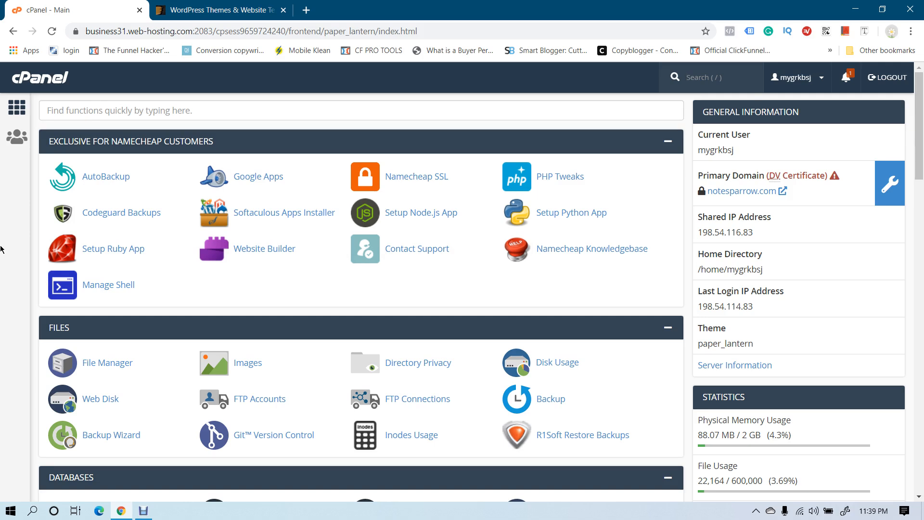
Open Notepad and write the first topic line, "1. WordPress Paid Theme Customization"
{"action": "left_click", "coordinate": [32, 511]}
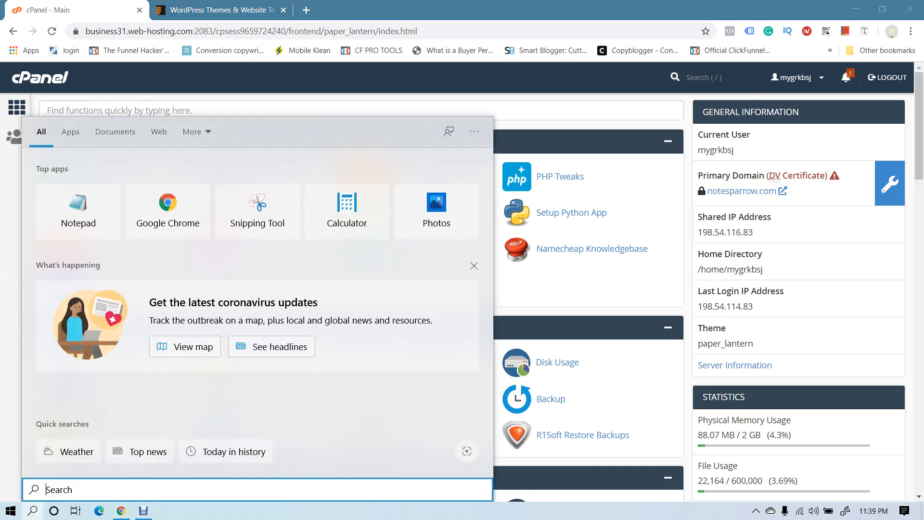
{"action": "type", "text": "note"}
{"action": "key", "text": "Return"}
{"action": "type", "text": "1."}
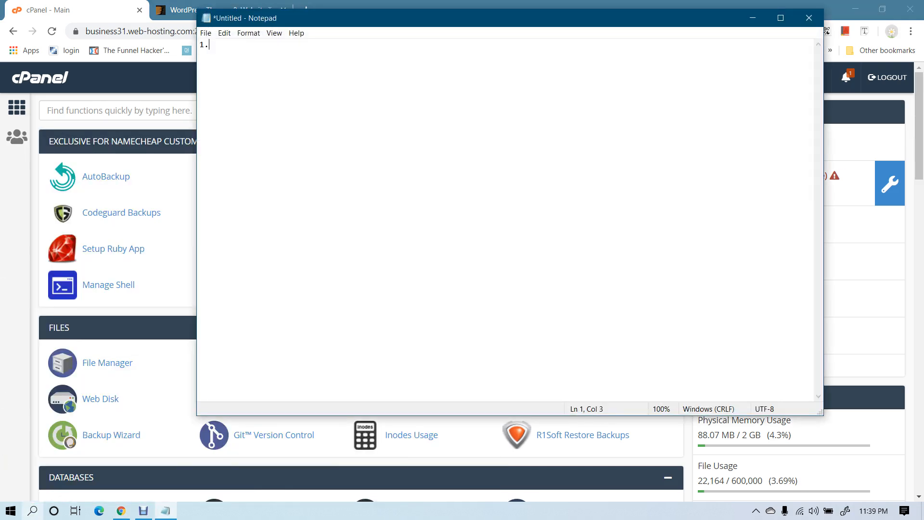
{"action": "type", "text": " WordPress Paid Theme Customization  "}
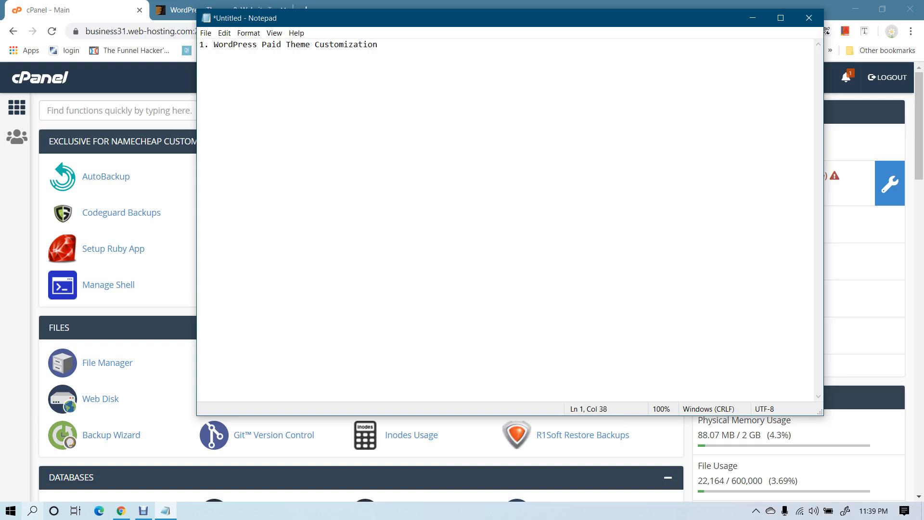
Add the second topic, "2. How To Build / Create a WordPress Website", below a blank line
{"action": "type", "text": "2. How To Build / Create a Wordp"}
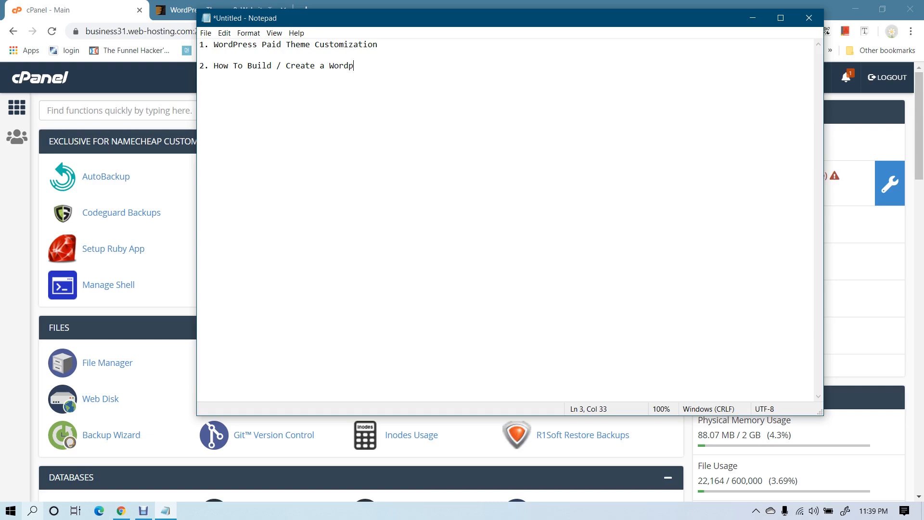
{"action": "key", "text": "BackSpace"}
{"action": "type", "text": "Press Website"}
{"action": "key", "text": "Return"}
{"action": "key", "text": "Return"}
Add topic 3 by copying topic 2's text and changing it to "How To Build / Create a WooCommerce Website"
{"action": "type", "text": "3."}
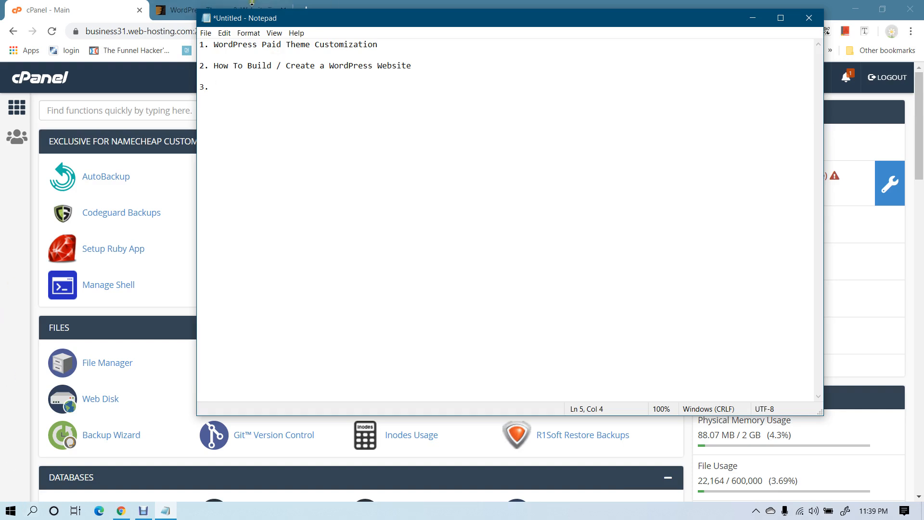
{"action": "left_click_drag", "start_coordinate": [213, 66], "coordinate": [425, 72]}
{"action": "key", "text": "ctrl+c"}
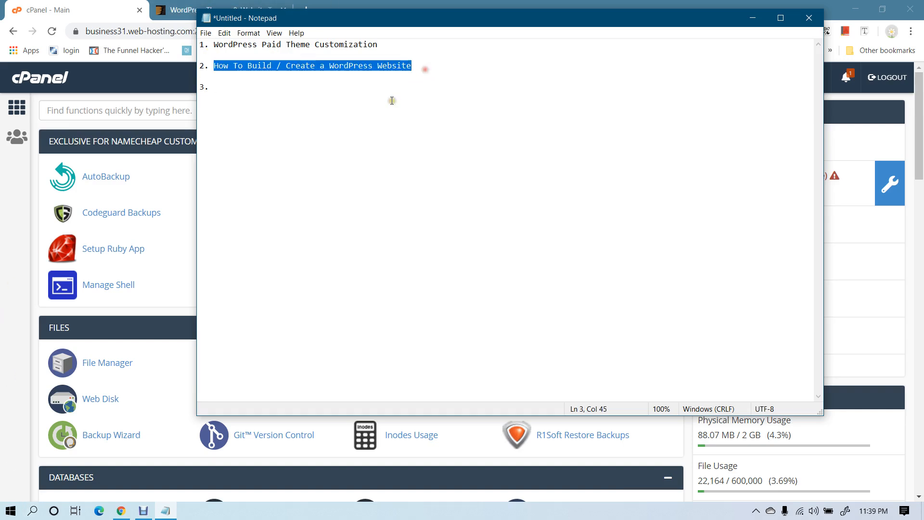
{"action": "left_click", "coordinate": [267, 86]}
{"action": "key", "text": "ctrl+v"}
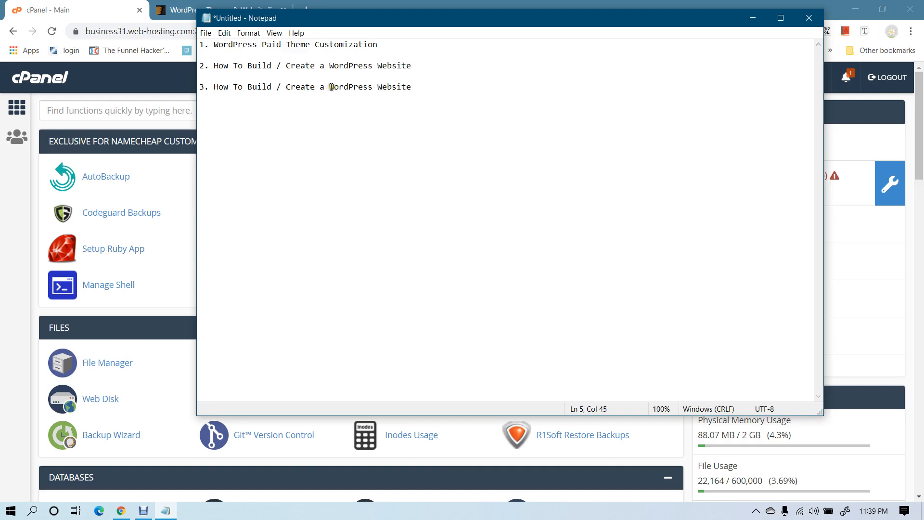
{"action": "left_click", "coordinate": [339, 87]}
{"action": "left_click_drag", "start_coordinate": [339, 87], "coordinate": [371, 86]}
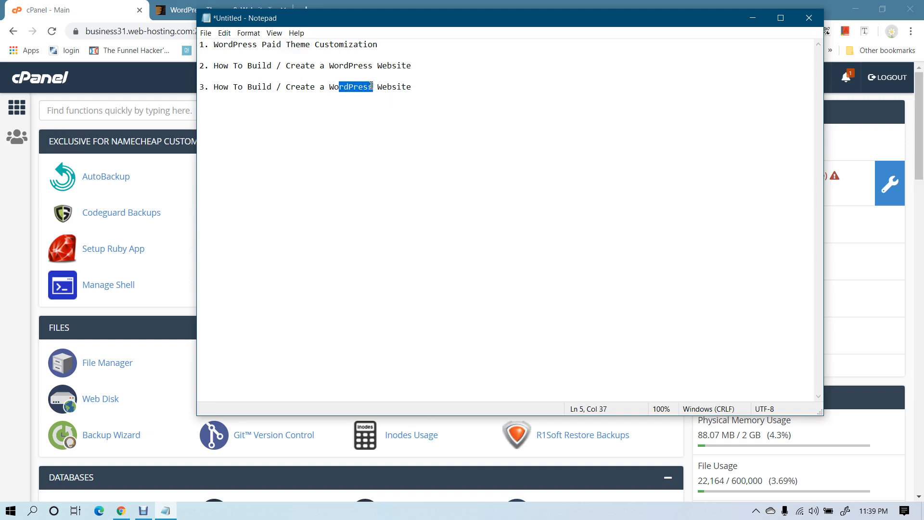
{"action": "type", "text": "oComme"}
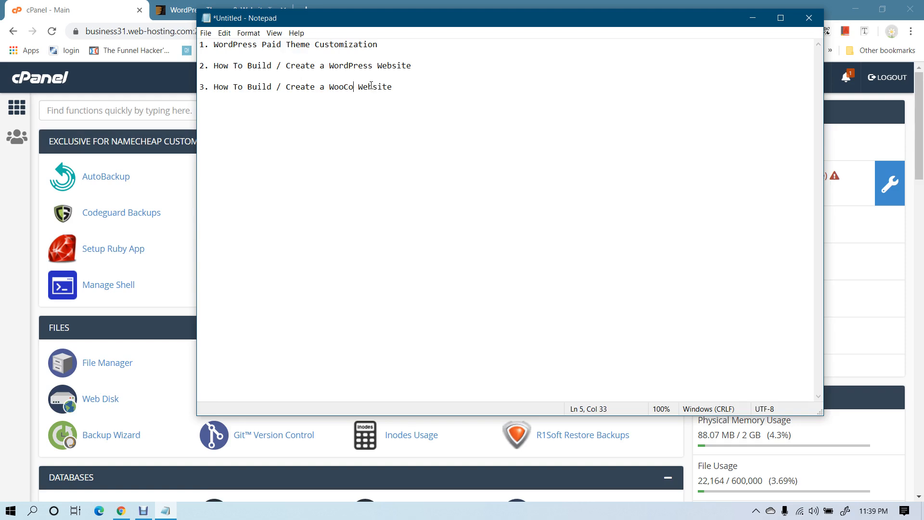
{"action": "type", "text": "rce"}
Add the fourth topic, "4. How To Make a Dropshipping Website with WordPress", below topic 3
{"action": "left_click", "coordinate": [465, 86]}
{"action": "key", "text": "Return"}
{"action": "key", "text": "Return"}
{"action": "type", "text": "4."}
{"action": "type", "text": "How To Ma"}
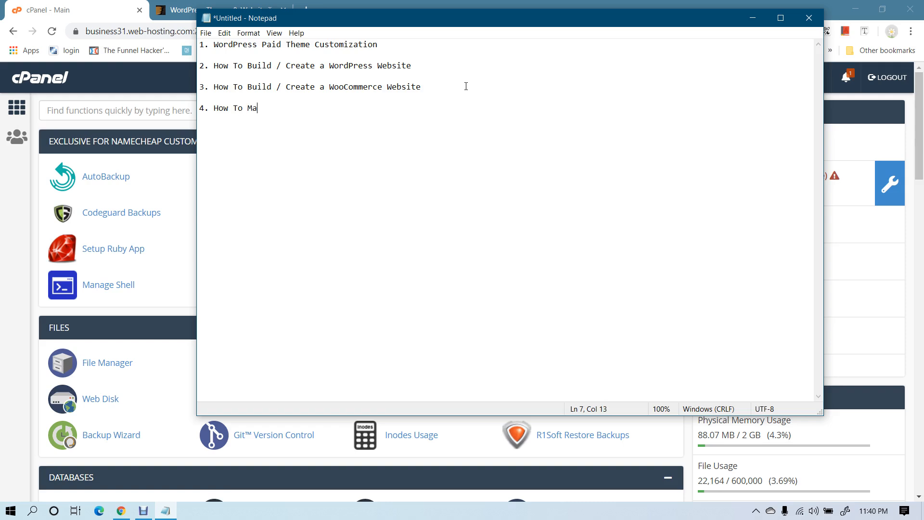
{"action": "type", "text": "ke a Dropshipping Website"}
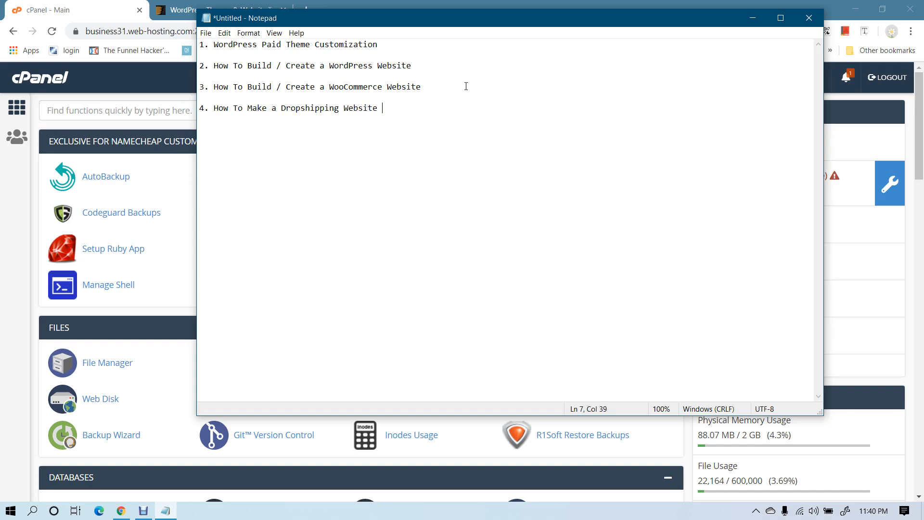
{"action": "key", "text": "Return"}
{"action": "key", "text": "Return"}
{"action": "key", "text": "BackSpace"}
{"action": "key", "text": "BackSpace"}
{"action": "type", "text": "with Wordpress"}
{"action": "key", "text": "BackSpace"}
{"action": "key", "text": "BackSpace"}
{"action": "key", "text": "BackSpace"}
{"action": "key", "text": "BackSpace"}
{"action": "key", "text": "BackSpace"}
{"action": "type", "text": "Press"}
Add the fifth topic, "5. Fiverr / Upwork / Freelancer", below topic 4
{"action": "key", "text": "Return"}
{"action": "type", "text": "5. "}
{"action": "type", "text": "How"}
{"action": "key", "text": "BackSpace"}
{"action": "key", "text": "BackSpace"}
{"action": "key", "text": "BackSpace"}
{"action": "type", "text": "Fiver"}
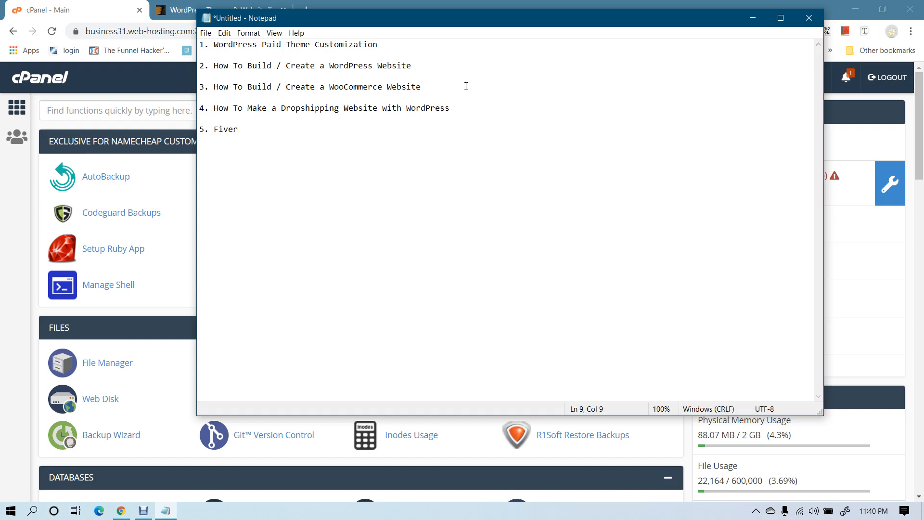
{"action": "type", "text": "r / Upwork / Freelancer"}
{"action": "left_click_drag", "start_coordinate": [474, 111], "coordinate": [216, 46]}
{"action": "left_click", "coordinate": [238, 54]}
{"action": "left_click_drag", "start_coordinate": [267, 109], "coordinate": [443, 121]}
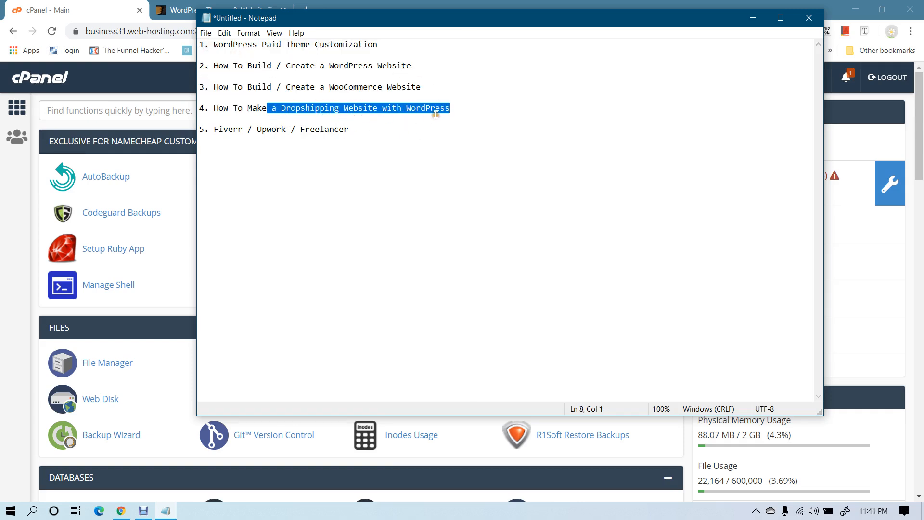
{"action": "left_click", "coordinate": [433, 110]}
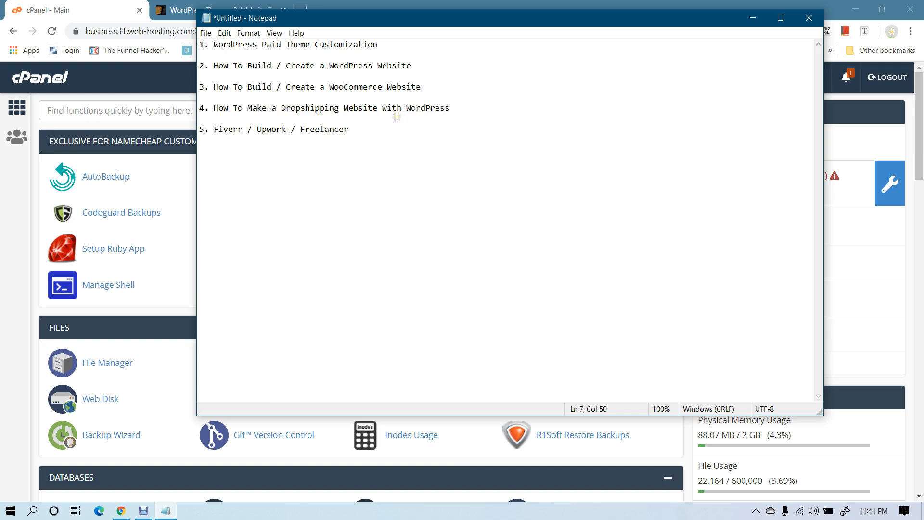
{"action": "left_click_drag", "start_coordinate": [294, 109], "coordinate": [366, 101]}
{"action": "left_click", "coordinate": [355, 110]}
{"action": "left_click_drag", "start_coordinate": [291, 108], "coordinate": [384, 101]}
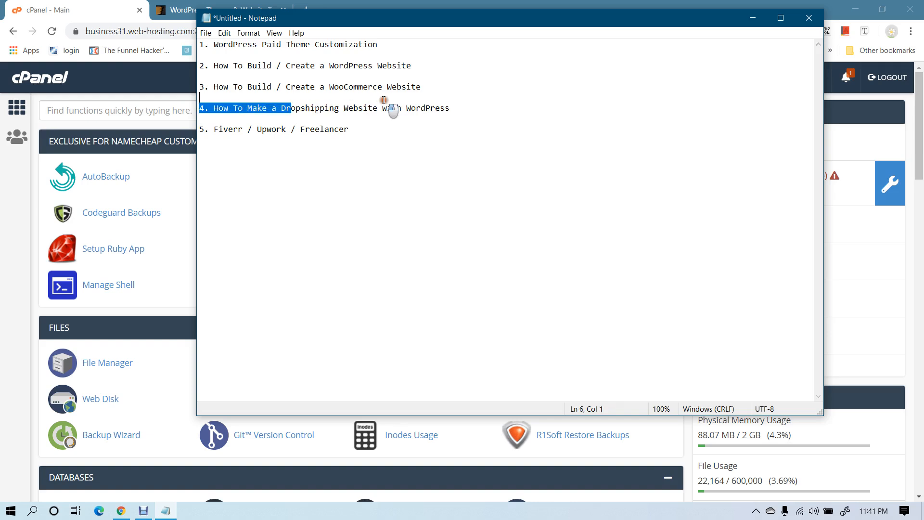
{"action": "left_click", "coordinate": [367, 127]}
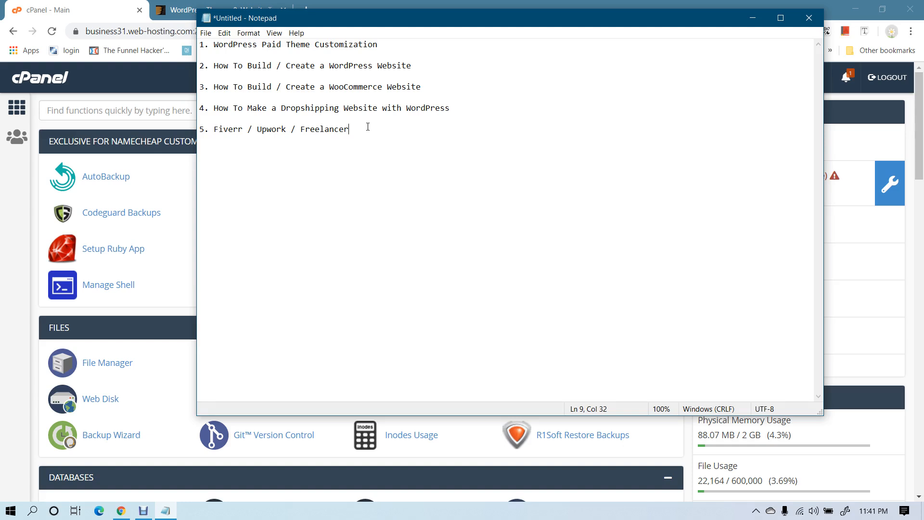
{"action": "key", "text": "Return"}
{"action": "key", "text": "Return"}
{"action": "key", "text": "BackSpace"}
{"action": "key", "text": "BackSpace"}
{"action": "left_click", "coordinate": [2, 224]}
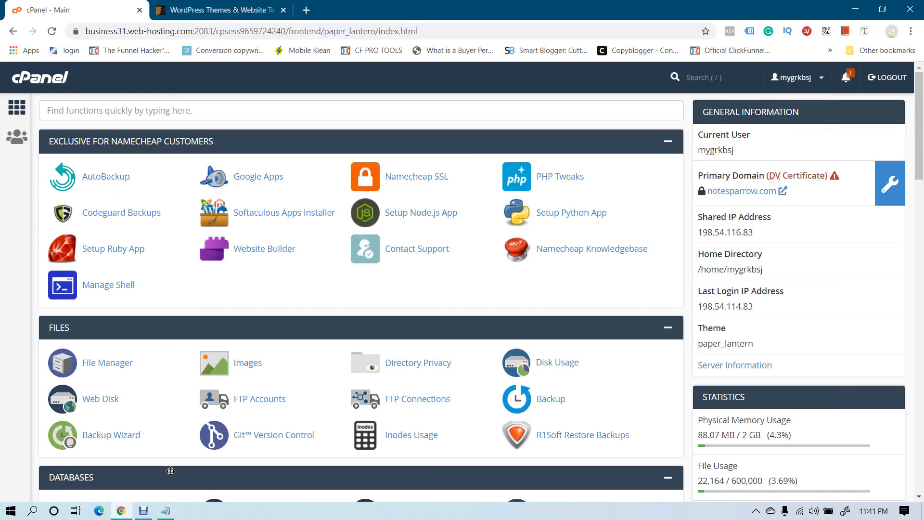
Return to the Notepad notes and start a second list several lines below with "1. Domain + Hosting"
{"action": "left_click", "coordinate": [165, 510]}
{"action": "key", "text": "Return"}
{"action": "key", "text": "Return"}
{"action": "key", "text": "Return"}
{"action": "key", "text": "Return"}
{"action": "key", "text": "Return"}
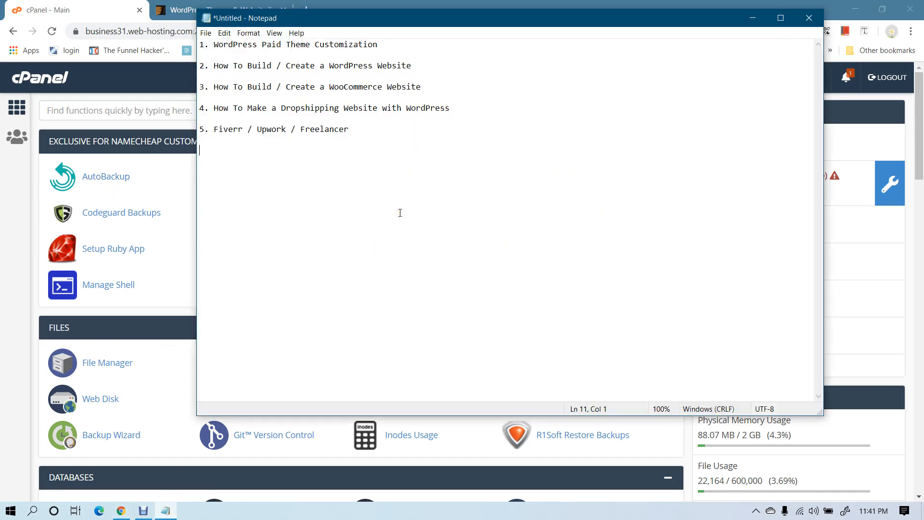
{"action": "type", "text": "1. Domain + Hosting"}
{"action": "key", "text": "Return"}
Add "2. Paid Theme" to the second list, below the Domain + Hosting line
{"action": "left_click", "coordinate": [11, 223]}
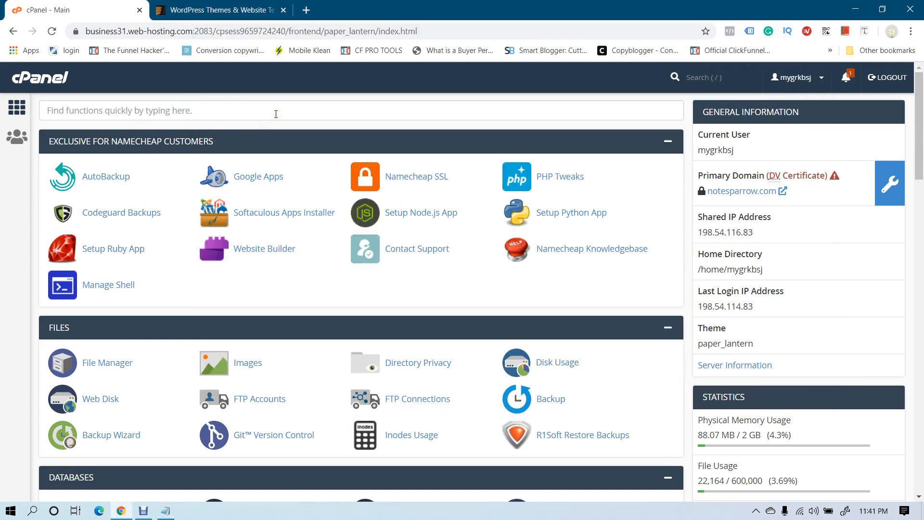
{"action": "left_click", "coordinate": [165, 511]}
{"action": "left_click_drag", "start_coordinate": [216, 182], "coordinate": [331, 179]}
{"action": "left_click", "coordinate": [334, 179]}
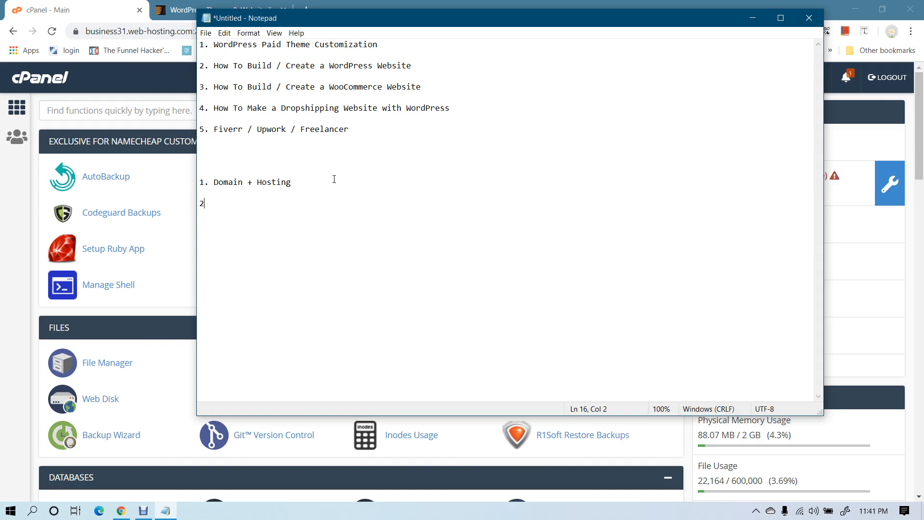
{"action": "type", "text": "Theme"}
Add a "Steps" heading below the Paid Theme line in Notepad, followed by "1. WordPress Installation"
{"action": "left_click", "coordinate": [19, 273]}
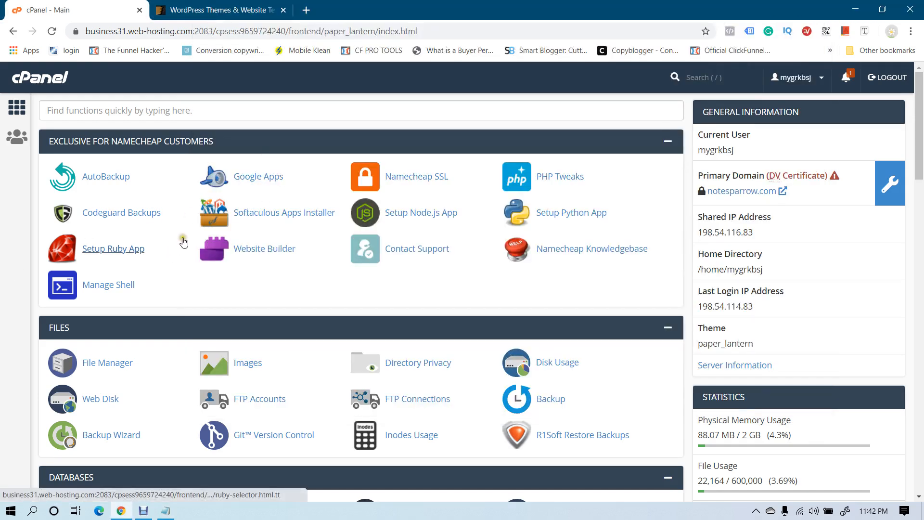
{"action": "left_click", "coordinate": [164, 511]}
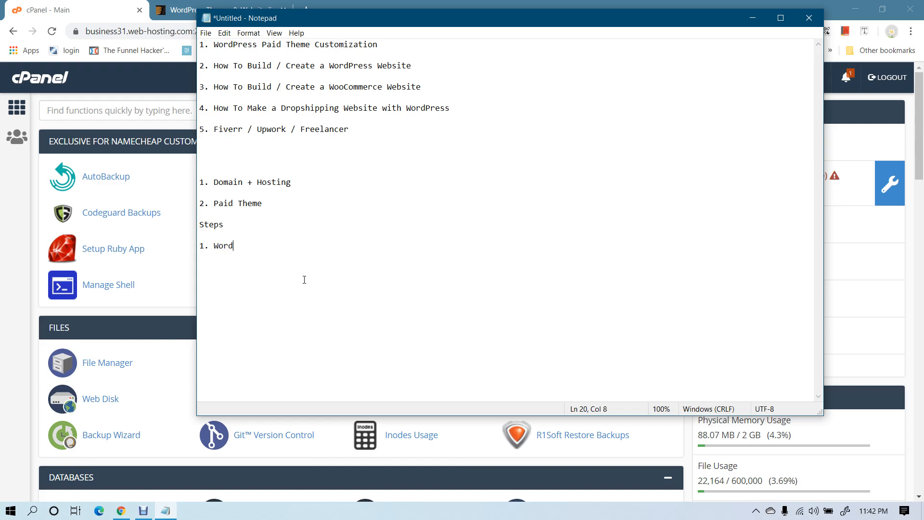
{"action": "type", "text": "ress Installation"}
{"action": "left_click", "coordinate": [3, 319]}
{"action": "scroll", "coordinate": [33, 296], "scroll_direction": "down", "scroll_amount": 20}
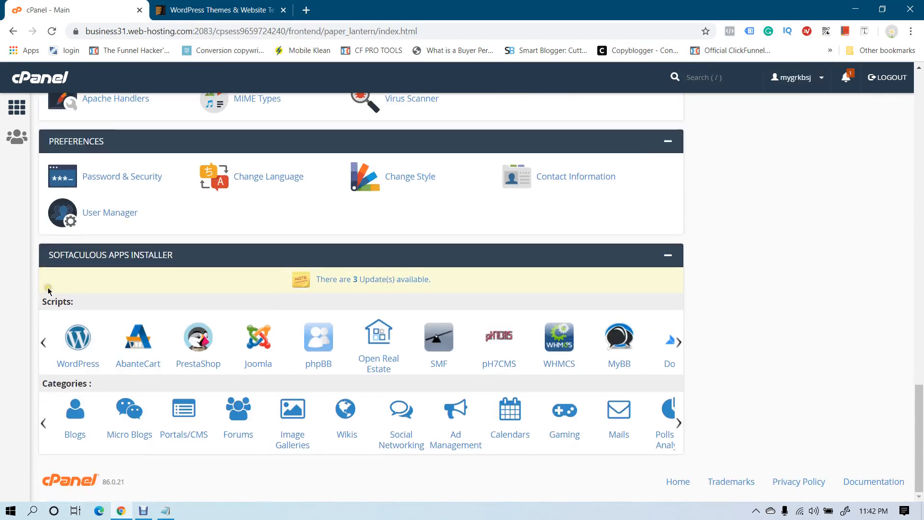
{"action": "scroll", "coordinate": [48, 290], "scroll_direction": "up", "scroll_amount": 20}
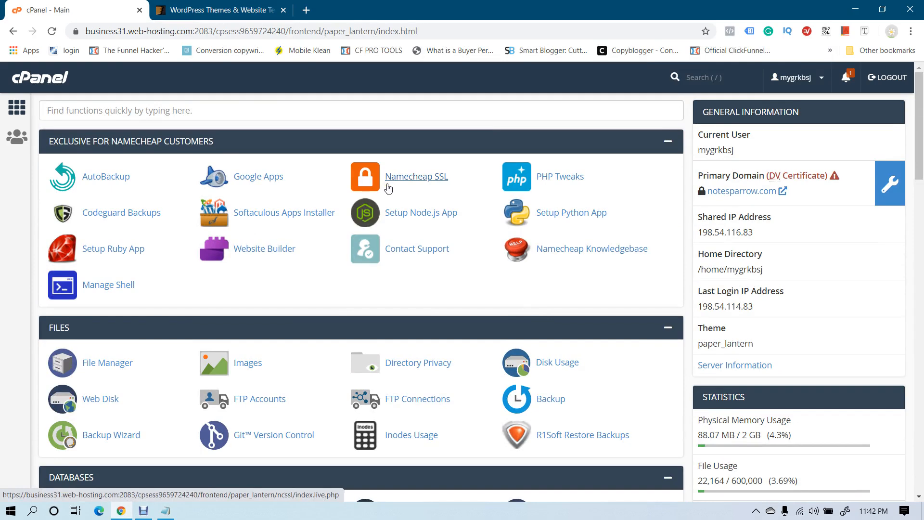
{"action": "left_click", "coordinate": [306, 10]}
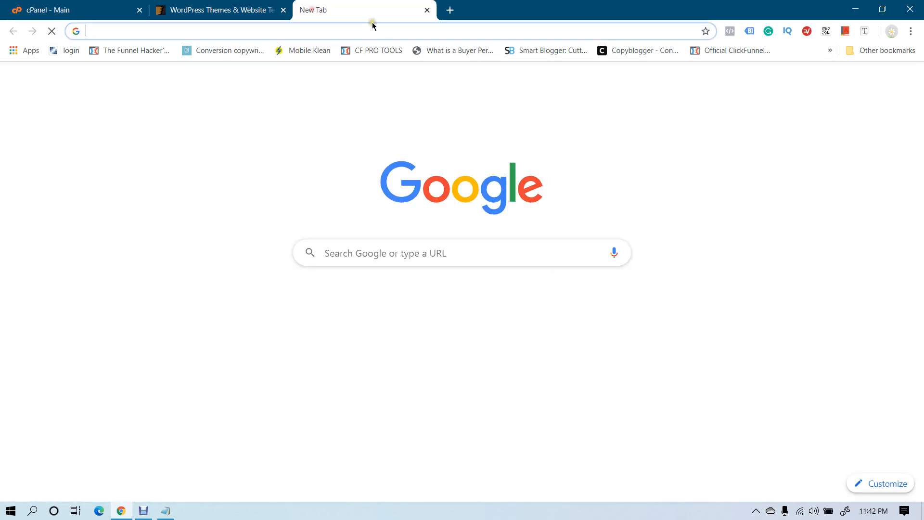
{"action": "left_click", "coordinate": [427, 9]}
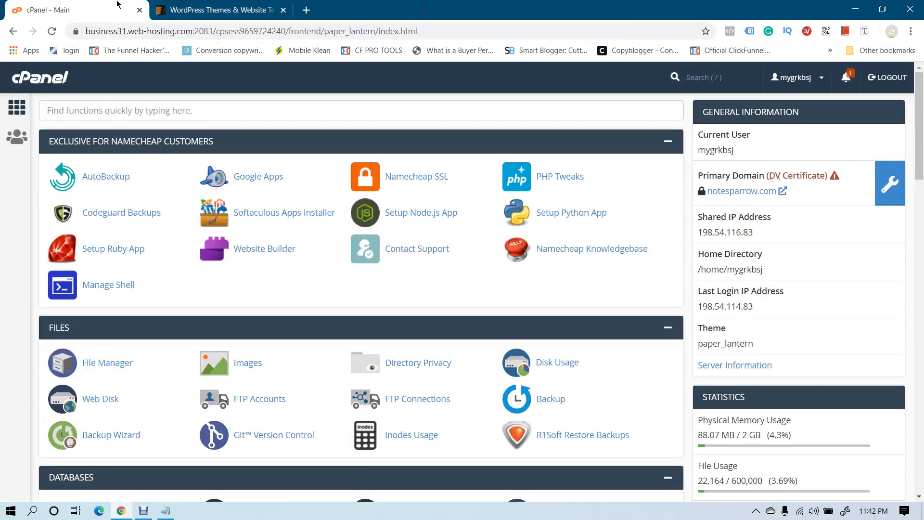
Open a new Chrome Incognito window and go to youtube.com
{"action": "left_click", "coordinate": [910, 31]}
{"action": "left_click", "coordinate": [843, 77]}
{"action": "type", "text": "you"}
{"action": "key", "text": "Return"}
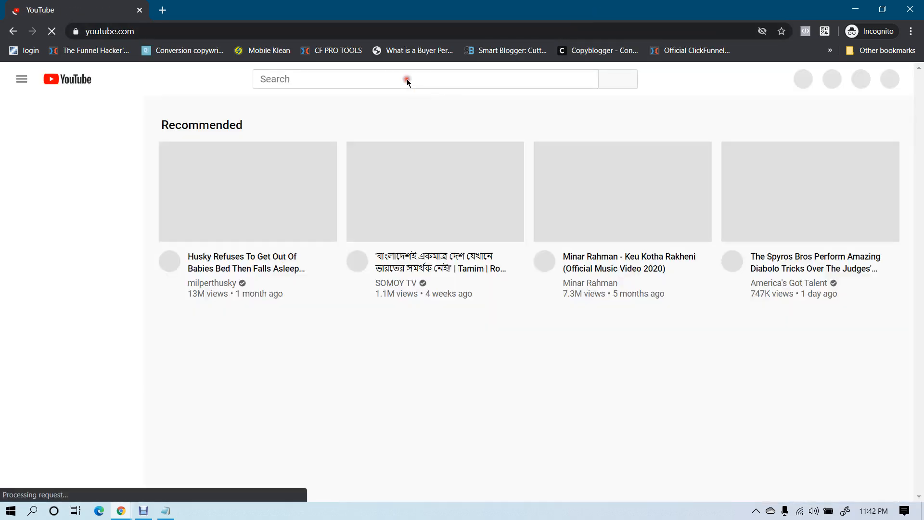
Search YouTube for "coders heaven it"
{"action": "left_click", "coordinate": [406, 79]}
{"action": "type", "text": "code"}
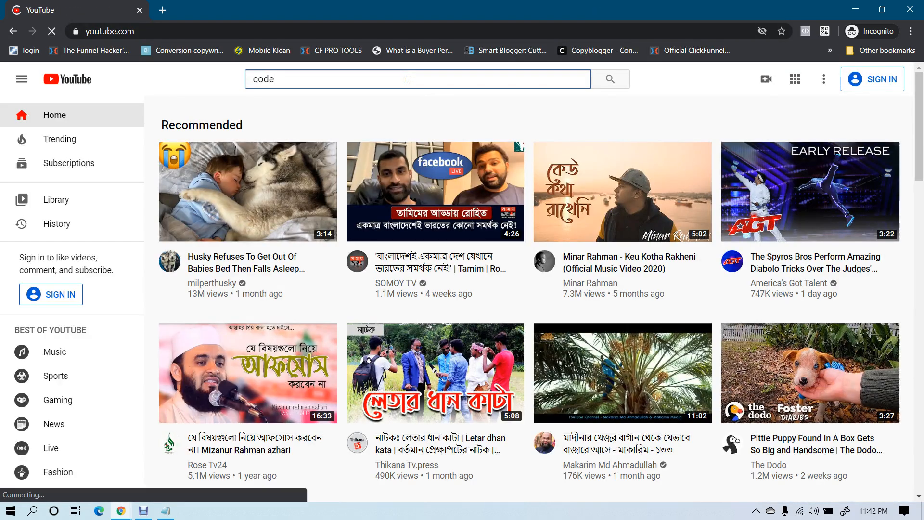
{"action": "type", "text": "rs heave"}
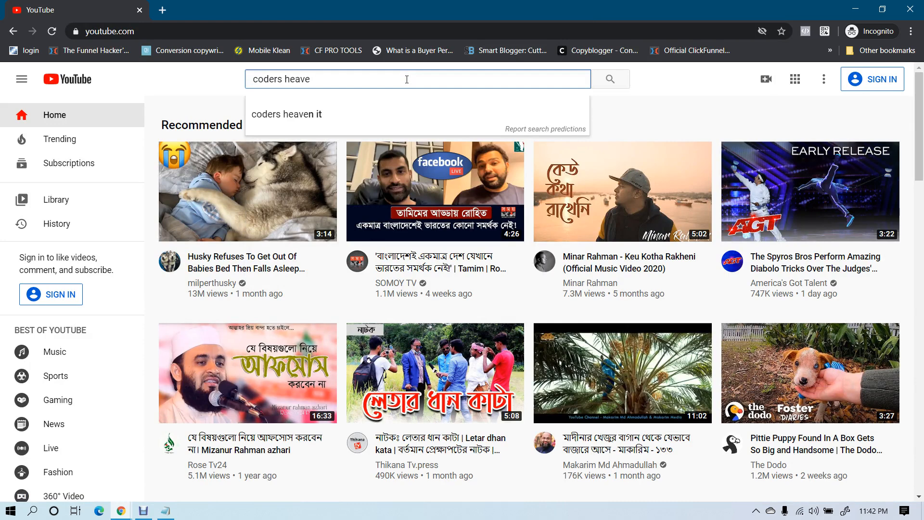
{"action": "type", "text": "n it"}
{"action": "key", "text": "Return"}
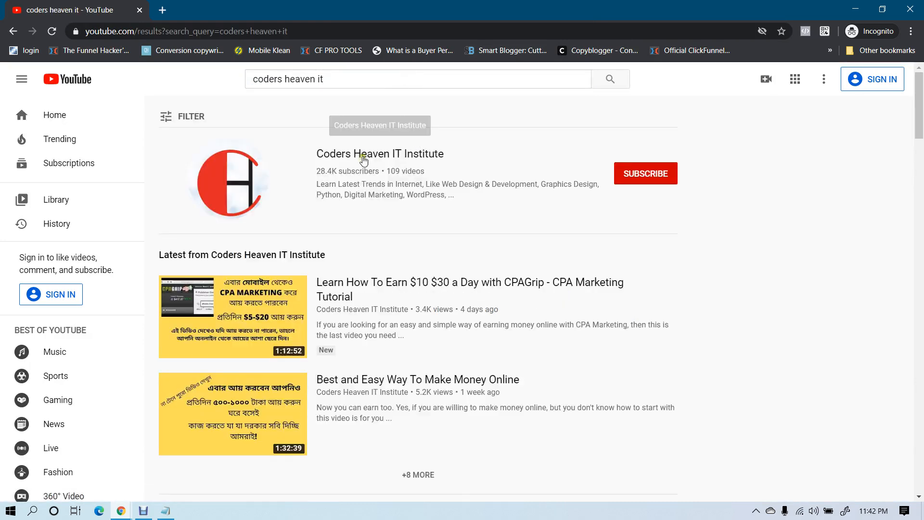
Open the Coders Heaven IT Institute channel's videos and look through the uploads for WordPress website tutorials
{"action": "left_click", "coordinate": [343, 153]}
{"action": "left_click", "coordinate": [301, 296]}
{"action": "scroll", "coordinate": [501, 210], "scroll_direction": "down", "scroll_amount": 8}
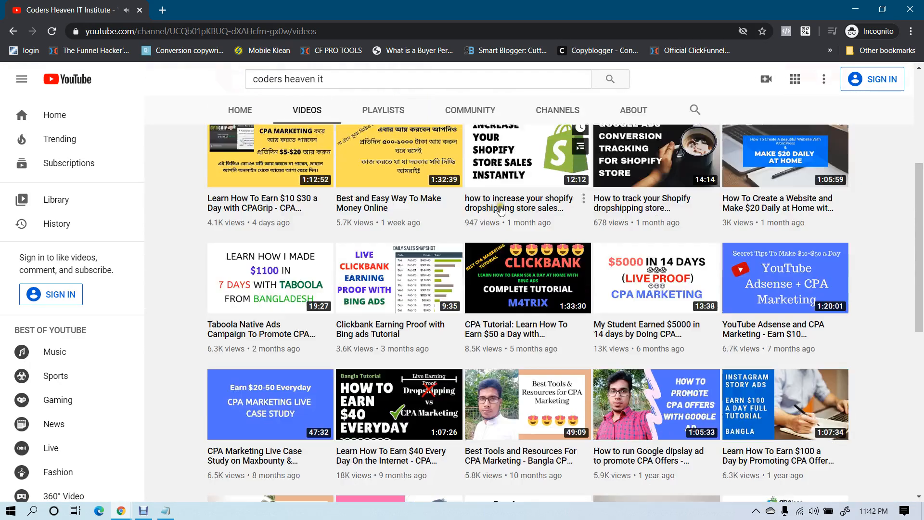
{"action": "scroll", "coordinate": [462, 233], "scroll_direction": "down", "scroll_amount": 1}
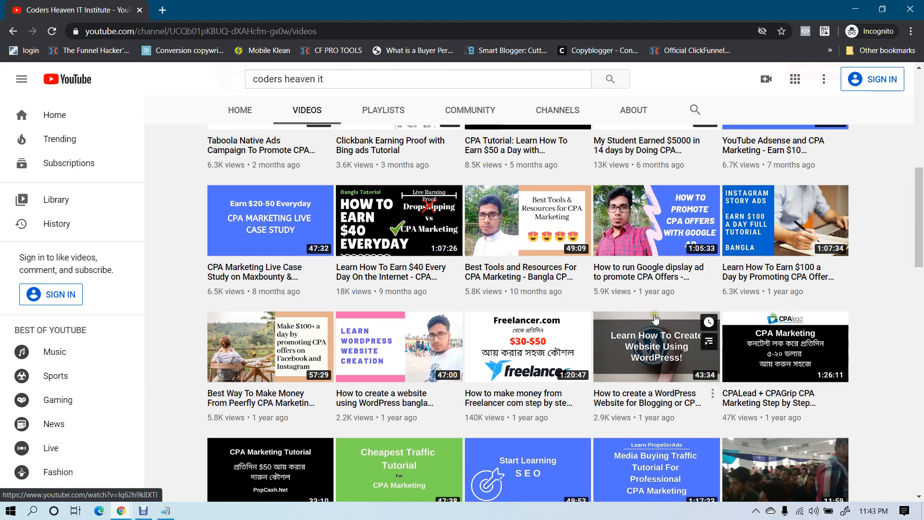
{"action": "scroll", "coordinate": [625, 303], "scroll_direction": "down", "scroll_amount": 6}
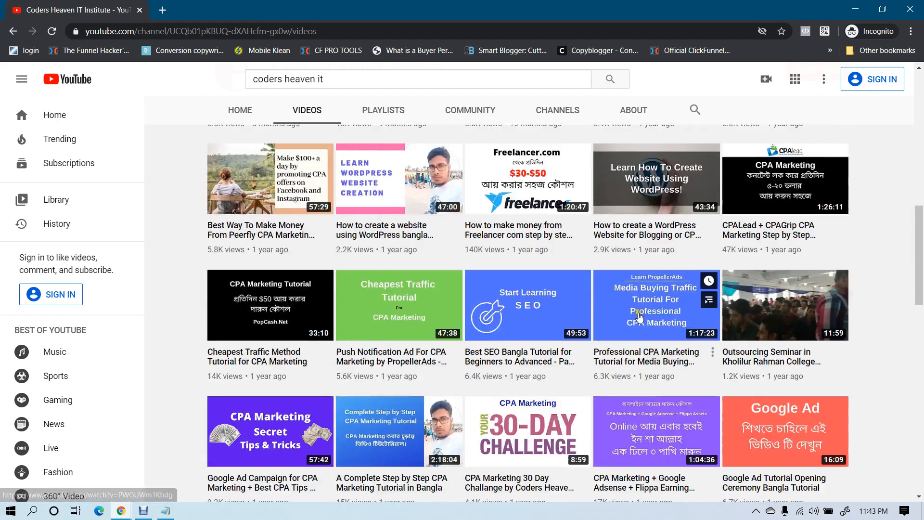
{"action": "scroll", "coordinate": [619, 295], "scroll_direction": "up", "scroll_amount": 6}
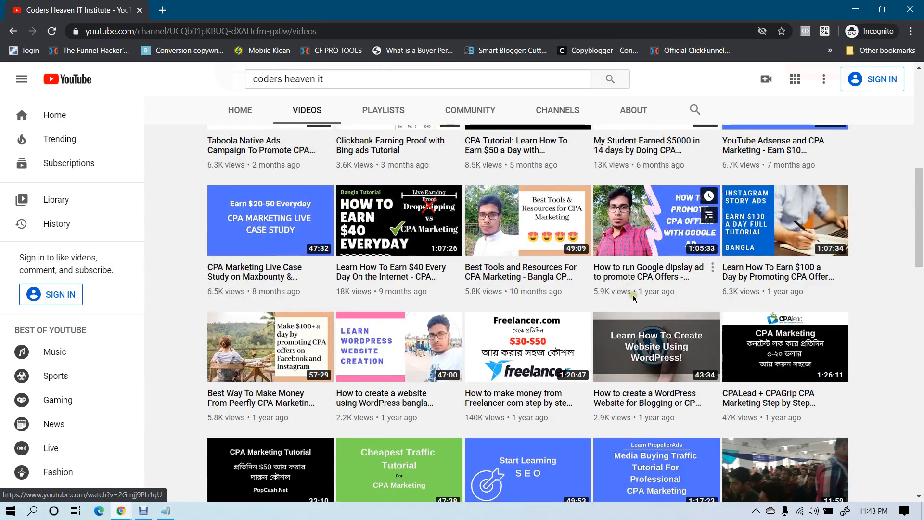
{"action": "scroll", "coordinate": [673, 355], "scroll_direction": "up", "scroll_amount": 8}
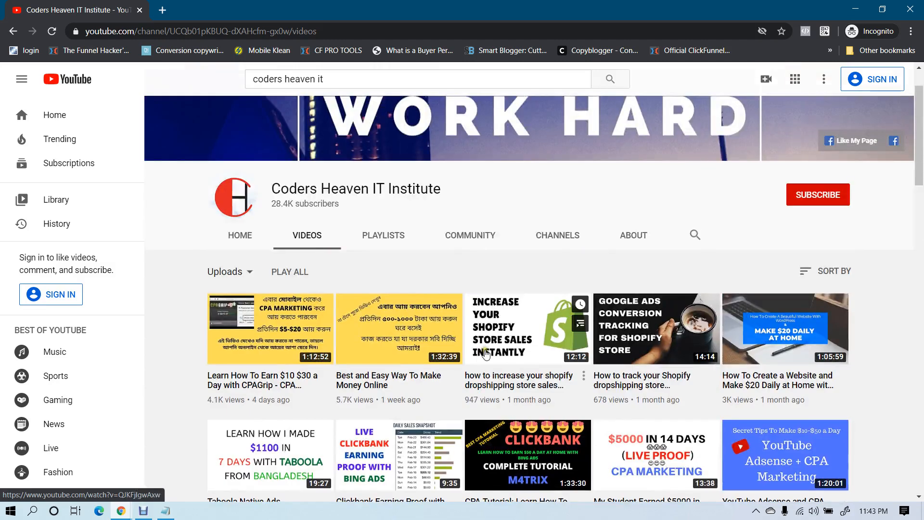
Switch to the cPanel browser window and open the WordPress installation form in the Softaculous Apps Installer
{"action": "scroll", "coordinate": [591, 273], "scroll_direction": "down", "scroll_amount": 4}
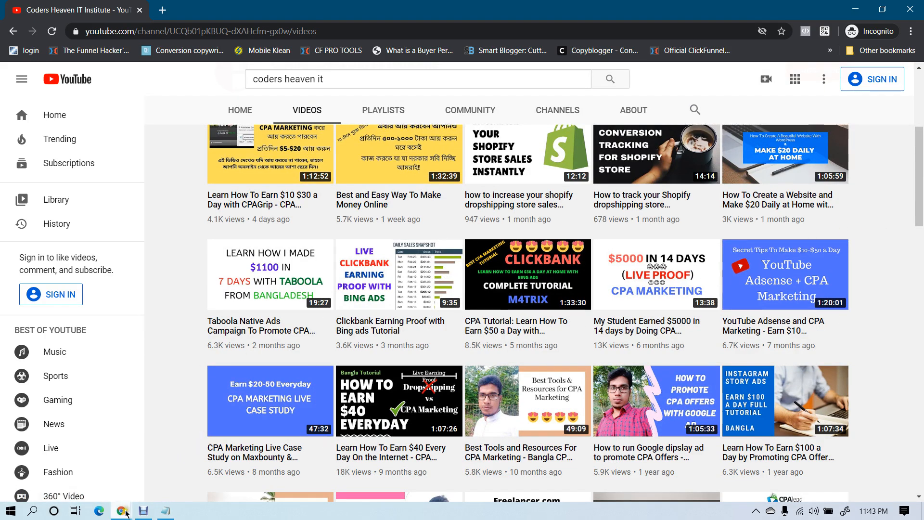
{"action": "mouse_move", "coordinate": [121, 511]}
{"action": "left_click", "coordinate": [62, 460]}
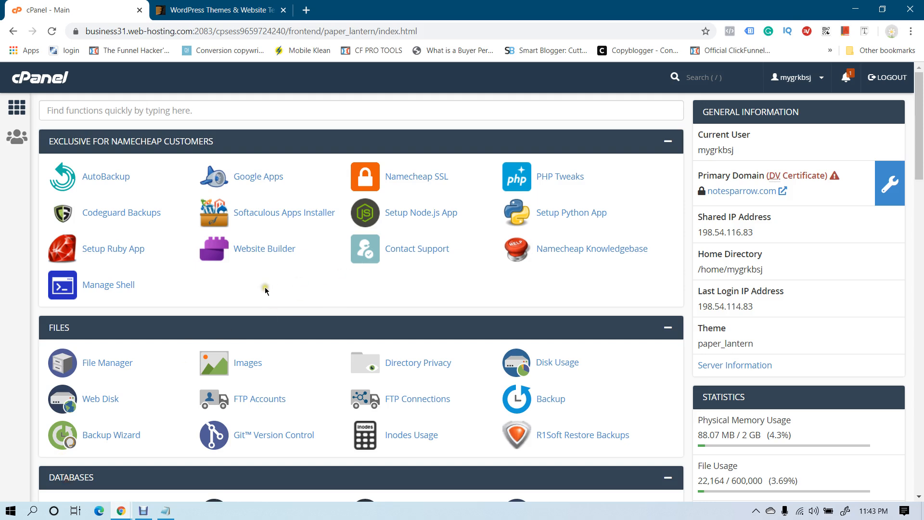
{"action": "left_click", "coordinate": [143, 214]}
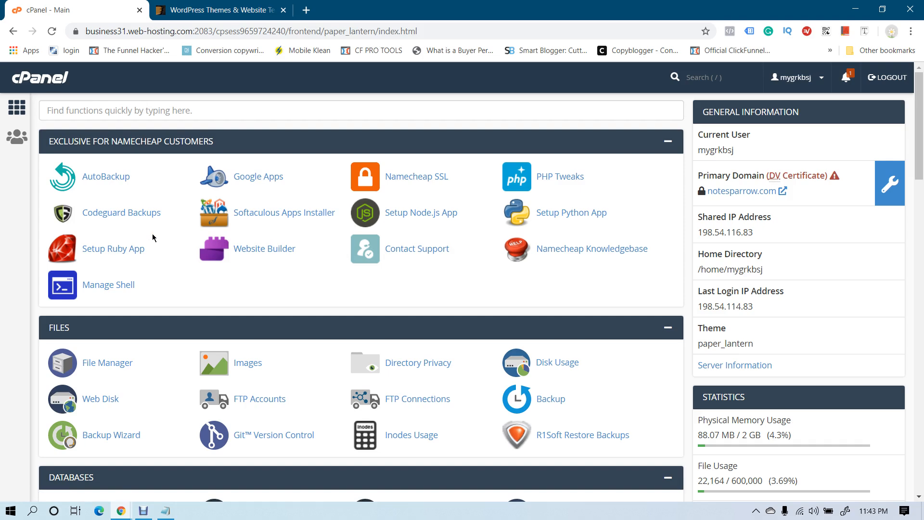
{"action": "scroll", "coordinate": [152, 237], "scroll_direction": "down", "scroll_amount": 20}
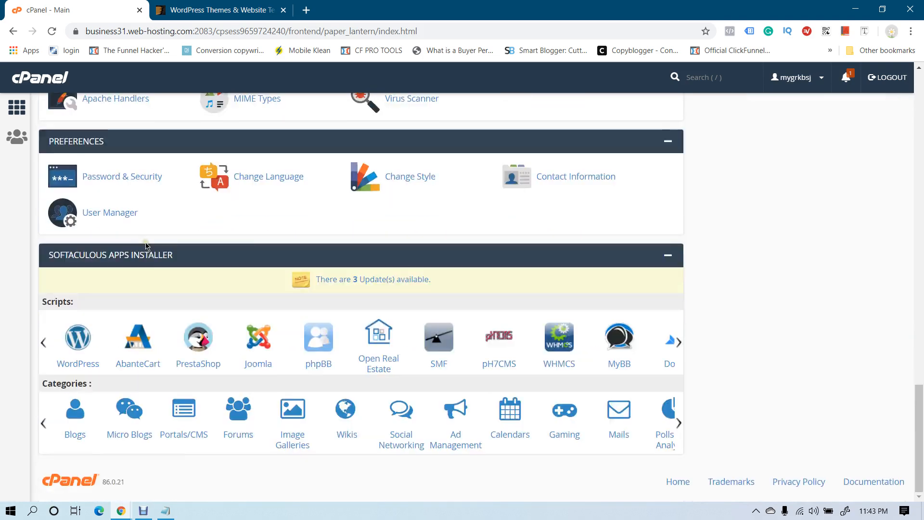
{"action": "left_click", "coordinate": [146, 244]}
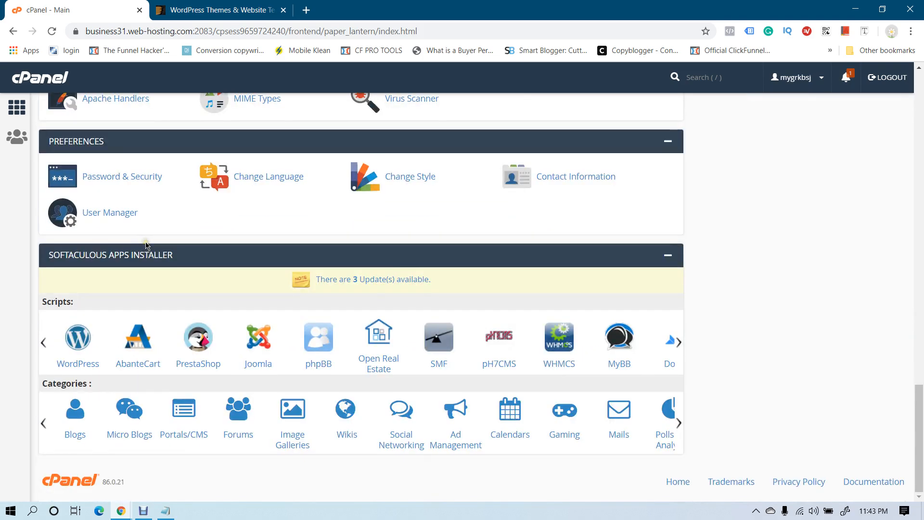
{"action": "left_click", "coordinate": [78, 336]}
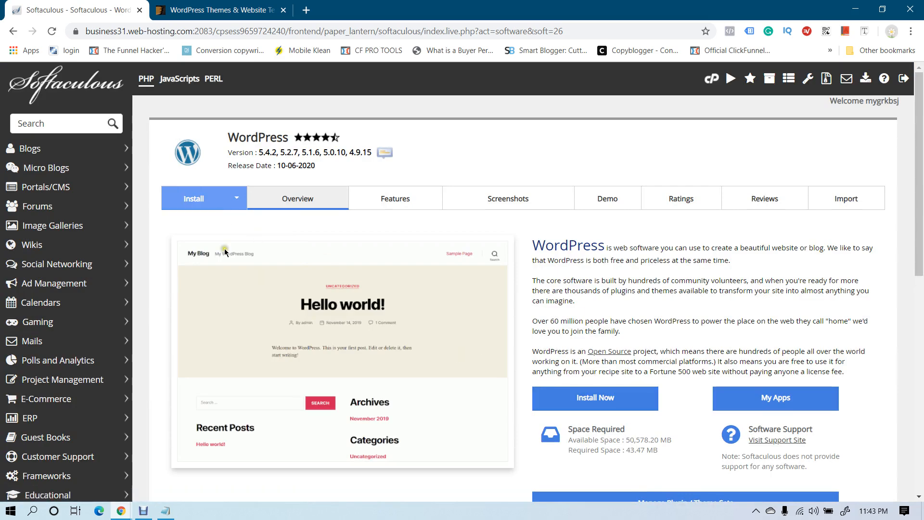
{"action": "left_click", "coordinate": [194, 199]}
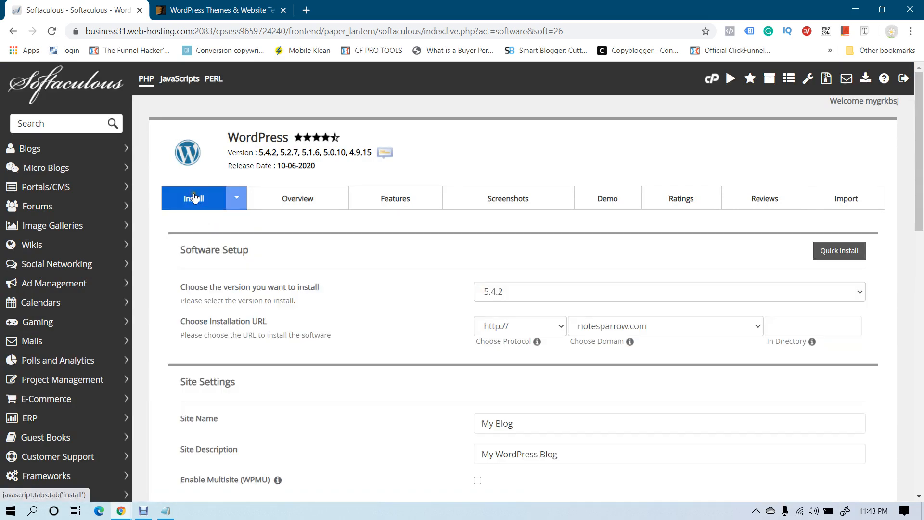
Keep WordPress version 5.4.2 and set the installation domain to theaquaponicsgodstore.com
{"action": "left_click", "coordinate": [583, 291]}
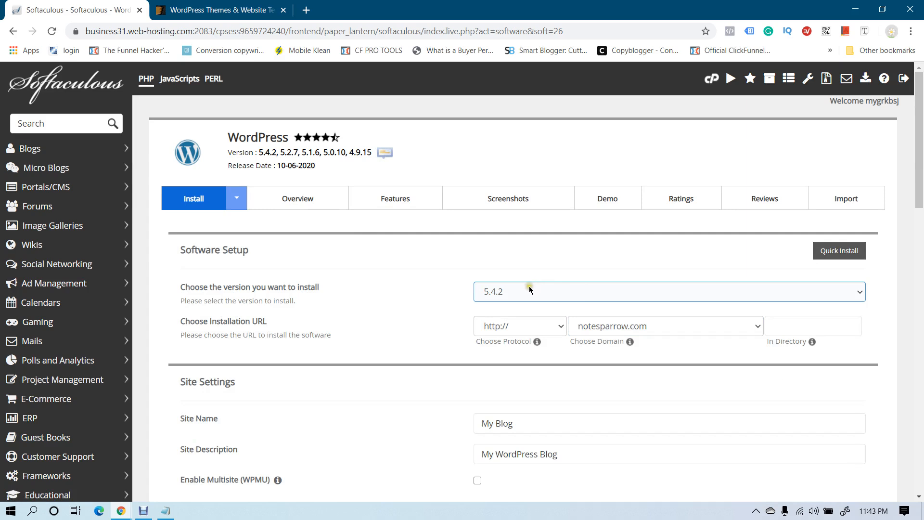
{"action": "left_click", "coordinate": [363, 267]}
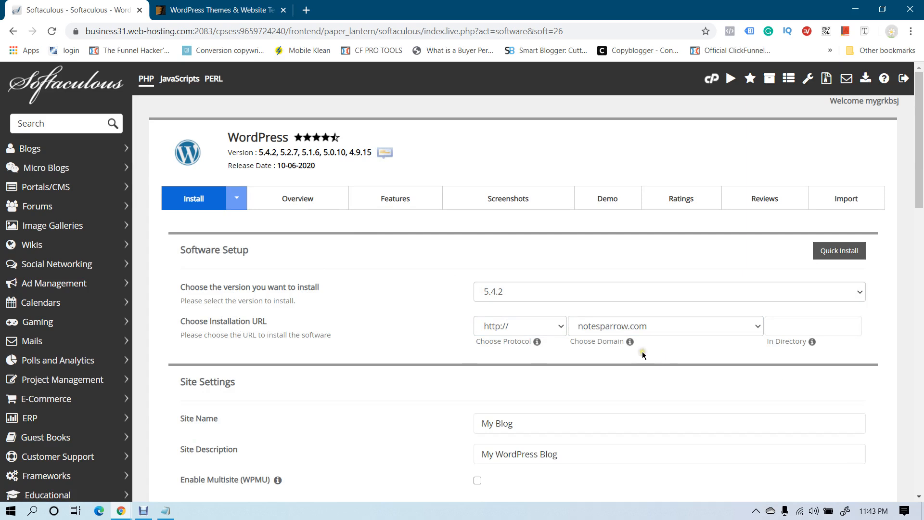
{"action": "left_click", "coordinate": [656, 324]}
{"action": "left_click", "coordinate": [645, 428]}
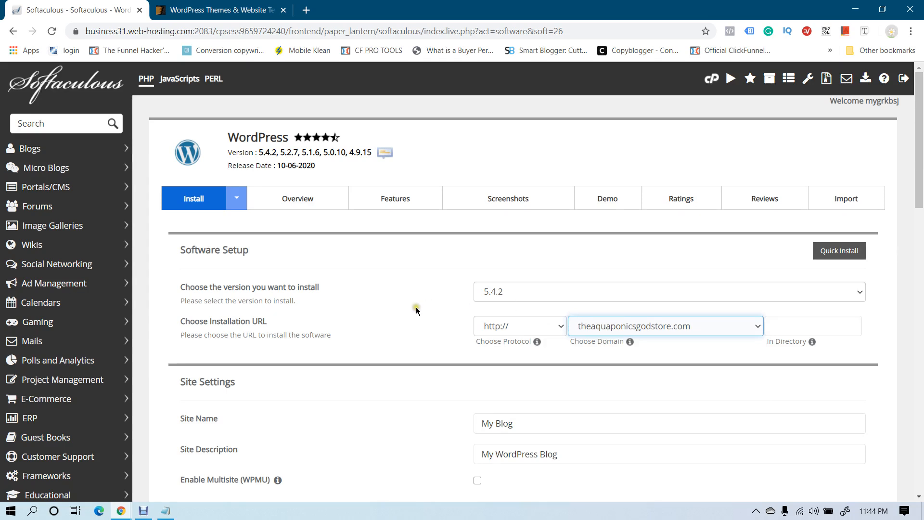
Set the site name to "The Aquaponics God Store" and select the default site description text
{"action": "scroll", "coordinate": [432, 312], "scroll_direction": "down", "scroll_amount": 3}
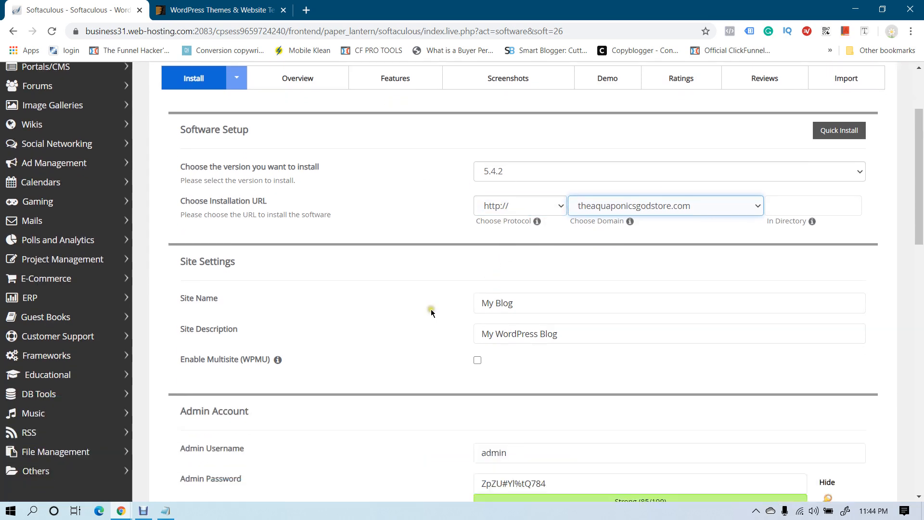
{"action": "triple_click", "coordinate": [527, 307]}
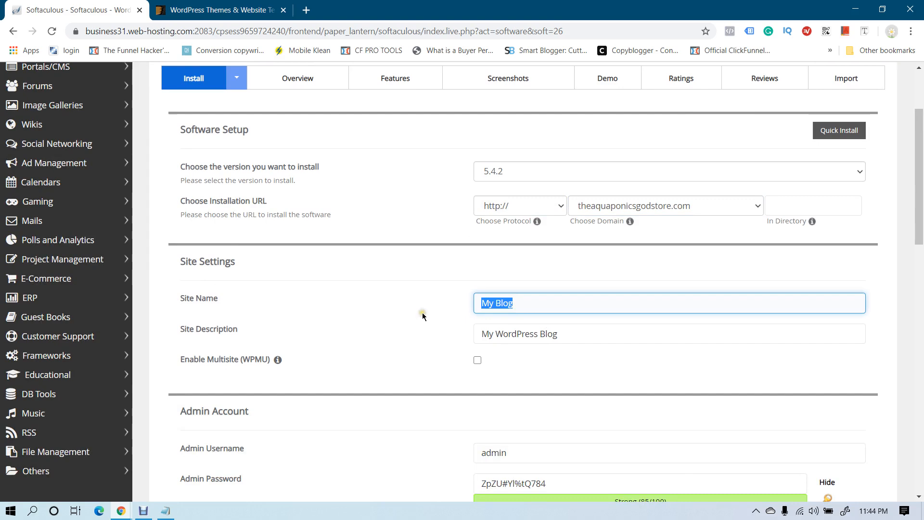
{"action": "type", "text": "The Aquaponics G"}
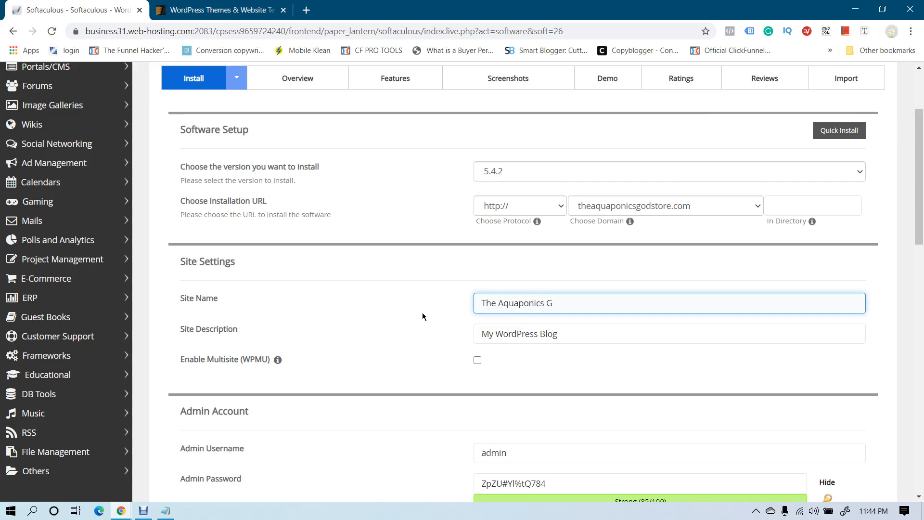
{"action": "type", "text": "od Store"}
{"action": "left_click_drag", "start_coordinate": [576, 333], "coordinate": [413, 357]}
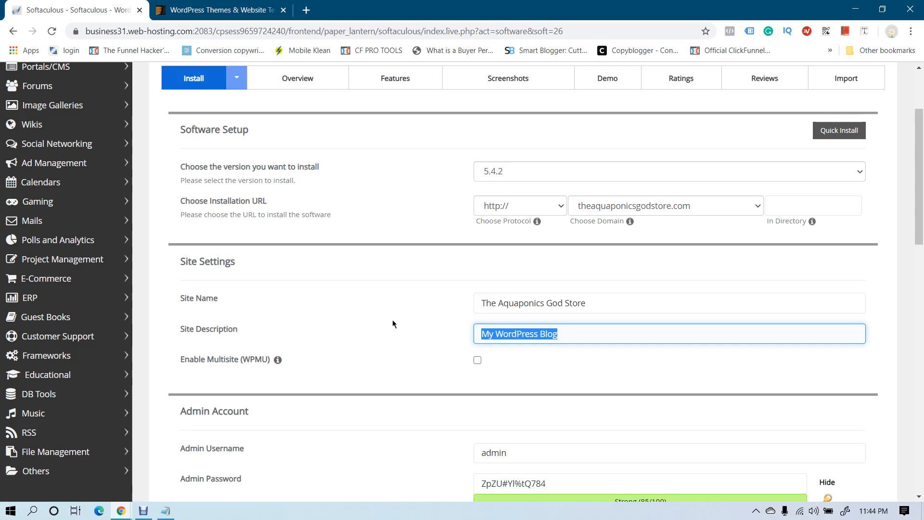
Search Google for "aquaponics" in a new browser tab
{"action": "left_click", "coordinate": [306, 10]}
{"action": "type", "text": "aquapo"}
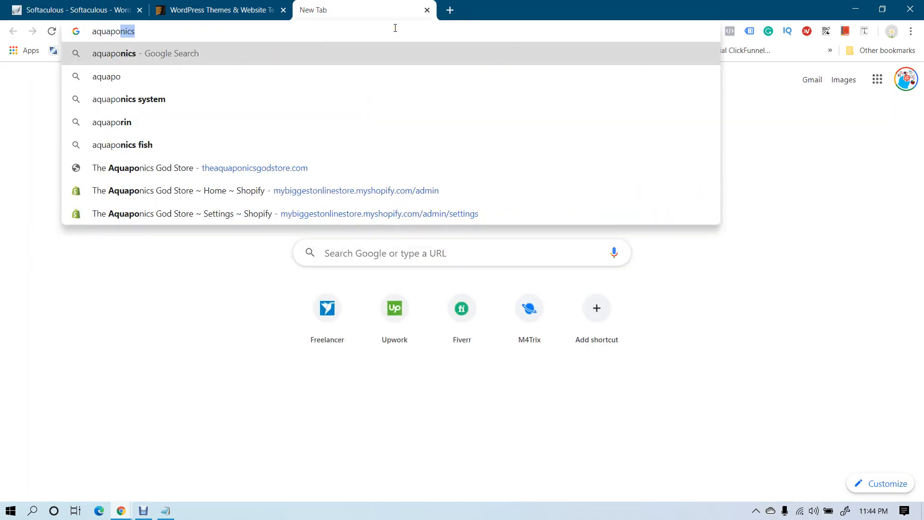
{"action": "type", "text": "ni"}
{"action": "key", "text": "Return"}
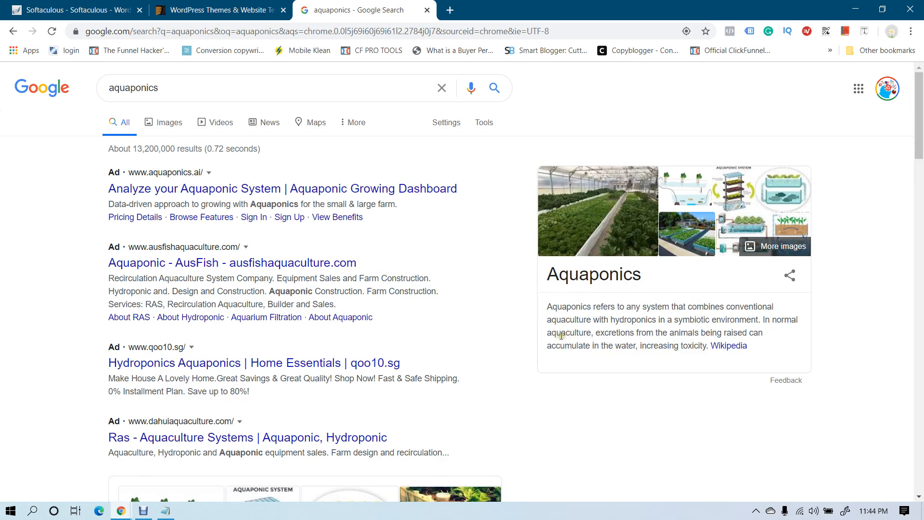
Read the definition of aquaponics in the search results and the related question on what can be grown
{"action": "left_click_drag", "start_coordinate": [547, 332], "coordinate": [624, 345]}
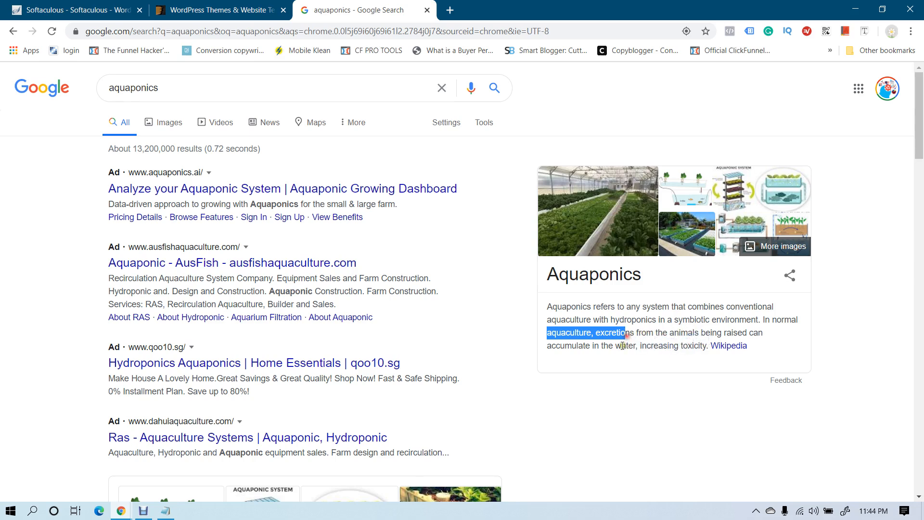
{"action": "left_click", "coordinate": [619, 363]}
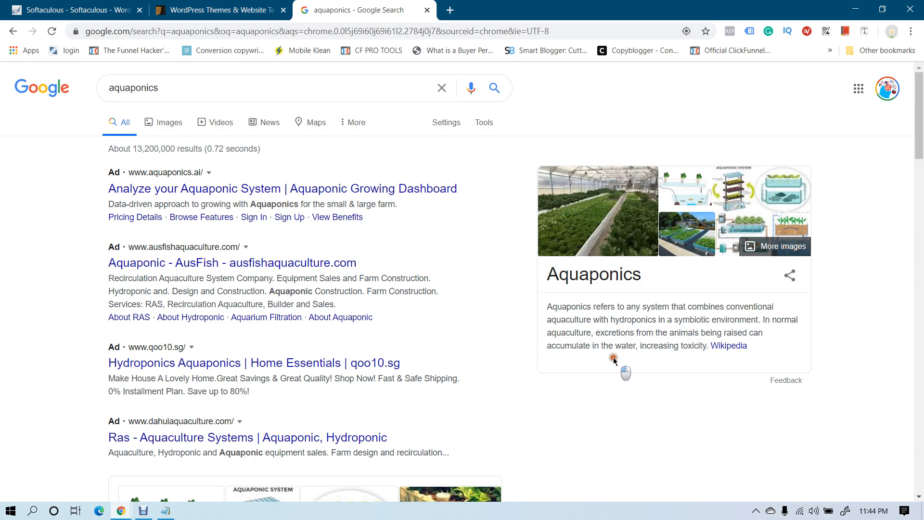
{"action": "left_click", "coordinate": [548, 346]}
{"action": "scroll", "coordinate": [549, 346], "scroll_direction": "down", "scroll_amount": 8}
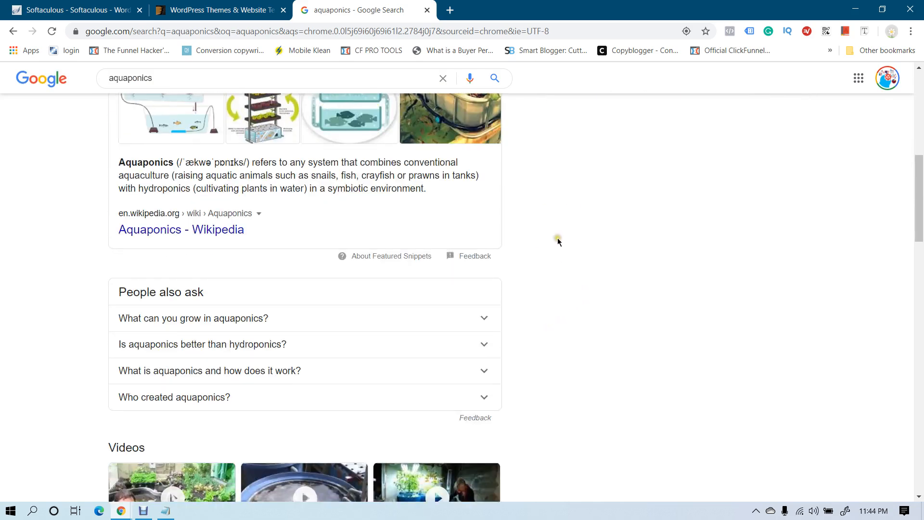
{"action": "scroll", "coordinate": [313, 214], "scroll_direction": "down", "scroll_amount": 1}
{"action": "left_click", "coordinate": [287, 260]}
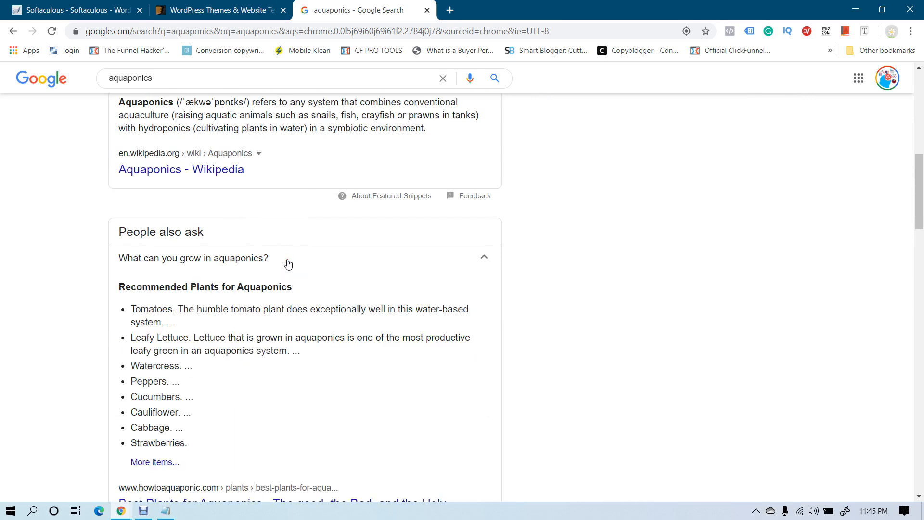
{"action": "left_click", "coordinate": [288, 262]}
{"action": "scroll", "coordinate": [294, 271], "scroll_direction": "up", "scroll_amount": 8}
Return to the Softaculous installation form and set the site description to "Start Your Dream Project"
{"action": "left_click", "coordinate": [45, 11]}
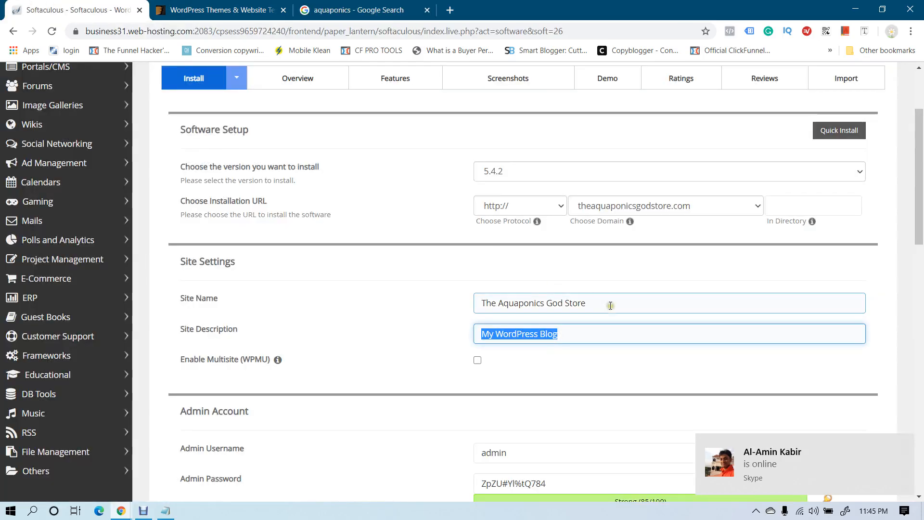
{"action": "type", "text": "My"}
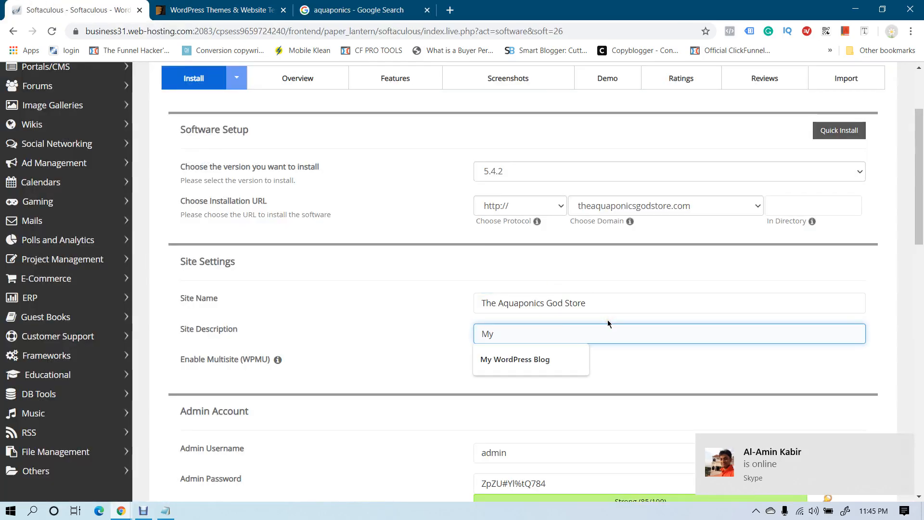
{"action": "type", "text": " D"}
{"action": "type", "text": "am "}
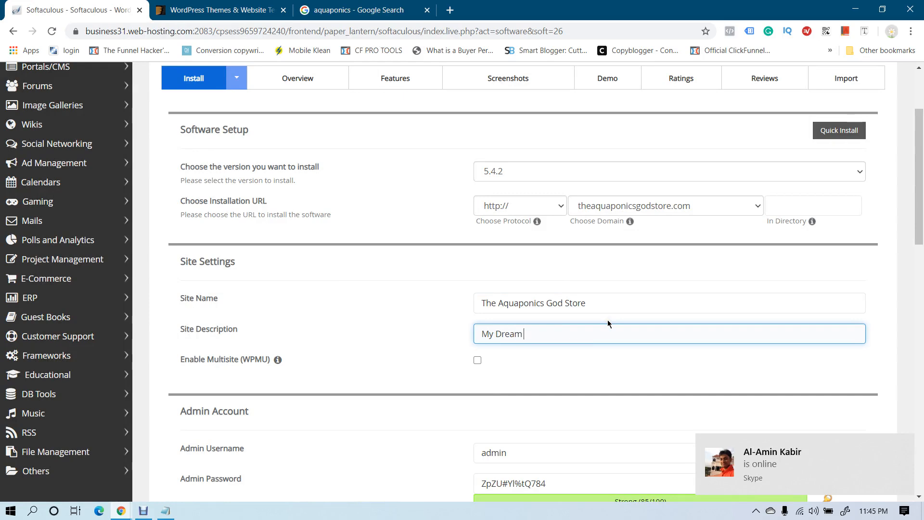
{"action": "type", "text": "Project"}
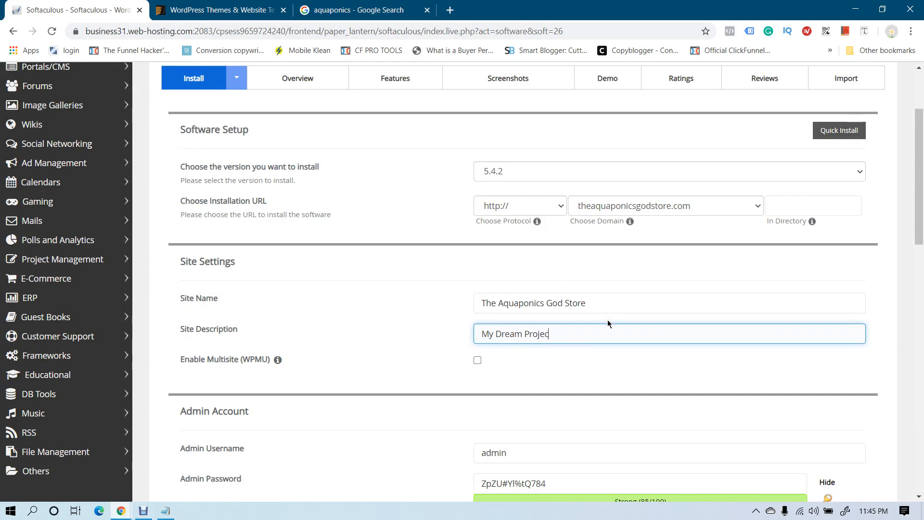
{"action": "double_click", "coordinate": [487, 334]}
{"action": "type", "text": "Start Your"}
{"action": "left_click", "coordinate": [361, 326]}
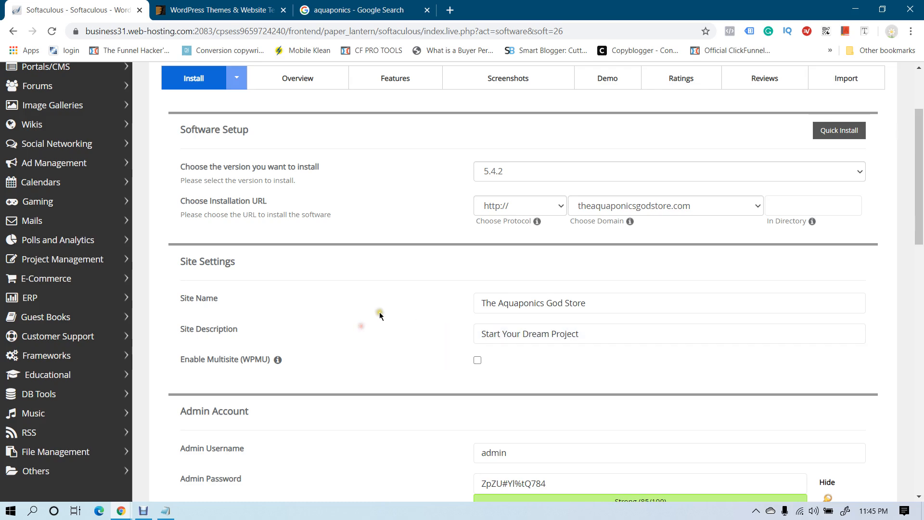
Review the admin username and password in the Admin Account section, hiding the password and showing it again
{"action": "scroll", "coordinate": [377, 318], "scroll_direction": "down", "scroll_amount": 4}
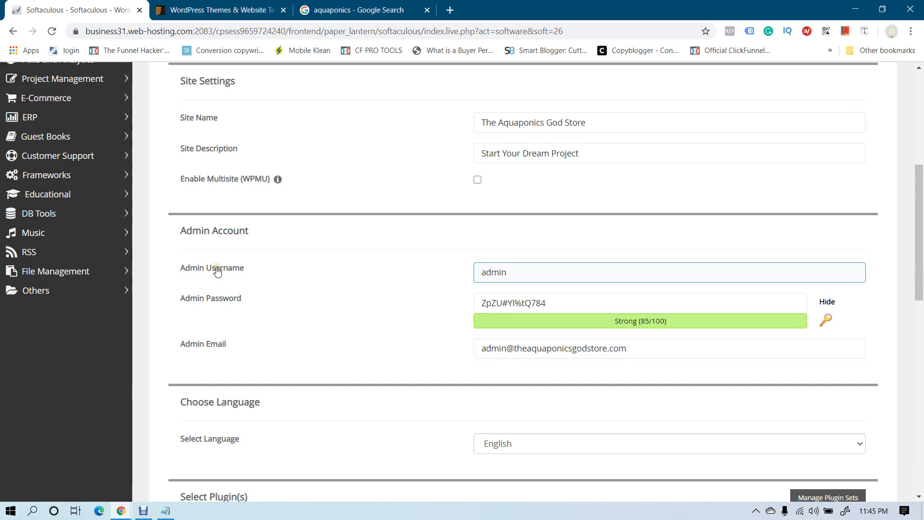
{"action": "left_click", "coordinate": [531, 274]}
{"action": "left_click_drag", "start_coordinate": [531, 274], "coordinate": [405, 283]}
{"action": "left_click", "coordinate": [336, 287]}
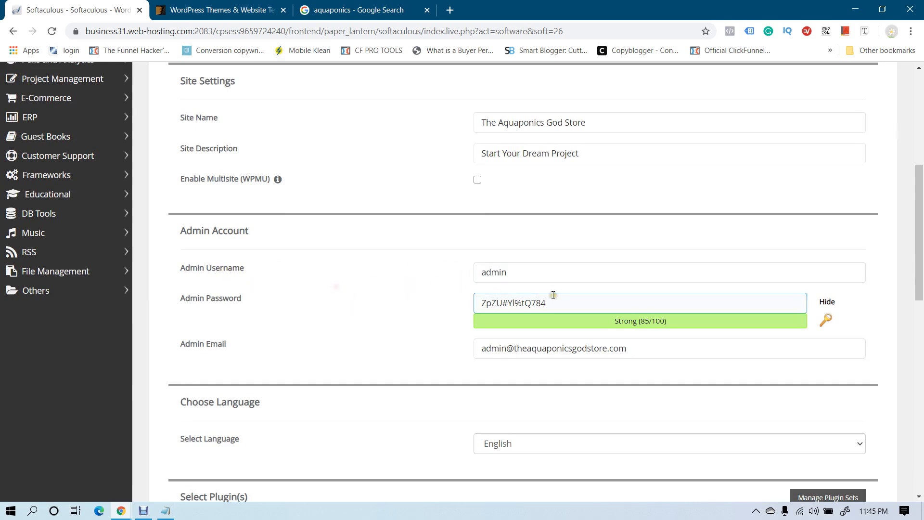
{"action": "left_click_drag", "start_coordinate": [584, 307], "coordinate": [404, 298]}
{"action": "left_click", "coordinate": [360, 308]}
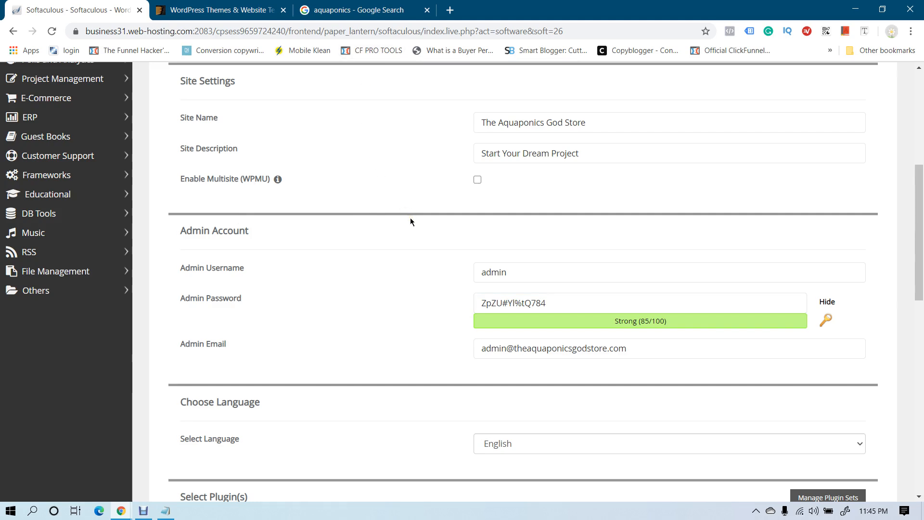
{"action": "left_click", "coordinate": [539, 270]}
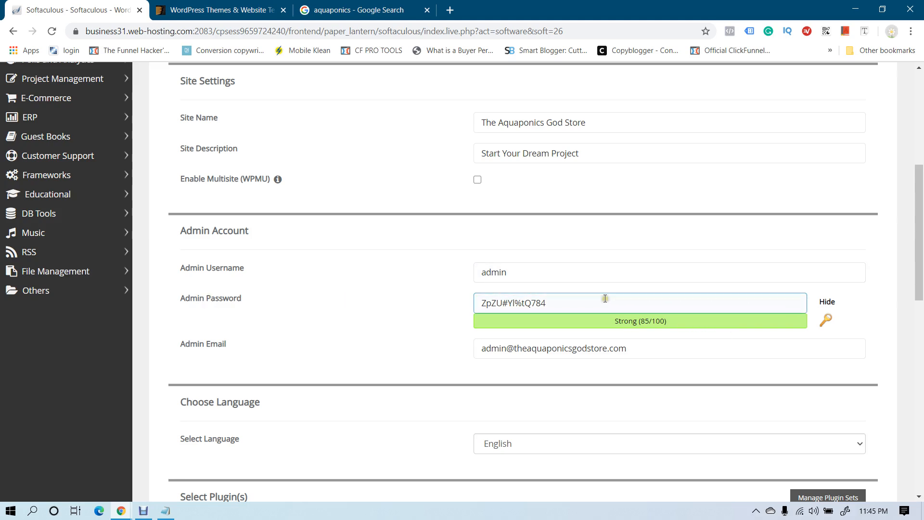
{"action": "triple_click", "coordinate": [585, 301]}
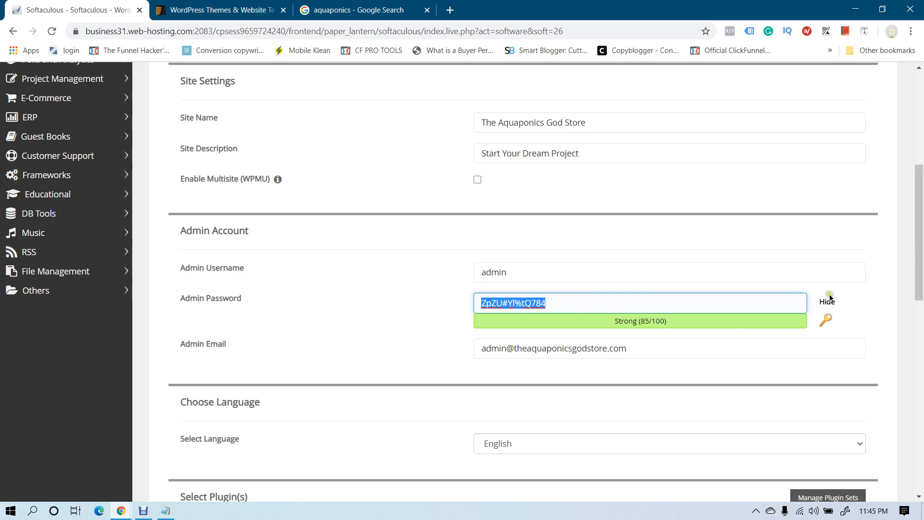
{"action": "left_click", "coordinate": [827, 300]}
{"action": "triple_click", "coordinate": [568, 302]}
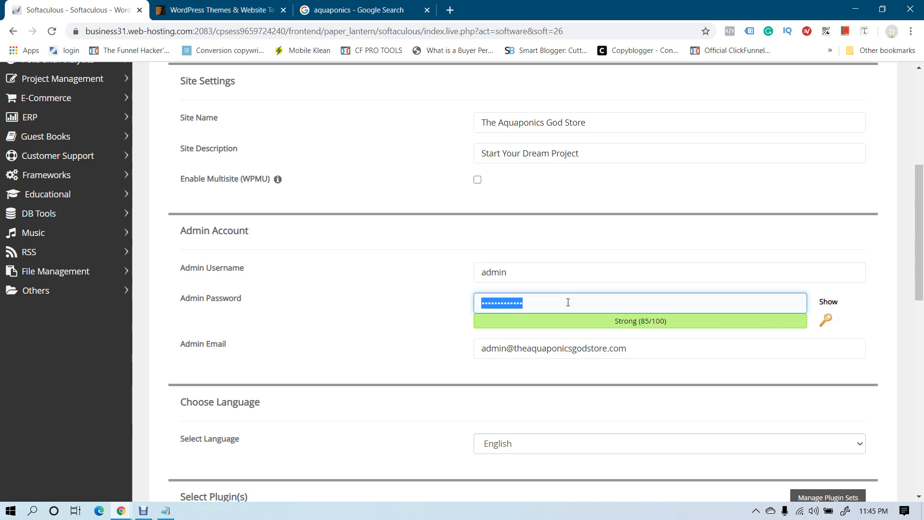
{"action": "left_click", "coordinate": [828, 302]}
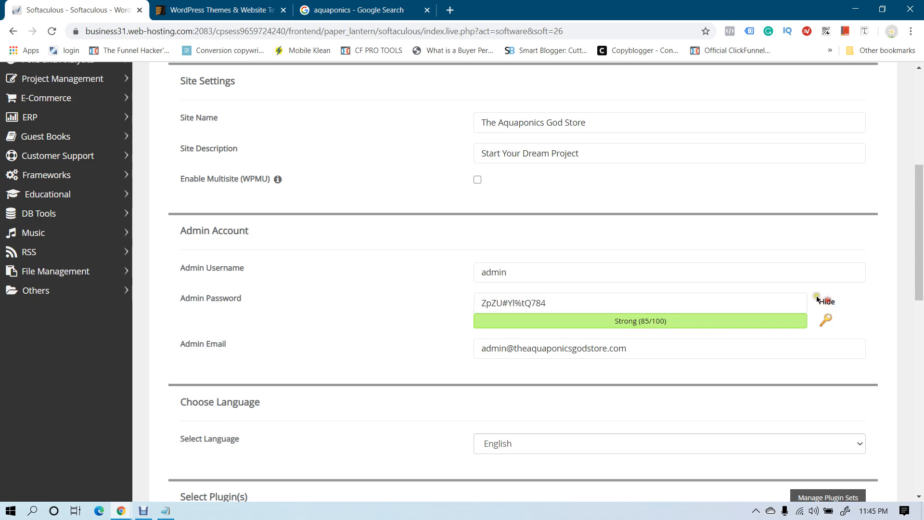
Copy the admin password into the Notepad outline below "1. WordPress Installation", labelled "password:"
{"action": "triple_click", "coordinate": [565, 307]}
{"action": "key", "text": "ctrl+c"}
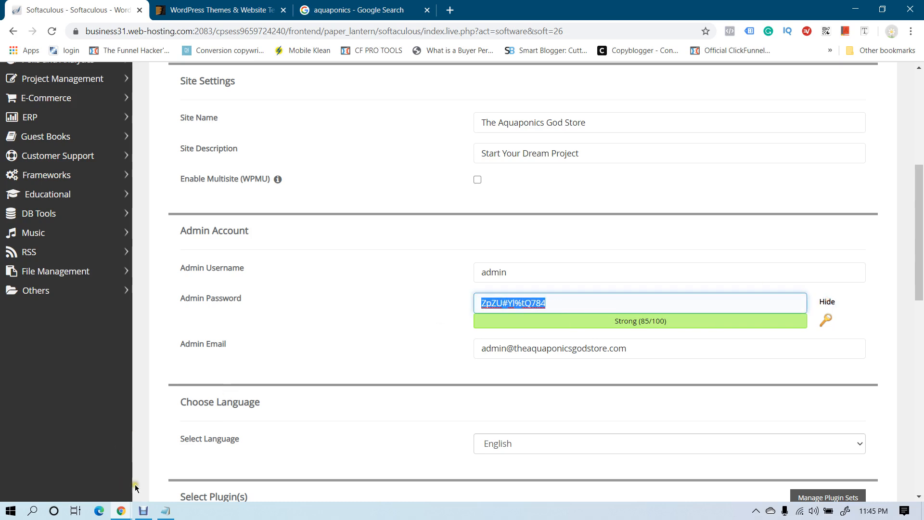
{"action": "left_click", "coordinate": [166, 510]}
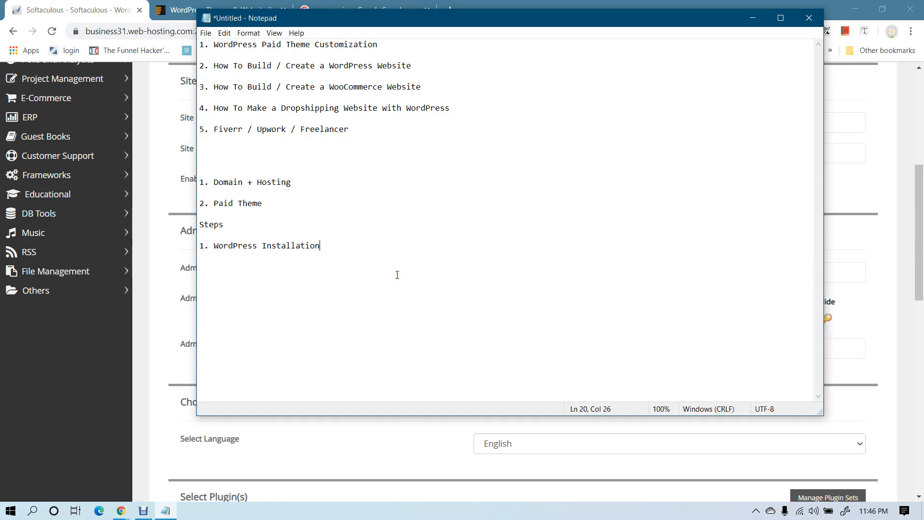
{"action": "type", "text": "password:"}
{"action": "key", "text": "ctrl+v"}
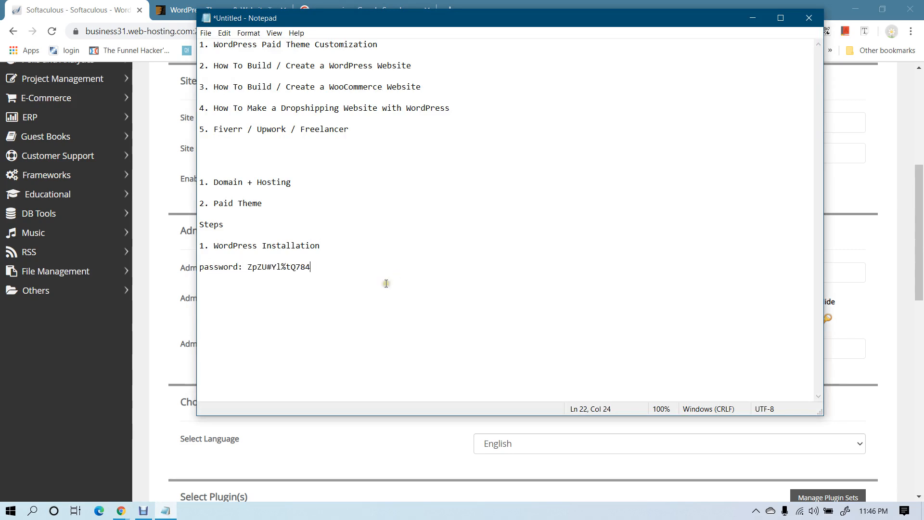
Return to the Softaculous installation form and review the available site languages, keeping English
{"action": "left_click", "coordinate": [80, 356]}
{"action": "scroll", "coordinate": [386, 317], "scroll_direction": "down", "scroll_amount": 4}
{"action": "scroll", "coordinate": [399, 316], "scroll_direction": "down", "scroll_amount": 1}
{"action": "scroll", "coordinate": [398, 314], "scroll_direction": "up", "scroll_amount": 1}
{"action": "left_click", "coordinate": [539, 262]}
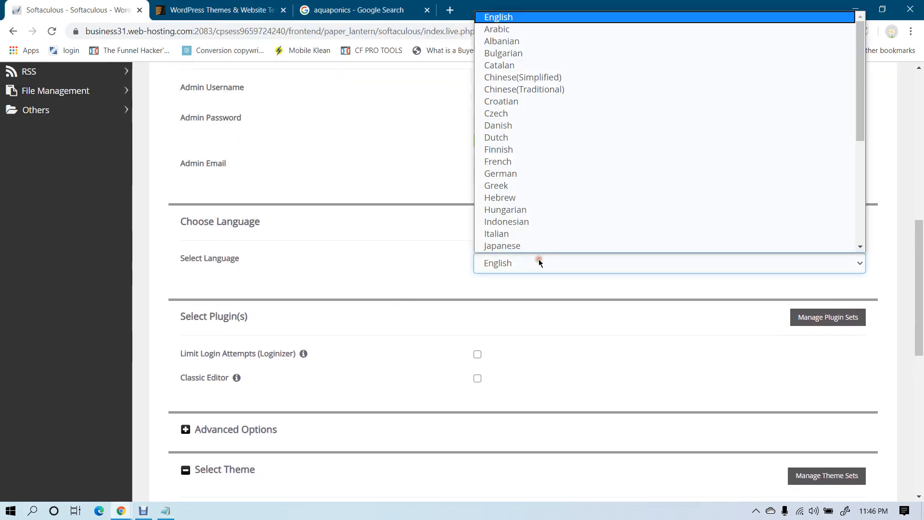
{"action": "left_click", "coordinate": [538, 259]}
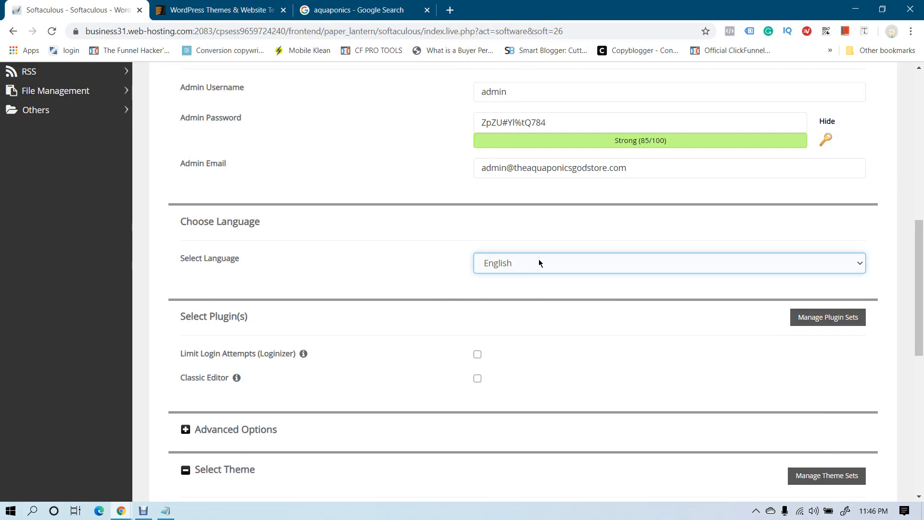
{"action": "left_click", "coordinate": [538, 259]}
{"action": "left_click", "coordinate": [342, 282]}
Try to install WordPress on theaquaponicsgodstore.com without selecting a theme or plugins, and read the response
{"action": "scroll", "coordinate": [351, 284], "scroll_direction": "down", "scroll_amount": 1}
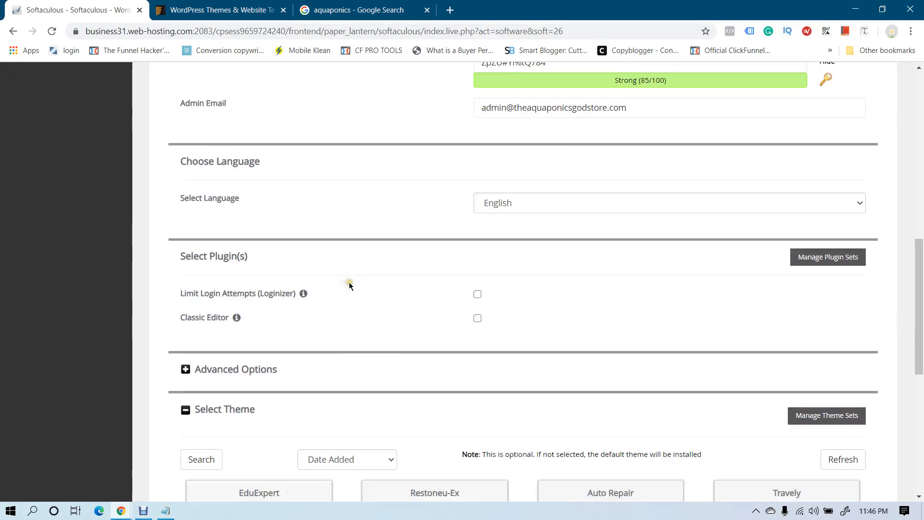
{"action": "scroll", "coordinate": [366, 294], "scroll_direction": "down", "scroll_amount": 3}
{"action": "scroll", "coordinate": [337, 318], "scroll_direction": "down", "scroll_amount": 2}
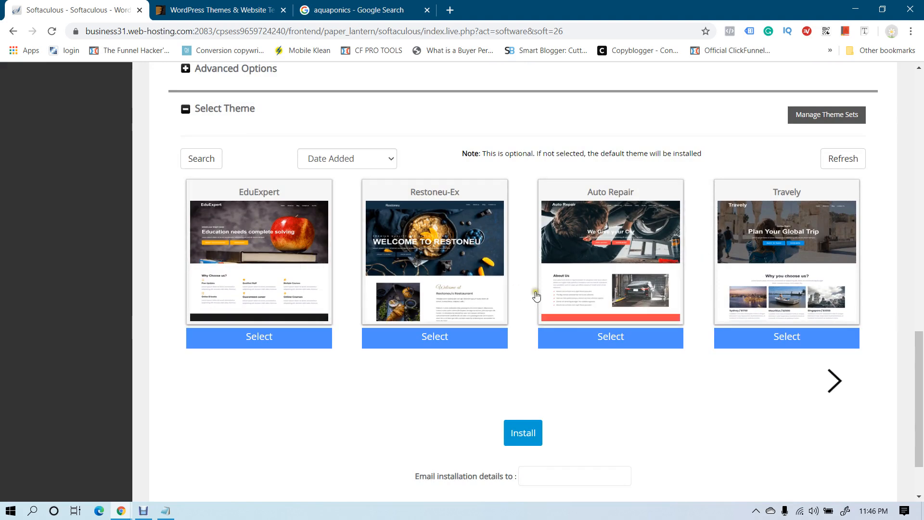
{"action": "scroll", "coordinate": [605, 320], "scroll_direction": "down", "scroll_amount": 1}
{"action": "left_click", "coordinate": [523, 372]}
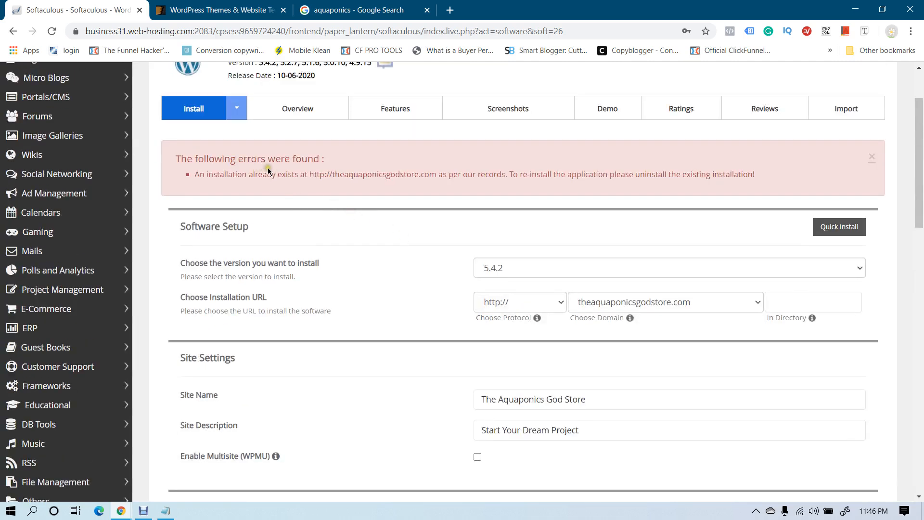
{"action": "left_click", "coordinate": [313, 188]}
{"action": "left_click", "coordinate": [546, 202]}
{"action": "left_click", "coordinate": [627, 185]}
Go back to cPanel and open the WordPress page in Softaculous at its Current Installations list
{"action": "scroll", "coordinate": [420, 235], "scroll_direction": "up", "scroll_amount": 2}
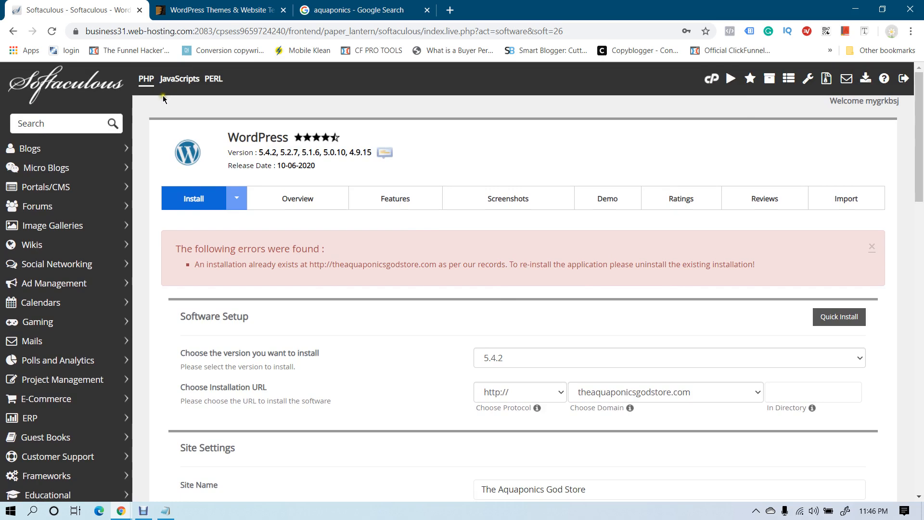
{"action": "left_click", "coordinate": [711, 81]}
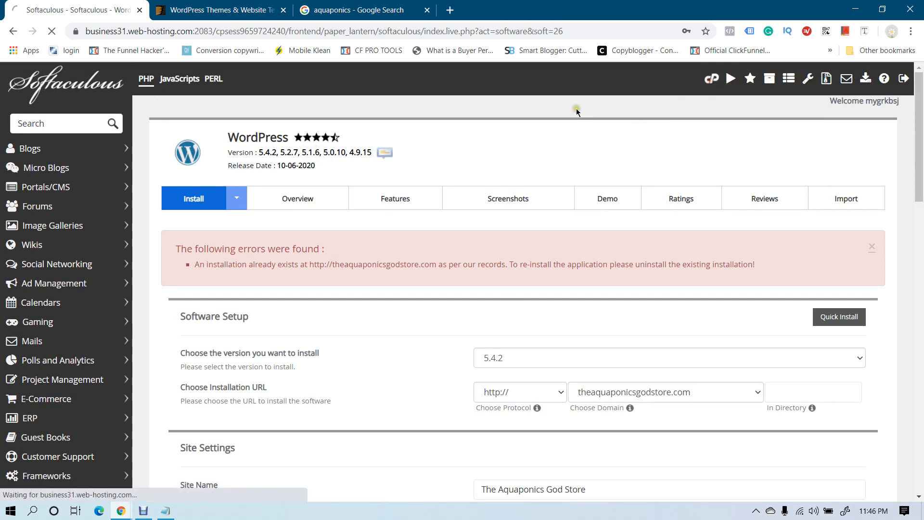
{"action": "scroll", "coordinate": [540, 154], "scroll_direction": "down", "scroll_amount": 10}
{"action": "scroll", "coordinate": [540, 153], "scroll_direction": "down", "scroll_amount": 10}
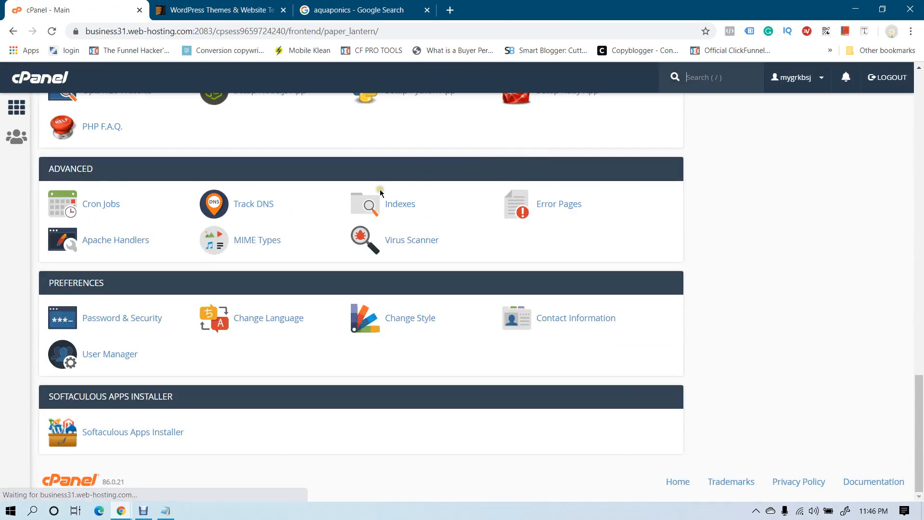
{"action": "left_click", "coordinate": [78, 478]}
{"action": "scroll", "coordinate": [523, 289], "scroll_direction": "down", "scroll_amount": 7}
{"action": "left_click", "coordinate": [846, 258]}
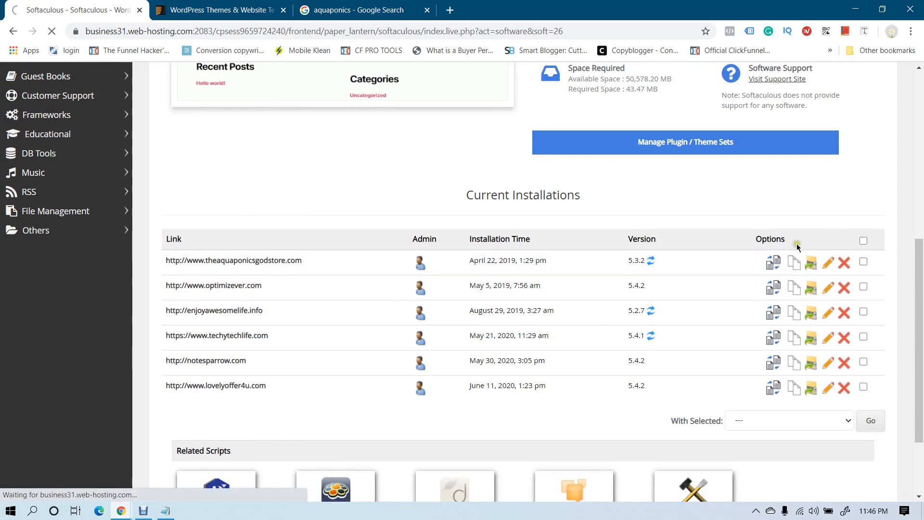
{"action": "scroll", "coordinate": [481, 265], "scroll_direction": "down", "scroll_amount": 4}
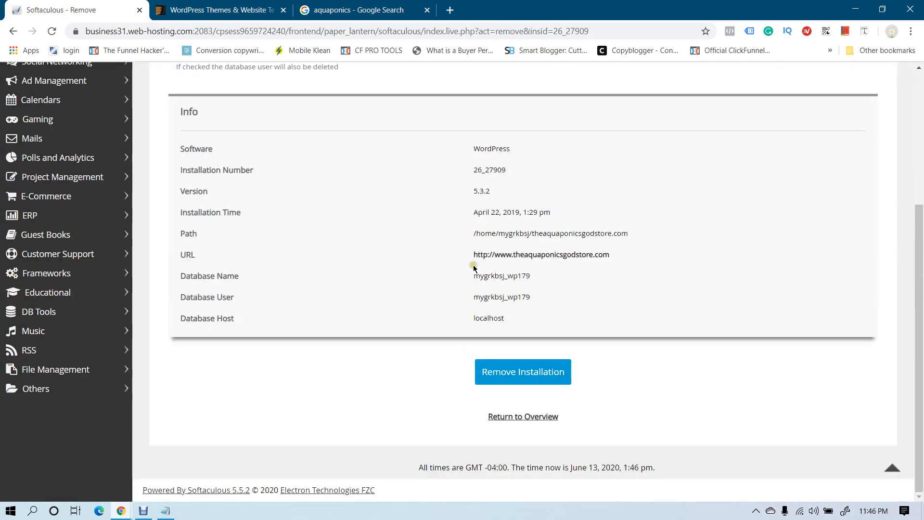
{"action": "left_click", "coordinate": [522, 372]}
{"action": "left_click", "coordinate": [530, 110]}
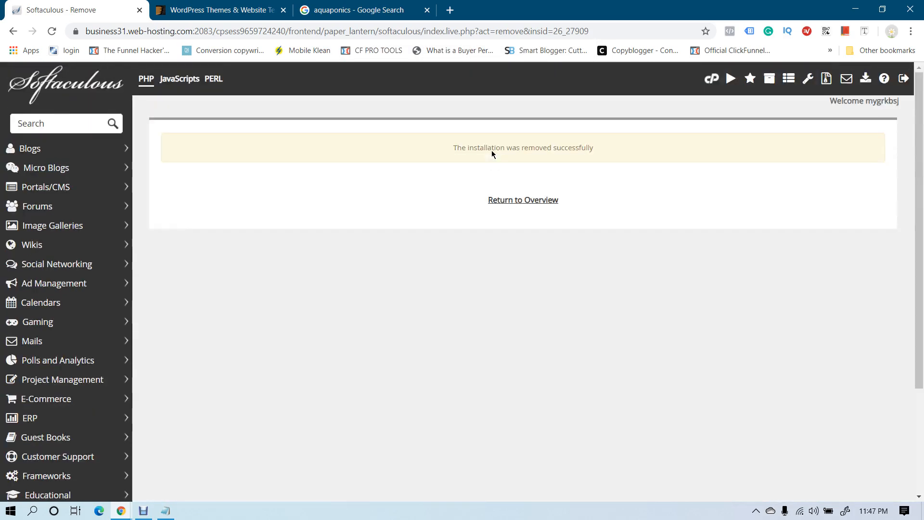
Return to the WordPress overview, start a new installation and choose theaquaponicsgodstore.com as its domain
{"action": "left_click", "coordinate": [521, 200]}
{"action": "scroll", "coordinate": [591, 256], "scroll_direction": "up", "scroll_amount": 5}
{"action": "left_click", "coordinate": [596, 341]}
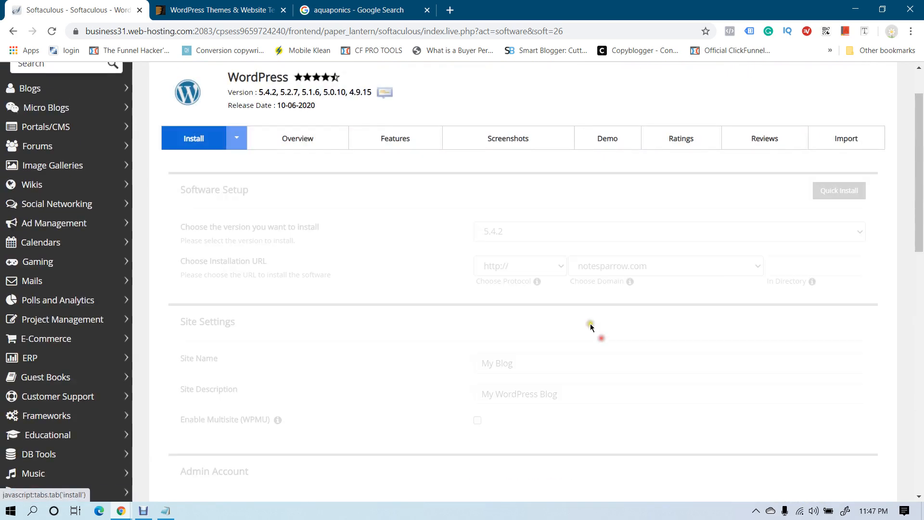
{"action": "left_click", "coordinate": [681, 262]}
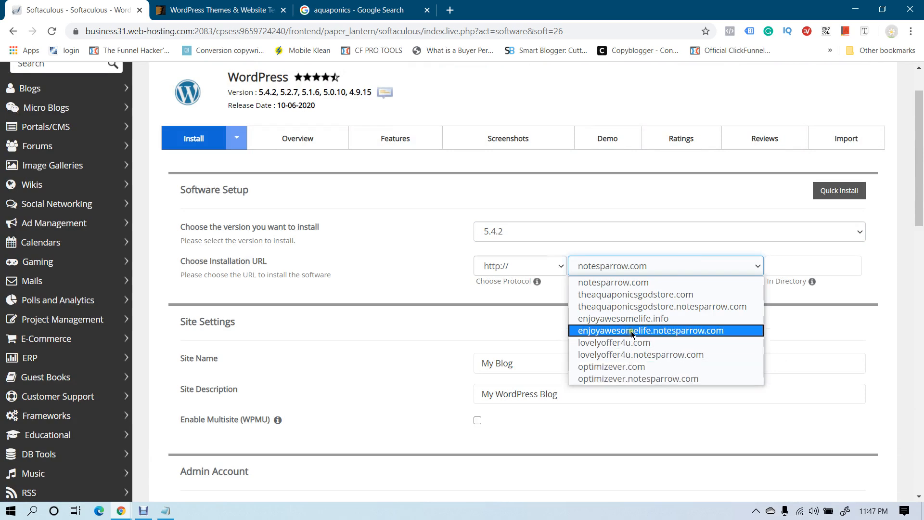
{"action": "left_click", "coordinate": [631, 295]}
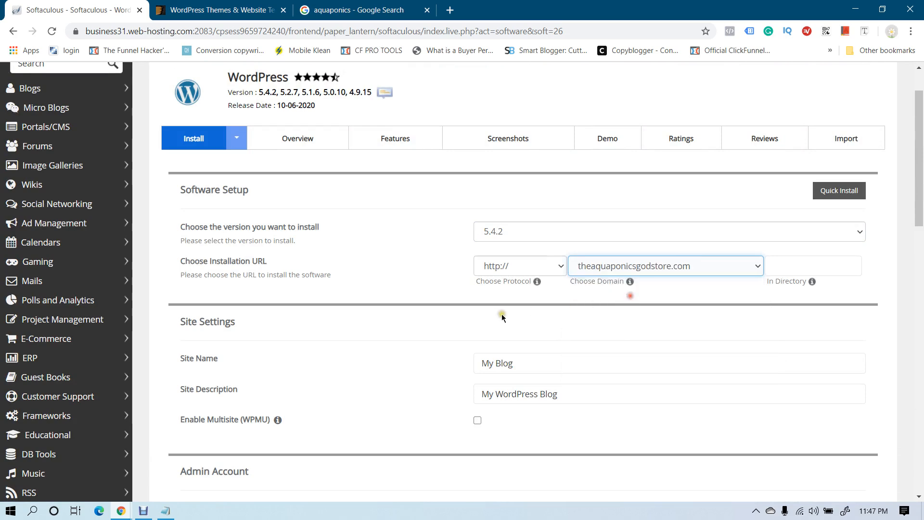
Set the site name to "Aquaponics God Store" in the Site Settings section
{"action": "scroll", "coordinate": [452, 308], "scroll_direction": "down", "scroll_amount": 2}
{"action": "left_click_drag", "start_coordinate": [534, 240], "coordinate": [443, 252]}
{"action": "type", "text": "My "}
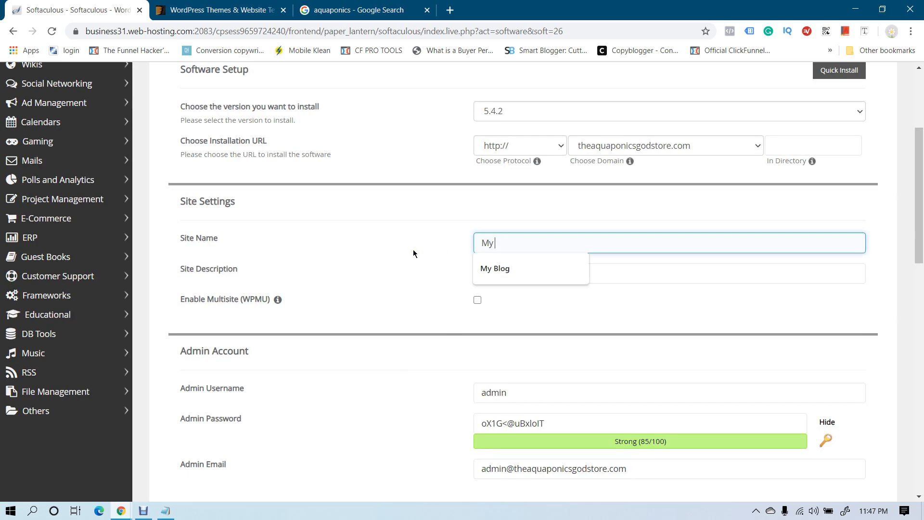
{"action": "type", "text": "Aquap"}
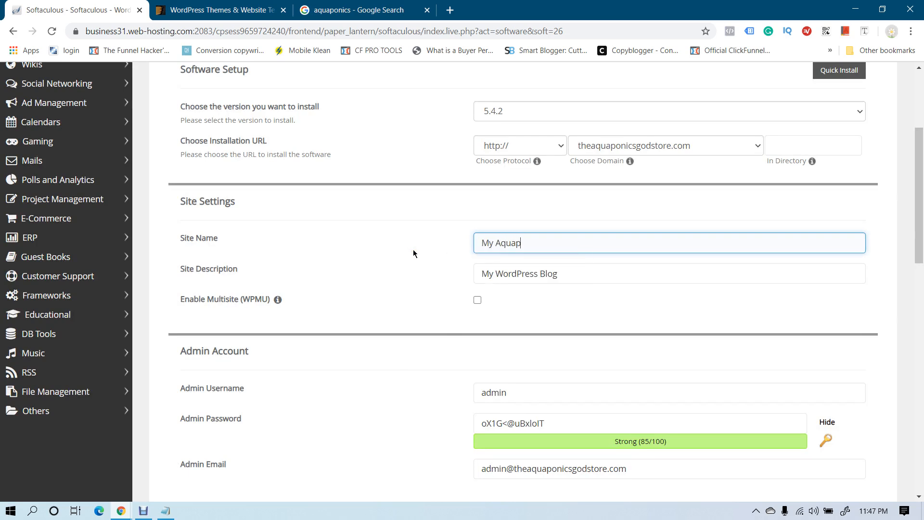
{"action": "key", "text": "ctrl+a"}
{"action": "type", "text": "Aquaponi"}
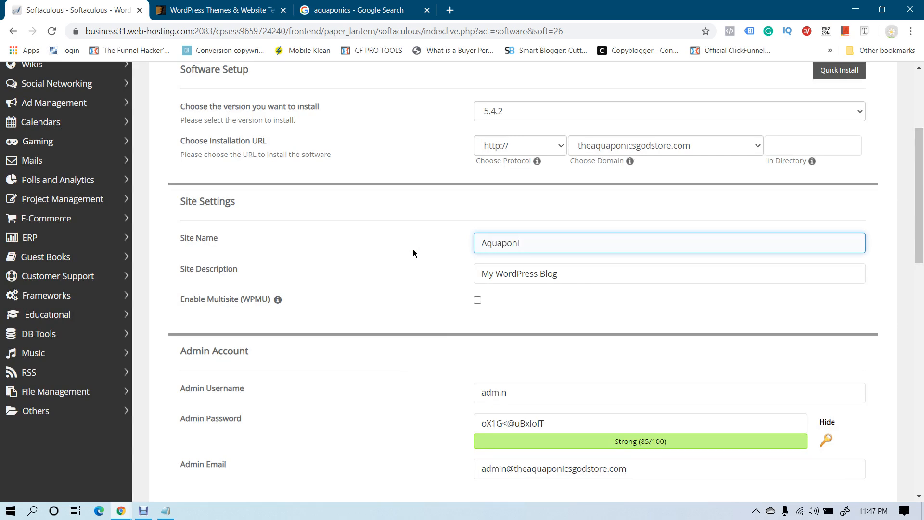
{"action": "type", "text": "cs God Store"}
Replace the site description with "Your Dream Project"
{"action": "key", "text": "Tab"}
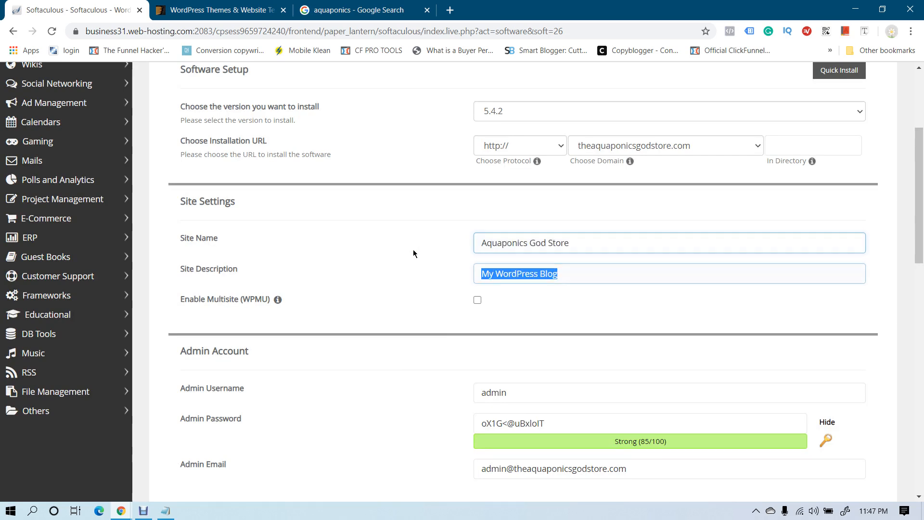
{"action": "type", "text": "My"}
{"action": "key", "text": "BackSpace"}
{"action": "key", "text": "BackSpace"}
{"action": "type", "text": "Your Dream Project"}
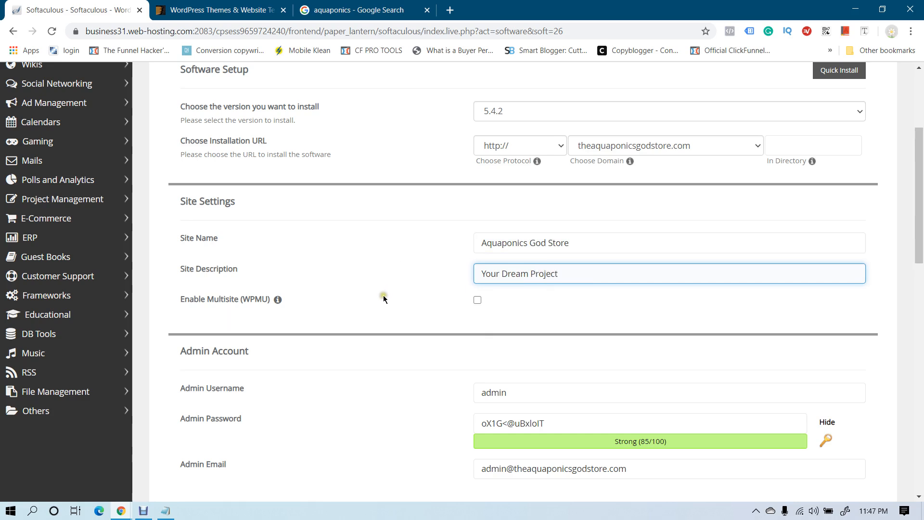
Copy the saved password from the Notepad outline and paste it into the Admin Password field of the installation form
{"action": "left_click", "coordinate": [165, 511]}
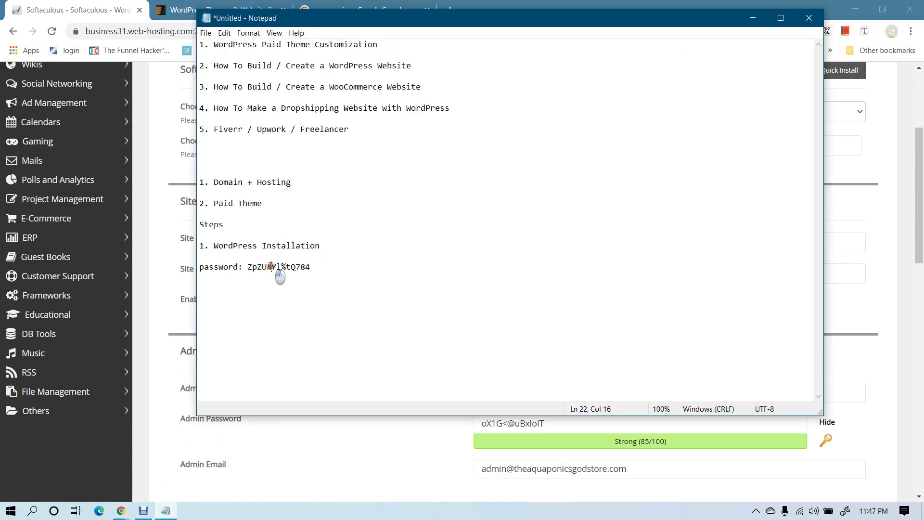
{"action": "double_click", "coordinate": [271, 267]}
{"action": "left_click_drag", "start_coordinate": [311, 266], "coordinate": [248, 269]}
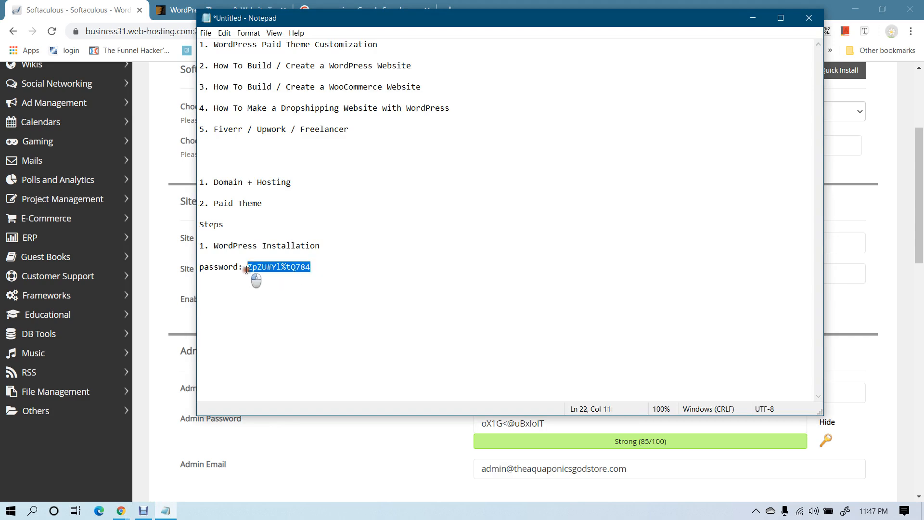
{"action": "key", "text": "ctrl+c"}
{"action": "left_click", "coordinate": [337, 426]}
{"action": "double_click", "coordinate": [582, 422]}
{"action": "key", "text": "ctrl+v"}
Check the remaining form options, install WordPress with English and the default theme, and read the completion message
{"action": "scroll", "coordinate": [366, 386], "scroll_direction": "down", "scroll_amount": 10}
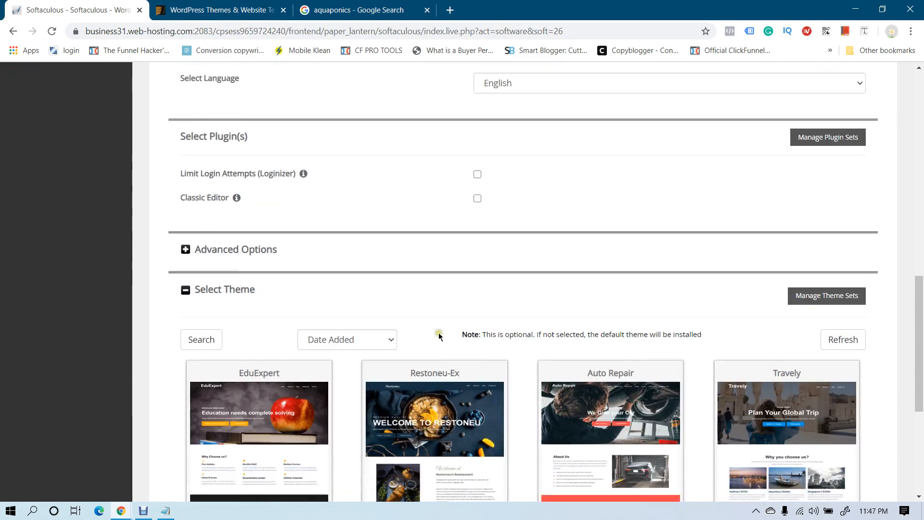
{"action": "scroll", "coordinate": [504, 207], "scroll_direction": "up", "scroll_amount": 5}
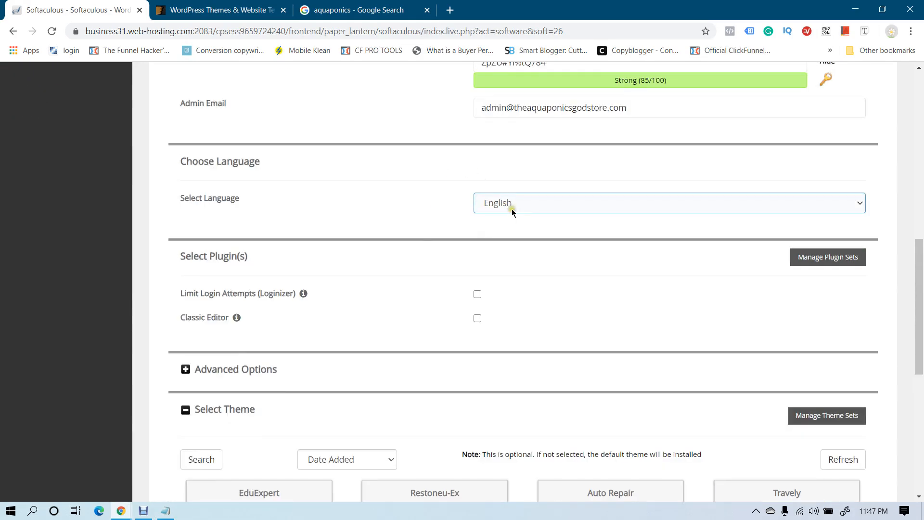
{"action": "scroll", "coordinate": [424, 226], "scroll_direction": "down", "scroll_amount": 2}
{"action": "scroll", "coordinate": [394, 239], "scroll_direction": "down", "scroll_amount": 5}
{"action": "left_click", "coordinate": [522, 382]}
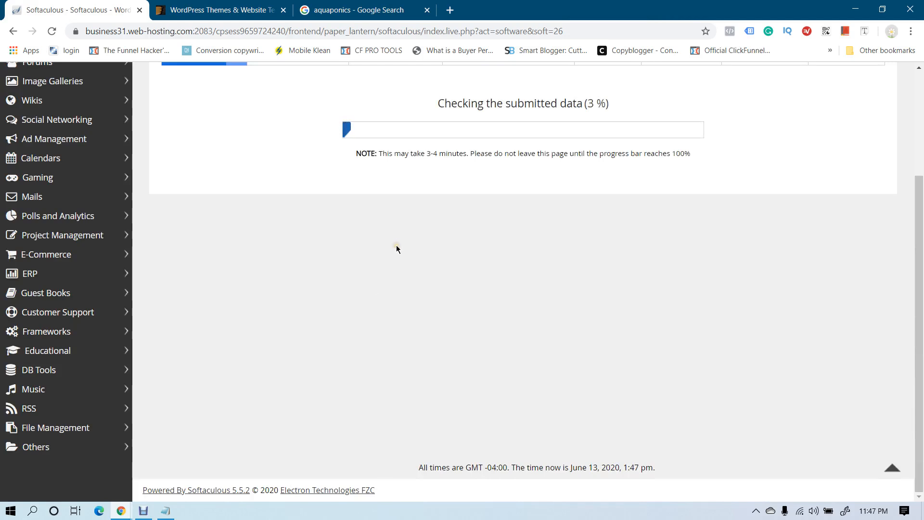
{"action": "scroll", "coordinate": [394, 246], "scroll_direction": "up", "scroll_amount": 3}
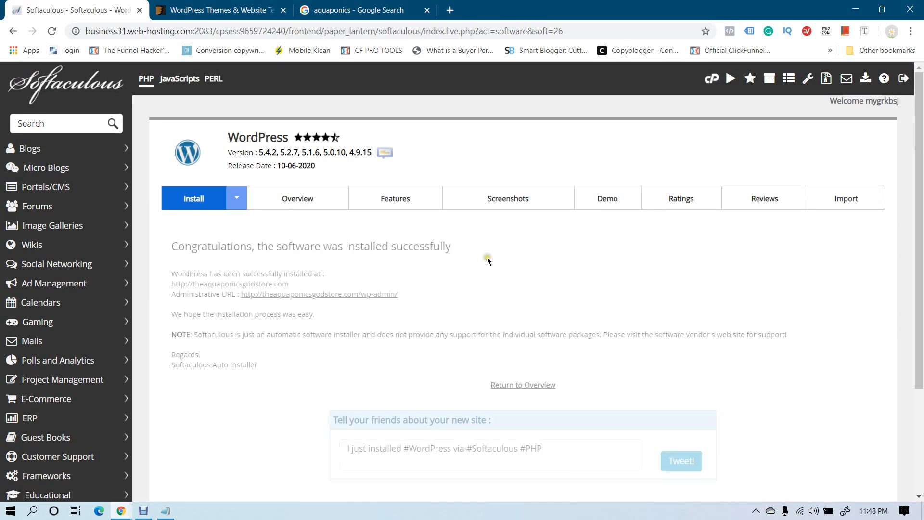
{"action": "left_click_drag", "start_coordinate": [257, 247], "coordinate": [405, 243]}
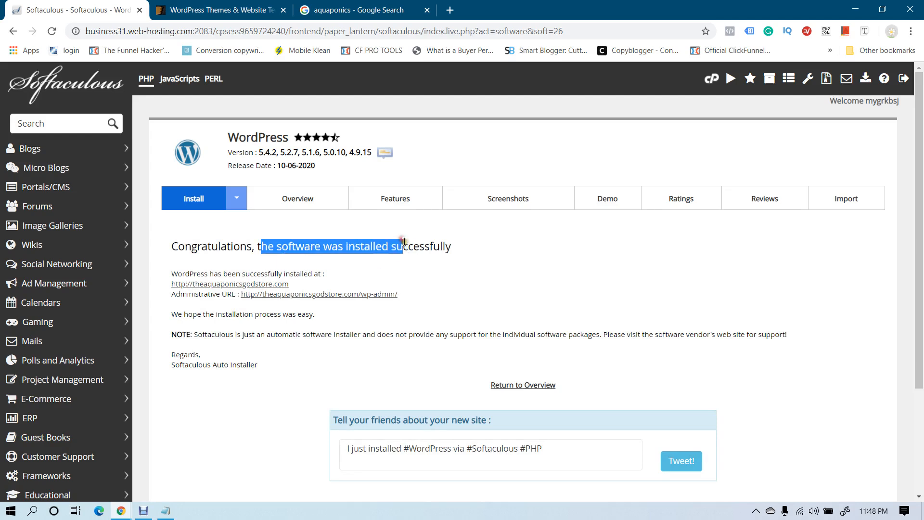
{"action": "left_click", "coordinate": [404, 242]}
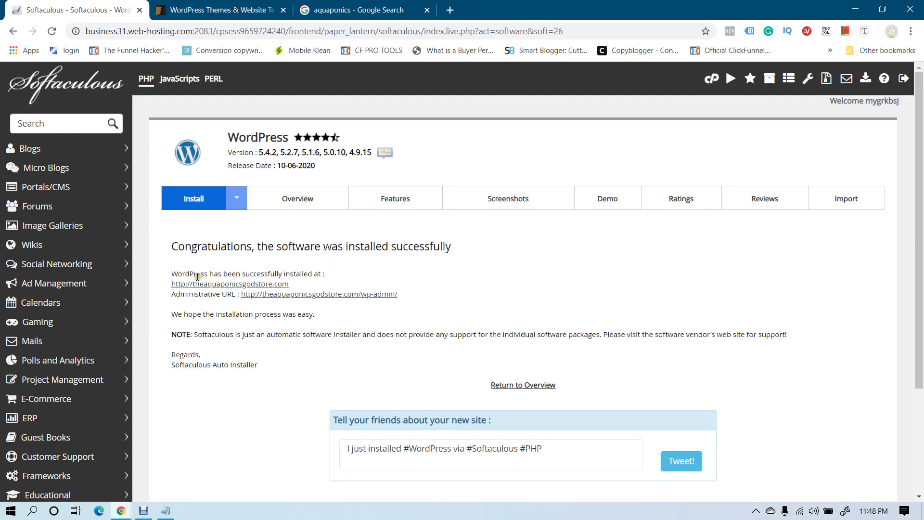
Open the installed site theaquaponicsgodstore.com, close the aquaponics search tab and look over the homepage
{"action": "left_click", "coordinate": [248, 284]}
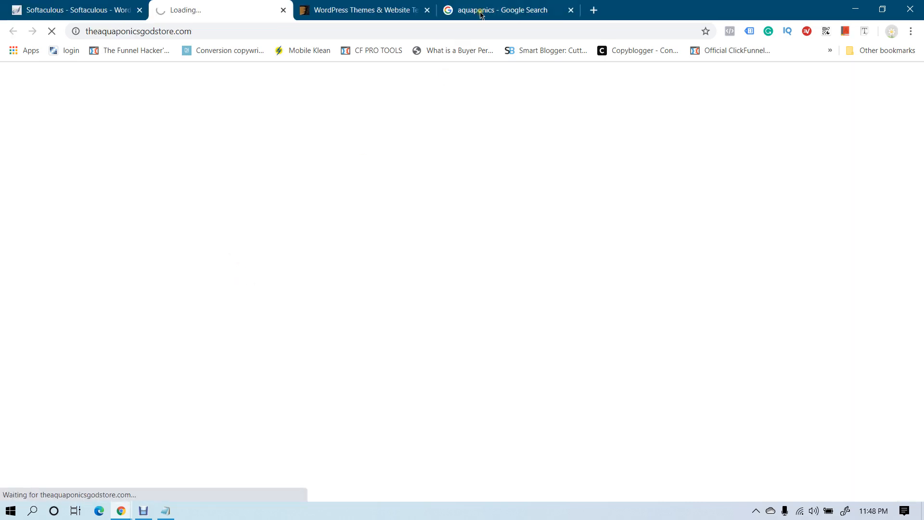
{"action": "left_click", "coordinate": [571, 10]}
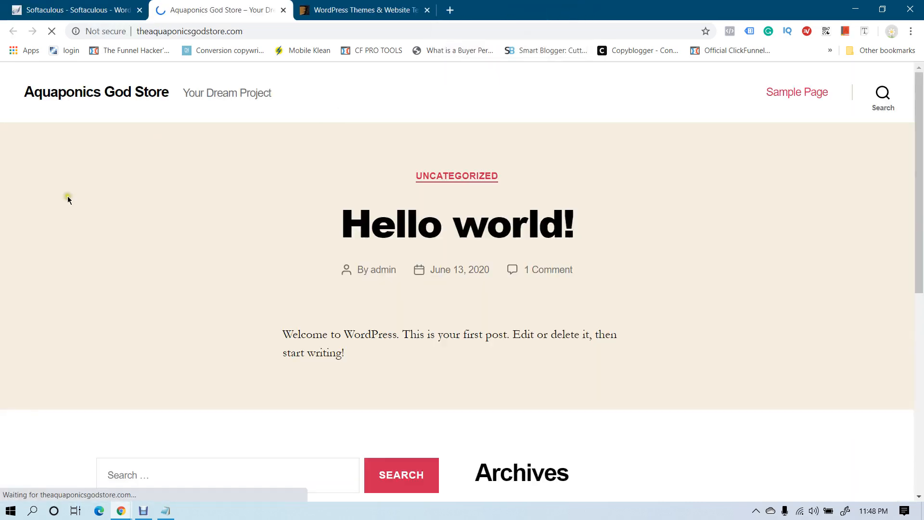
{"action": "scroll", "coordinate": [433, 259], "scroll_direction": "down", "scroll_amount": 1}
{"action": "scroll", "coordinate": [433, 260], "scroll_direction": "down", "scroll_amount": 8}
{"action": "scroll", "coordinate": [437, 261], "scroll_direction": "up", "scroll_amount": 8}
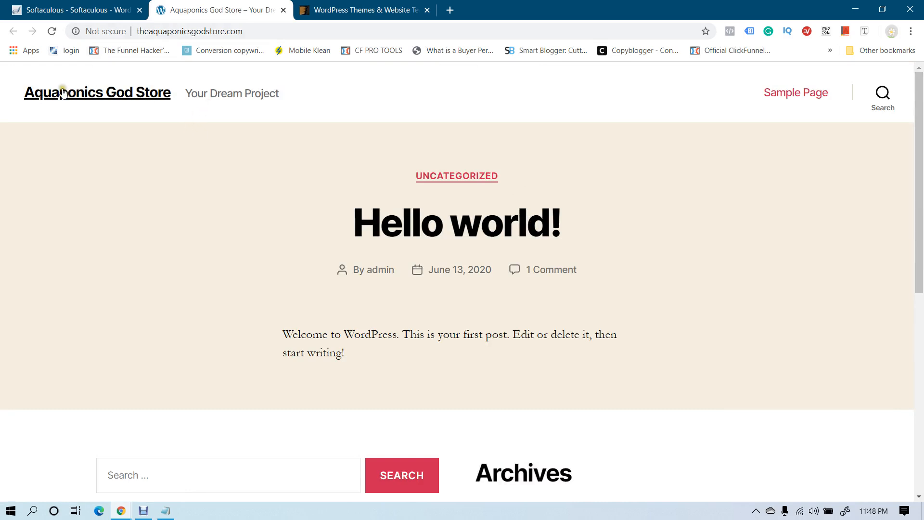
Check the site title and tagline in the homepage header, and go back to the Softaculous completion page
{"action": "left_click_drag", "start_coordinate": [274, 95], "coordinate": [198, 83]}
{"action": "left_click", "coordinate": [231, 94]}
{"action": "scroll", "coordinate": [249, 117], "scroll_direction": "down", "scroll_amount": 1}
{"action": "scroll", "coordinate": [250, 118], "scroll_direction": "up", "scroll_amount": 1}
{"action": "left_click", "coordinate": [82, 8]}
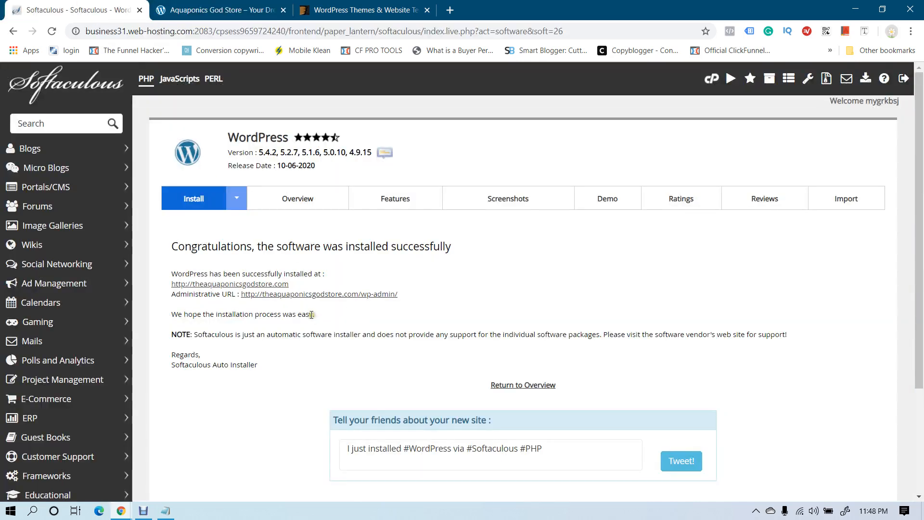
Return to the new site and examine the default "Hello world!" post and the widget sections down to the footer
{"action": "left_click", "coordinate": [216, 9]}
{"action": "left_click_drag", "start_coordinate": [312, 230], "coordinate": [613, 209]}
{"action": "left_click", "coordinate": [614, 214]}
{"action": "scroll", "coordinate": [615, 214], "scroll_direction": "down", "scroll_amount": 5}
{"action": "scroll", "coordinate": [614, 214], "scroll_direction": "up", "scroll_amount": 5}
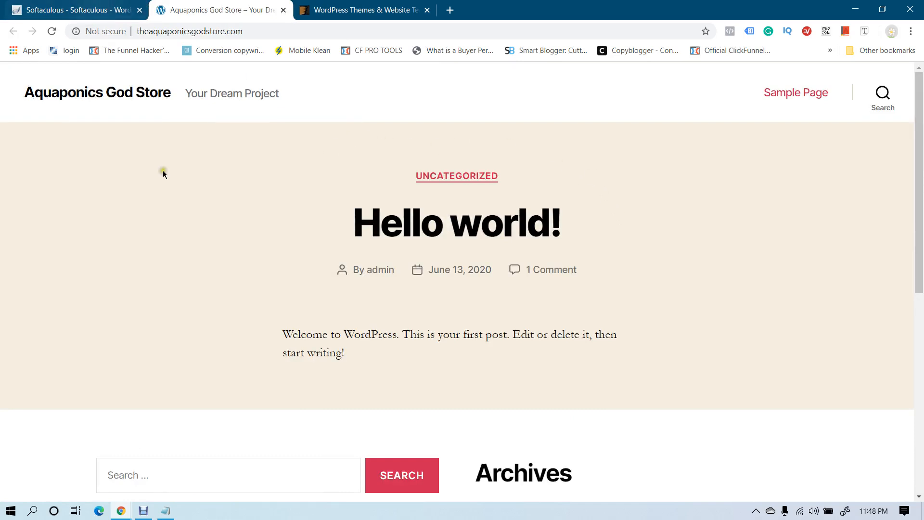
{"action": "left_click_drag", "start_coordinate": [315, 211], "coordinate": [658, 217]}
{"action": "left_click", "coordinate": [310, 103]}
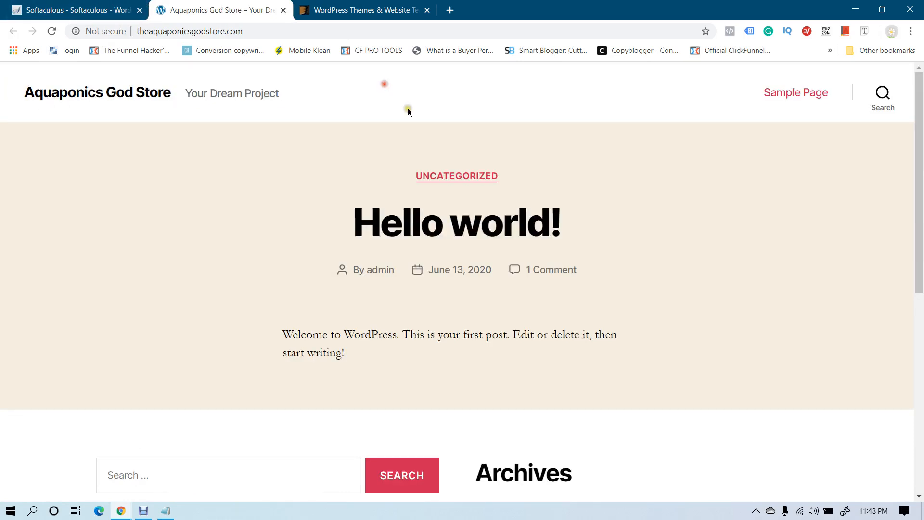
{"action": "scroll", "coordinate": [398, 313], "scroll_direction": "down", "scroll_amount": 8}
{"action": "scroll", "coordinate": [378, 212], "scroll_direction": "up", "scroll_amount": 8}
{"action": "scroll", "coordinate": [521, 230], "scroll_direction": "down", "scroll_amount": 8}
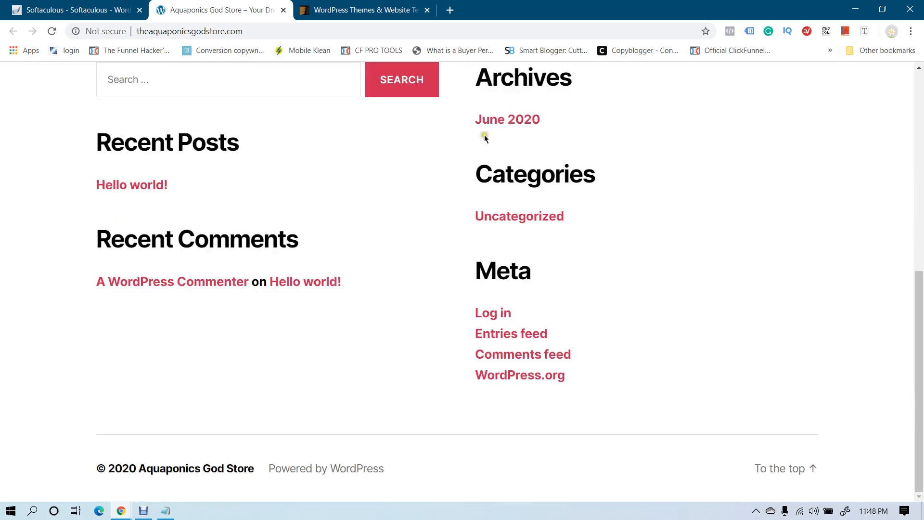
{"action": "left_click_drag", "start_coordinate": [96, 184], "coordinate": [591, 384]}
{"action": "scroll", "coordinate": [665, 299], "scroll_direction": "up", "scroll_amount": 8}
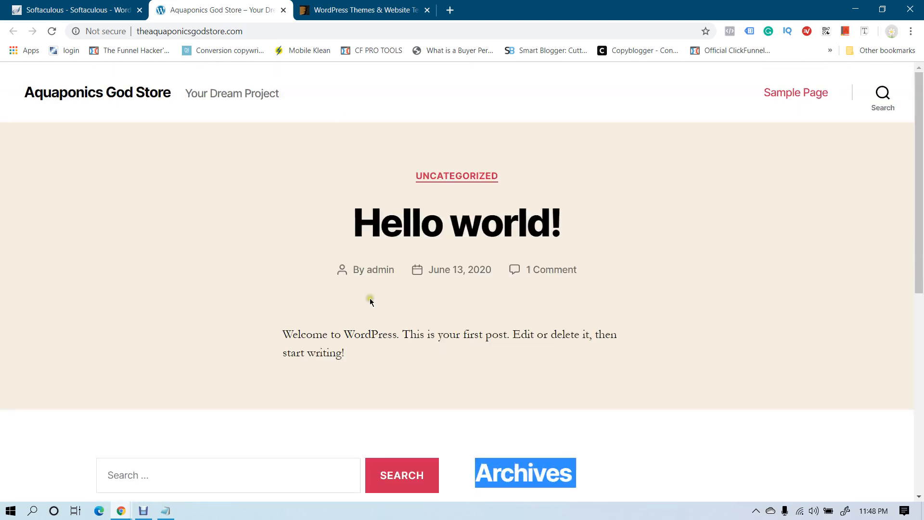
Check the administrative URL on the Softaculous completion page and open the login page at theaquaponicsgodstore.com/wp-admin
{"action": "left_click", "coordinate": [85, 157]}
{"action": "left_click", "coordinate": [100, 10]}
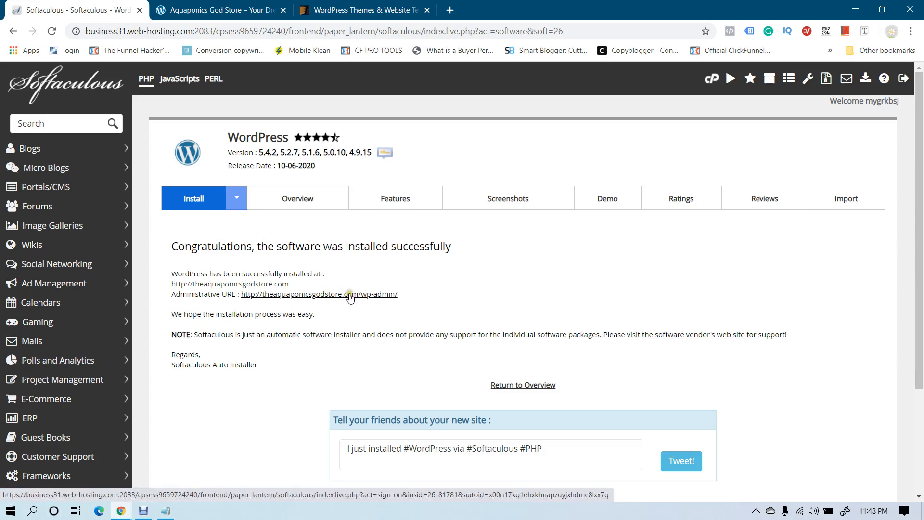
{"action": "left_click", "coordinate": [219, 9]}
{"action": "left_click", "coordinate": [270, 31]}
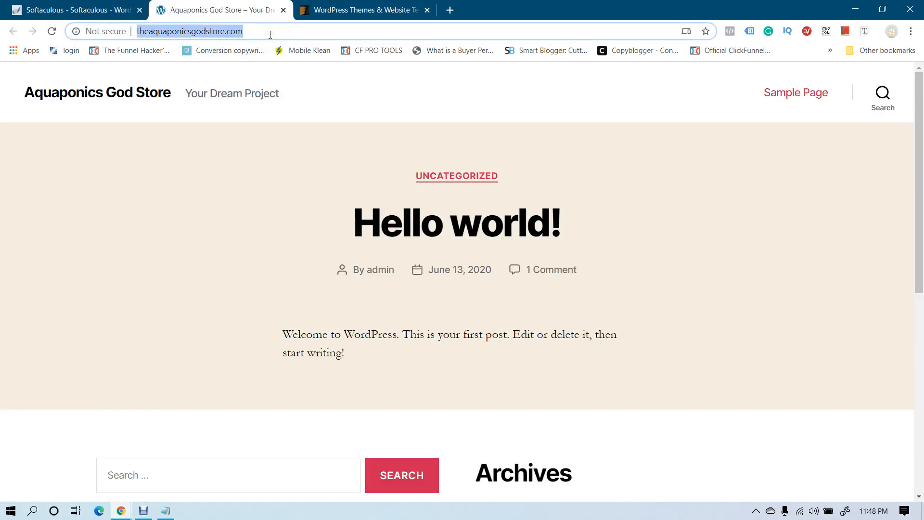
{"action": "left_click", "coordinate": [270, 34]}
{"action": "type", "text": "/wp-admin"}
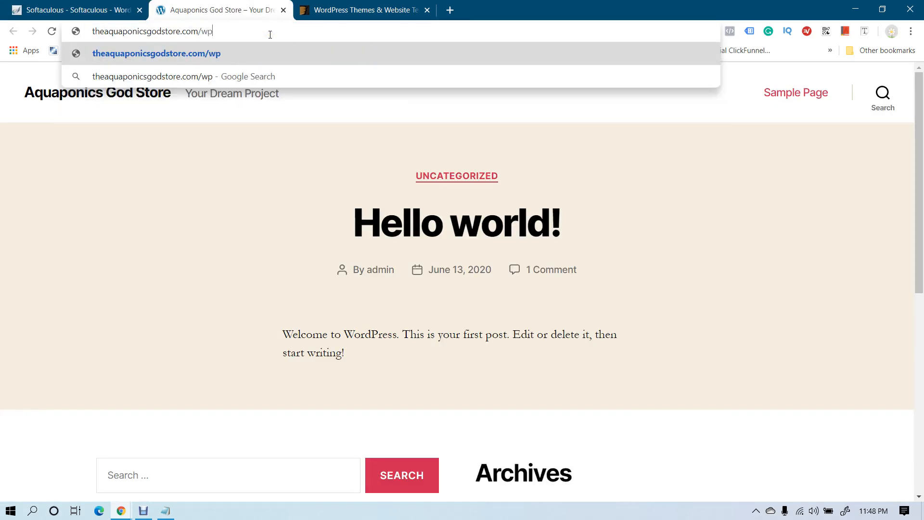
{"action": "key", "text": "Return"}
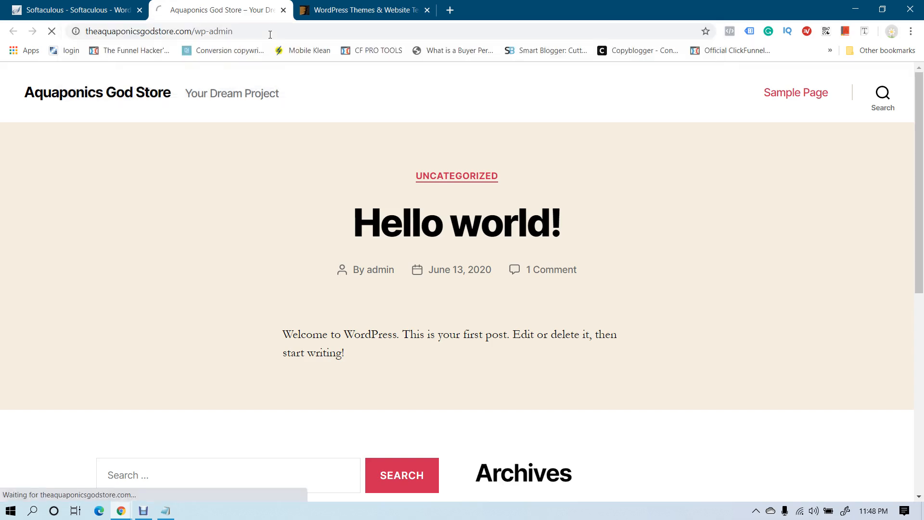
{"action": "left_click", "coordinate": [97, 10]}
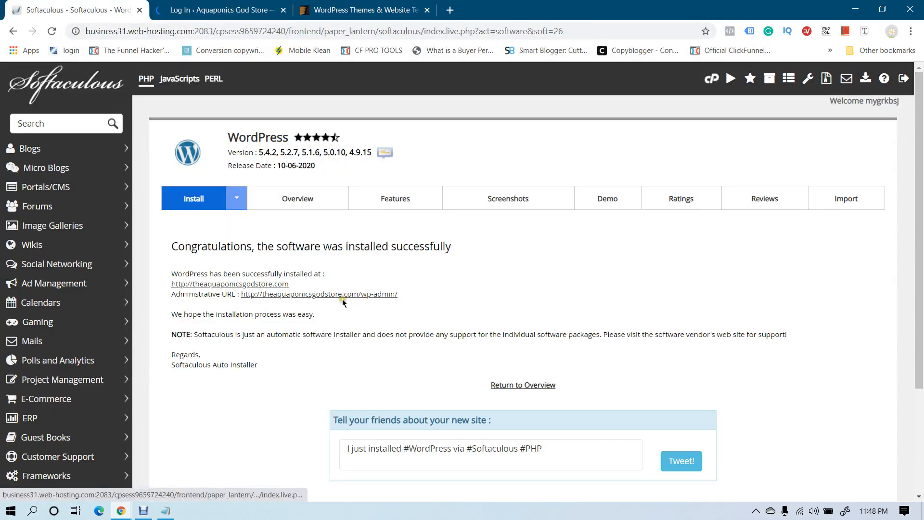
{"action": "left_click", "coordinate": [241, 10]}
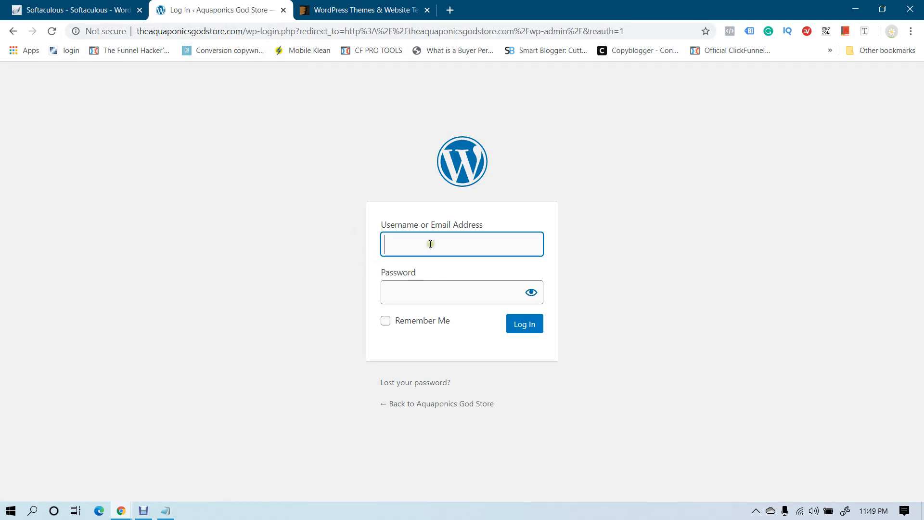
Log in to WordPress as admin with the password copied from the Notepad notes, and refuse to save the password in the browser
{"action": "type", "text": "admin"}
{"action": "left_click", "coordinate": [319, 255]}
{"action": "left_click", "coordinate": [174, 505]}
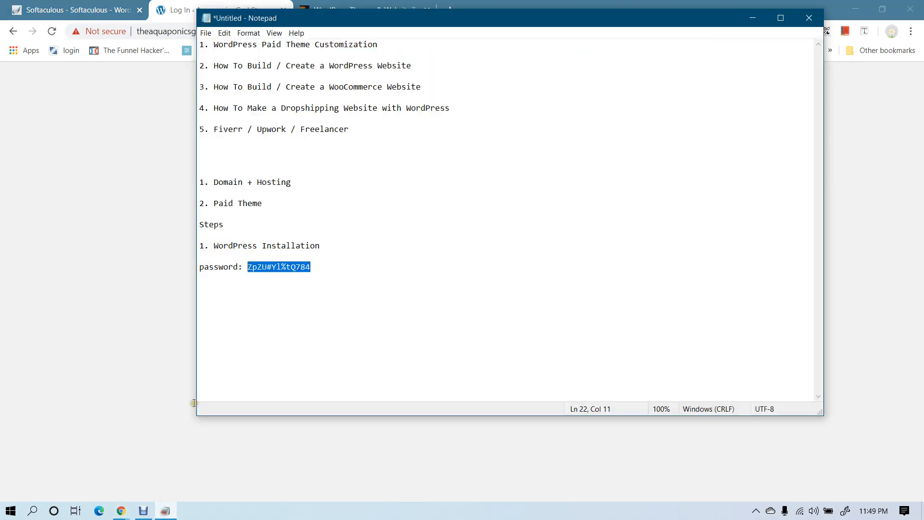
{"action": "key", "text": "ctrl+c"}
{"action": "key", "text": "alt+Tab"}
{"action": "left_click", "coordinate": [493, 289]}
{"action": "key", "text": "ctrl+v"}
{"action": "left_click", "coordinate": [525, 328]}
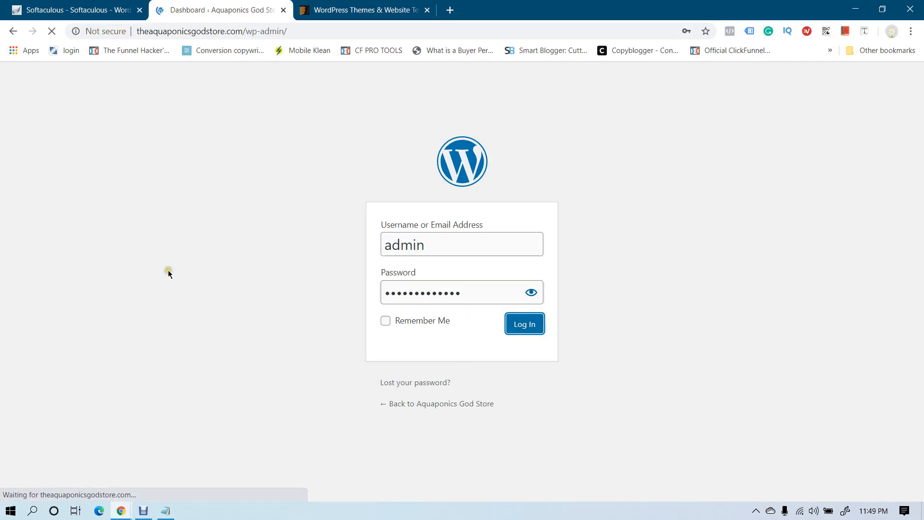
{"action": "scroll", "coordinate": [300, 212], "scroll_direction": "down", "scroll_amount": 2}
{"action": "scroll", "coordinate": [300, 211], "scroll_direction": "up", "scroll_amount": 2}
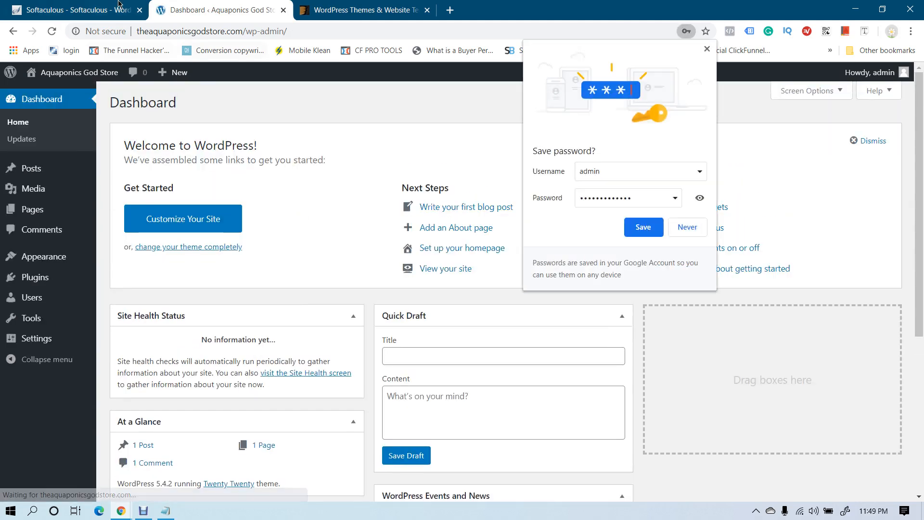
{"action": "left_click", "coordinate": [686, 227]}
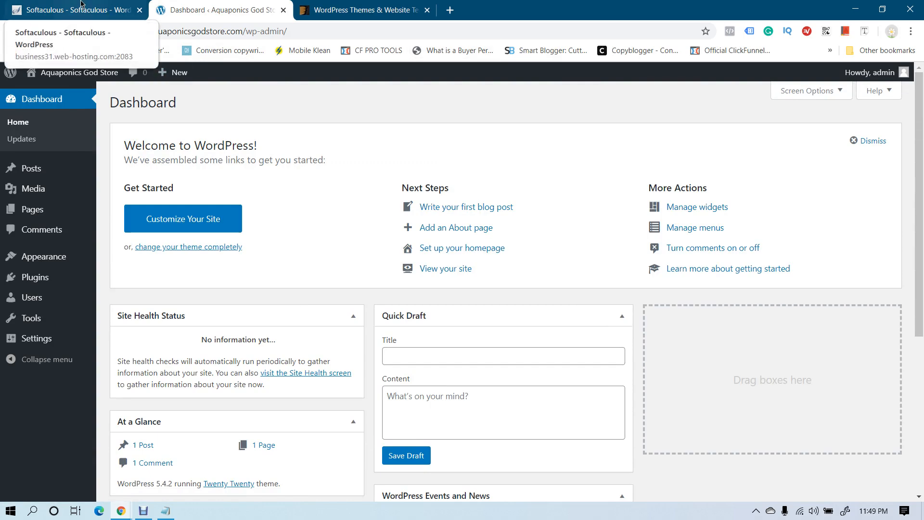
Look over the dashboard, place its tab before the Softaculous tab, and close the Softaculous tab
{"action": "scroll", "coordinate": [173, 217], "scroll_direction": "down", "scroll_amount": 5}
{"action": "scroll", "coordinate": [173, 217], "scroll_direction": "up", "scroll_amount": 5}
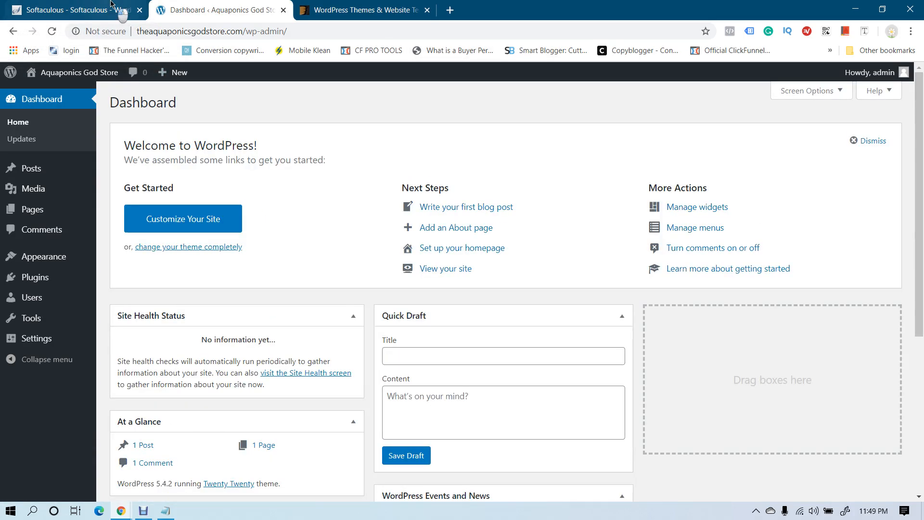
{"action": "left_click_drag", "start_coordinate": [77, 10], "coordinate": [221, 10]}
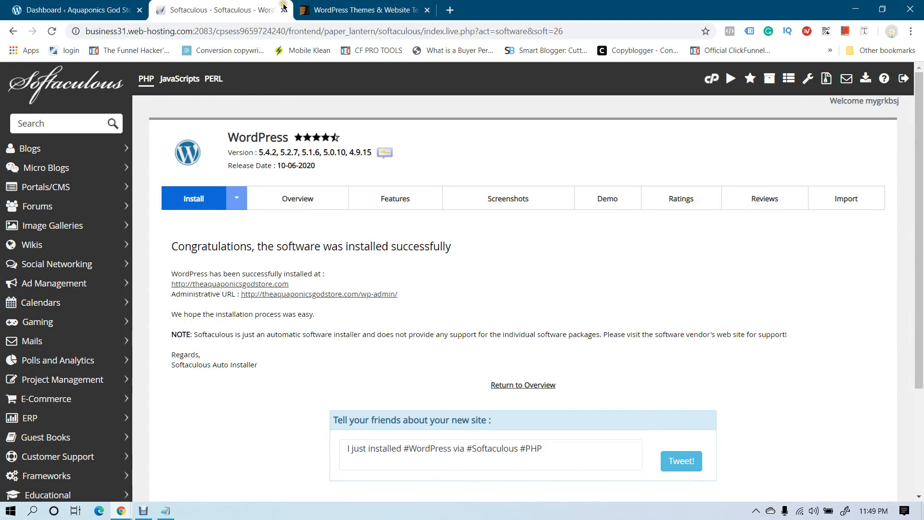
{"action": "scroll", "coordinate": [346, 137], "scroll_direction": "down", "scroll_amount": 4}
{"action": "scroll", "coordinate": [345, 136], "scroll_direction": "up", "scroll_amount": 4}
{"action": "mouse_move", "coordinate": [338, 131]}
{"action": "left_click", "coordinate": [283, 10]}
{"action": "left_click", "coordinate": [95, 4]}
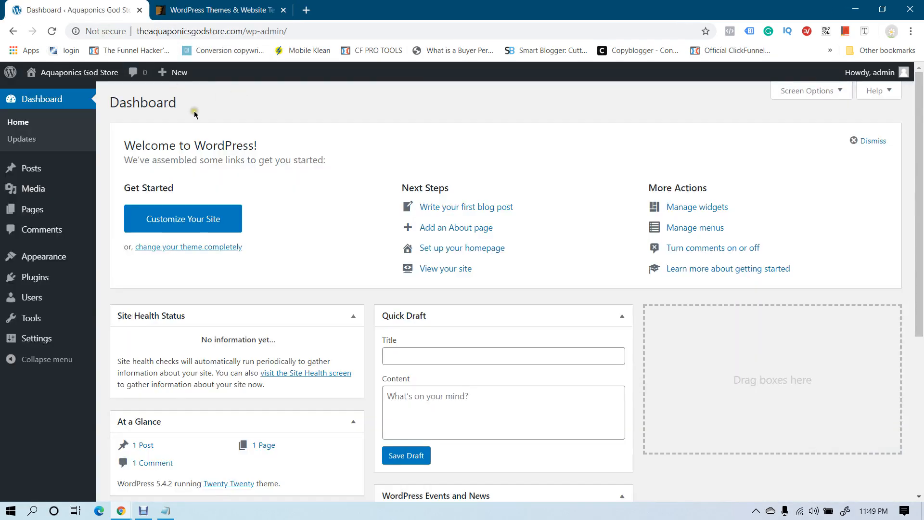
Visit the live site from the dashboard in a new tab, look over its homepage, and return to the dashboard
{"action": "mouse_move", "coordinate": [67, 73]}
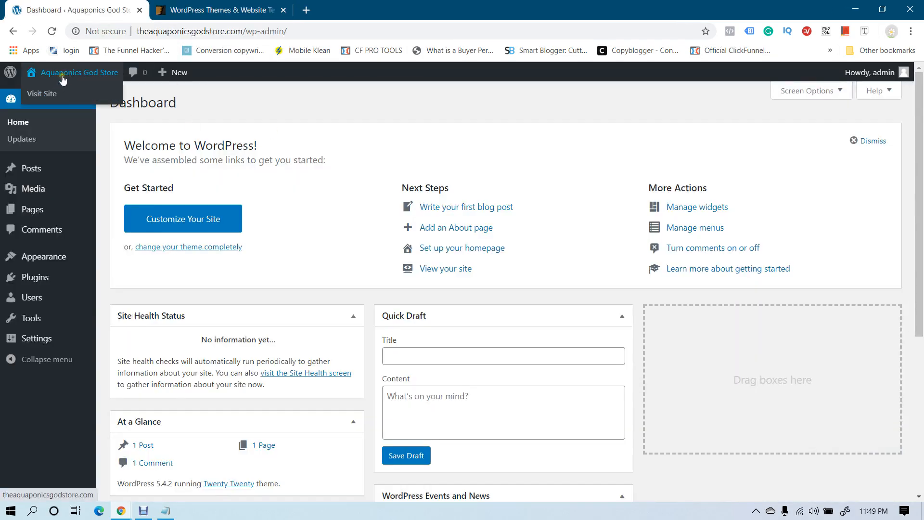
{"action": "left_click", "coordinate": [39, 94], "text": "ctrl"}
{"action": "left_click", "coordinate": [192, 5]}
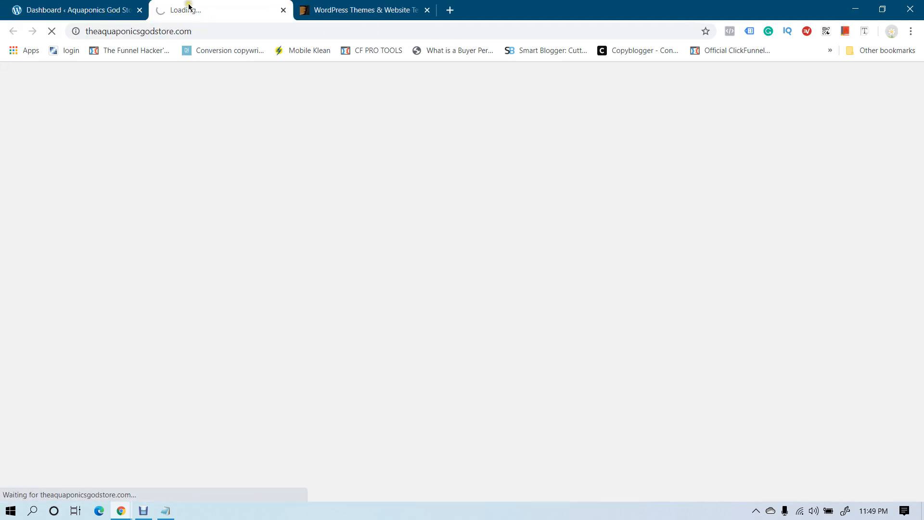
{"action": "scroll", "coordinate": [244, 209], "scroll_direction": "down", "scroll_amount": 10}
{"action": "scroll", "coordinate": [439, 272], "scroll_direction": "up", "scroll_amount": 10}
{"action": "mouse_move", "coordinate": [77, 75]}
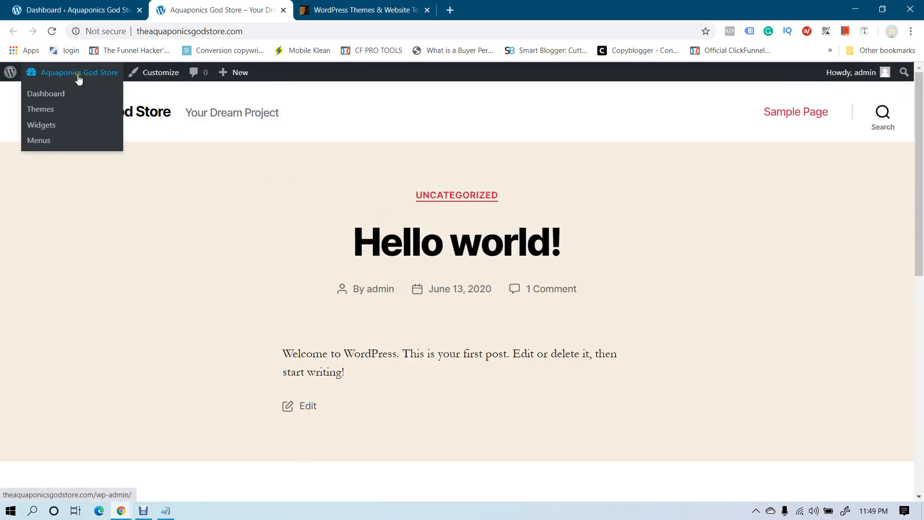
{"action": "left_click", "coordinate": [104, 8]}
{"action": "scroll", "coordinate": [439, 292], "scroll_direction": "down", "scroll_amount": 5}
{"action": "scroll", "coordinate": [442, 295], "scroll_direction": "up", "scroll_amount": 5}
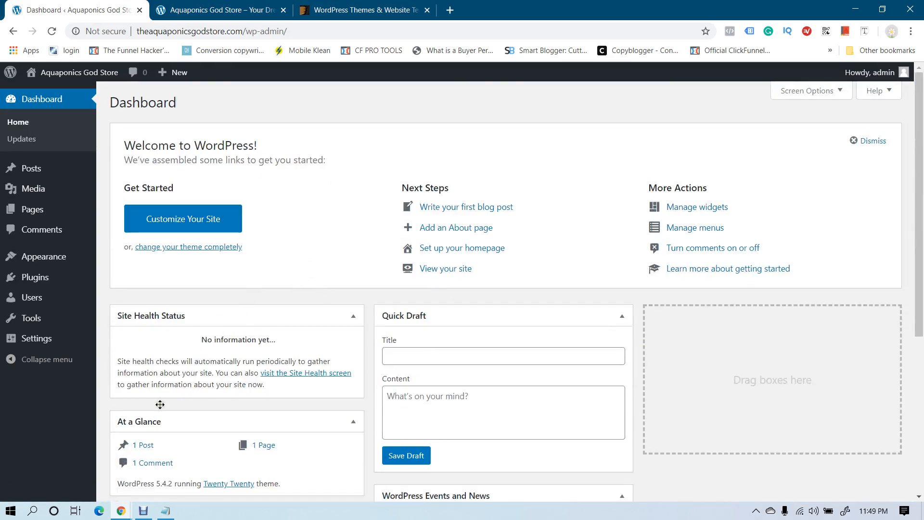
Browse the Coders Heaven IT Institute videos in the YouTube window, and examine the Aquaponics God Store homepage down to its footer
{"action": "mouse_move", "coordinate": [122, 514]}
{"action": "left_click", "coordinate": [202, 463]}
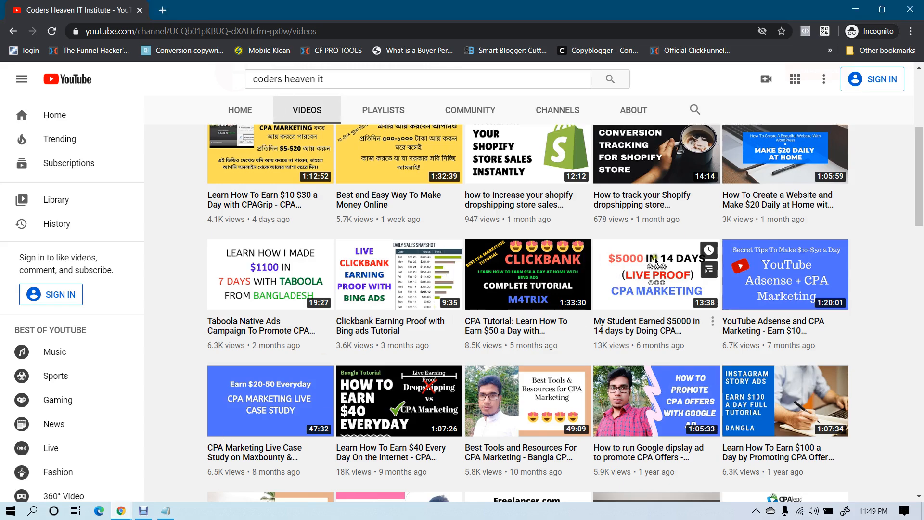
{"action": "scroll", "coordinate": [640, 212], "scroll_direction": "down", "scroll_amount": 10}
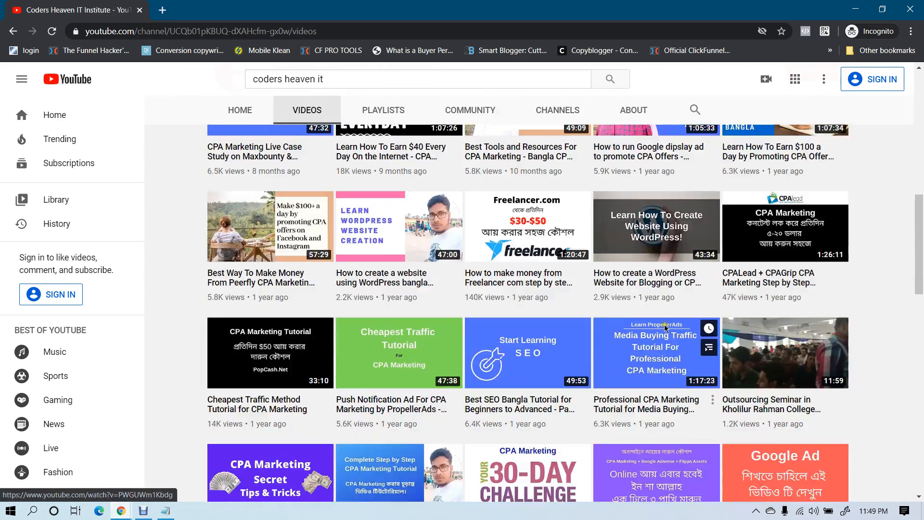
{"action": "left_click", "coordinate": [123, 511]}
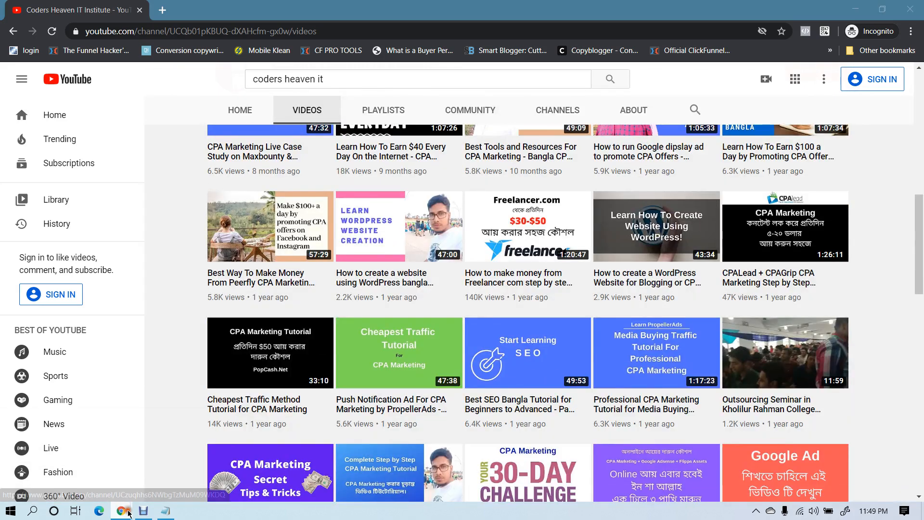
{"action": "left_click", "coordinate": [87, 462]}
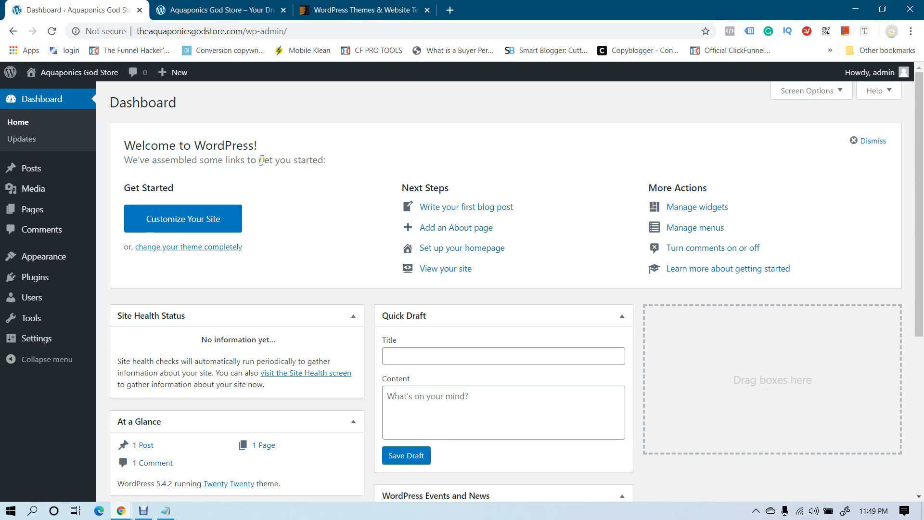
{"action": "left_click", "coordinate": [209, 4]}
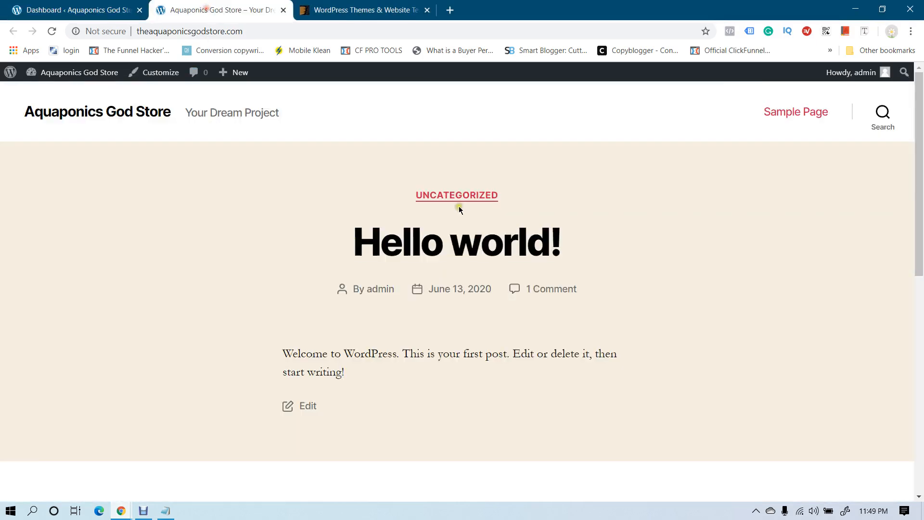
{"action": "scroll", "coordinate": [383, 234], "scroll_direction": "down", "scroll_amount": 15}
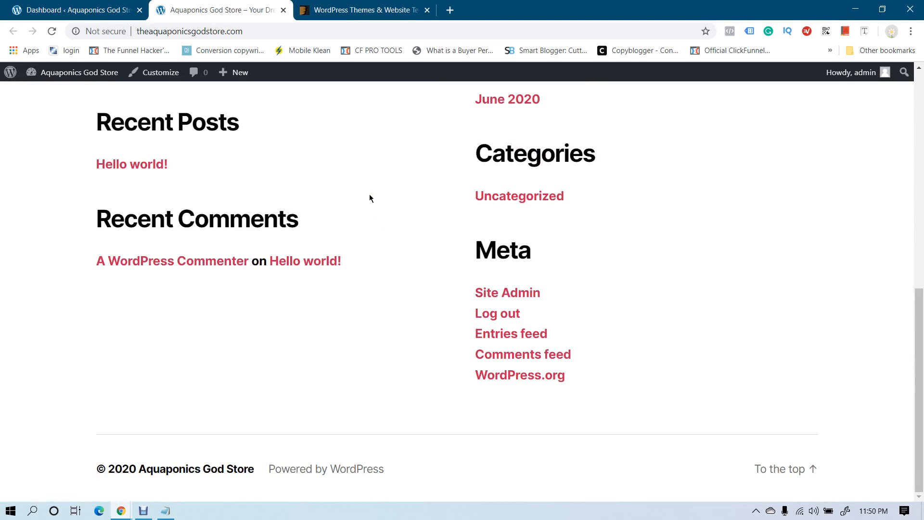
Open the account's purchased downloads on ThemeForest and download all files and documentation of the Tokoo electronics store theme
{"action": "left_click", "coordinate": [336, 11]}
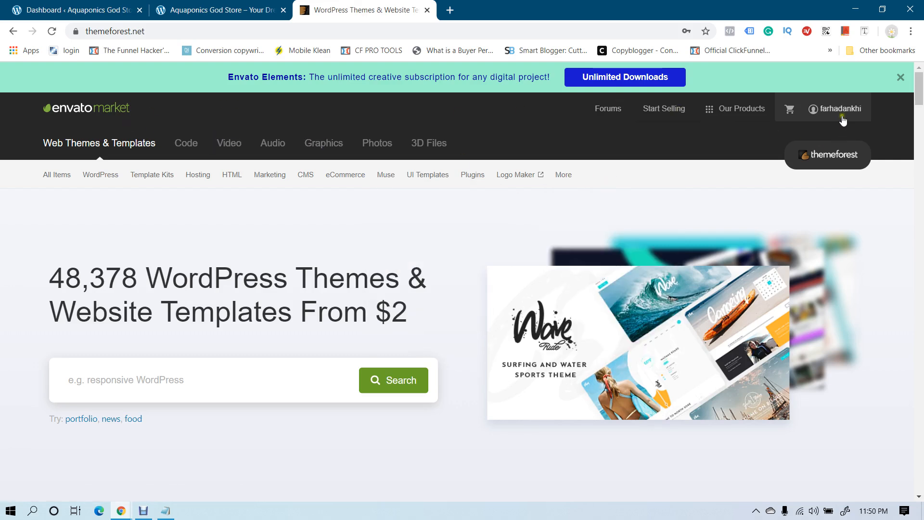
{"action": "mouse_move", "coordinate": [828, 109]}
{"action": "left_click", "coordinate": [764, 196]}
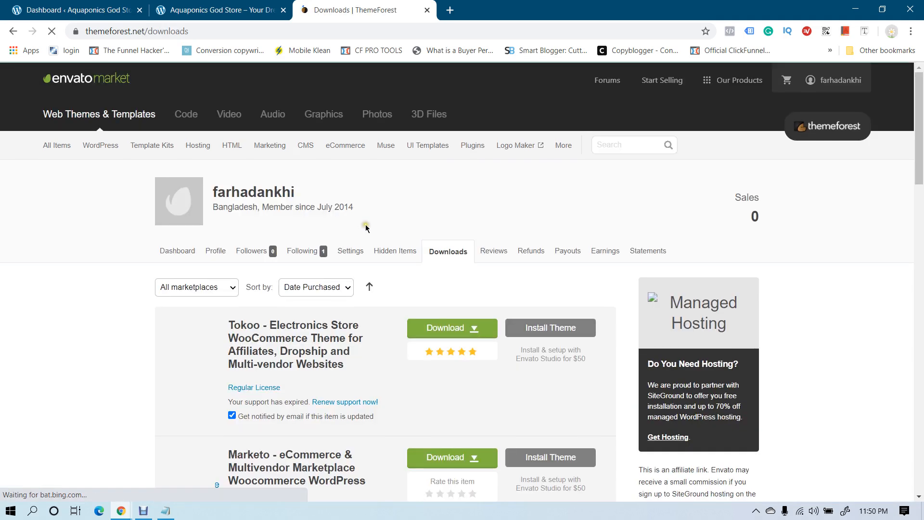
{"action": "scroll", "coordinate": [348, 221], "scroll_direction": "down", "scroll_amount": 4}
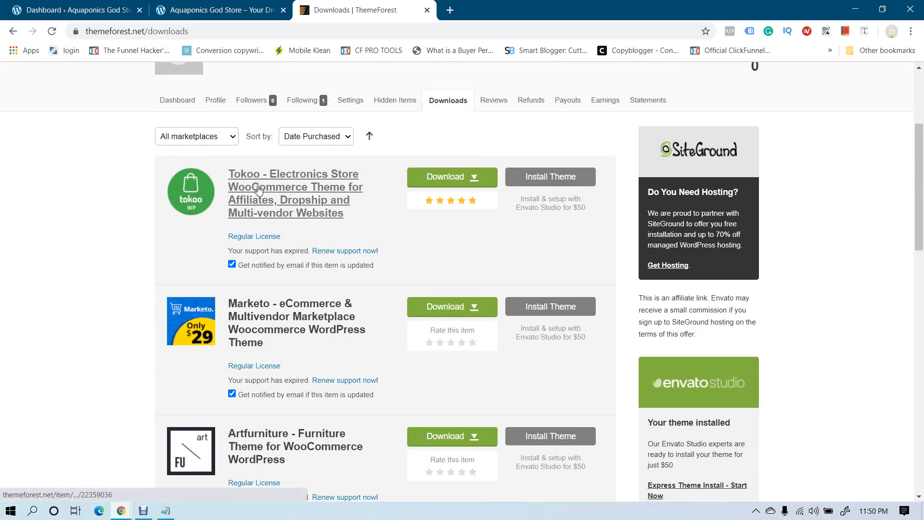
{"action": "left_click", "coordinate": [467, 177]}
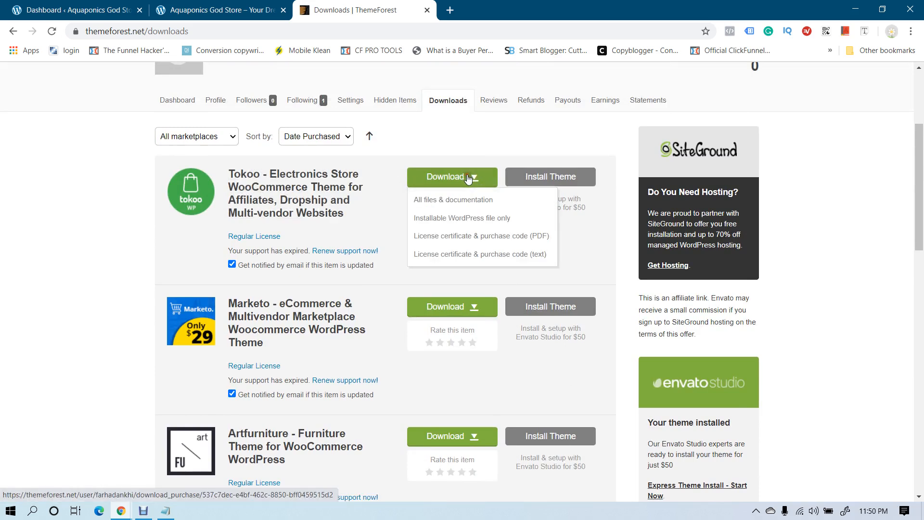
{"action": "left_click", "coordinate": [443, 199]}
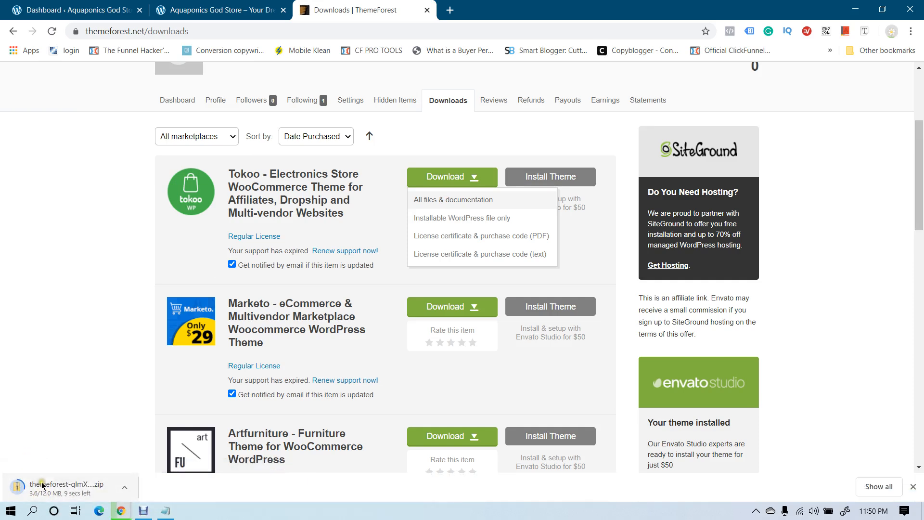
Check the site and dashboard tabs during the theme download, and close the ThemeForest downloads tab
{"action": "scroll", "coordinate": [86, 361], "scroll_direction": "up", "scroll_amount": 2}
{"action": "left_click", "coordinate": [221, 10]}
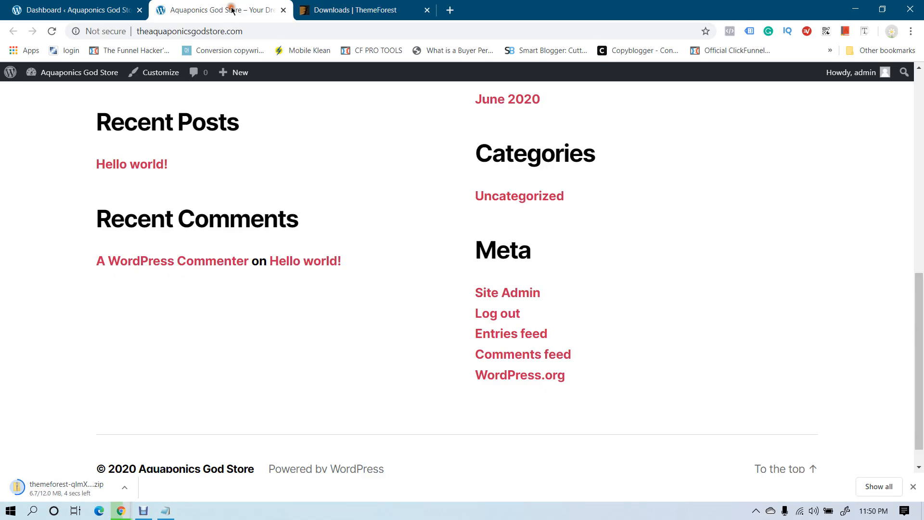
{"action": "left_click", "coordinate": [100, 4]}
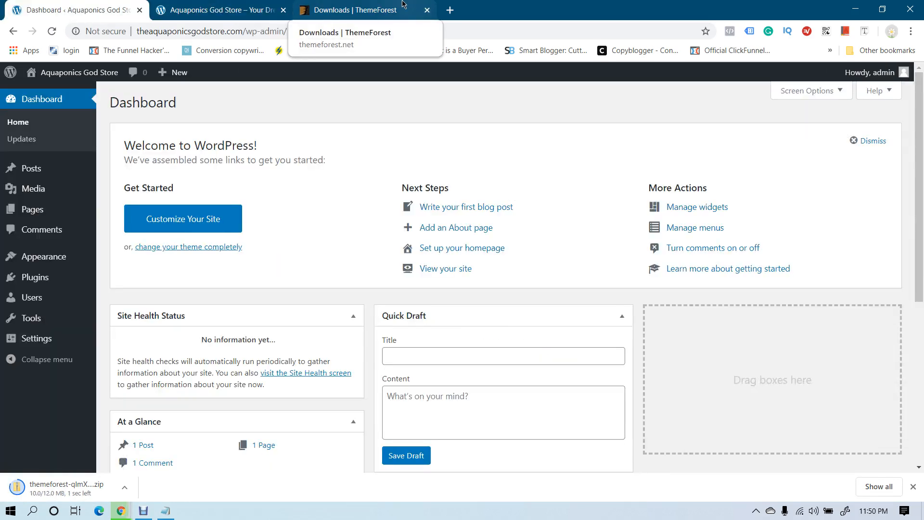
{"action": "left_click", "coordinate": [415, 11]}
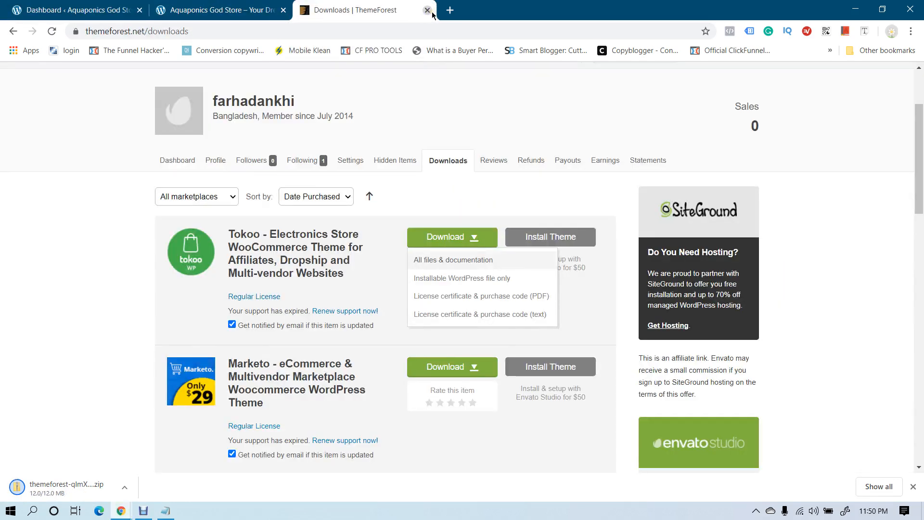
{"action": "left_click", "coordinate": [428, 10]}
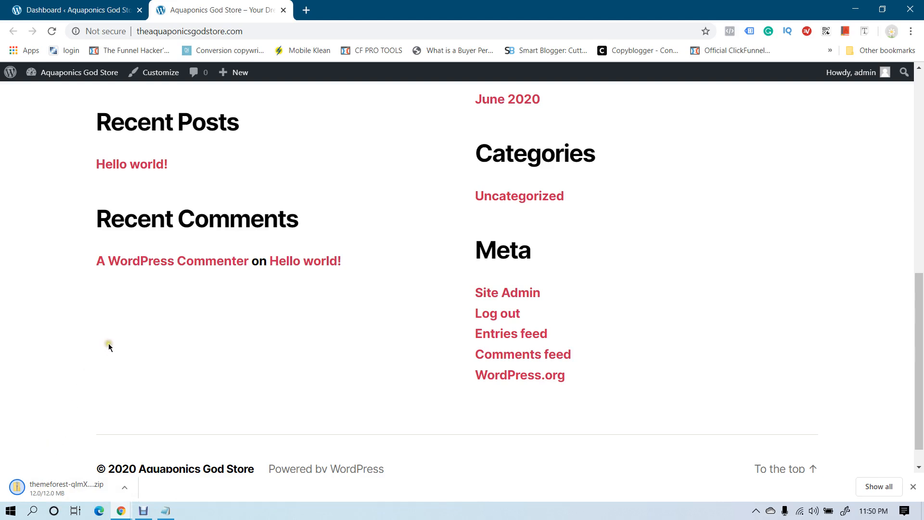
Return to the WordPress dashboard tab and look over its widgets and the Posts, Media, Pages, Appearance, Plugins, Users, Tools and Settings entries
{"action": "key", "text": "ctrl+shift+Tab"}
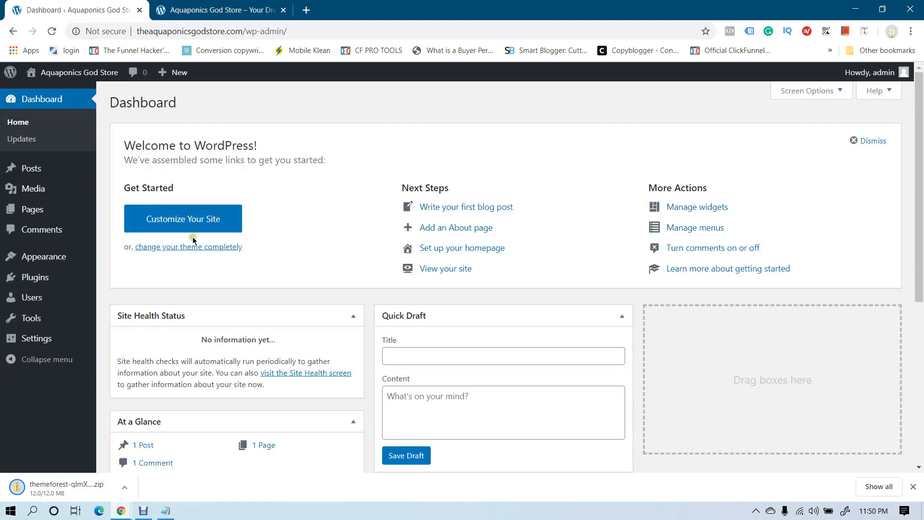
{"action": "scroll", "coordinate": [149, 291], "scroll_direction": "down", "scroll_amount": 1}
{"action": "scroll", "coordinate": [321, 254], "scroll_direction": "up", "scroll_amount": 2}
{"action": "scroll", "coordinate": [313, 284], "scroll_direction": "down", "scroll_amount": 3}
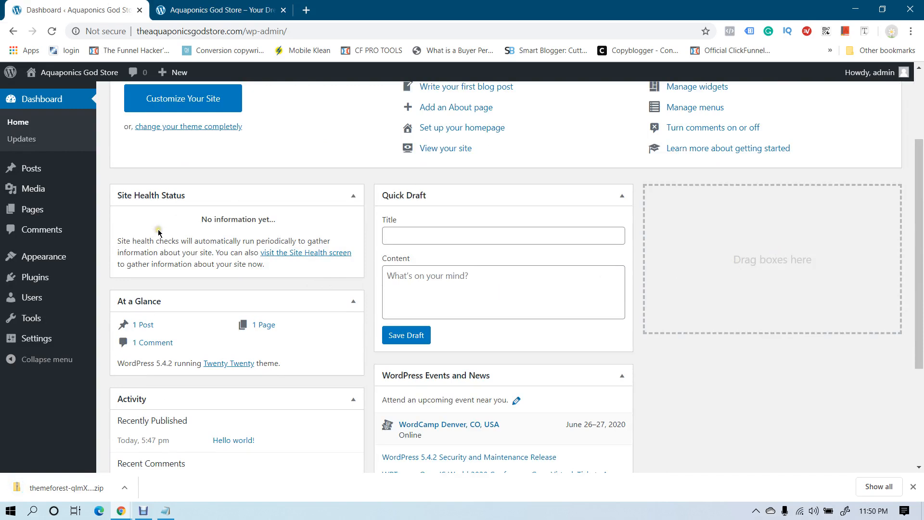
{"action": "scroll", "coordinate": [158, 234], "scroll_direction": "down", "scroll_amount": 2}
{"action": "scroll", "coordinate": [158, 233], "scroll_direction": "up", "scroll_amount": 1}
{"action": "mouse_move", "coordinate": [30, 168]}
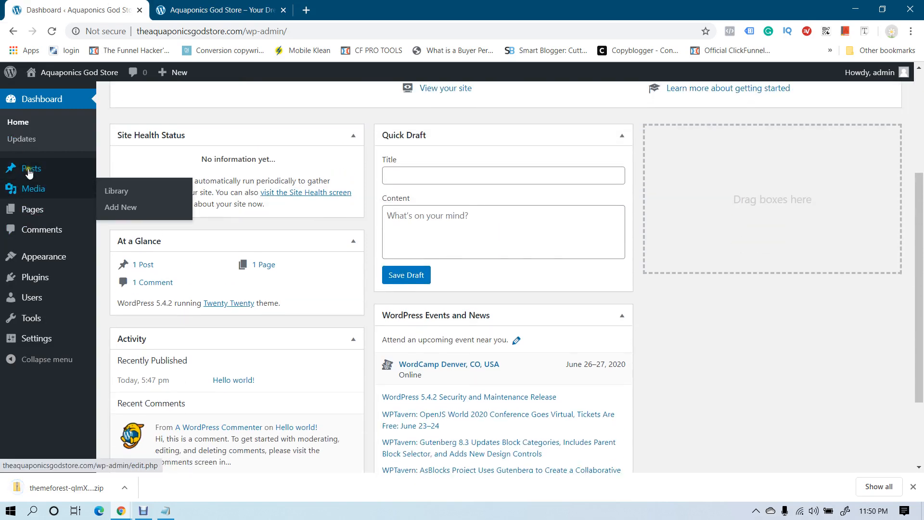
{"action": "mouse_move", "coordinate": [33, 193]}
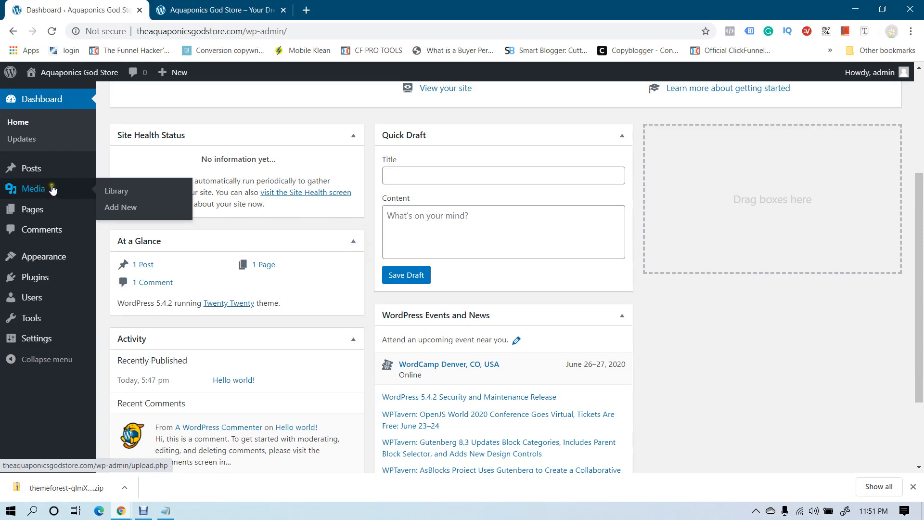
{"action": "mouse_move", "coordinate": [26, 216]}
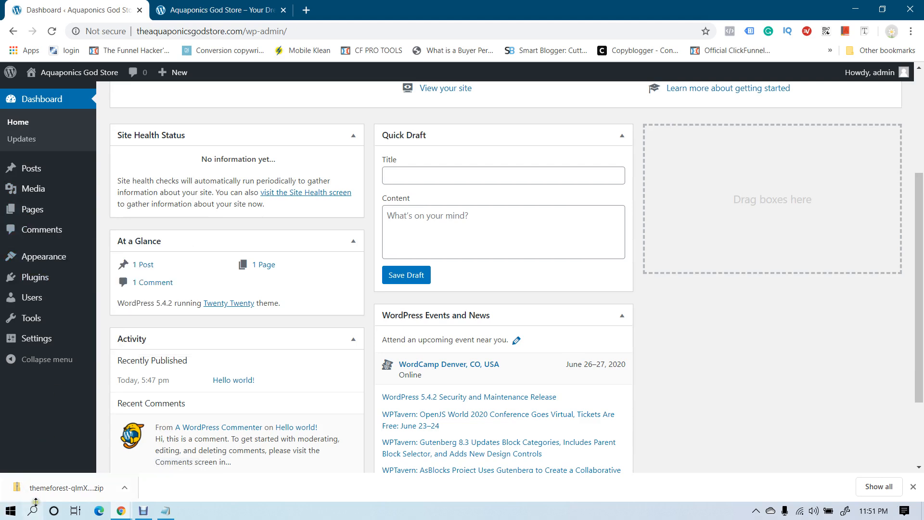
{"action": "mouse_move", "coordinate": [31, 255]}
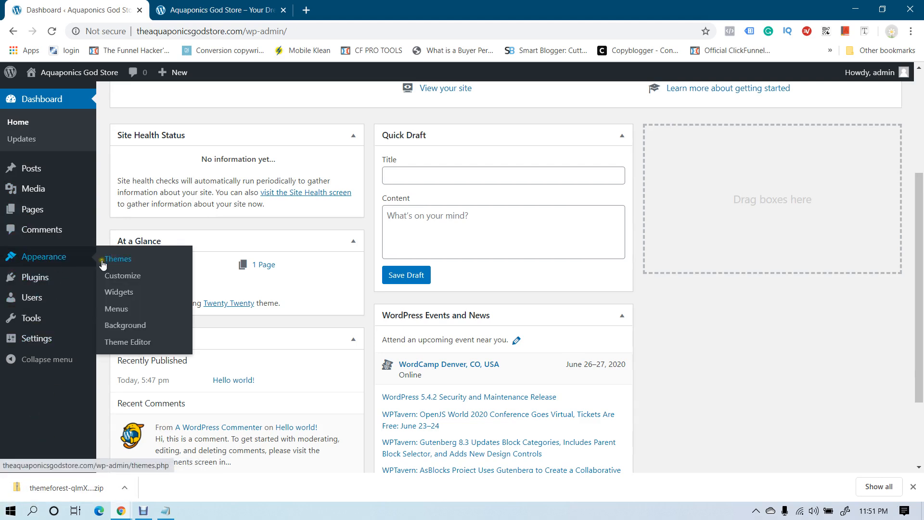
{"action": "mouse_move", "coordinate": [34, 286]}
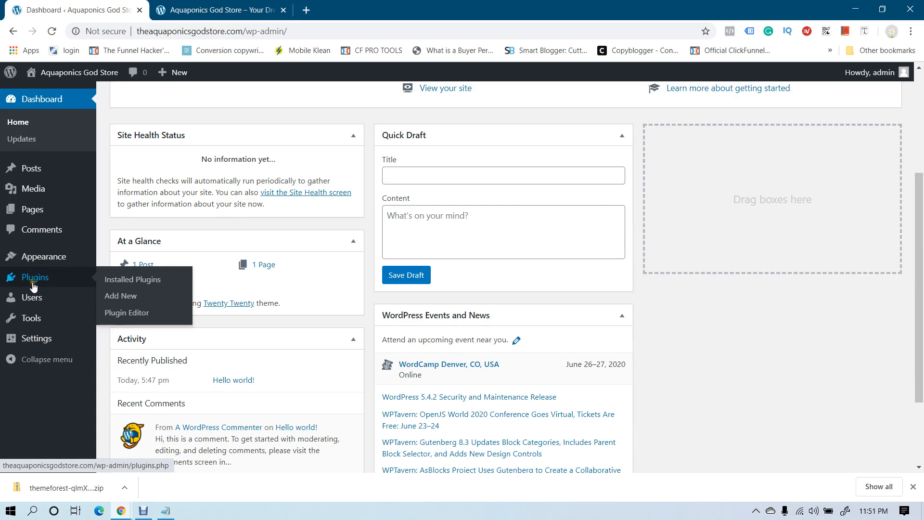
{"action": "mouse_move", "coordinate": [40, 302]}
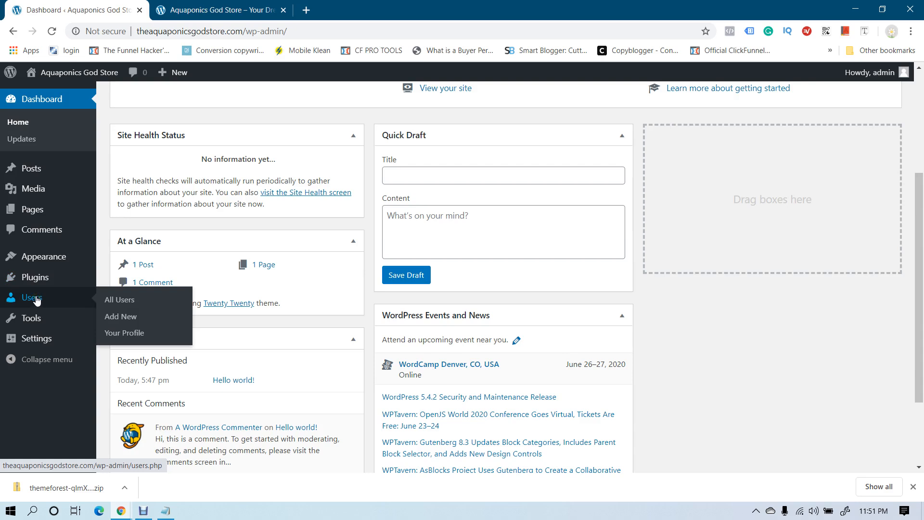
{"action": "mouse_move", "coordinate": [74, 313]}
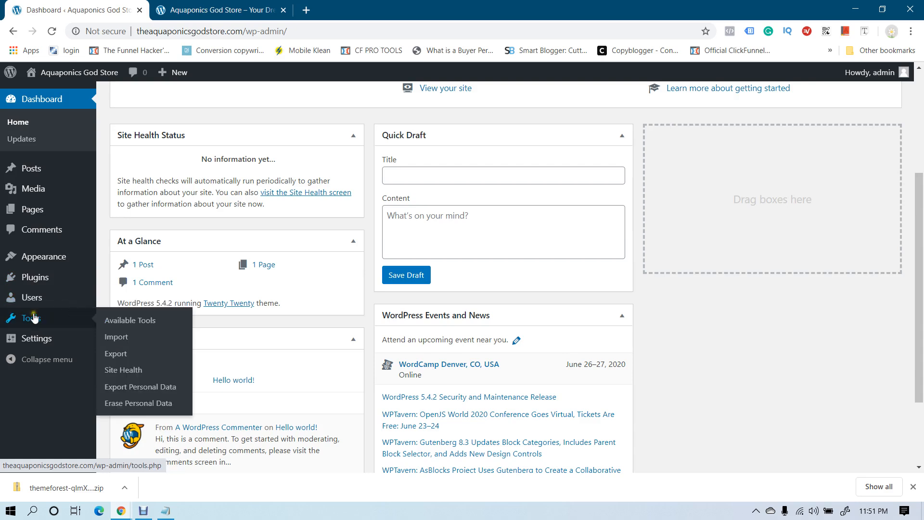
{"action": "mouse_move", "coordinate": [72, 341]}
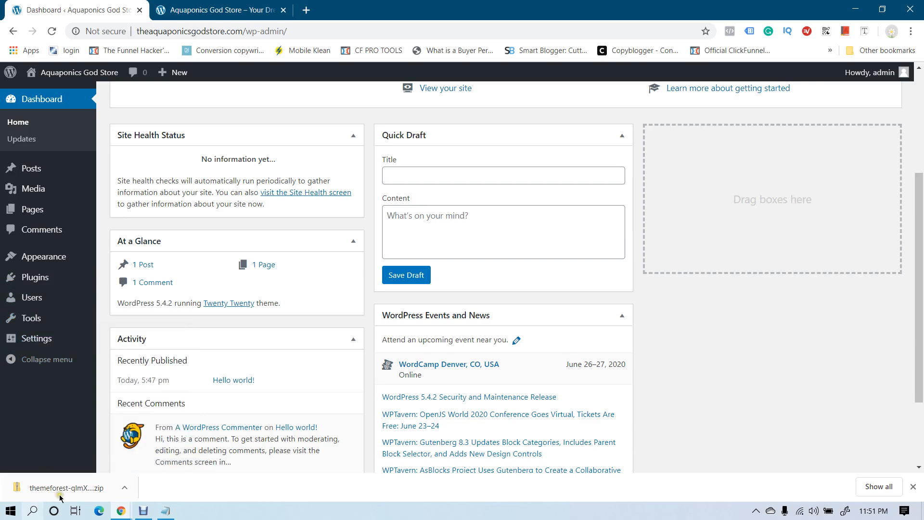
Dismiss the browser's downloads bar, open the Downloads folder in File Explorer, and delete the two PNG images and jvzoo-ad-manager-v1.zip
{"action": "left_click", "coordinate": [914, 487]}
{"action": "key", "text": "super+e"}
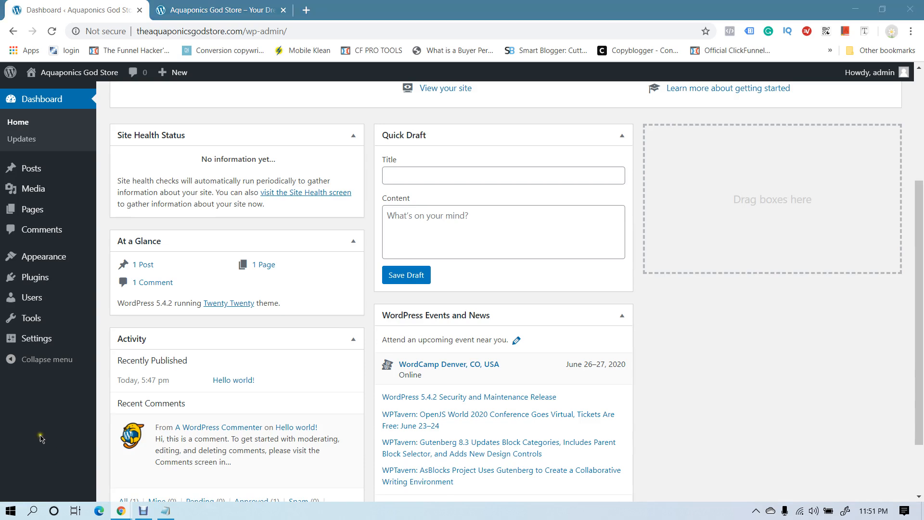
{"action": "left_click", "coordinate": [50, 99]}
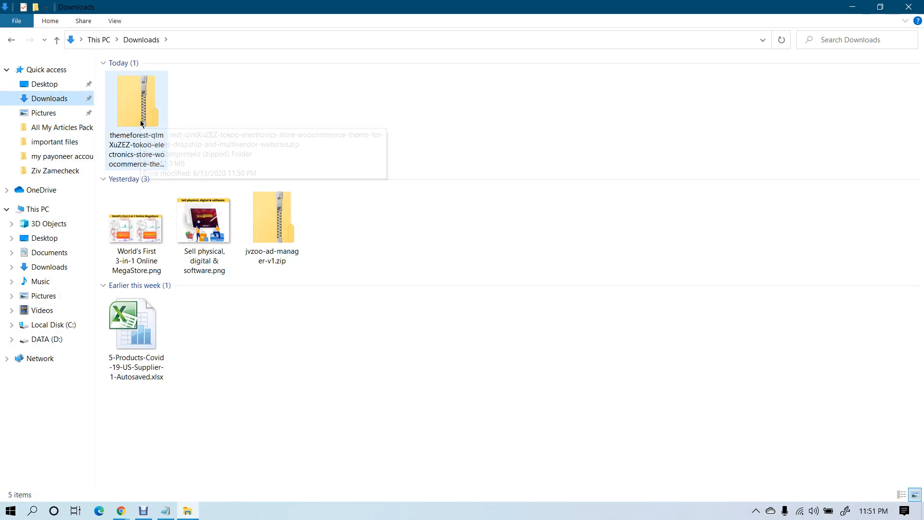
{"action": "left_click_drag", "start_coordinate": [104, 221], "coordinate": [349, 254]}
{"action": "key", "text": "Delete"}
Extract the downloaded ThemeForest Tokoo zip archive into the Downloads folder with 7-Zip
{"action": "left_click", "coordinate": [155, 95]}
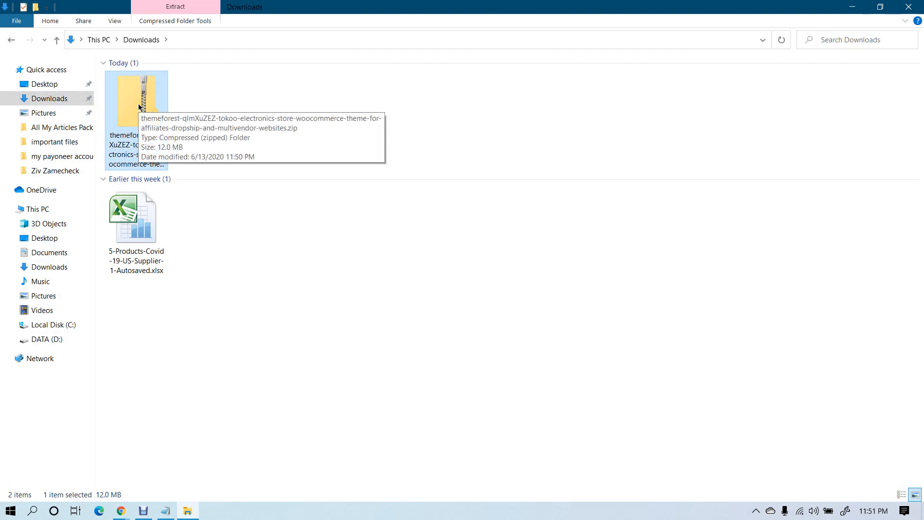
{"action": "right_click", "coordinate": [134, 101]}
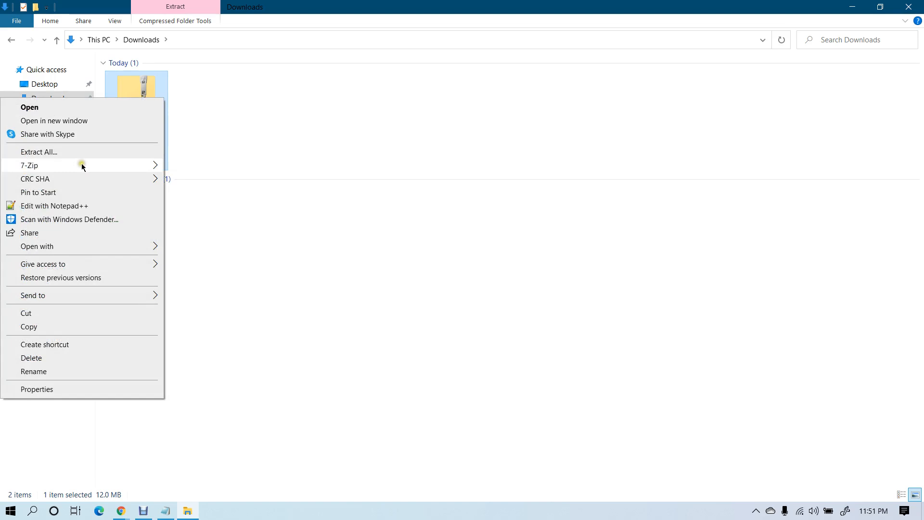
{"action": "mouse_move", "coordinate": [83, 166]}
{"action": "left_click", "coordinate": [206, 208]}
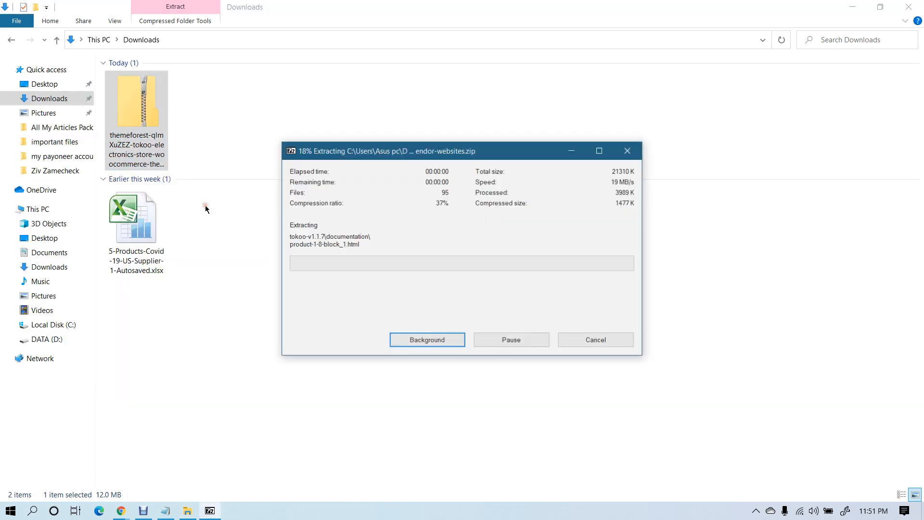
{"action": "left_click", "coordinate": [479, 325]}
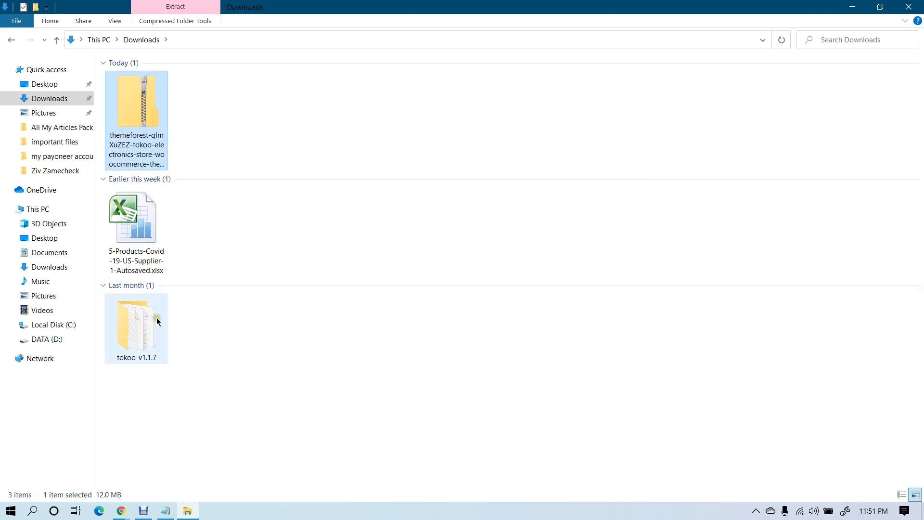
Open the extracted tokoo-v1.1.7 folder and look over its documentation, dummy-data, licensing and theme-files folders
{"action": "double_click", "coordinate": [149, 333]}
{"action": "left_click", "coordinate": [123, 80]}
{"action": "left_click", "coordinate": [128, 91]}
{"action": "left_click", "coordinate": [137, 80]}
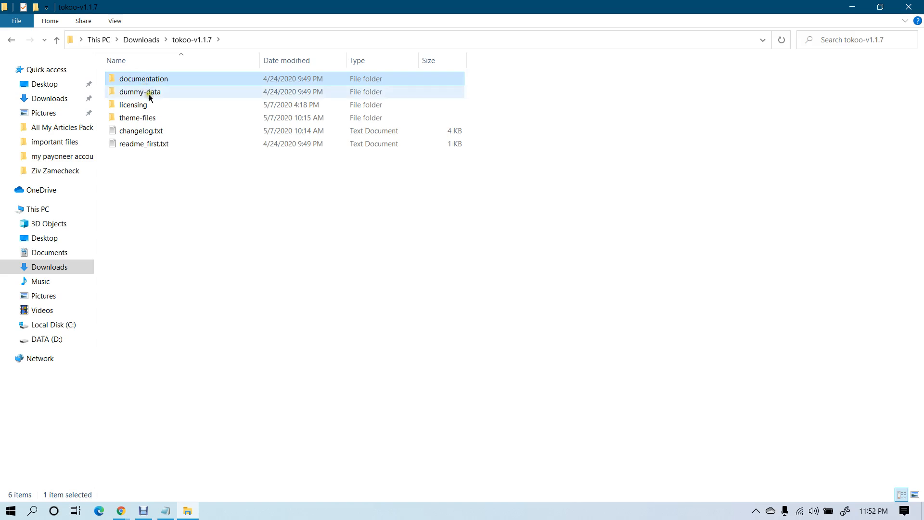
{"action": "left_click", "coordinate": [131, 104]}
{"action": "left_click", "coordinate": [144, 120]}
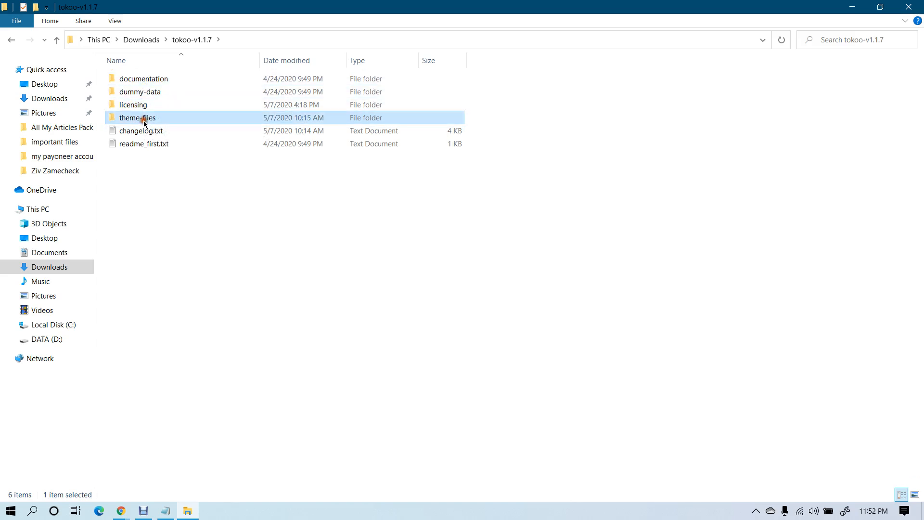
Open readme_first.txt and copy the theme documentation URL from it
{"action": "double_click", "coordinate": [145, 144]}
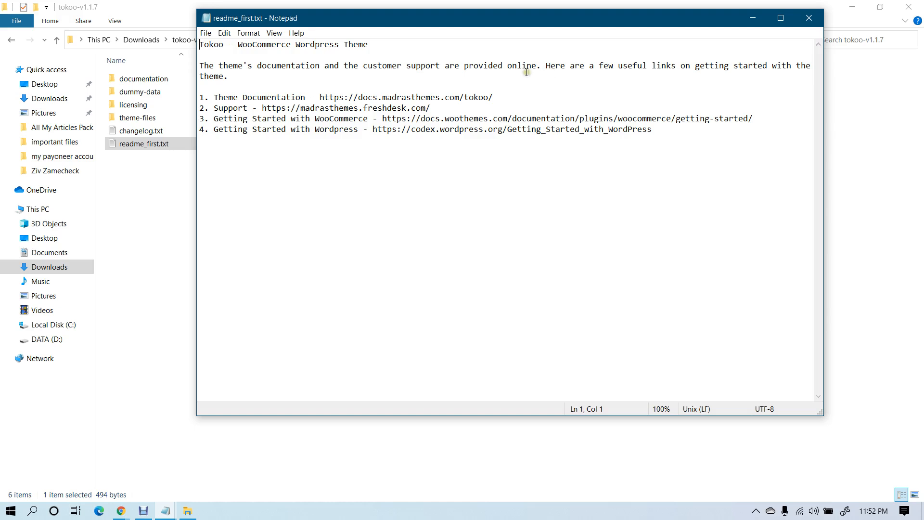
{"action": "left_click_drag", "start_coordinate": [319, 97], "coordinate": [502, 100]}
{"action": "right_click", "coordinate": [480, 98]}
{"action": "left_click", "coordinate": [381, 131]}
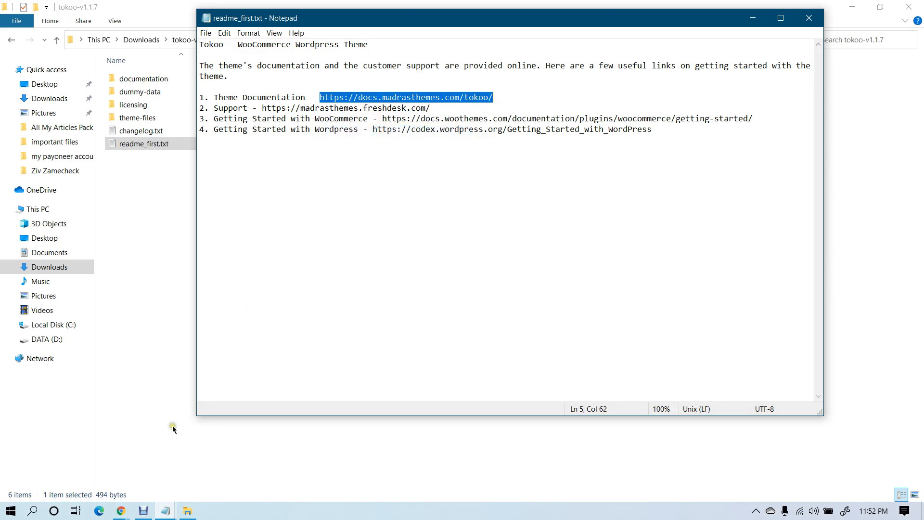
Open docs.madrasthemes.com/tokoo/ in a new Chrome tab and skim the documentation's welcome page
{"action": "mouse_move", "coordinate": [121, 511]}
{"action": "left_click", "coordinate": [104, 471]}
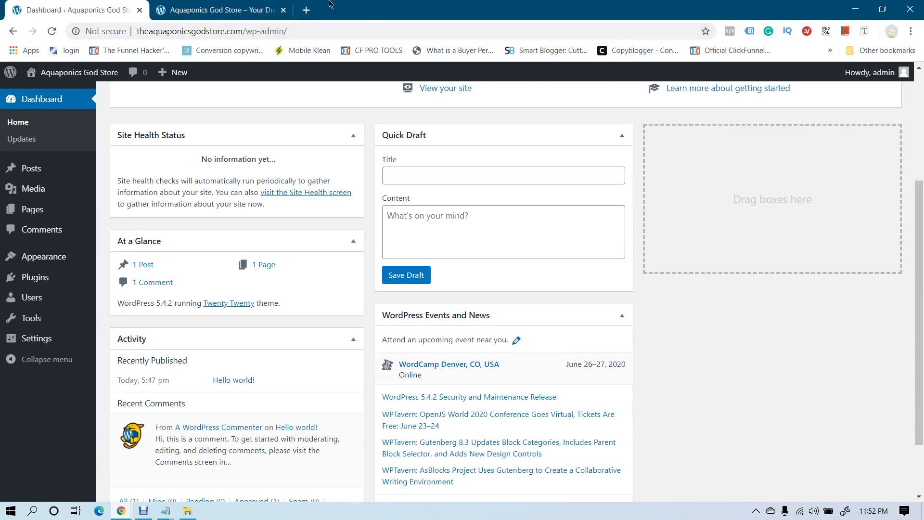
{"action": "left_click", "coordinate": [306, 10]}
{"action": "key", "text": "ctrl+v"}
{"action": "key", "text": "Return"}
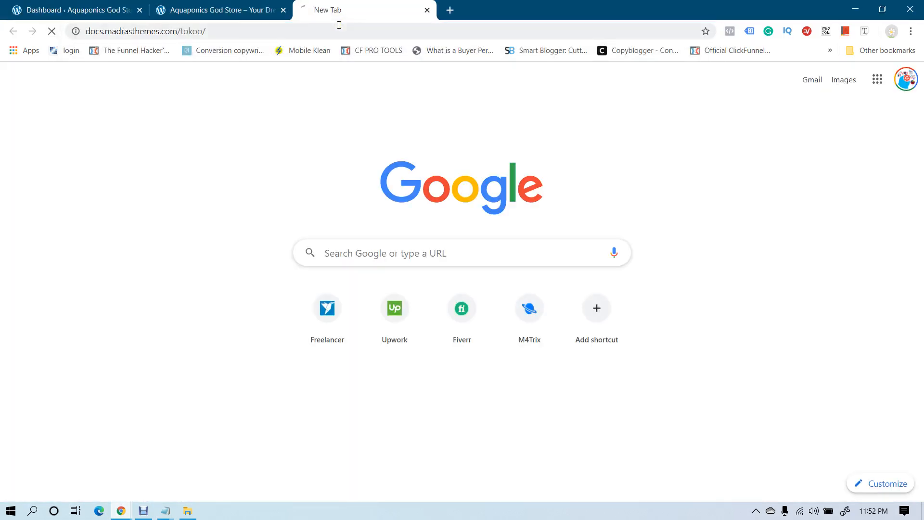
{"action": "scroll", "coordinate": [261, 162], "scroll_direction": "down", "scroll_amount": 7}
{"action": "scroll", "coordinate": [261, 163], "scroll_direction": "up", "scroll_amount": 7}
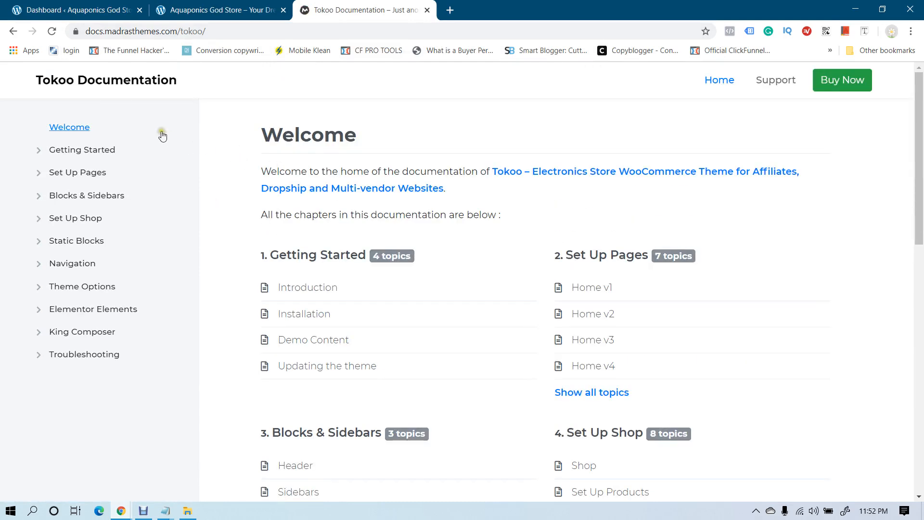
Go back to readme_first.txt in Notepad, review its support, WooCommerce and WordPress getting-started links, and close the file
{"action": "left_click", "coordinate": [187, 511]}
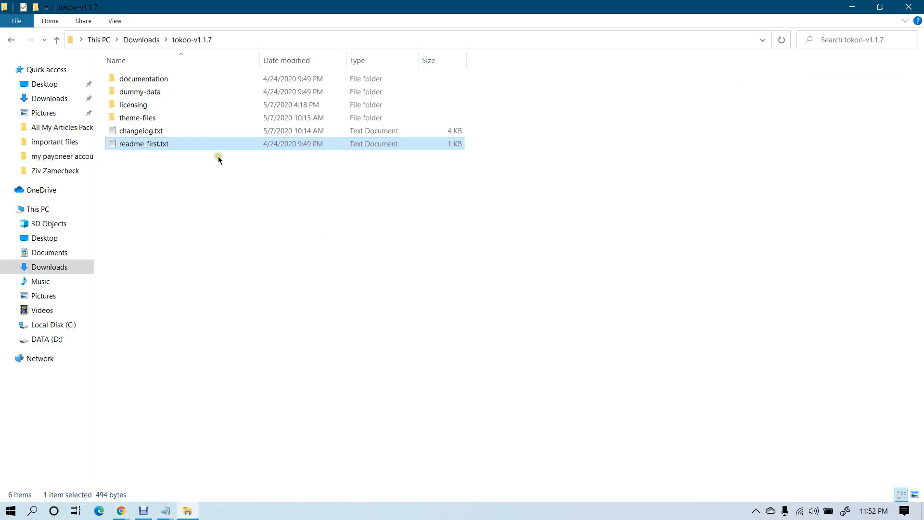
{"action": "left_click", "coordinate": [169, 511]}
{"action": "left_click", "coordinate": [183, 496]}
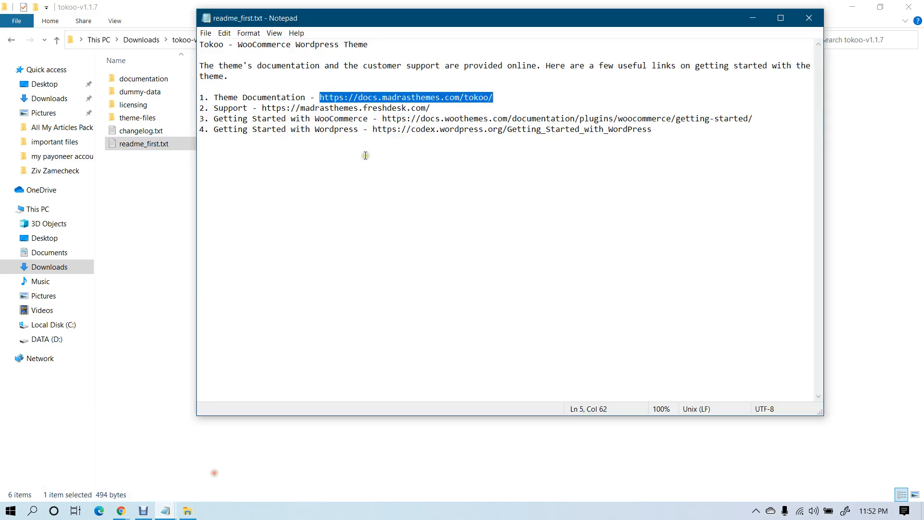
{"action": "left_click_drag", "start_coordinate": [264, 108], "coordinate": [436, 108]}
{"action": "left_click", "coordinate": [438, 106]}
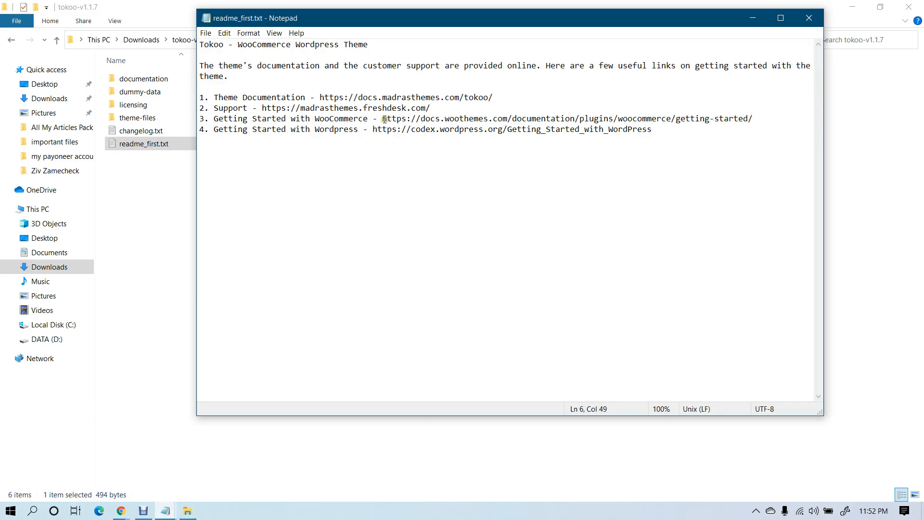
{"action": "left_click_drag", "start_coordinate": [386, 118], "coordinate": [756, 117]}
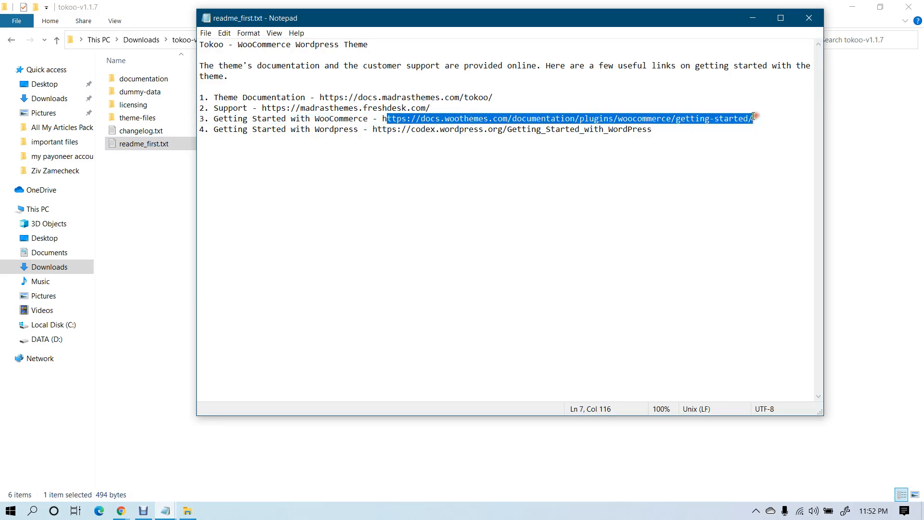
{"action": "left_click_drag", "start_coordinate": [373, 128], "coordinate": [658, 134]}
{"action": "left_click", "coordinate": [670, 130]}
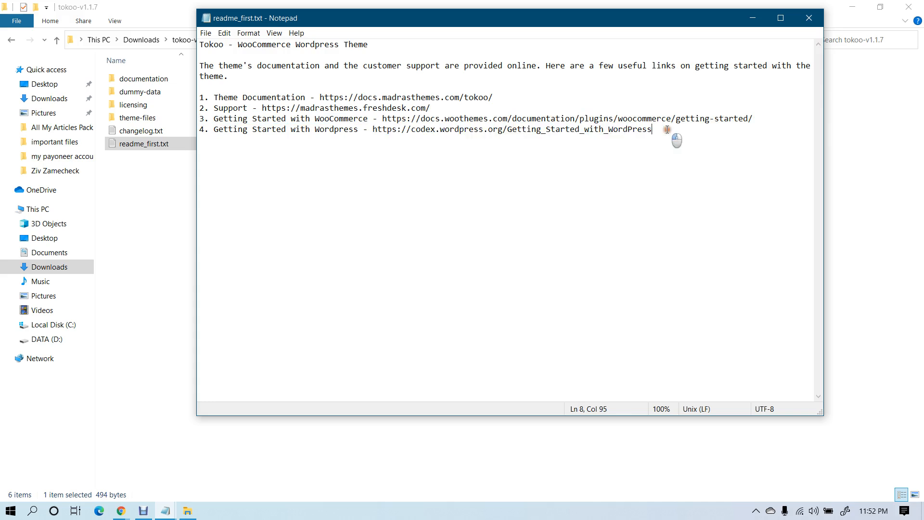
{"action": "left_click", "coordinate": [807, 18]}
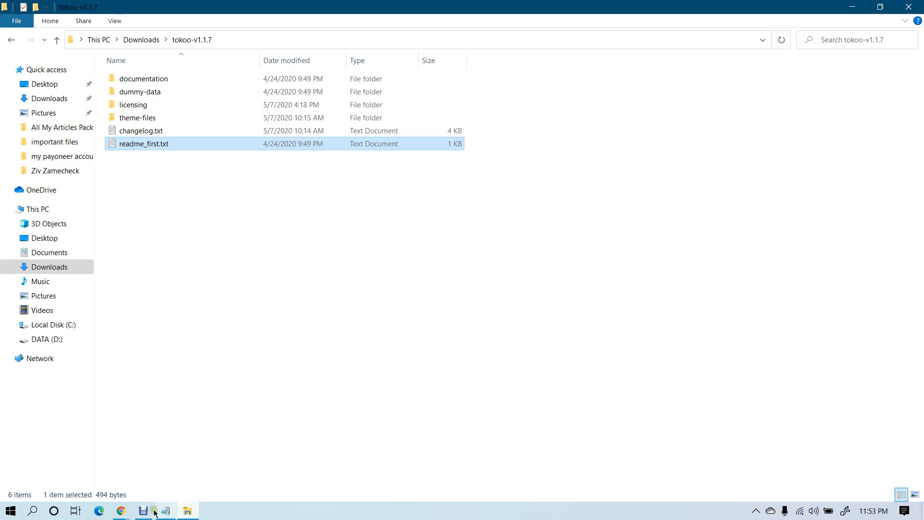
Return to the Tokoo documentation in Chrome, open the Introduction topic under Getting Started, and examine its system requirements and recommended plugins
{"action": "mouse_move", "coordinate": [121, 510]}
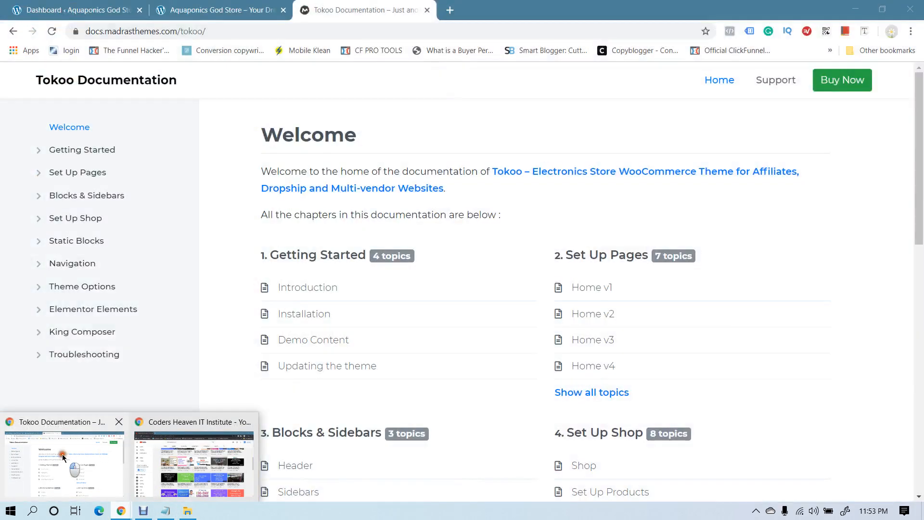
{"action": "left_click", "coordinate": [62, 454]}
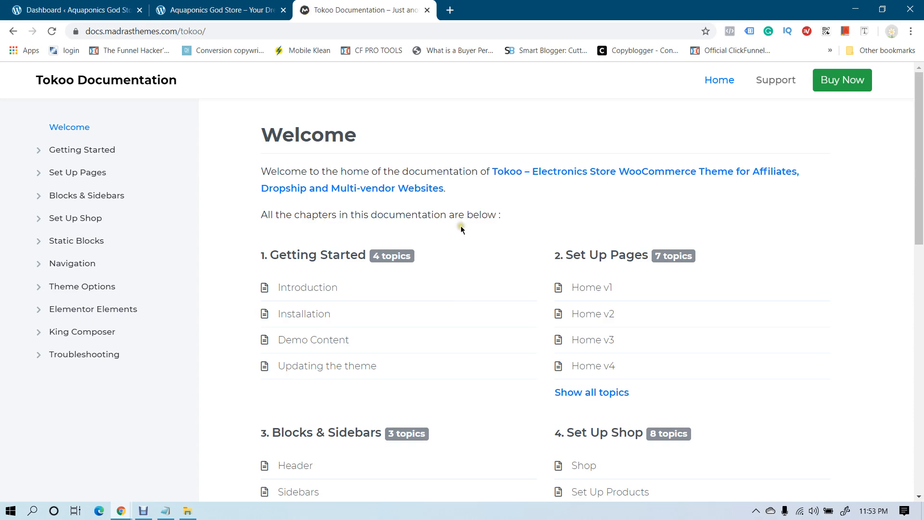
{"action": "scroll", "coordinate": [385, 212], "scroll_direction": "down", "scroll_amount": 1}
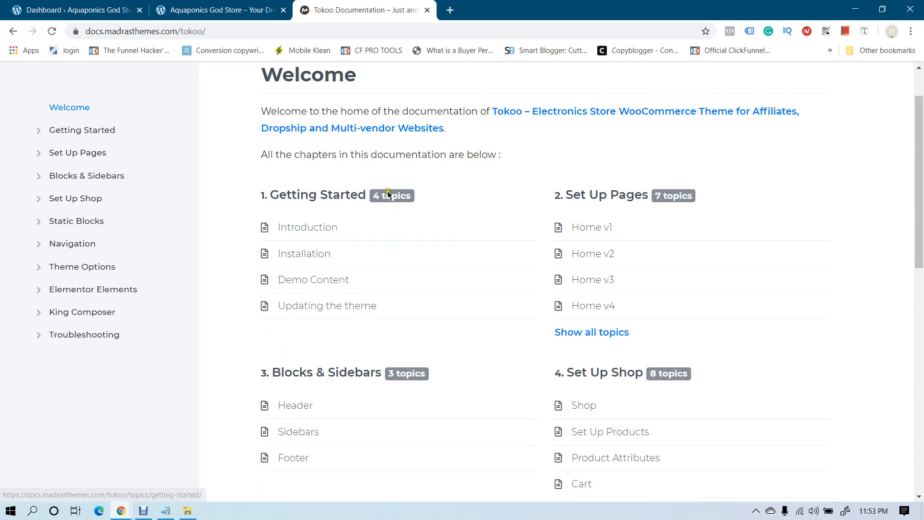
{"action": "left_click", "coordinate": [330, 197]}
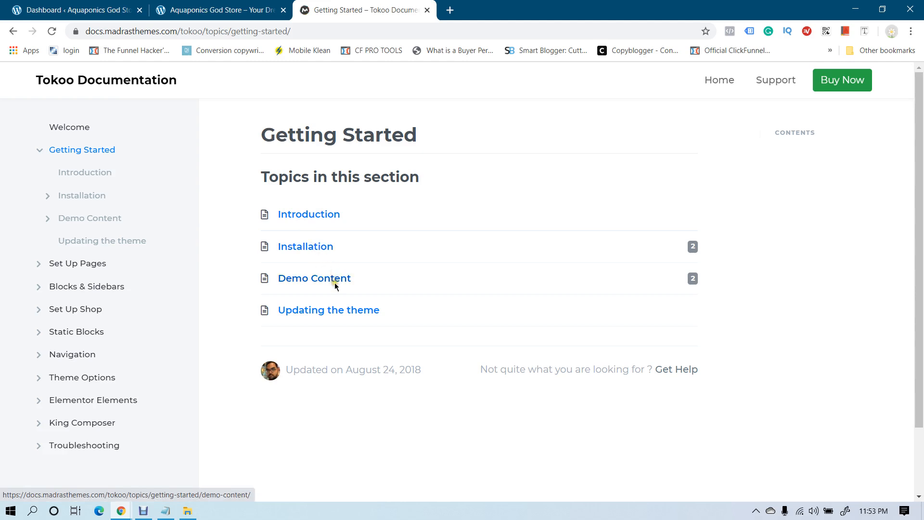
{"action": "left_click", "coordinate": [326, 213]}
{"action": "scroll", "coordinate": [332, 215], "scroll_direction": "down", "scroll_amount": 10}
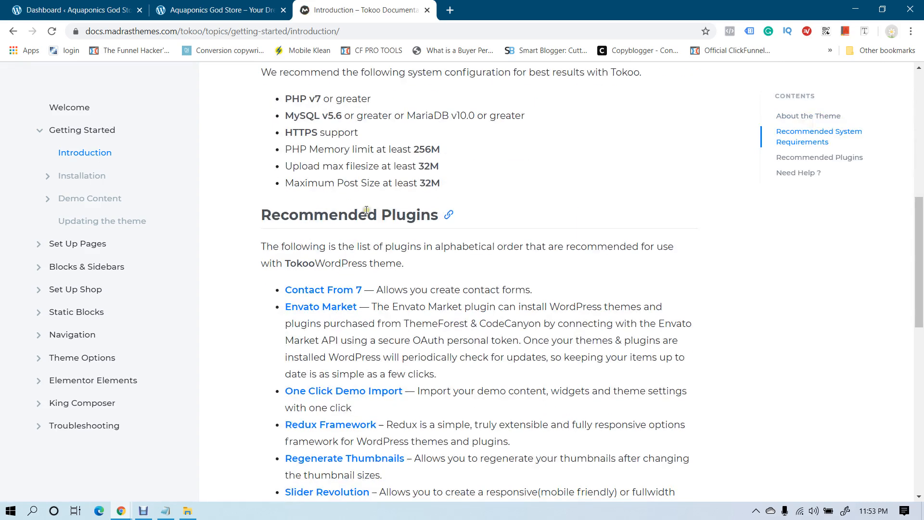
{"action": "scroll", "coordinate": [387, 213], "scroll_direction": "up", "scroll_amount": 7}
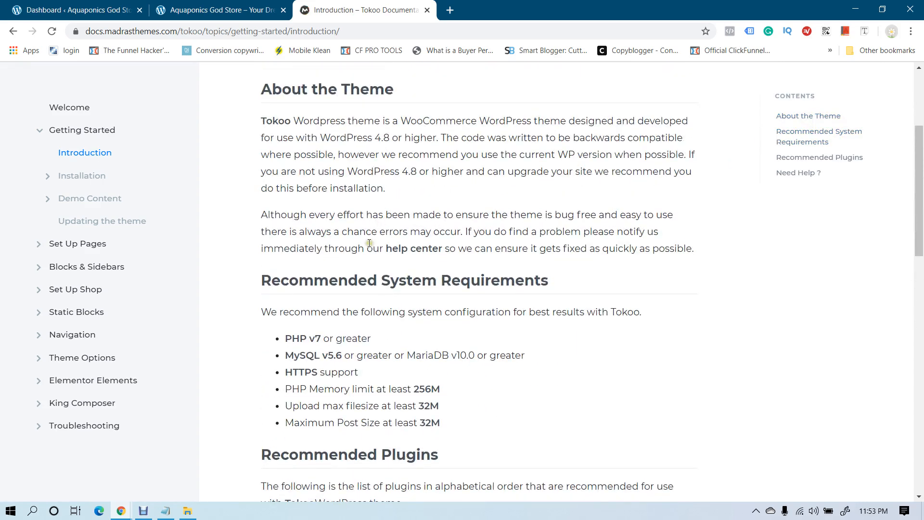
Examine the PHP version requirement in the Recommended System Requirements list on the Introduction page
{"action": "scroll", "coordinate": [371, 240], "scroll_direction": "down", "scroll_amount": 3}
{"action": "left_click_drag", "start_coordinate": [289, 218], "coordinate": [398, 218]}
{"action": "left_click", "coordinate": [399, 219]}
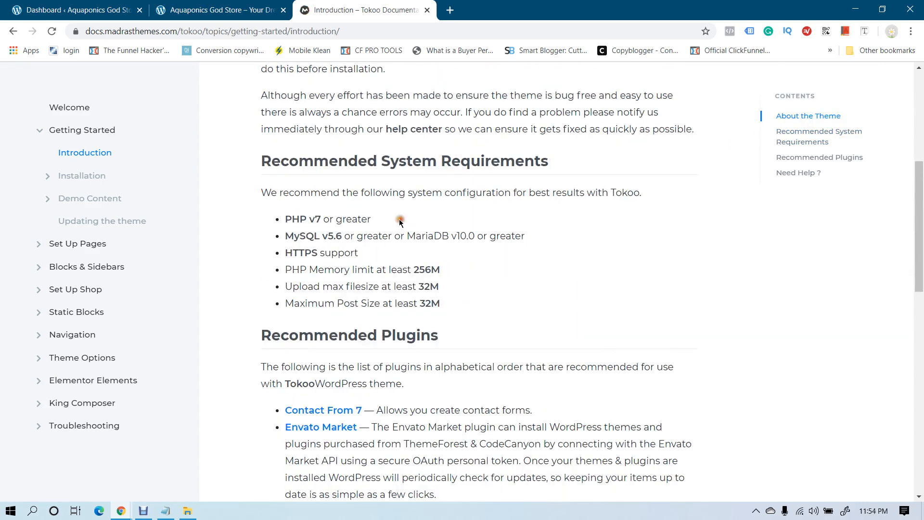
{"action": "left_click_drag", "start_coordinate": [307, 219], "coordinate": [405, 217]}
{"action": "left_click", "coordinate": [411, 214]}
{"action": "left_click_drag", "start_coordinate": [314, 220], "coordinate": [411, 231]}
{"action": "left_click", "coordinate": [412, 231]}
{"action": "left_click_drag", "start_coordinate": [283, 225], "coordinate": [374, 223]}
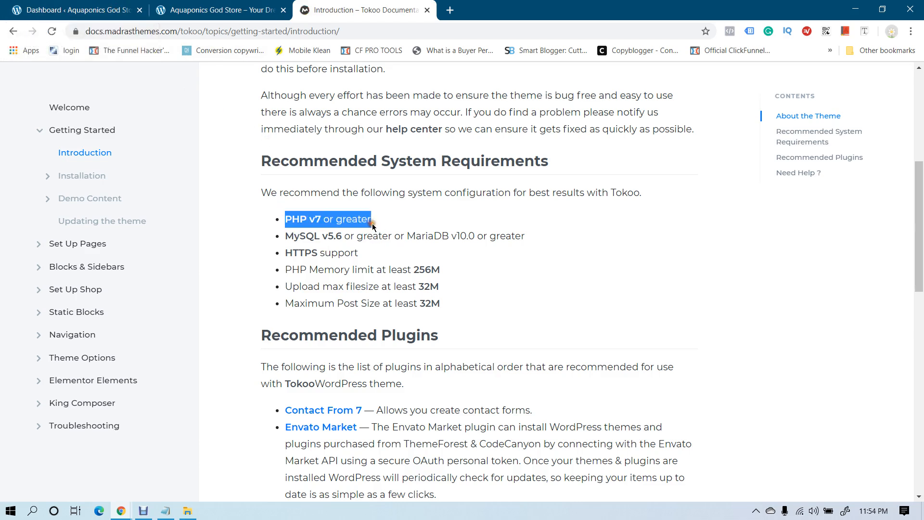
{"action": "left_click", "coordinate": [373, 224]}
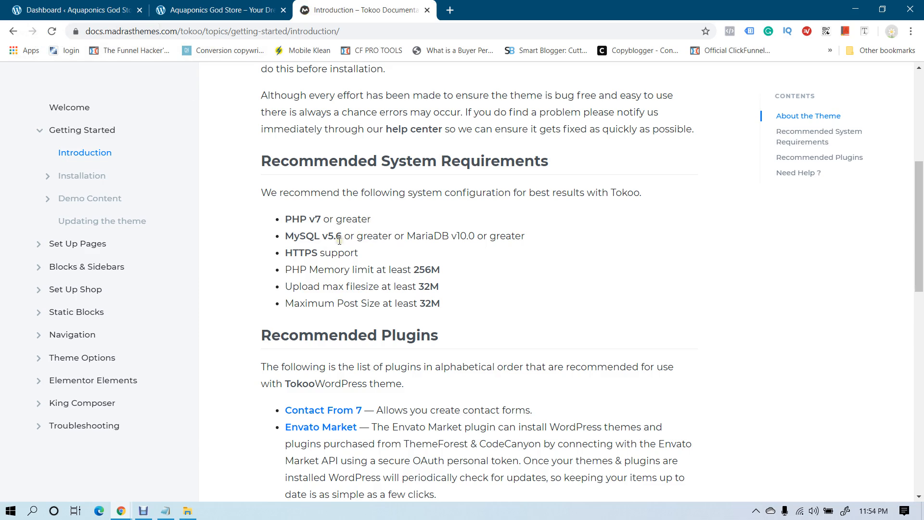
Read the database, PHP memory limit and upload size requirements, and skim the rest of the Introduction page
{"action": "left_click_drag", "start_coordinate": [406, 236], "coordinate": [505, 235]}
{"action": "left_click", "coordinate": [505, 236]}
{"action": "left_click_drag", "start_coordinate": [281, 271], "coordinate": [457, 264]}
{"action": "left_click", "coordinate": [379, 273]}
{"action": "left_click_drag", "start_coordinate": [366, 273], "coordinate": [443, 267]}
{"action": "left_click", "coordinate": [444, 266]}
{"action": "left_click_drag", "start_coordinate": [352, 268], "coordinate": [285, 269]}
{"action": "left_click_drag", "start_coordinate": [441, 270], "coordinate": [378, 271]}
{"action": "left_click", "coordinate": [378, 270]}
{"action": "left_click_drag", "start_coordinate": [327, 288], "coordinate": [423, 287]}
{"action": "left_click", "coordinate": [423, 287]}
{"action": "scroll", "coordinate": [424, 250], "scroll_direction": "down", "scroll_amount": 12}
{"action": "scroll", "coordinate": [408, 238], "scroll_direction": "up", "scroll_amount": 15}
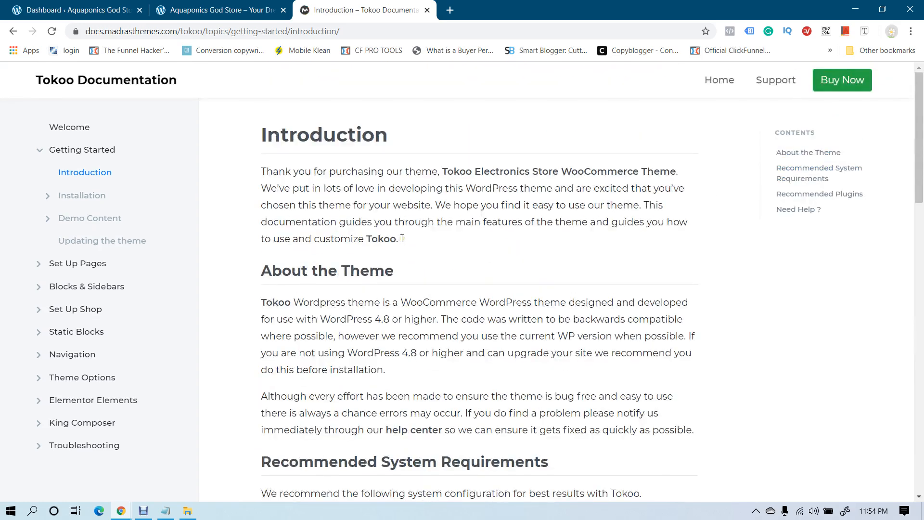
{"action": "scroll", "coordinate": [374, 223], "scroll_direction": "down", "scroll_amount": 1}
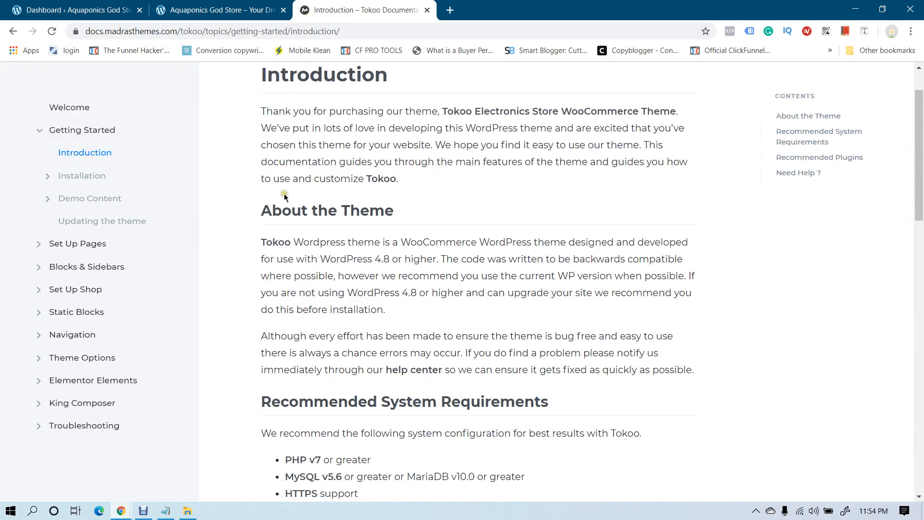
Open the Manual Download & Installation topic under Installation and study its download options, package contents and plugin installation instructions
{"action": "left_click", "coordinate": [89, 176]}
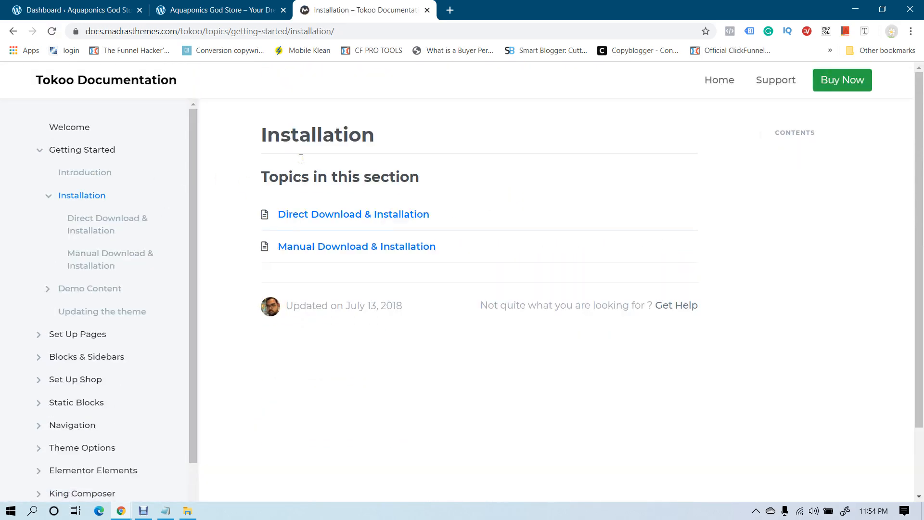
{"action": "left_click", "coordinate": [345, 246]}
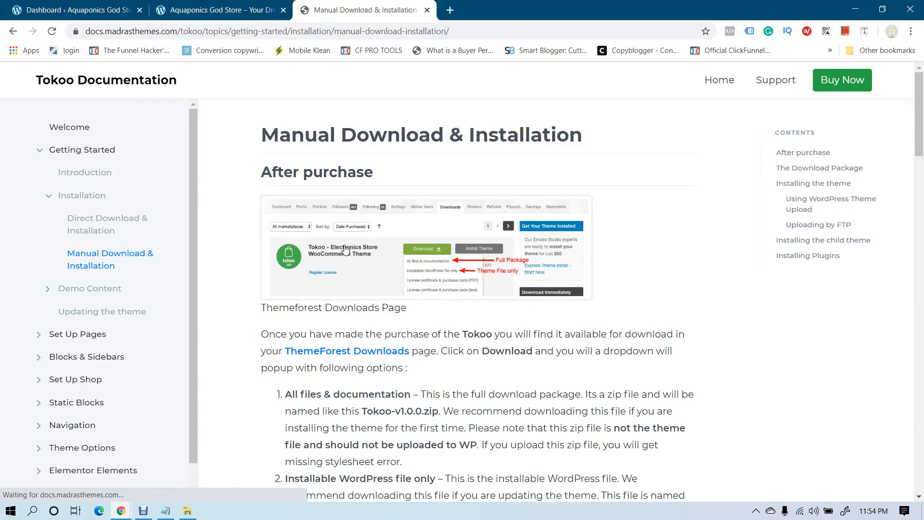
{"action": "scroll", "coordinate": [430, 267], "scroll_direction": "down", "scroll_amount": 2}
{"action": "scroll", "coordinate": [430, 267], "scroll_direction": "down", "scroll_amount": 5}
{"action": "scroll", "coordinate": [386, 186], "scroll_direction": "down", "scroll_amount": 5}
{"action": "scroll", "coordinate": [386, 187], "scroll_direction": "up", "scroll_amount": 9}
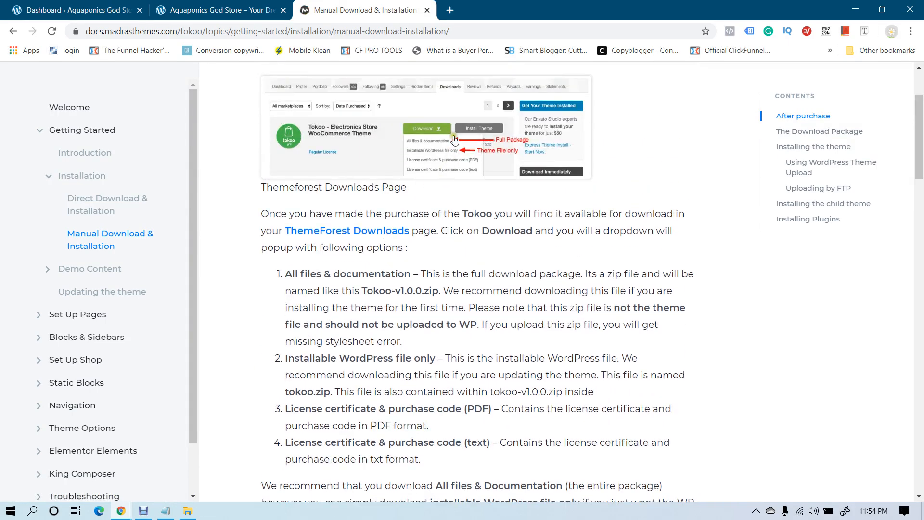
{"action": "scroll", "coordinate": [445, 195], "scroll_direction": "down", "scroll_amount": 2}
{"action": "scroll", "coordinate": [433, 202], "scroll_direction": "up", "scroll_amount": 3}
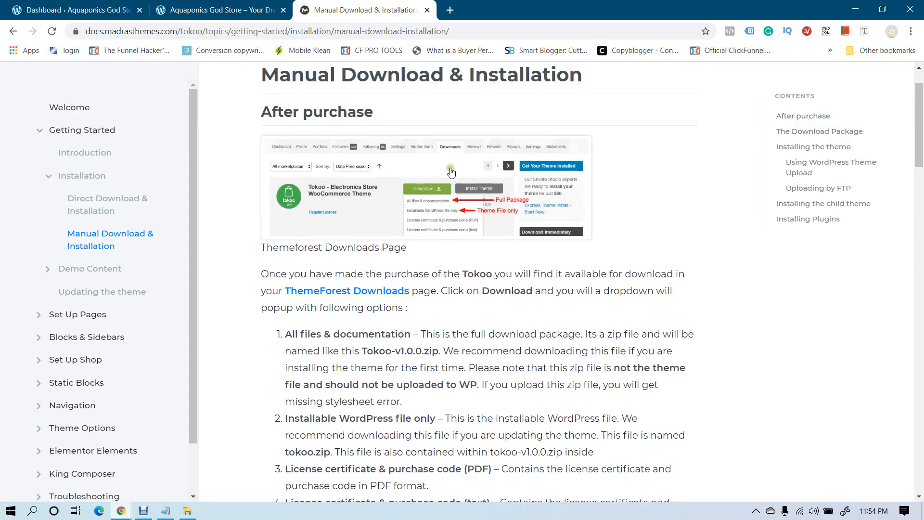
{"action": "scroll", "coordinate": [419, 218], "scroll_direction": "down", "scroll_amount": 3}
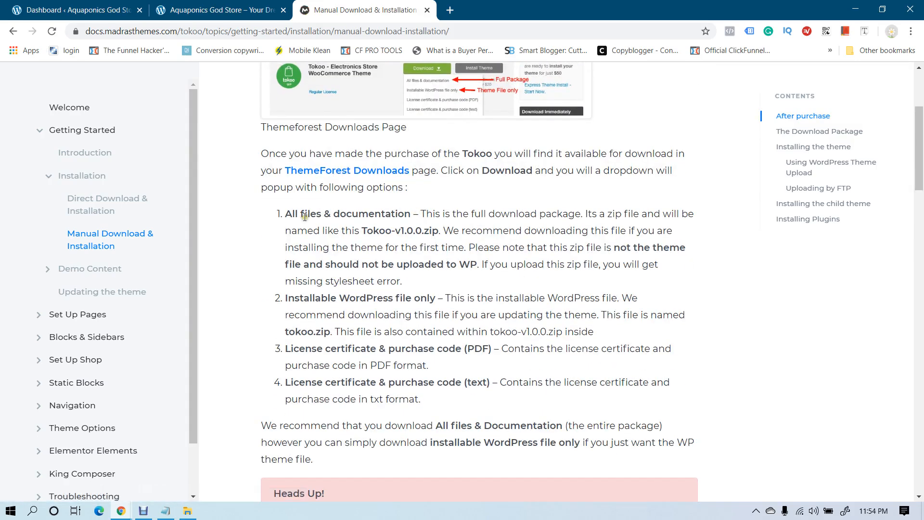
{"action": "scroll", "coordinate": [343, 253], "scroll_direction": "down", "scroll_amount": 1}
{"action": "left_click_drag", "start_coordinate": [347, 238], "coordinate": [426, 249]}
{"action": "scroll", "coordinate": [425, 248], "scroll_direction": "down", "scroll_amount": 20}
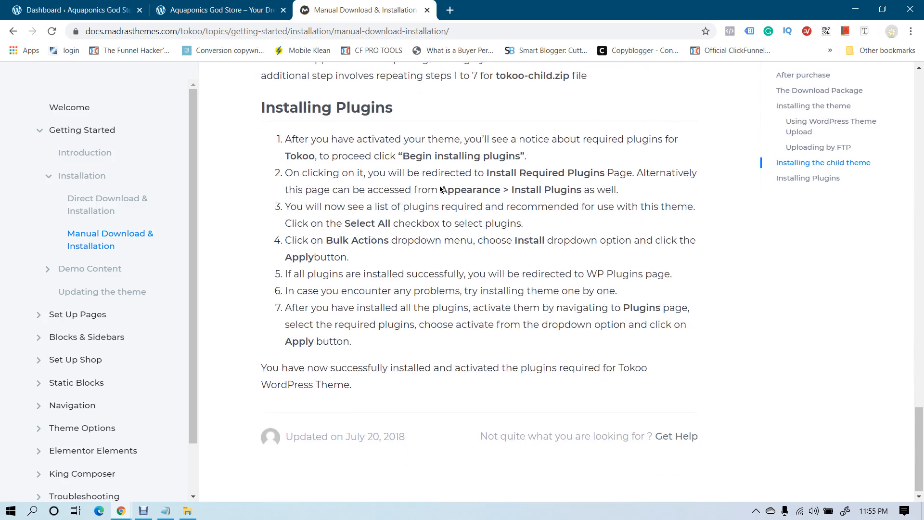
{"action": "scroll", "coordinate": [440, 193], "scroll_direction": "up", "scroll_amount": 12}
{"action": "scroll", "coordinate": [440, 189], "scroll_direction": "up", "scroll_amount": 5}
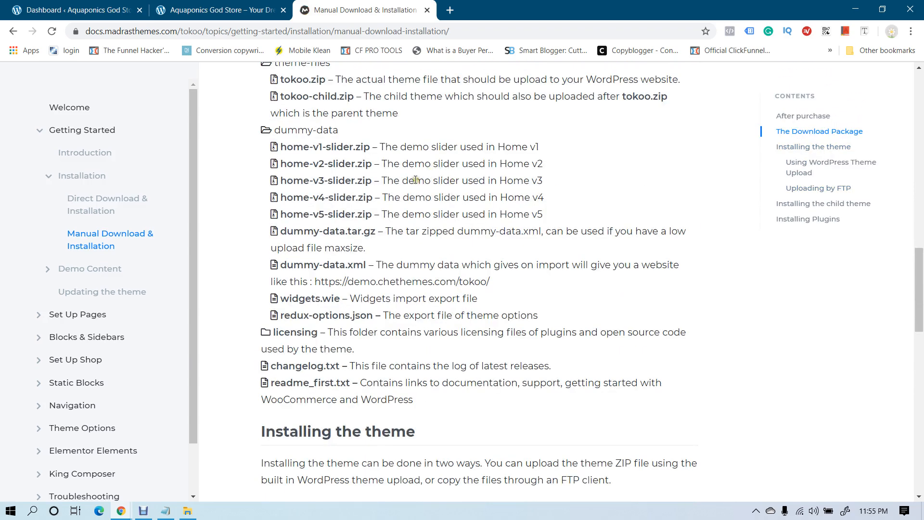
Switch to the Aquaponics God Store WordPress dashboard, open the installed themes under Appearance, and start adding a new theme
{"action": "left_click", "coordinate": [115, 10]}
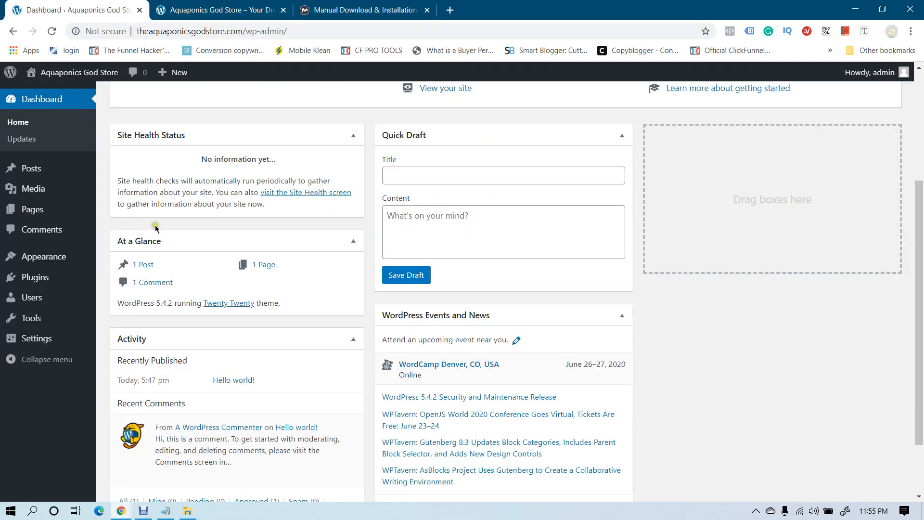
{"action": "left_click", "coordinate": [316, 14]}
{"action": "left_click", "coordinate": [74, 14]}
{"action": "mouse_move", "coordinate": [51, 257]}
{"action": "left_click", "coordinate": [118, 258]}
{"action": "left_click", "coordinate": [224, 101]}
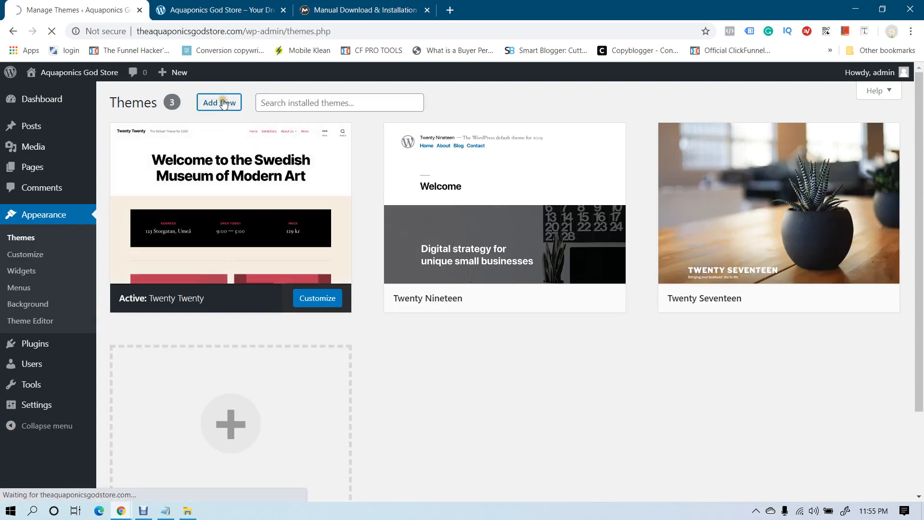
Switch to File Explorer, open the theme-files folder in tokoo-v1.1.7, and look over tokoo.zip and tokoo-child.zip
{"action": "left_click", "coordinate": [189, 511]}
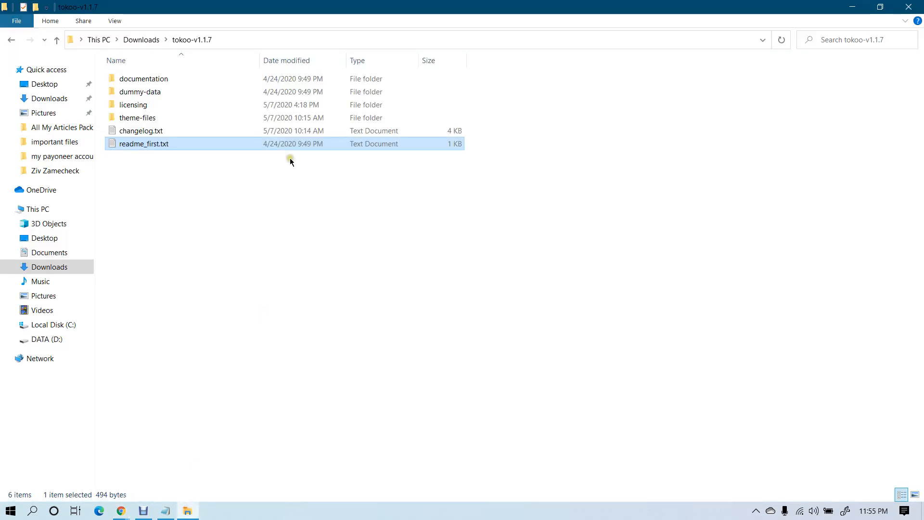
{"action": "left_click", "coordinate": [143, 119]}
{"action": "double_click", "coordinate": [143, 119]}
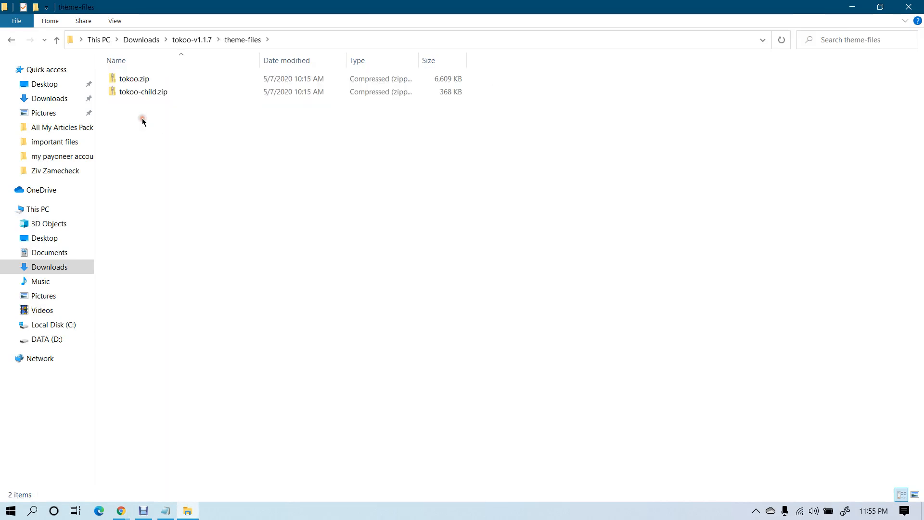
{"action": "left_click", "coordinate": [136, 81]}
{"action": "left_click", "coordinate": [139, 92]}
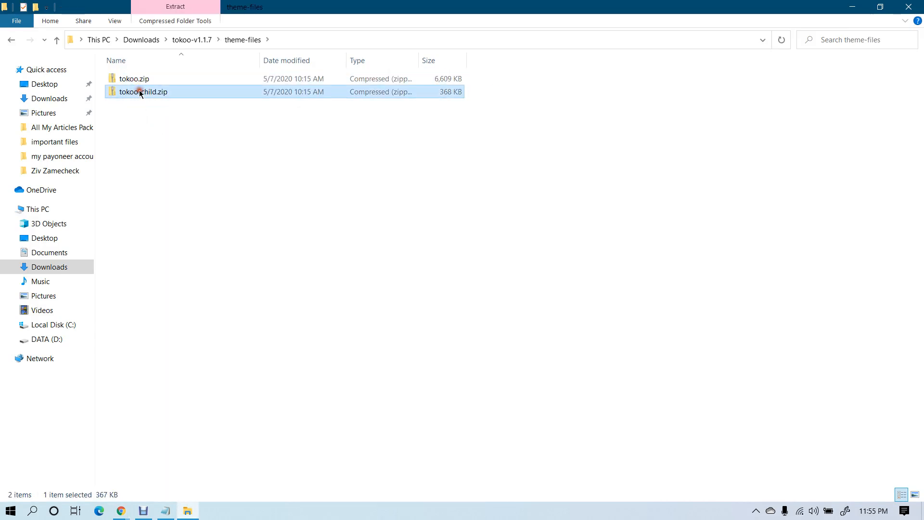
{"action": "left_click", "coordinate": [136, 80]}
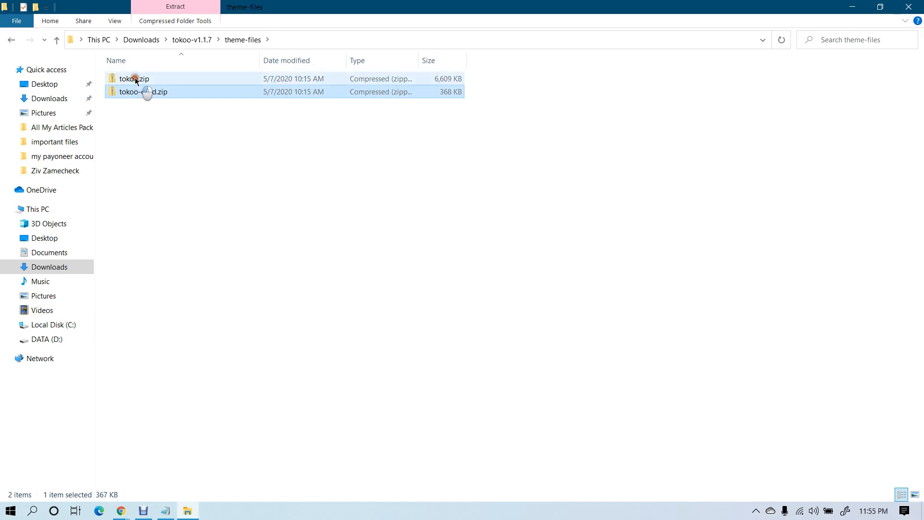
{"action": "left_click", "coordinate": [137, 93]}
{"action": "left_click", "coordinate": [139, 80]}
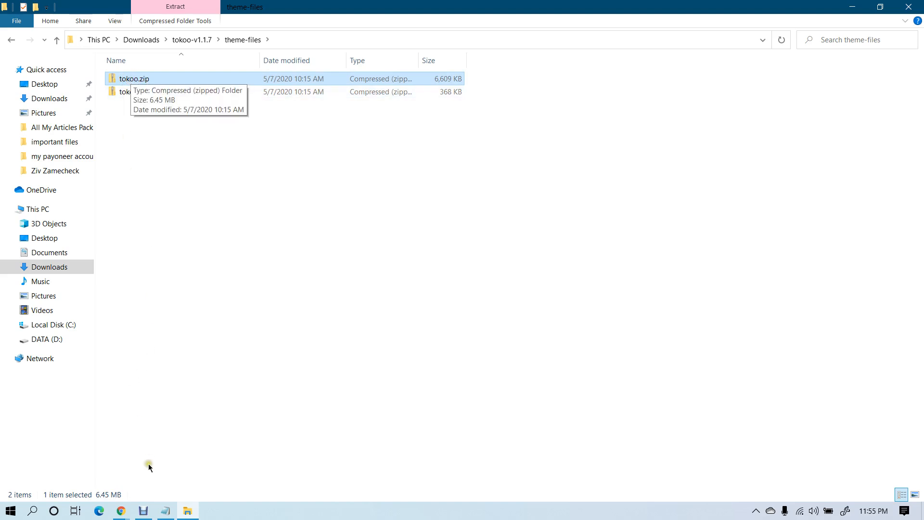
Back in Chrome, upload tokoo.zip from Downloads > tokoo-v1.1.7 > theme-files as a new WordPress theme and install it
{"action": "mouse_move", "coordinate": [121, 511]}
{"action": "left_click", "coordinate": [57, 457]}
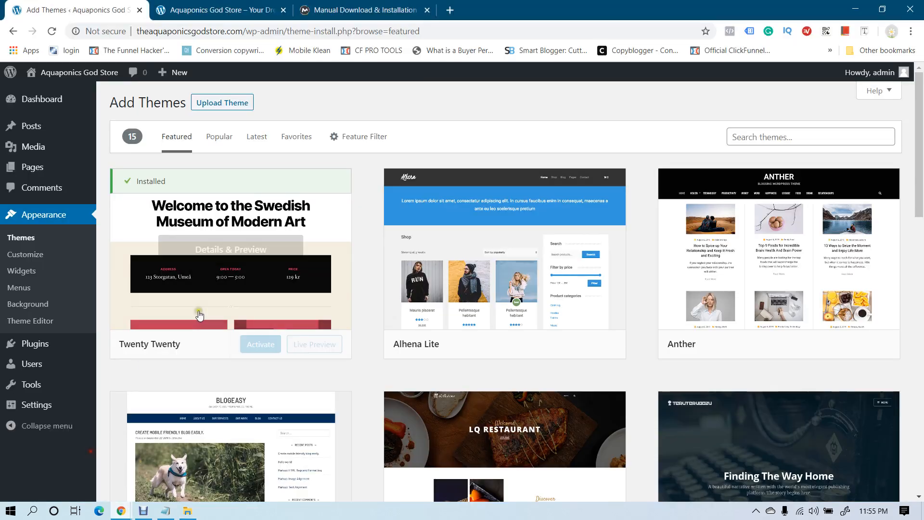
{"action": "left_click", "coordinate": [210, 103]}
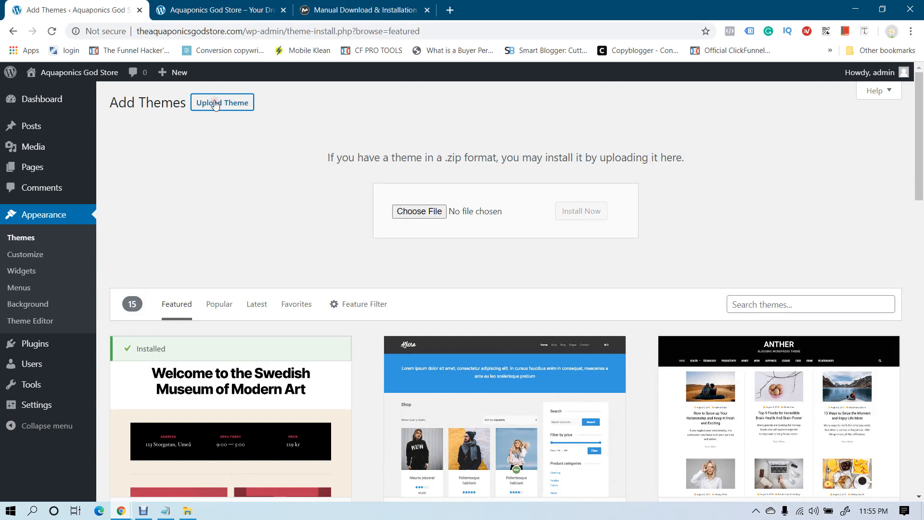
{"action": "left_click", "coordinate": [422, 213]}
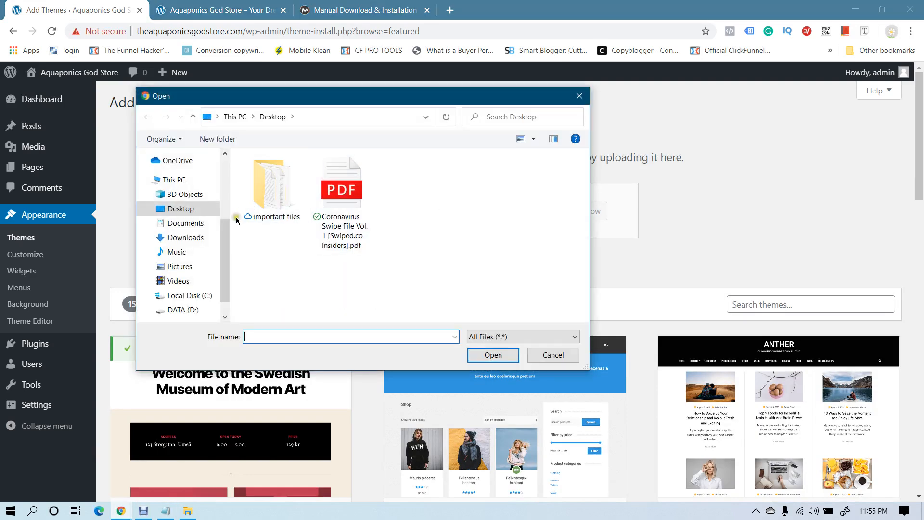
{"action": "left_click", "coordinate": [188, 237]}
{"action": "scroll", "coordinate": [330, 221], "scroll_direction": "down", "scroll_amount": 3}
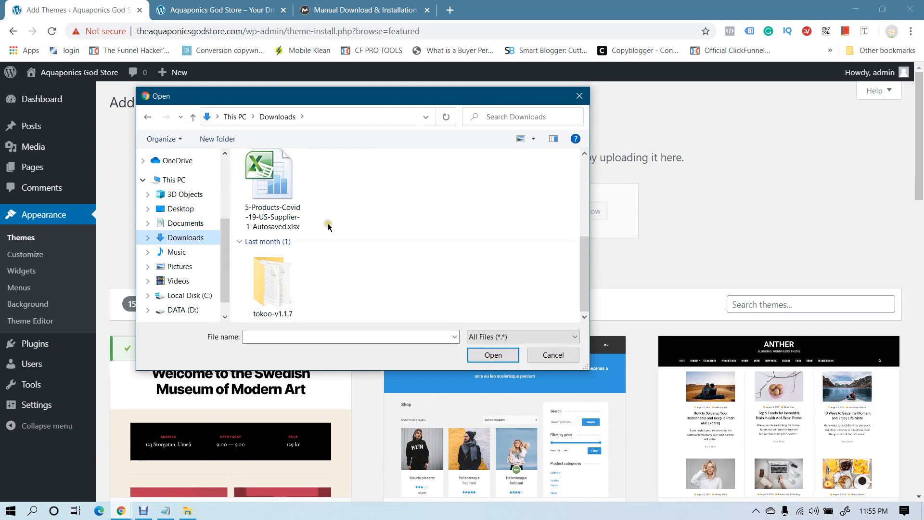
{"action": "double_click", "coordinate": [281, 268]}
{"action": "double_click", "coordinate": [278, 215]}
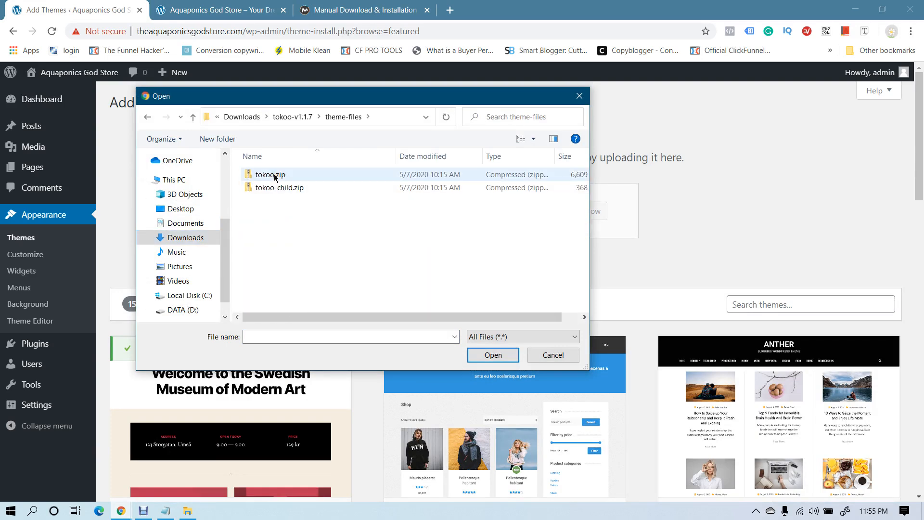
{"action": "double_click", "coordinate": [282, 177]}
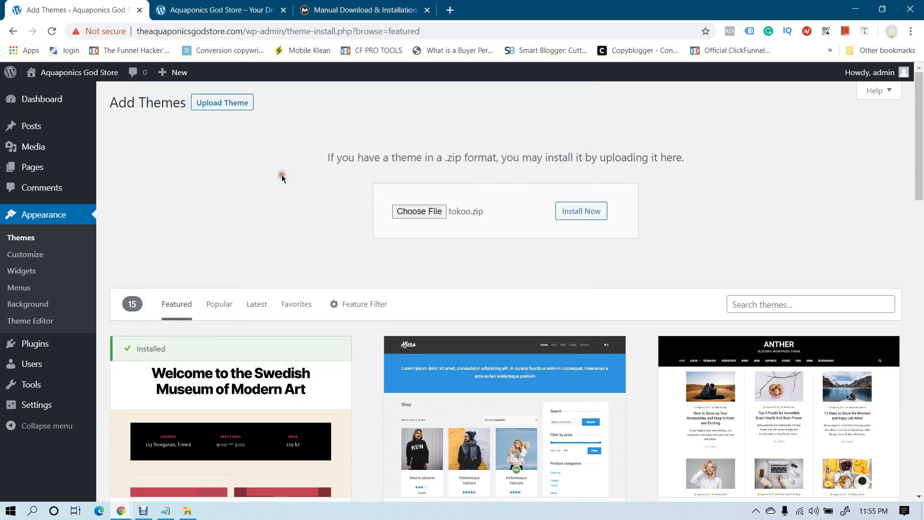
{"action": "left_click", "coordinate": [584, 217]}
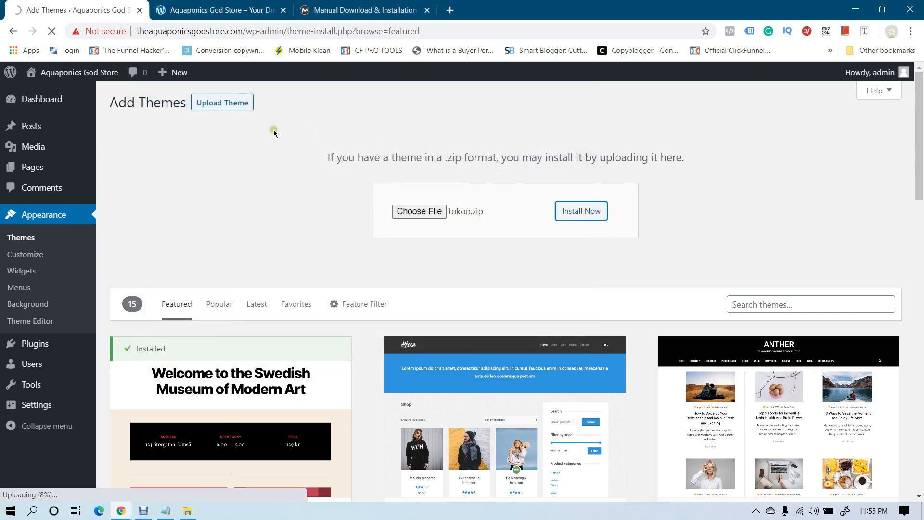
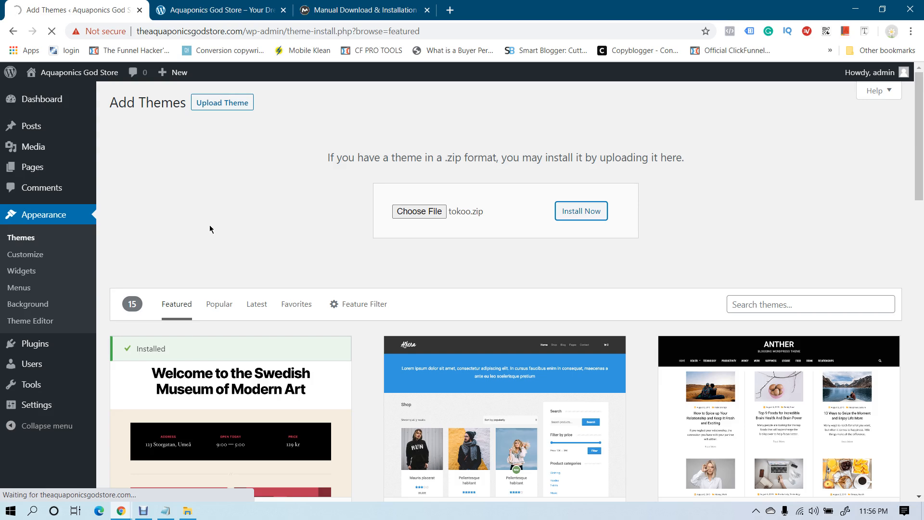
Switch to File Explorer and compare the parent theme archive tokoo.zip with the child theme archive tokoo-child.zip
{"action": "left_click", "coordinate": [187, 510]}
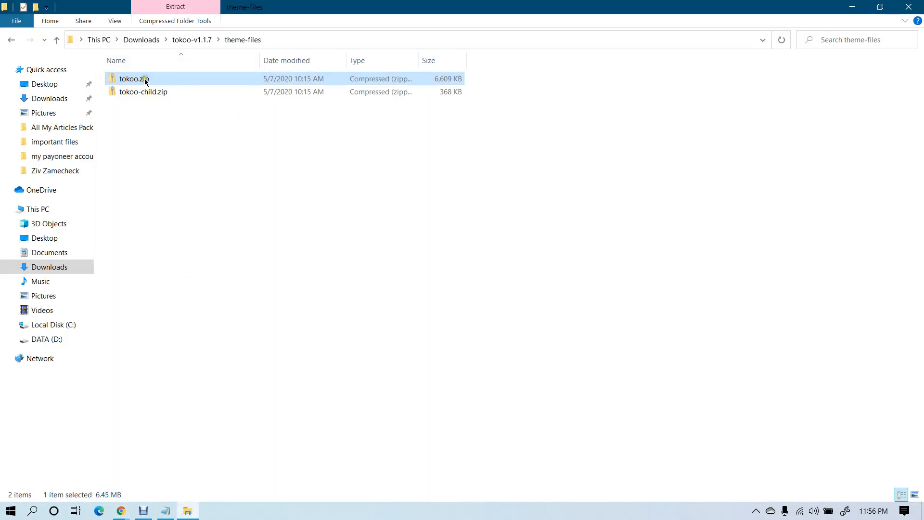
{"action": "left_click", "coordinate": [150, 92]}
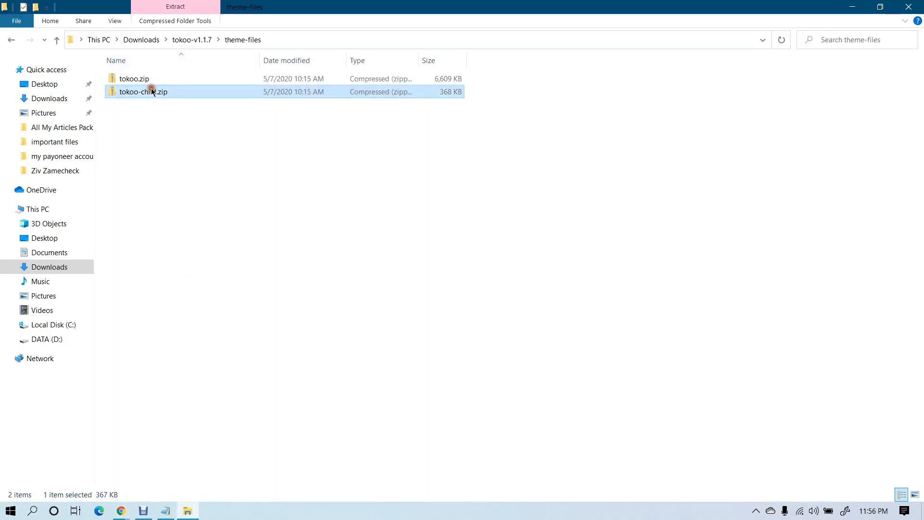
{"action": "left_click", "coordinate": [136, 78]}
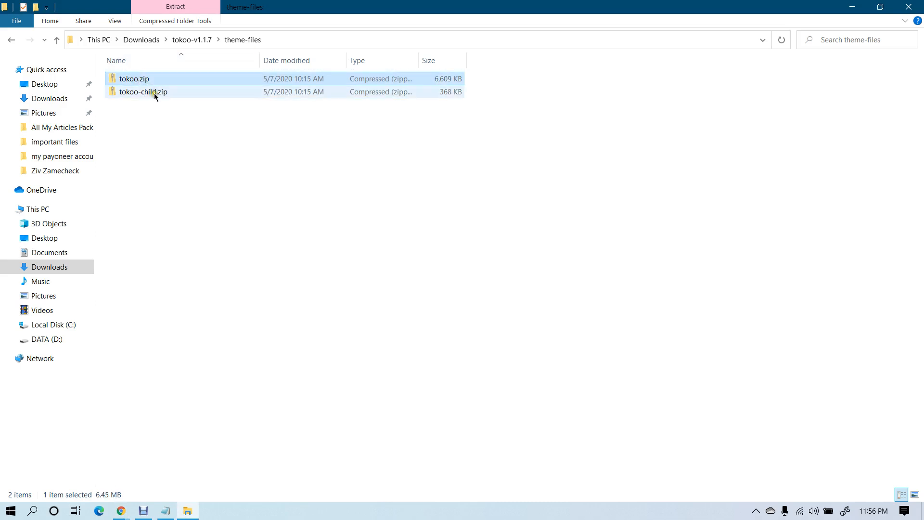
{"action": "left_click", "coordinate": [154, 93]}
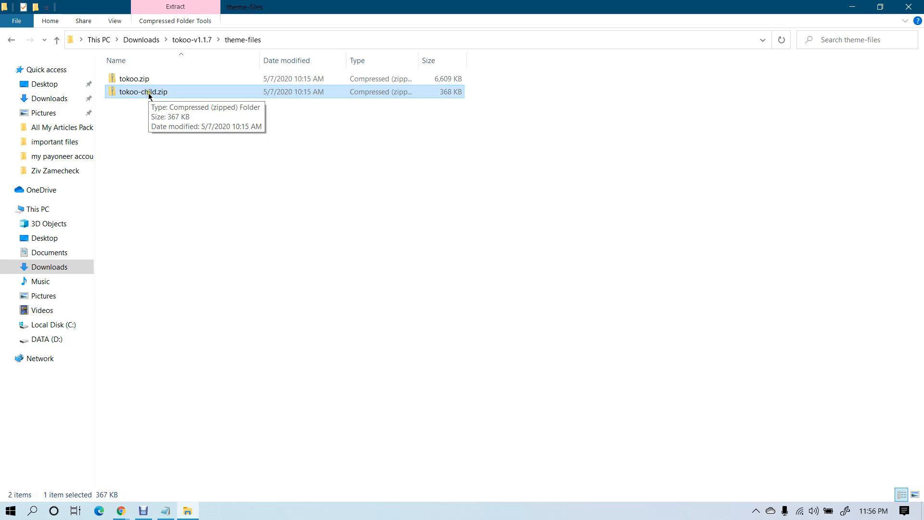
{"action": "left_click", "coordinate": [140, 81]}
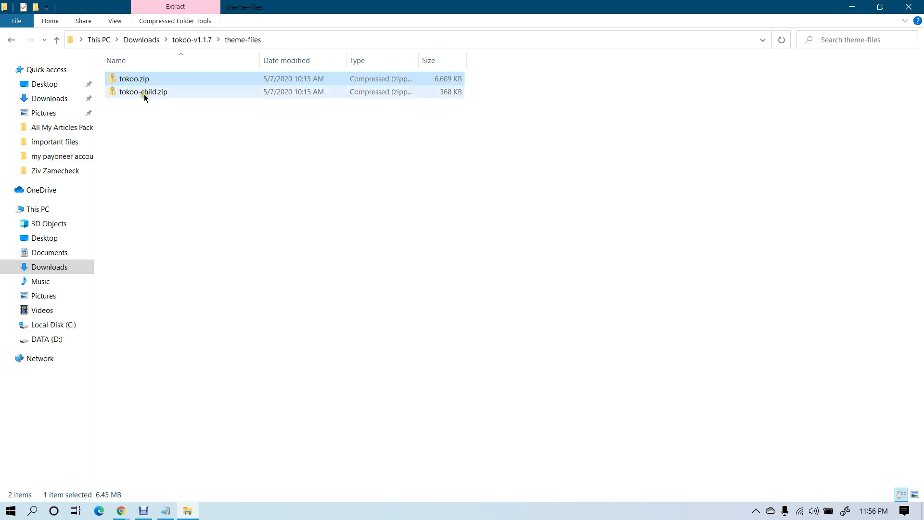
{"action": "left_click", "coordinate": [144, 95]}
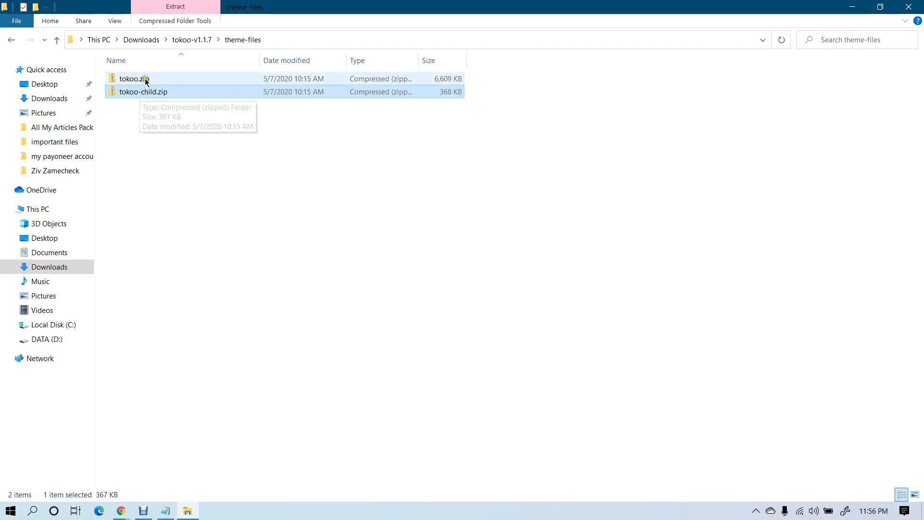
{"action": "left_click", "coordinate": [145, 80]}
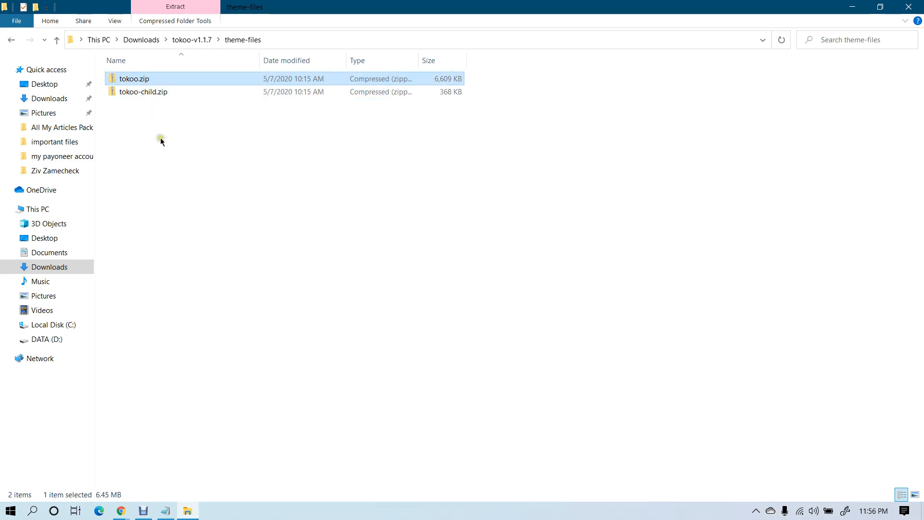
{"action": "left_click", "coordinate": [121, 511]}
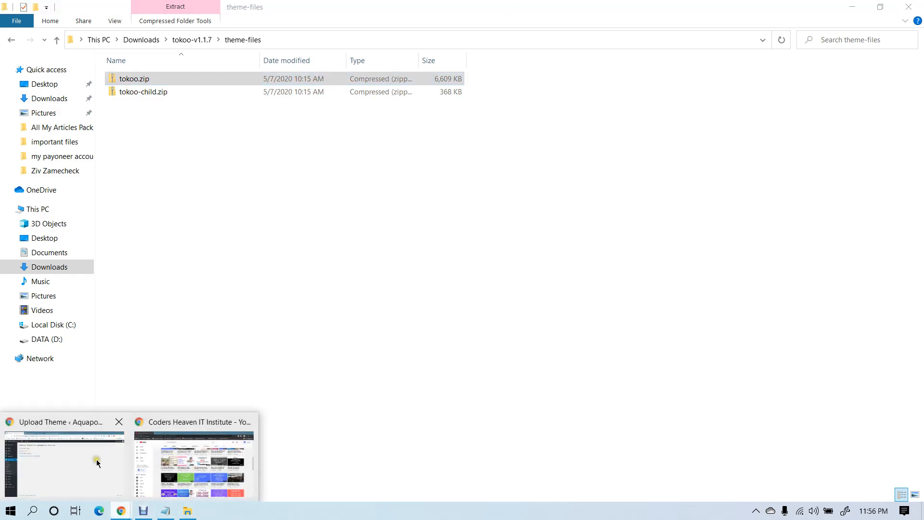
Check tokoo-child.zip in File Explorer, return to the WordPress dashboard in Chrome, and activate the newly installed Tokoo theme
{"action": "left_click", "coordinate": [113, 461]}
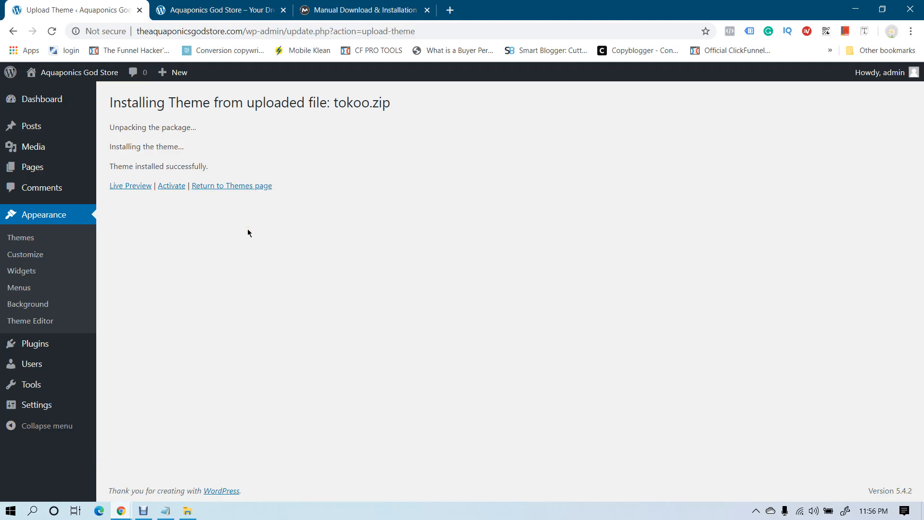
{"action": "left_click", "coordinate": [189, 510]}
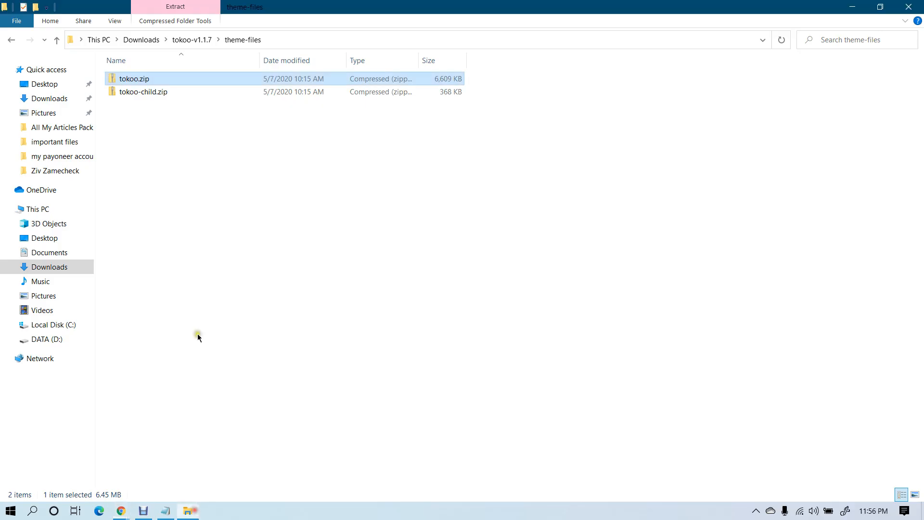
{"action": "left_click", "coordinate": [151, 92]}
{"action": "left_click", "coordinate": [188, 511]}
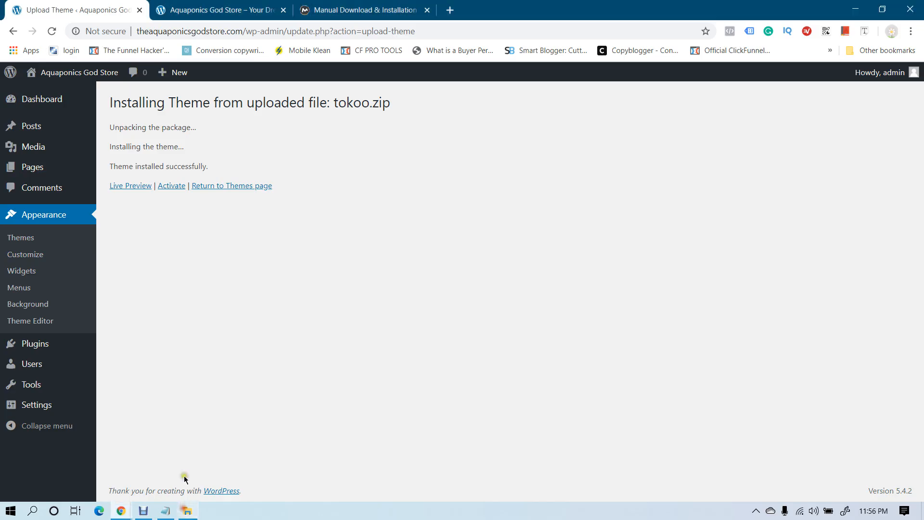
{"action": "left_click", "coordinate": [173, 187]}
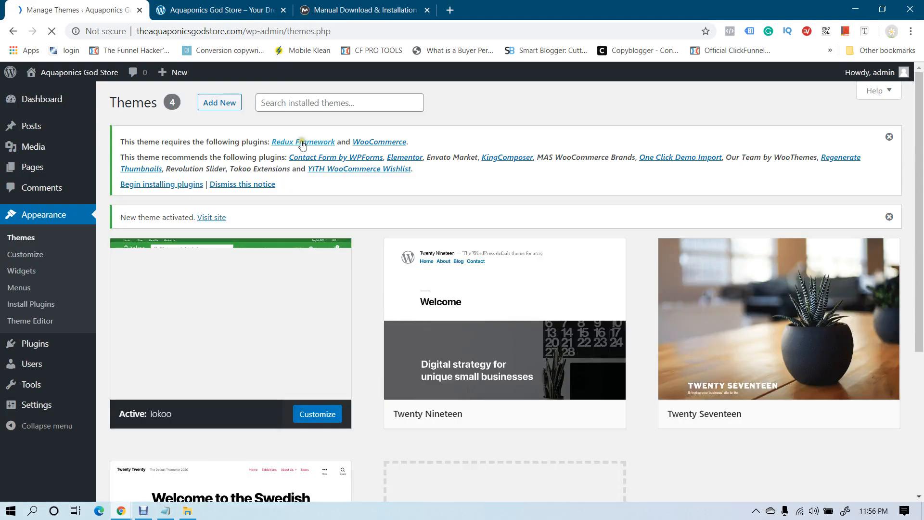
Upload tokoo-child.zip from the theme-files folder as a new WordPress theme, install it, and activate the child theme
{"action": "left_click", "coordinate": [220, 103]}
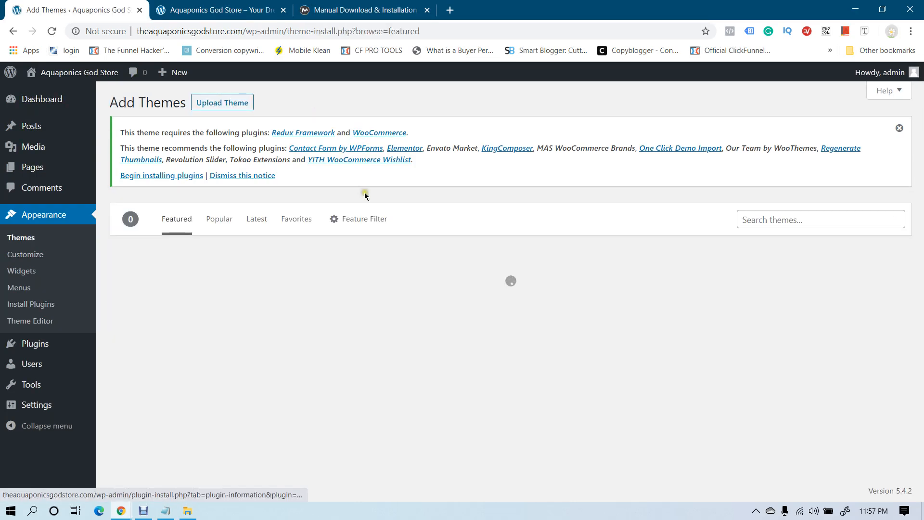
{"action": "left_click", "coordinate": [220, 106]}
{"action": "left_click", "coordinate": [412, 292]}
{"action": "double_click", "coordinate": [283, 189]}
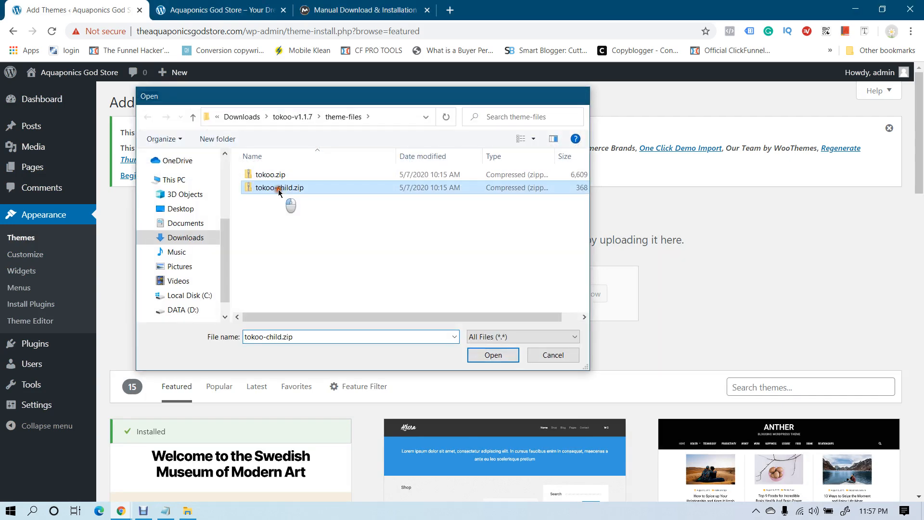
{"action": "left_click", "coordinate": [580, 295]}
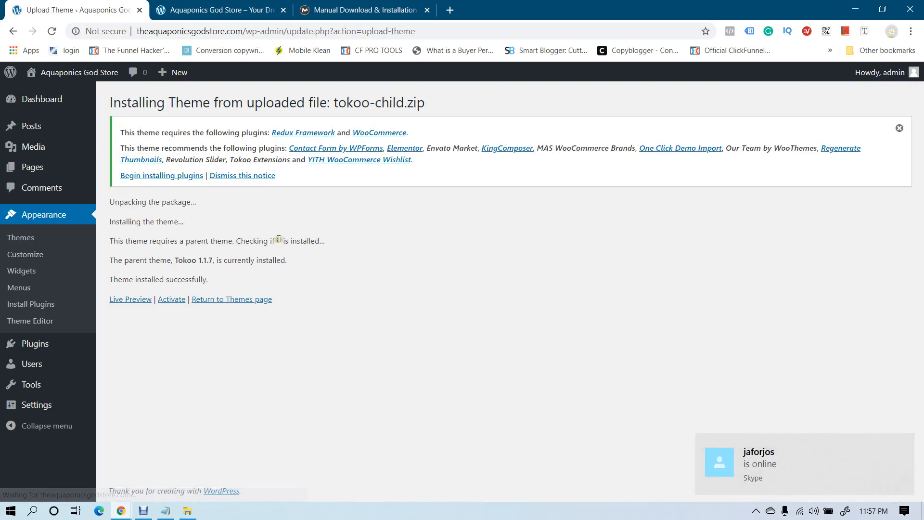
{"action": "left_click", "coordinate": [177, 299]}
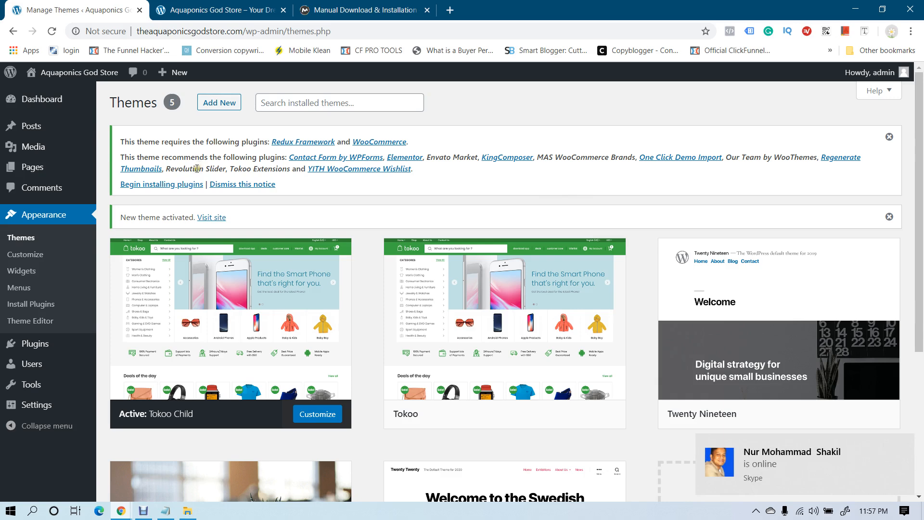
Begin installing the theme's plugins and look through the list of required and recommended plugins
{"action": "left_click", "coordinate": [150, 187]}
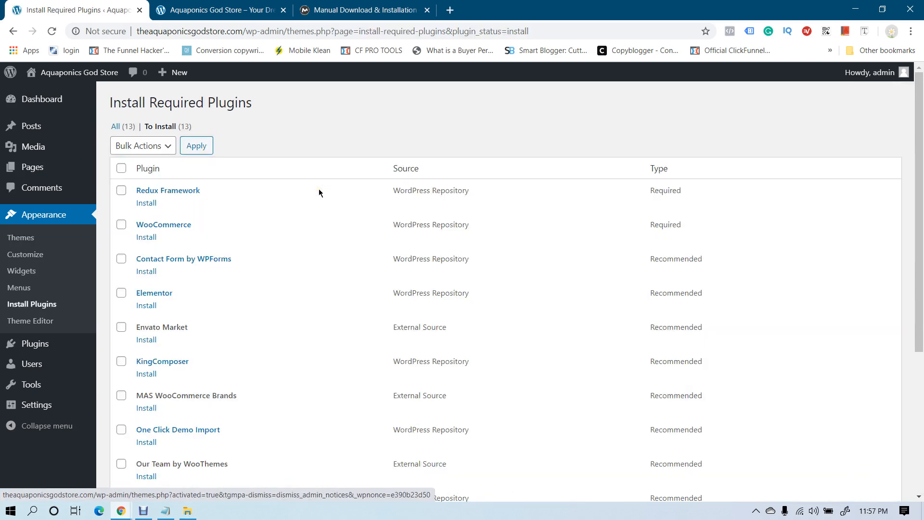
{"action": "scroll", "coordinate": [308, 188], "scroll_direction": "down", "scroll_amount": 5}
{"action": "scroll", "coordinate": [296, 181], "scroll_direction": "up", "scroll_amount": 2}
{"action": "scroll", "coordinate": [297, 183], "scroll_direction": "up", "scroll_amount": 2}
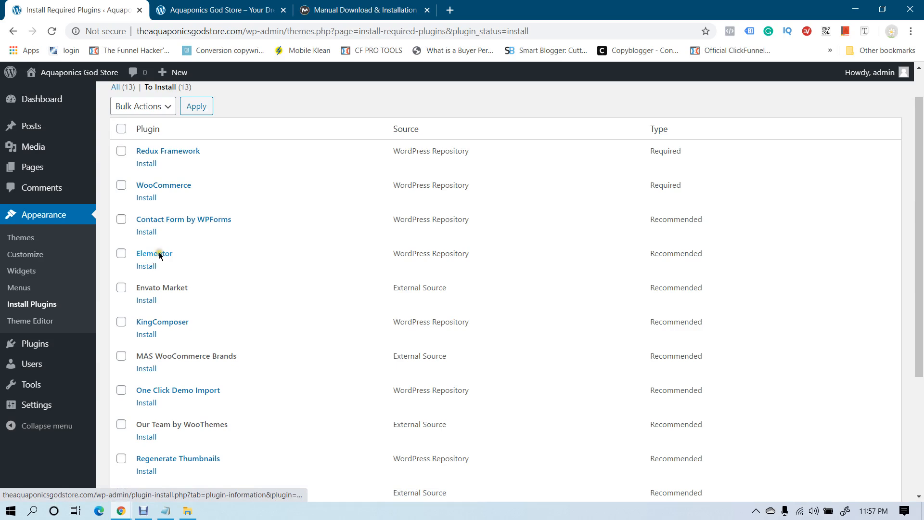
{"action": "left_click", "coordinate": [211, 5]}
{"action": "left_click", "coordinate": [75, 6]}
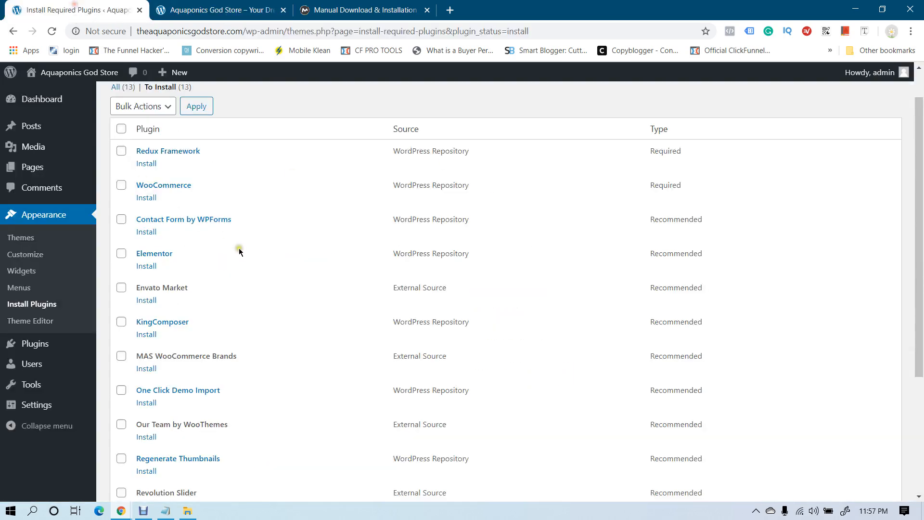
{"action": "scroll", "coordinate": [265, 258], "scroll_direction": "down", "scroll_amount": 2}
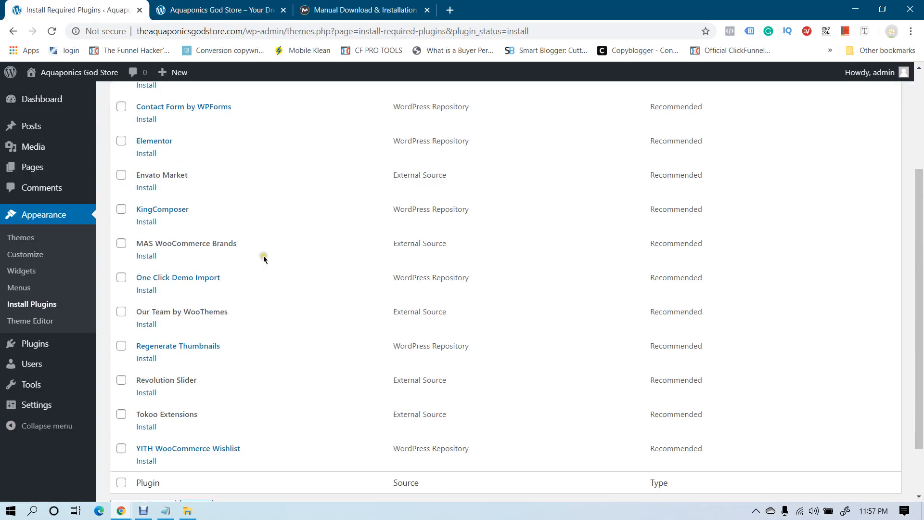
{"action": "scroll", "coordinate": [262, 258], "scroll_direction": "up", "scroll_amount": 2}
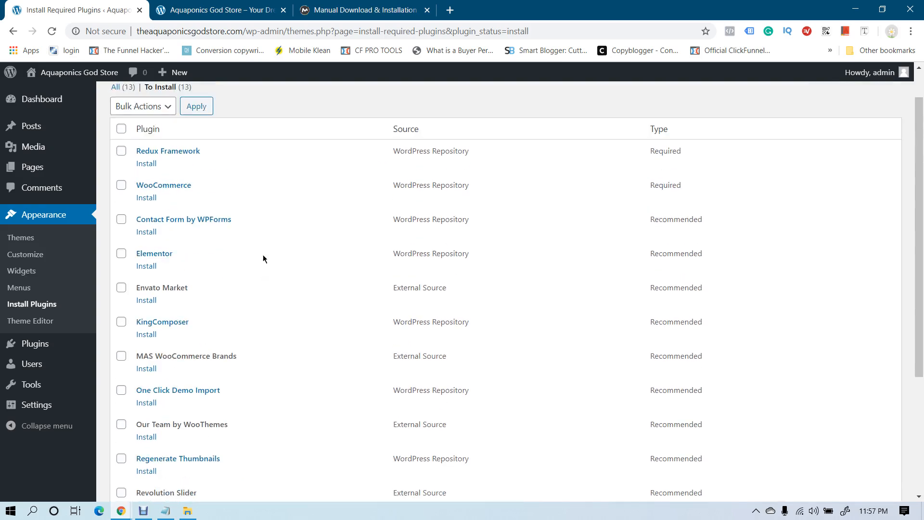
Select all the listed plugins and apply the bulk Install action to them
{"action": "left_click", "coordinate": [121, 129]}
{"action": "scroll", "coordinate": [247, 245], "scroll_direction": "down", "scroll_amount": 4}
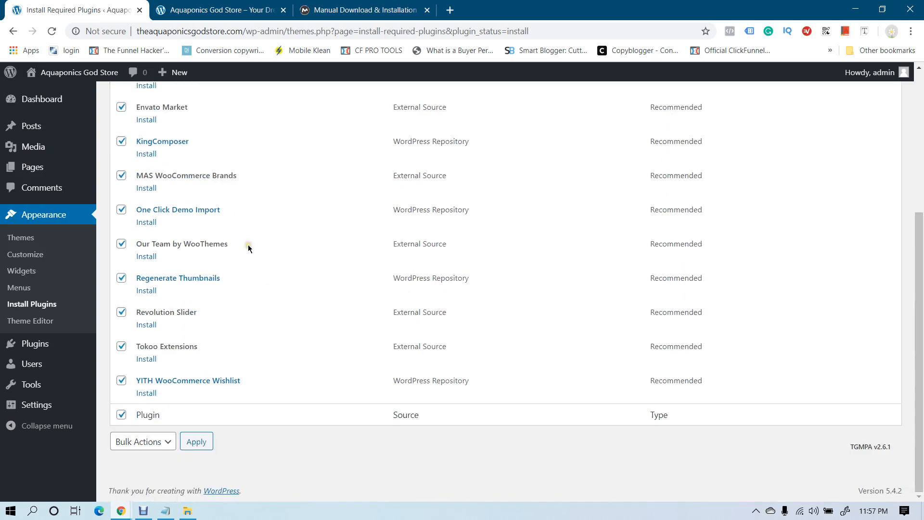
{"action": "scroll", "coordinate": [247, 245], "scroll_direction": "up", "scroll_amount": 5}
{"action": "left_click", "coordinate": [155, 146]}
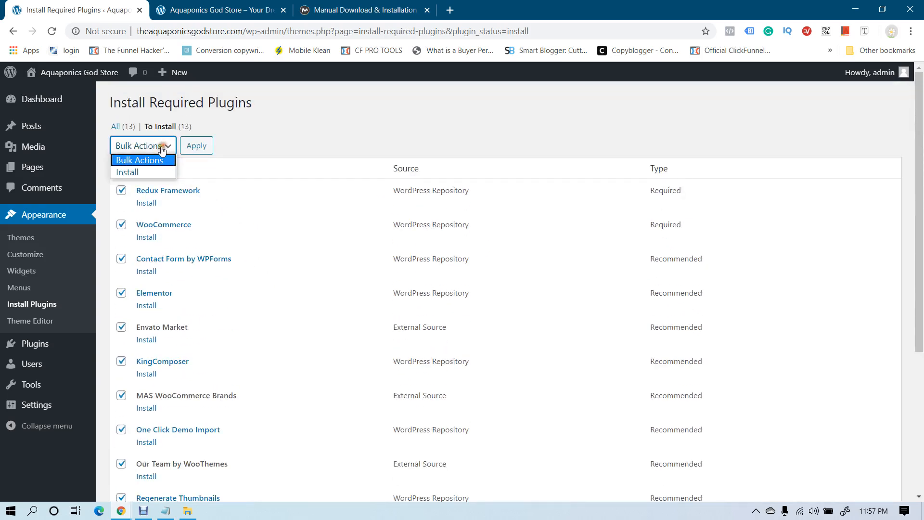
{"action": "left_click", "coordinate": [136, 172]}
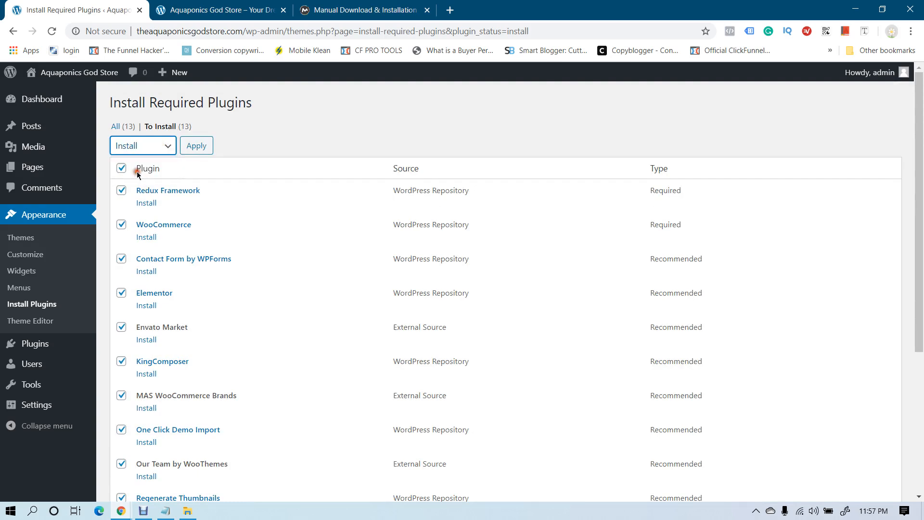
{"action": "left_click", "coordinate": [195, 146]}
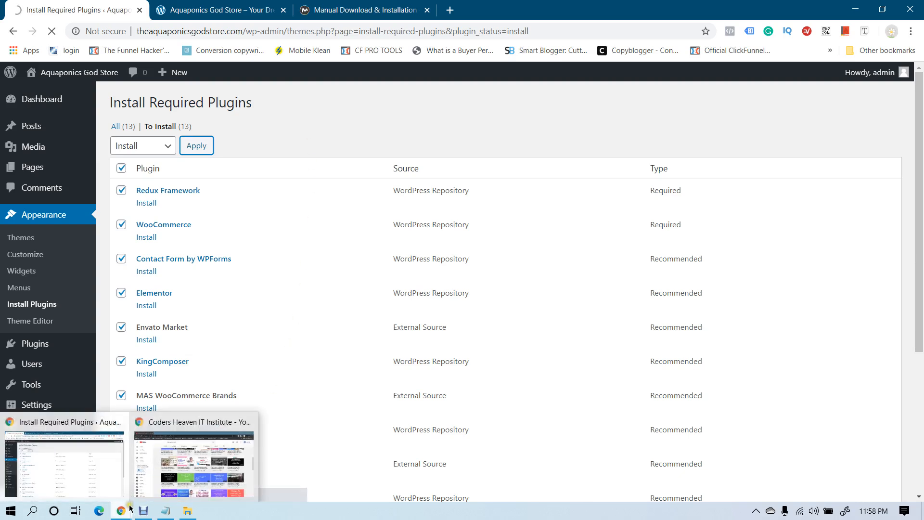
Switch to the incognito Chrome window, open Fiverr in a new tab, and return to WordPress to check the plugin installation
{"action": "left_click", "coordinate": [193, 459]}
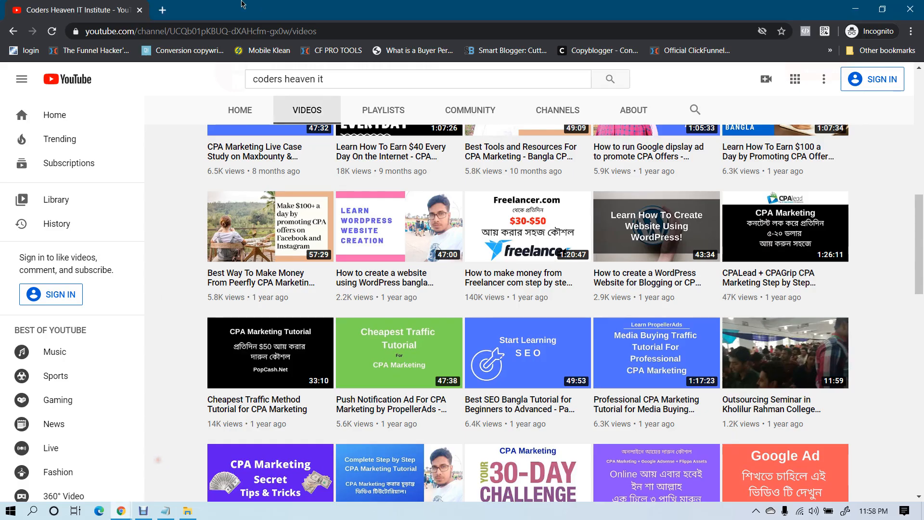
{"action": "left_click", "coordinate": [161, 11]}
{"action": "type", "text": "fiverr"}
{"action": "key", "text": "Return"}
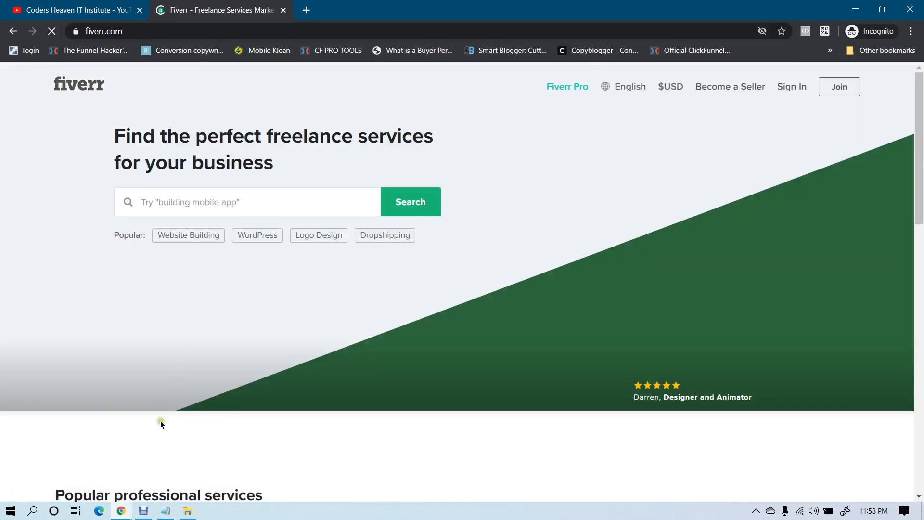
{"action": "mouse_move", "coordinate": [118, 508]}
{"action": "left_click", "coordinate": [62, 457]}
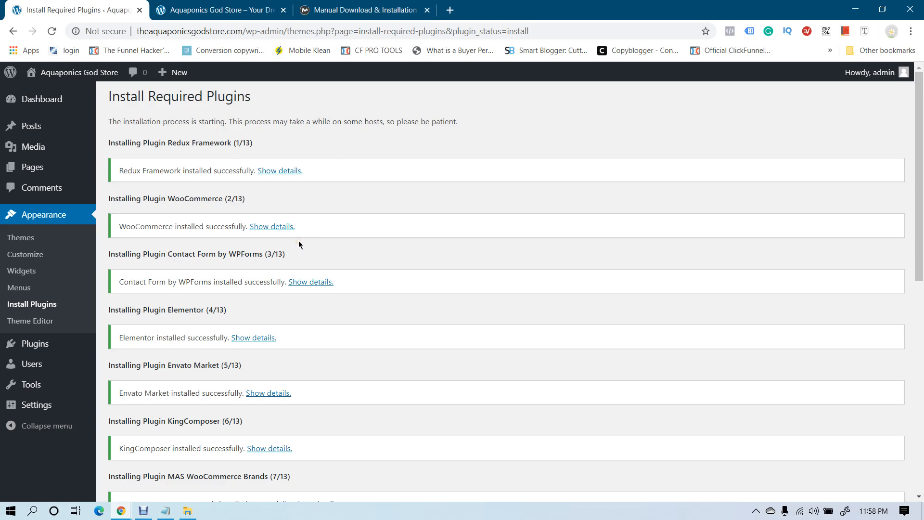
Switch to the Fiverr window, search for "wordpress theme customization", and look over the first gigs offered
{"action": "mouse_move", "coordinate": [126, 511]}
{"action": "left_click", "coordinate": [188, 458]}
{"action": "left_click", "coordinate": [215, 195]}
{"action": "type", "text": "wordpress theme"}
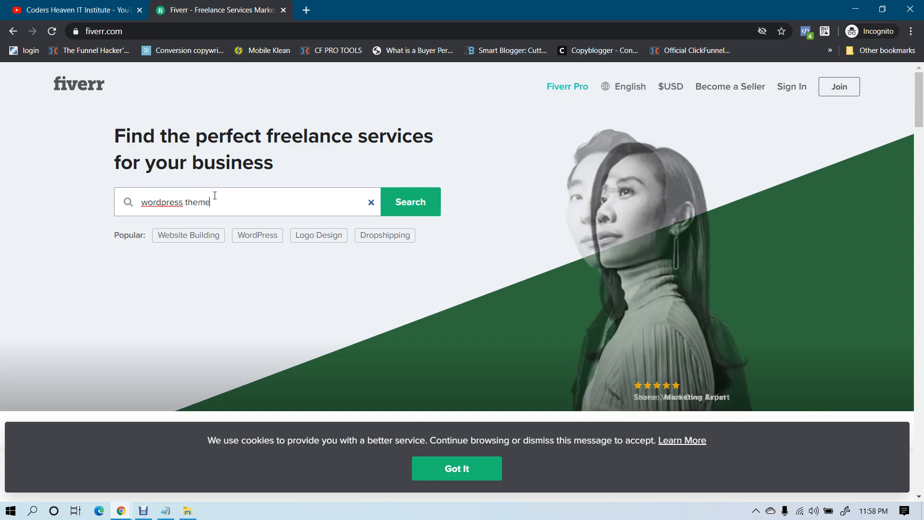
{"action": "type", "text": " customization"}
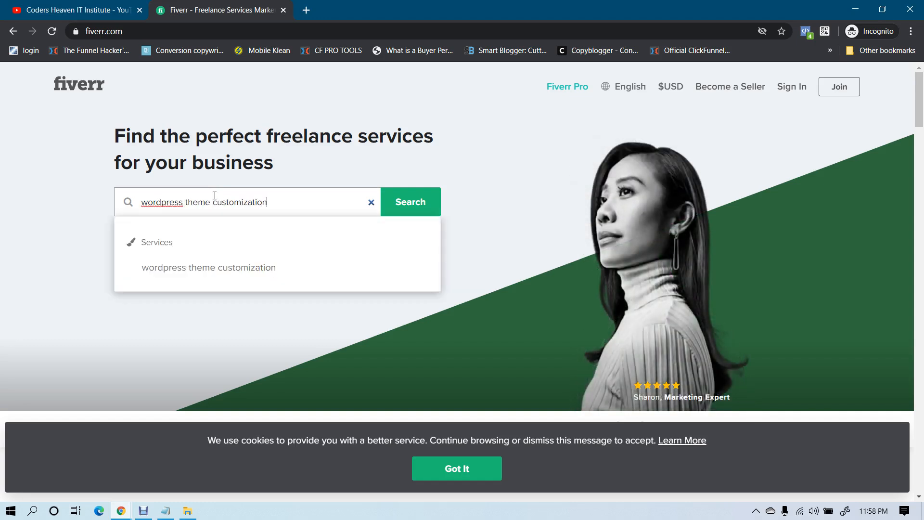
{"action": "key", "text": "Return"}
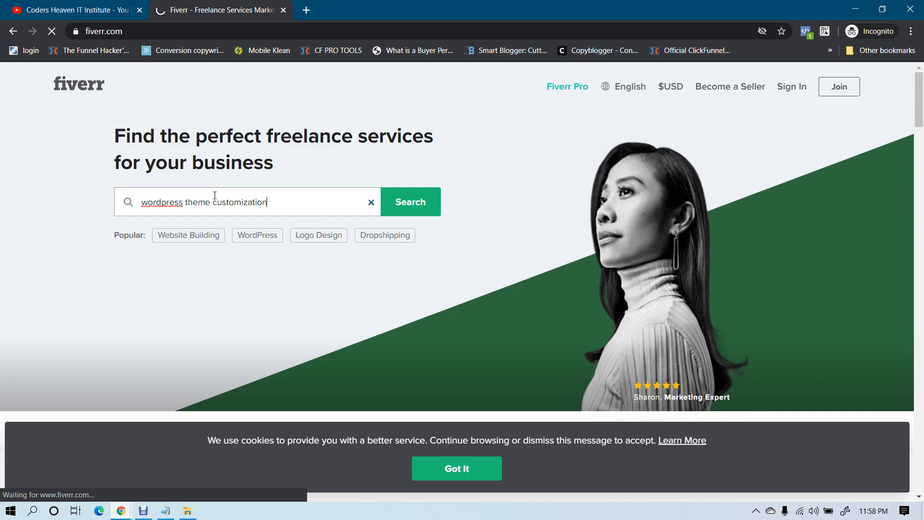
{"action": "scroll", "coordinate": [261, 187], "scroll_direction": "down", "scroll_amount": 1}
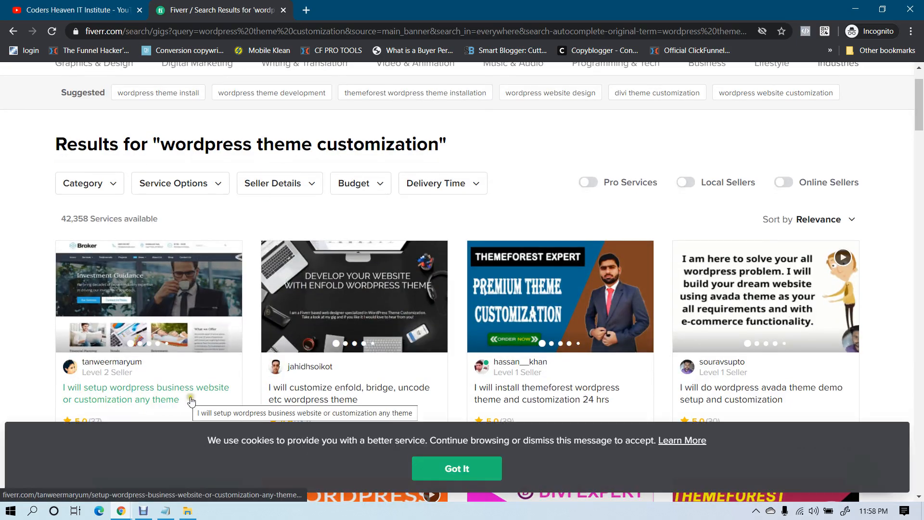
{"action": "scroll", "coordinate": [197, 366], "scroll_direction": "down", "scroll_amount": 2}
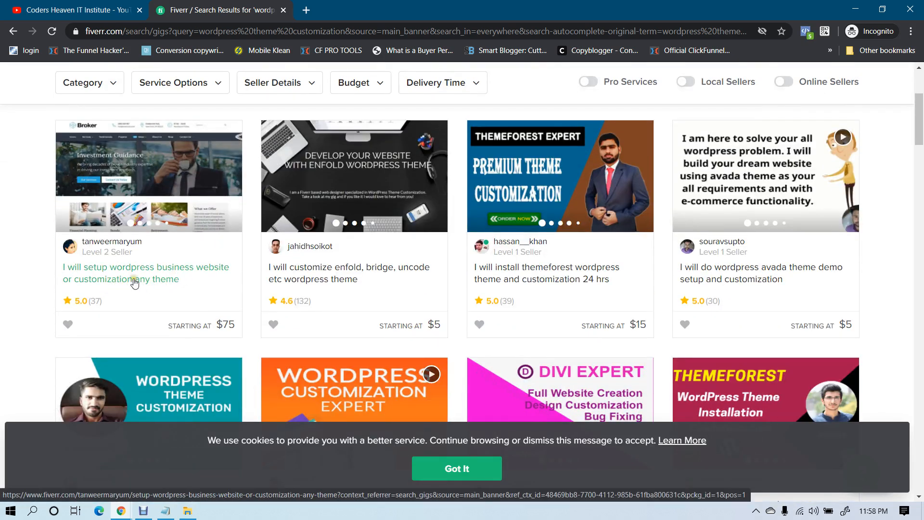
Switch back to the WordPress window, look over the Aquaponics God Store front page, and return to the plugin installation page
{"action": "mouse_move", "coordinate": [116, 516]}
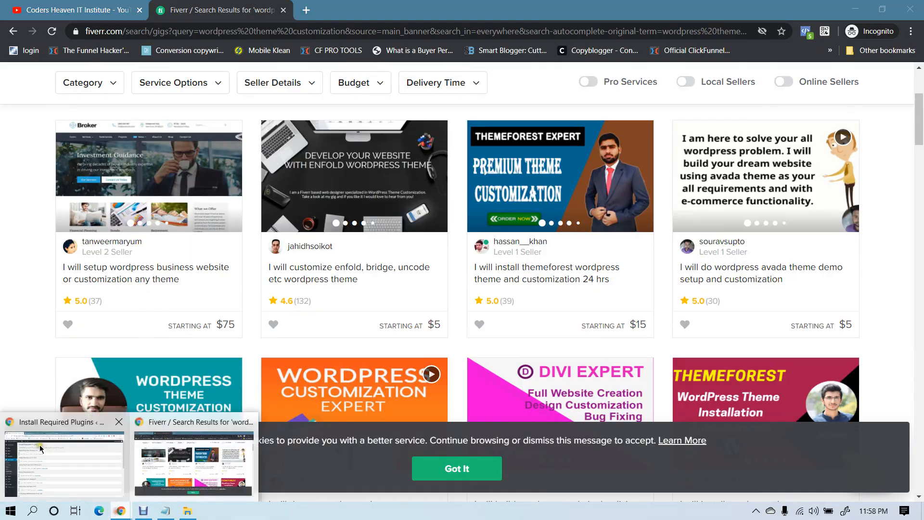
{"action": "left_click", "coordinate": [67, 472]}
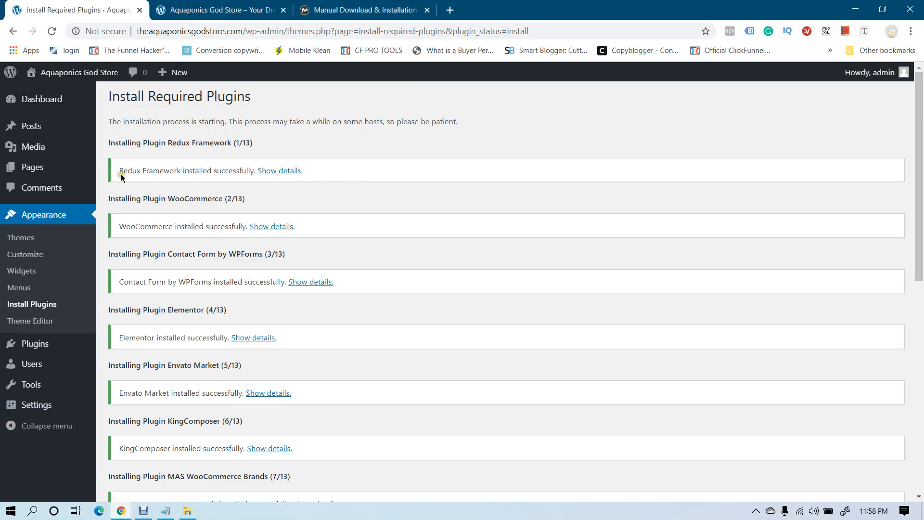
{"action": "left_click", "coordinate": [216, 9]}
{"action": "scroll", "coordinate": [319, 191], "scroll_direction": "up", "scroll_amount": 8}
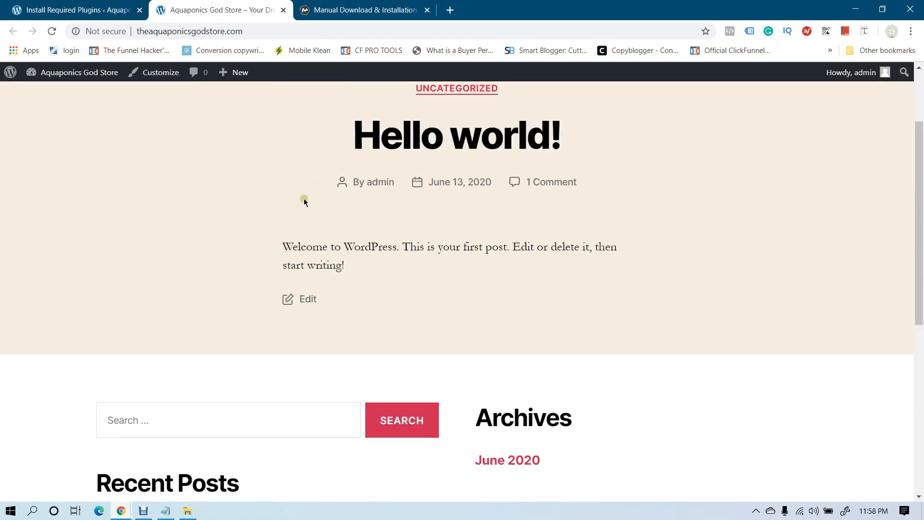
{"action": "scroll", "coordinate": [269, 221], "scroll_direction": "up", "scroll_amount": 3}
{"action": "scroll", "coordinate": [662, 176], "scroll_direction": "down", "scroll_amount": 10}
{"action": "scroll", "coordinate": [662, 175], "scroll_direction": "up", "scroll_amount": 10}
{"action": "left_click", "coordinate": [97, 6]}
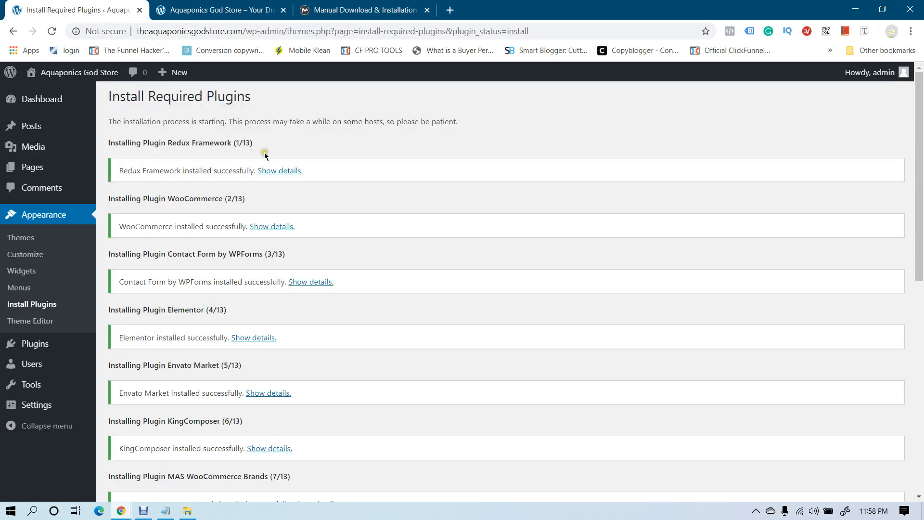
Switch to the Fiverr window, accept the cookie notice, and browse the WordPress theme customization gigs and their starting prices
{"action": "mouse_move", "coordinate": [122, 510]}
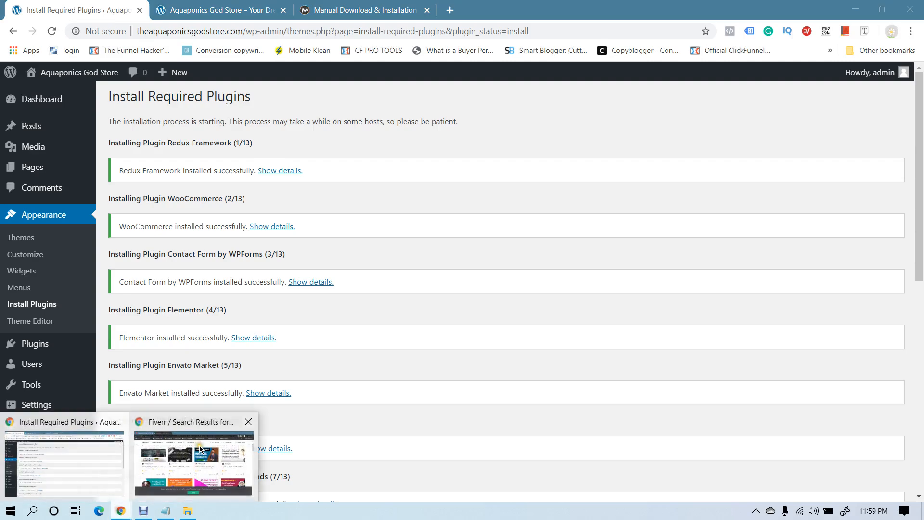
{"action": "left_click", "coordinate": [189, 458]}
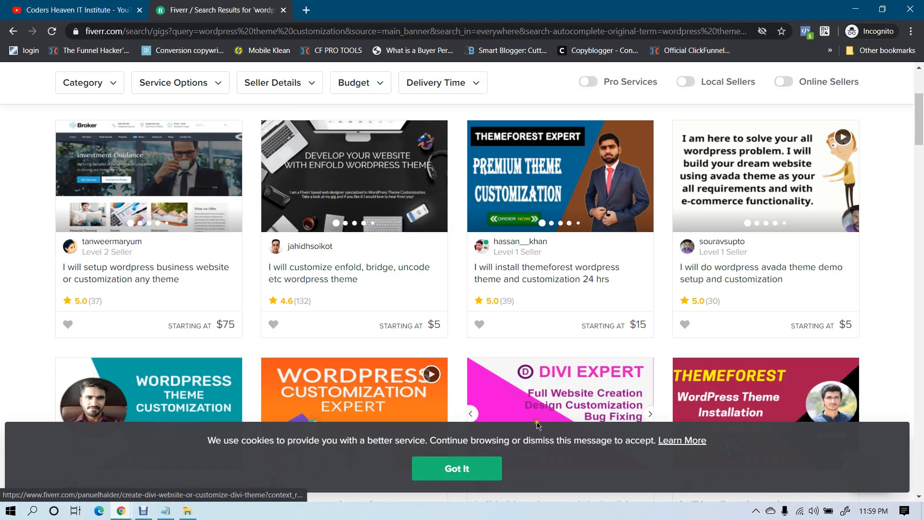
{"action": "left_click", "coordinate": [459, 471]}
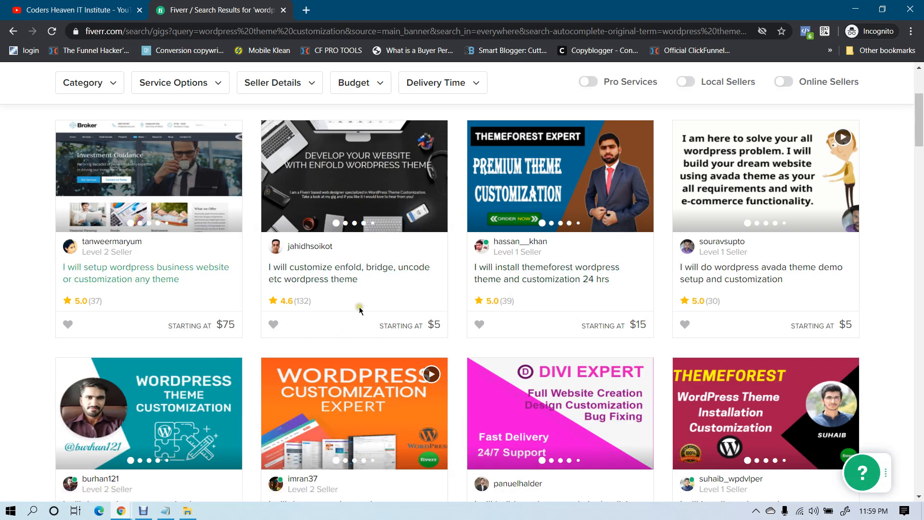
{"action": "scroll", "coordinate": [543, 266], "scroll_direction": "down", "scroll_amount": 3}
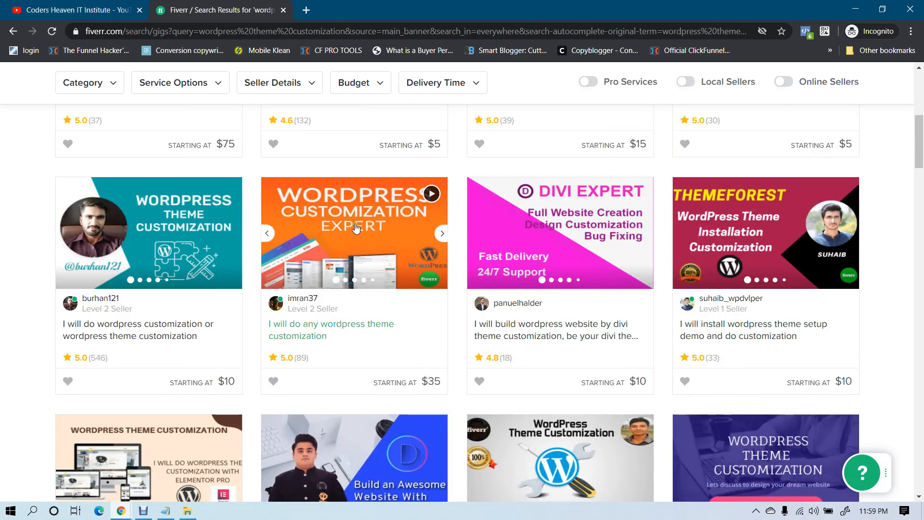
{"action": "scroll", "coordinate": [303, 269], "scroll_direction": "down", "scroll_amount": 1}
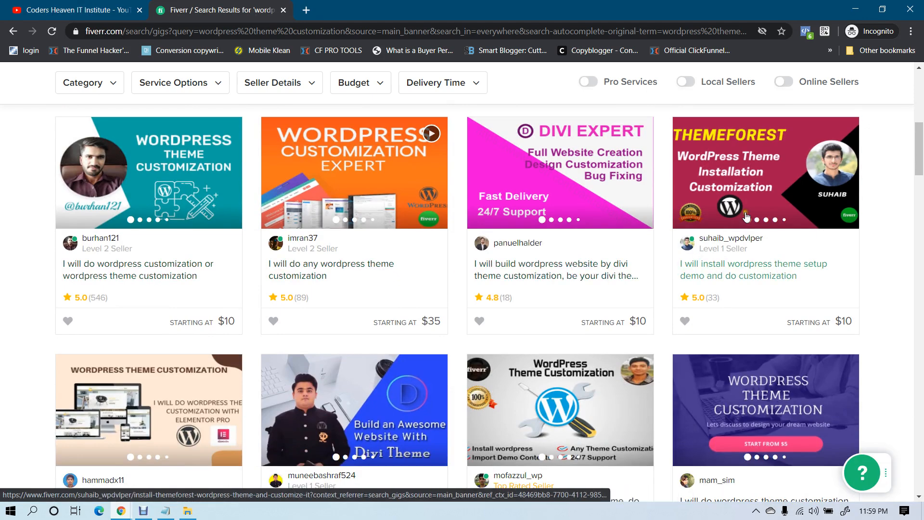
{"action": "scroll", "coordinate": [423, 241], "scroll_direction": "up", "scroll_amount": 6}
{"action": "scroll", "coordinate": [183, 287], "scroll_direction": "down", "scroll_amount": 3}
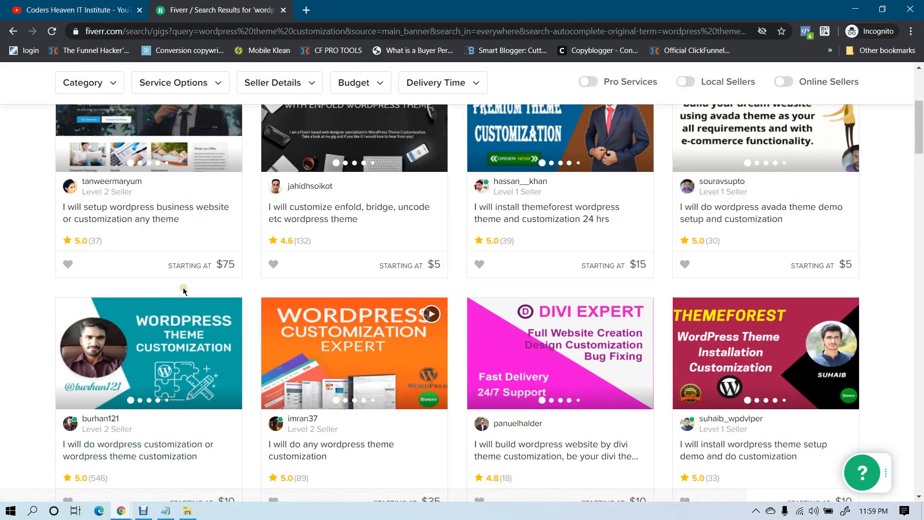
Look through more Fiverr gigs for WordPress theme customization, comparing their reviews and starting prices
{"action": "scroll", "coordinate": [232, 273], "scroll_direction": "down", "scroll_amount": 1}
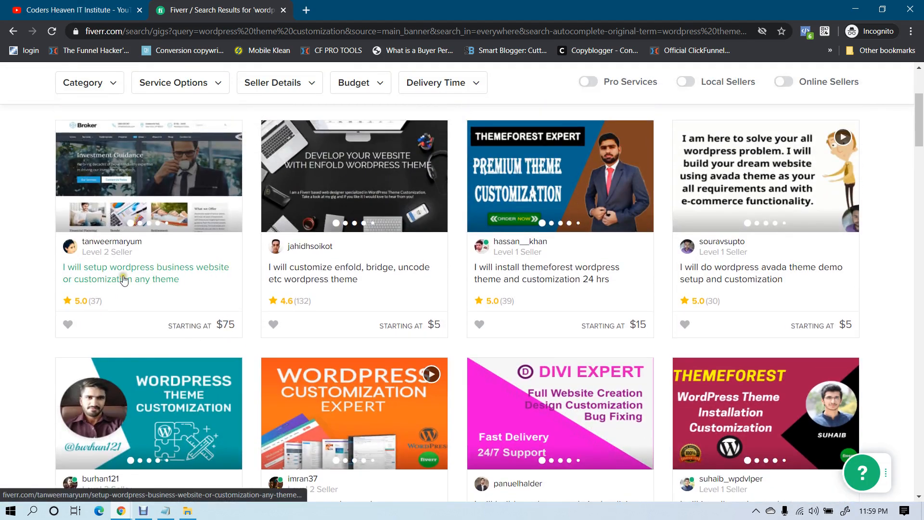
{"action": "scroll", "coordinate": [356, 287], "scroll_direction": "down", "scroll_amount": 1}
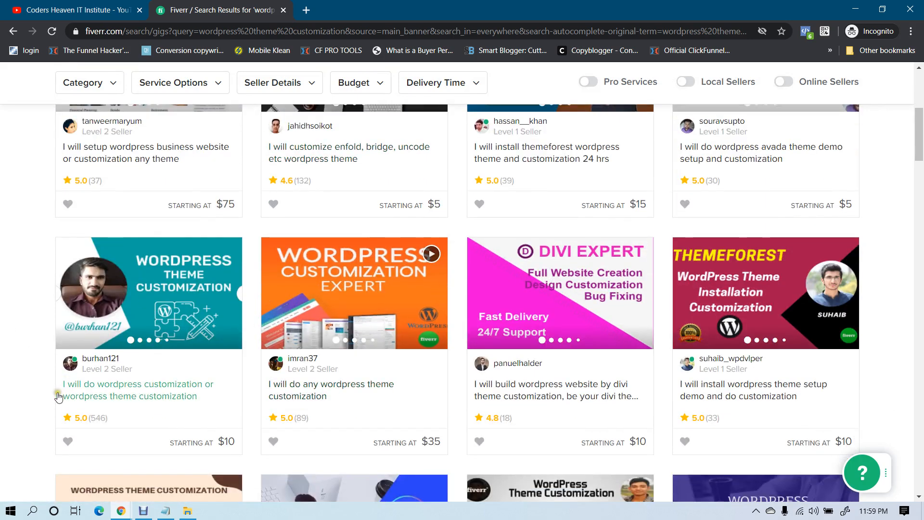
{"action": "scroll", "coordinate": [22, 400], "scroll_direction": "down", "scroll_amount": 4}
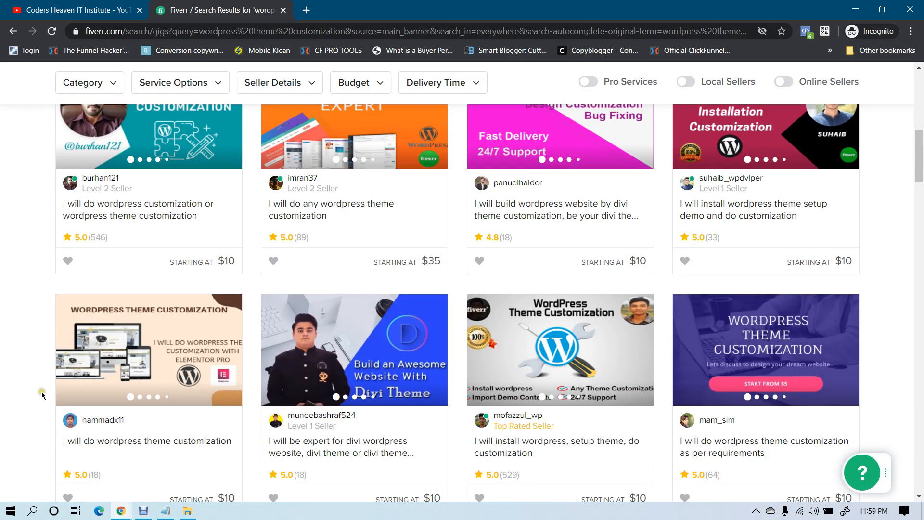
Switch to the WordPress window and review the required plugins' installation log down to its end
{"action": "mouse_move", "coordinate": [121, 511]}
{"action": "left_click", "coordinate": [58, 449]}
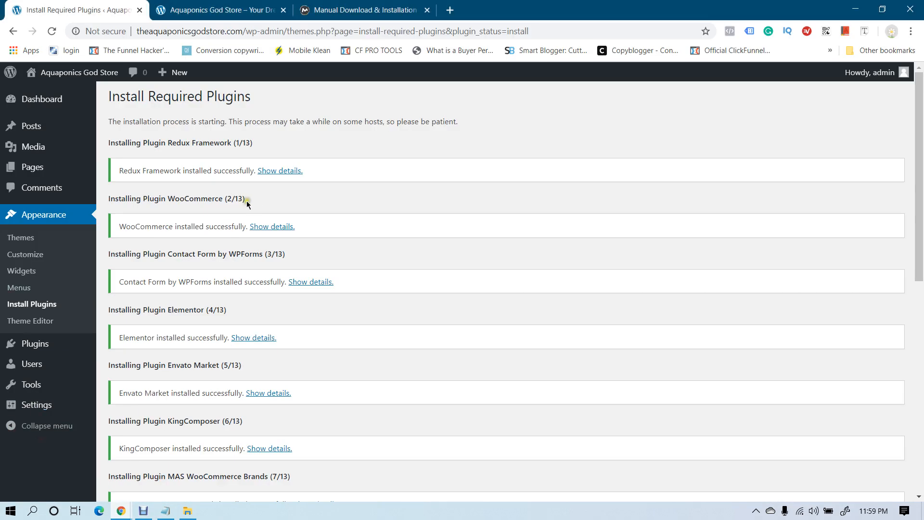
{"action": "scroll", "coordinate": [259, 200], "scroll_direction": "down", "scroll_amount": 9}
{"action": "scroll", "coordinate": [258, 198], "scroll_direction": "up", "scroll_amount": 8}
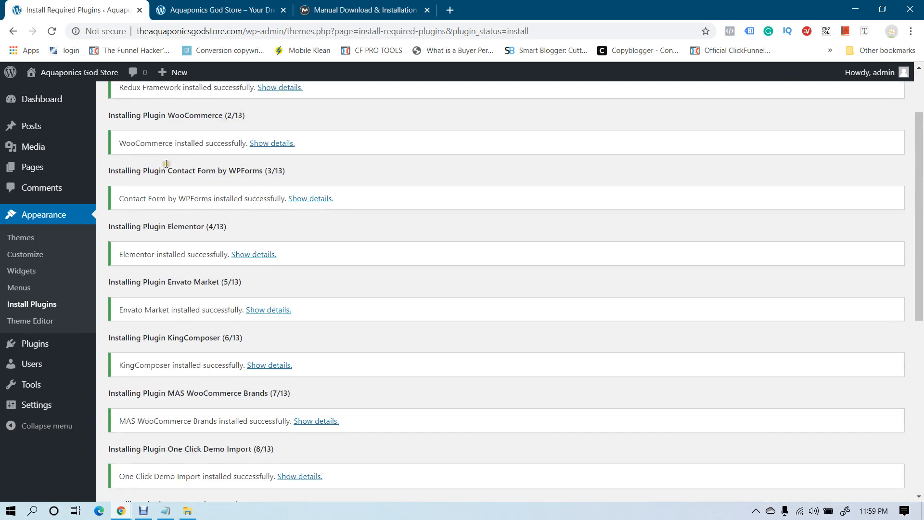
{"action": "scroll", "coordinate": [151, 145], "scroll_direction": "up", "scroll_amount": 2}
{"action": "scroll", "coordinate": [159, 189], "scroll_direction": "down", "scroll_amount": 10}
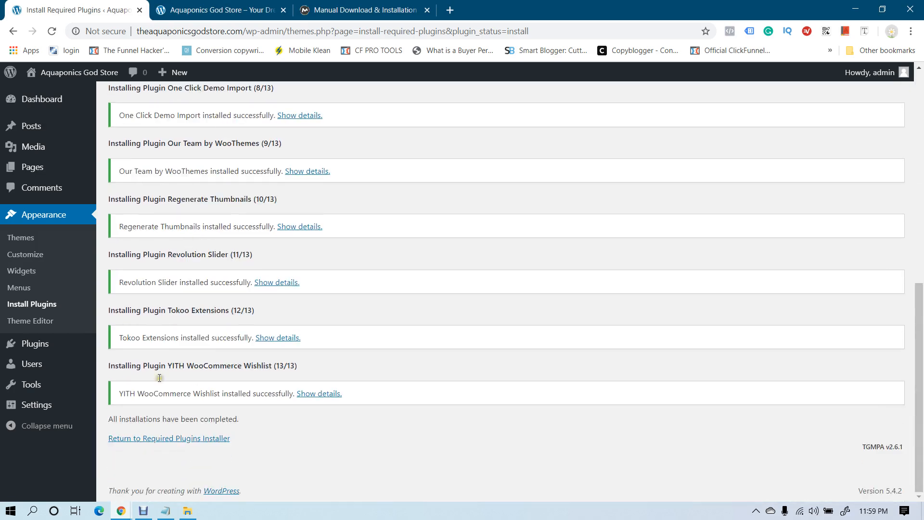
Return to the Required Plugins Installer and review the source, type, version and status of the listed plugins
{"action": "left_click", "coordinate": [153, 439]}
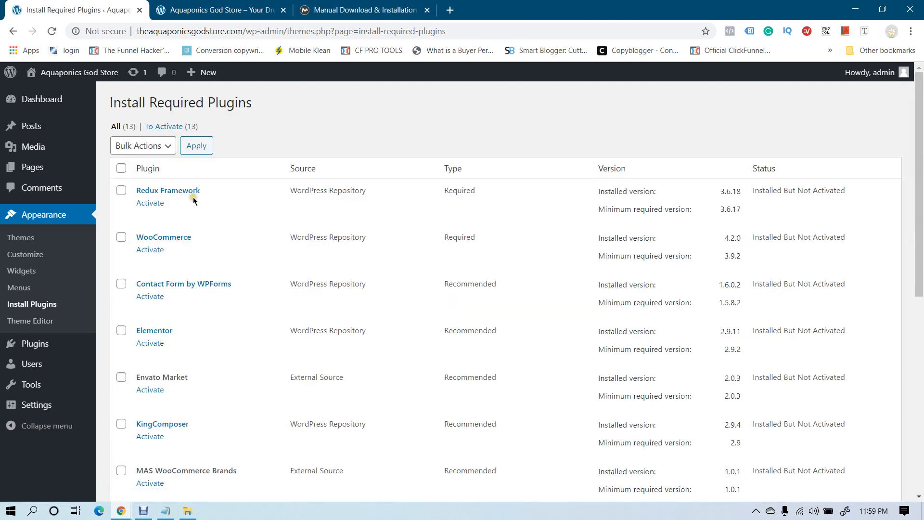
{"action": "scroll", "coordinate": [205, 206], "scroll_direction": "down", "scroll_amount": 8}
{"action": "scroll", "coordinate": [204, 206], "scroll_direction": "up", "scroll_amount": 8}
{"action": "left_click", "coordinate": [238, 206]}
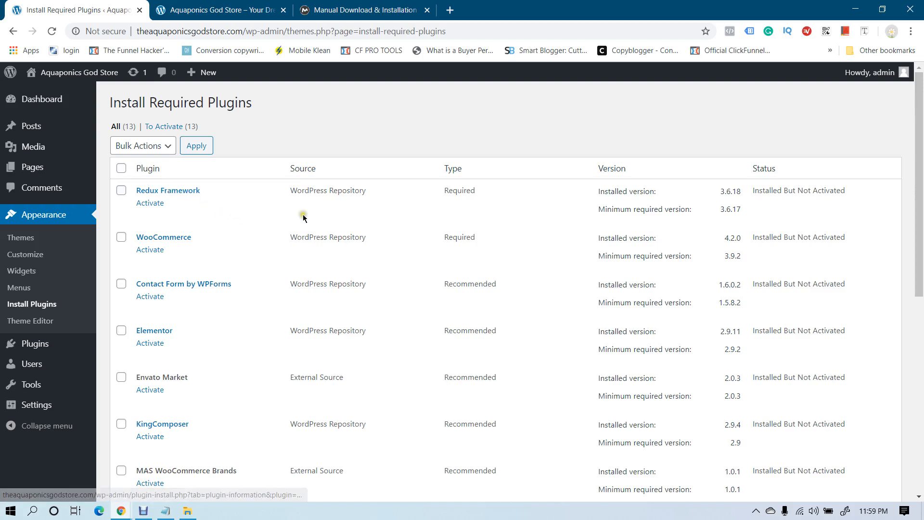
{"action": "scroll", "coordinate": [456, 239], "scroll_direction": "down", "scroll_amount": 3}
{"action": "scroll", "coordinate": [456, 238], "scroll_direction": "up", "scroll_amount": 3}
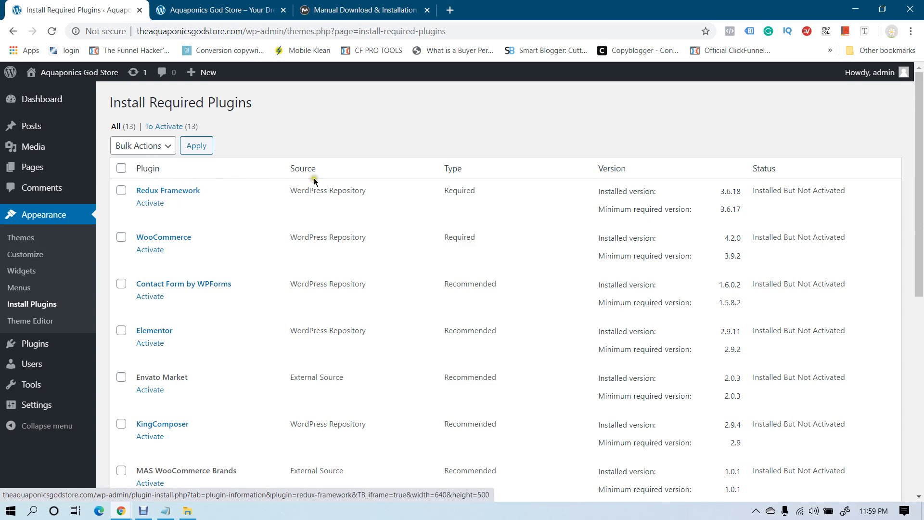
{"action": "scroll", "coordinate": [390, 239], "scroll_direction": "down", "scroll_amount": 8}
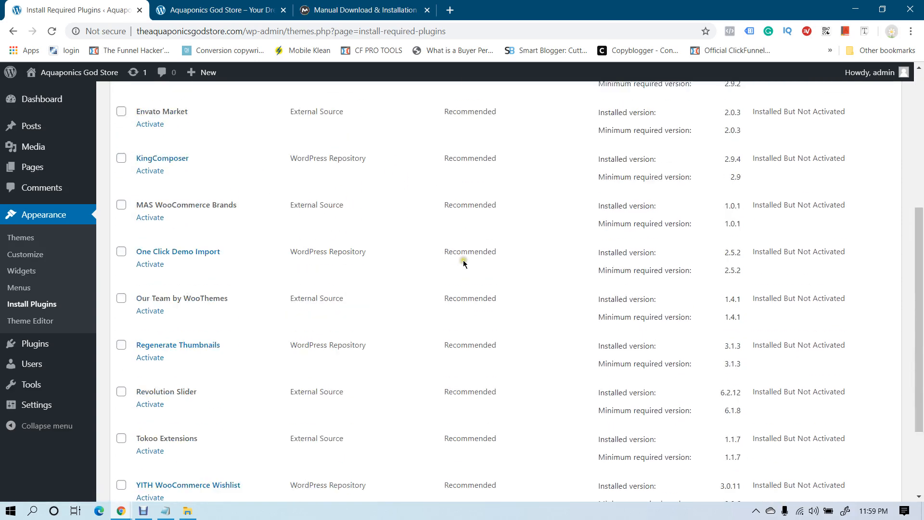
{"action": "scroll", "coordinate": [471, 265], "scroll_direction": "up", "scroll_amount": 8}
Select all the listed plugins and apply the bulk Activate action to them
{"action": "left_click", "coordinate": [121, 168]}
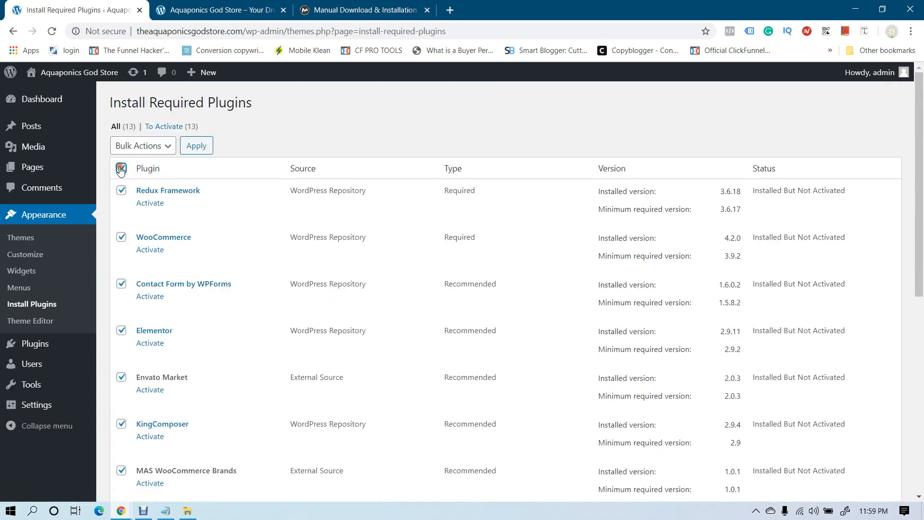
{"action": "scroll", "coordinate": [208, 222], "scroll_direction": "down", "scroll_amount": 8}
{"action": "scroll", "coordinate": [193, 190], "scroll_direction": "up", "scroll_amount": 8}
{"action": "left_click", "coordinate": [142, 145]}
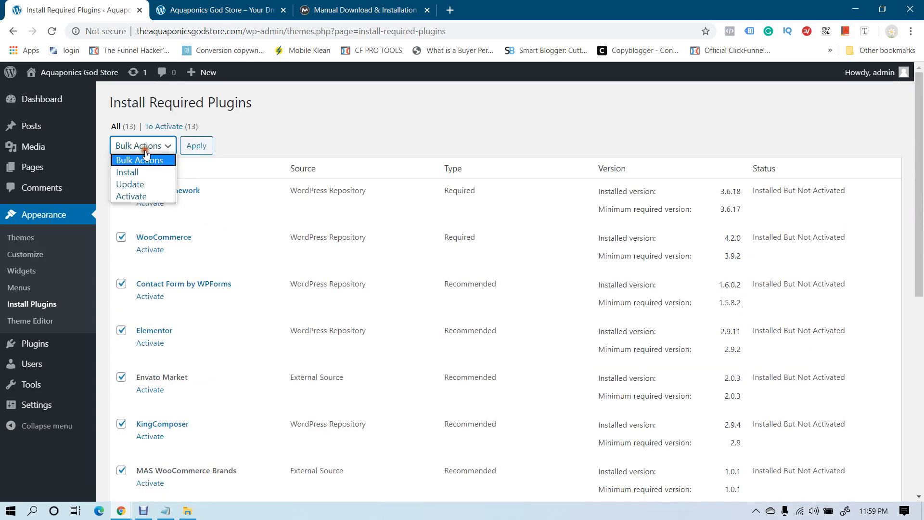
{"action": "left_click", "coordinate": [137, 195]}
{"action": "left_click", "coordinate": [201, 146]}
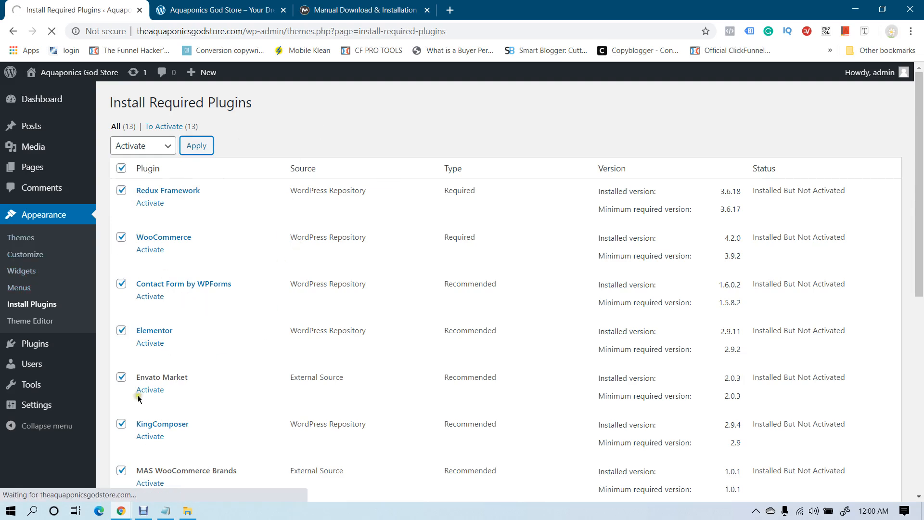
Look over the Coders Heaven IT videos on YouTube in the incognito window, and return to WordPress to check the plugin activation
{"action": "mouse_move", "coordinate": [121, 510]}
{"action": "left_click", "coordinate": [168, 456]}
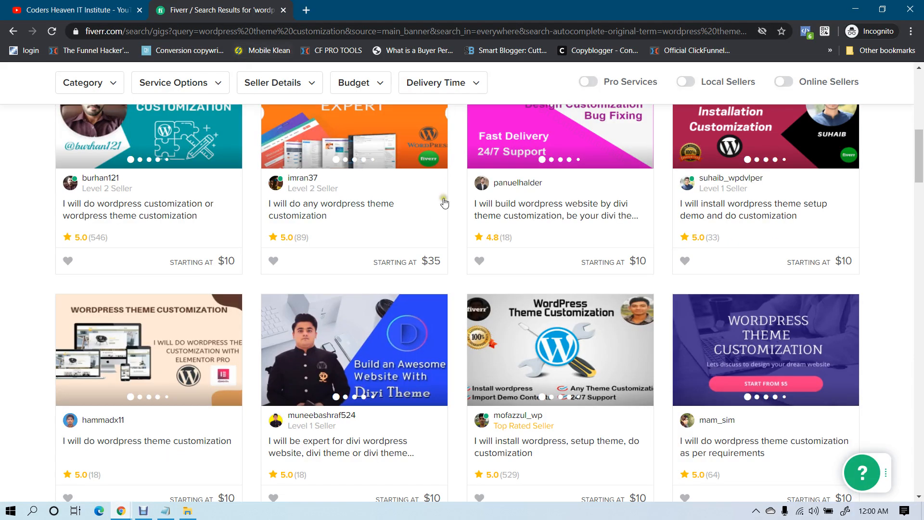
{"action": "key", "text": "ctrl+shift+Tab"}
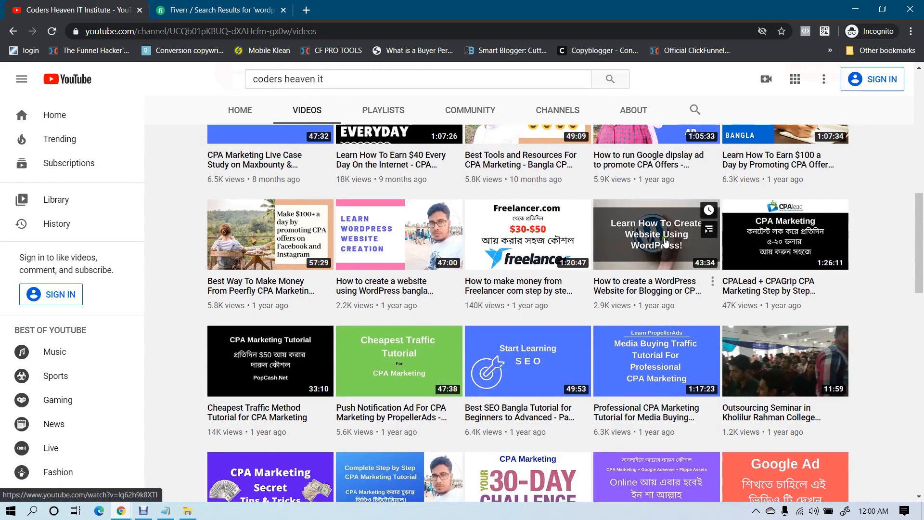
{"action": "scroll", "coordinate": [661, 246], "scroll_direction": "up", "scroll_amount": 9}
{"action": "scroll", "coordinate": [666, 240], "scroll_direction": "down", "scroll_amount": 9}
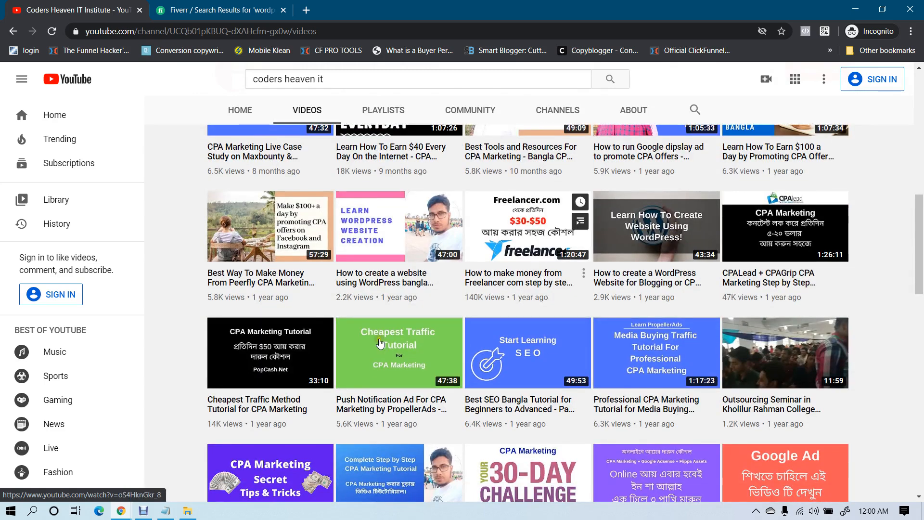
{"action": "left_click", "coordinate": [123, 510]}
{"action": "left_click", "coordinate": [75, 473]}
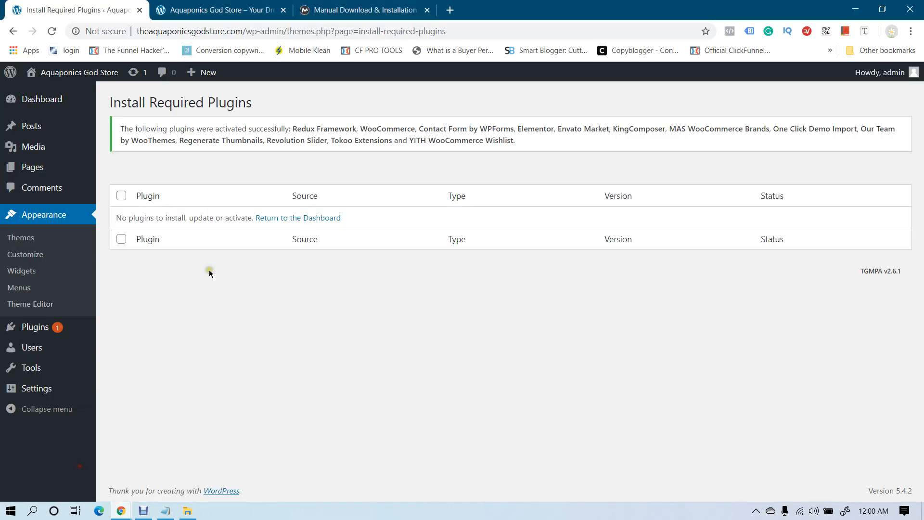
Switch to the incognito window and browse the older Coders Heaven IT videos on CPA marketing, Fiverr, Shopify dropshipping and T-shirt selling
{"action": "left_click", "coordinate": [121, 510]}
{"action": "left_click", "coordinate": [213, 462]}
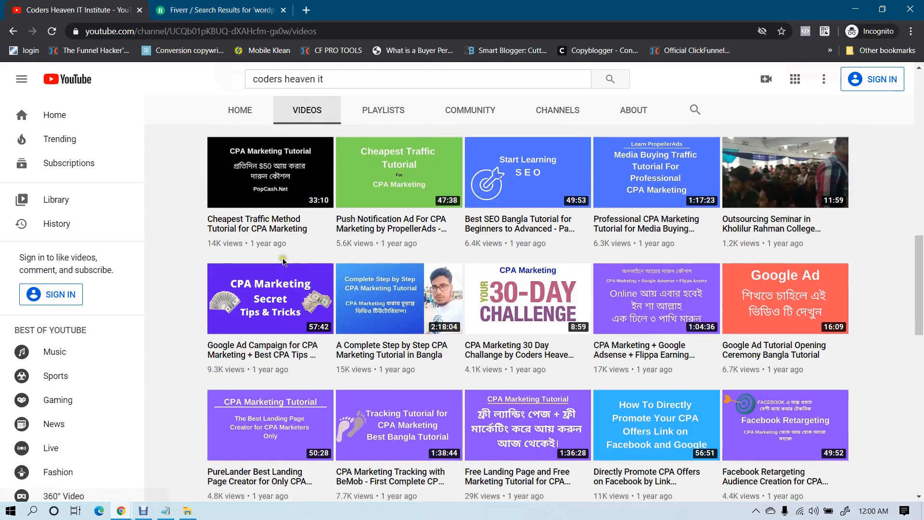
{"action": "scroll", "coordinate": [289, 233], "scroll_direction": "down", "scroll_amount": 6}
{"action": "scroll", "coordinate": [190, 277], "scroll_direction": "down", "scroll_amount": 6}
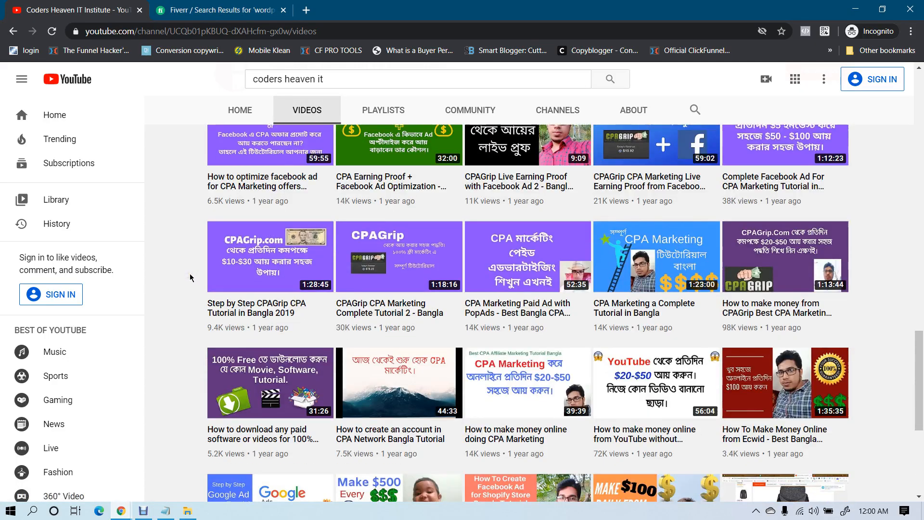
{"action": "scroll", "coordinate": [190, 277], "scroll_direction": "down", "scroll_amount": 5}
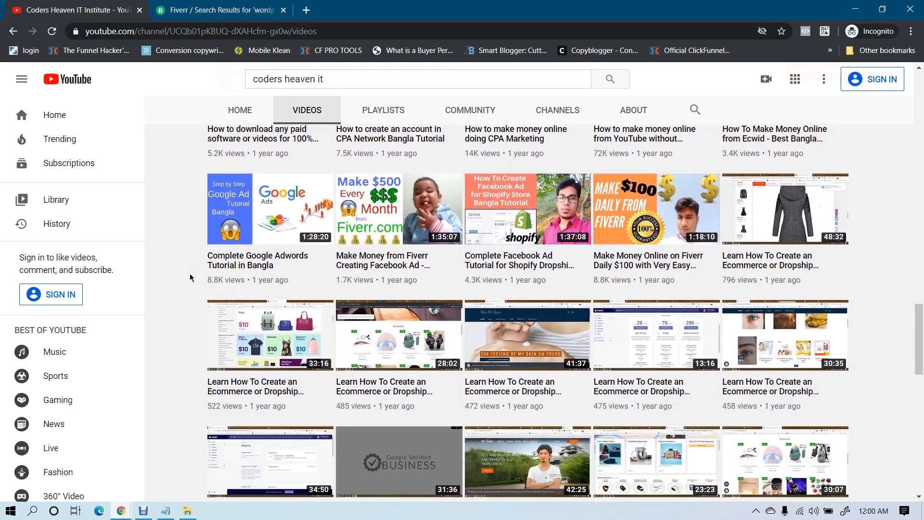
{"action": "scroll", "coordinate": [206, 267], "scroll_direction": "down", "scroll_amount": 11}
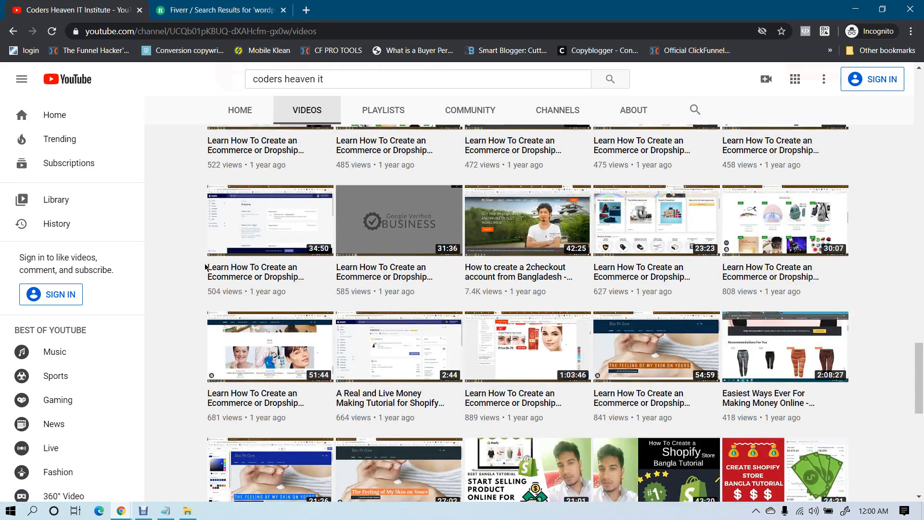
{"action": "scroll", "coordinate": [206, 267], "scroll_direction": "down", "scroll_amount": 8}
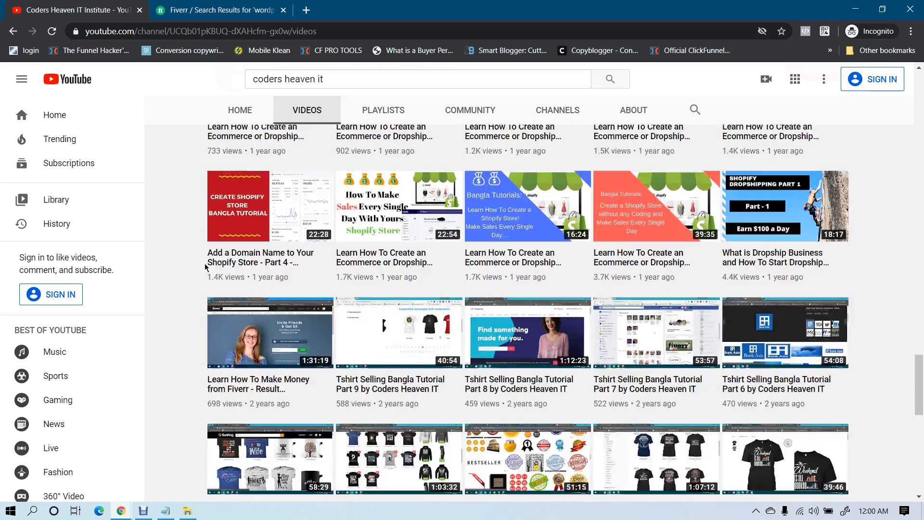
{"action": "scroll", "coordinate": [206, 267], "scroll_direction": "up", "scroll_amount": 4}
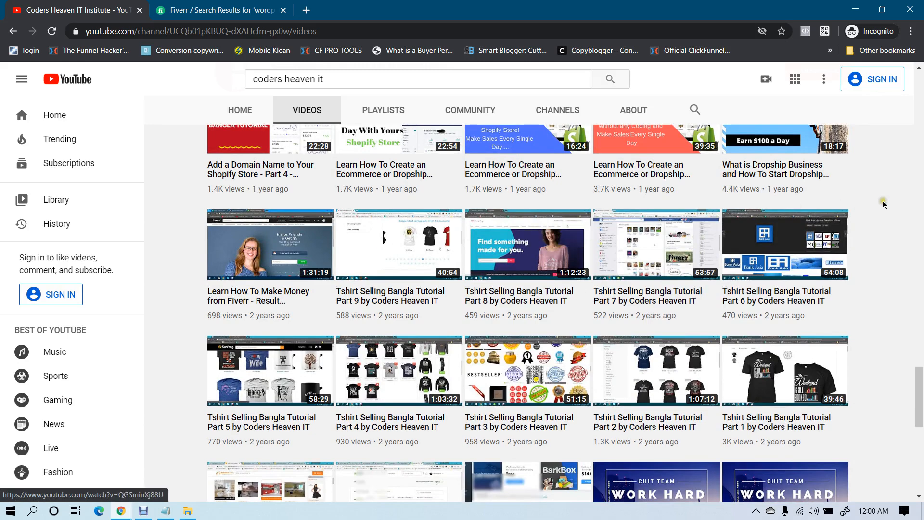
{"action": "scroll", "coordinate": [887, 204], "scroll_direction": "up", "scroll_amount": 1}
{"action": "scroll", "coordinate": [888, 204], "scroll_direction": "up", "scroll_amount": 1}
{"action": "scroll", "coordinate": [459, 226], "scroll_direction": "up", "scroll_amount": 4}
{"action": "scroll", "coordinate": [572, 265], "scroll_direction": "up", "scroll_amount": 3}
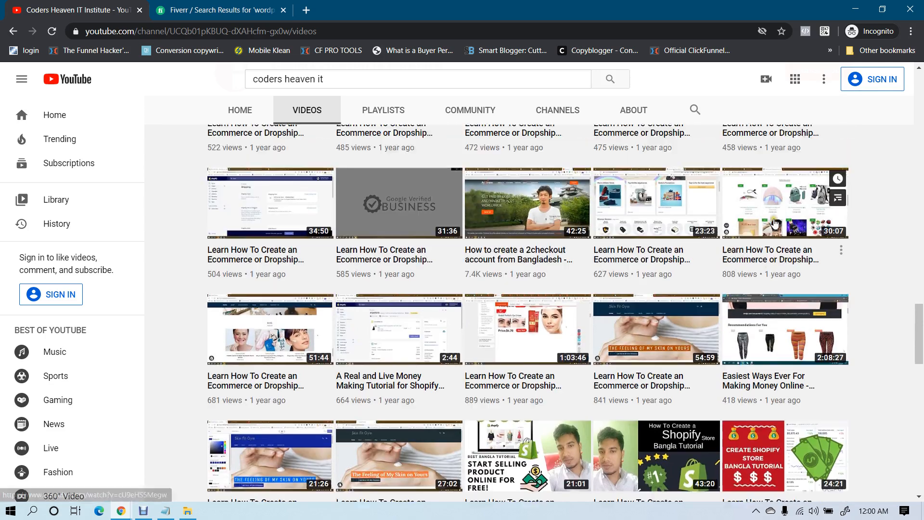
{"action": "scroll", "coordinate": [855, 225], "scroll_direction": "up", "scroll_amount": 3}
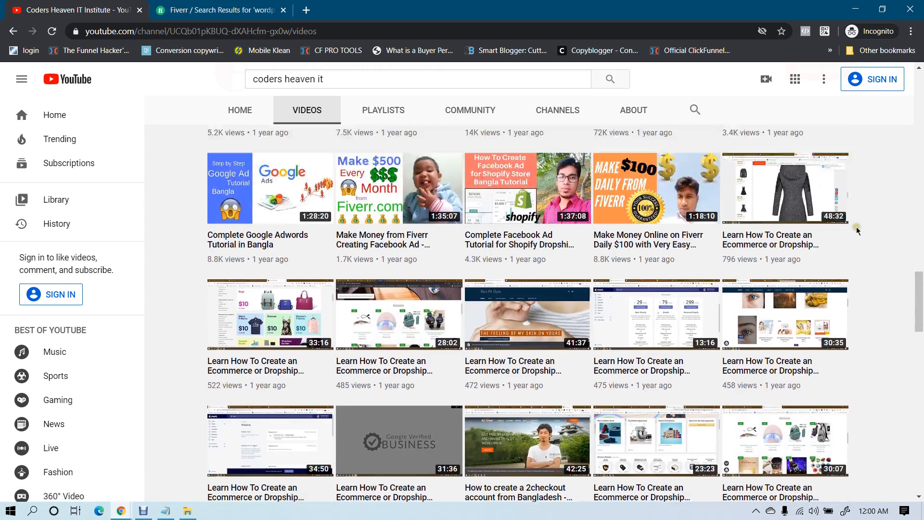
{"action": "scroll", "coordinate": [647, 341], "scroll_direction": "up", "scroll_amount": 2}
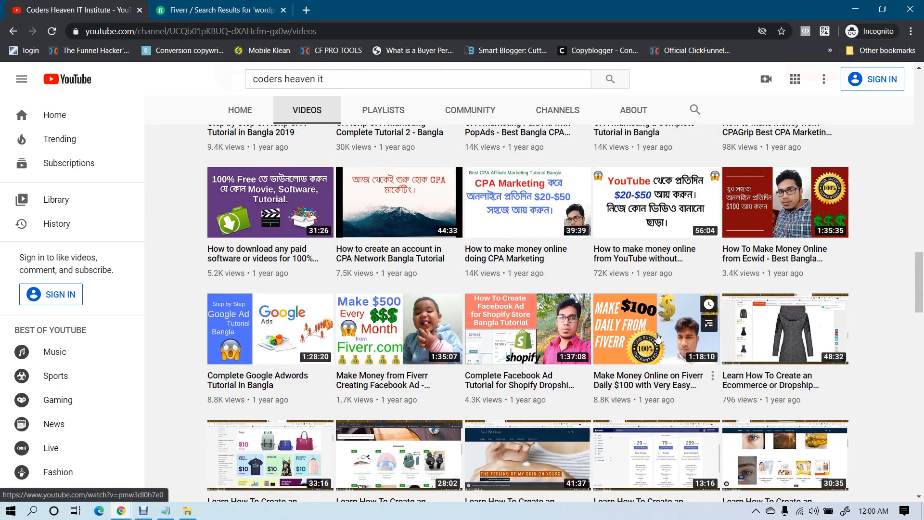
{"action": "scroll", "coordinate": [432, 307], "scroll_direction": "down", "scroll_amount": 7}
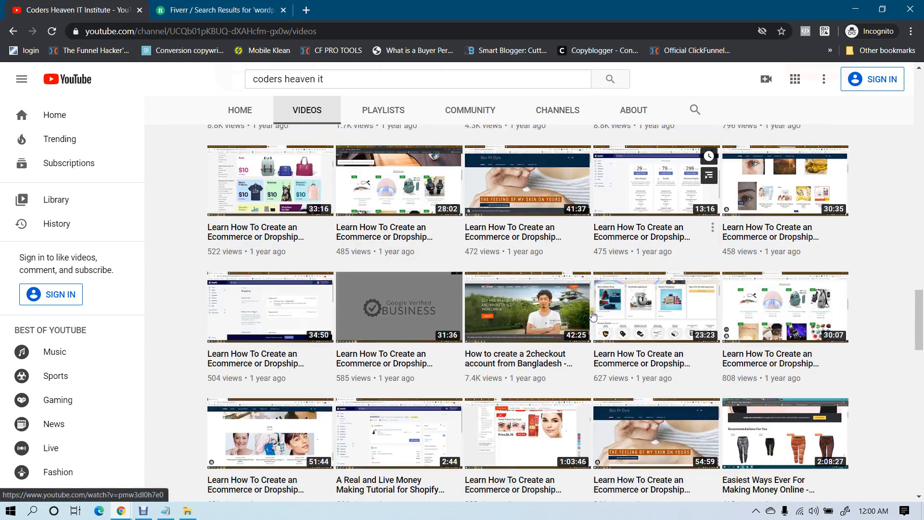
{"action": "scroll", "coordinate": [432, 306], "scroll_direction": "down", "scroll_amount": 9}
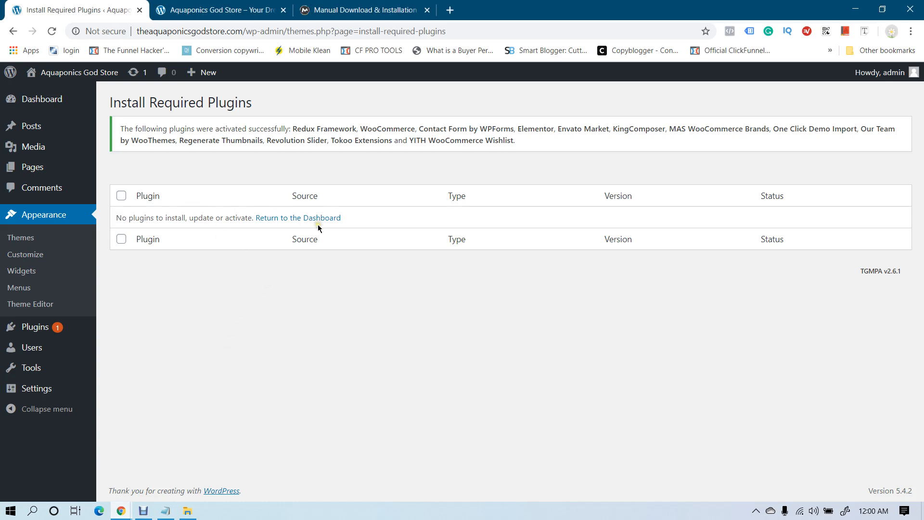
Return to WordPress, go past the Elementor welcome page to the admin Dashboard, and look over its contents
{"action": "left_click", "coordinate": [285, 220]}
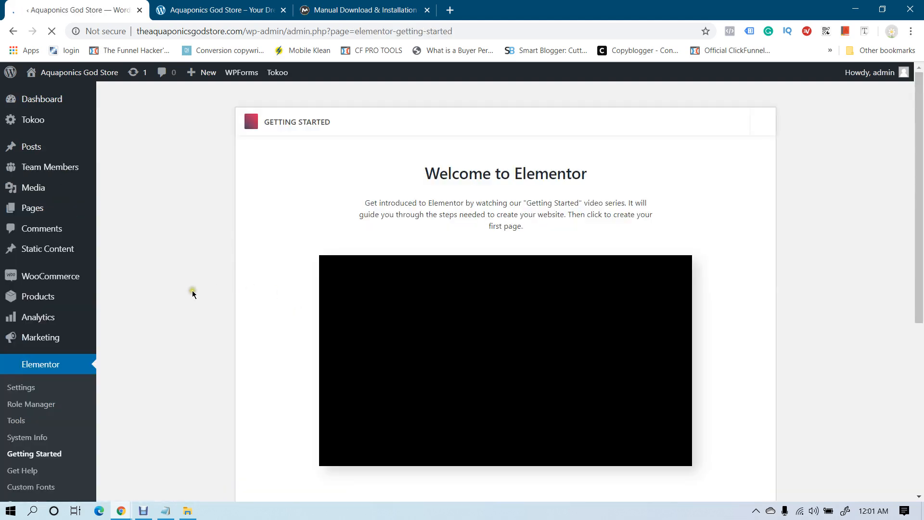
{"action": "scroll", "coordinate": [192, 291], "scroll_direction": "down", "scroll_amount": 3}
{"action": "scroll", "coordinate": [189, 297], "scroll_direction": "up", "scroll_amount": 3}
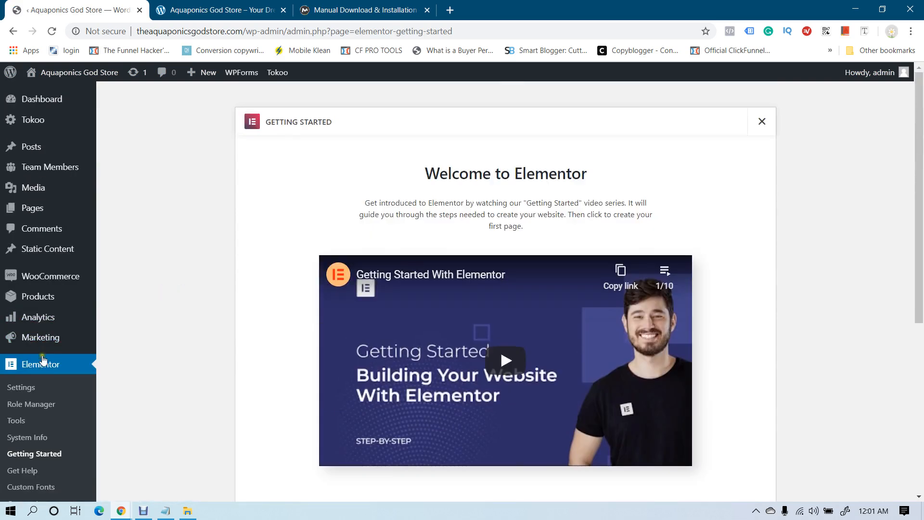
{"action": "left_click", "coordinate": [25, 90]}
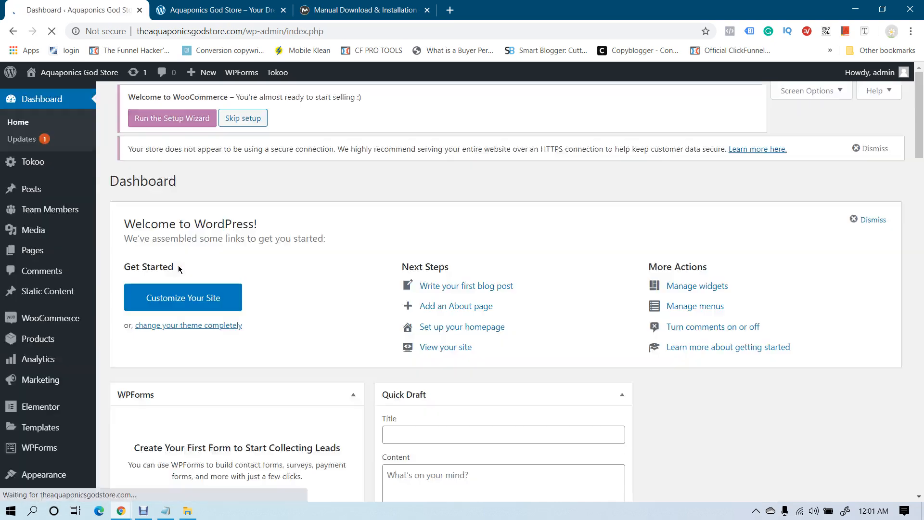
{"action": "scroll", "coordinate": [319, 264], "scroll_direction": "down", "scroll_amount": 1}
{"action": "scroll", "coordinate": [382, 270], "scroll_direction": "down", "scroll_amount": 8}
{"action": "scroll", "coordinate": [382, 271], "scroll_direction": "up", "scroll_amount": 10}
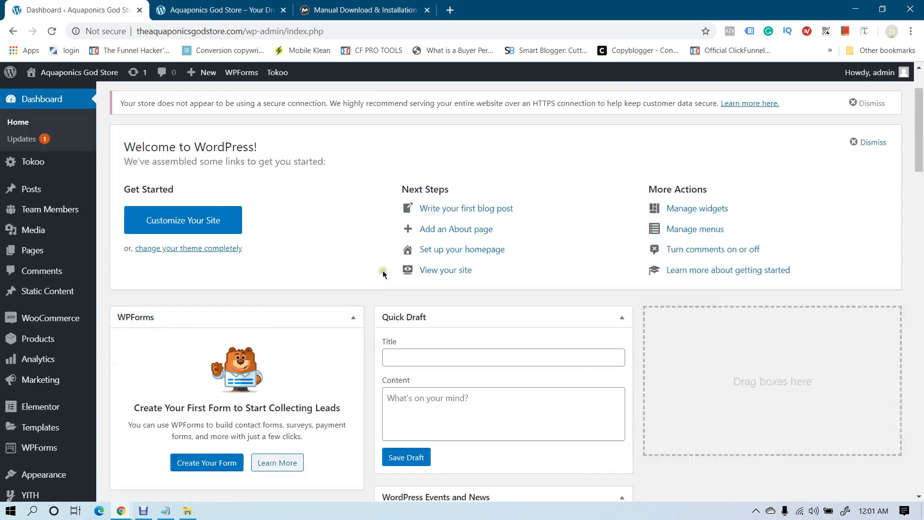
Check the Aquaponics God Store front page with the Tokoo theme and return to the admin Dashboard
{"action": "left_click", "coordinate": [224, 7]}
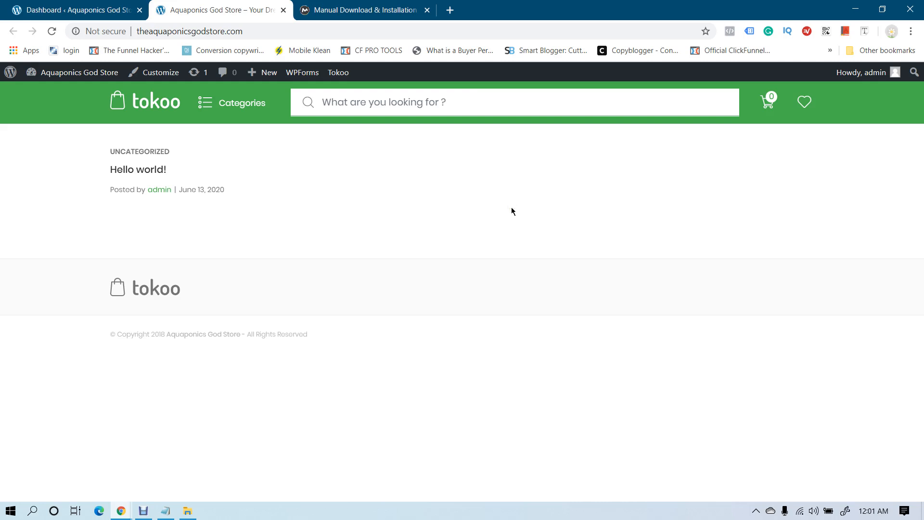
{"action": "left_click", "coordinate": [77, 9]}
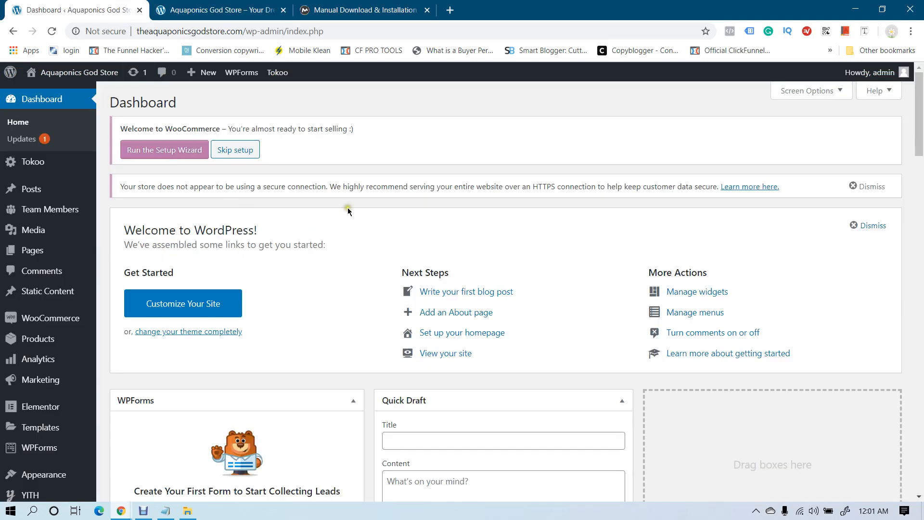
{"action": "left_click", "coordinate": [192, 9]}
{"action": "left_click", "coordinate": [84, 9]}
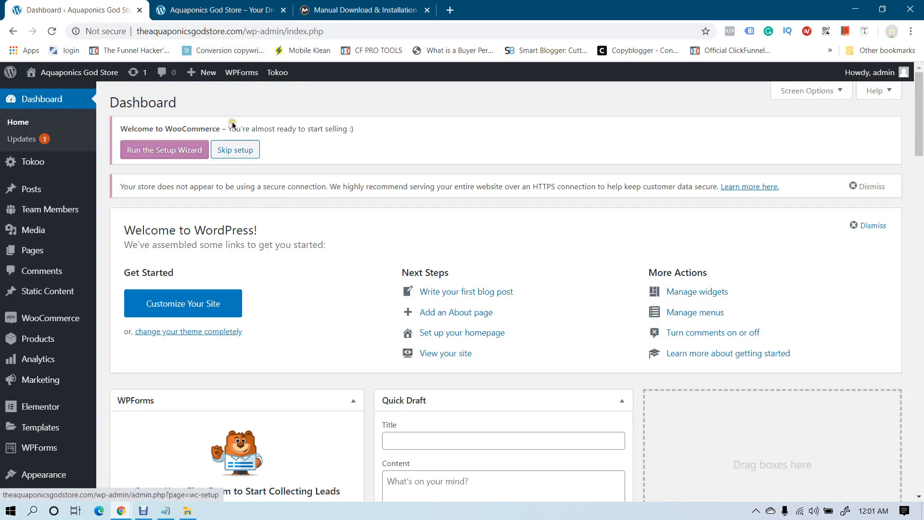
Start the WooCommerce setup wizard, accept the new setup experience, and fill in the store's address, city and post code from the Chittagong saved entry
{"action": "left_click", "coordinate": [162, 152]}
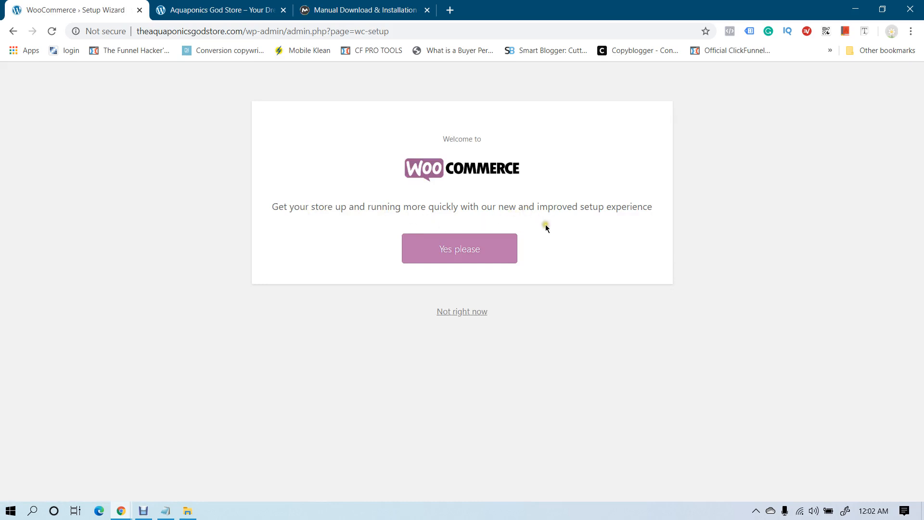
{"action": "left_click", "coordinate": [455, 255]}
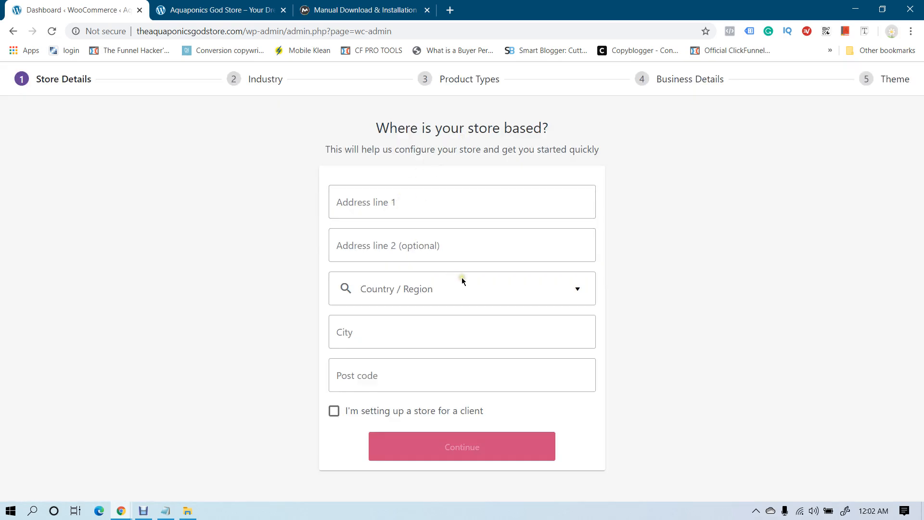
{"action": "left_click", "coordinate": [398, 201]}
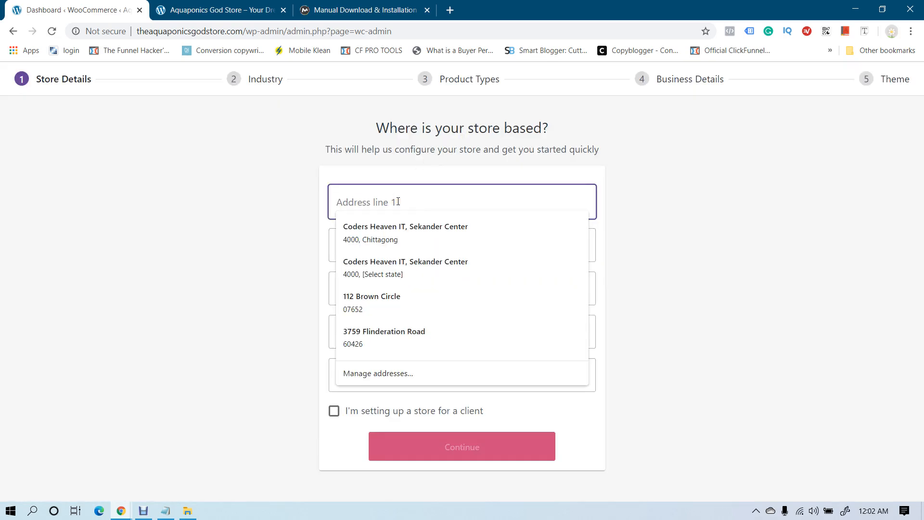
{"action": "left_click", "coordinate": [398, 236]}
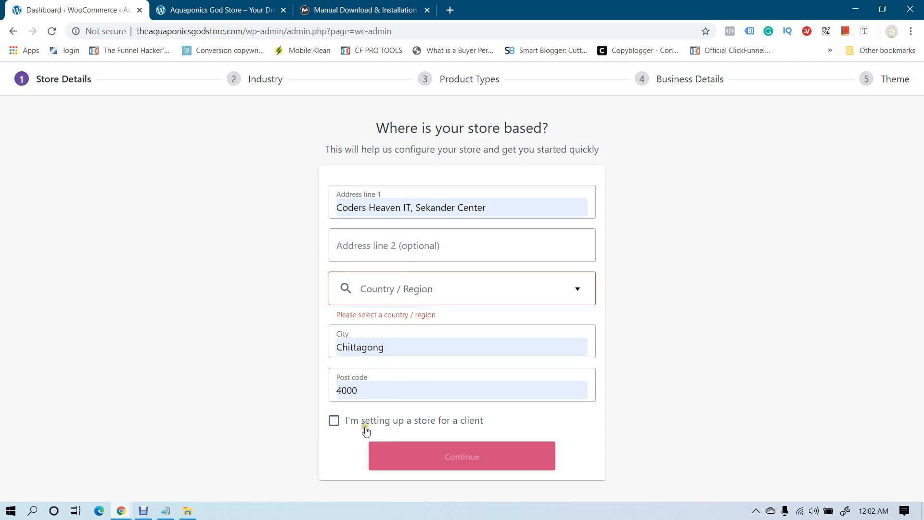
Set the store's country / region to Bangladesh -- Chattogram
{"action": "left_click", "coordinate": [417, 290]}
{"action": "scroll", "coordinate": [407, 373], "scroll_direction": "down", "scroll_amount": 4}
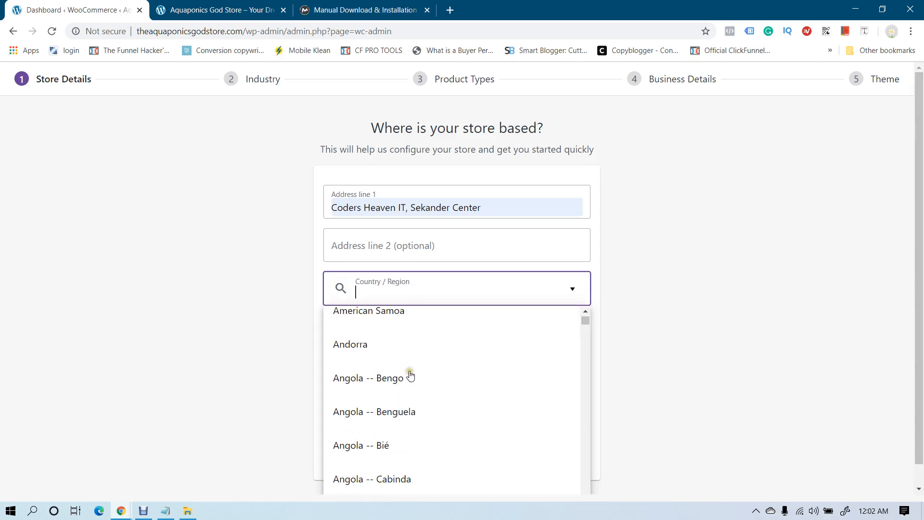
{"action": "scroll", "coordinate": [410, 376], "scroll_direction": "down", "scroll_amount": 20}
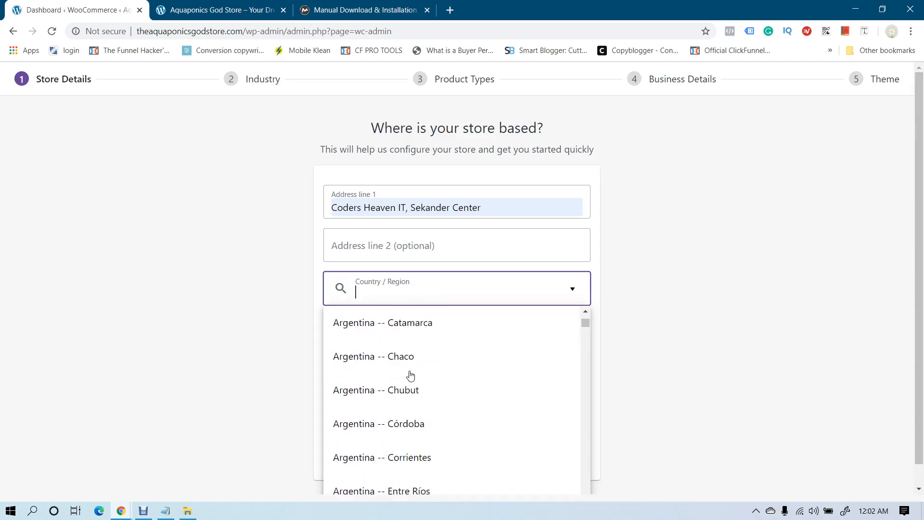
{"action": "scroll", "coordinate": [410, 376], "scroll_direction": "down", "scroll_amount": 12}
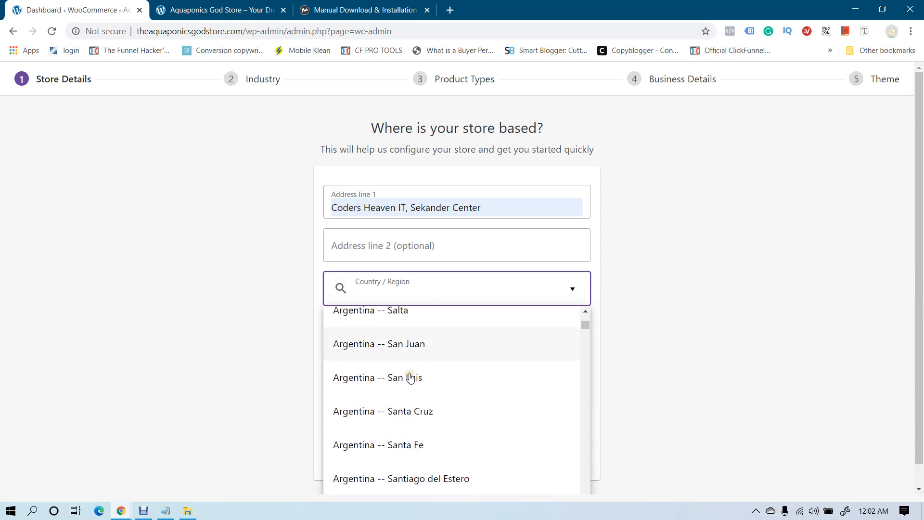
{"action": "scroll", "coordinate": [410, 378], "scroll_direction": "down", "scroll_amount": 12}
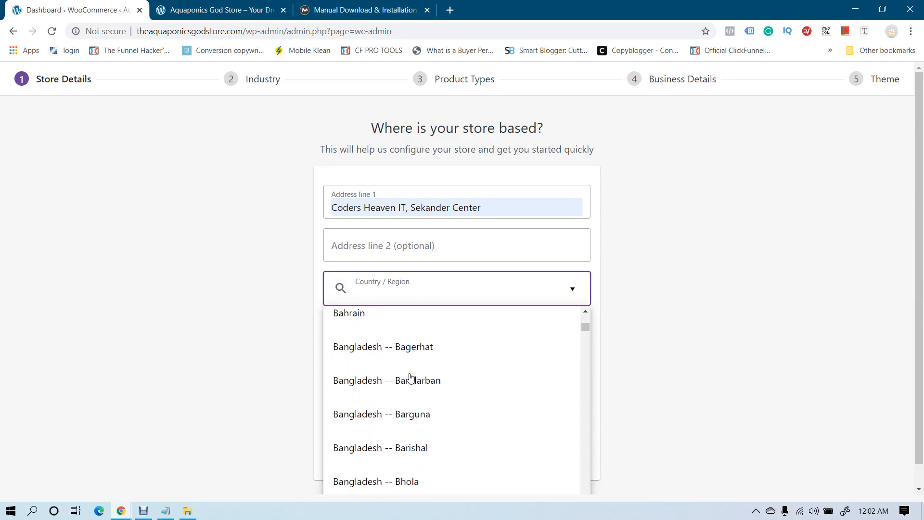
{"action": "scroll", "coordinate": [410, 377], "scroll_direction": "down", "scroll_amount": 5}
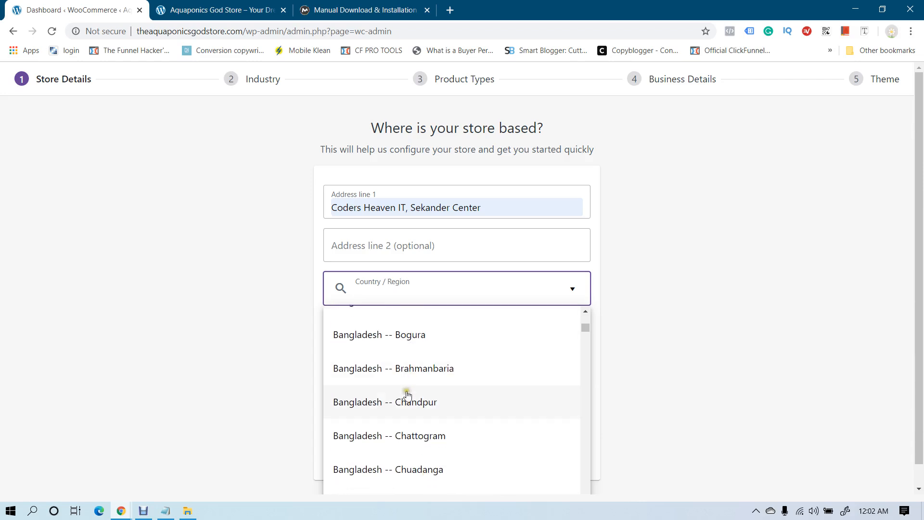
{"action": "scroll", "coordinate": [409, 401], "scroll_direction": "down", "scroll_amount": 1}
{"action": "left_click", "coordinate": [405, 377]}
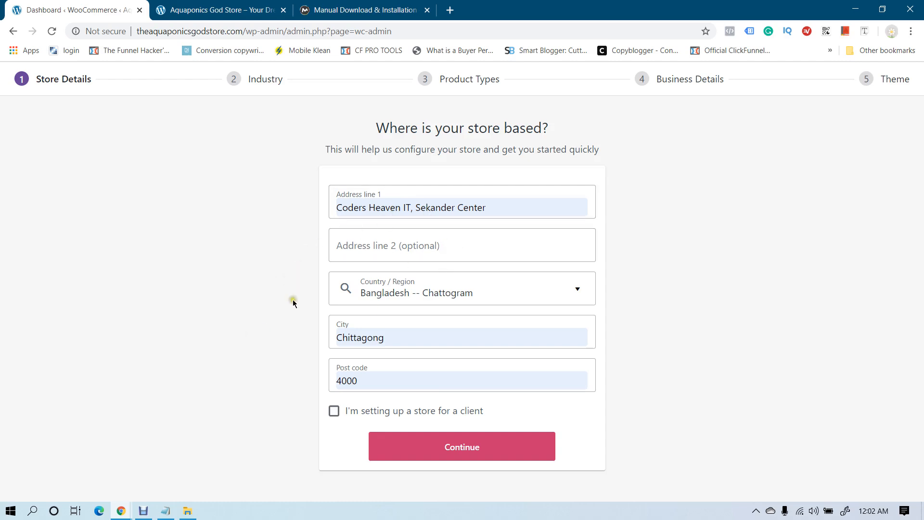
Submit the store details without opting in to WooCommerce usage tracking, and proceed to the industry question
{"action": "left_click", "coordinate": [463, 453]}
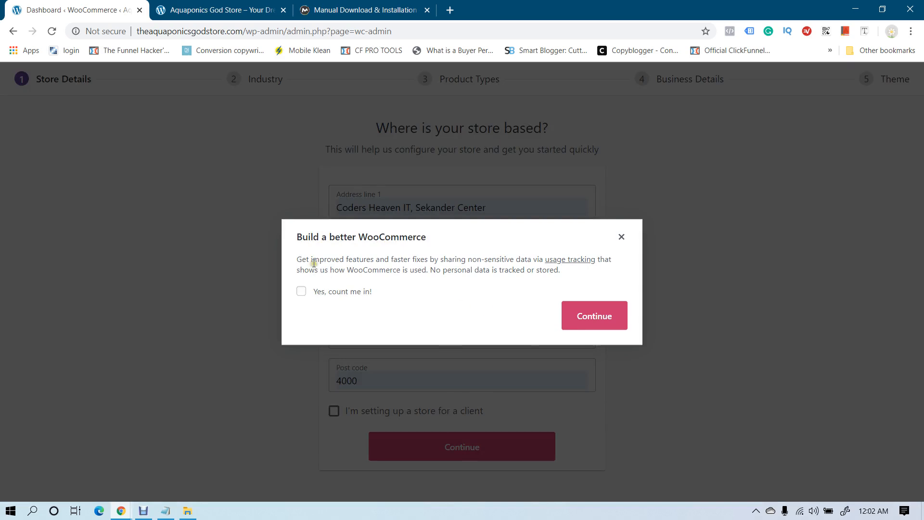
{"action": "left_click", "coordinate": [584, 319]}
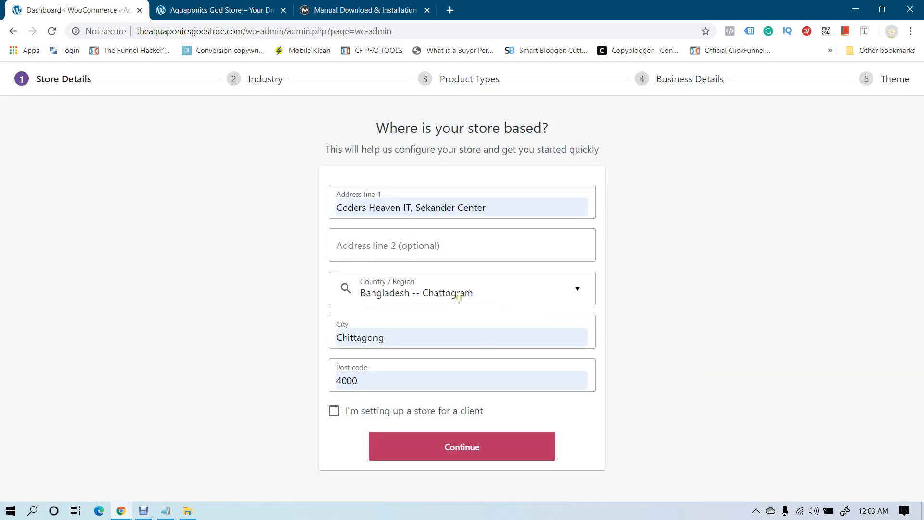
{"action": "left_click", "coordinate": [458, 443]}
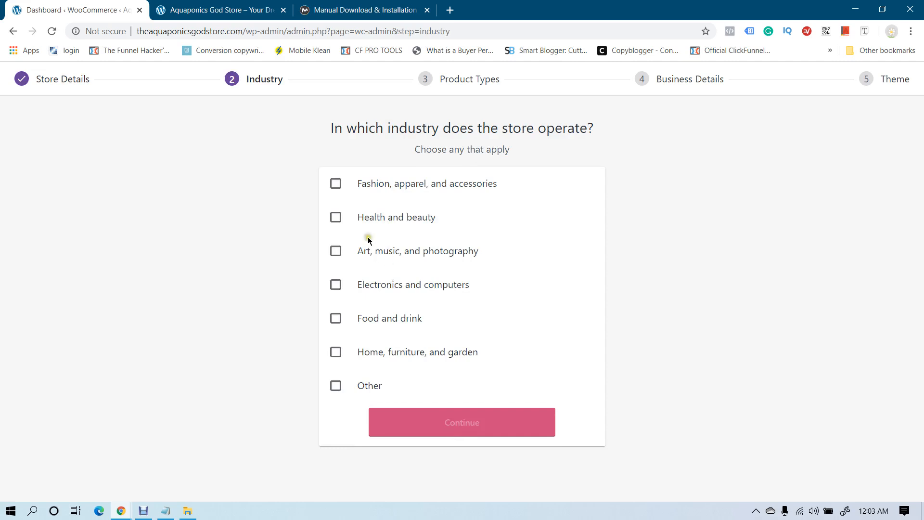
Choose every listed industry except Other for the store, from fashion to home, furniture and garden, and continue to the product types
{"action": "left_click", "coordinate": [337, 186]}
{"action": "left_click", "coordinate": [338, 250]}
{"action": "left_click", "coordinate": [336, 285]}
{"action": "left_click", "coordinate": [337, 319]}
{"action": "left_click", "coordinate": [337, 353]}
{"action": "left_click", "coordinate": [337, 386]}
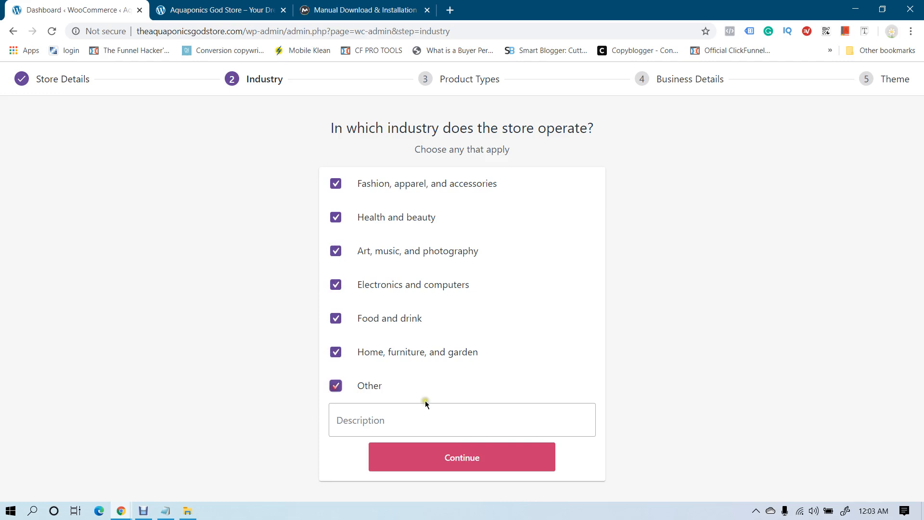
{"action": "left_click", "coordinate": [336, 386]}
{"action": "left_click", "coordinate": [460, 422]}
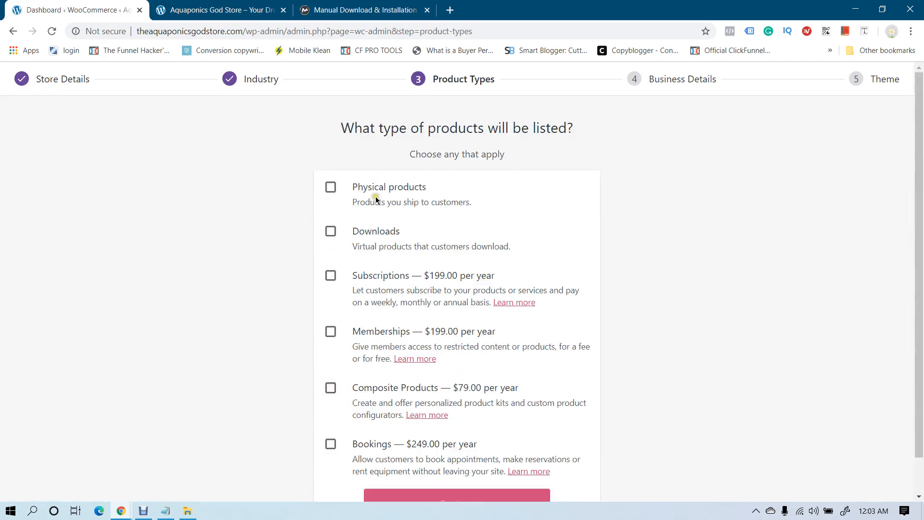
Choose only Physical products as the product type and continue to the business details
{"action": "scroll", "coordinate": [373, 188], "scroll_direction": "down", "scroll_amount": 1}
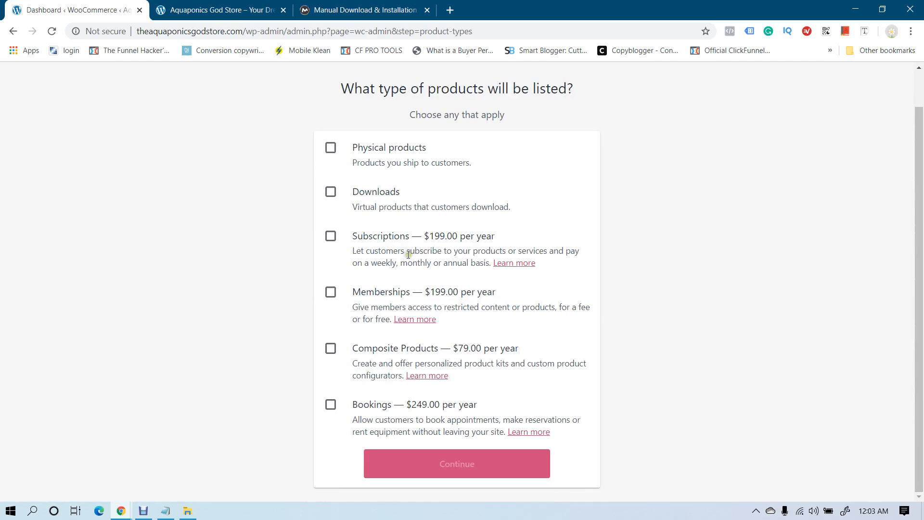
{"action": "left_click", "coordinate": [331, 148]}
{"action": "left_click", "coordinate": [457, 463]}
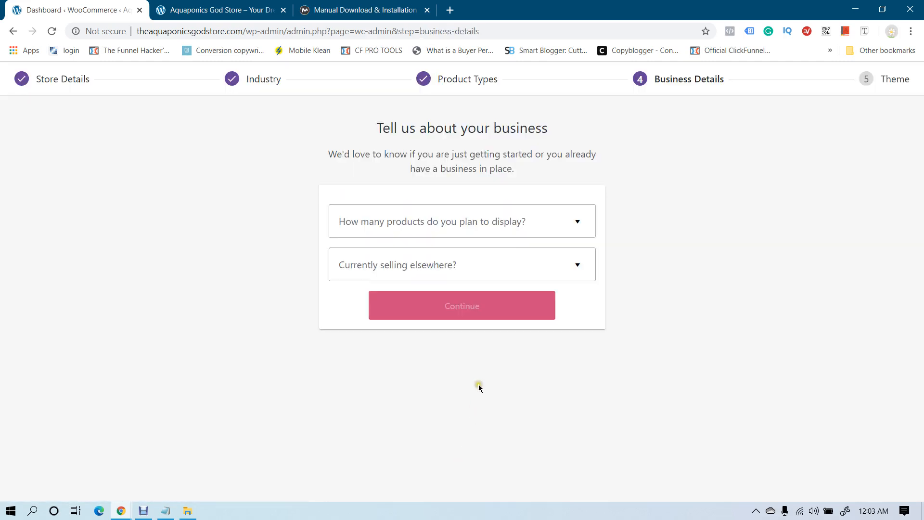
Set the number of products planned for display to 101 - 1,000
{"action": "left_click", "coordinate": [481, 223]}
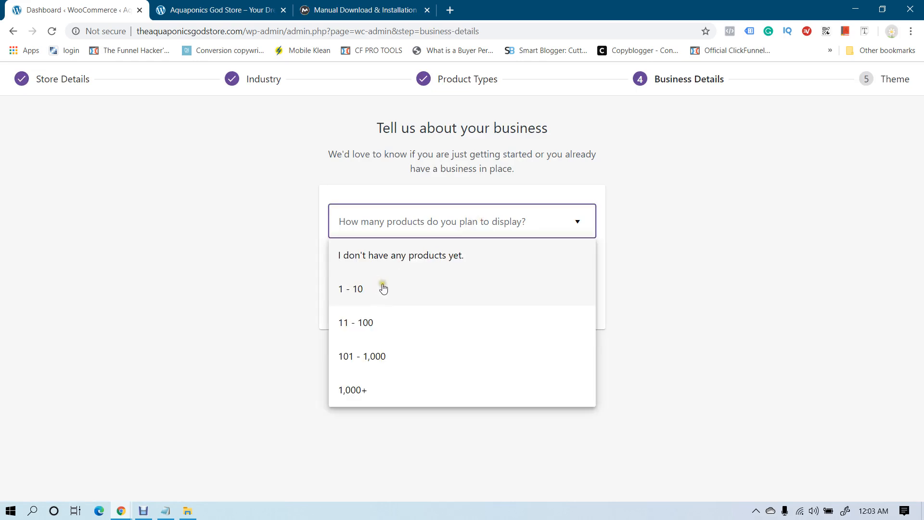
{"action": "left_click", "coordinate": [376, 359]}
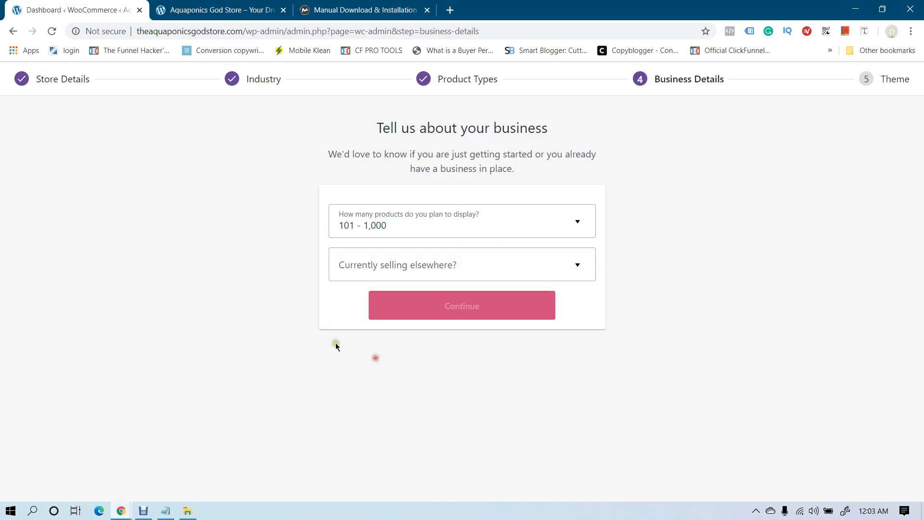
Set the answer to whether the store is currently selling elsewhere to No
{"action": "left_click", "coordinate": [450, 265]}
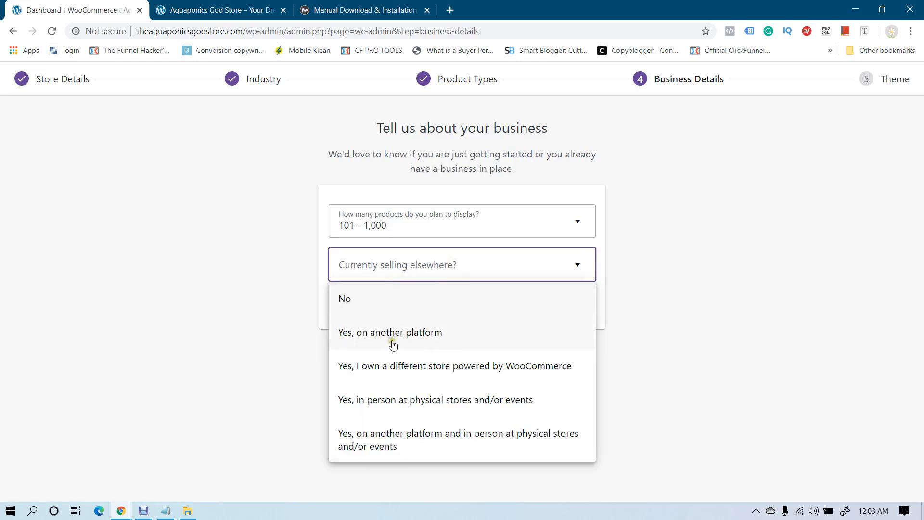
{"action": "left_click", "coordinate": [380, 300]}
{"action": "left_click", "coordinate": [398, 268]}
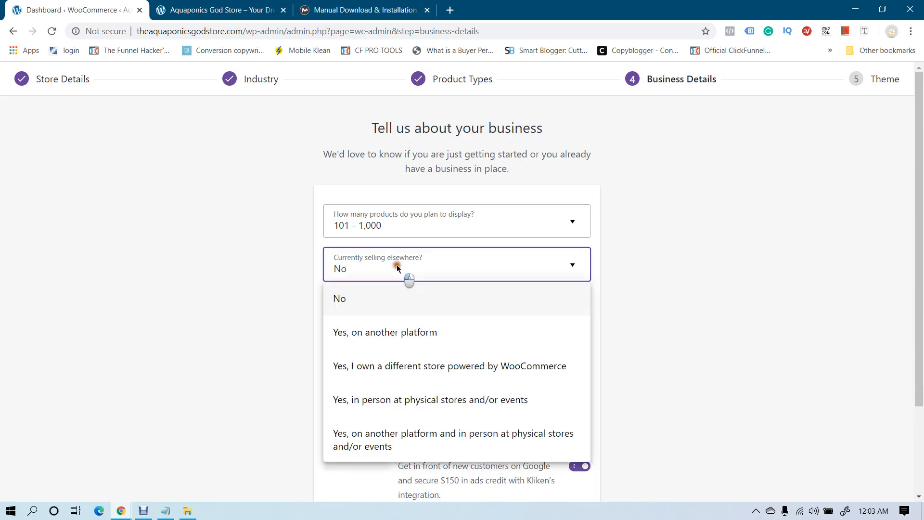
{"action": "left_click", "coordinate": [399, 332]}
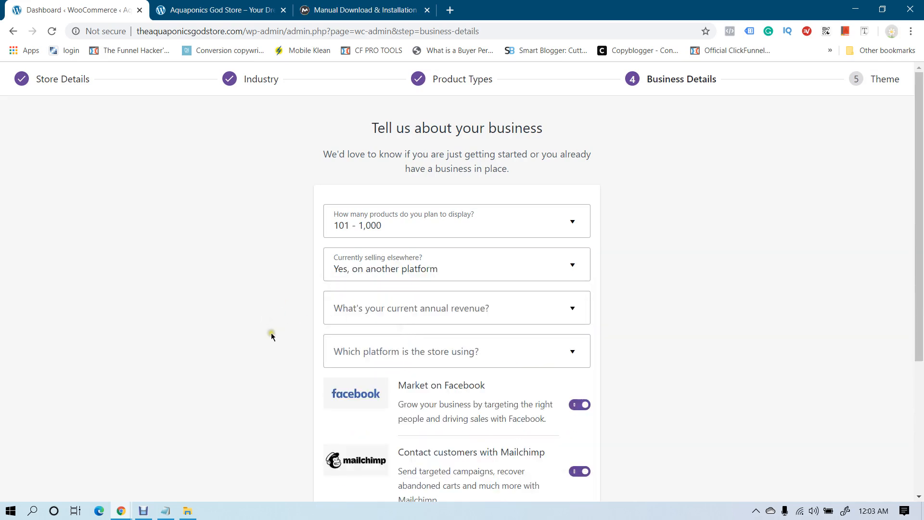
{"action": "left_click", "coordinate": [397, 274]}
{"action": "left_click", "coordinate": [383, 298]}
Submit the business details, keeping the Facebook, Mailchimp and Google Ads extensions enabled for installation
{"action": "scroll", "coordinate": [255, 325], "scroll_direction": "down", "scroll_amount": 2}
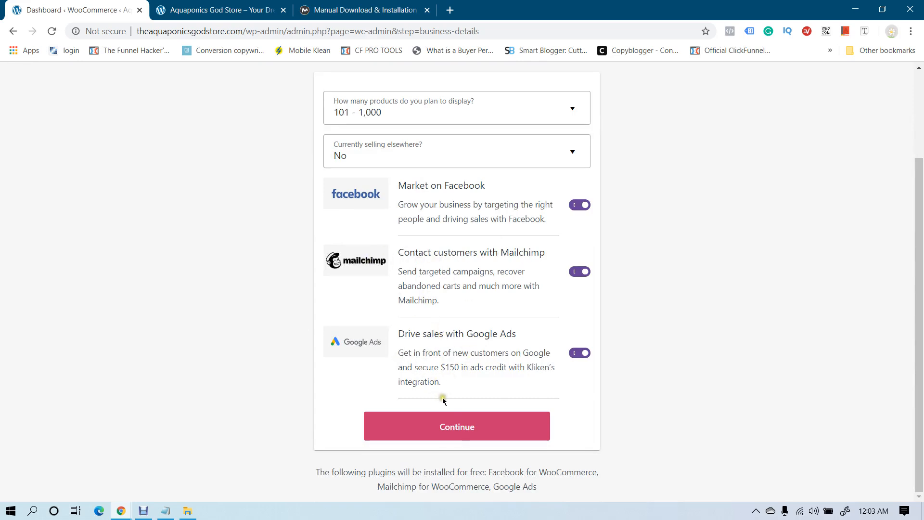
{"action": "left_click_drag", "start_coordinate": [440, 367], "coordinate": [468, 369]}
{"action": "left_click", "coordinate": [469, 370]}
{"action": "left_click", "coordinate": [465, 438]}
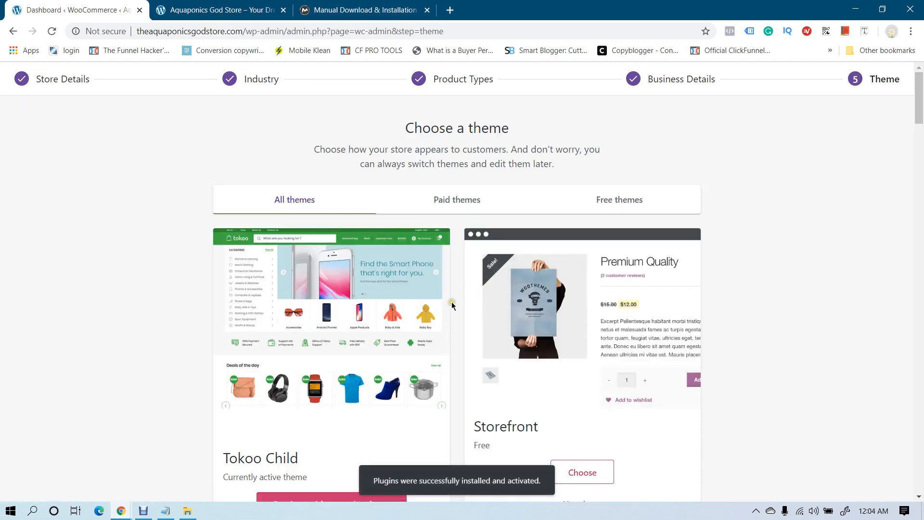
Look through the offered themes and continue with the active Tokoo Child theme
{"action": "scroll", "coordinate": [452, 305], "scroll_direction": "down", "scroll_amount": 7}
{"action": "scroll", "coordinate": [452, 305], "scroll_direction": "up", "scroll_amount": 5}
{"action": "scroll", "coordinate": [291, 338], "scroll_direction": "down", "scroll_amount": 1}
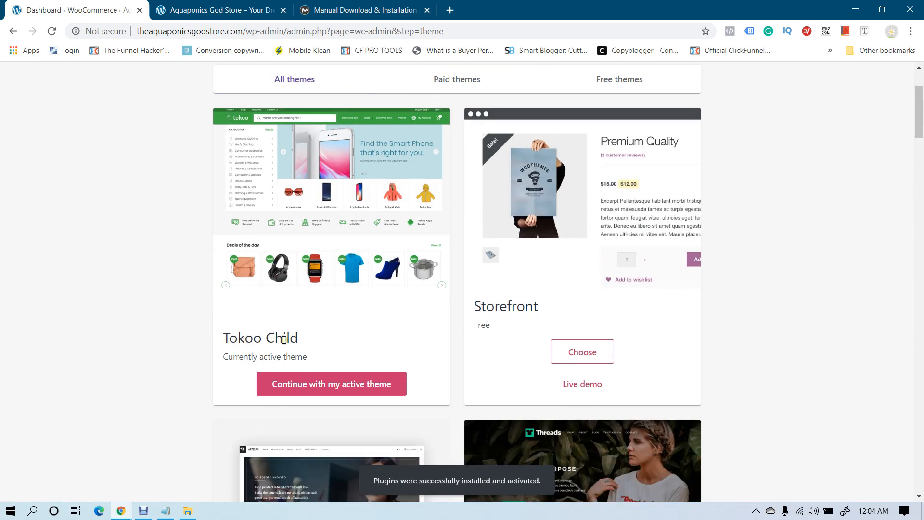
{"action": "left_click", "coordinate": [324, 390]}
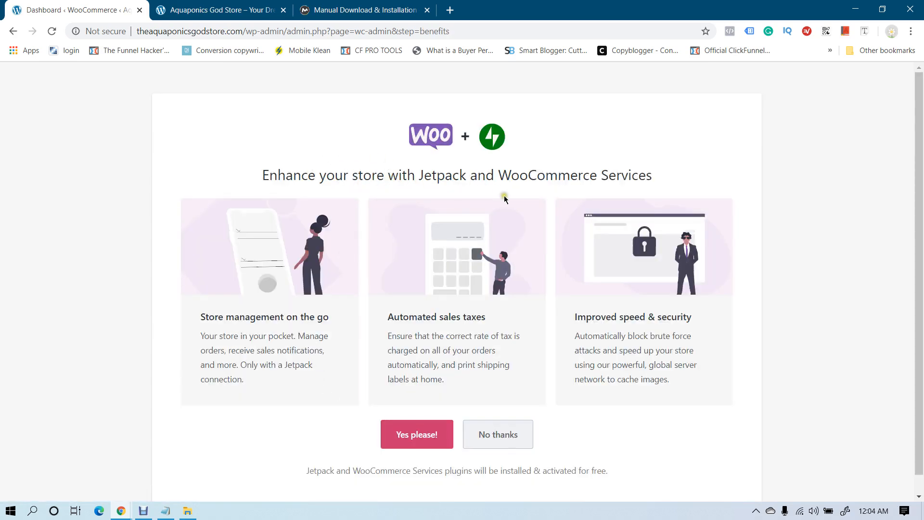
Decline the Jetpack and WooCommerce Services offer and dismiss the setup completion message
{"action": "scroll", "coordinate": [499, 195], "scroll_direction": "down", "scroll_amount": 1}
{"action": "left_click", "coordinate": [498, 418]}
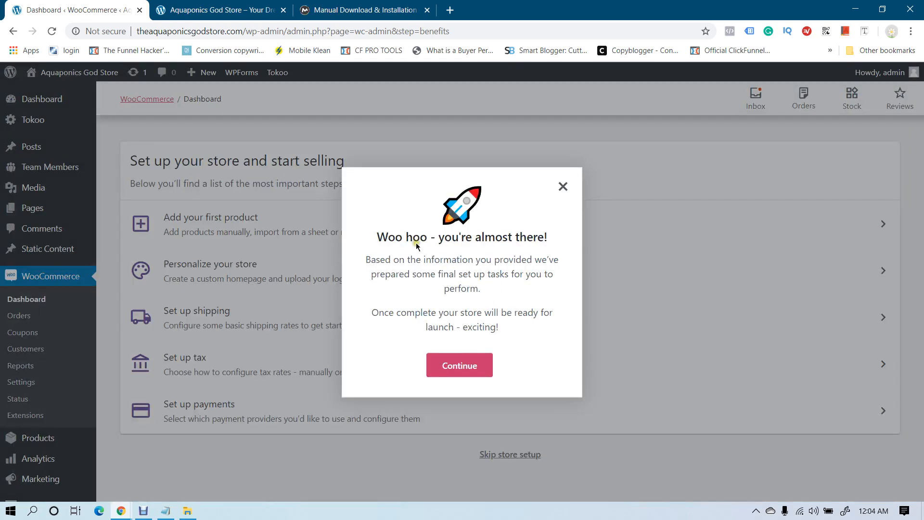
{"action": "left_click", "coordinate": [461, 365]}
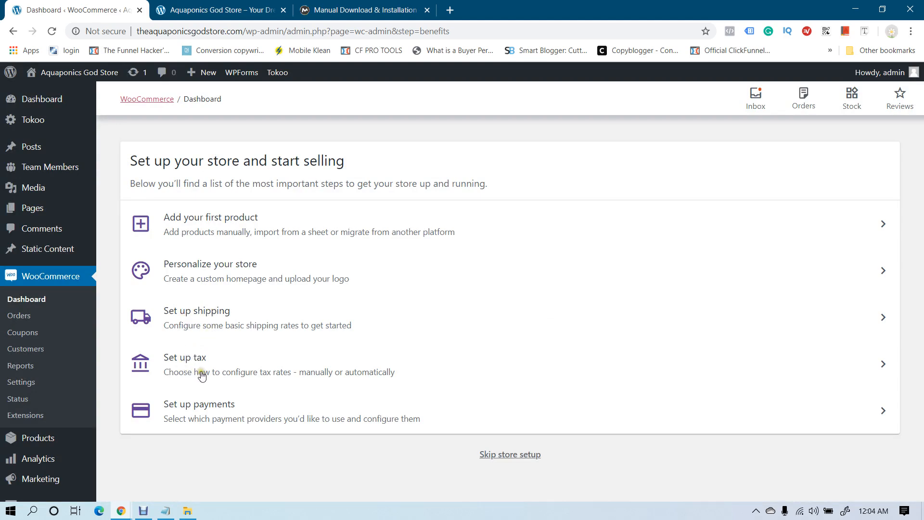
Check the store's public homepage, reload it, and return to the WooCommerce setup task list
{"action": "left_click", "coordinate": [186, 363]}
{"action": "left_click", "coordinate": [224, 411]}
{"action": "left_click", "coordinate": [212, 10]}
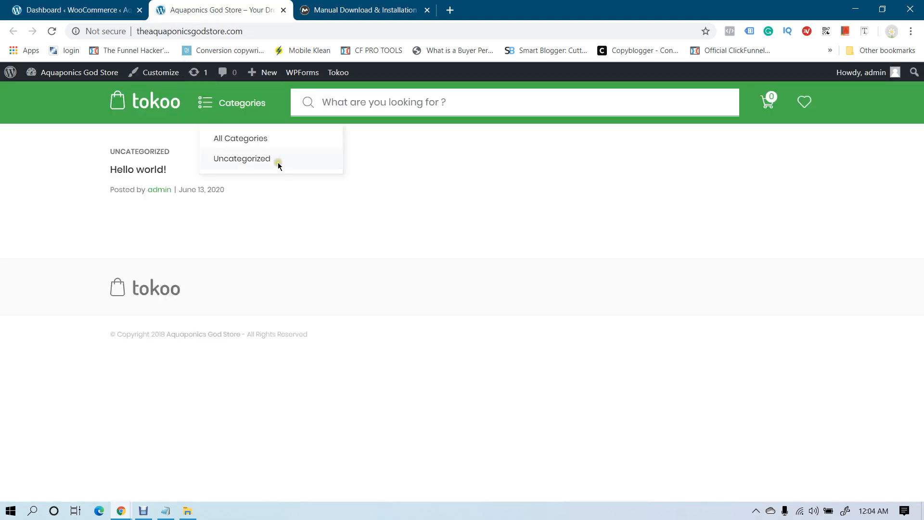
{"action": "left_click", "coordinate": [79, 10]}
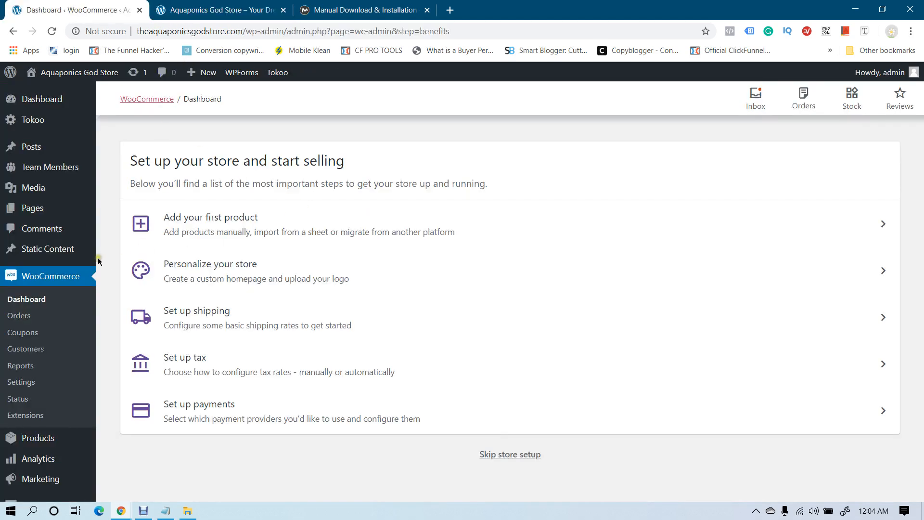
{"action": "left_click", "coordinate": [214, 13]}
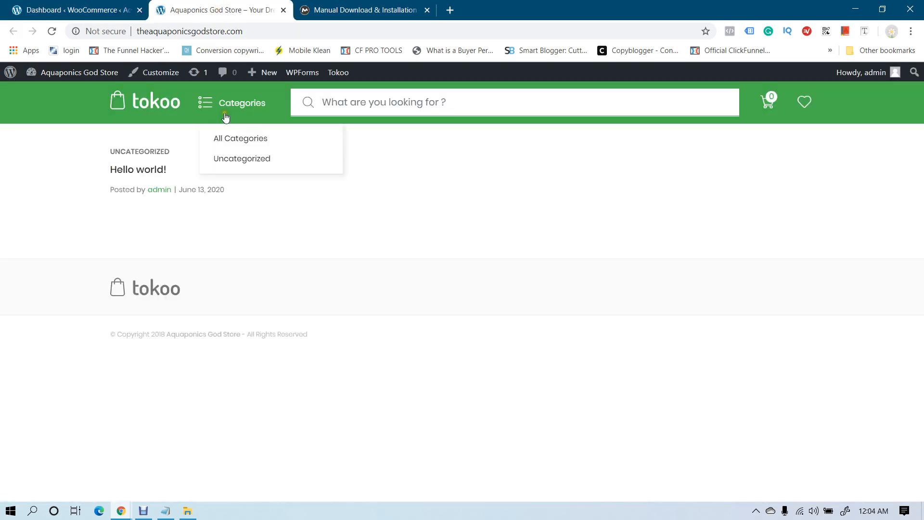
{"action": "left_click", "coordinate": [51, 32]}
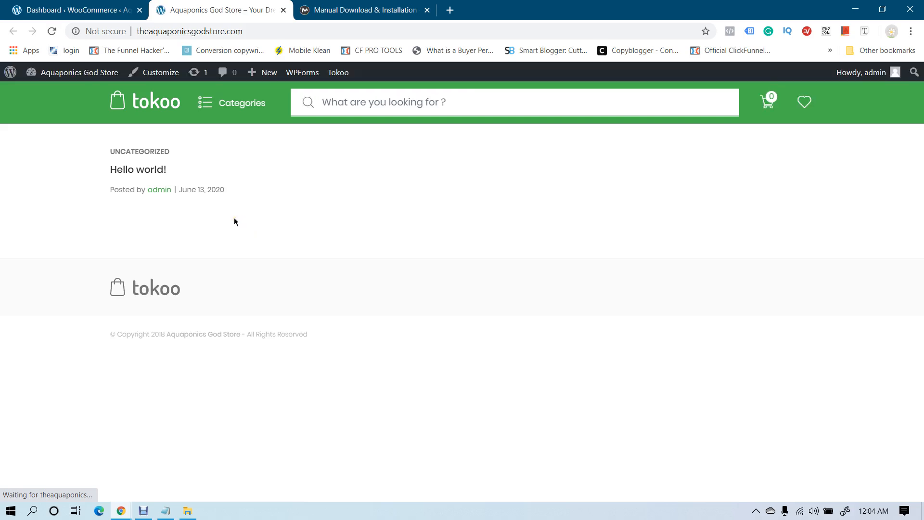
{"action": "key", "text": "ctrl+shift+Tab"}
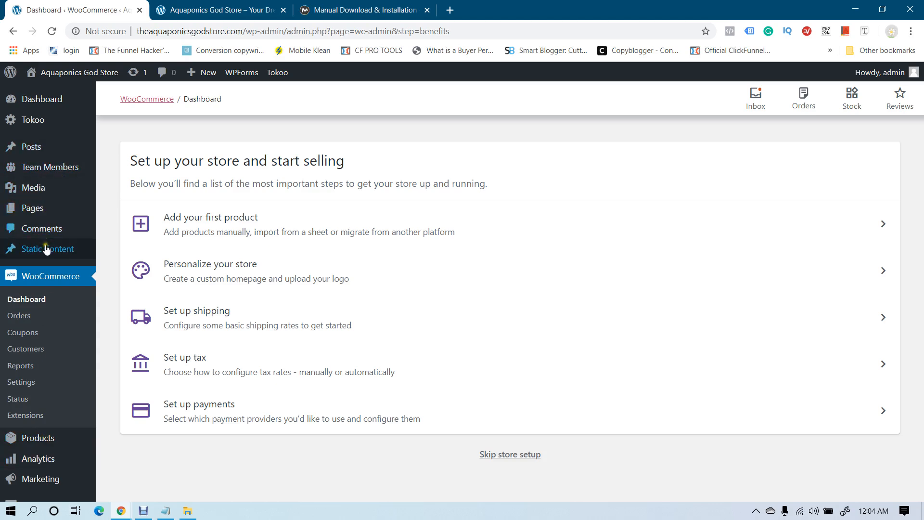
Open the Tokoo theme's General options and compare the available option sections with the public homepage
{"action": "mouse_move", "coordinate": [32, 125]}
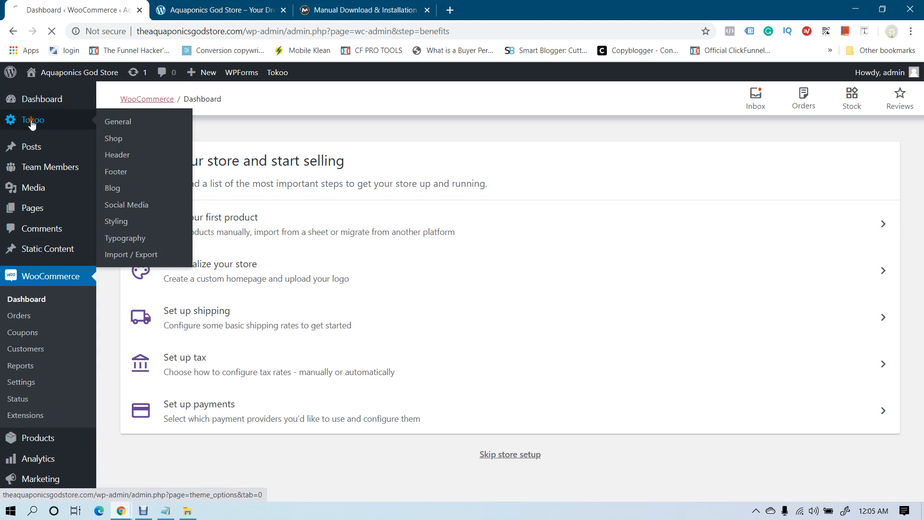
{"action": "left_click", "coordinate": [173, 124]}
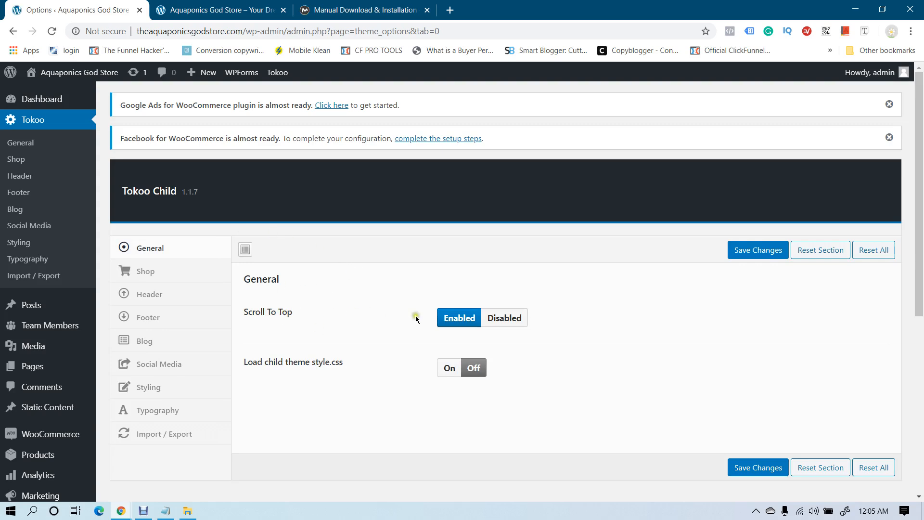
{"action": "scroll", "coordinate": [581, 268], "scroll_direction": "down", "scroll_amount": 2}
{"action": "scroll", "coordinate": [561, 258], "scroll_direction": "up", "scroll_amount": 2}
{"action": "scroll", "coordinate": [219, 236], "scroll_direction": "down", "scroll_amount": 2}
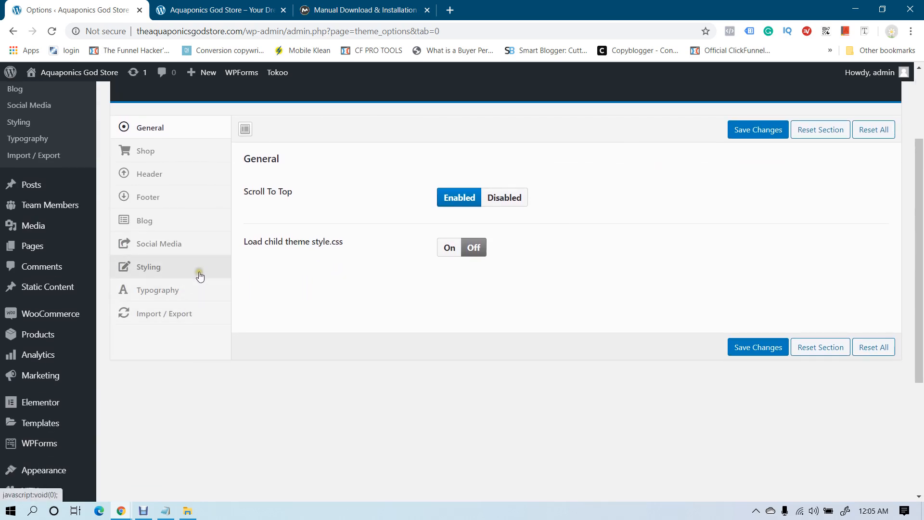
{"action": "scroll", "coordinate": [360, 191], "scroll_direction": "up", "scroll_amount": 3}
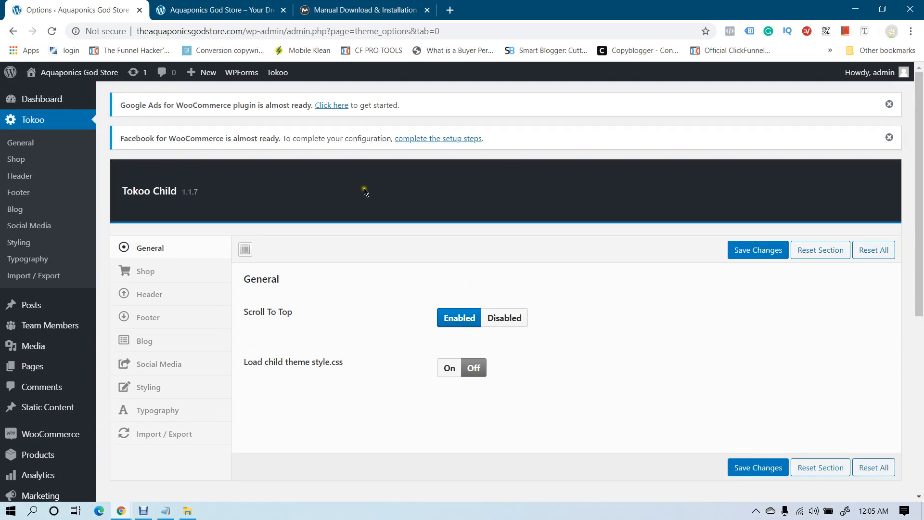
{"action": "key", "text": "ctrl+Tab"}
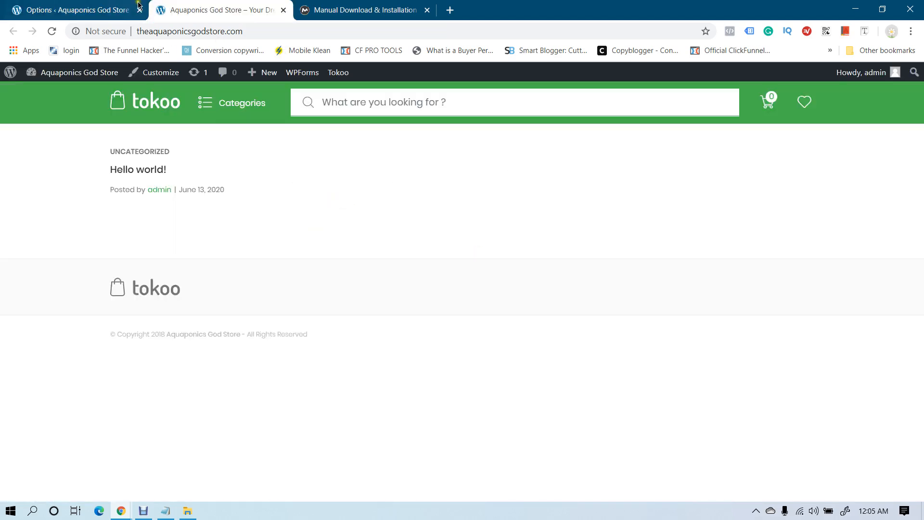
{"action": "key", "text": "ctrl+shift+Tab"}
Run an import from the Tokoo theme's Import / Export options, accepting that the current options get replaced
{"action": "scroll", "coordinate": [215, 275], "scroll_direction": "down", "scroll_amount": 3}
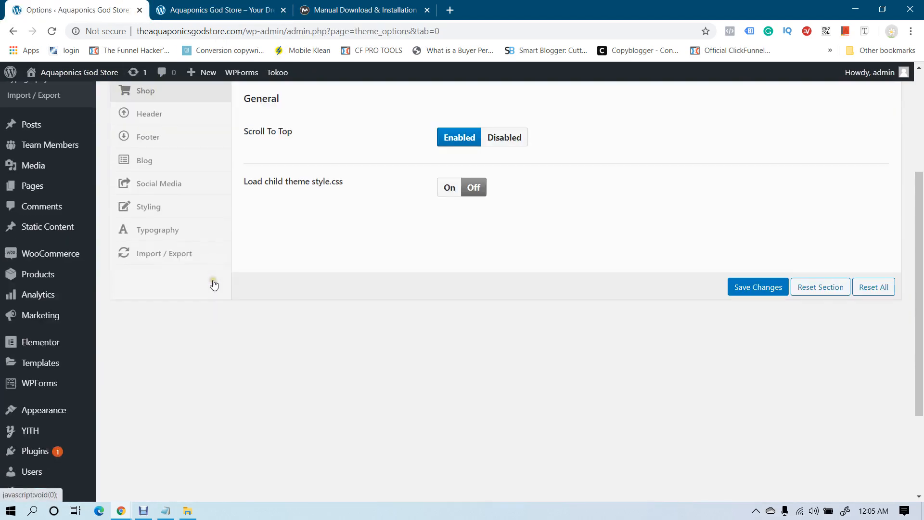
{"action": "left_click", "coordinate": [168, 260]}
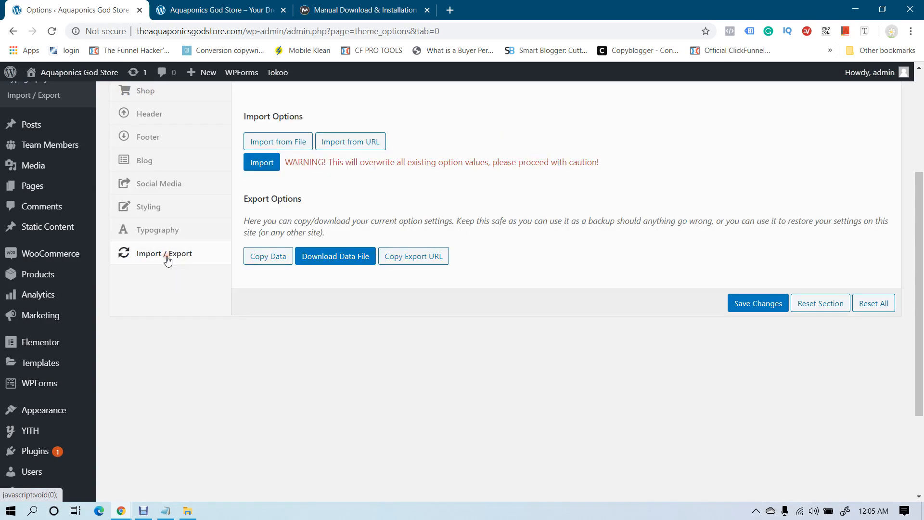
{"action": "scroll", "coordinate": [291, 290], "scroll_direction": "up", "scroll_amount": 2}
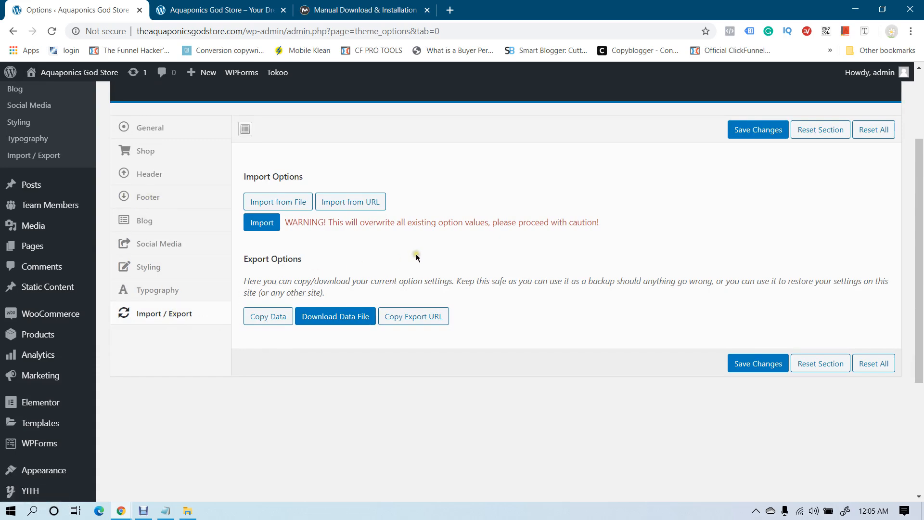
{"action": "scroll", "coordinate": [417, 256], "scroll_direction": "up", "scroll_amount": 1}
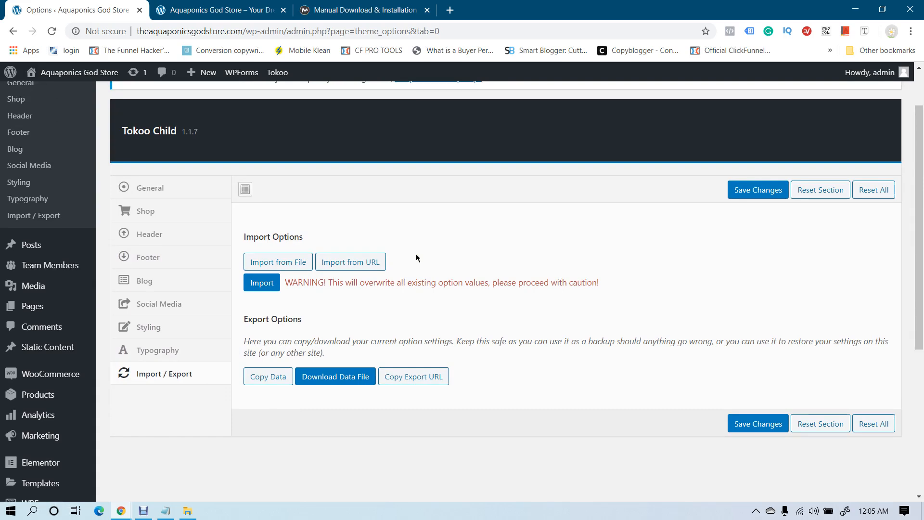
{"action": "left_click", "coordinate": [267, 286]}
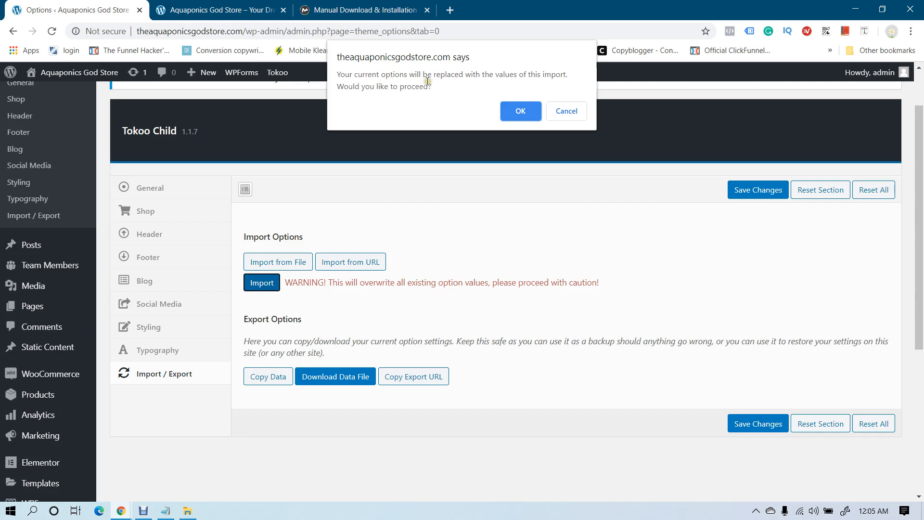
{"action": "left_click", "coordinate": [521, 112]}
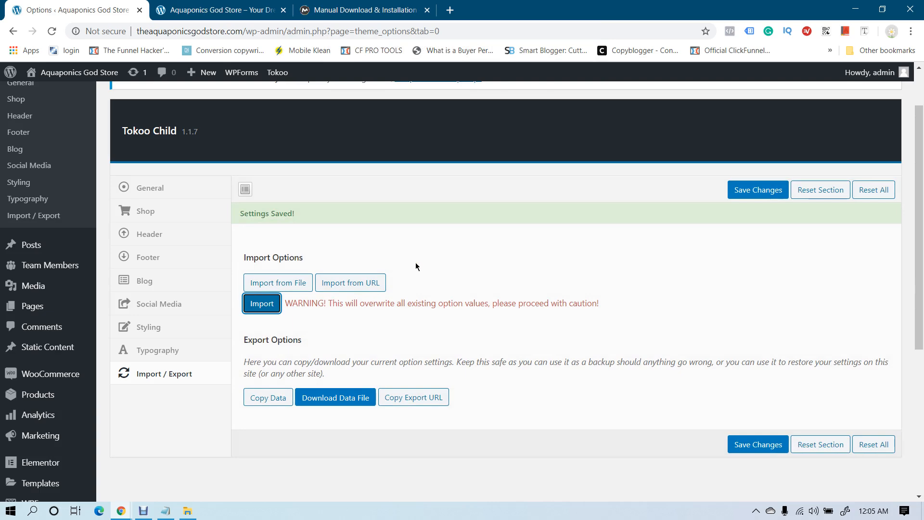
{"action": "scroll", "coordinate": [416, 266], "scroll_direction": "down", "scroll_amount": 4}
{"action": "scroll", "coordinate": [416, 266], "scroll_direction": "up", "scroll_amount": 4}
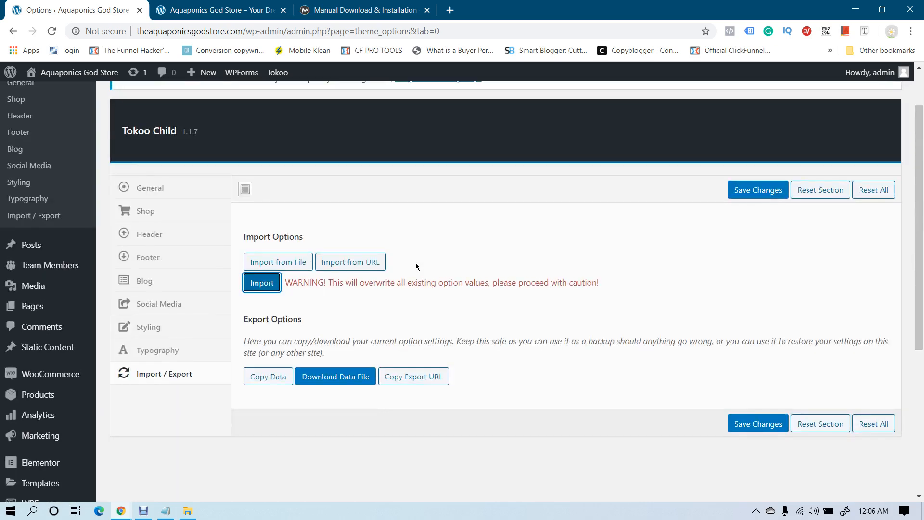
Switch to File Explorer, inspect the dummy-data folder inside tokoo-v1.1.7, and return to the theme options in Chrome
{"action": "left_click", "coordinate": [187, 510]}
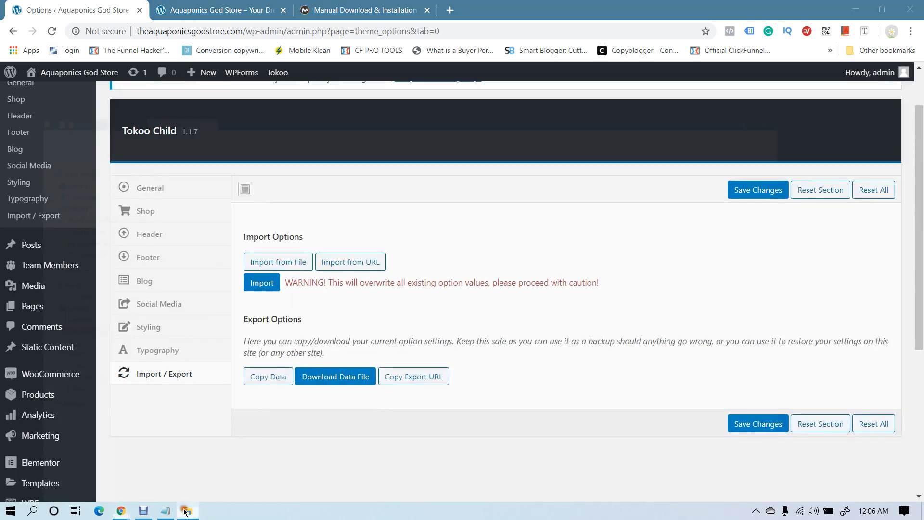
{"action": "left_click", "coordinate": [11, 39]}
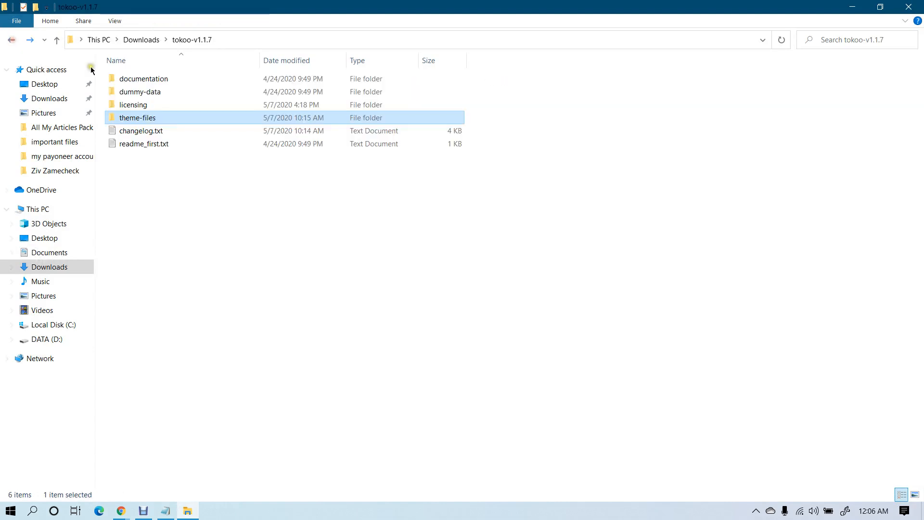
{"action": "double_click", "coordinate": [145, 92]}
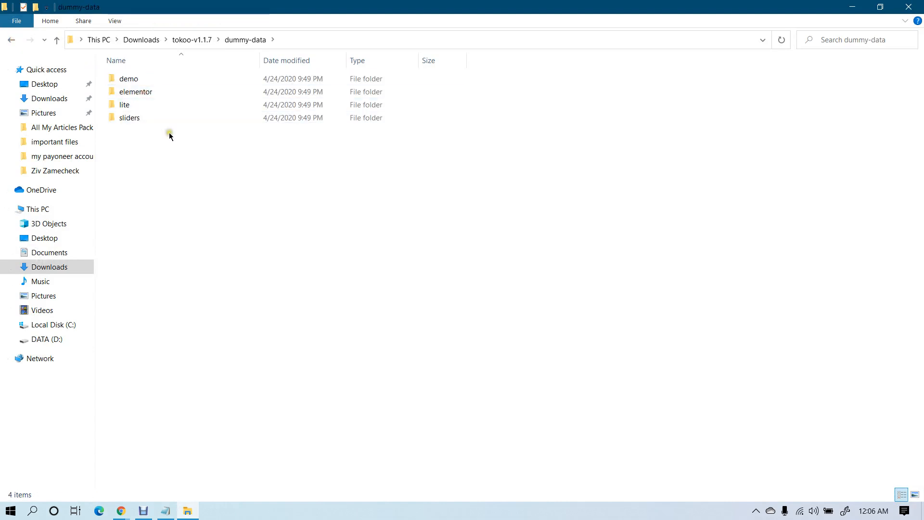
{"action": "left_click", "coordinate": [11, 40]}
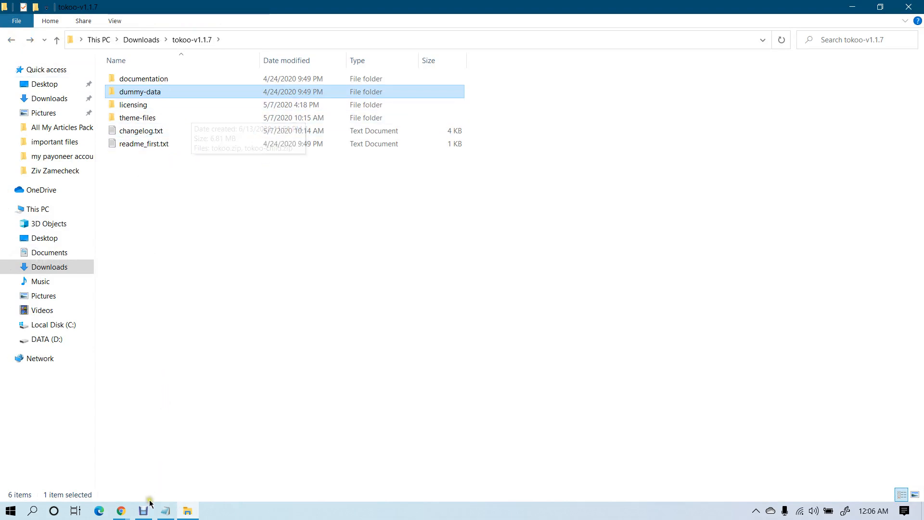
{"action": "left_click", "coordinate": [121, 511]}
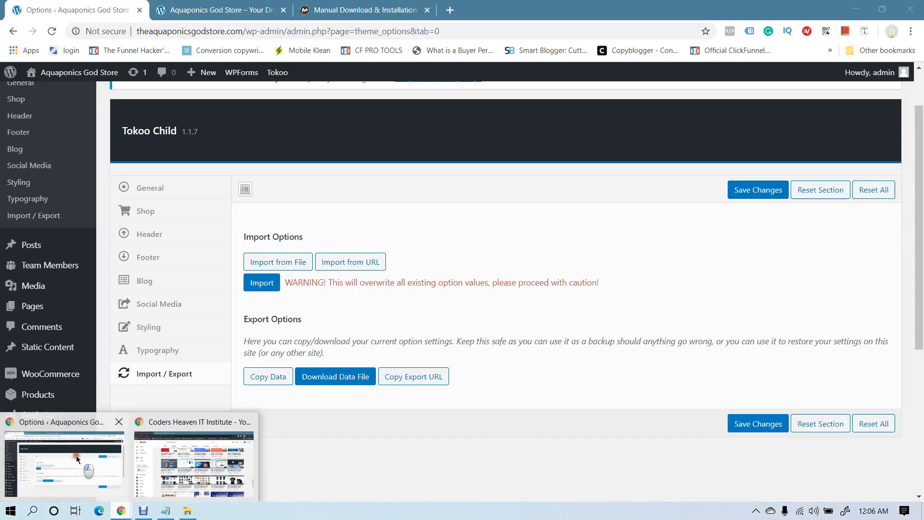
{"action": "left_click", "coordinate": [75, 459]}
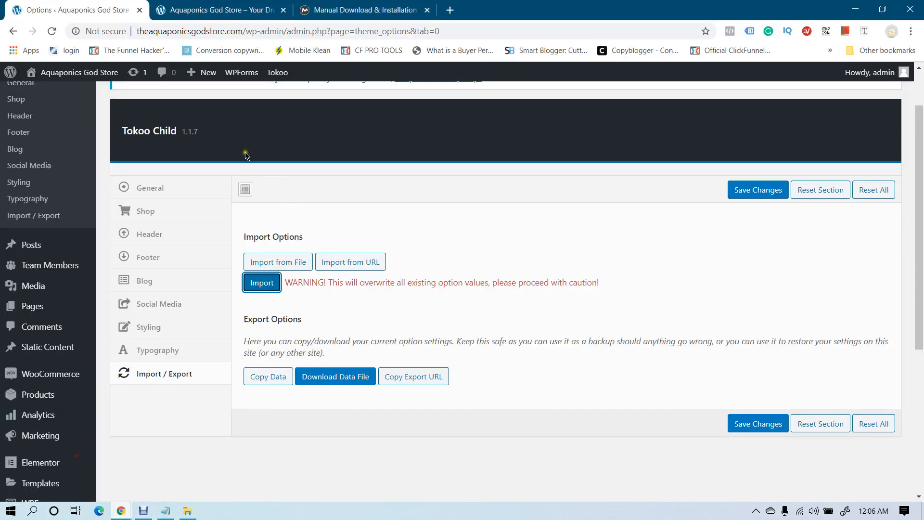
Check the store's public homepage and open the URL import field in the theme's Import / Export options
{"action": "left_click", "coordinate": [245, 5]}
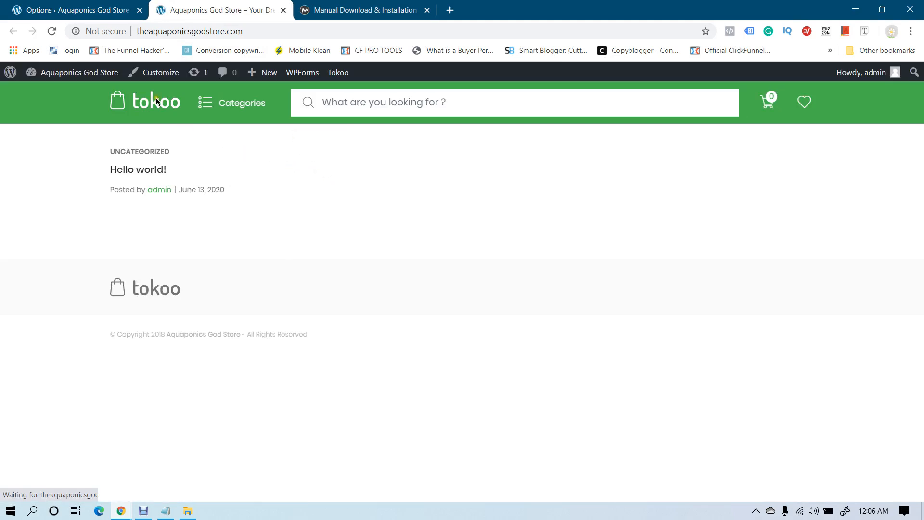
{"action": "left_click", "coordinate": [91, 10]}
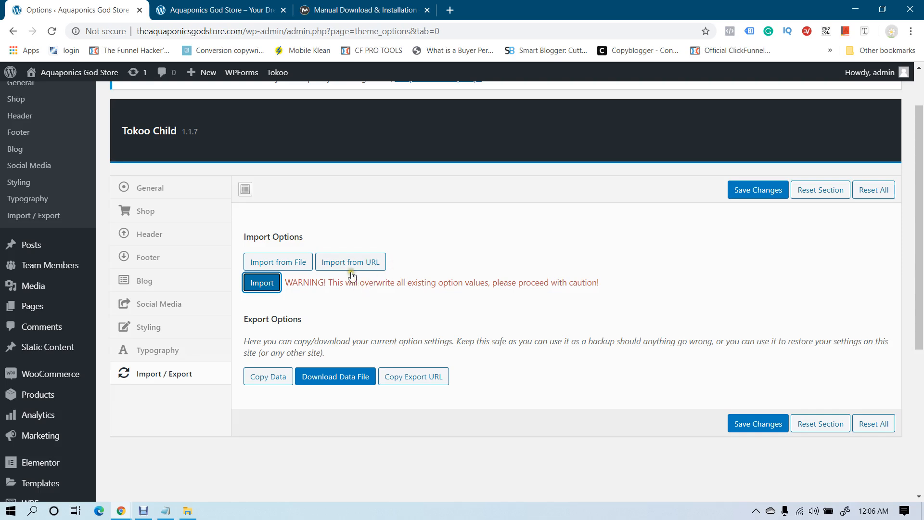
{"action": "left_click", "coordinate": [351, 262]}
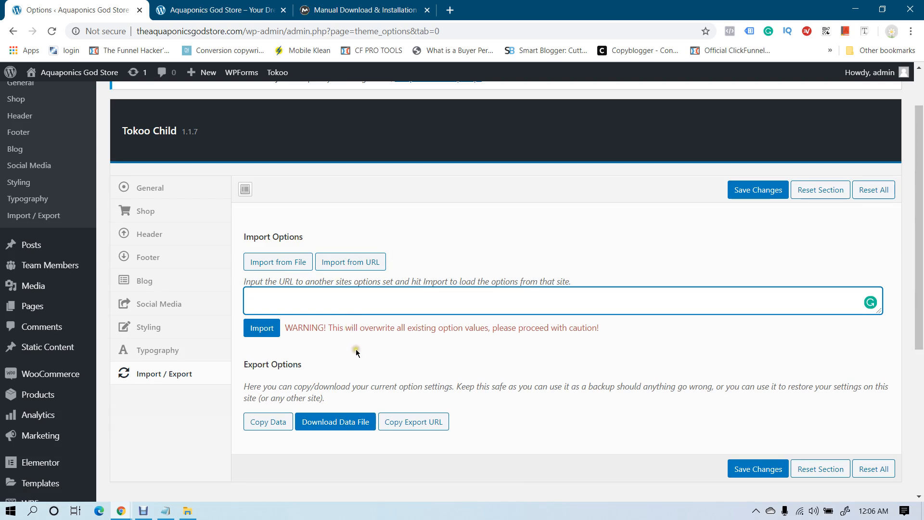
Download the Tokoo theme's current options as a data file and dismiss the download notice
{"action": "left_click", "coordinate": [330, 425]}
{"action": "left_click", "coordinate": [338, 379]}
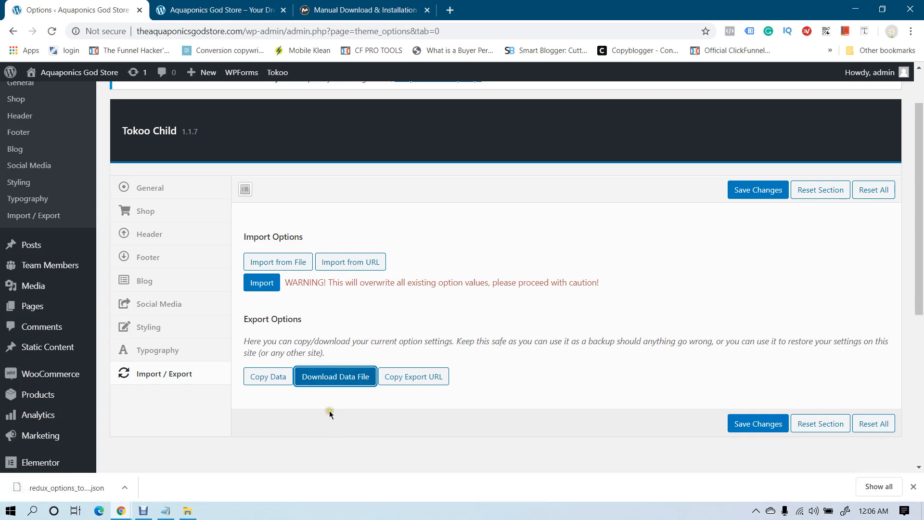
{"action": "left_click", "coordinate": [912, 486]}
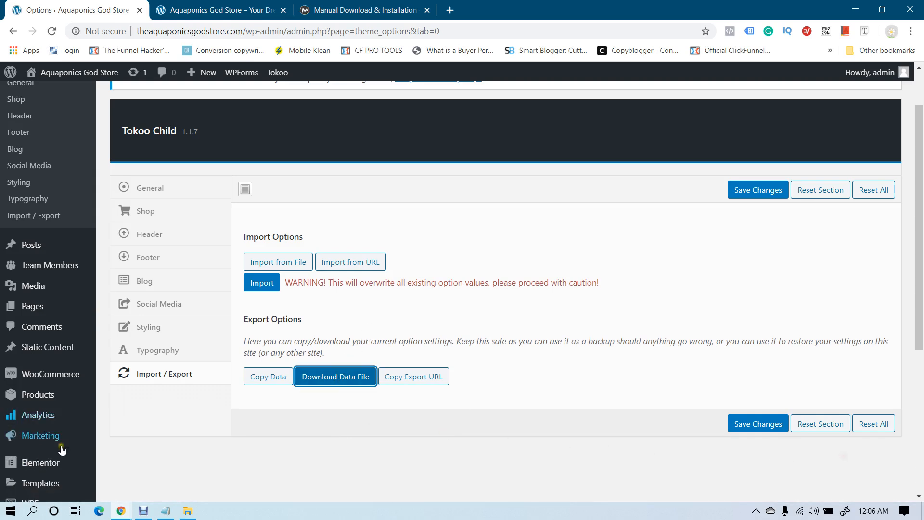
{"action": "left_click", "coordinate": [143, 510]}
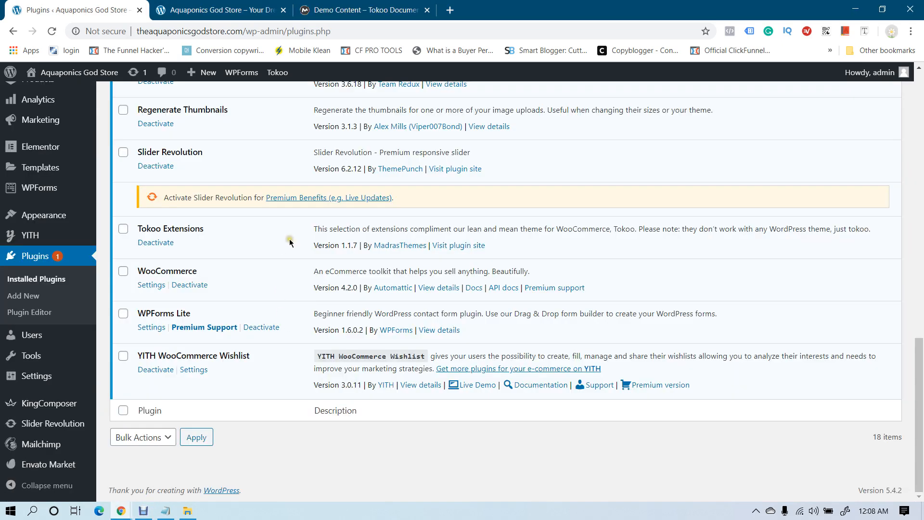
Read the Demo Content page of the Tokoo documentation for the available ways to import the demo data
{"action": "left_click", "coordinate": [358, 10]}
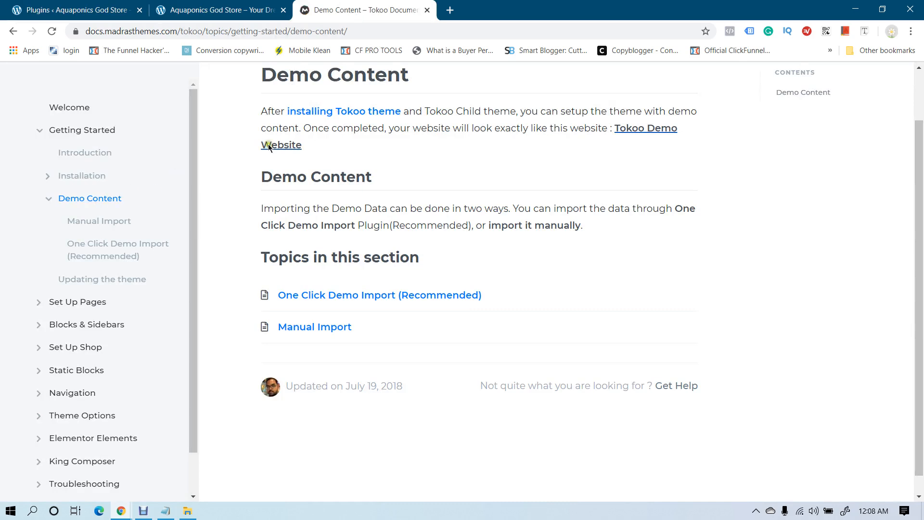
{"action": "scroll", "coordinate": [207, 164], "scroll_direction": "up", "scroll_amount": 2}
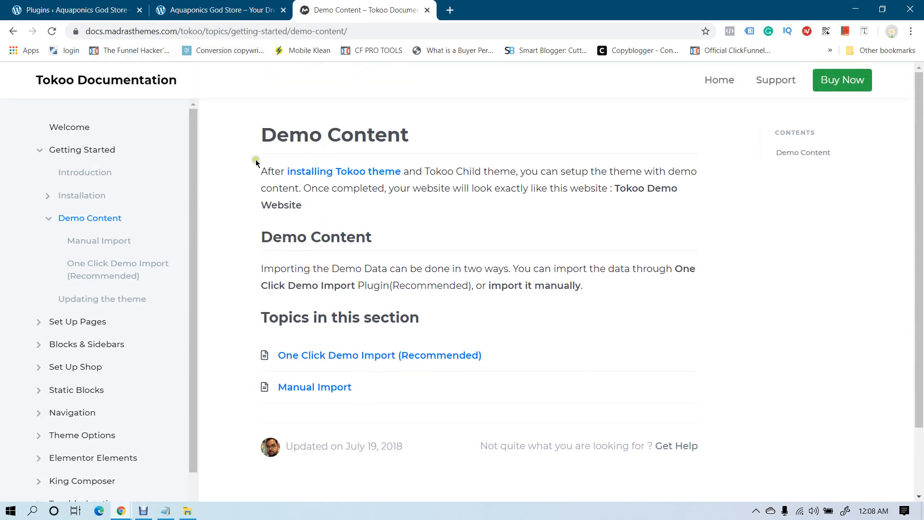
{"action": "left_click", "coordinate": [90, 219]}
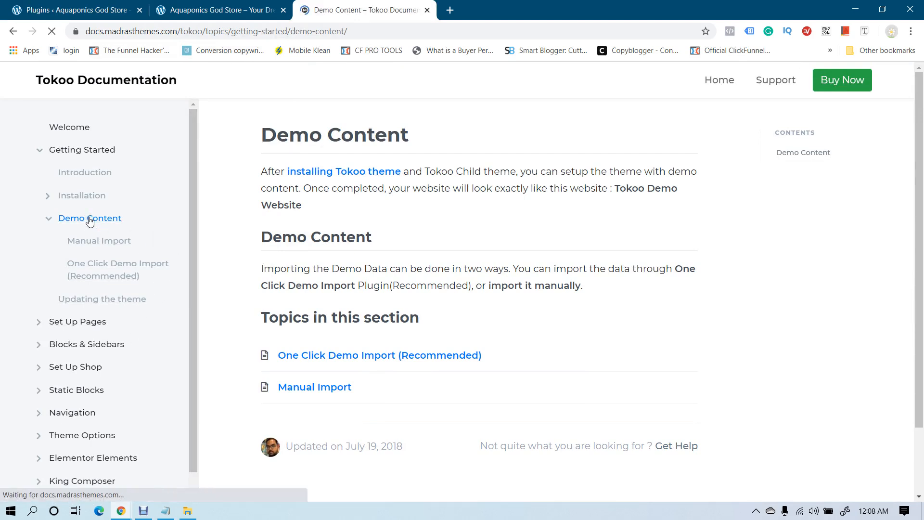
{"action": "left_click", "coordinate": [103, 263]}
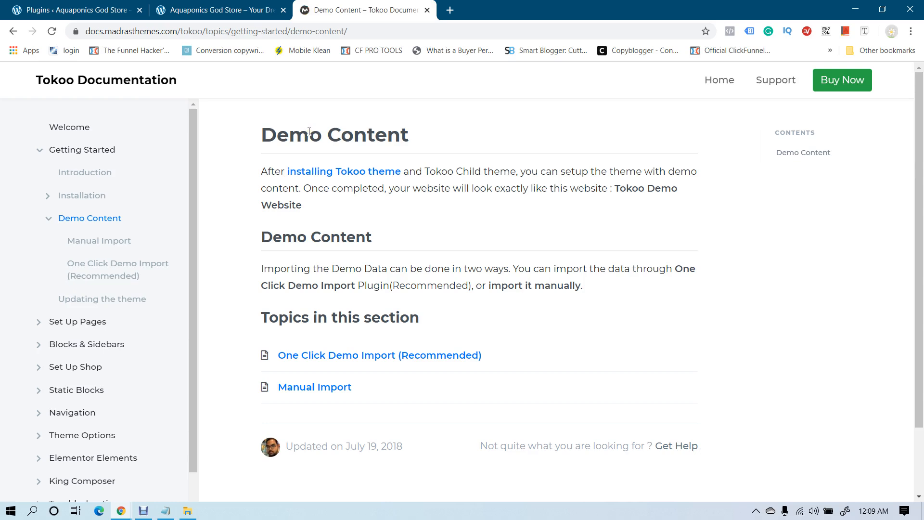
Examine the site's installed plugins against the Tokoo documentation, looking for the One Click Demo Import plugin
{"action": "left_click", "coordinate": [103, 10]}
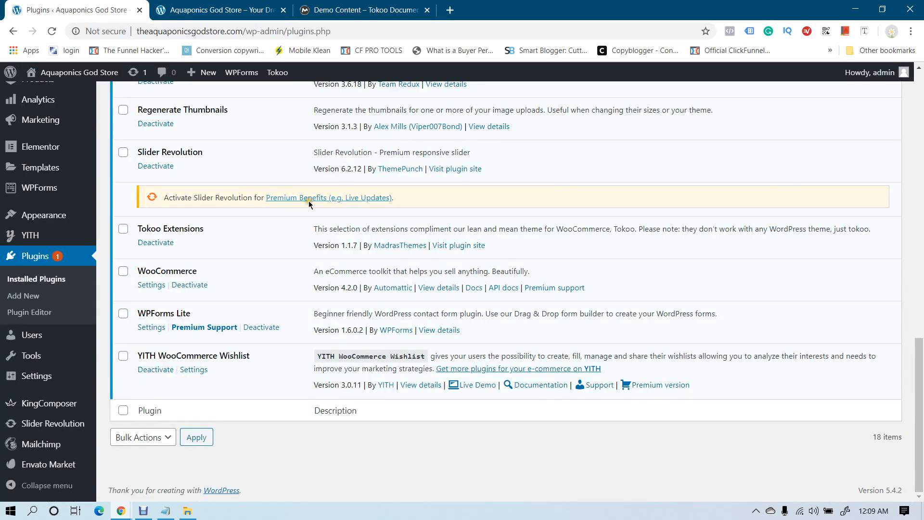
{"action": "scroll", "coordinate": [243, 297], "scroll_direction": "up", "scroll_amount": 5}
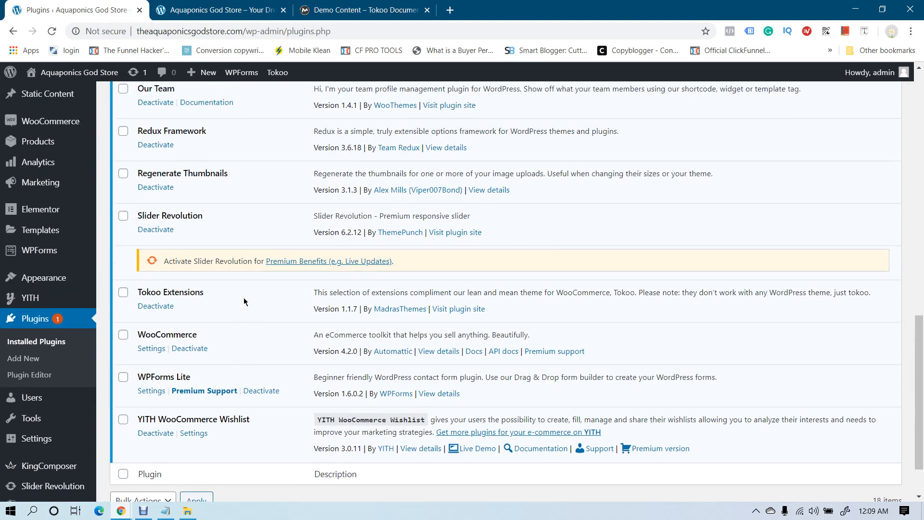
{"action": "key", "text": "ctrl+shift+Tab"}
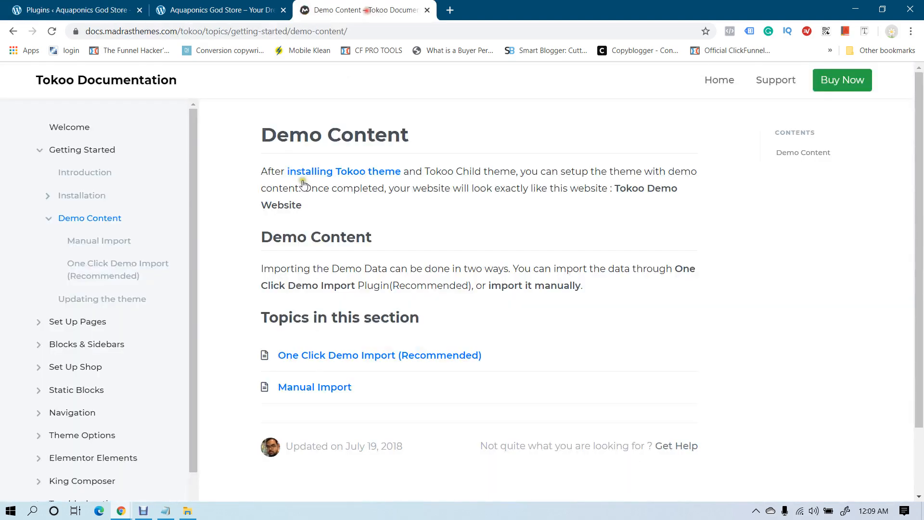
{"action": "left_click", "coordinate": [96, 10]}
{"action": "scroll", "coordinate": [299, 233], "scroll_direction": "up", "scroll_amount": 3}
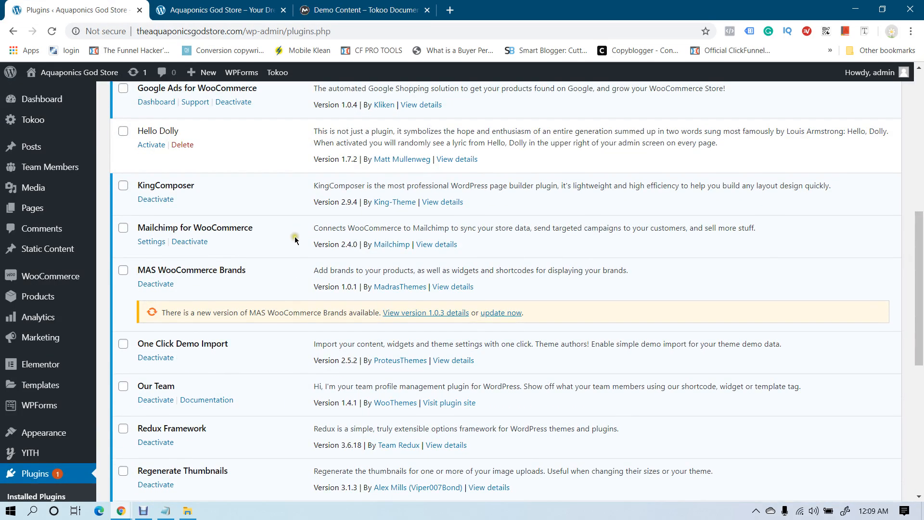
{"action": "scroll", "coordinate": [255, 269], "scroll_direction": "down", "scroll_amount": 6}
{"action": "scroll", "coordinate": [232, 294], "scroll_direction": "down", "scroll_amount": 2}
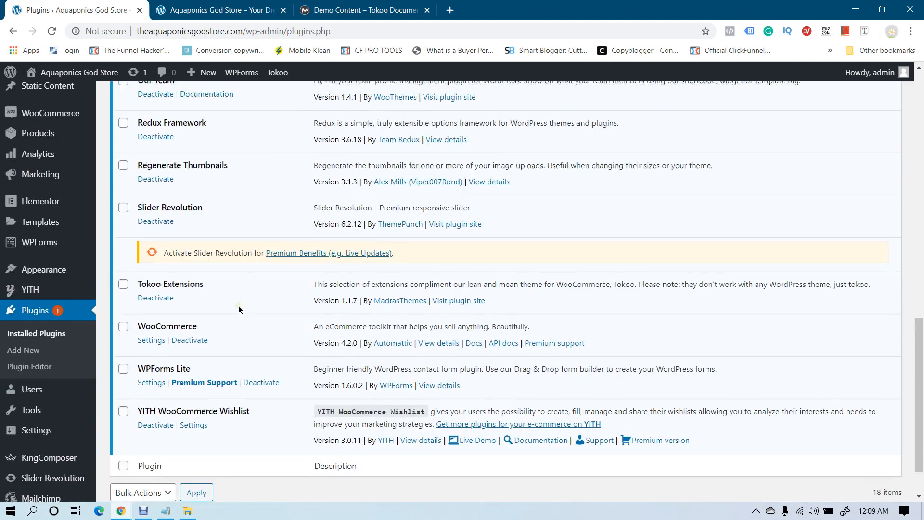
{"action": "scroll", "coordinate": [238, 305], "scroll_direction": "up", "scroll_amount": 8}
{"action": "scroll", "coordinate": [238, 305], "scroll_direction": "up", "scroll_amount": 3}
{"action": "scroll", "coordinate": [189, 296], "scroll_direction": "down", "scroll_amount": 4}
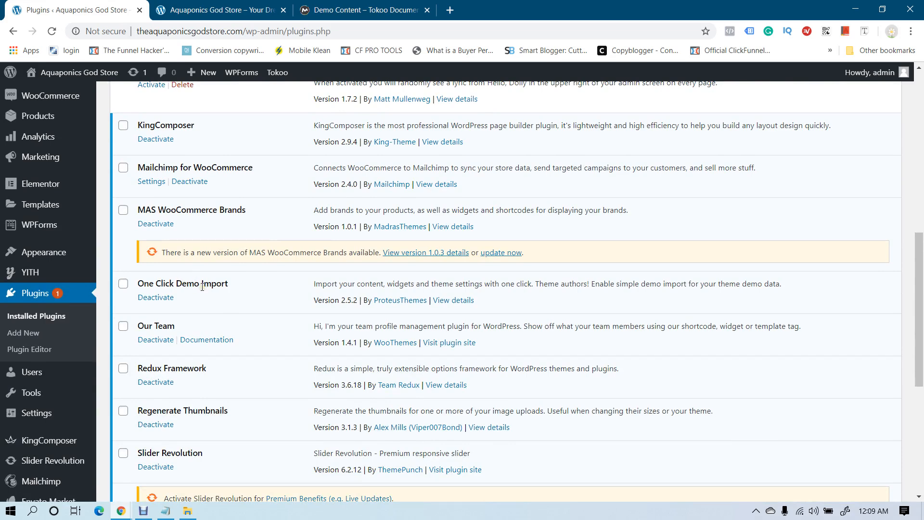
{"action": "scroll", "coordinate": [202, 287], "scroll_direction": "down", "scroll_amount": 4}
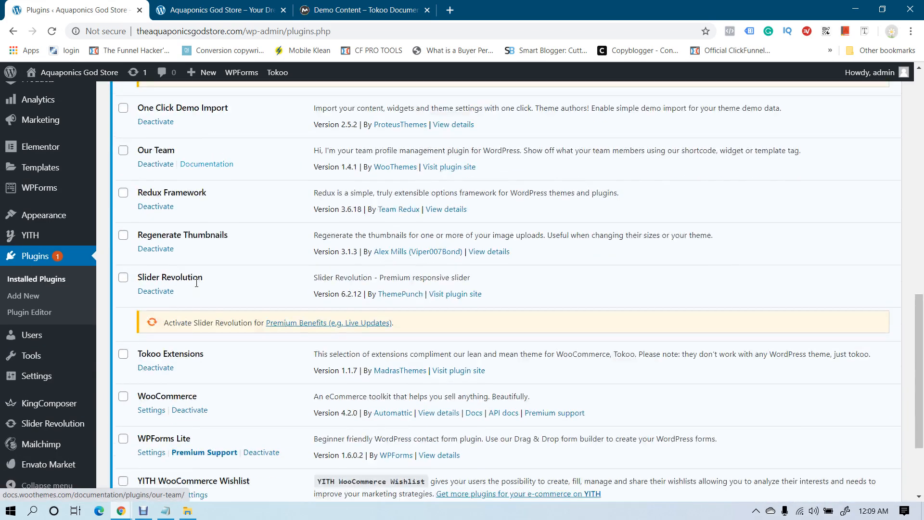
Open the theme's Import Demo Data page and review the import notes and available Tokoo demos
{"action": "mouse_move", "coordinate": [57, 221]}
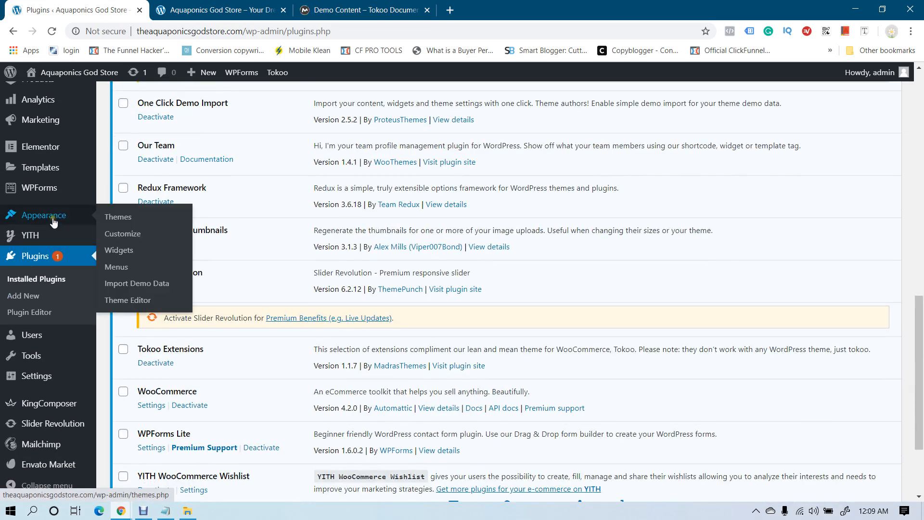
{"action": "left_click", "coordinate": [141, 288]}
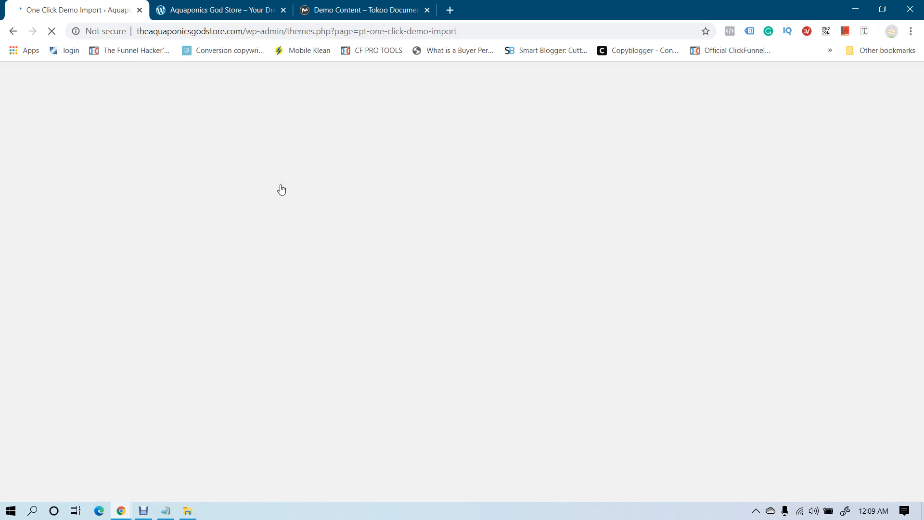
{"action": "scroll", "coordinate": [281, 189], "scroll_direction": "down", "scroll_amount": 5}
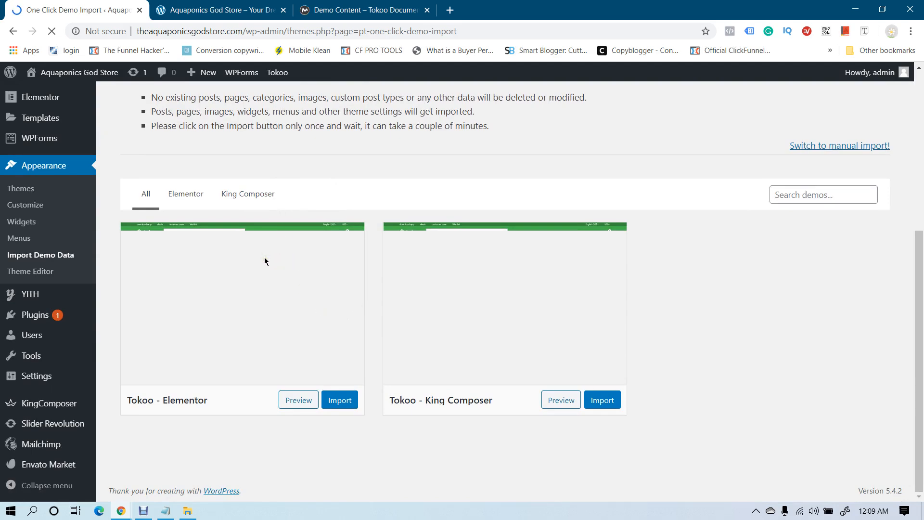
{"action": "scroll", "coordinate": [267, 252], "scroll_direction": "up", "scroll_amount": 4}
{"action": "scroll", "coordinate": [269, 247], "scroll_direction": "up", "scroll_amount": 1}
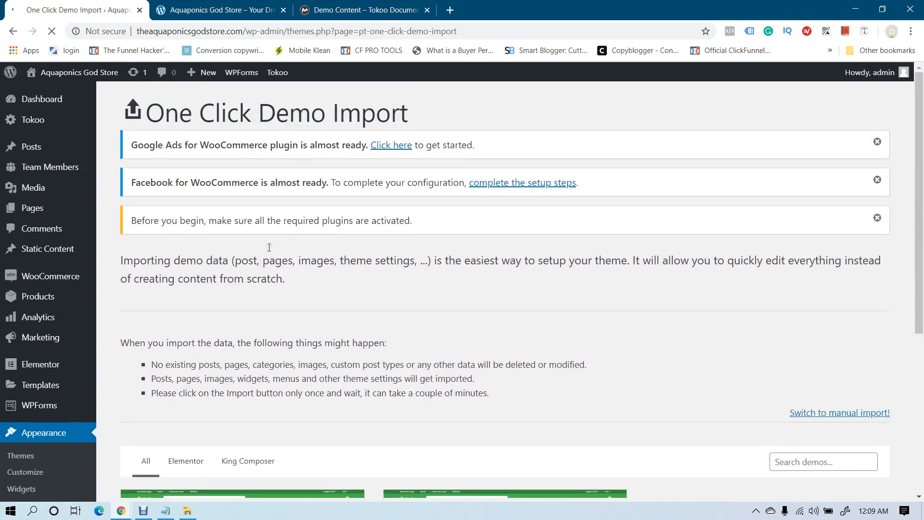
{"action": "scroll", "coordinate": [269, 247], "scroll_direction": "down", "scroll_amount": 3}
{"action": "scroll", "coordinate": [269, 248], "scroll_direction": "down", "scroll_amount": 1}
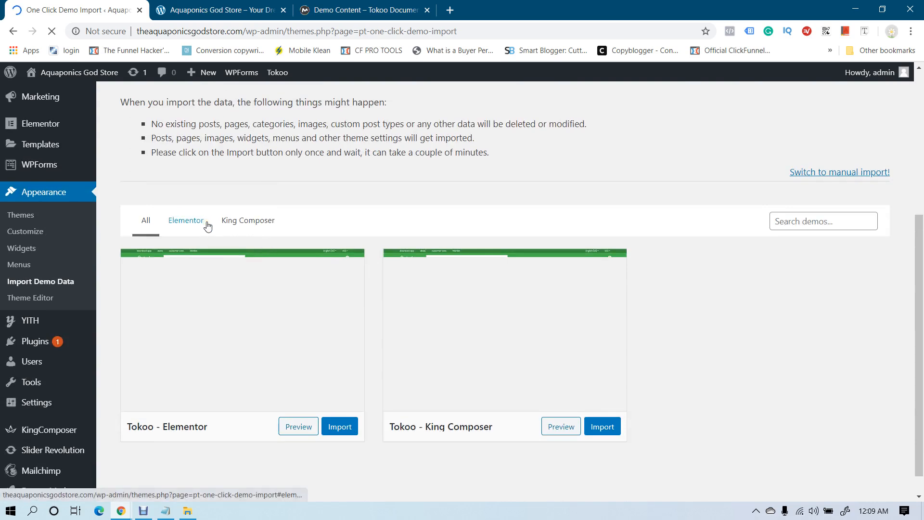
Filter the available demo imports to the Elementor category
{"action": "left_click", "coordinate": [255, 222]}
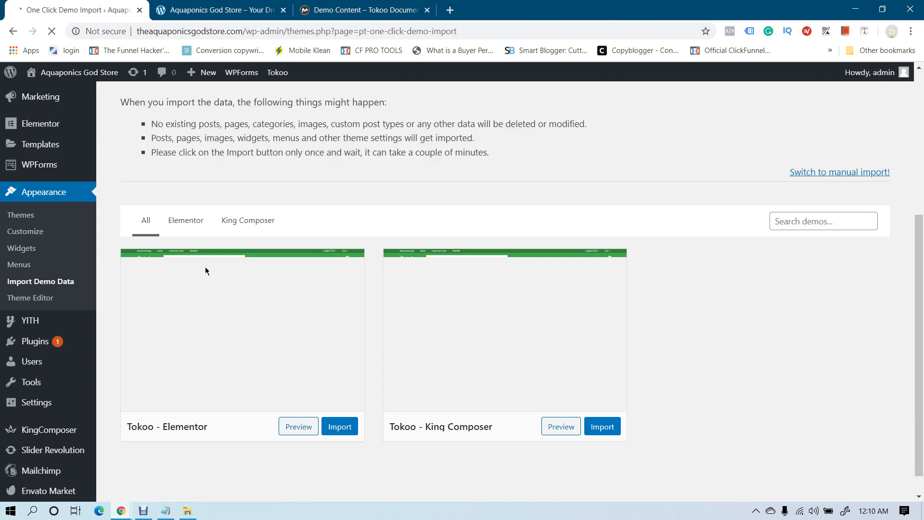
{"action": "left_click", "coordinate": [267, 273]}
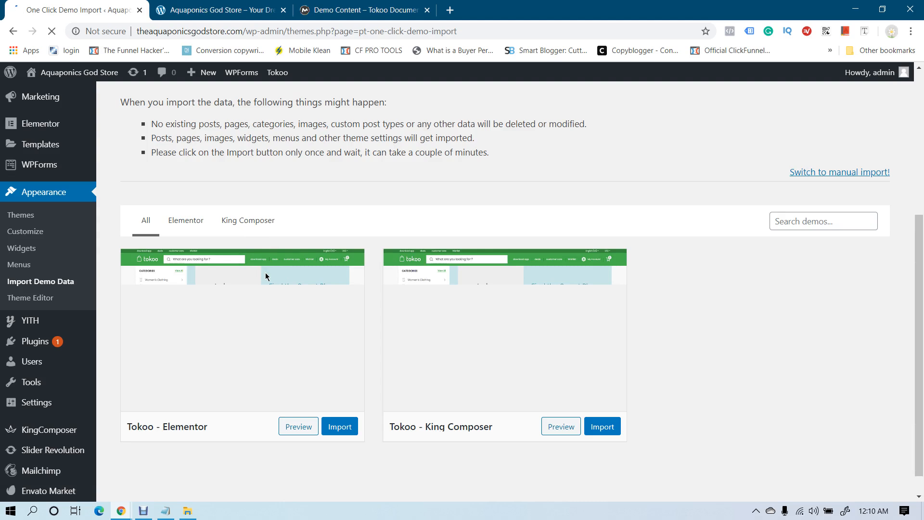
{"action": "left_click", "coordinate": [266, 274]}
{"action": "left_click", "coordinate": [265, 271]}
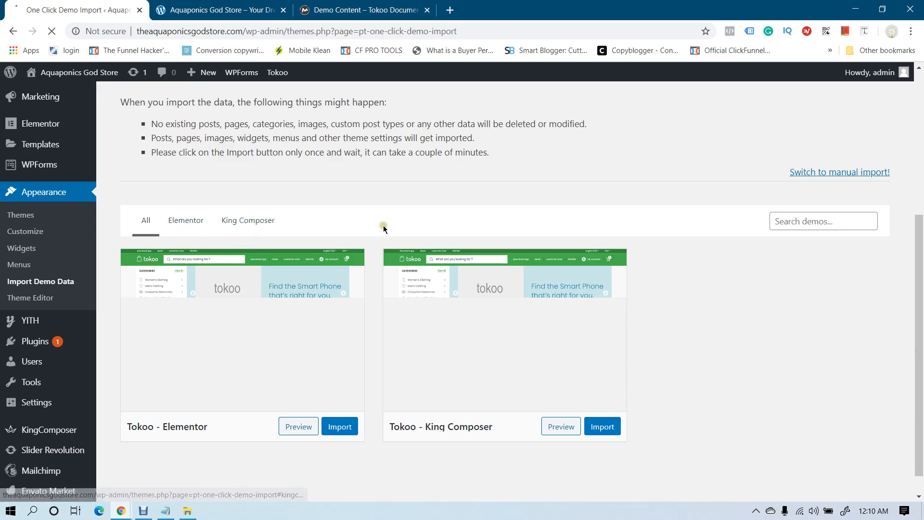
{"action": "left_click", "coordinate": [184, 222]}
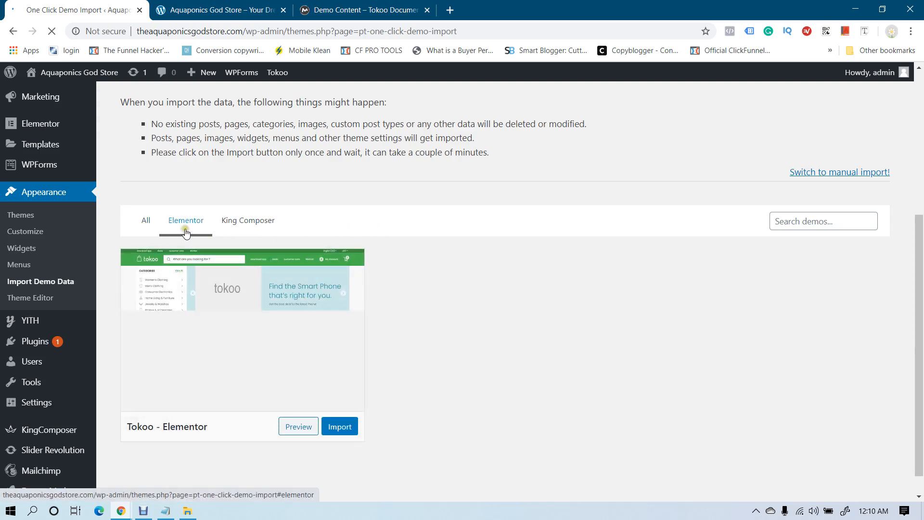
{"action": "scroll", "coordinate": [254, 295], "scroll_direction": "down", "scroll_amount": 1}
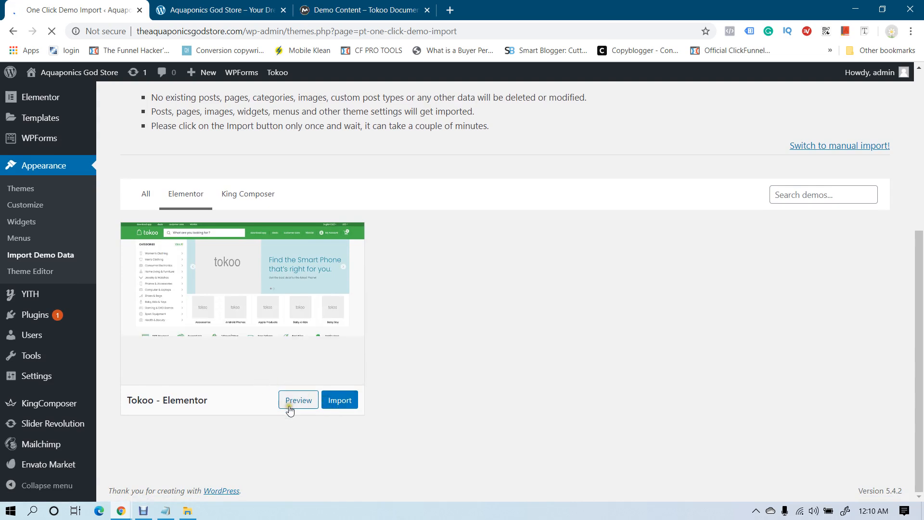
Import the Tokoo - Elementor demo and confirm the import
{"action": "left_click", "coordinate": [339, 400]}
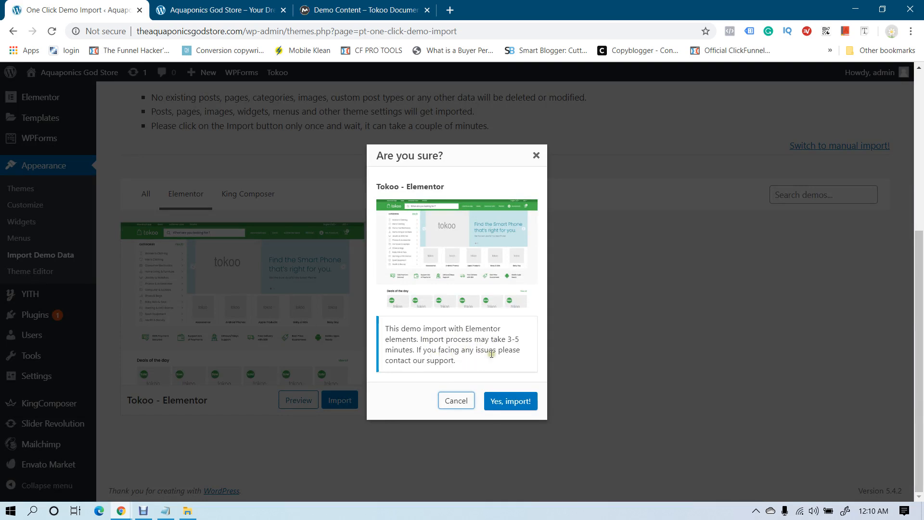
{"action": "left_click", "coordinate": [510, 401]}
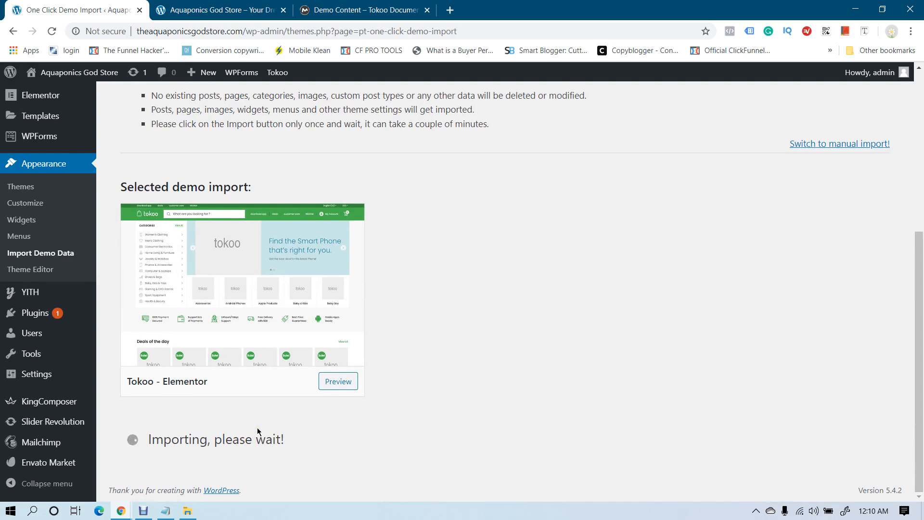
{"action": "left_click", "coordinate": [142, 510]}
{"action": "left_click", "coordinate": [337, 380]}
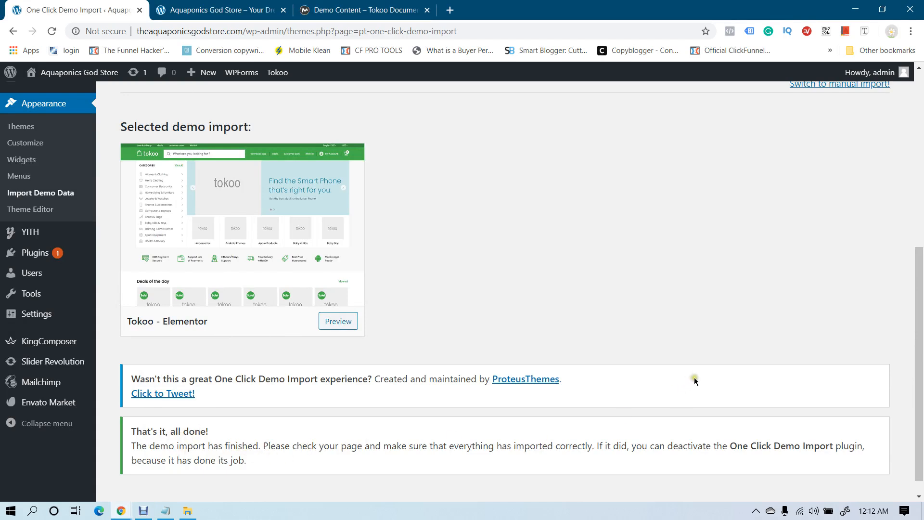
Review the demo import result page, reload the store's public homepage, and inspect its product sections
{"action": "scroll", "coordinate": [694, 377], "scroll_direction": "down", "scroll_amount": 1}
{"action": "scroll", "coordinate": [666, 358], "scroll_direction": "up", "scroll_amount": 5}
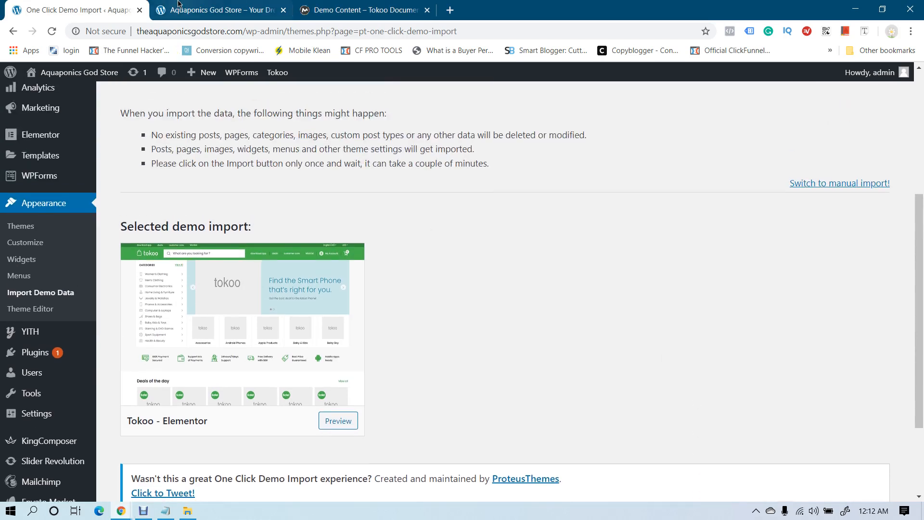
{"action": "left_click", "coordinate": [217, 9]}
{"action": "key", "text": "F5"}
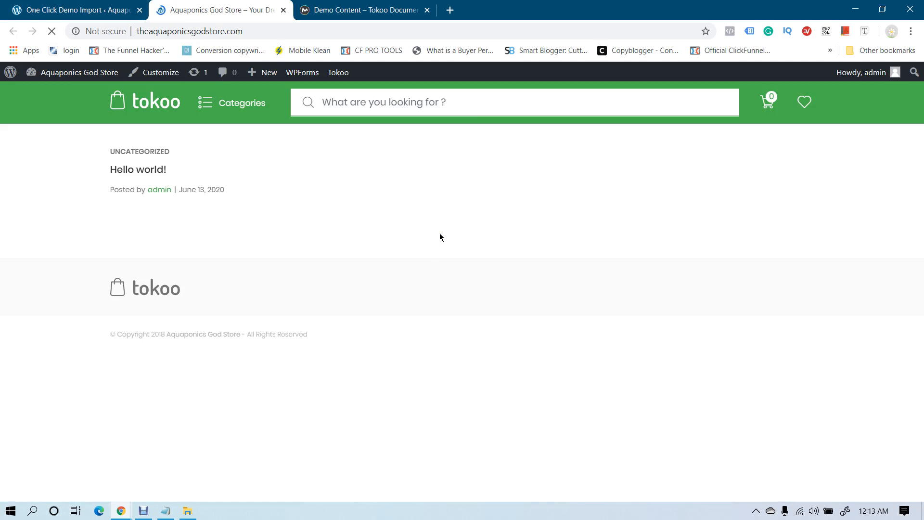
{"action": "scroll", "coordinate": [440, 233], "scroll_direction": "down", "scroll_amount": 15}
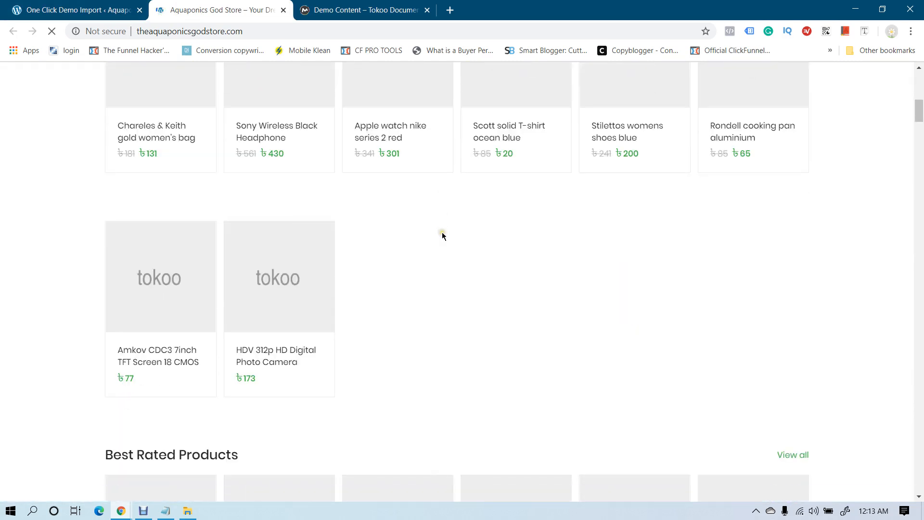
{"action": "scroll", "coordinate": [442, 232], "scroll_direction": "down", "scroll_amount": 7}
{"action": "scroll", "coordinate": [442, 235], "scroll_direction": "down", "scroll_amount": 4}
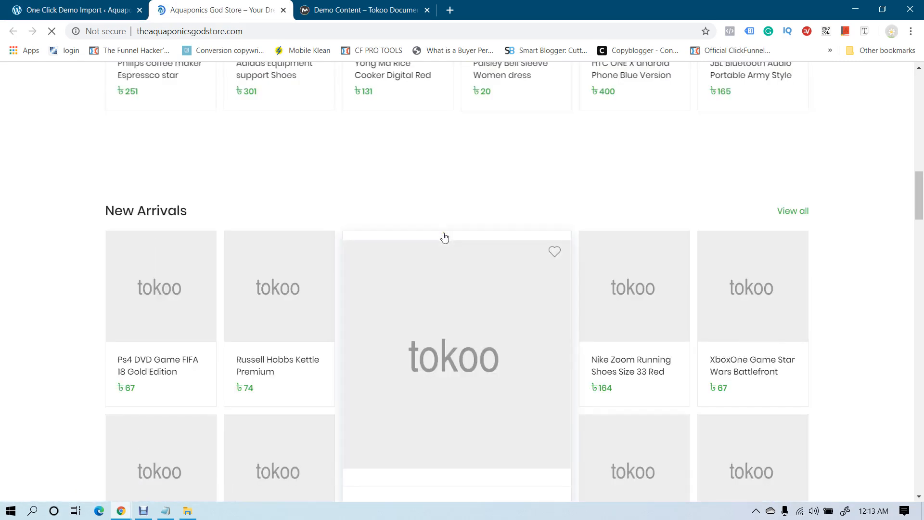
{"action": "scroll", "coordinate": [444, 237], "scroll_direction": "up", "scroll_amount": 8}
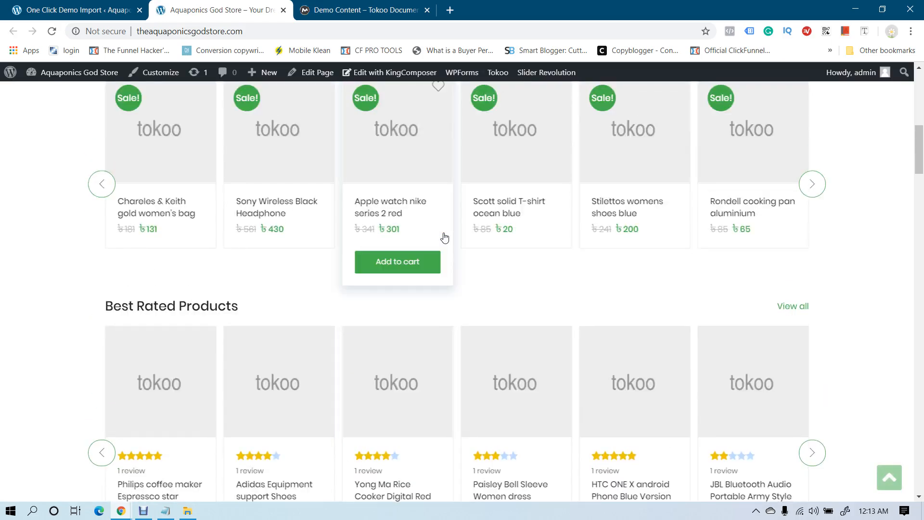
Return to the One Click Demo Import page and review its import notes, selected demo, and completion message
{"action": "scroll", "coordinate": [444, 237], "scroll_direction": "up", "scroll_amount": 10}
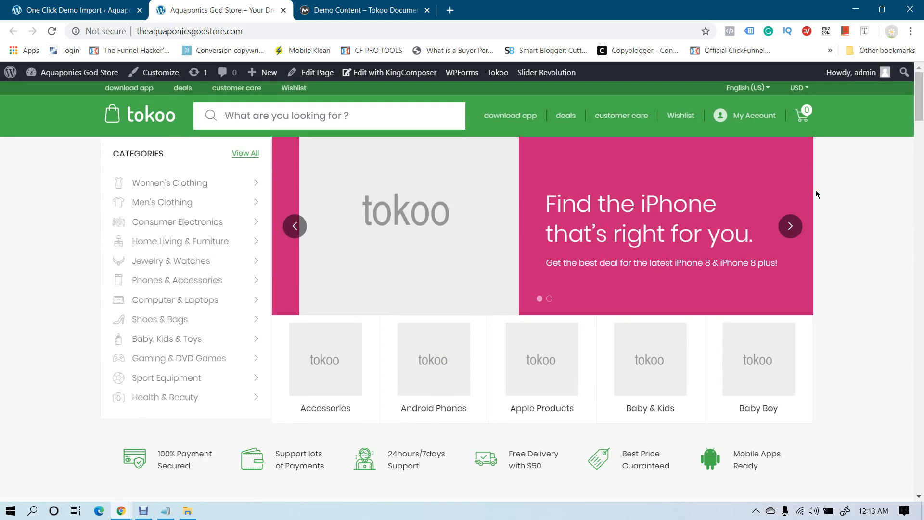
{"action": "left_click", "coordinate": [112, 3]}
{"action": "scroll", "coordinate": [144, 193], "scroll_direction": "up", "scroll_amount": 5}
{"action": "scroll", "coordinate": [407, 191], "scroll_direction": "up", "scroll_amount": 1}
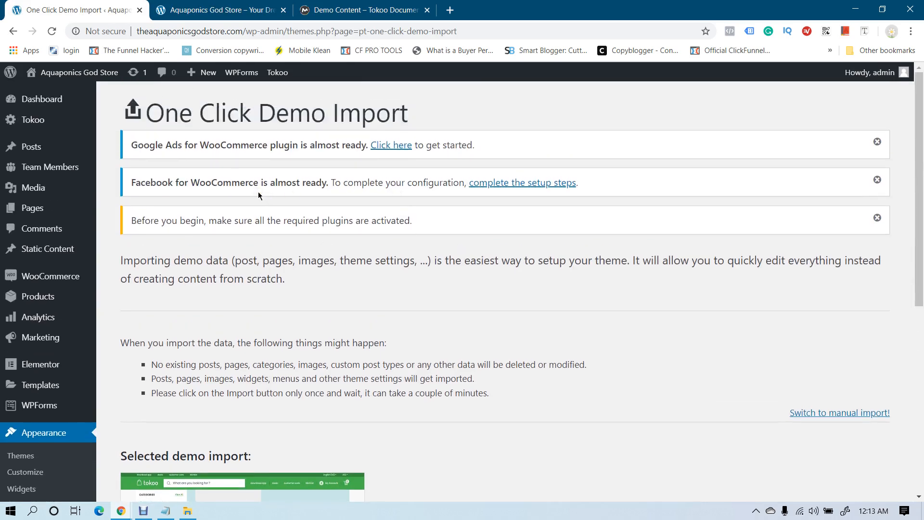
{"action": "scroll", "coordinate": [192, 211], "scroll_direction": "down", "scroll_amount": 2}
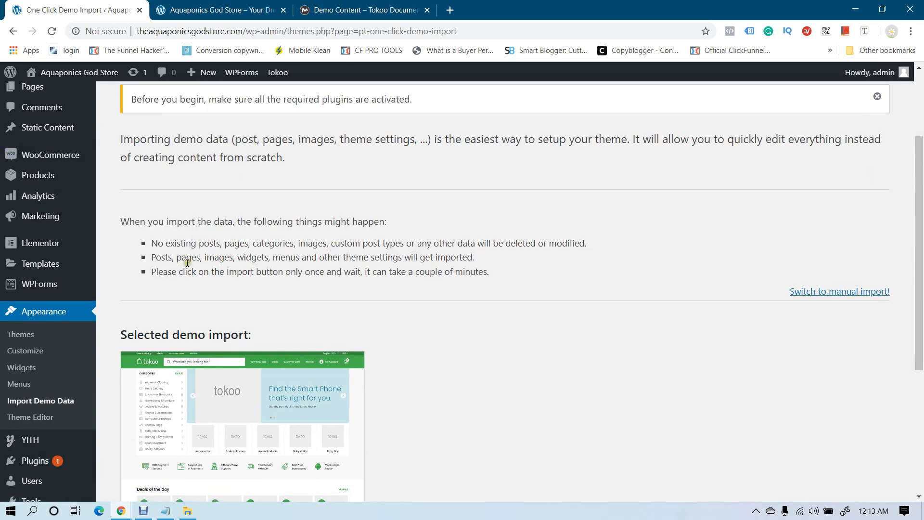
{"action": "scroll", "coordinate": [159, 193], "scroll_direction": "down", "scroll_amount": 2}
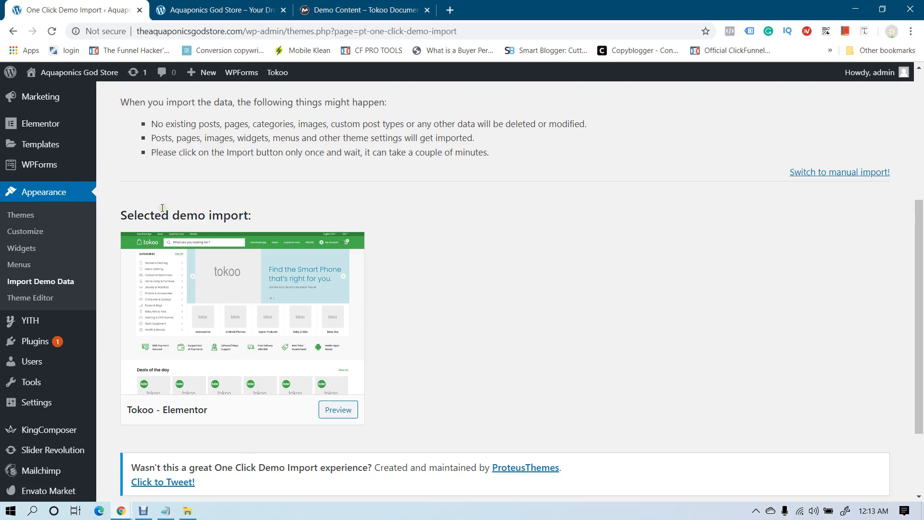
{"action": "scroll", "coordinate": [174, 304], "scroll_direction": "down", "scroll_amount": 2}
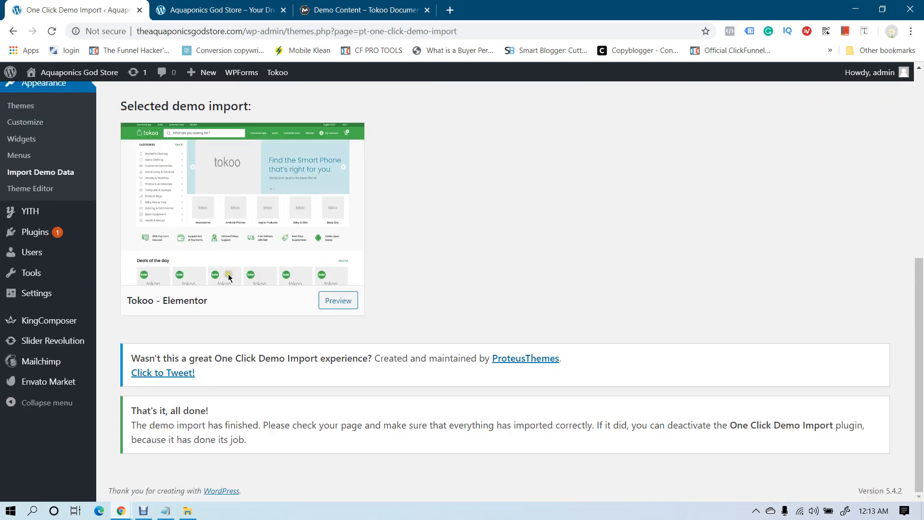
Examine the store homepage from the banner to the footer, including the Categories list and its submenus
{"action": "left_click", "coordinate": [238, 11]}
{"action": "scroll", "coordinate": [586, 159], "scroll_direction": "down", "scroll_amount": 1}
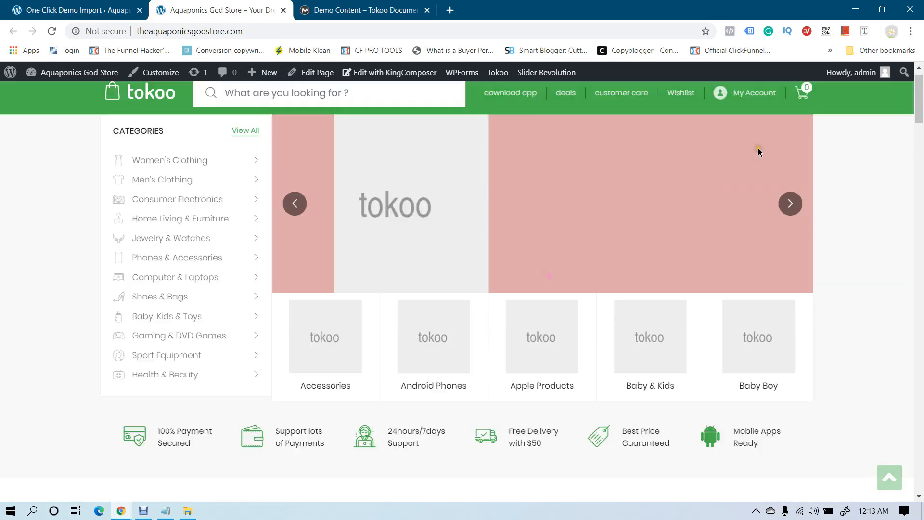
{"action": "scroll", "coordinate": [725, 217], "scroll_direction": "down", "scroll_amount": 4}
{"action": "scroll", "coordinate": [741, 222], "scroll_direction": "down", "scroll_amount": 20}
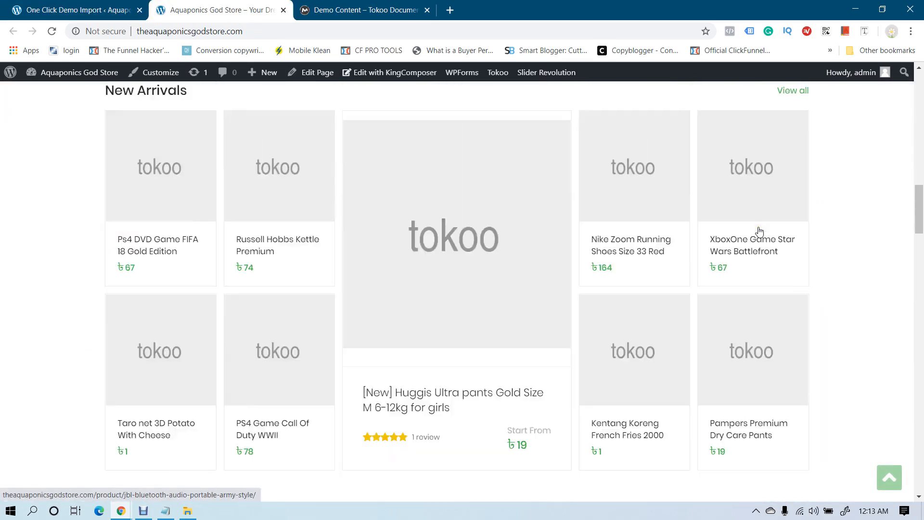
{"action": "scroll", "coordinate": [759, 231], "scroll_direction": "down", "scroll_amount": 12}
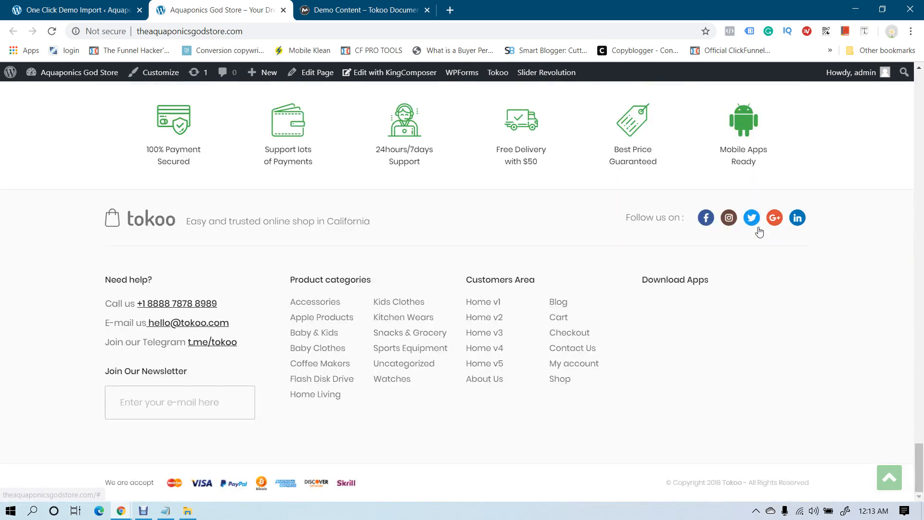
{"action": "scroll", "coordinate": [759, 231], "scroll_direction": "up", "scroll_amount": 12}
{"action": "scroll", "coordinate": [408, 142], "scroll_direction": "up", "scroll_amount": 20}
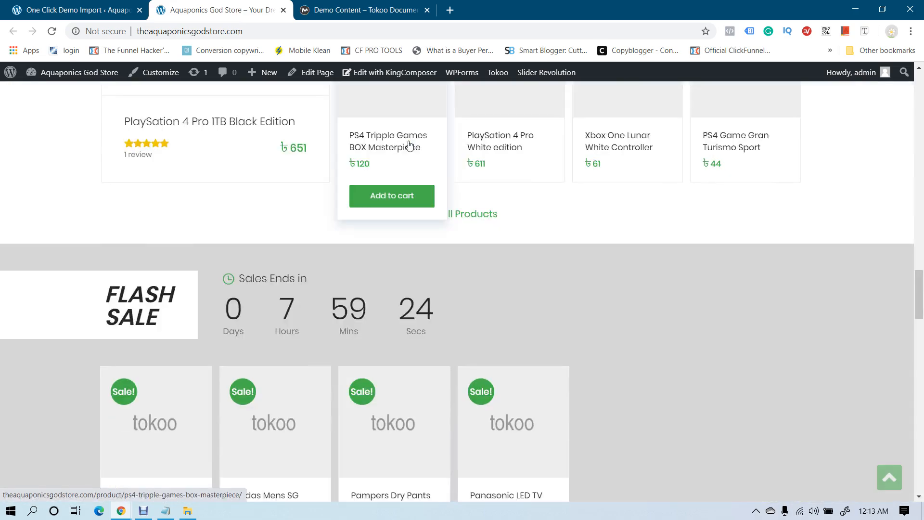
{"action": "scroll", "coordinate": [410, 146], "scroll_direction": "up", "scroll_amount": 8}
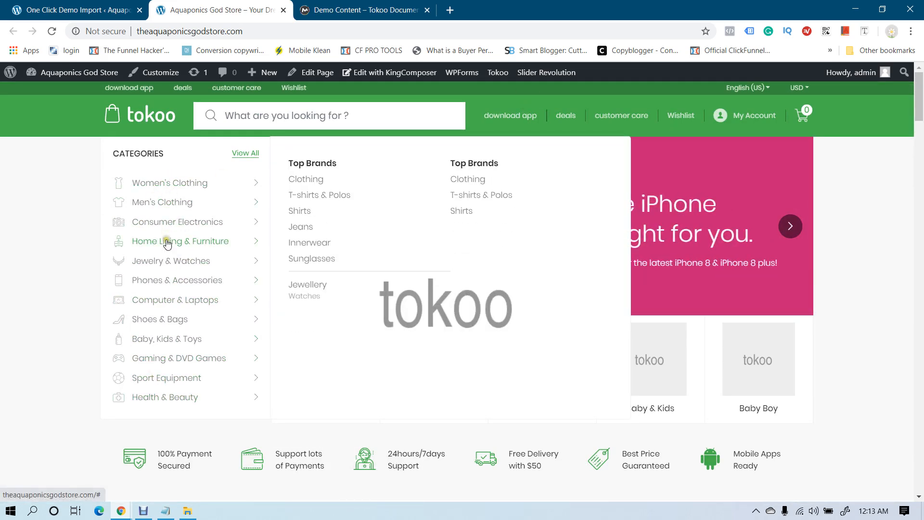
{"action": "mouse_move", "coordinate": [178, 201]}
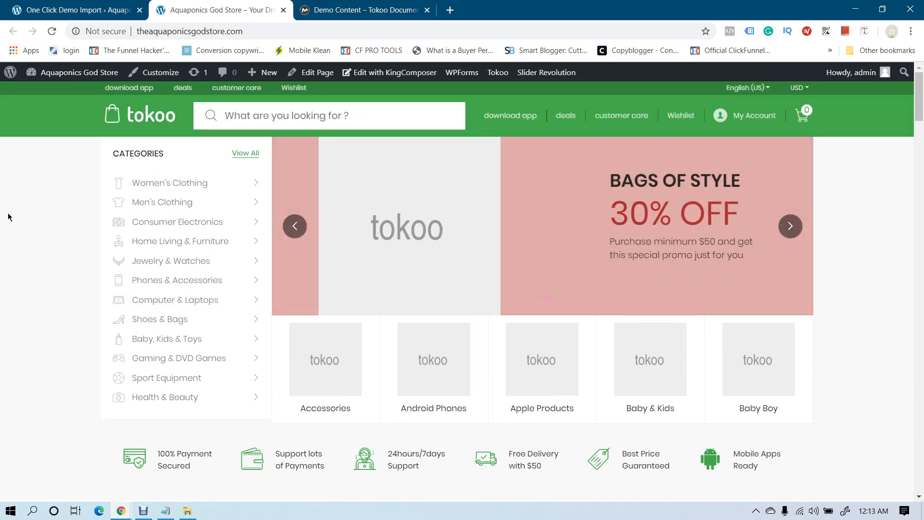
{"action": "scroll", "coordinate": [10, 196], "scroll_direction": "down", "scroll_amount": 4}
{"action": "scroll", "coordinate": [10, 196], "scroll_direction": "up", "scroll_amount": 4}
Open the Tokoo theme options in the WordPress admin and show the General settings
{"action": "left_click", "coordinate": [57, 4]}
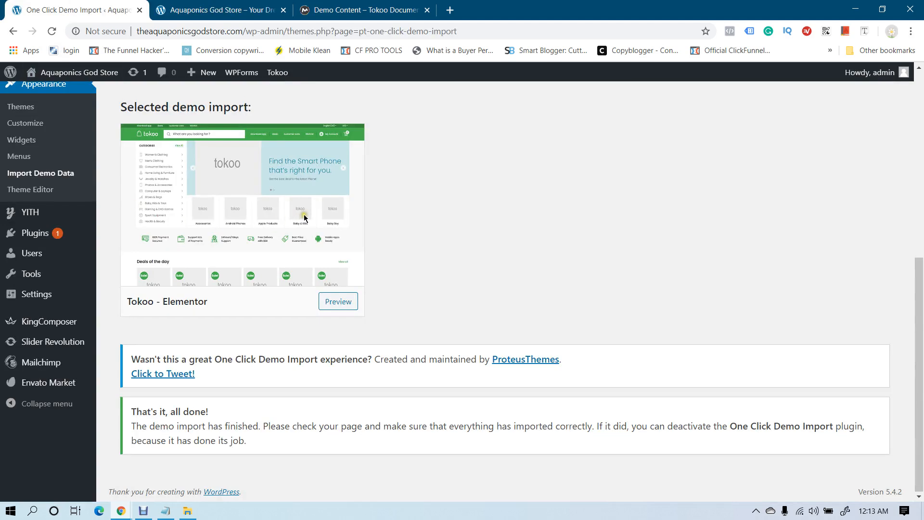
{"action": "scroll", "coordinate": [304, 217], "scroll_direction": "up", "scroll_amount": 8}
{"action": "left_click", "coordinate": [122, 122]}
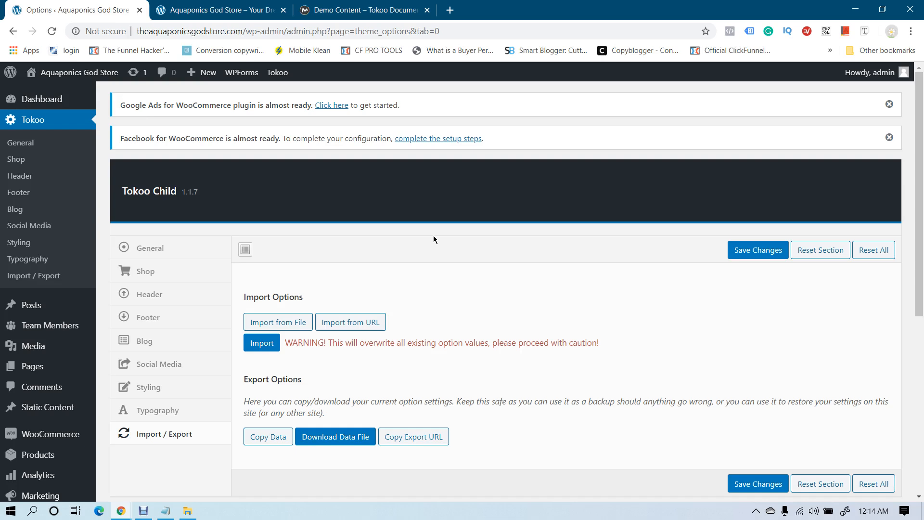
{"action": "left_click", "coordinate": [155, 248]}
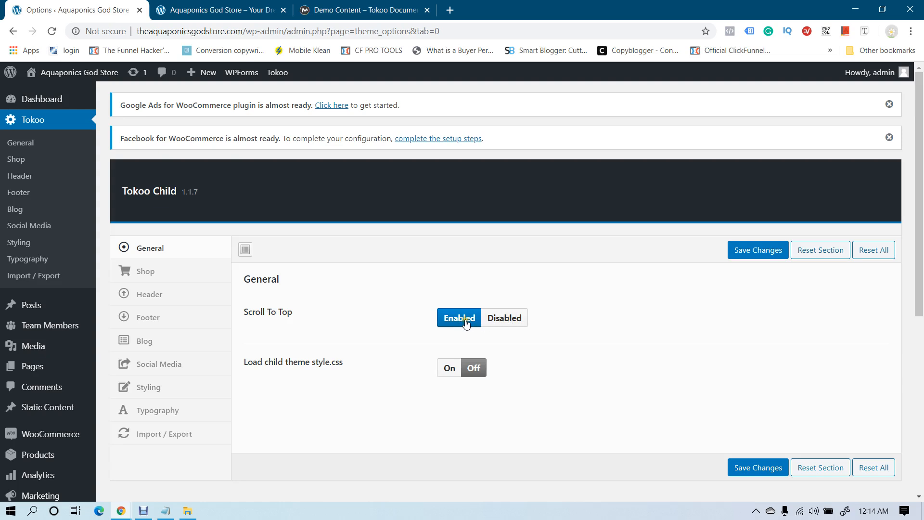
Set Scroll To Top to Disabled in the General theme options and save the changes
{"action": "left_click", "coordinate": [506, 319]}
{"action": "left_click", "coordinate": [758, 255]}
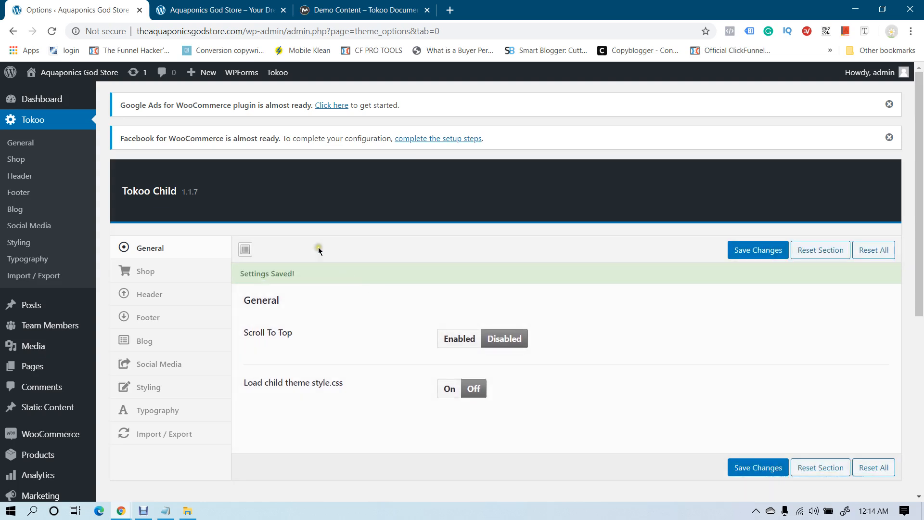
Reload the store homepage and look through it down to the footer for the scroll-to-top button
{"action": "left_click", "coordinate": [241, 10]}
{"action": "left_click", "coordinate": [51, 31]}
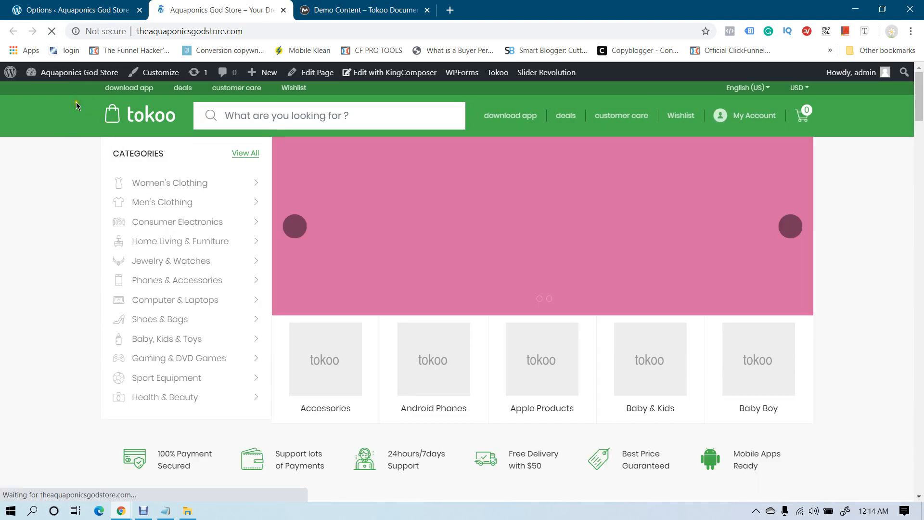
{"action": "scroll", "coordinate": [85, 177], "scroll_direction": "down", "scroll_amount": 20}
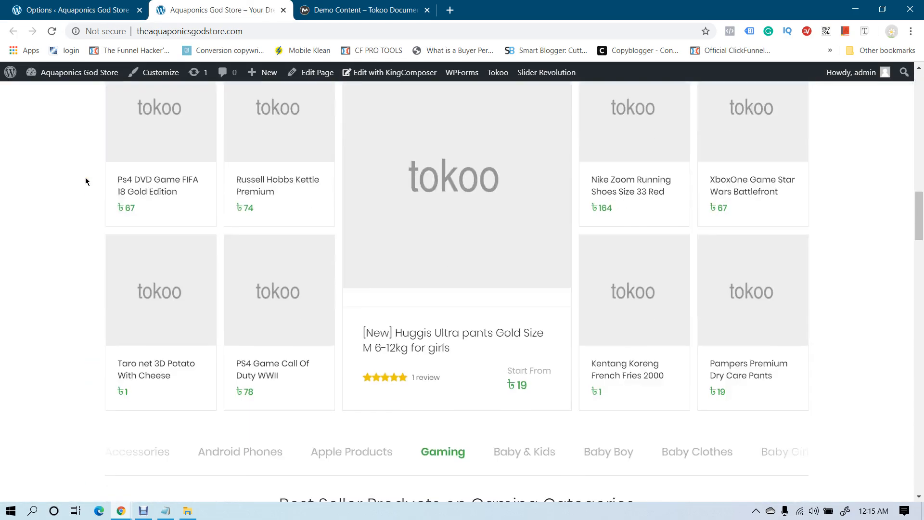
{"action": "scroll", "coordinate": [85, 177], "scroll_direction": "down", "scroll_amount": 15}
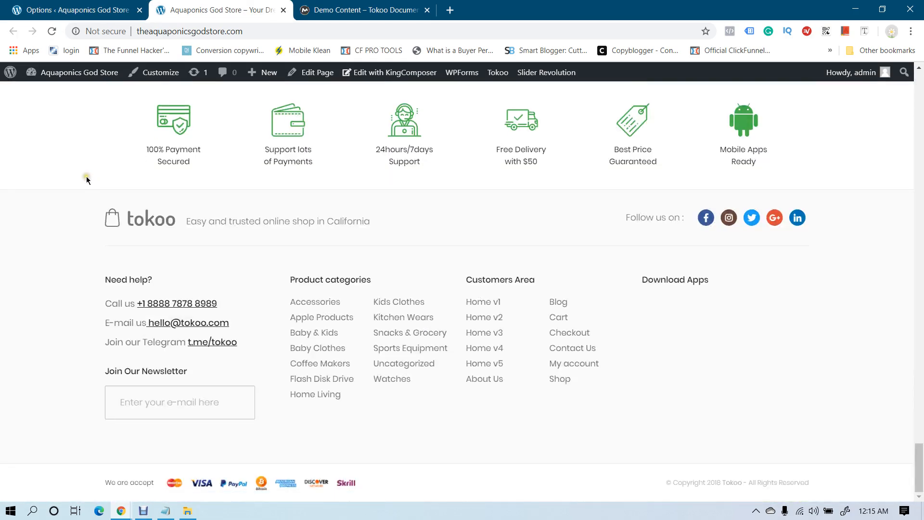
{"action": "scroll", "coordinate": [86, 176], "scroll_direction": "up", "scroll_amount": 8}
{"action": "scroll", "coordinate": [89, 182], "scroll_direction": "up", "scroll_amount": 13}
{"action": "scroll", "coordinate": [89, 182], "scroll_direction": "down", "scroll_amount": 16}
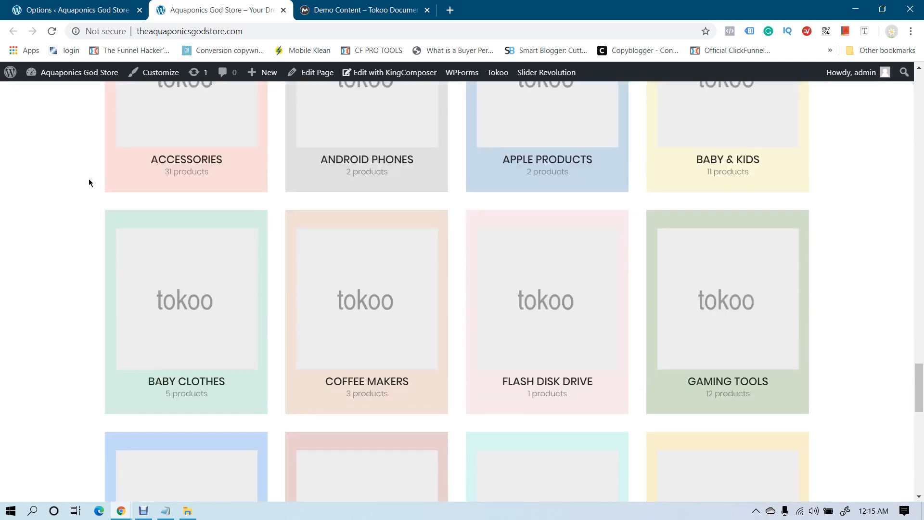
{"action": "scroll", "coordinate": [89, 182], "scroll_direction": "down", "scroll_amount": 6}
Return to the General theme options and set Scroll To Top to Enabled
{"action": "left_click", "coordinate": [83, 11]}
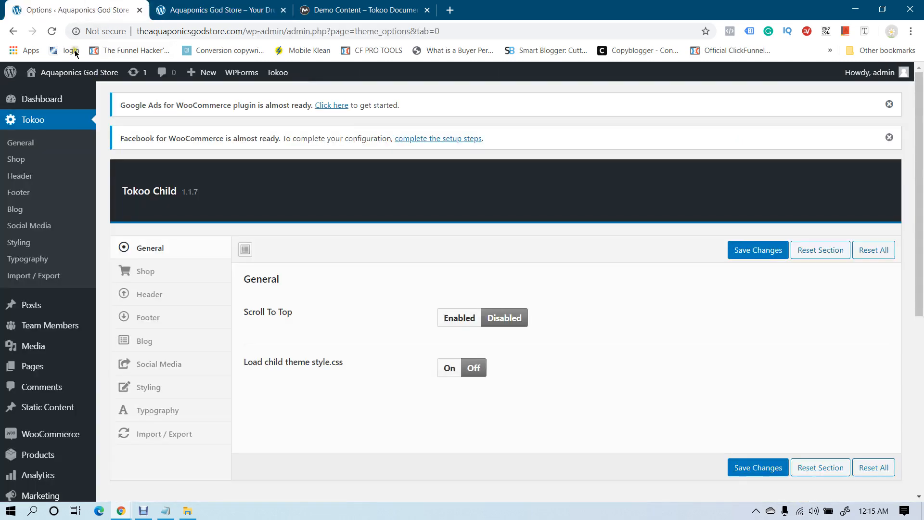
{"action": "left_click", "coordinate": [460, 317]}
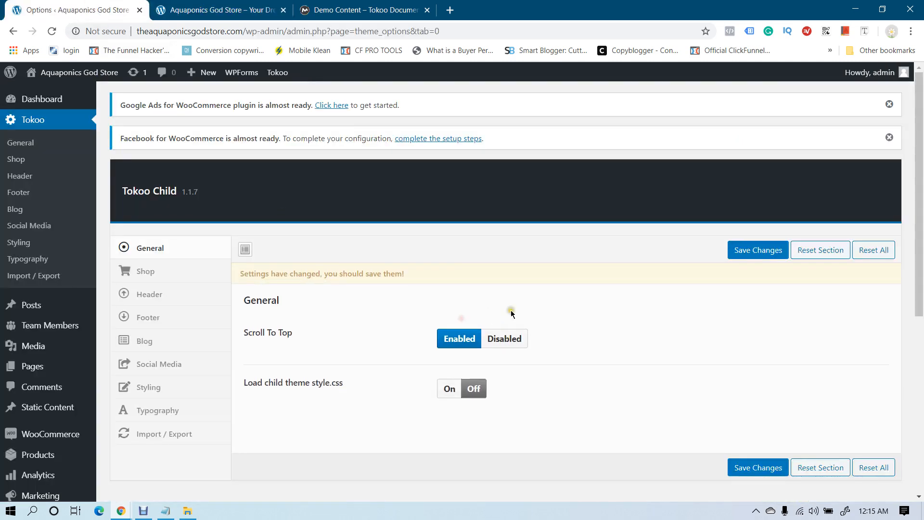
{"action": "left_click", "coordinate": [758, 251]}
Check the store homepage between footer and banner for the scroll-to-top button
{"action": "left_click", "coordinate": [216, 9]}
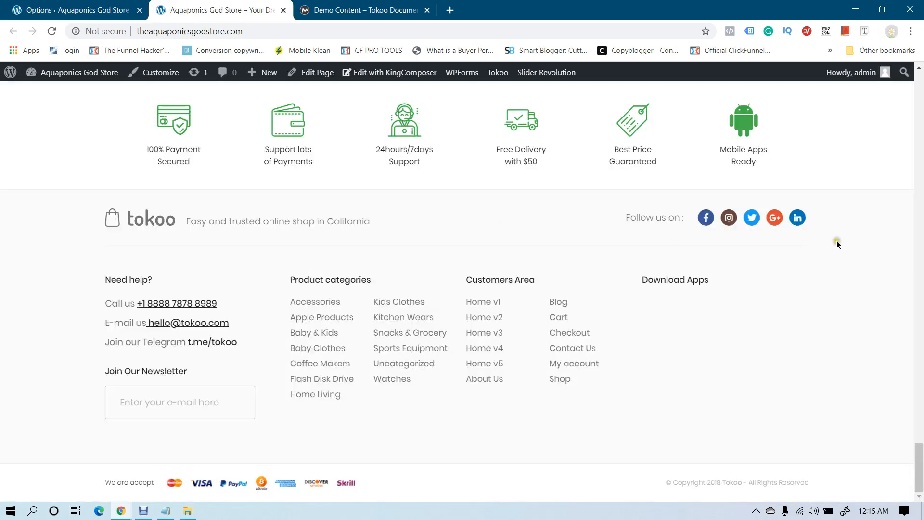
{"action": "scroll", "coordinate": [892, 447], "scroll_direction": "up", "scroll_amount": 2}
{"action": "scroll", "coordinate": [892, 448], "scroll_direction": "down", "scroll_amount": 3}
{"action": "scroll", "coordinate": [891, 445], "scroll_direction": "up", "scroll_amount": 20}
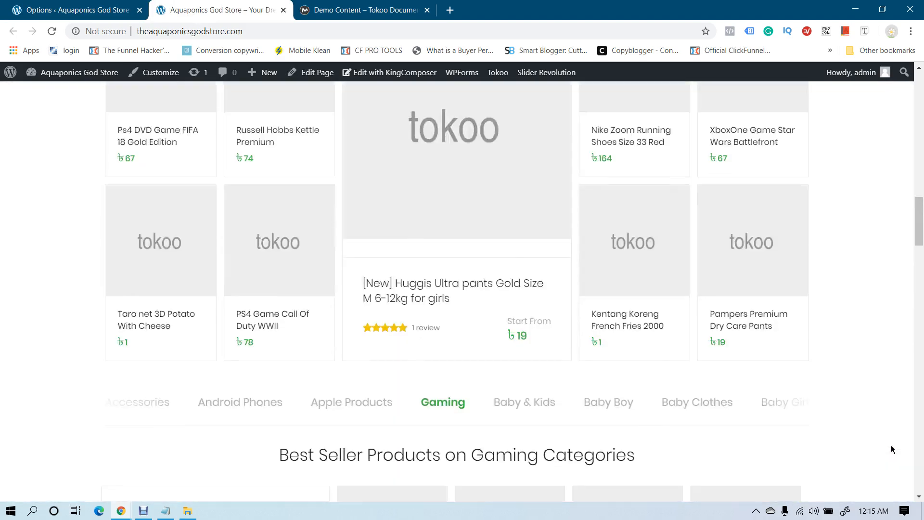
{"action": "scroll", "coordinate": [890, 445], "scroll_direction": "up", "scroll_amount": 10}
Save the pending Scroll To Top change in the Tokoo theme options
{"action": "left_click", "coordinate": [79, 12]}
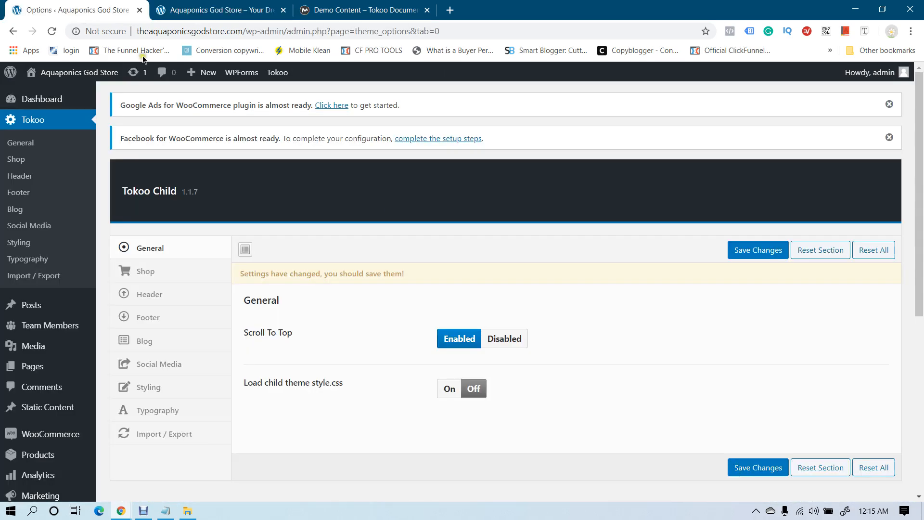
{"action": "left_click", "coordinate": [767, 250]}
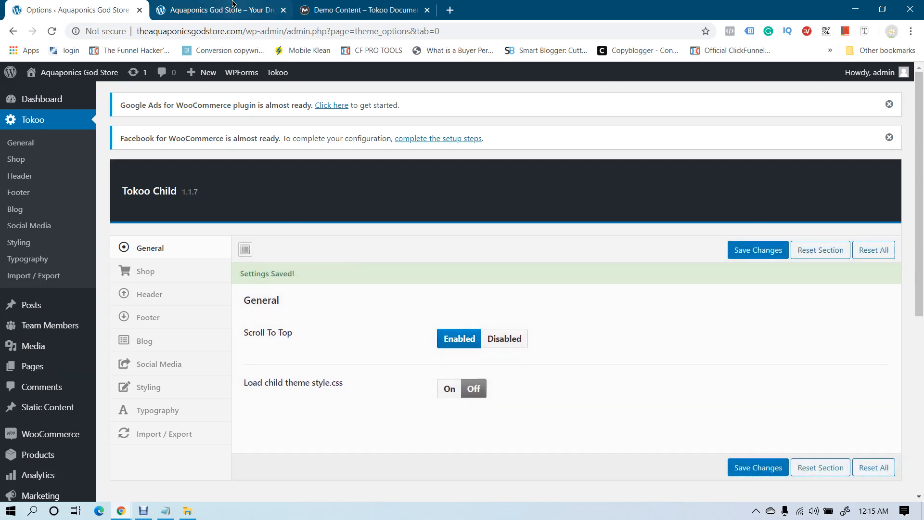
Reload the store homepage and test the scroll-to-top button from the footer area
{"action": "left_click", "coordinate": [233, 4]}
{"action": "key", "text": "F5"}
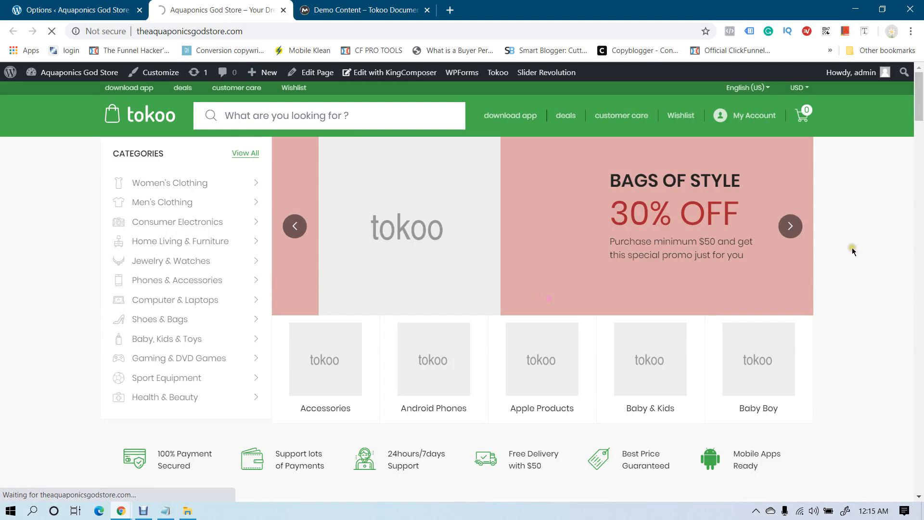
{"action": "scroll", "coordinate": [851, 248], "scroll_direction": "down", "scroll_amount": 15}
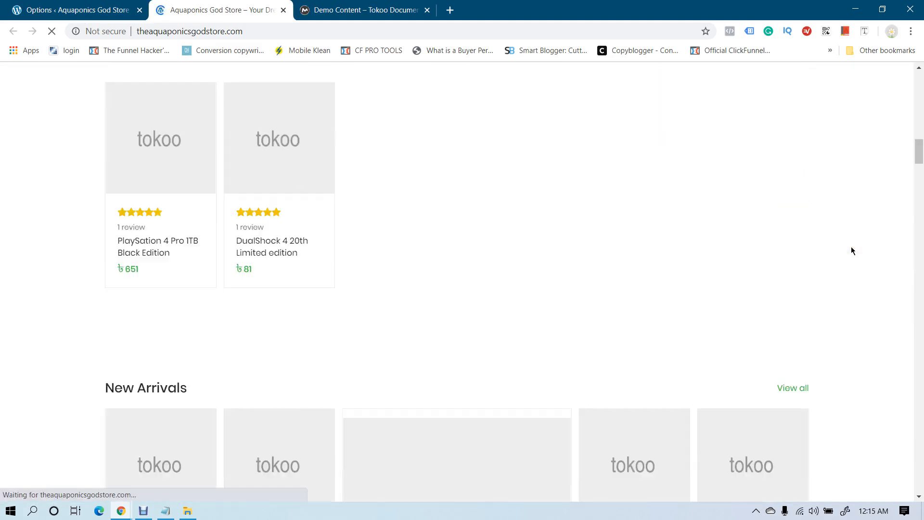
{"action": "scroll", "coordinate": [850, 246], "scroll_direction": "down", "scroll_amount": 20}
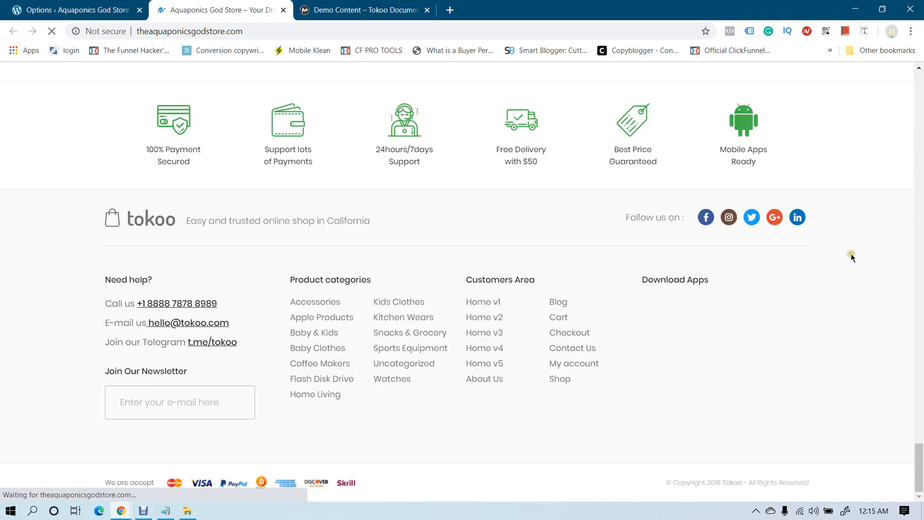
{"action": "scroll", "coordinate": [848, 308], "scroll_direction": "up", "scroll_amount": 3}
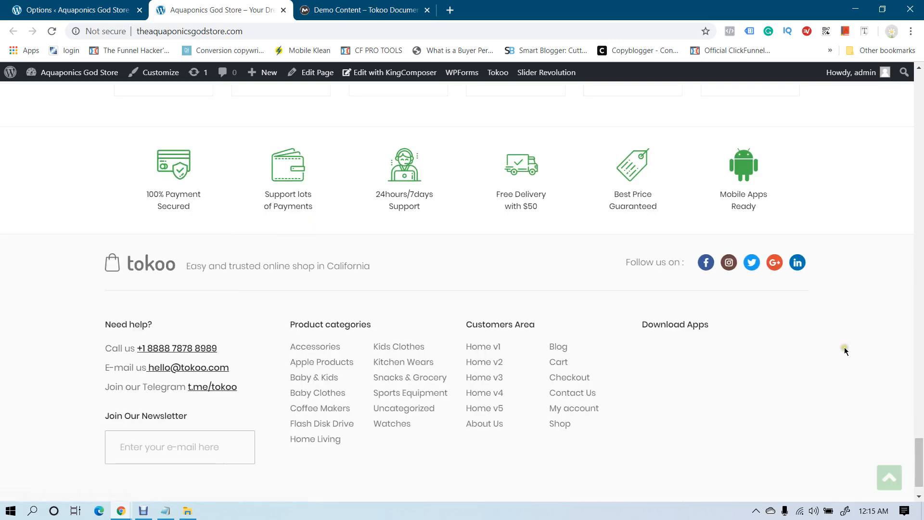
{"action": "left_click", "coordinate": [889, 478]}
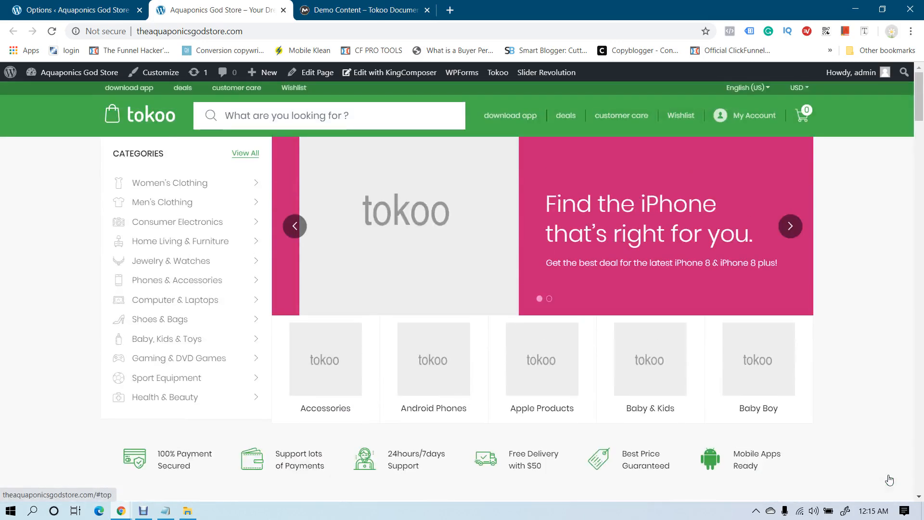
Turn on Load child theme style.css in the General theme options and save the changes
{"action": "left_click", "coordinate": [62, 11]}
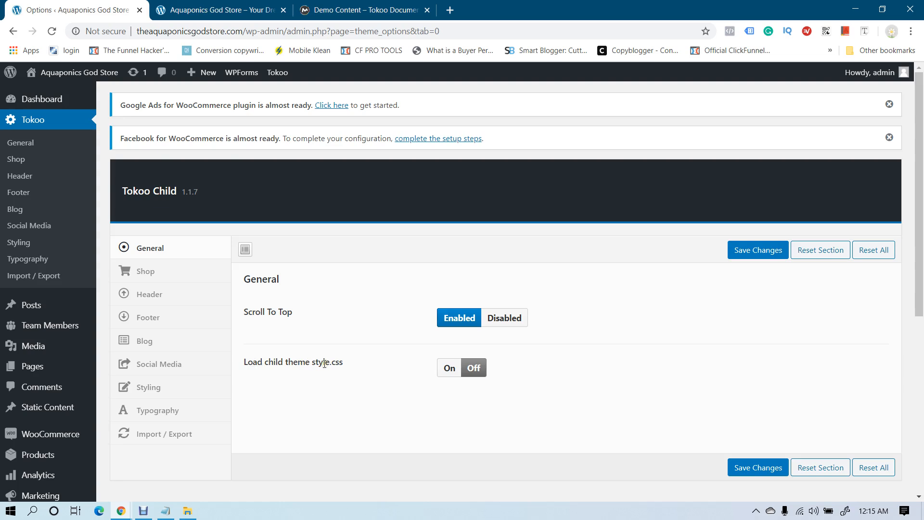
{"action": "left_click", "coordinate": [449, 368]}
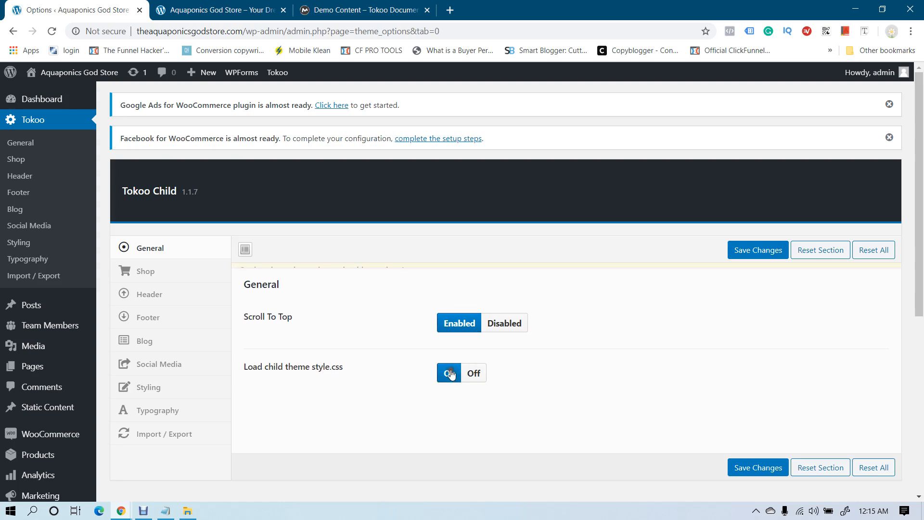
{"action": "left_click", "coordinate": [743, 253]}
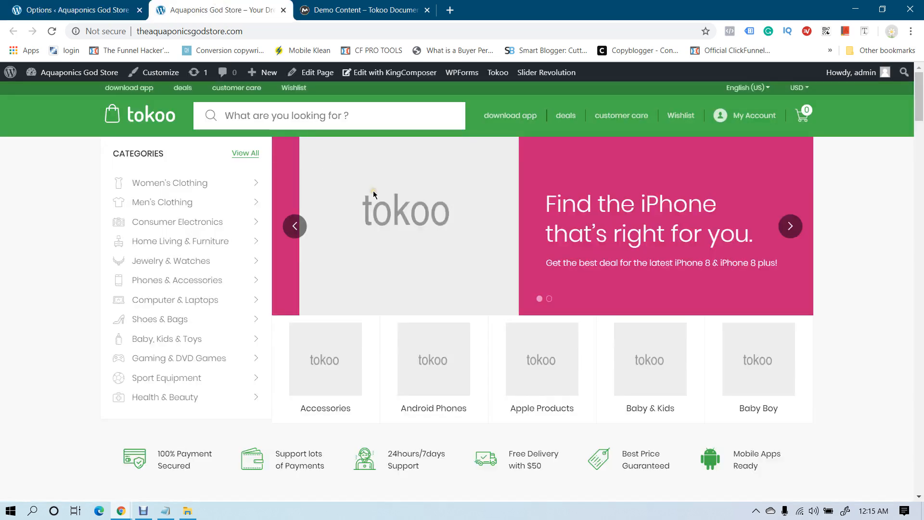
Reload the store homepage and check its layout with the child theme stylesheet option applied
{"action": "left_click", "coordinate": [373, 192]}
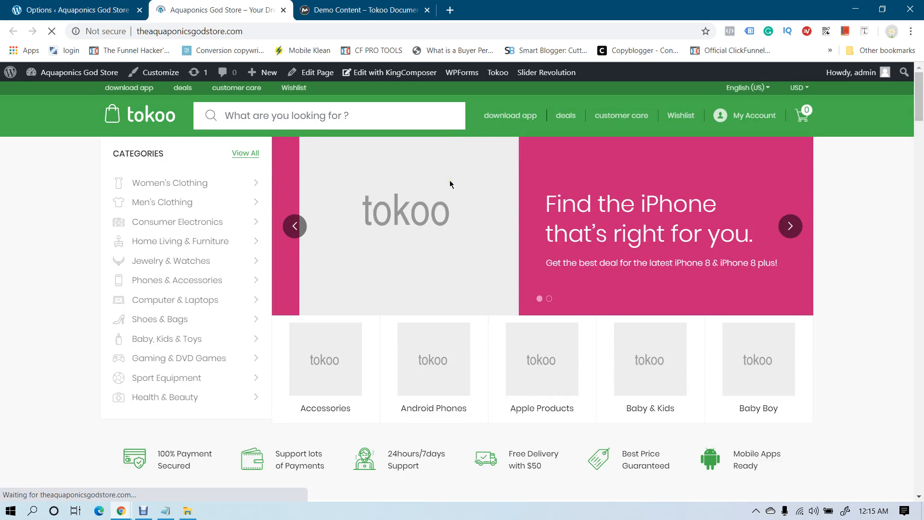
{"action": "scroll", "coordinate": [656, 186], "scroll_direction": "down", "scroll_amount": 10}
{"action": "scroll", "coordinate": [713, 212], "scroll_direction": "down", "scroll_amount": 6}
{"action": "scroll", "coordinate": [752, 218], "scroll_direction": "up", "scroll_amount": 13}
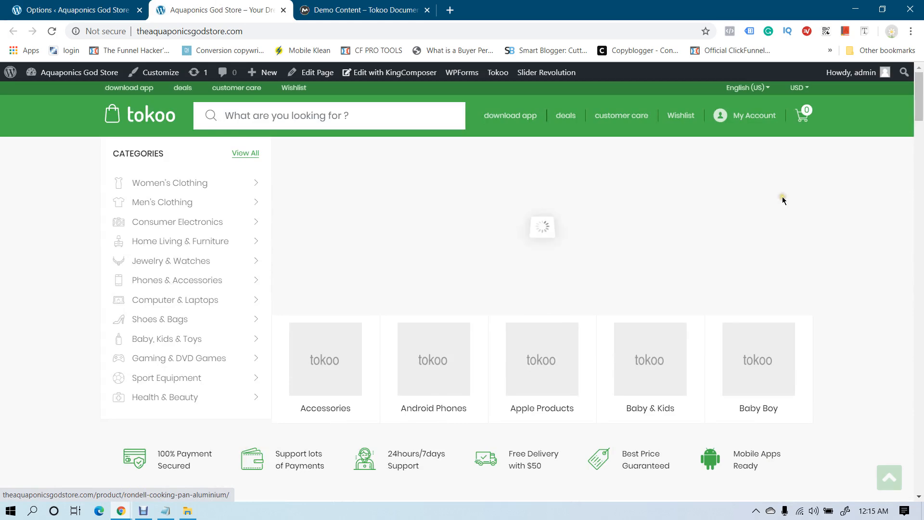
Look over the store homepage from the top banner down to the footer and back up
{"action": "scroll", "coordinate": [783, 200], "scroll_direction": "down", "scroll_amount": 20}
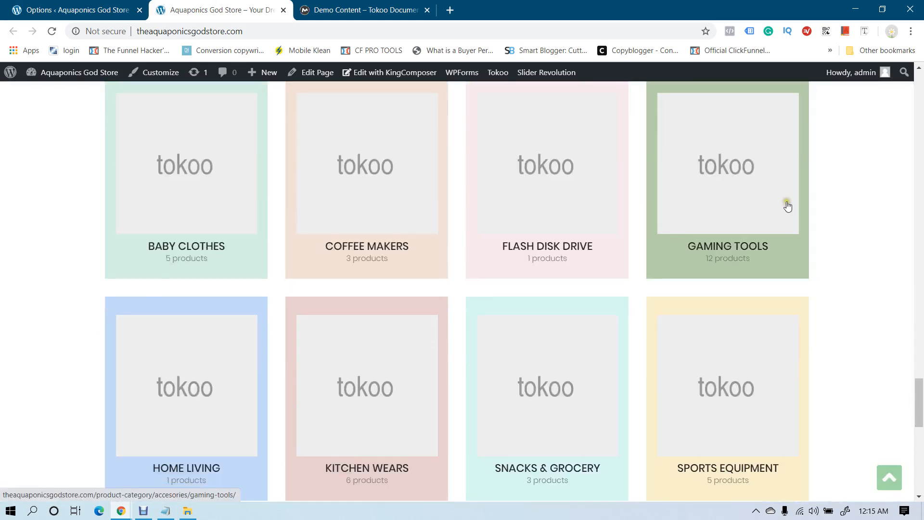
{"action": "scroll", "coordinate": [787, 206], "scroll_direction": "down", "scroll_amount": 15}
{"action": "key", "text": "ctrl+shift+Tab"}
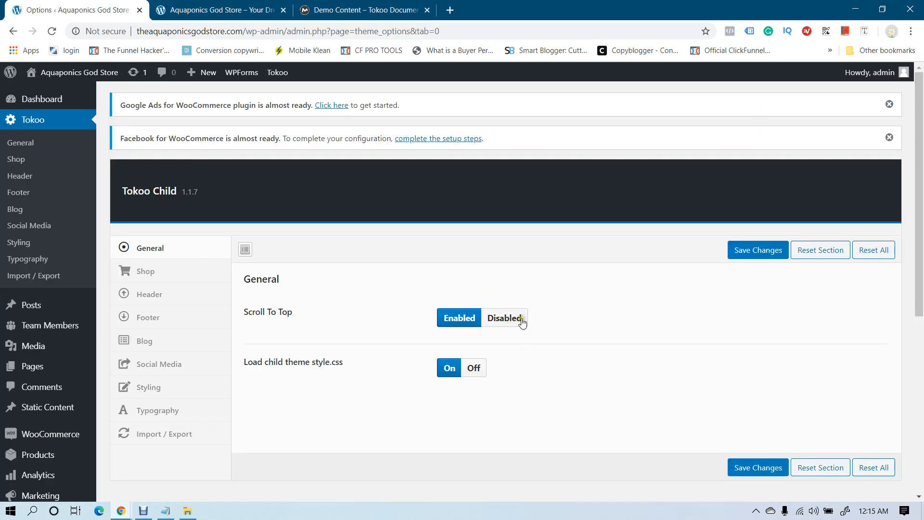
{"action": "left_click", "coordinate": [236, 11]}
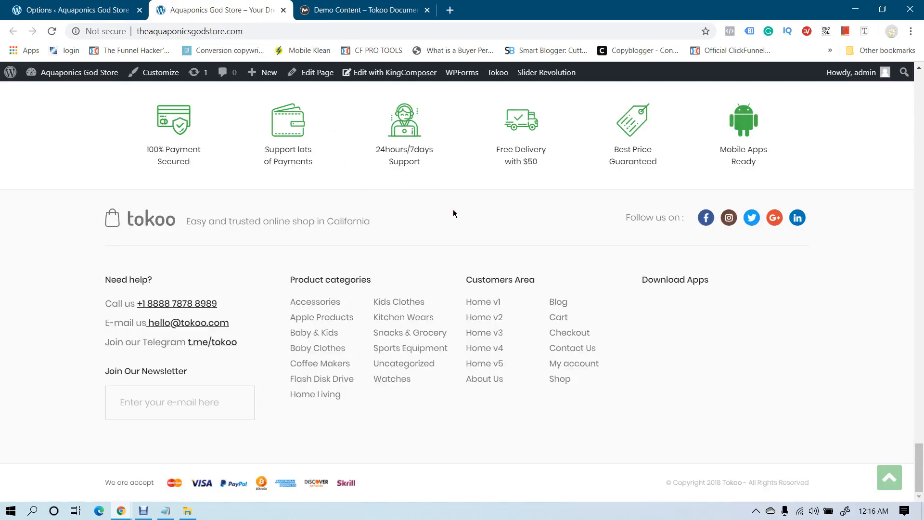
{"action": "scroll", "coordinate": [453, 213], "scroll_direction": "up", "scroll_amount": 10}
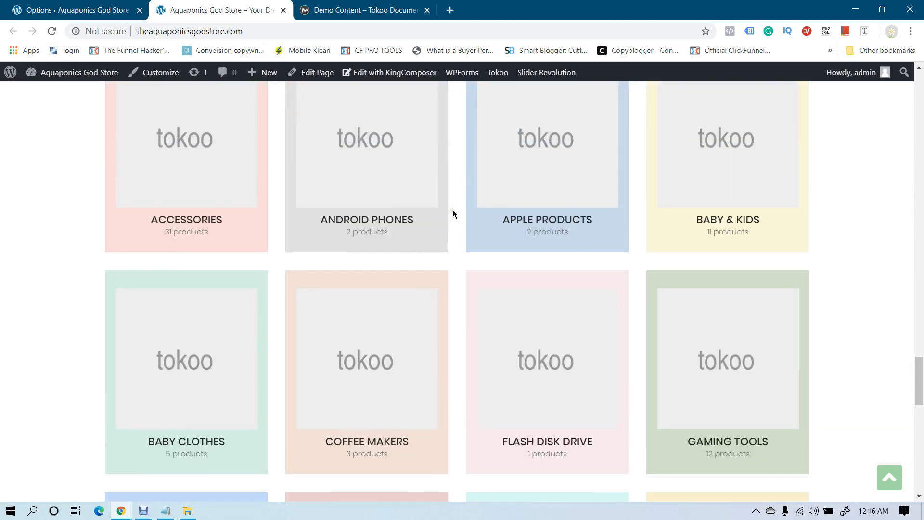
{"action": "scroll", "coordinate": [453, 213], "scroll_direction": "up", "scroll_amount": 15}
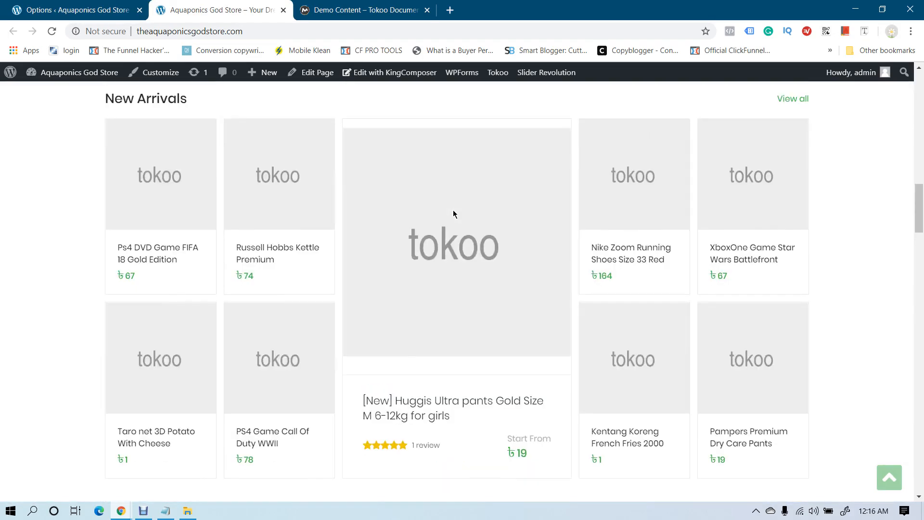
{"action": "scroll", "coordinate": [453, 214], "scroll_direction": "up", "scroll_amount": 16}
Open the Shop section of the Tokoo theme options and review its settings from Catalog Mode through the Register Banner fields
{"action": "left_click", "coordinate": [131, 10]}
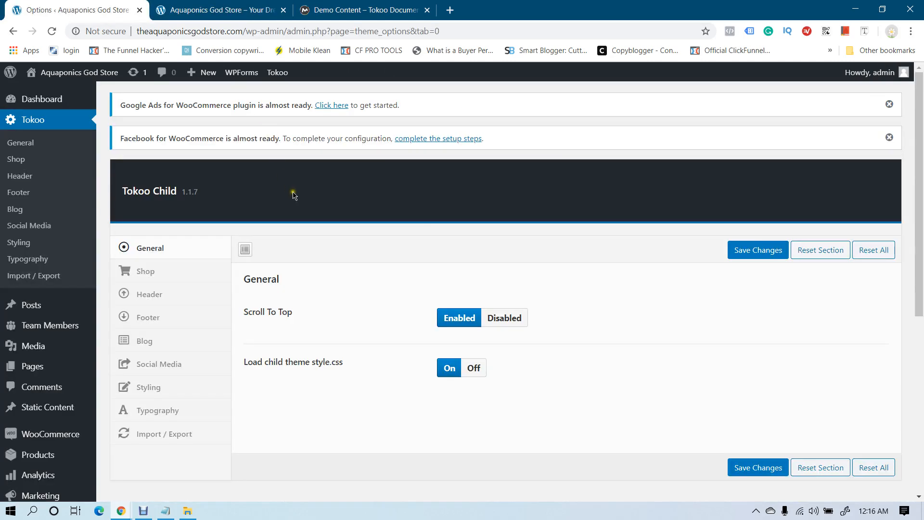
{"action": "left_click", "coordinate": [140, 270]}
{"action": "scroll", "coordinate": [358, 220], "scroll_direction": "down", "scroll_amount": 3}
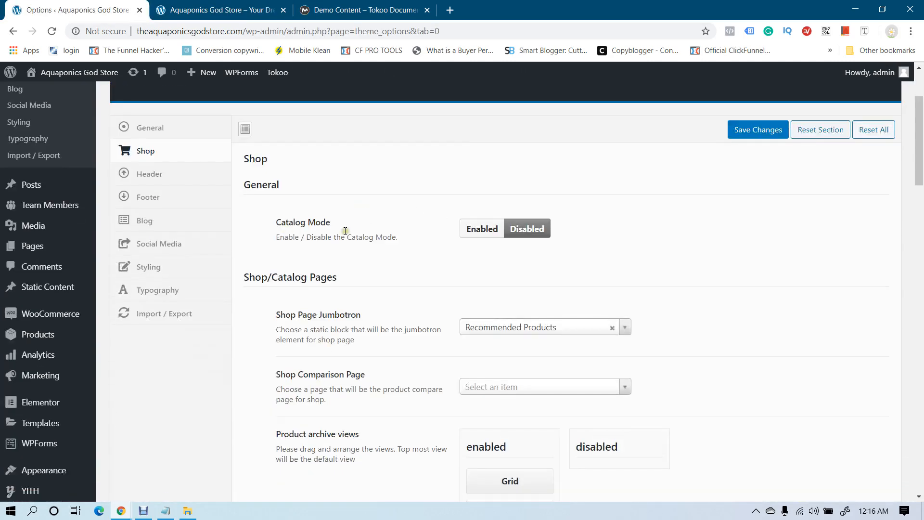
{"action": "scroll", "coordinate": [419, 244], "scroll_direction": "down", "scroll_amount": 5}
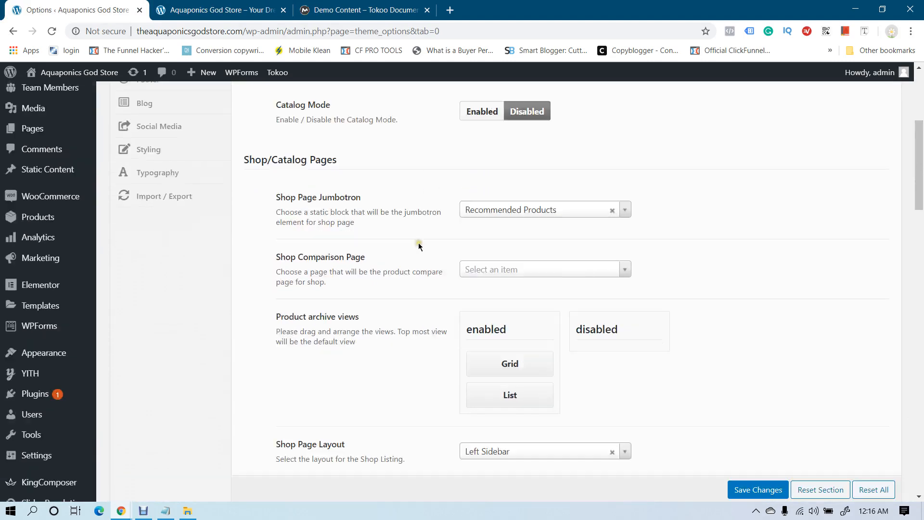
{"action": "scroll", "coordinate": [418, 246], "scroll_direction": "down", "scroll_amount": 20}
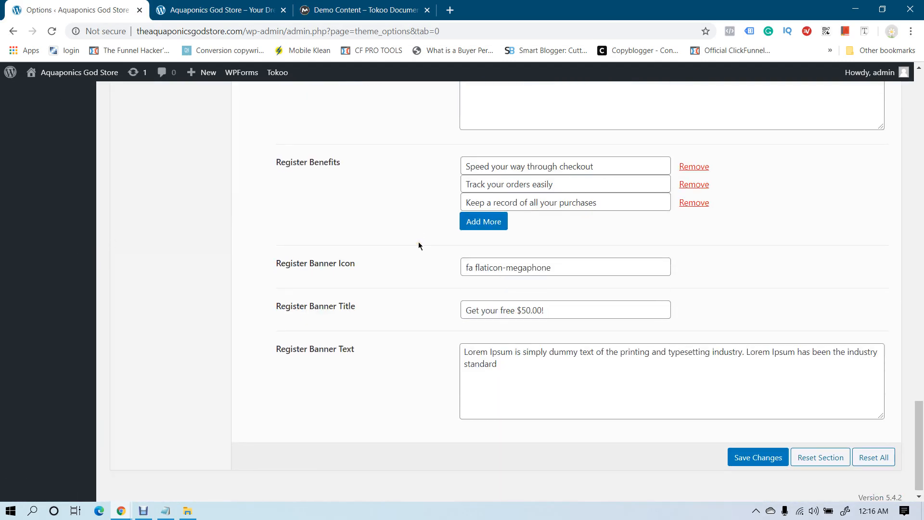
{"action": "scroll", "coordinate": [418, 246], "scroll_direction": "up", "scroll_amount": 8}
{"action": "scroll", "coordinate": [418, 245], "scroll_direction": "up", "scroll_amount": 20}
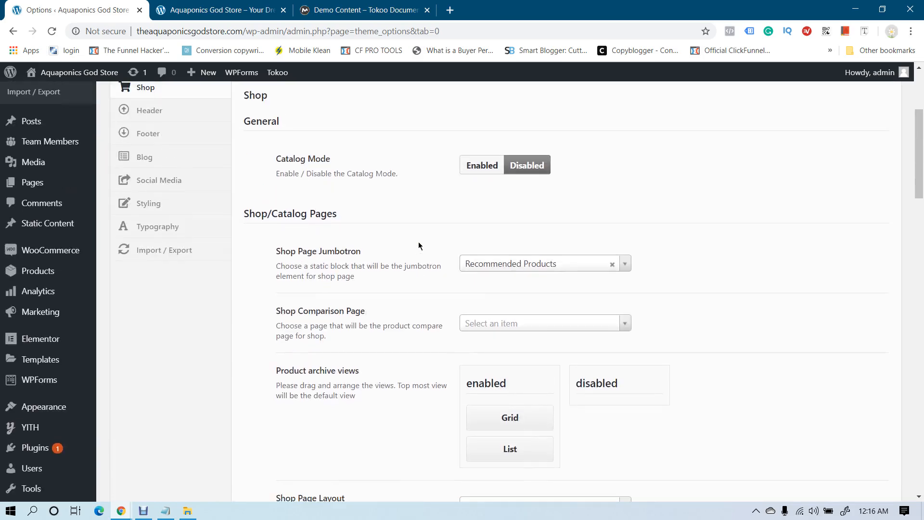
{"action": "scroll", "coordinate": [418, 245], "scroll_direction": "down", "scroll_amount": 8}
{"action": "scroll", "coordinate": [419, 246], "scroll_direction": "down", "scroll_amount": 6}
{"action": "scroll", "coordinate": [419, 245], "scroll_direction": "up", "scroll_amount": 1}
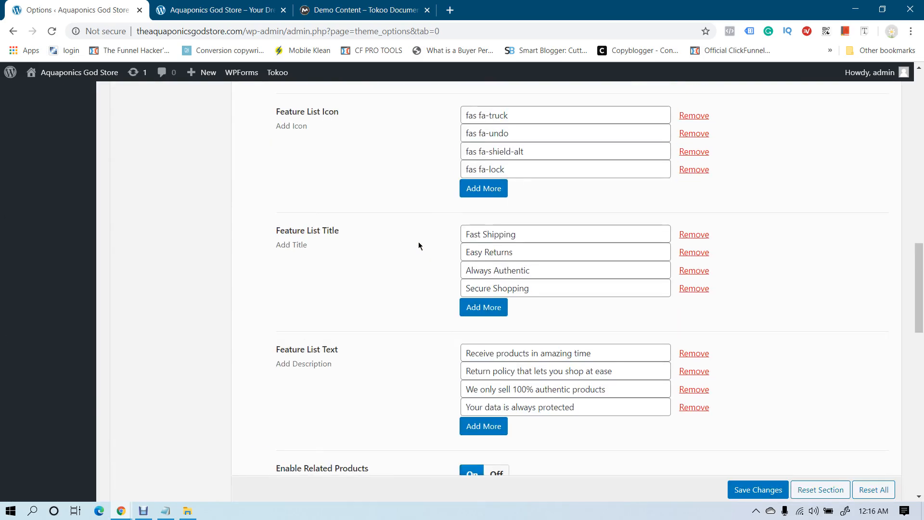
Examine the Feature List Title entries in the Shop options, from Fast Shipping to Secure Shopping
{"action": "left_click_drag", "start_coordinate": [527, 227], "coordinate": [437, 241]}
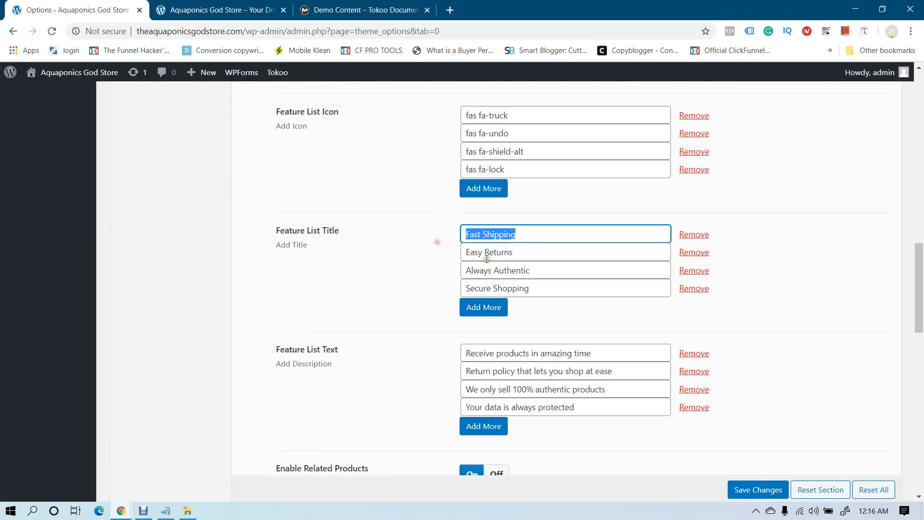
{"action": "left_click_drag", "start_coordinate": [537, 254], "coordinate": [422, 268]}
{"action": "left_click_drag", "start_coordinate": [559, 268], "coordinate": [452, 270]}
{"action": "left_click", "coordinate": [411, 303]}
{"action": "left_click_drag", "start_coordinate": [560, 287], "coordinate": [403, 300]}
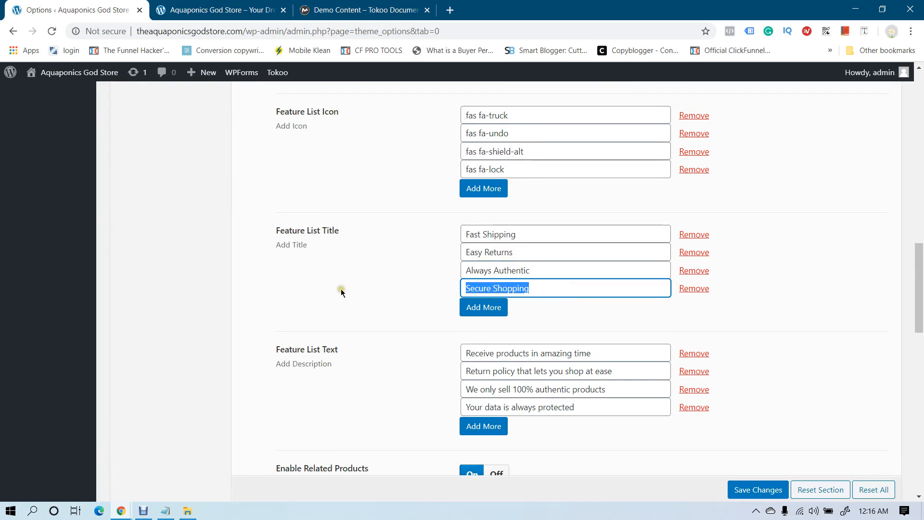
{"action": "left_click_drag", "start_coordinate": [518, 233], "coordinate": [446, 243]}
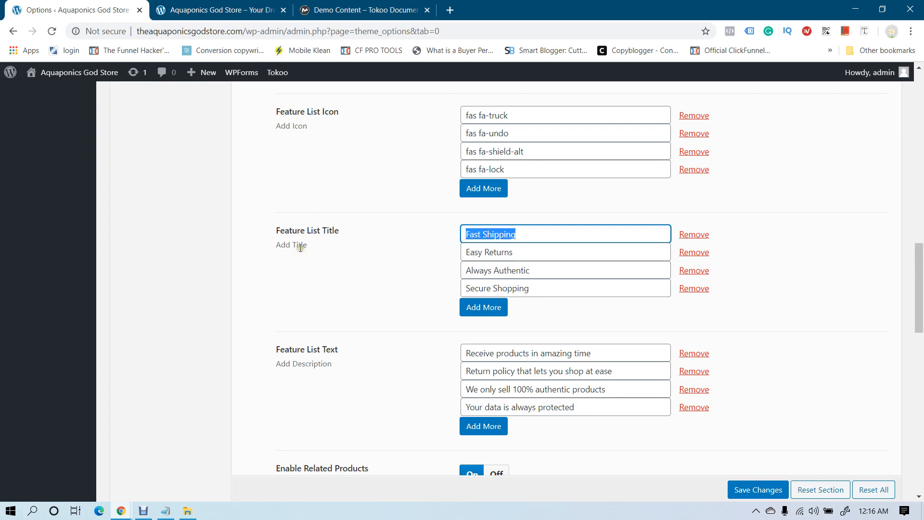
Look through the store homepage down to the footer for the feature list titles set in the Shop options
{"action": "left_click", "coordinate": [235, 9]}
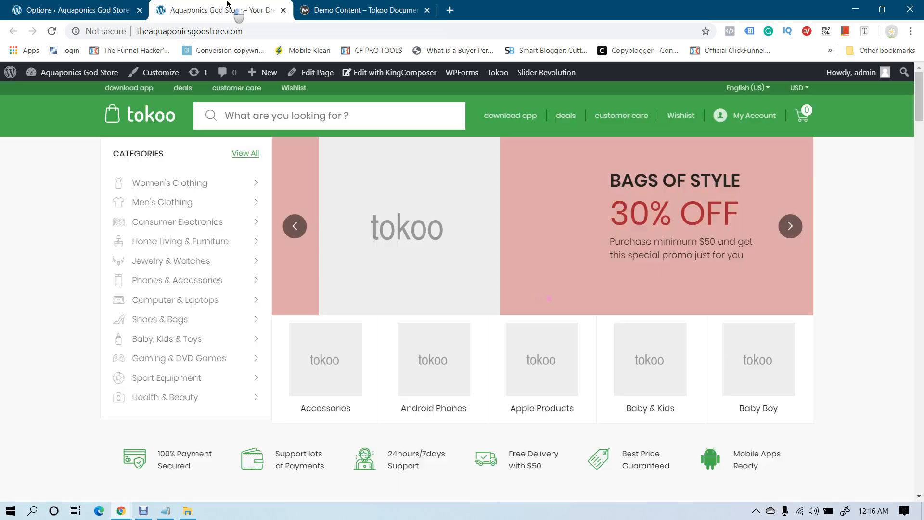
{"action": "scroll", "coordinate": [505, 231], "scroll_direction": "down", "scroll_amount": 6}
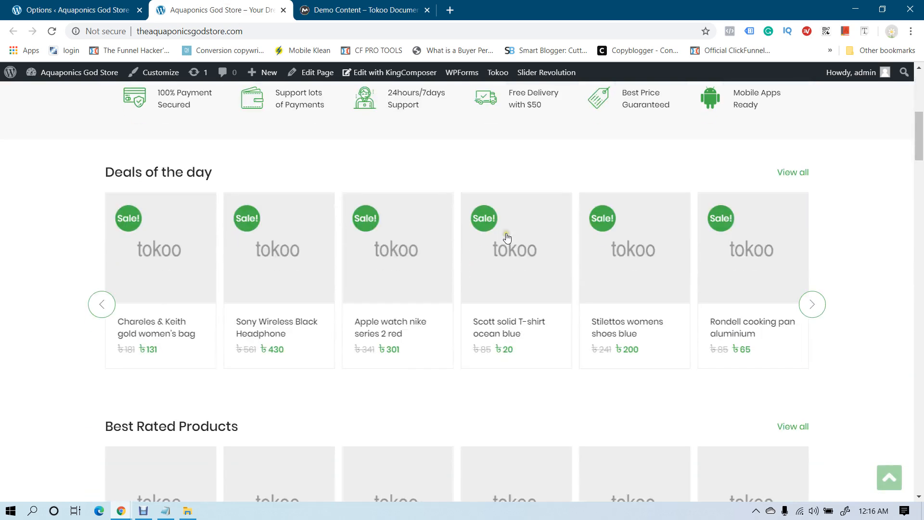
{"action": "scroll", "coordinate": [438, 225], "scroll_direction": "down", "scroll_amount": 13}
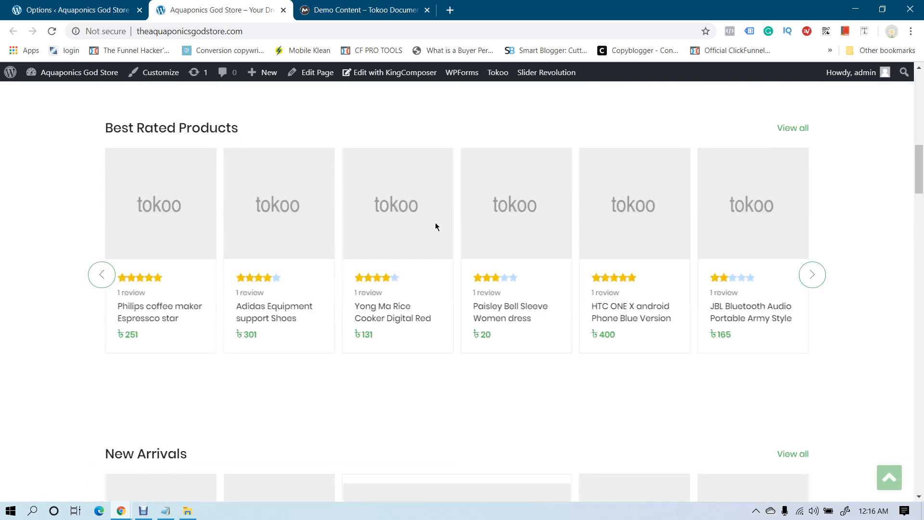
{"action": "scroll", "coordinate": [435, 224], "scroll_direction": "down", "scroll_amount": 20}
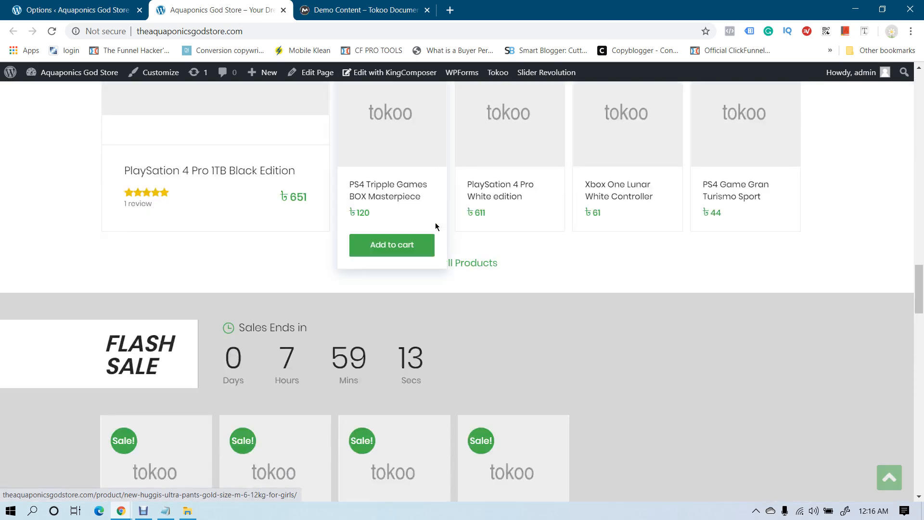
{"action": "scroll", "coordinate": [436, 227], "scroll_direction": "down", "scroll_amount": 20}
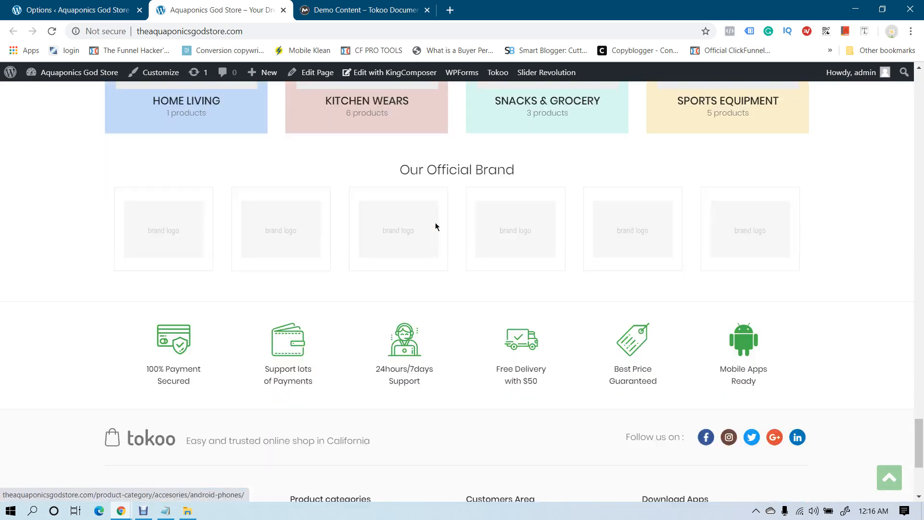
{"action": "scroll", "coordinate": [435, 224], "scroll_direction": "up", "scroll_amount": 1}
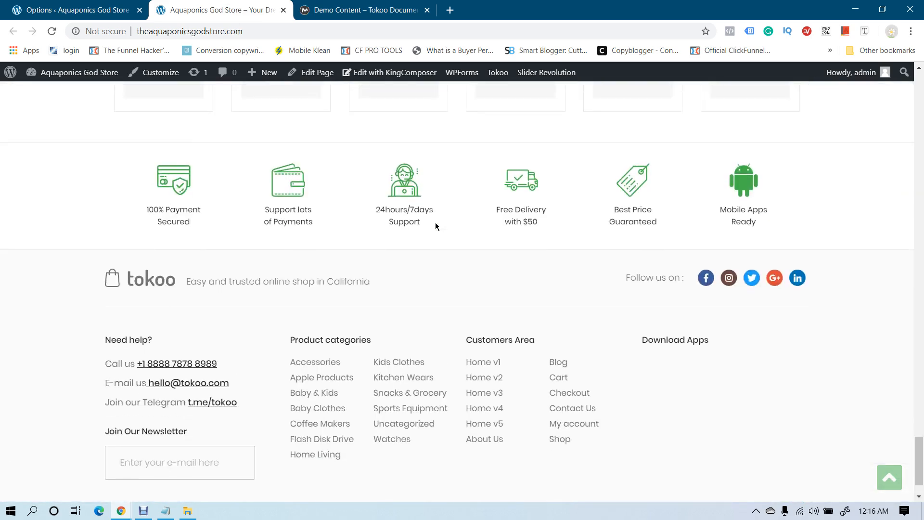
{"action": "scroll", "coordinate": [435, 226], "scroll_direction": "down", "scroll_amount": 1}
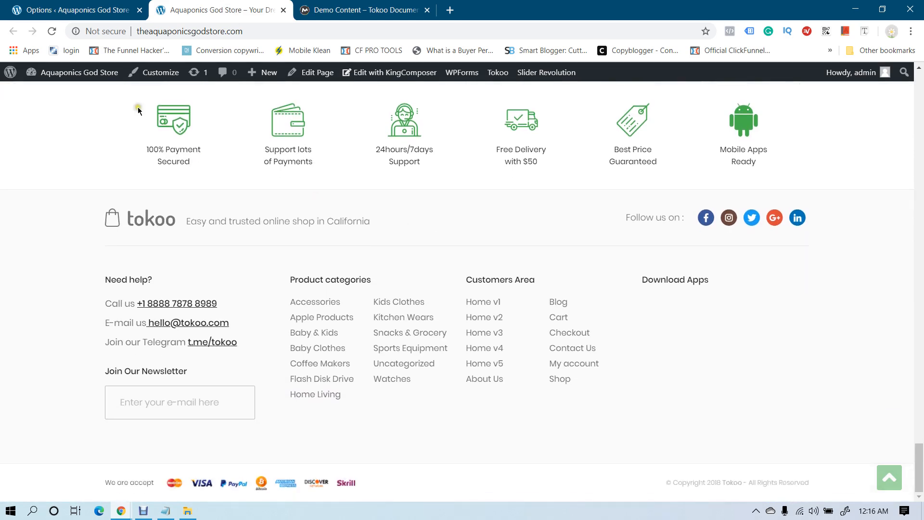
Recheck the Feature List Title entries and search the whole homepage again for where the feature list is displayed
{"action": "left_click", "coordinate": [85, 5]}
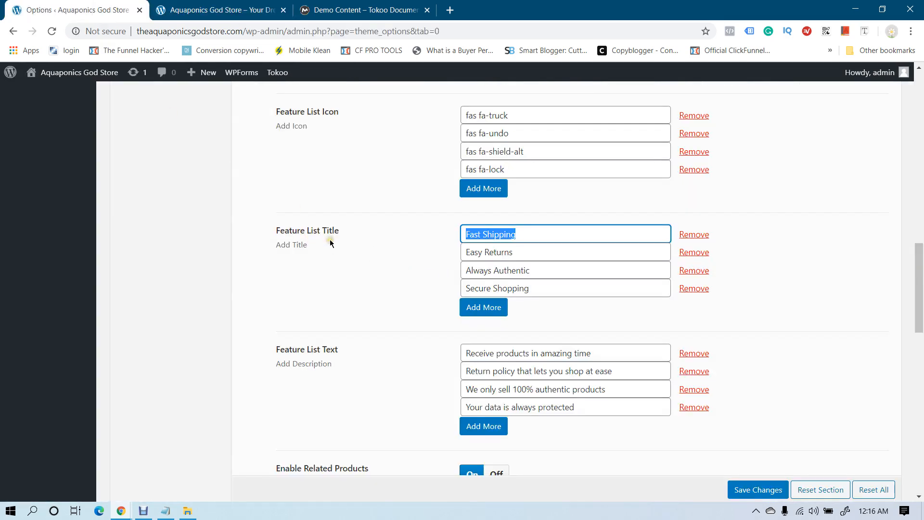
{"action": "left_click", "coordinate": [285, 18]}
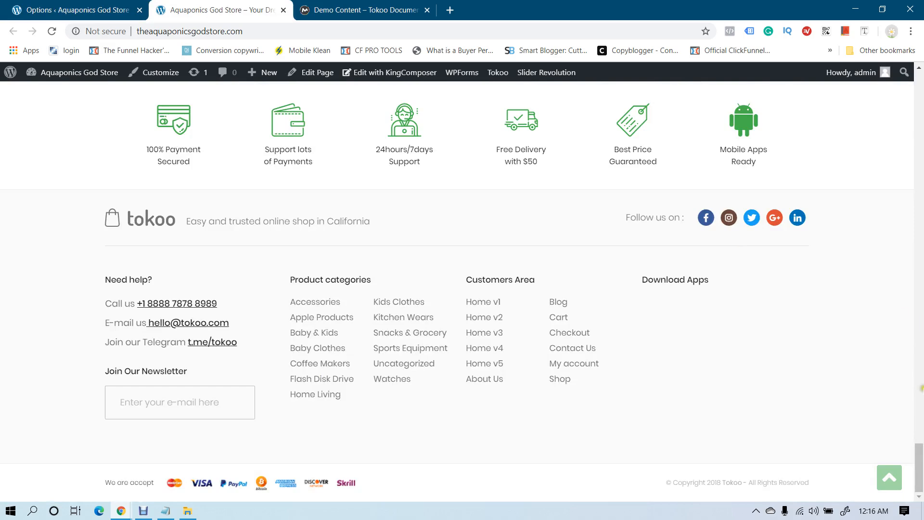
{"action": "left_click_drag", "start_coordinate": [920, 459], "coordinate": [920, 97]}
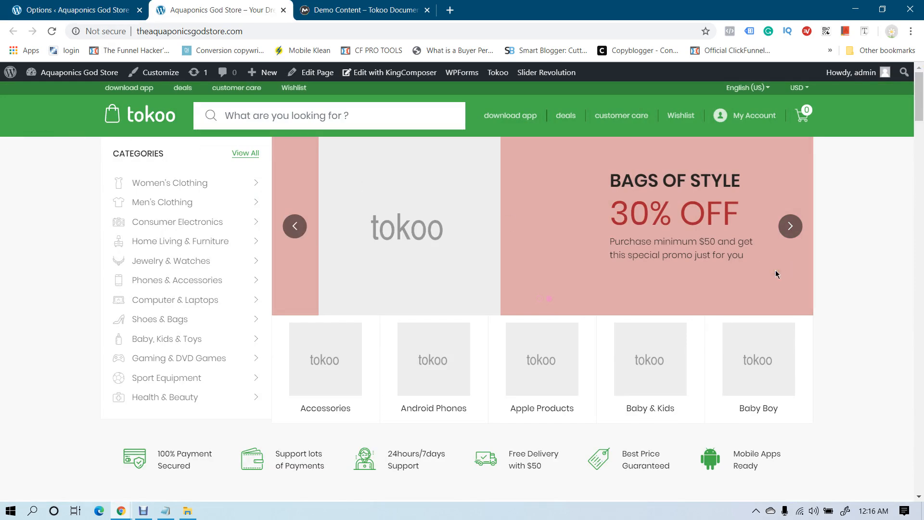
{"action": "scroll", "coordinate": [776, 270], "scroll_direction": "down", "scroll_amount": 3}
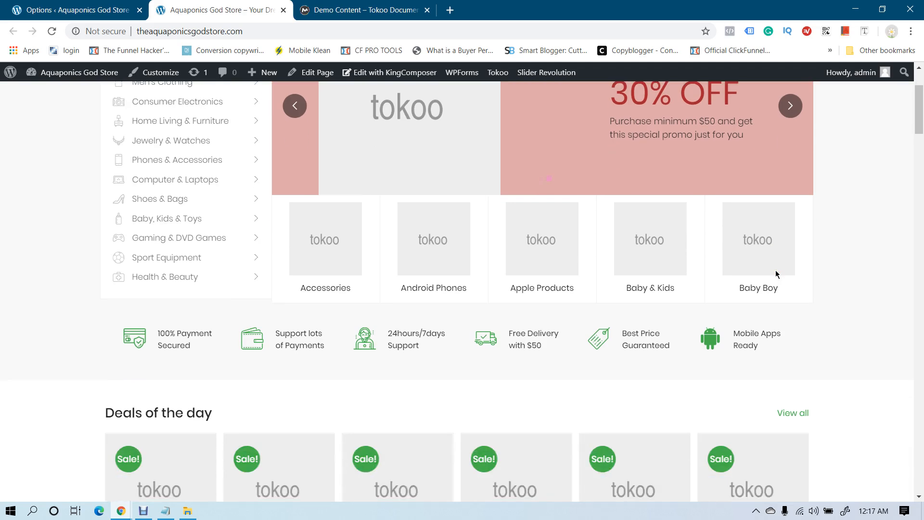
{"action": "scroll", "coordinate": [227, 382], "scroll_direction": "down", "scroll_amount": 10}
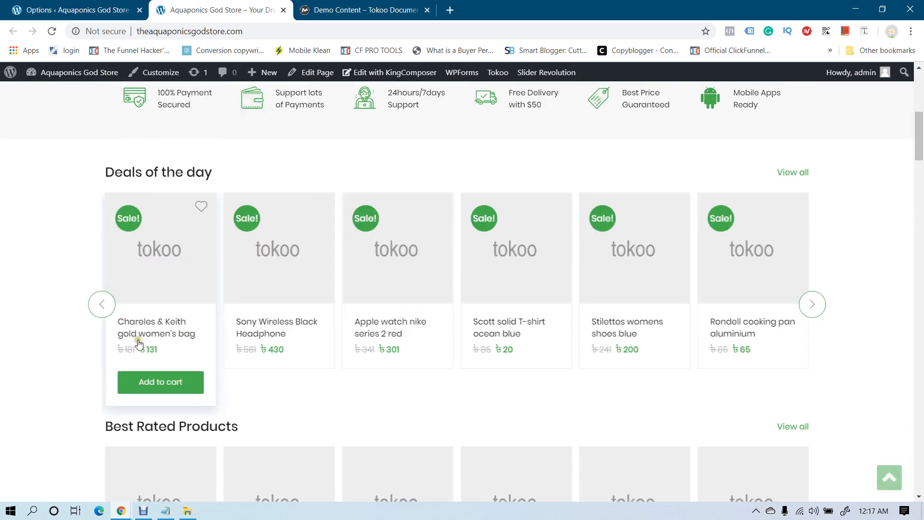
{"action": "scroll", "coordinate": [48, 321], "scroll_direction": "down", "scroll_amount": 10}
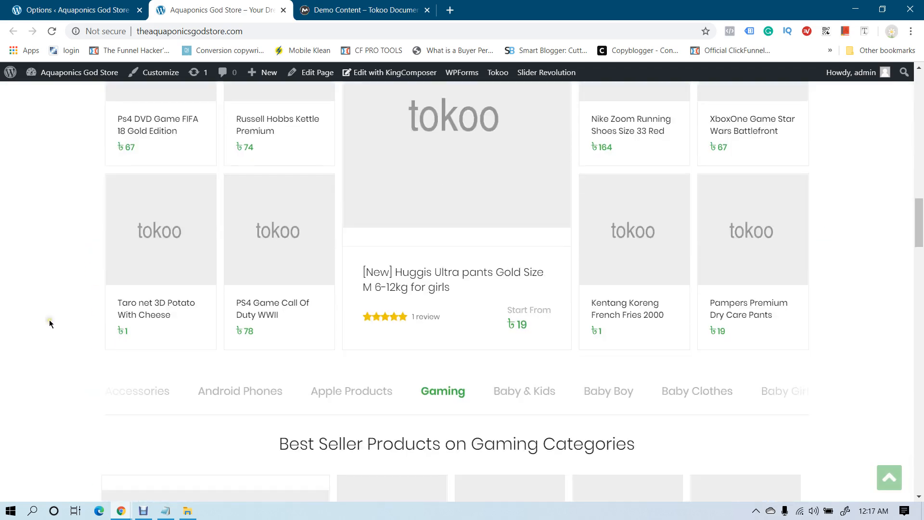
{"action": "scroll", "coordinate": [49, 319], "scroll_direction": "down", "scroll_amount": 5}
{"action": "scroll", "coordinate": [49, 319], "scroll_direction": "down", "scroll_amount": 10}
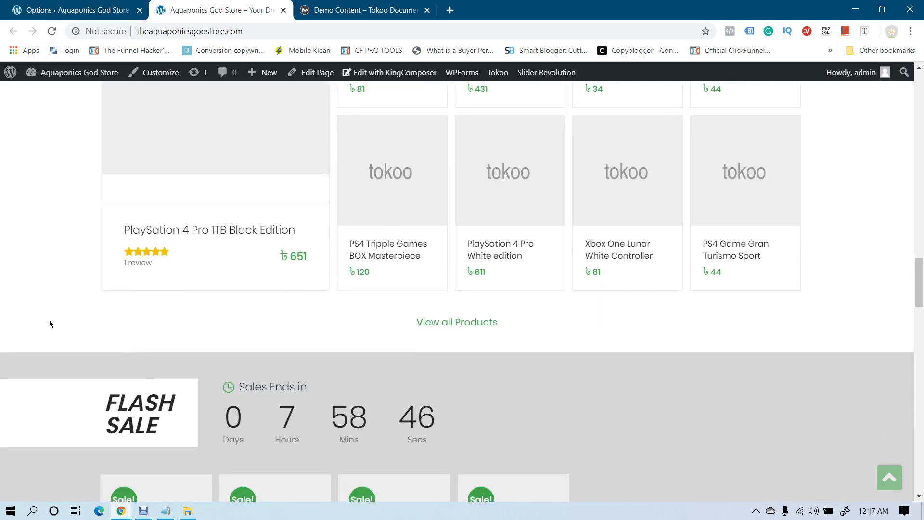
{"action": "scroll", "coordinate": [49, 320], "scroll_direction": "down", "scroll_amount": 20}
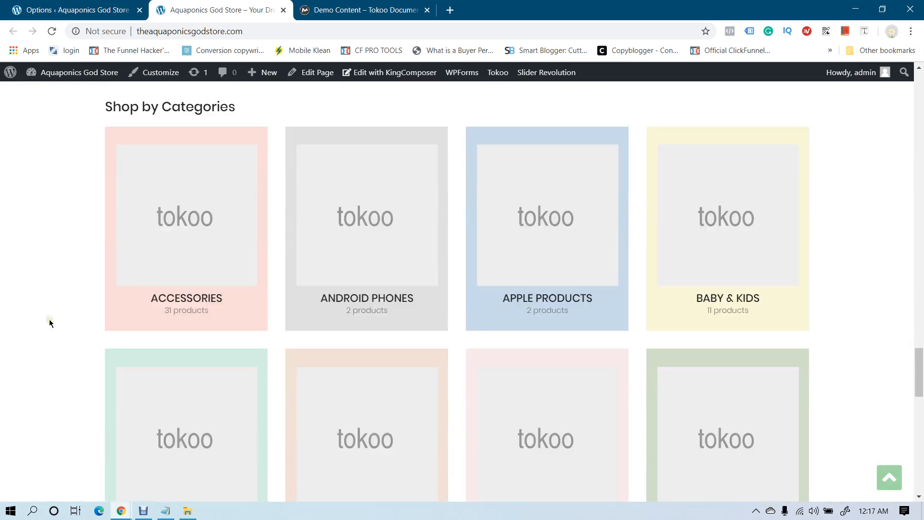
{"action": "scroll", "coordinate": [58, 319], "scroll_direction": "down", "scroll_amount": 3}
{"action": "scroll", "coordinate": [58, 320], "scroll_direction": "up", "scroll_amount": 3}
{"action": "scroll", "coordinate": [58, 320], "scroll_direction": "down", "scroll_amount": 2}
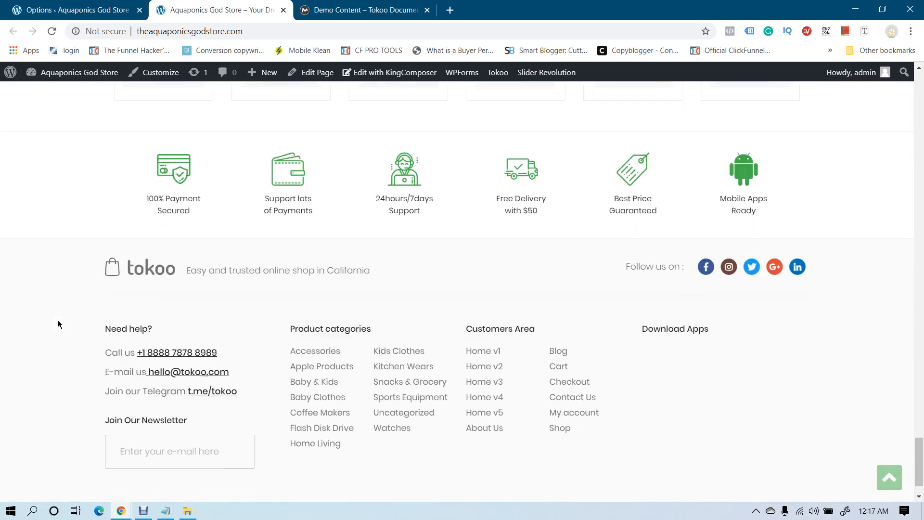
{"action": "scroll", "coordinate": [57, 319], "scroll_direction": "up", "scroll_amount": 15}
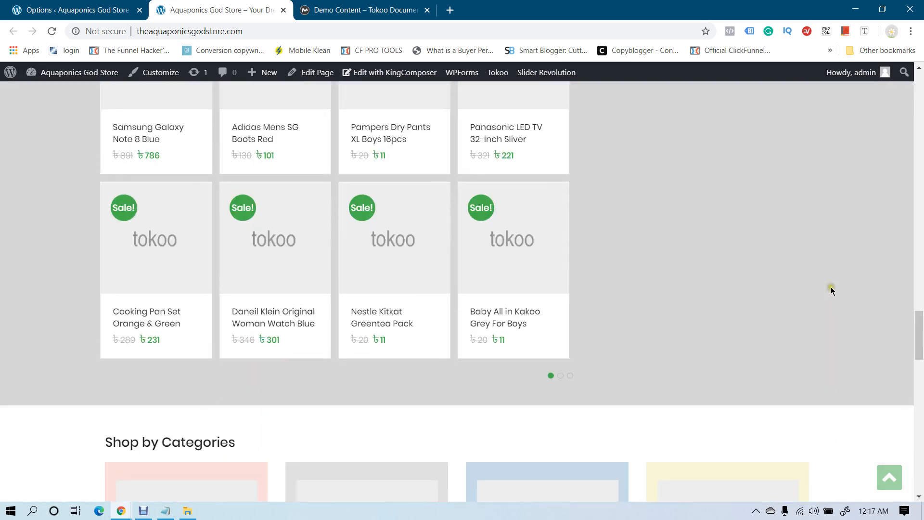
{"action": "scroll", "coordinate": [831, 287], "scroll_direction": "up", "scroll_amount": 15}
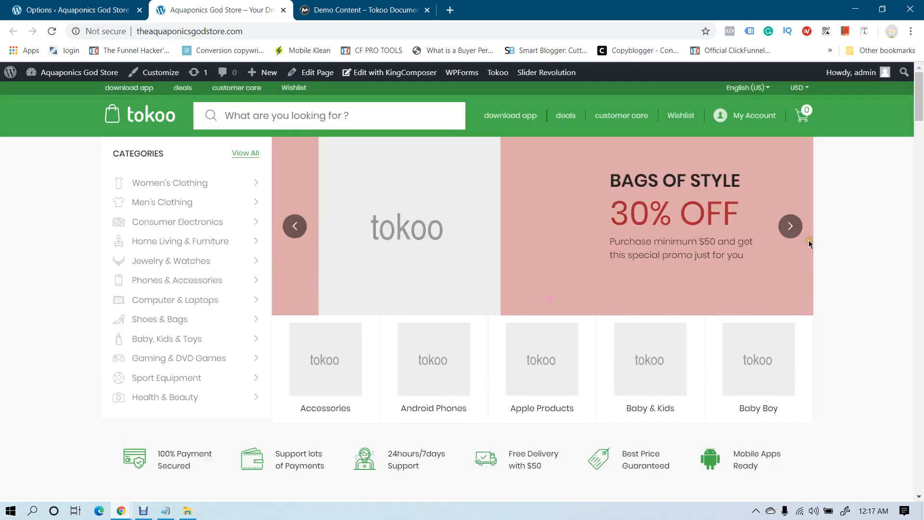
{"action": "scroll", "coordinate": [680, 237], "scroll_direction": "down", "scroll_amount": 5}
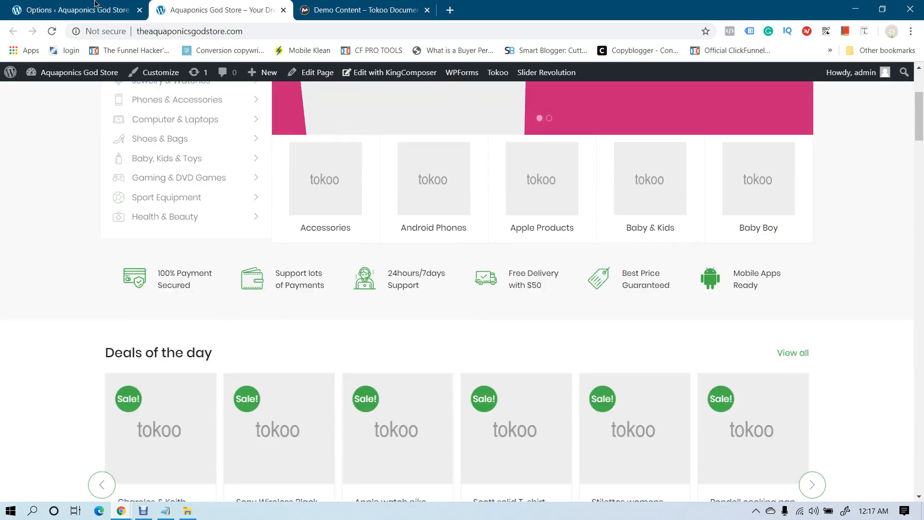
Review the Feature List Text and Enable Related Products options, and return to the homepage's Deals of the day products
{"action": "left_click", "coordinate": [69, 8]}
{"action": "scroll", "coordinate": [423, 325], "scroll_direction": "down", "scroll_amount": 2}
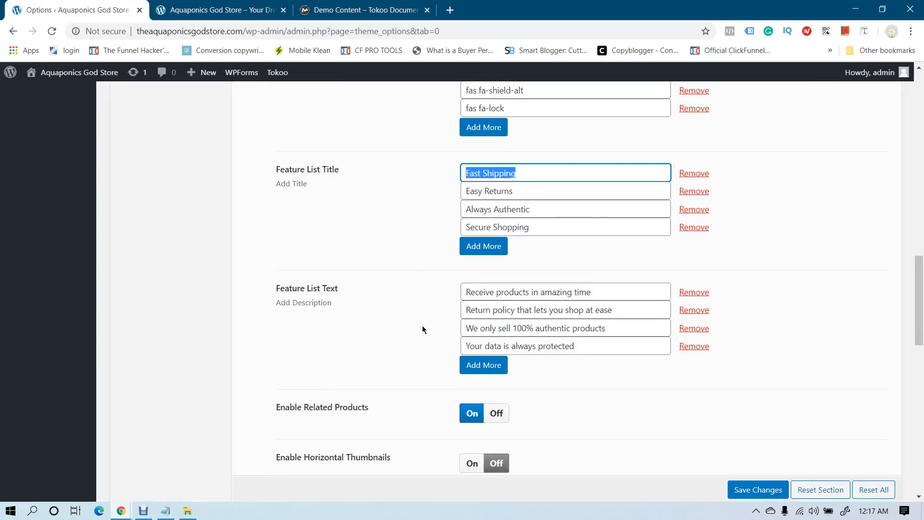
{"action": "key", "text": "ctrl+Tab"}
{"action": "scroll", "coordinate": [187, 310], "scroll_direction": "down", "scroll_amount": 4}
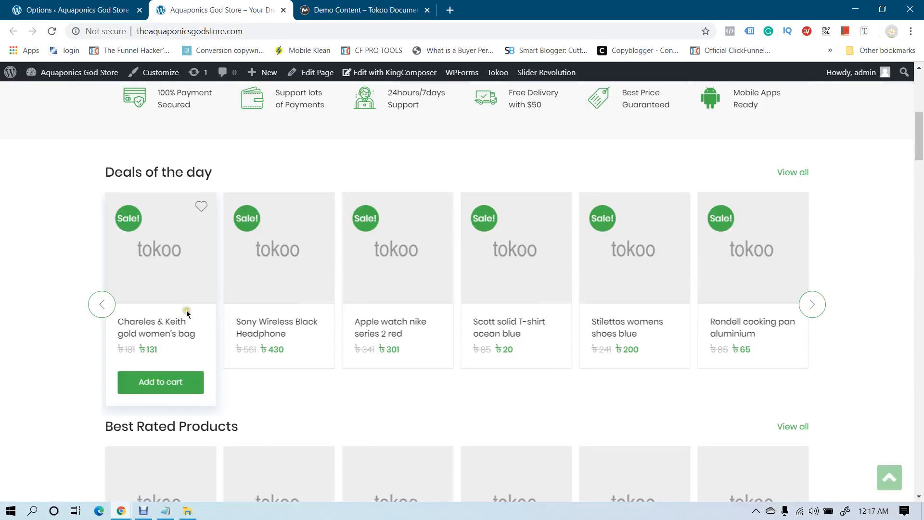
Open the Philips coffee maker Espressco star product page from the homepage and compare its feature boxes with the Feature List Title entries
{"action": "scroll", "coordinate": [187, 312], "scroll_direction": "down", "scroll_amount": 15}
{"action": "scroll", "coordinate": [187, 313], "scroll_direction": "up", "scroll_amount": 8}
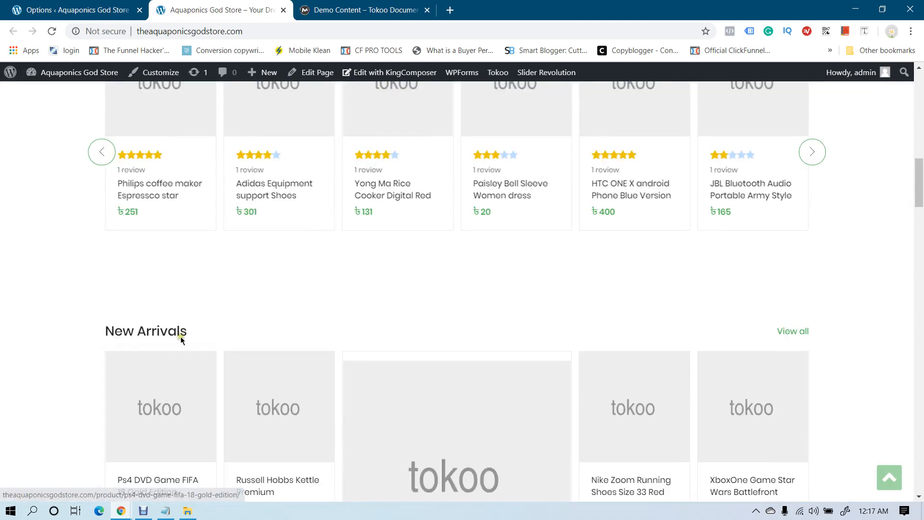
{"action": "scroll", "coordinate": [174, 358], "scroll_direction": "up", "scroll_amount": 4}
{"action": "left_click", "coordinate": [156, 255]}
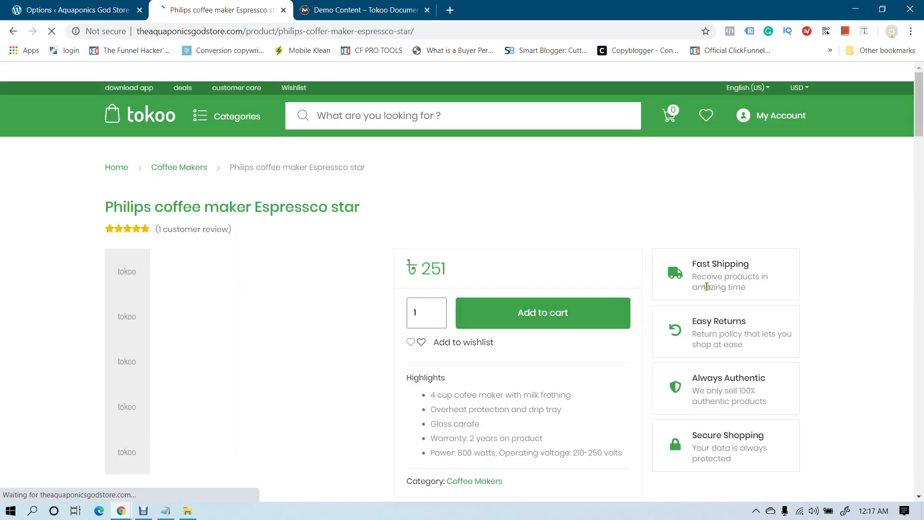
{"action": "key", "text": "ctrl+Page_Up"}
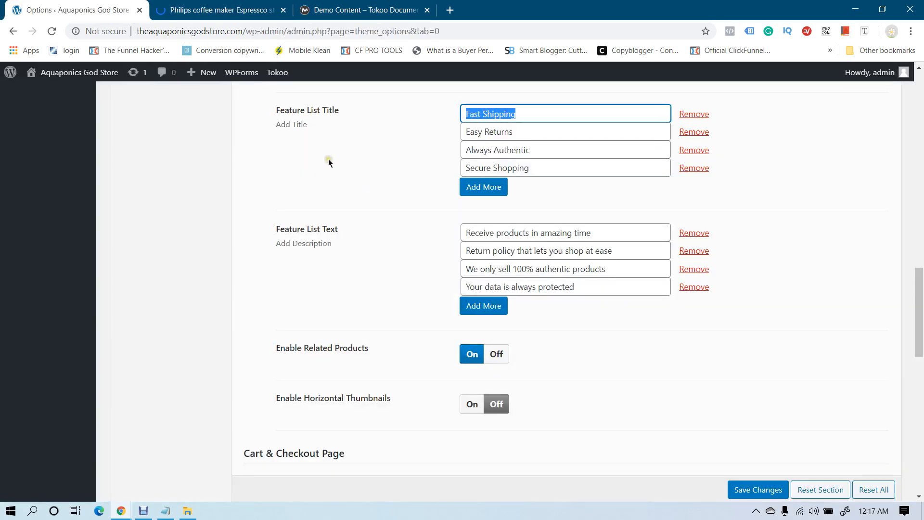
{"action": "scroll", "coordinate": [341, 168], "scroll_direction": "up", "scroll_amount": 4}
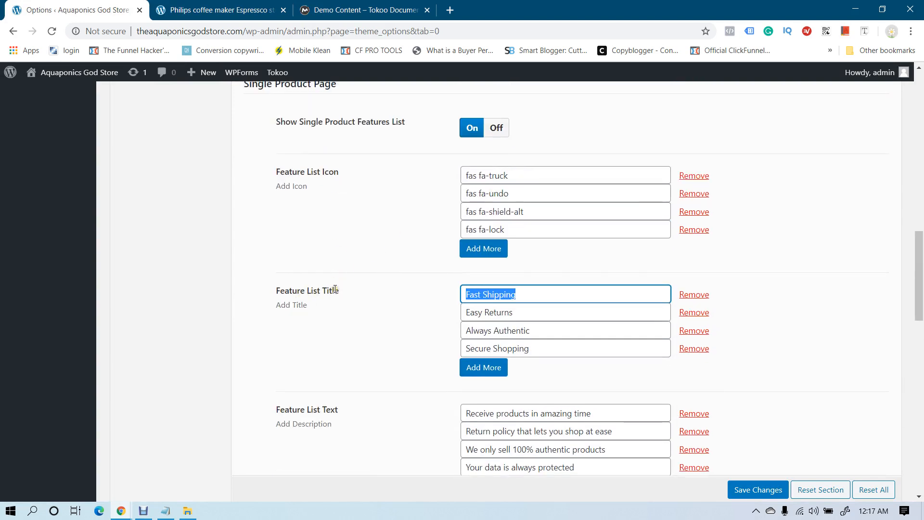
{"action": "left_click", "coordinate": [192, 11]}
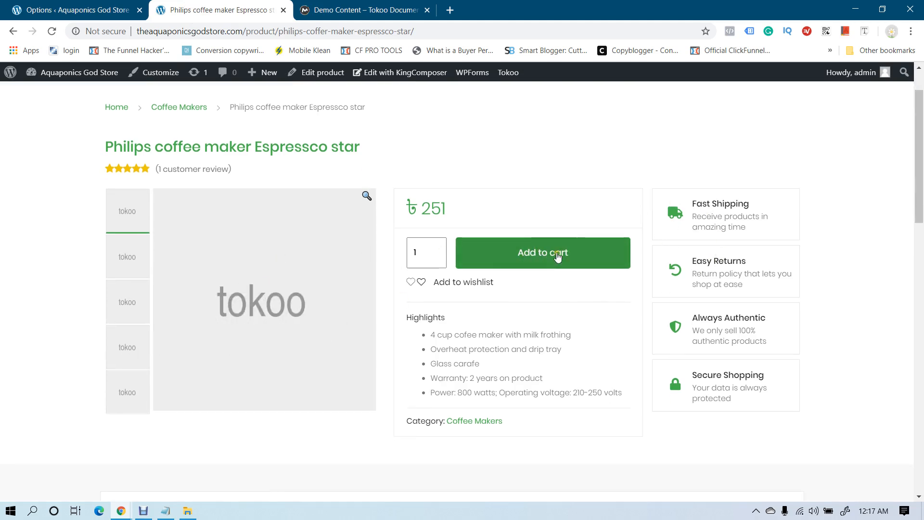
{"action": "left_click_drag", "start_coordinate": [423, 207], "coordinate": [457, 209]}
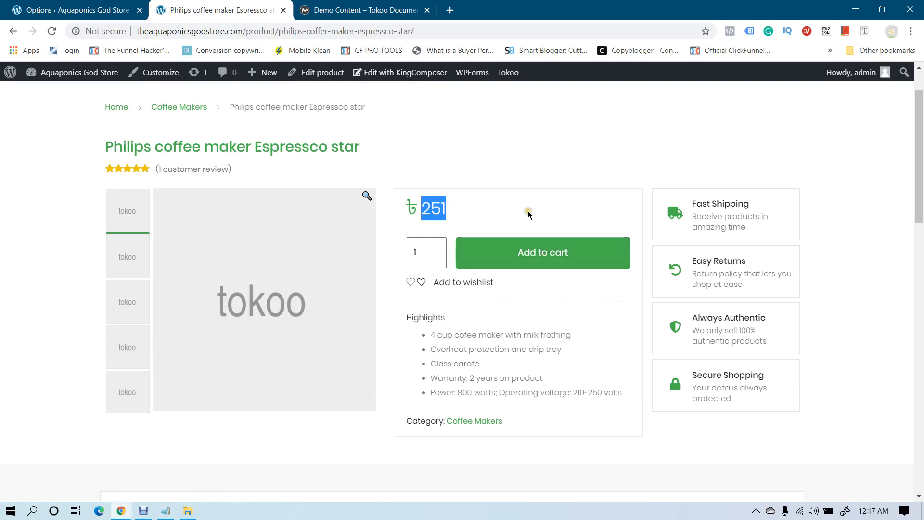
Compare the Easy Returns description on the product page with the Feature List Text entries in the Shop options
{"action": "left_click", "coordinate": [717, 212]}
{"action": "left_click_drag", "start_coordinate": [701, 273], "coordinate": [724, 284]}
{"action": "left_click", "coordinate": [29, 10]}
{"action": "left_click", "coordinate": [508, 311]}
{"action": "left_click", "coordinate": [212, 9]}
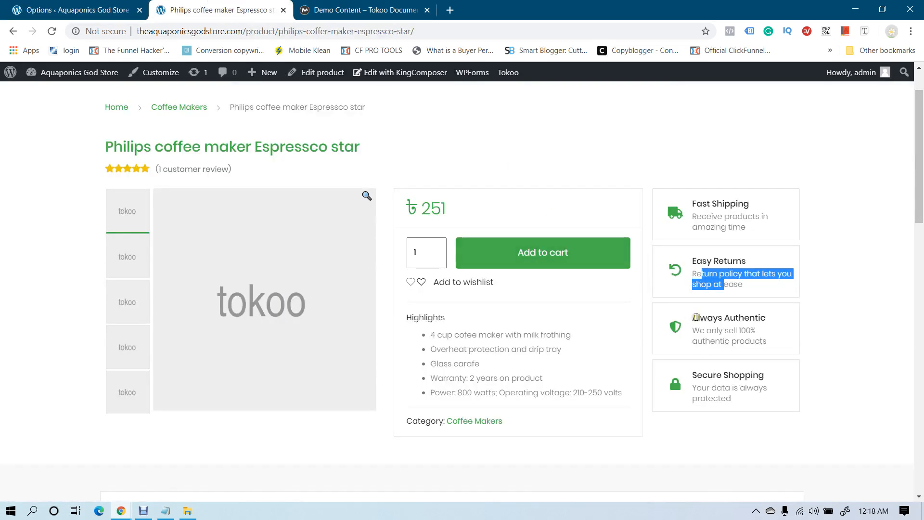
Match the Always Authentic and Secure Shopping boxes on the product page with their Feature List Title and Text entries
{"action": "left_click_drag", "start_coordinate": [692, 315], "coordinate": [767, 319]}
{"action": "left_click", "coordinate": [767, 319]}
{"action": "left_click", "coordinate": [29, 9]}
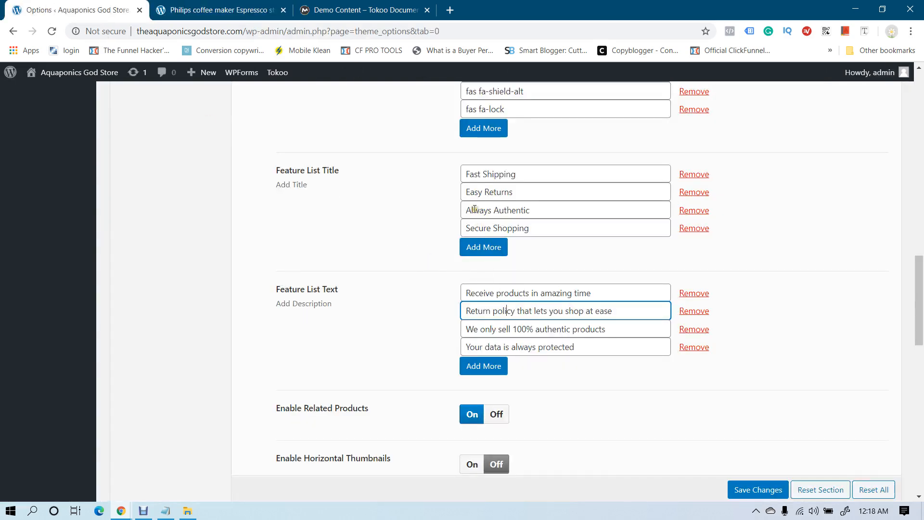
{"action": "left_click", "coordinate": [500, 327]}
{"action": "left_click", "coordinate": [585, 348]}
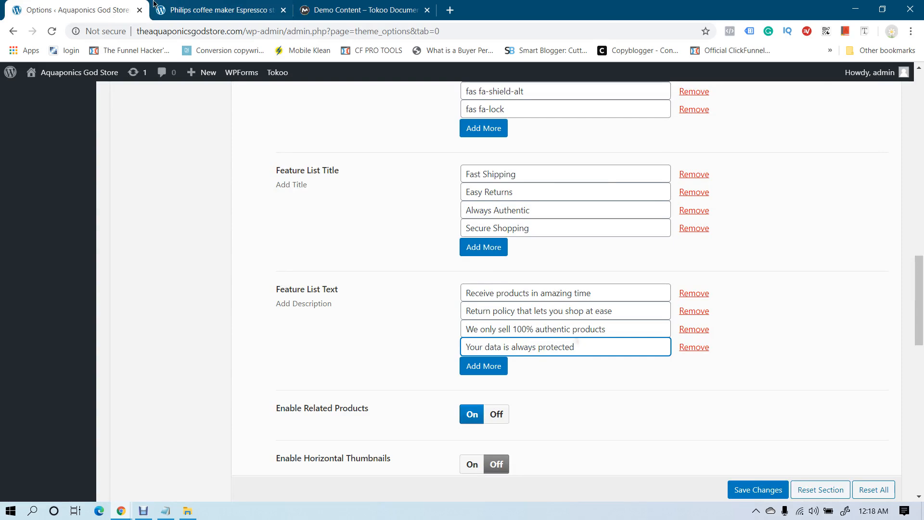
{"action": "left_click", "coordinate": [188, 5]}
{"action": "scroll", "coordinate": [634, 351], "scroll_direction": "down", "scroll_amount": 2}
{"action": "scroll", "coordinate": [651, 346], "scroll_direction": "up", "scroll_amount": 4}
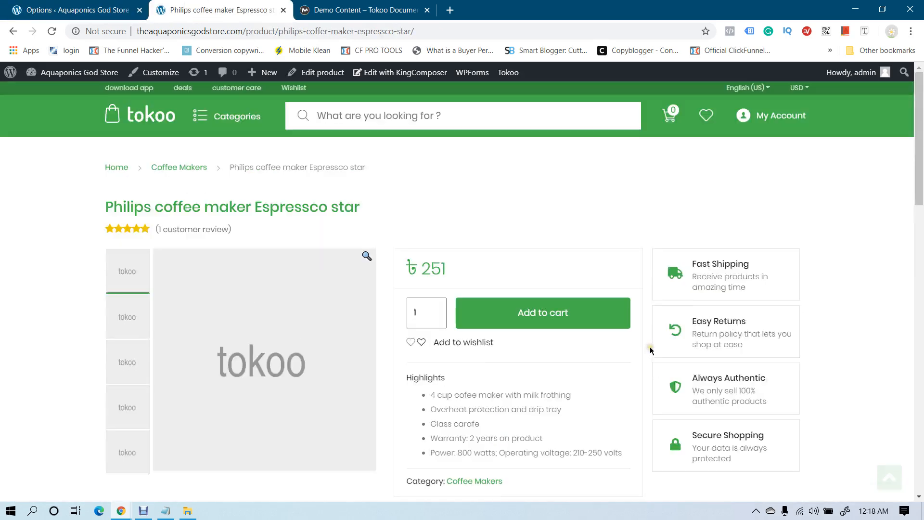
{"action": "left_click", "coordinate": [52, 6]}
Add a fifth Feature List Title entry named "Free Shipping" in the Single Product Page options
{"action": "scroll", "coordinate": [289, 252], "scroll_direction": "down", "scroll_amount": 3}
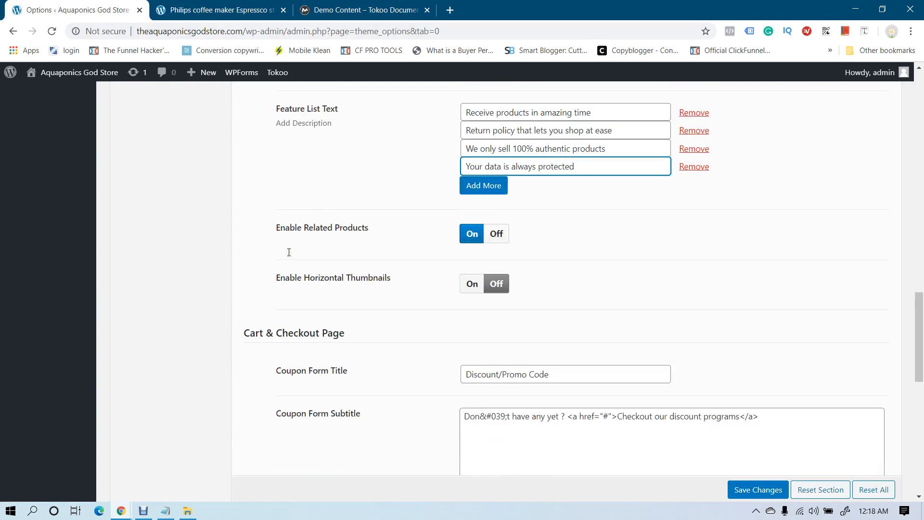
{"action": "scroll", "coordinate": [412, 239], "scroll_direction": "up", "scroll_amount": 2}
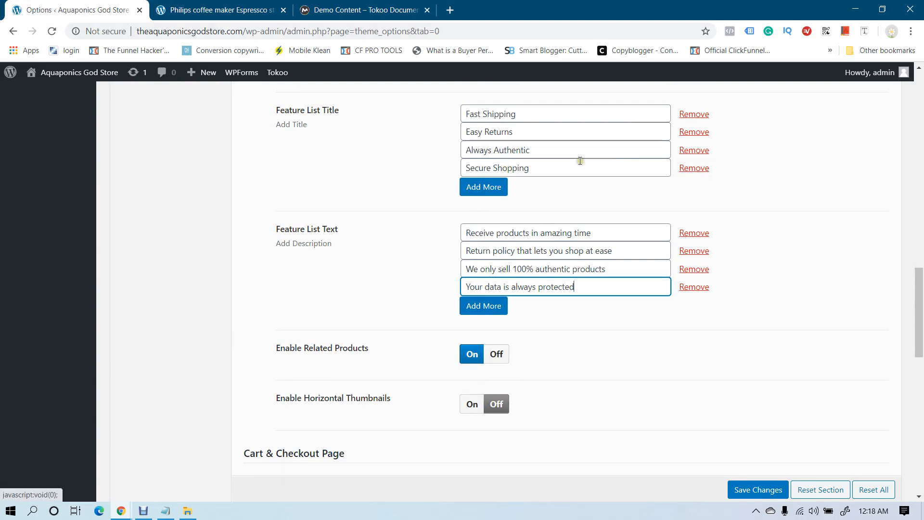
{"action": "left_click", "coordinate": [484, 189]}
{"action": "left_click", "coordinate": [503, 185]}
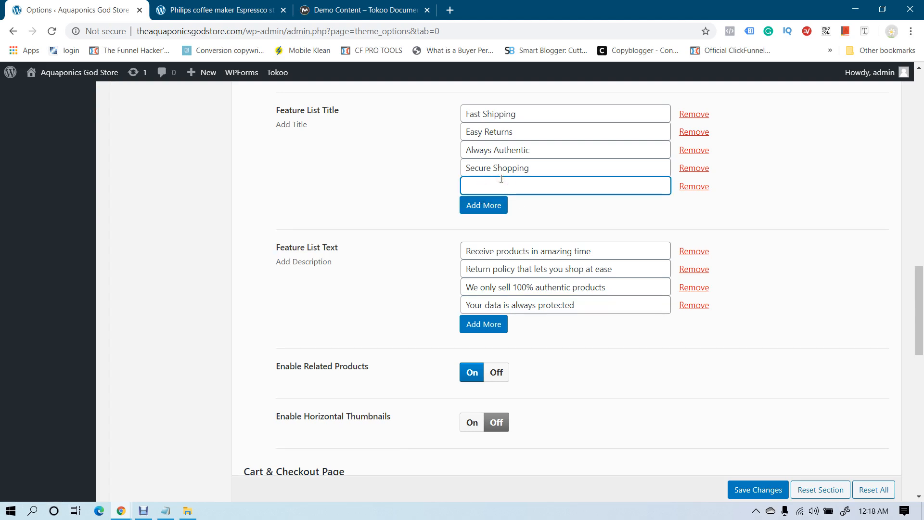
{"action": "type", "text": "Free Shipping"}
Add the Feature List Text entry "We ship our products worldwide for free" and save the theme options
{"action": "left_click", "coordinate": [483, 324]}
{"action": "left_click", "coordinate": [503, 318]}
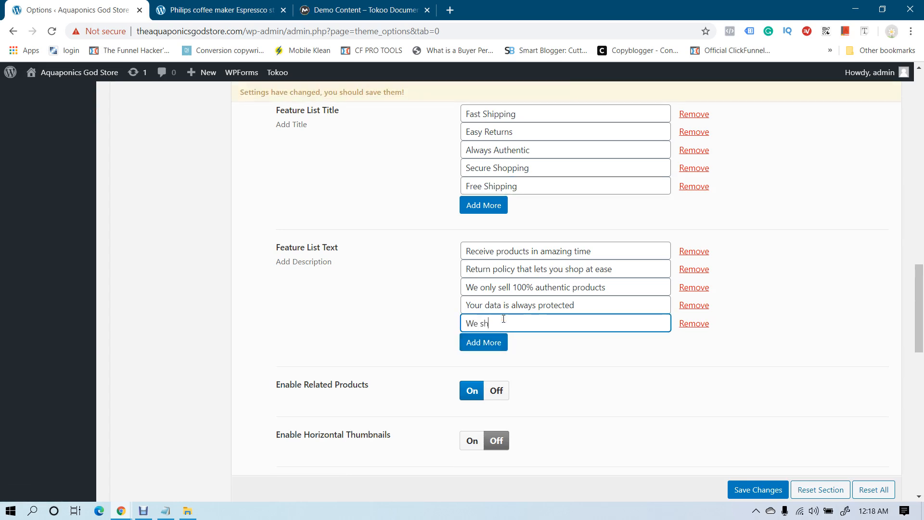
{"action": "type", "text": "We ship our products worldwide for free"}
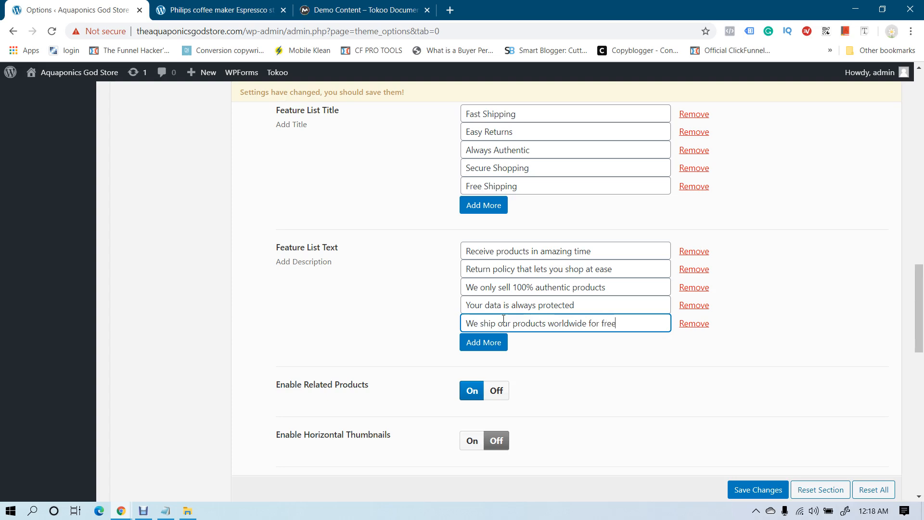
{"action": "scroll", "coordinate": [504, 319], "scroll_direction": "down", "scroll_amount": 4}
{"action": "left_click", "coordinate": [751, 490]}
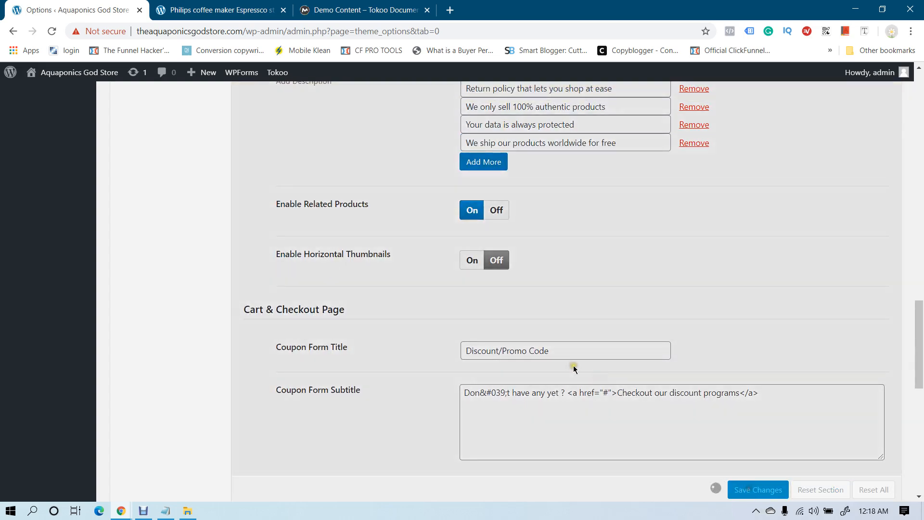
Reload the coffee maker's product page and check its feature list for the added Free Shipping box
{"action": "left_click", "coordinate": [242, 5]}
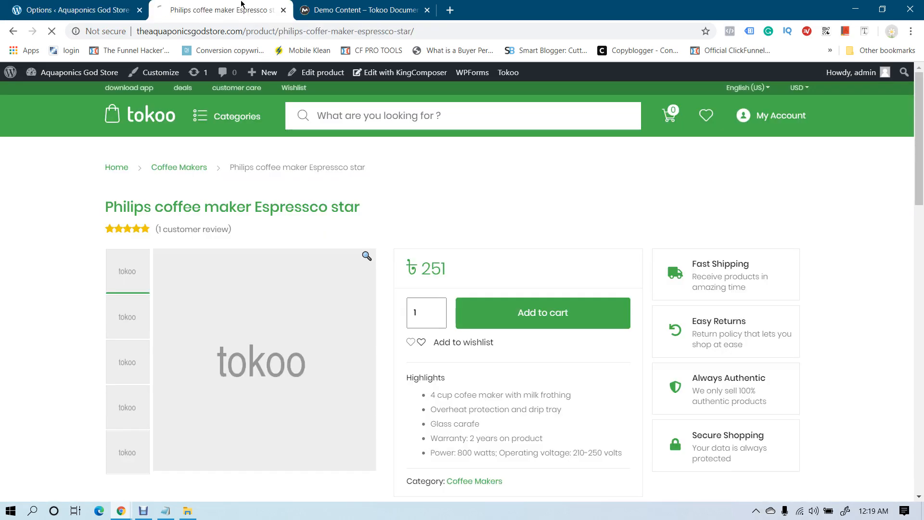
{"action": "scroll", "coordinate": [771, 247], "scroll_direction": "down", "scroll_amount": 4}
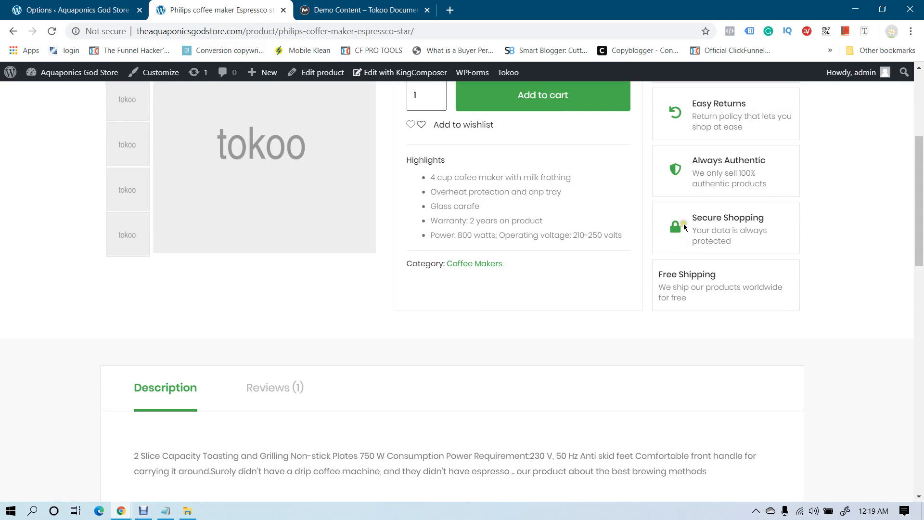
{"action": "left_click", "coordinate": [73, 9]}
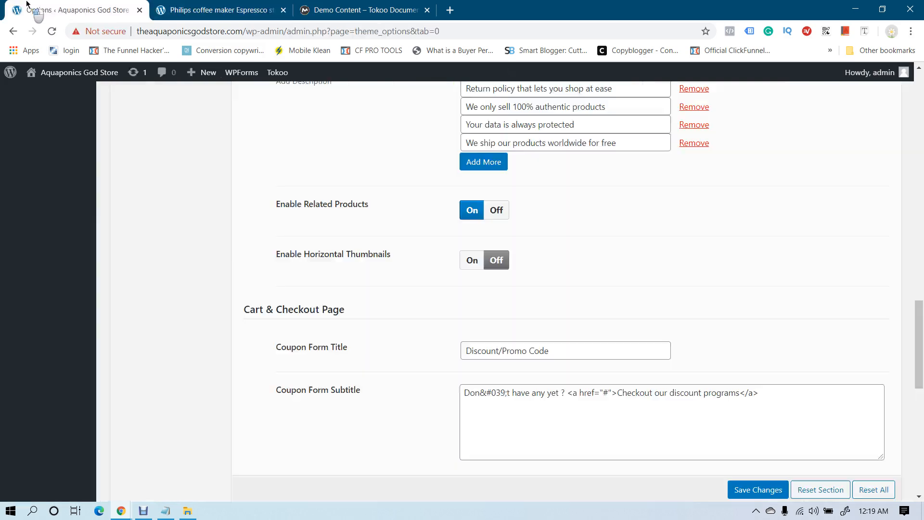
Remove the Free Shipping title and its worldwide shipping text from the feature lists, and save the options
{"action": "scroll", "coordinate": [724, 241], "scroll_direction": "up", "scroll_amount": 4}
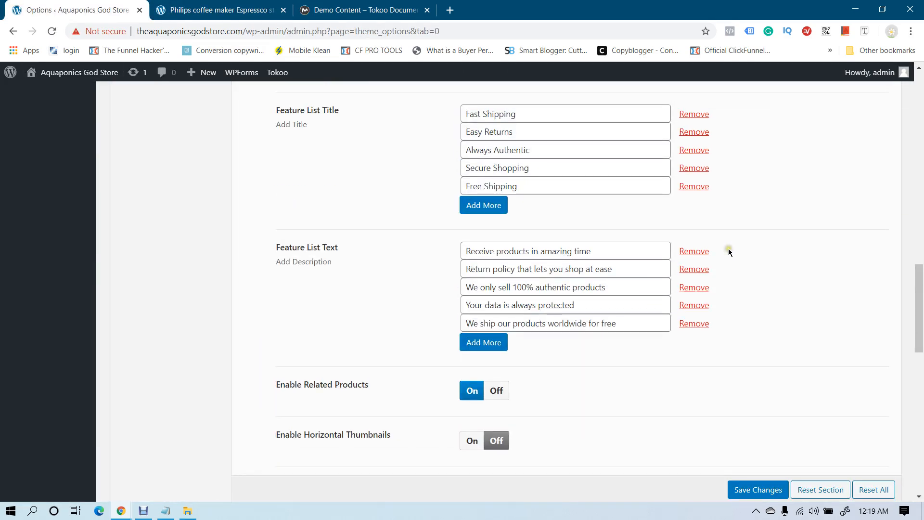
{"action": "left_click", "coordinate": [696, 188]}
{"action": "left_click", "coordinate": [702, 306]}
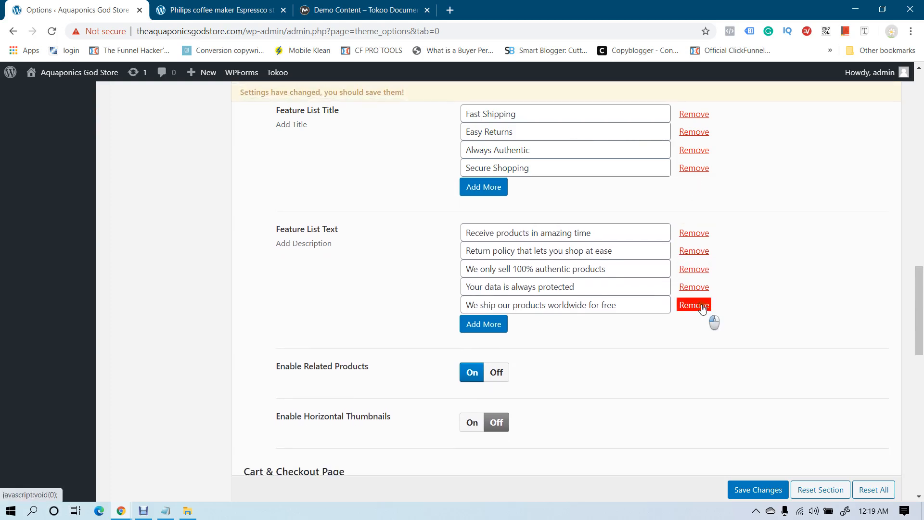
{"action": "scroll", "coordinate": [782, 385], "scroll_direction": "down", "scroll_amount": 2}
{"action": "left_click", "coordinate": [759, 489]}
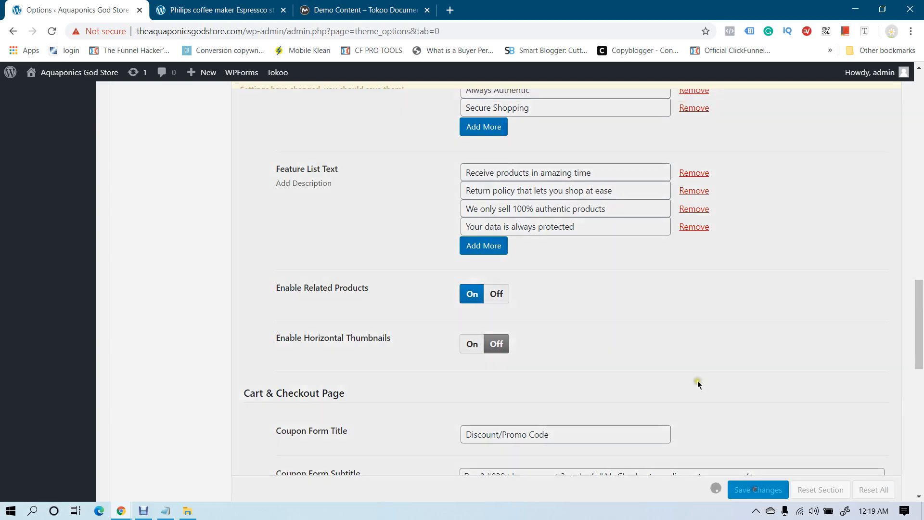
Review the Single Product Page options, from the Feature List Icon entries down to Enable Horizontal Thumbnails
{"action": "scroll", "coordinate": [712, 356], "scroll_direction": "up", "scroll_amount": 6}
{"action": "scroll", "coordinate": [489, 330], "scroll_direction": "down", "scroll_amount": 1}
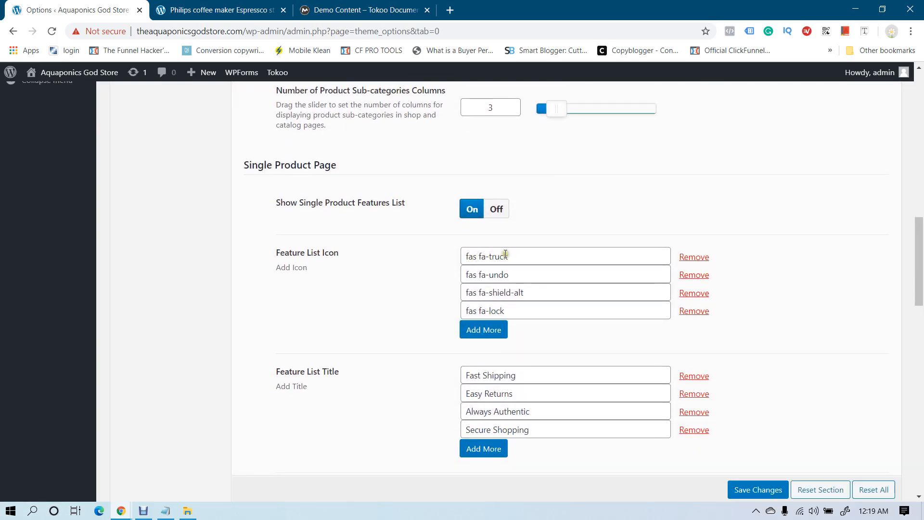
{"action": "scroll", "coordinate": [508, 279], "scroll_direction": "down", "scroll_amount": 1}
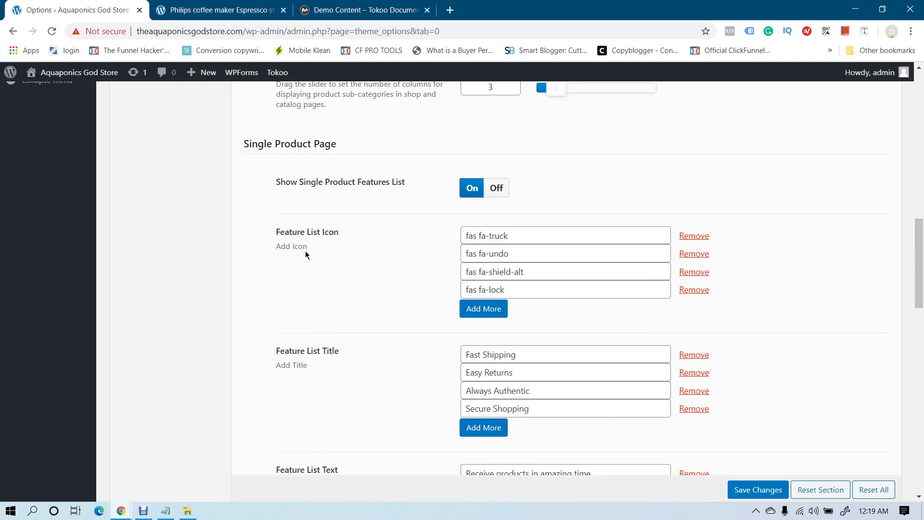
{"action": "scroll", "coordinate": [274, 289], "scroll_direction": "down", "scroll_amount": 6}
{"action": "scroll", "coordinate": [279, 245], "scroll_direction": "down", "scroll_amount": 5}
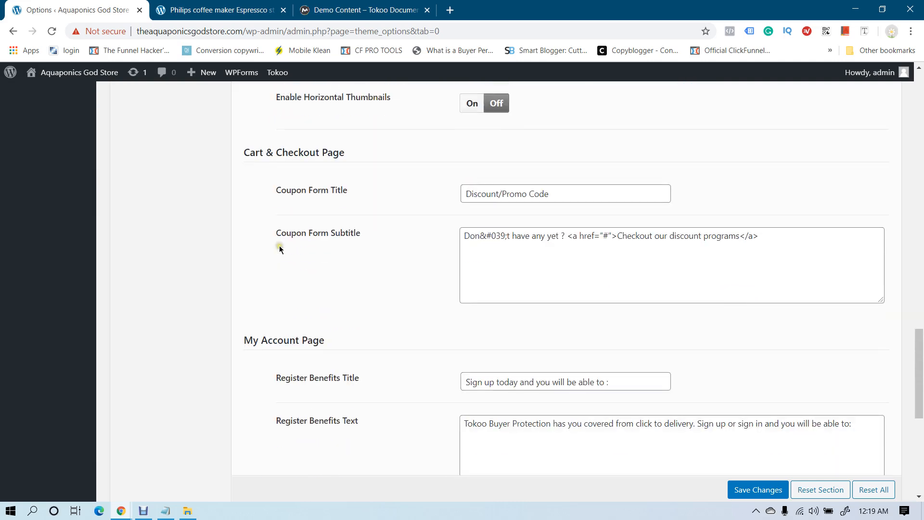
{"action": "scroll", "coordinate": [280, 250], "scroll_direction": "up", "scroll_amount": 5}
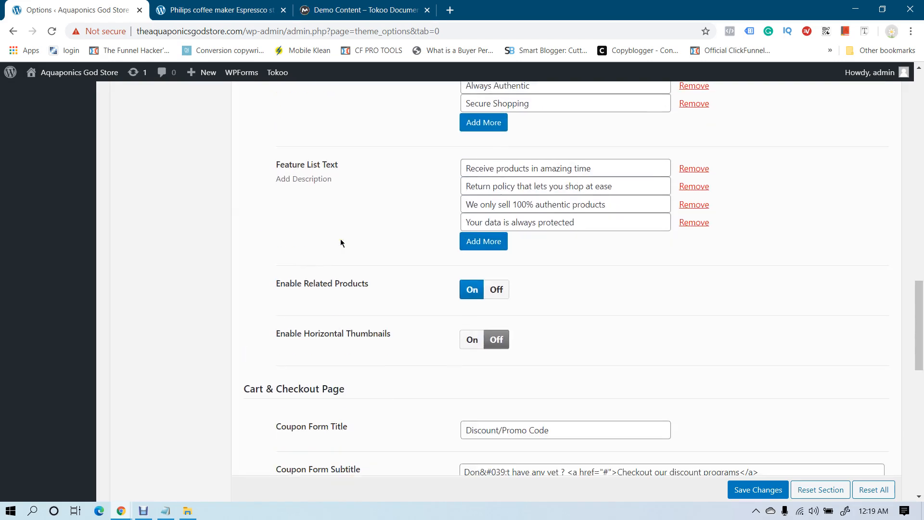
{"action": "scroll", "coordinate": [339, 238], "scroll_direction": "down", "scroll_amount": 1}
{"action": "scroll", "coordinate": [341, 241], "scroll_direction": "down", "scroll_amount": 4}
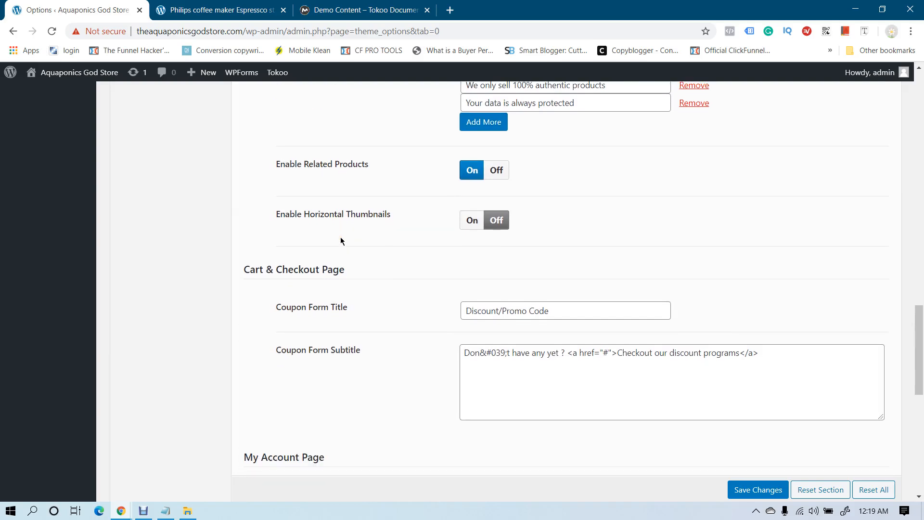
Examine the My Account Page registration settings and the Cart & Checkout Page coupon form title and subtitle
{"action": "scroll", "coordinate": [343, 234], "scroll_direction": "down", "scroll_amount": 5}
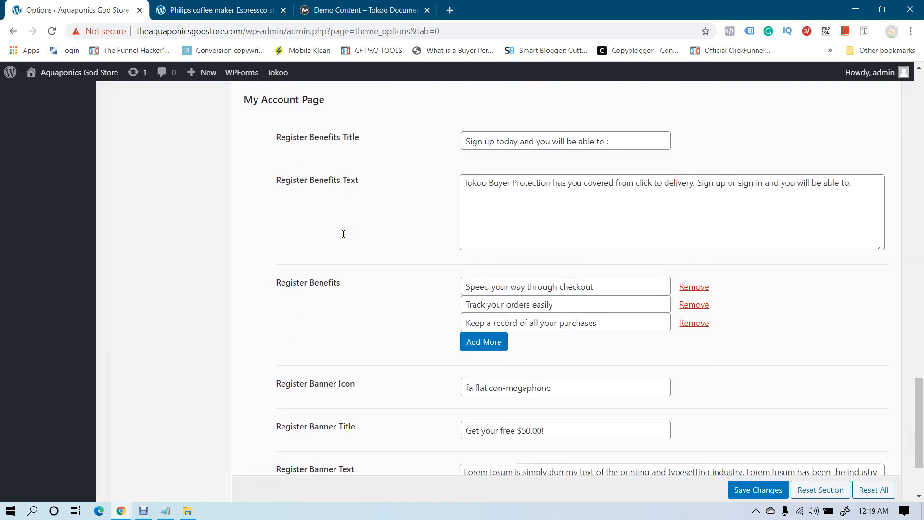
{"action": "scroll", "coordinate": [392, 270], "scroll_direction": "down", "scroll_amount": 3}
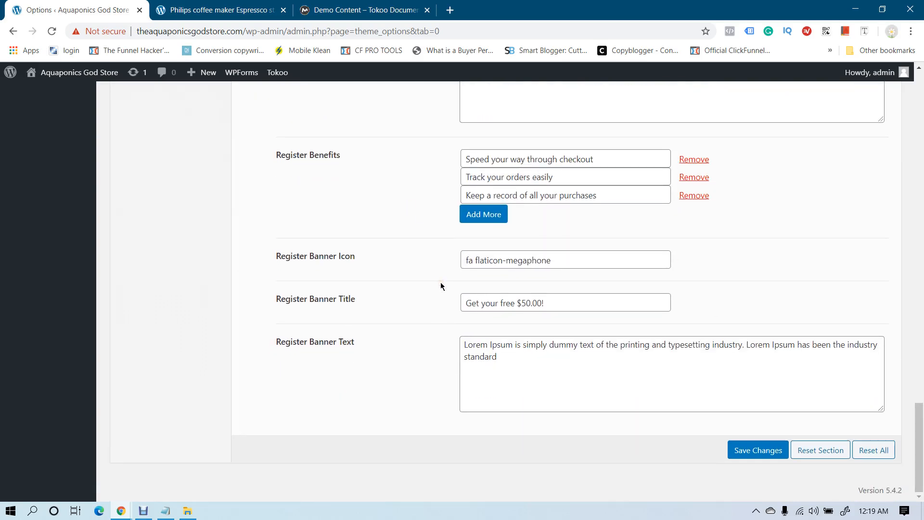
{"action": "scroll", "coordinate": [440, 285], "scroll_direction": "up", "scroll_amount": 5}
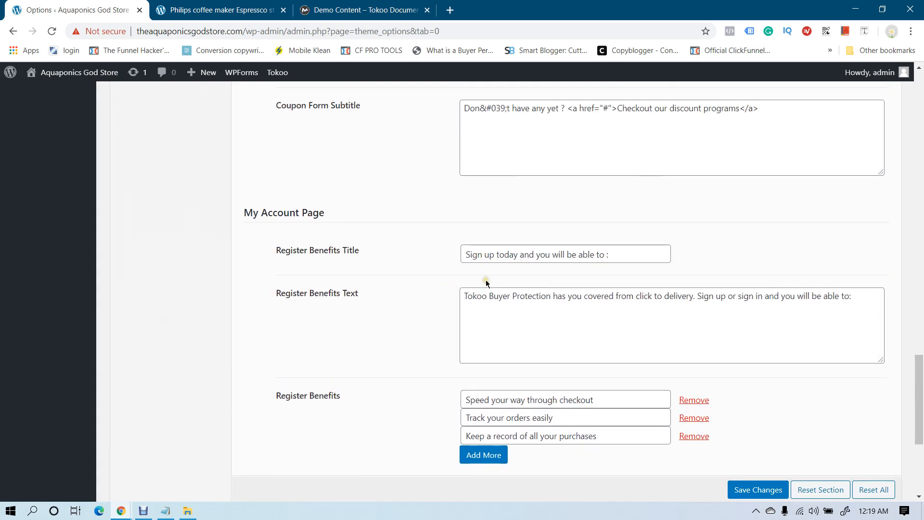
{"action": "scroll", "coordinate": [456, 282], "scroll_direction": "up", "scroll_amount": 3}
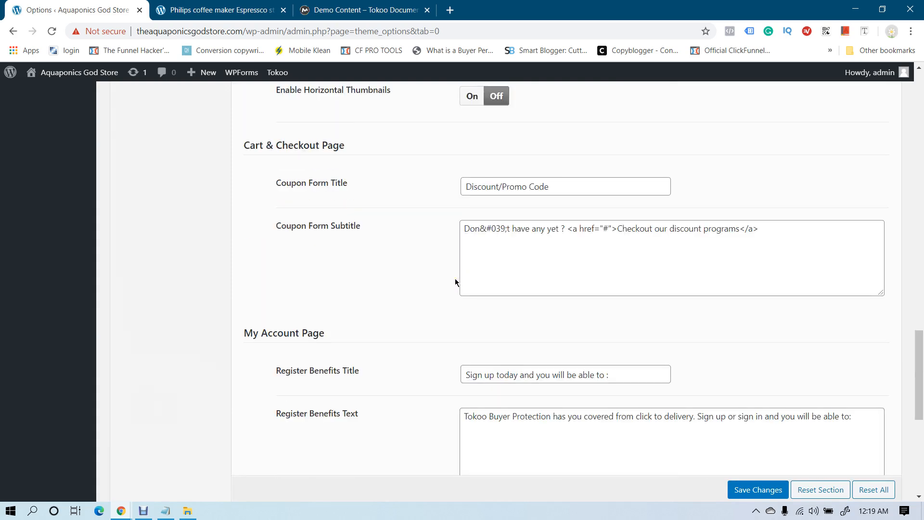
{"action": "left_click_drag", "start_coordinate": [627, 229], "coordinate": [687, 217]}
{"action": "left_click", "coordinate": [338, 258]}
Open the Header theme options and look through the Top Bar, Logo and Masthead settings
{"action": "scroll", "coordinate": [338, 258], "scroll_direction": "up", "scroll_amount": 13}
{"action": "scroll", "coordinate": [338, 258], "scroll_direction": "up", "scroll_amount": 8}
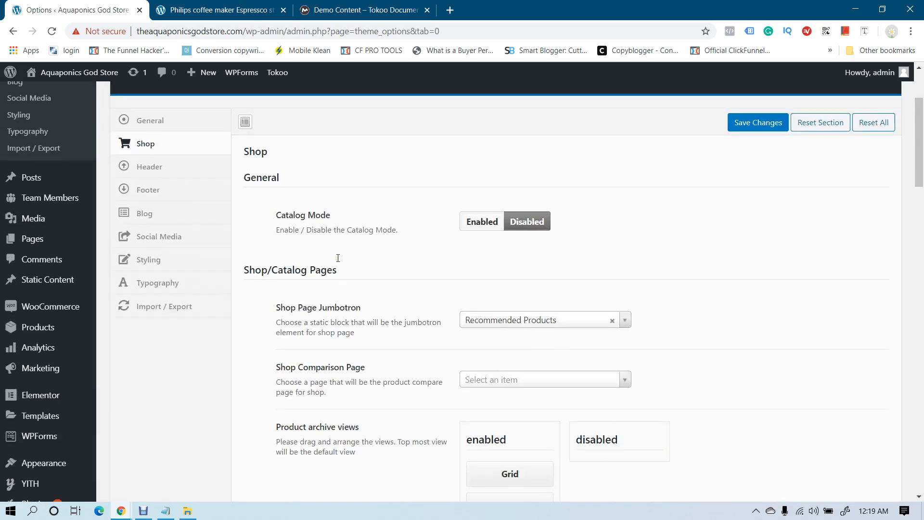
{"action": "scroll", "coordinate": [192, 291], "scroll_direction": "down", "scroll_amount": 2}
{"action": "scroll", "coordinate": [193, 291], "scroll_direction": "up", "scroll_amount": 2}
{"action": "left_click", "coordinate": [166, 292]}
{"action": "scroll", "coordinate": [264, 273], "scroll_direction": "down", "scroll_amount": 9}
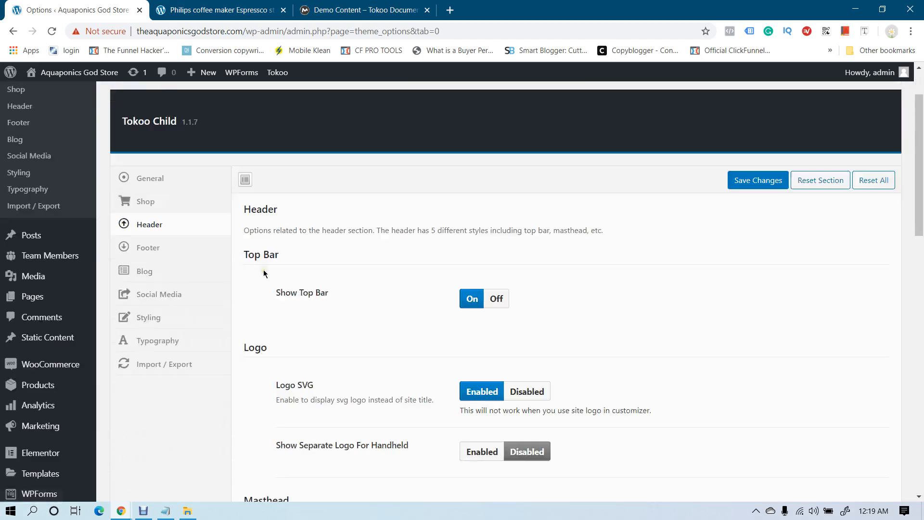
{"action": "scroll", "coordinate": [264, 273], "scroll_direction": "up", "scroll_amount": 8}
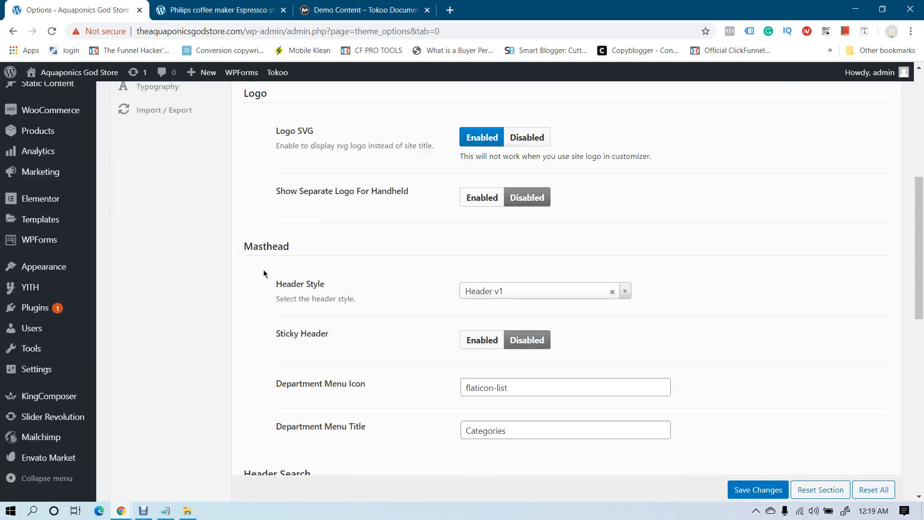
{"action": "scroll", "coordinate": [270, 239], "scroll_direction": "up", "scroll_amount": 2}
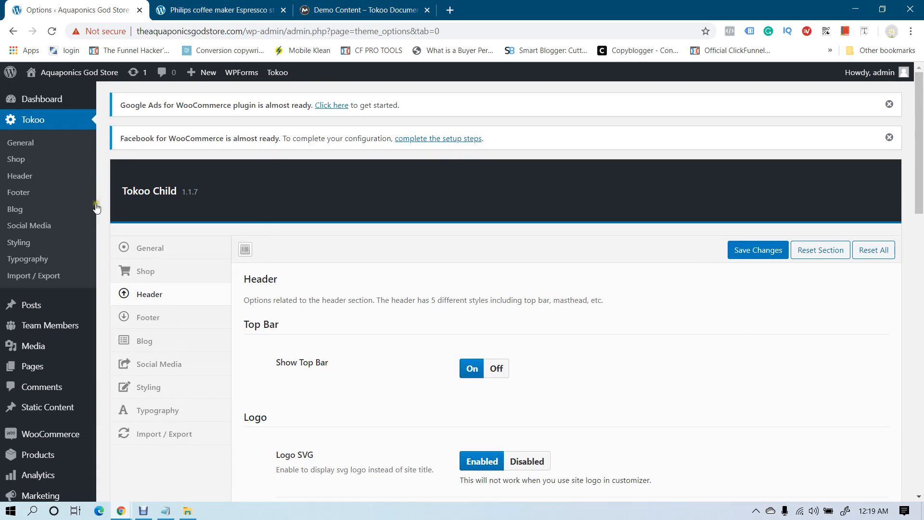
Open the storefront home page from the coffee maker product page and look through its feature icons and Deals of the day section
{"action": "scroll", "coordinate": [87, 255], "scroll_direction": "down", "scroll_amount": 3}
{"action": "mouse_move", "coordinate": [86, 255]}
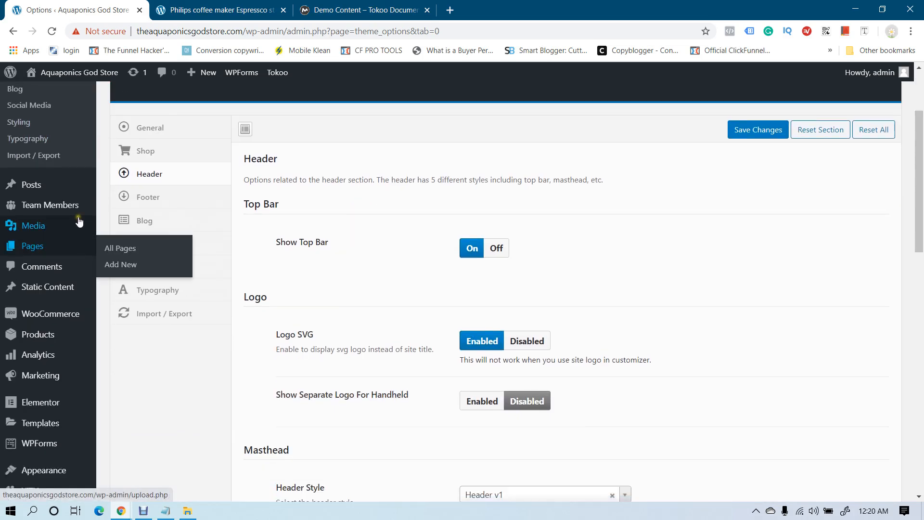
{"action": "left_click", "coordinate": [197, 5]}
{"action": "scroll", "coordinate": [305, 192], "scroll_direction": "up", "scroll_amount": 5}
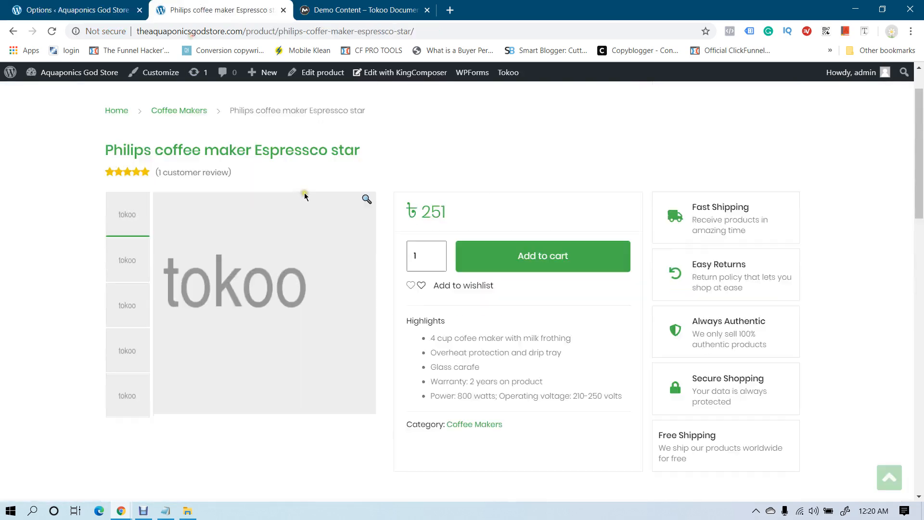
{"action": "left_click", "coordinate": [134, 118]}
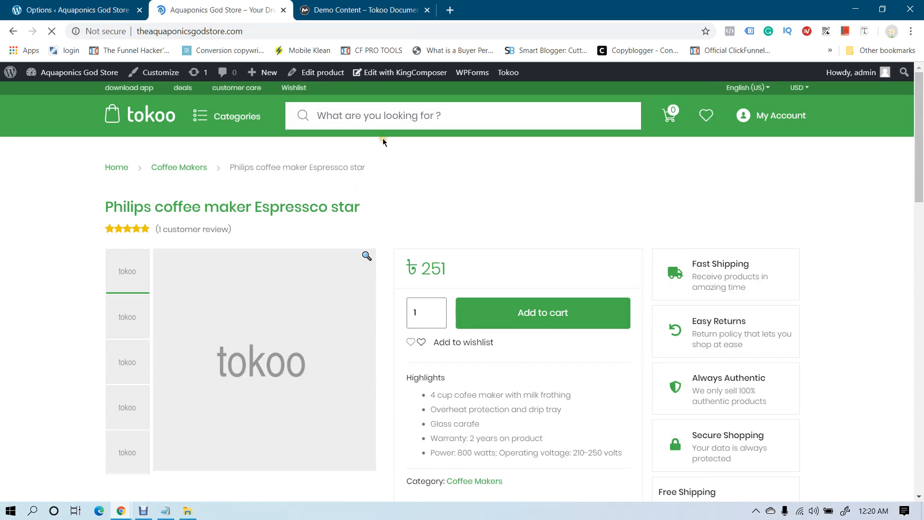
{"action": "scroll", "coordinate": [360, 139], "scroll_direction": "down", "scroll_amount": 8}
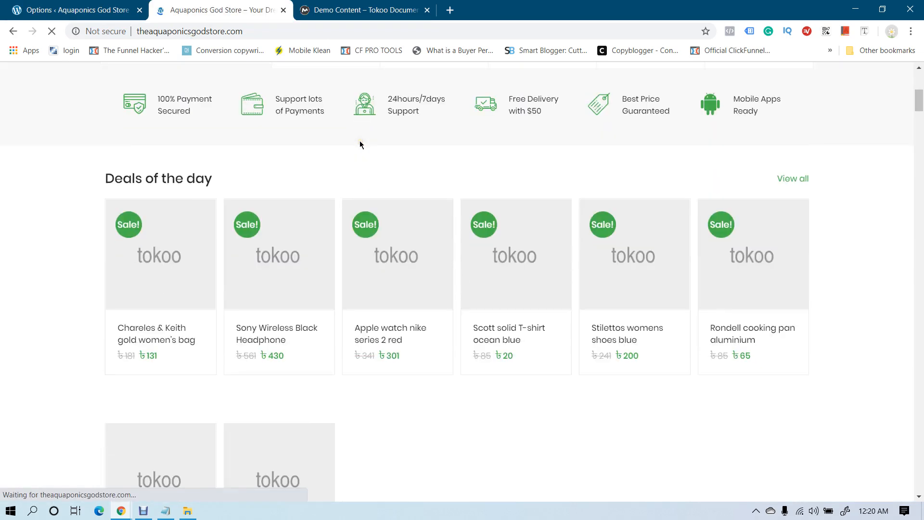
Open the WordPress Pages list in the admin area and find the Home page variants
{"action": "left_click", "coordinate": [80, 11]}
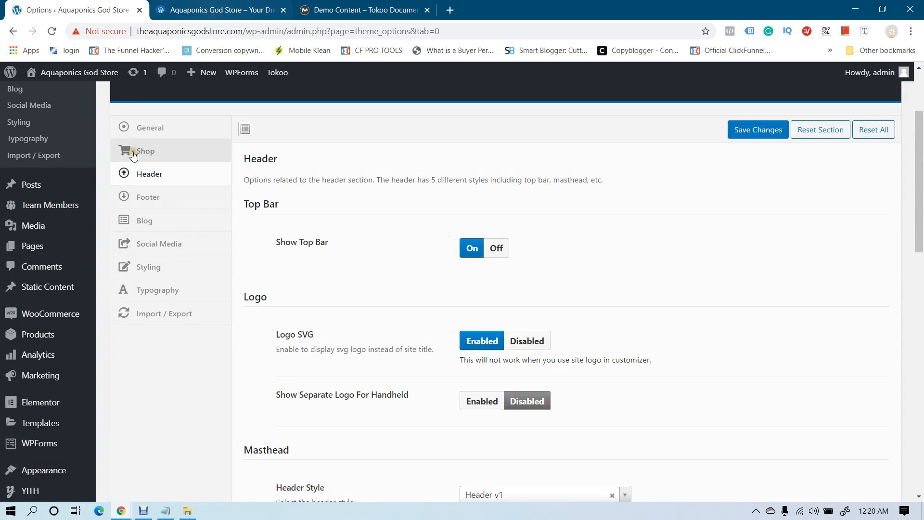
{"action": "mouse_move", "coordinate": [24, 249]}
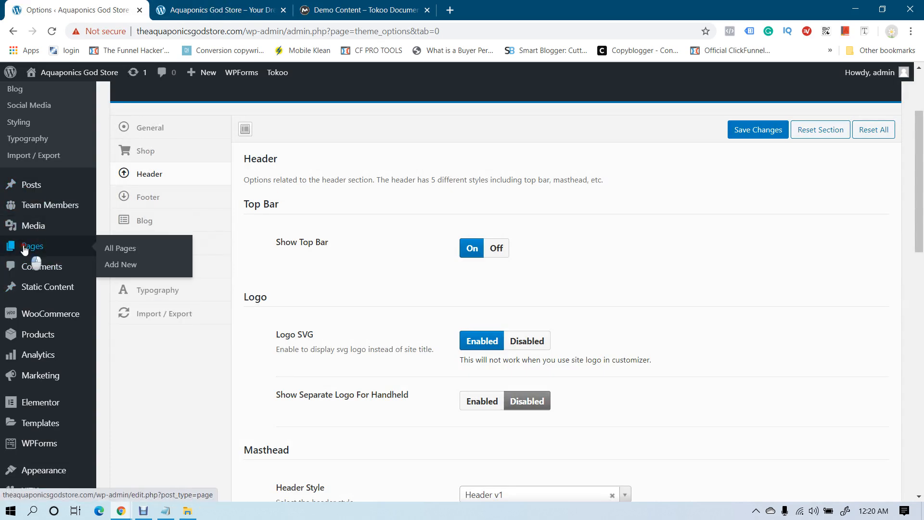
{"action": "left_click", "coordinate": [24, 248]}
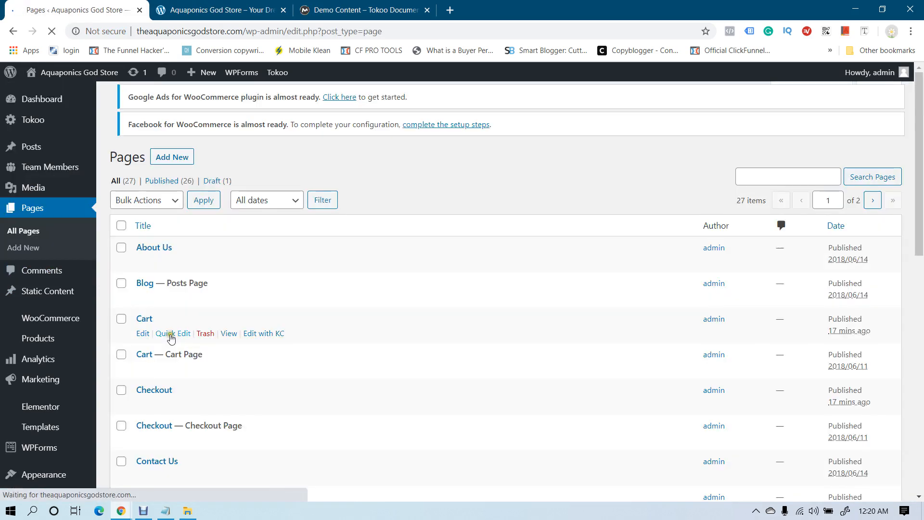
{"action": "scroll", "coordinate": [190, 315], "scroll_direction": "down", "scroll_amount": 5}
{"action": "scroll", "coordinate": [191, 318], "scroll_direction": "down", "scroll_amount": 1}
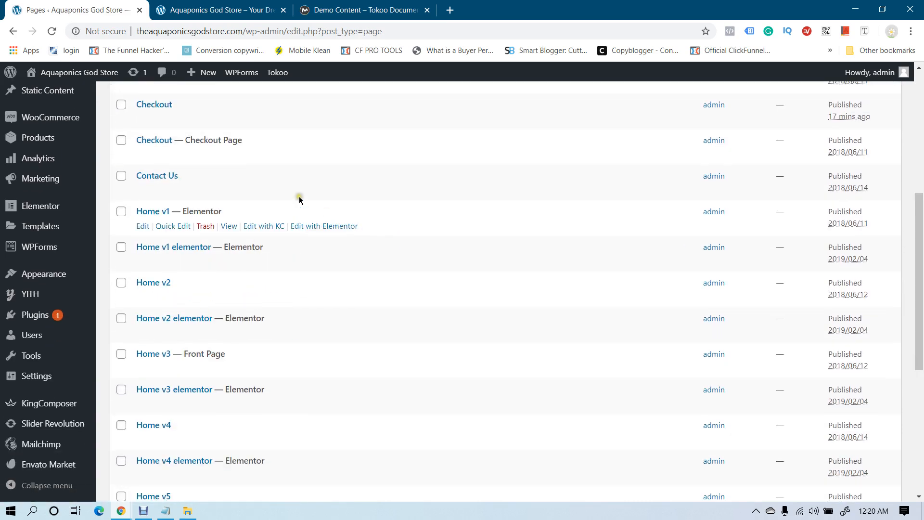
Review the storefront home page layout, from the header and slider down to the product sections
{"action": "left_click", "coordinate": [172, 10]}
{"action": "scroll", "coordinate": [551, 258], "scroll_direction": "down", "scroll_amount": 2}
{"action": "scroll", "coordinate": [553, 260], "scroll_direction": "up", "scroll_amount": 8}
{"action": "scroll", "coordinate": [553, 260], "scroll_direction": "down", "scroll_amount": 13}
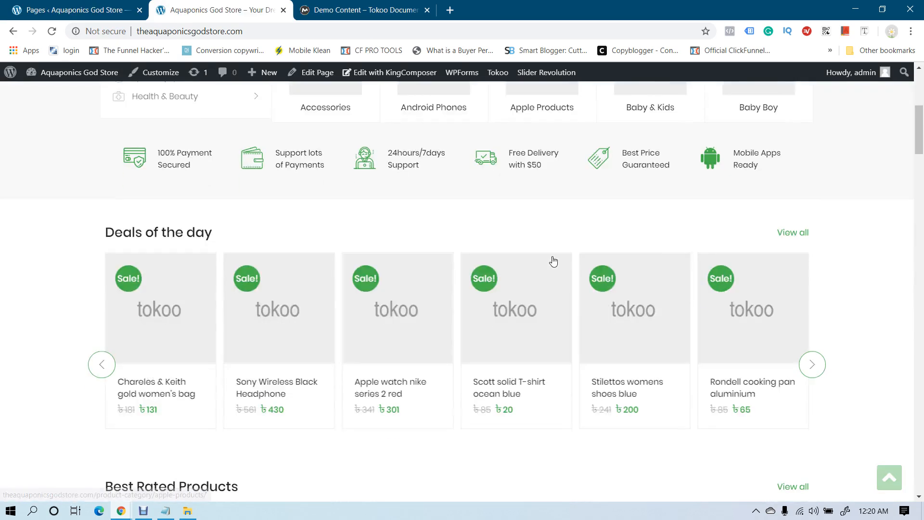
{"action": "scroll", "coordinate": [552, 262], "scroll_direction": "up", "scroll_amount": 14}
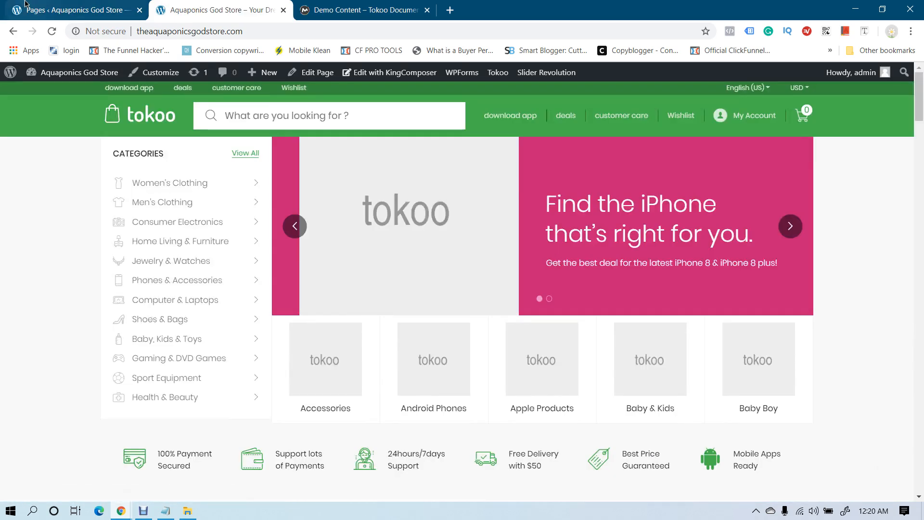
Examine the Home v1 to Home v5 entries in the Pages list to identify which one is assigned as Front Page
{"action": "left_click", "coordinate": [68, 10]}
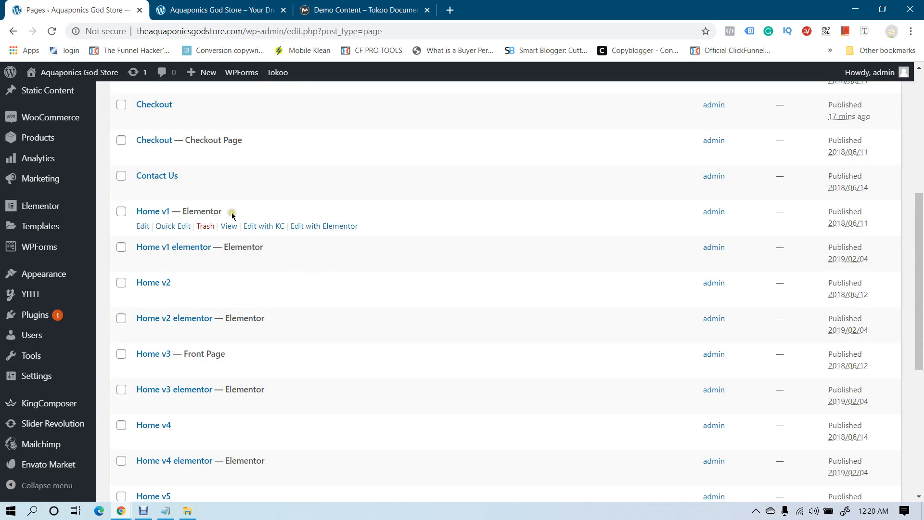
{"action": "scroll", "coordinate": [334, 260], "scroll_direction": "down", "scroll_amount": 1}
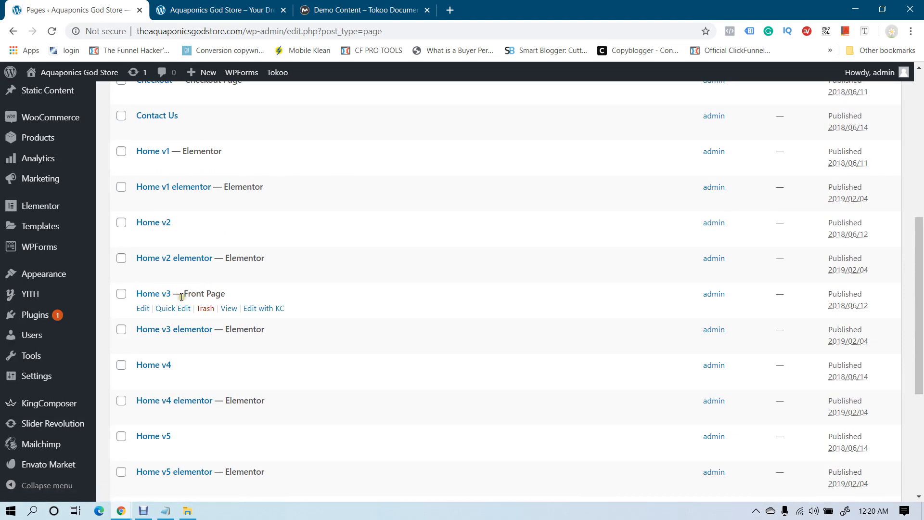
{"action": "left_click_drag", "start_coordinate": [184, 295], "coordinate": [224, 296]}
{"action": "left_click", "coordinate": [212, 299]}
{"action": "scroll", "coordinate": [295, 278], "scroll_direction": "down", "scroll_amount": 2}
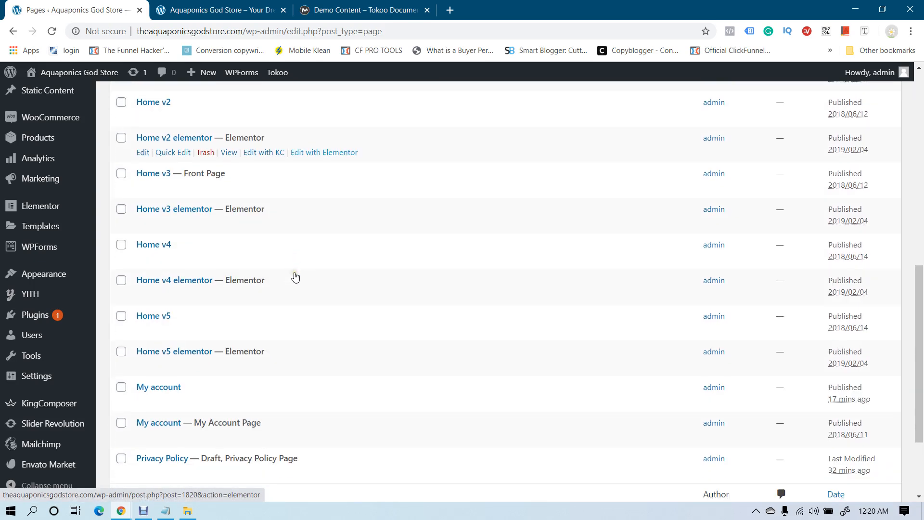
{"action": "scroll", "coordinate": [295, 278], "scroll_direction": "up", "scroll_amount": 1}
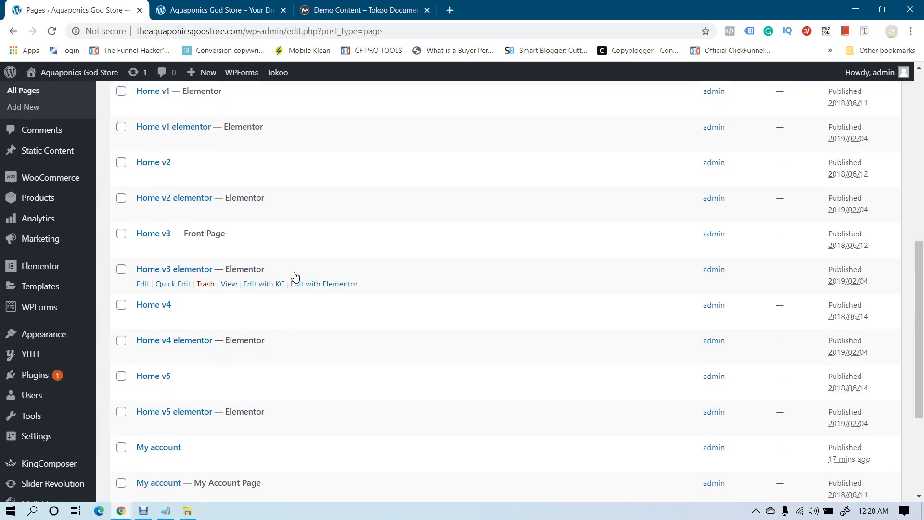
{"action": "scroll", "coordinate": [295, 276], "scroll_direction": "up", "scroll_amount": 1}
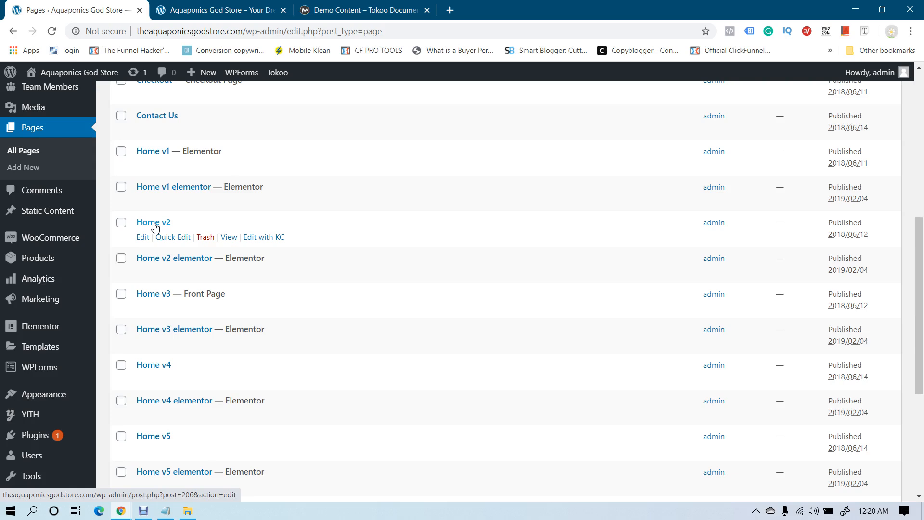
{"action": "scroll", "coordinate": [305, 270], "scroll_direction": "down", "scroll_amount": 3}
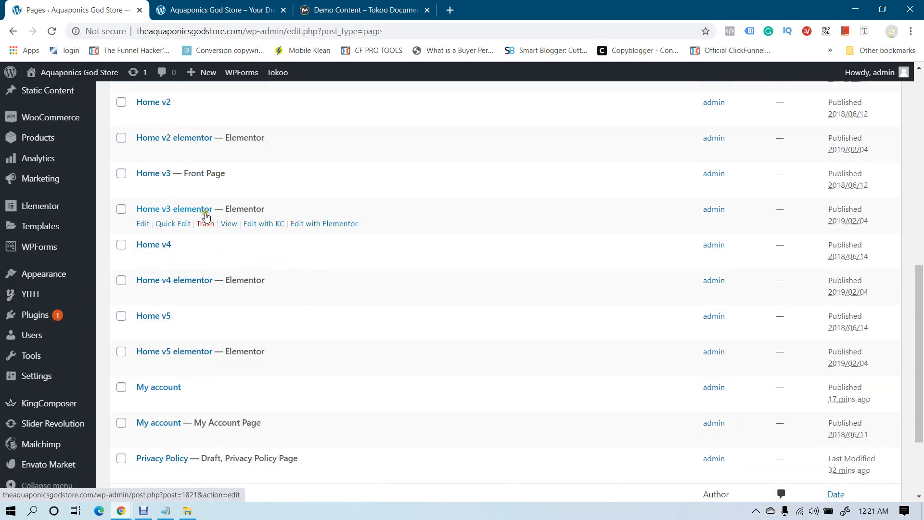
{"action": "scroll", "coordinate": [236, 269], "scroll_direction": "up", "scroll_amount": 1}
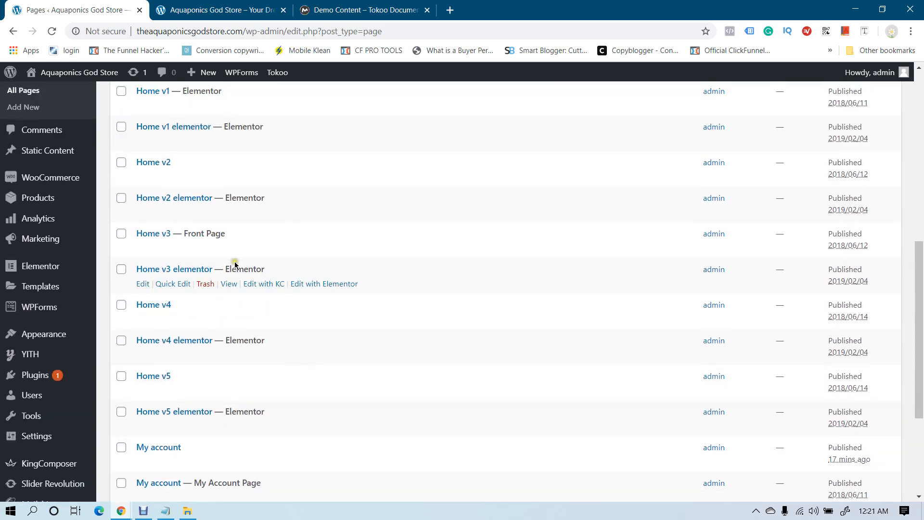
Open the Home v3 front page for editing, dismiss the block editor welcome guide, and bring up the Home v3 Options
{"action": "left_click", "coordinate": [152, 236]}
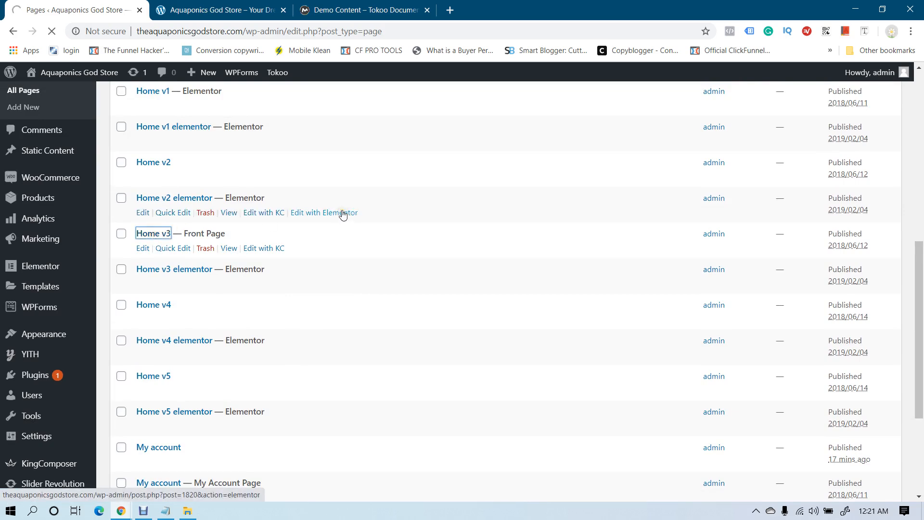
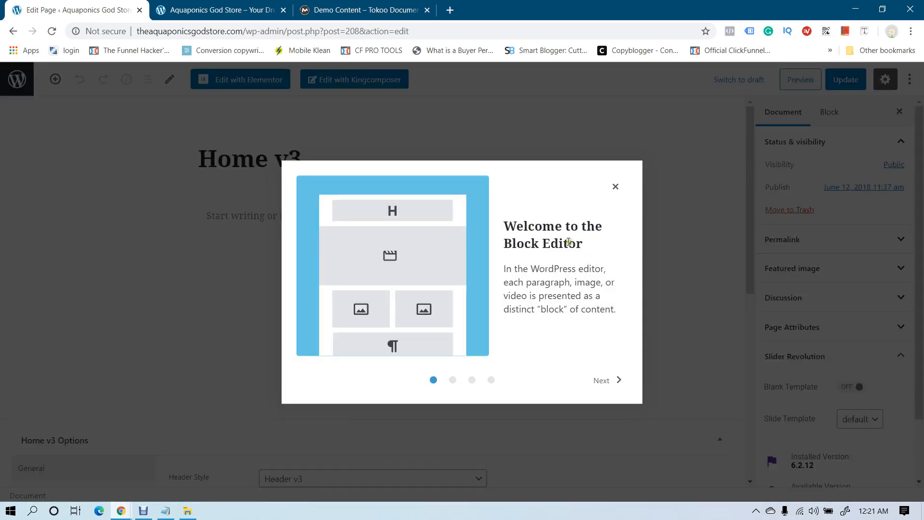
{"action": "left_click", "coordinate": [615, 187]}
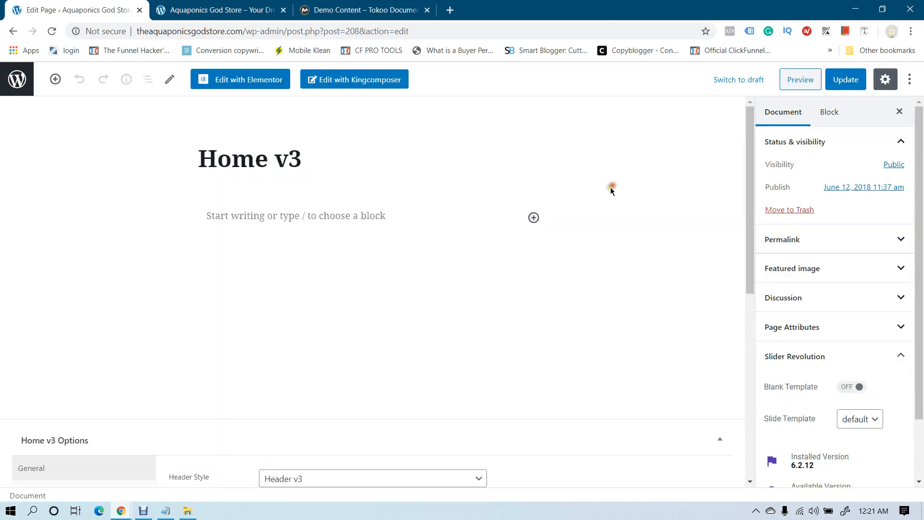
{"action": "scroll", "coordinate": [491, 194], "scroll_direction": "down", "scroll_amount": 5}
{"action": "scroll", "coordinate": [553, 216], "scroll_direction": "up", "scroll_amount": 5}
{"action": "scroll", "coordinate": [653, 212], "scroll_direction": "down", "scroll_amount": 5}
{"action": "scroll", "coordinate": [653, 212], "scroll_direction": "up", "scroll_amount": 5}
{"action": "scroll", "coordinate": [653, 212], "scroll_direction": "down", "scroll_amount": 6}
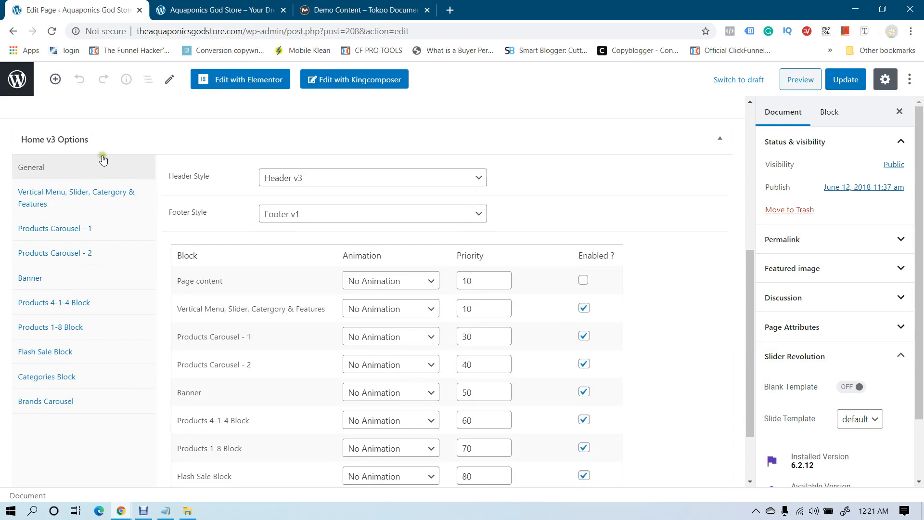
Set the Home v3 Header Style to Header v1, update the page, and compare the header on the reloaded storefront
{"action": "left_click", "coordinate": [310, 178]}
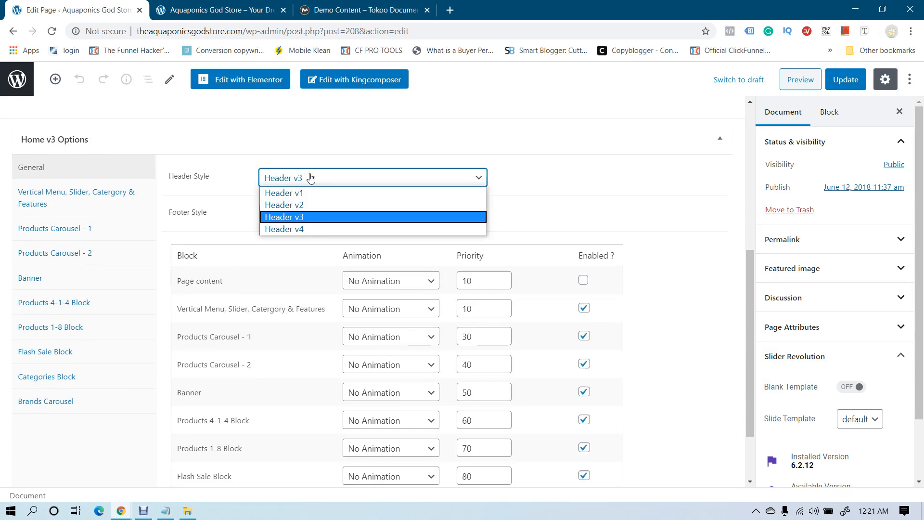
{"action": "left_click", "coordinate": [227, 10]}
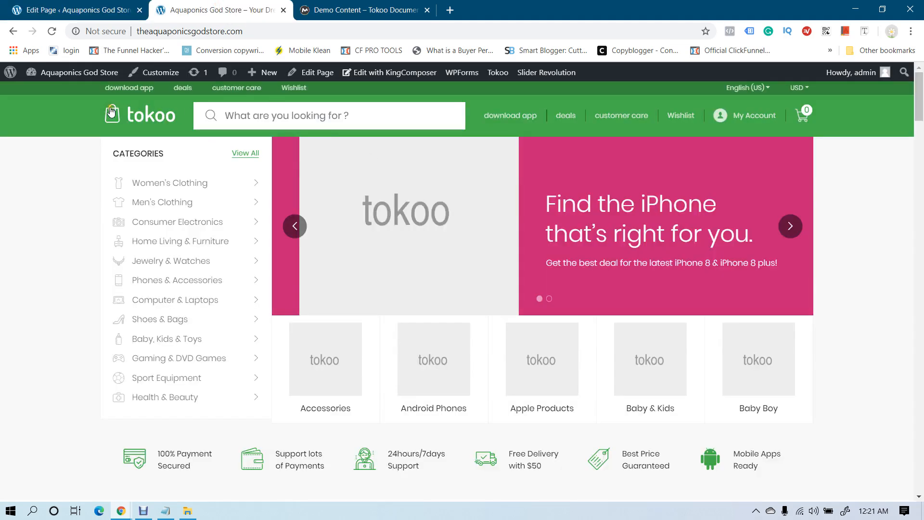
{"action": "left_click", "coordinate": [82, 9]}
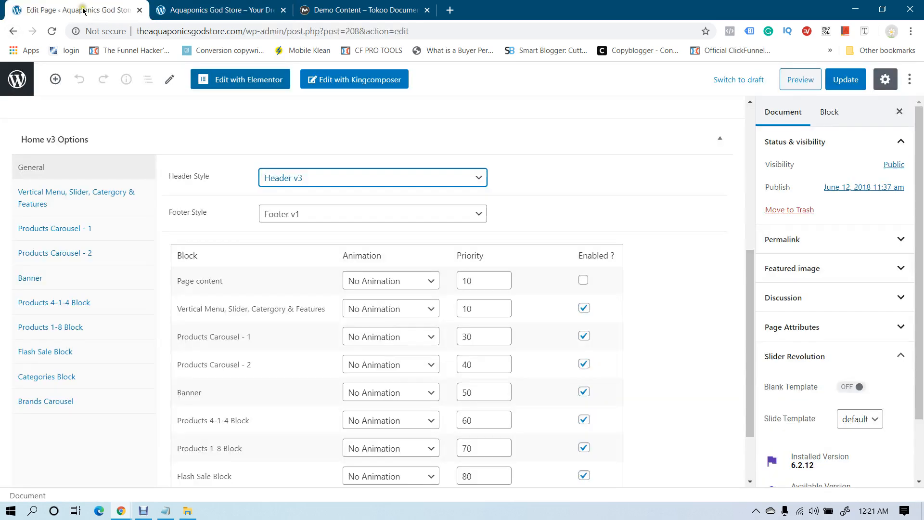
{"action": "left_click", "coordinate": [315, 180]}
{"action": "left_click", "coordinate": [301, 193]}
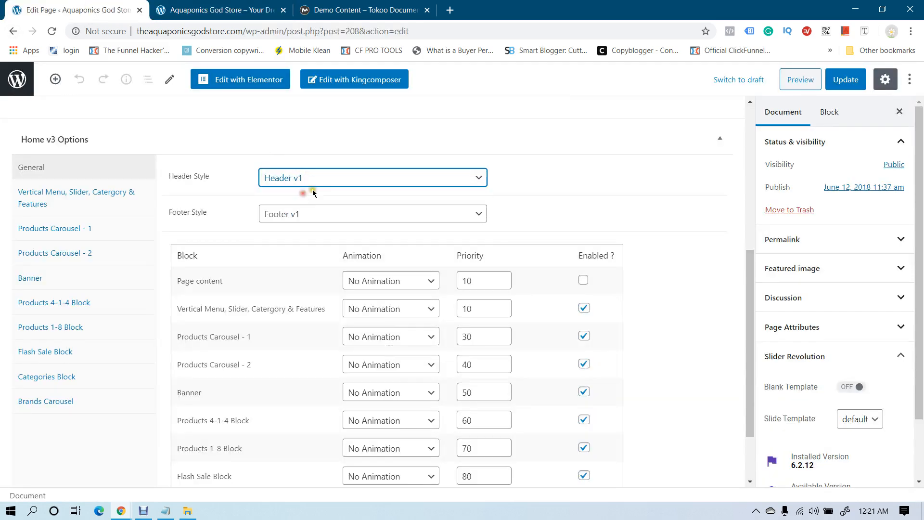
{"action": "left_click", "coordinate": [846, 80]}
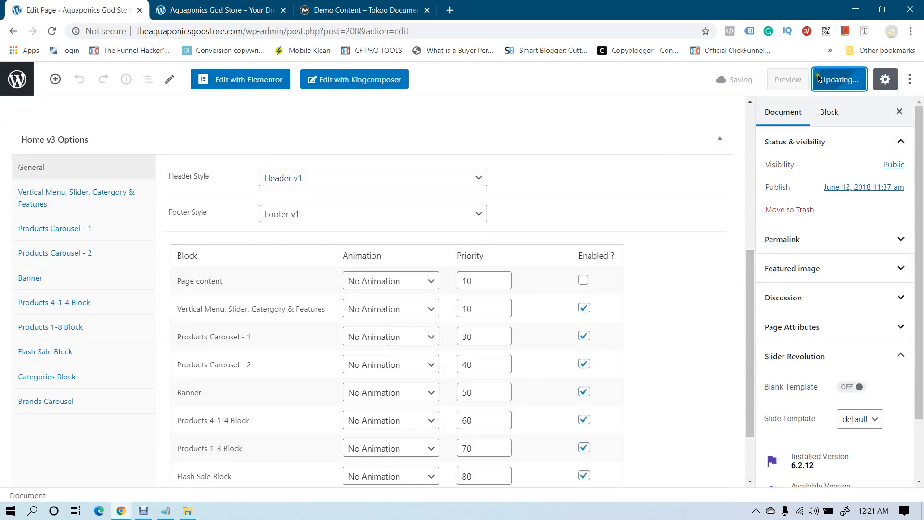
{"action": "left_click", "coordinate": [222, 6]}
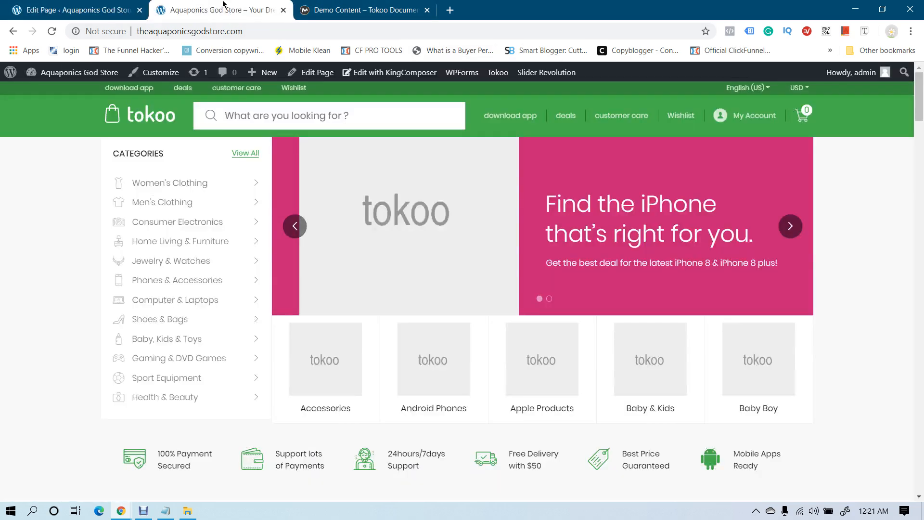
{"action": "key", "text": "F5"}
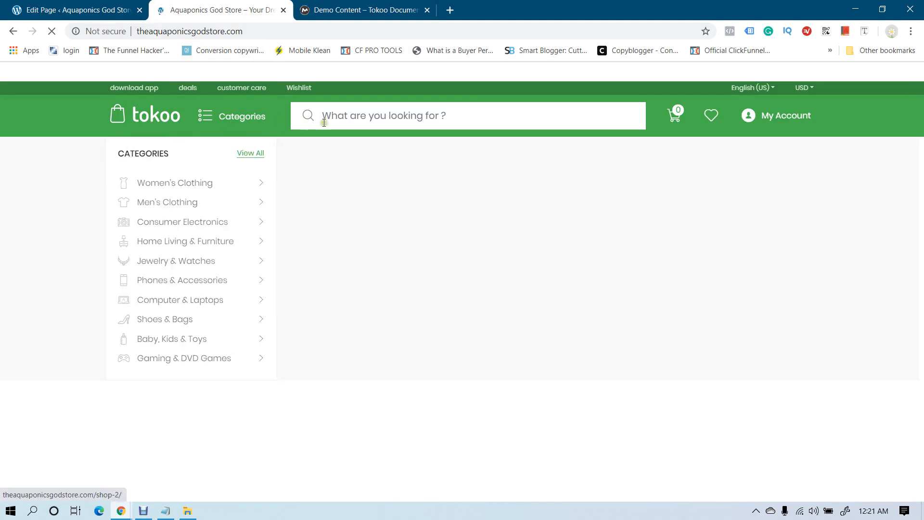
{"action": "mouse_move", "coordinate": [202, 120]}
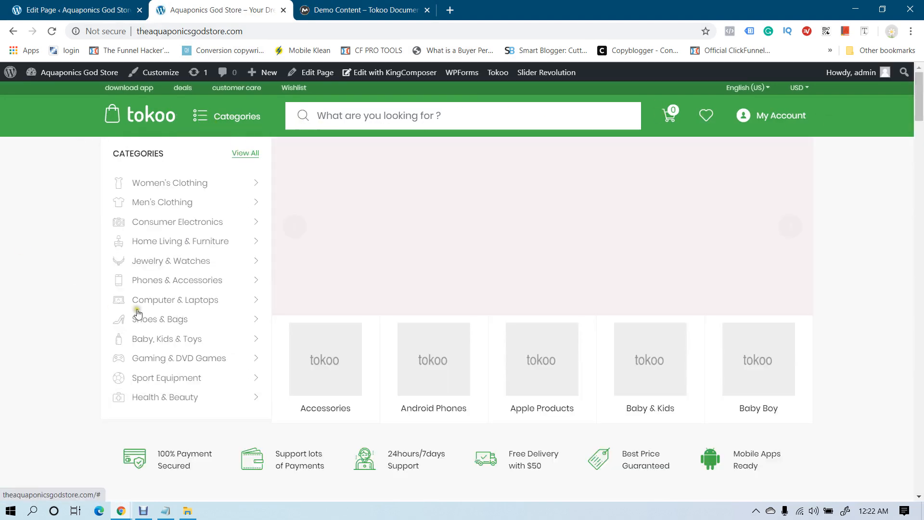
Try Header v2 as the Home v3 Header Style, update the page, and inspect the navigation on the reloaded storefront
{"action": "left_click", "coordinate": [72, 9]}
{"action": "left_click", "coordinate": [339, 177]}
{"action": "left_click", "coordinate": [284, 205]}
{"action": "left_click", "coordinate": [845, 80]}
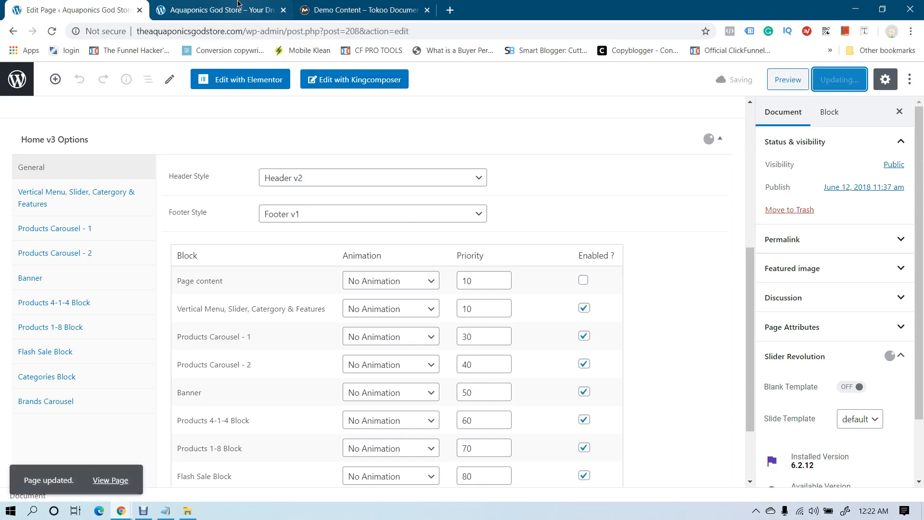
{"action": "left_click", "coordinate": [219, 6]}
{"action": "key", "text": "F5"}
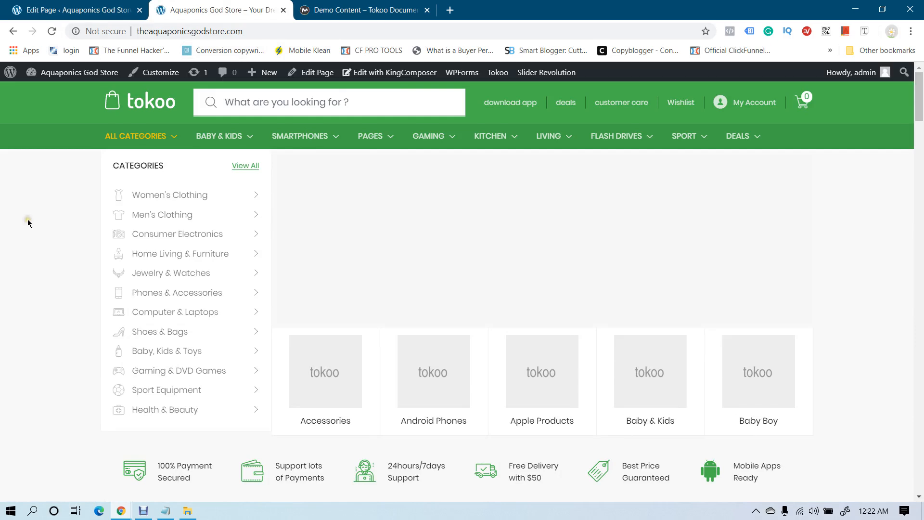
{"action": "mouse_move", "coordinate": [333, 142]}
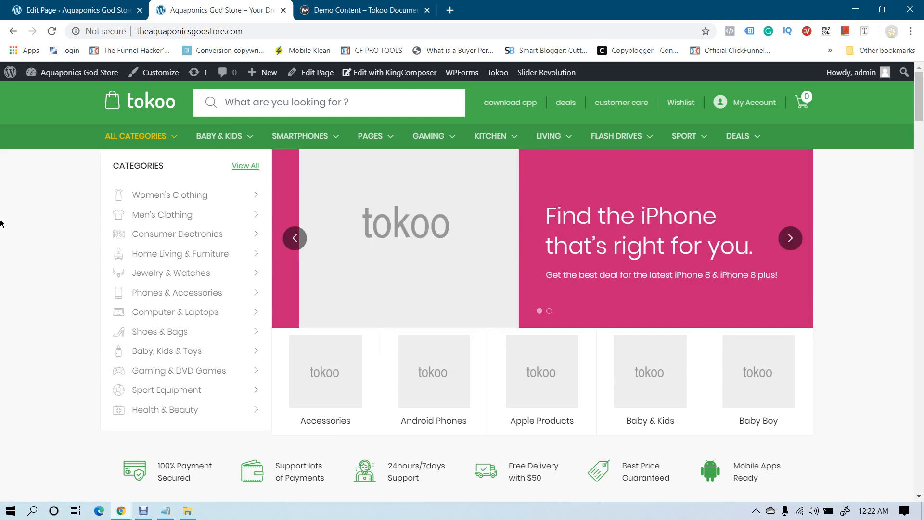
Set the Home v3 Header Style to Header v4 and update the page
{"action": "left_click", "coordinate": [95, 4]}
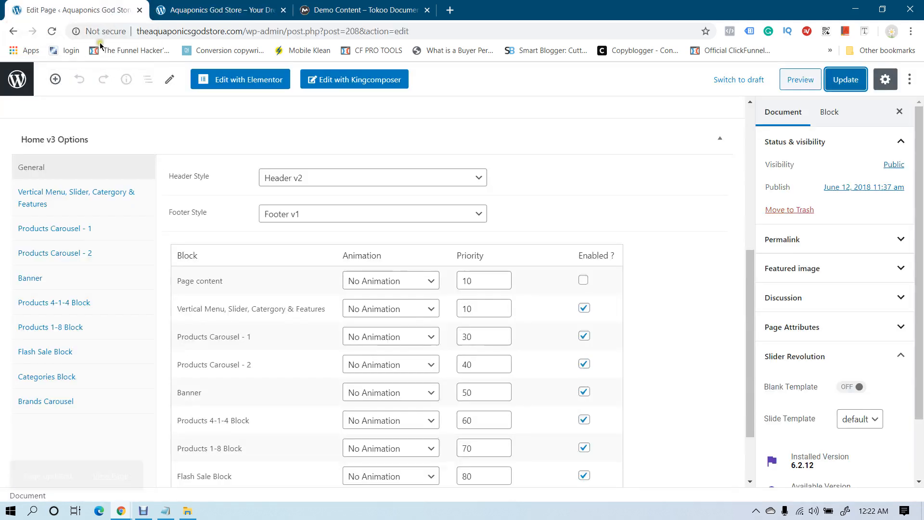
{"action": "left_click", "coordinate": [332, 178]}
{"action": "left_click", "coordinate": [321, 228]}
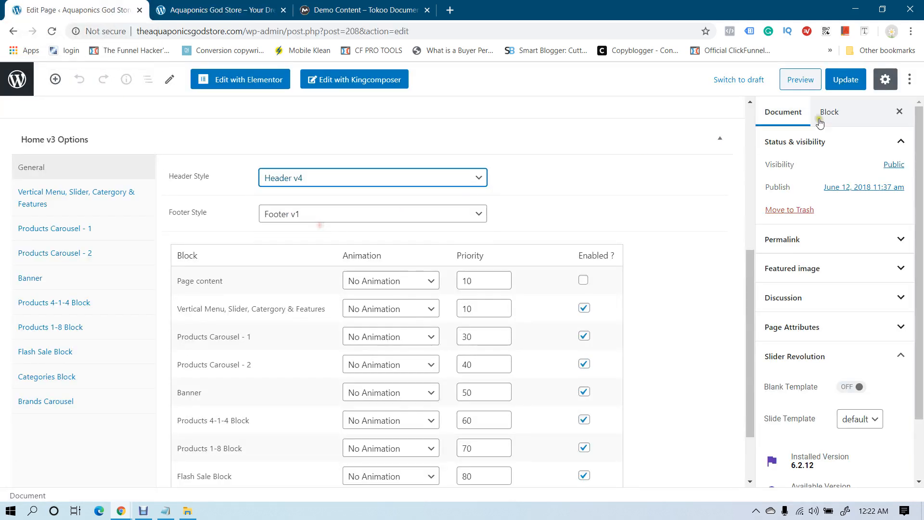
{"action": "left_click", "coordinate": [843, 80]}
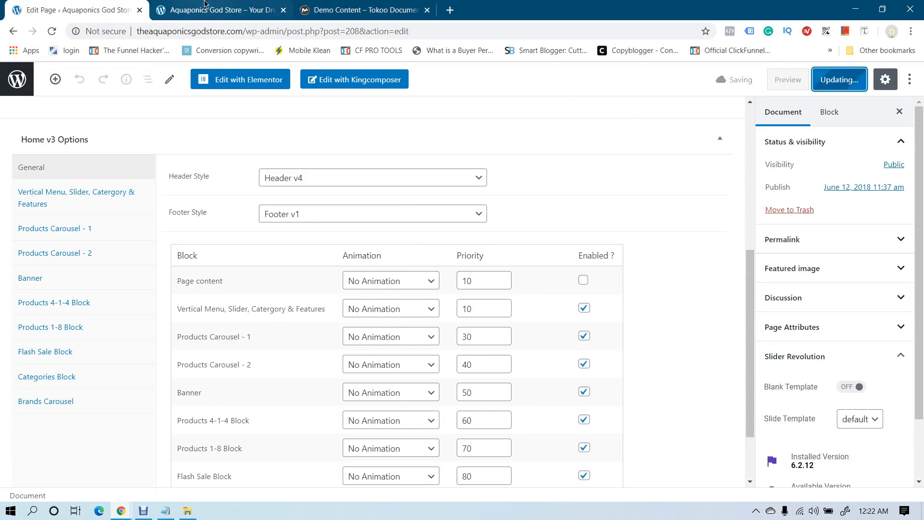
Reload the storefront to check how its header looks with Header v4
{"action": "left_click", "coordinate": [219, 10]}
{"action": "key", "text": "F5"}
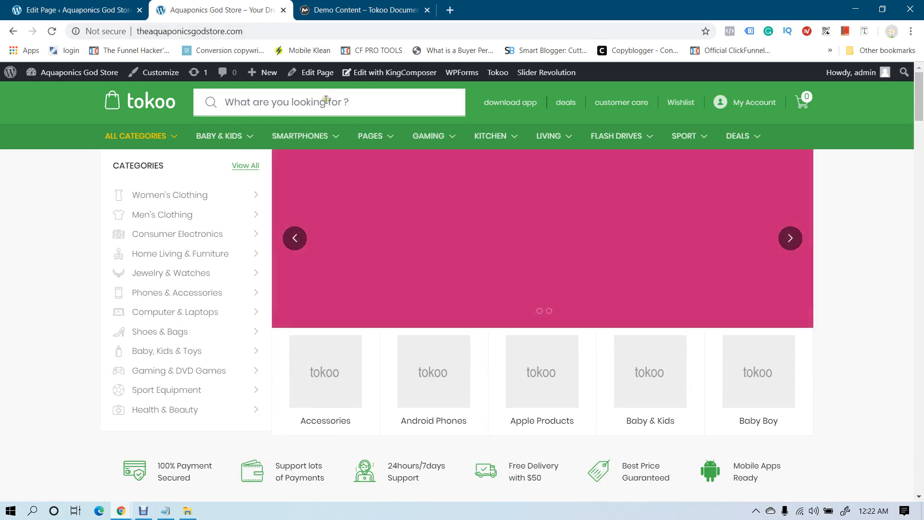
Set the Home v3 Header Style to Header v2, update the page, and reload the storefront
{"action": "left_click", "coordinate": [68, 11]}
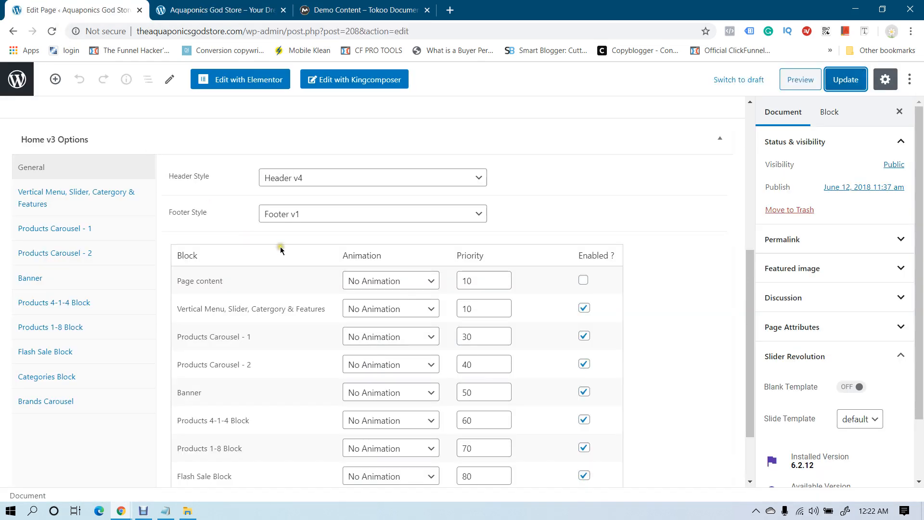
{"action": "left_click", "coordinate": [310, 177]}
{"action": "left_click", "coordinate": [293, 205]}
{"action": "left_click", "coordinate": [847, 81]}
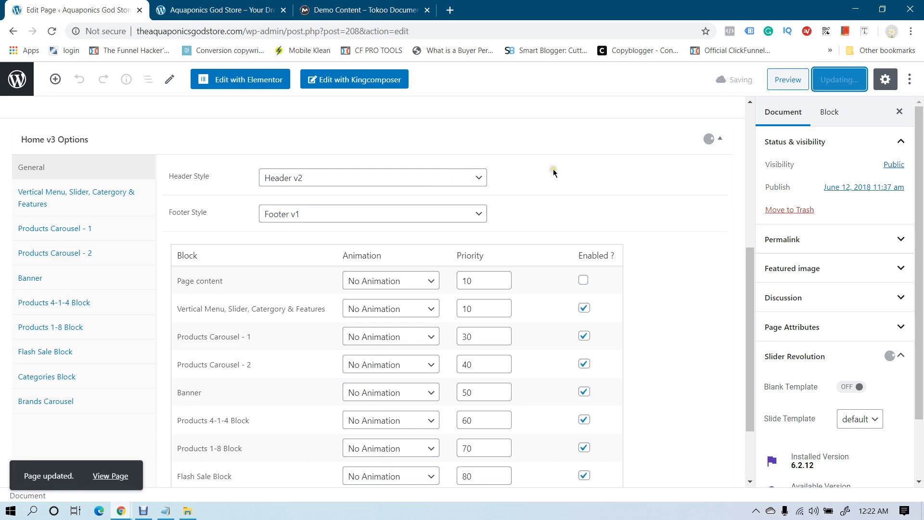
{"action": "left_click", "coordinate": [176, 5]}
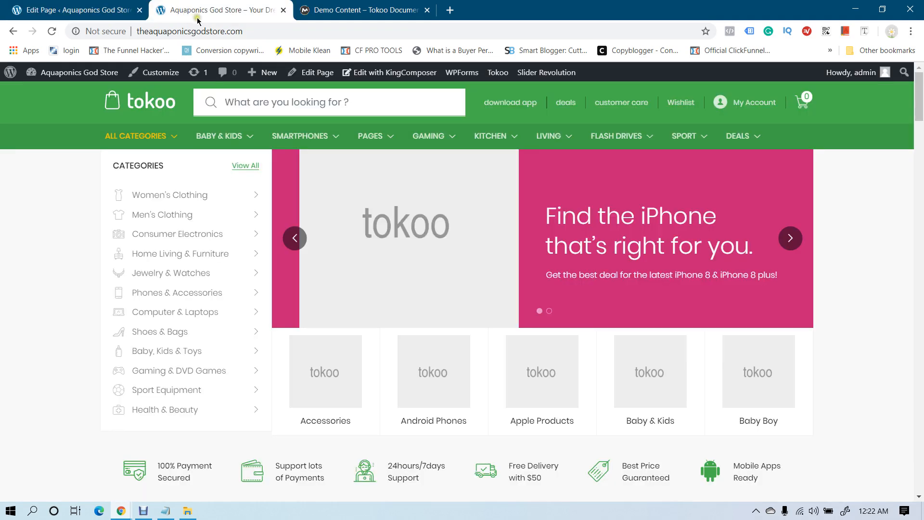
{"action": "key", "text": "F5"}
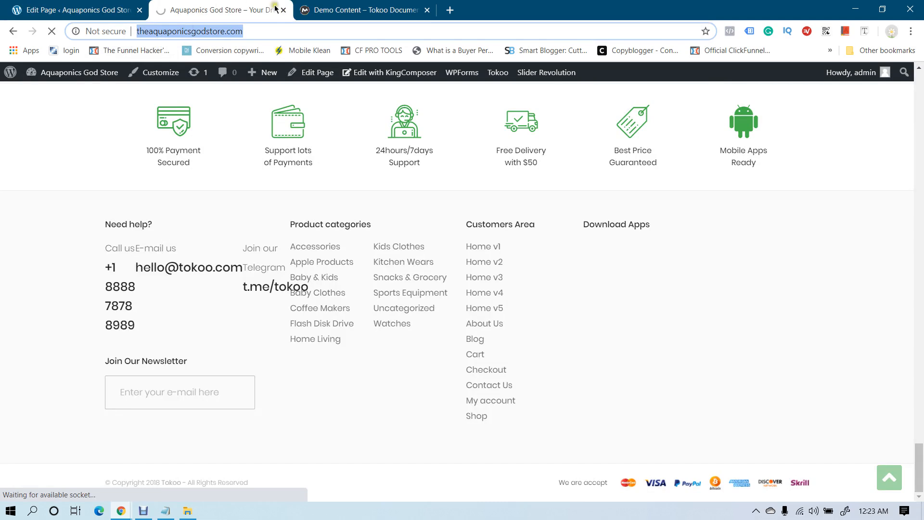
{"action": "left_click", "coordinate": [283, 9]}
{"action": "left_click", "coordinate": [306, 10]}
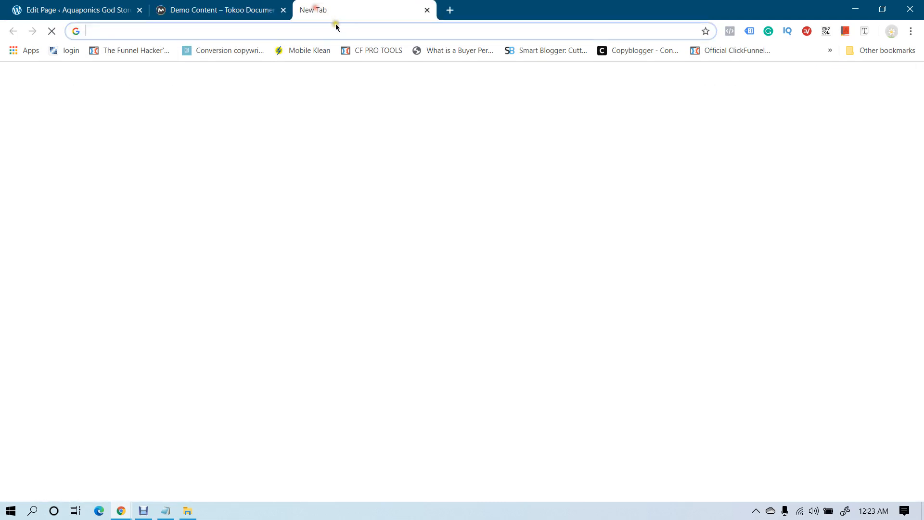
{"action": "type", "text": "http://theaquaponicsgodstore.com/"}
{"action": "type", "text": "]"}
{"action": "key", "text": "BackSpace"}
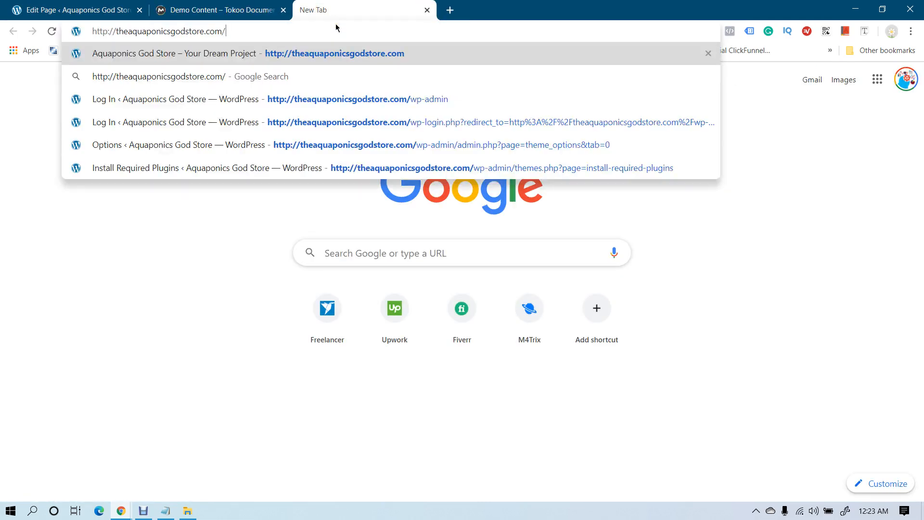
{"action": "key", "text": "Return"}
{"action": "left_click_drag", "start_coordinate": [336, 10], "coordinate": [220, 3]}
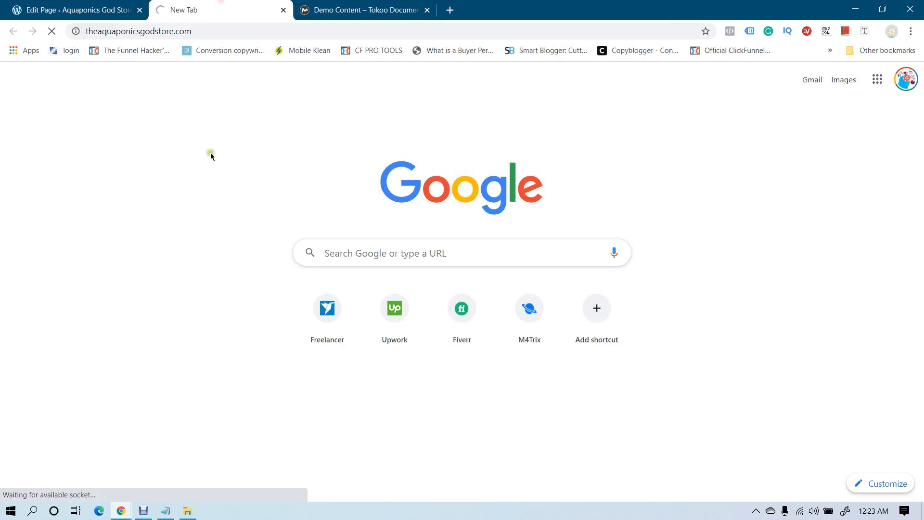
{"action": "left_click", "coordinate": [77, 10]}
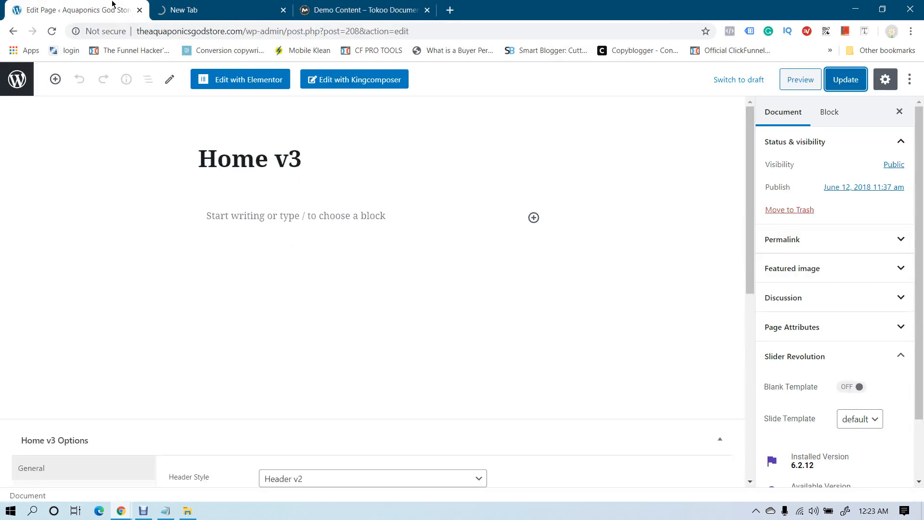
{"action": "scroll", "coordinate": [417, 170], "scroll_direction": "down", "scroll_amount": 5}
{"action": "scroll", "coordinate": [416, 170], "scroll_direction": "down", "scroll_amount": 2}
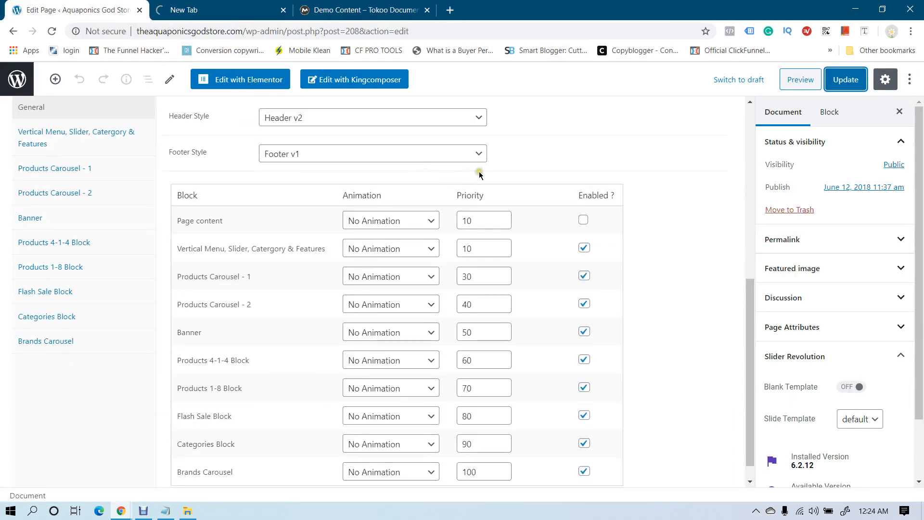
{"action": "left_click", "coordinate": [245, 7]}
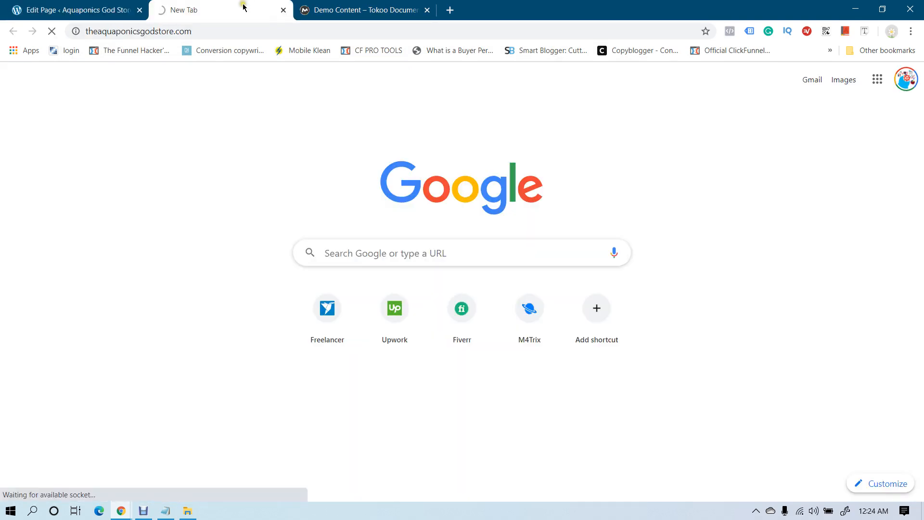
{"action": "left_click", "coordinate": [83, 4]}
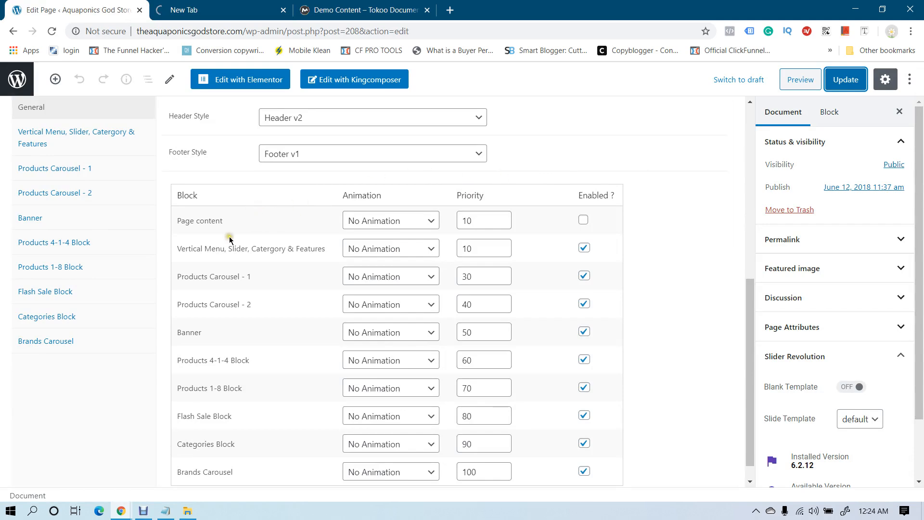
{"action": "scroll", "coordinate": [229, 239], "scroll_direction": "down", "scroll_amount": 1}
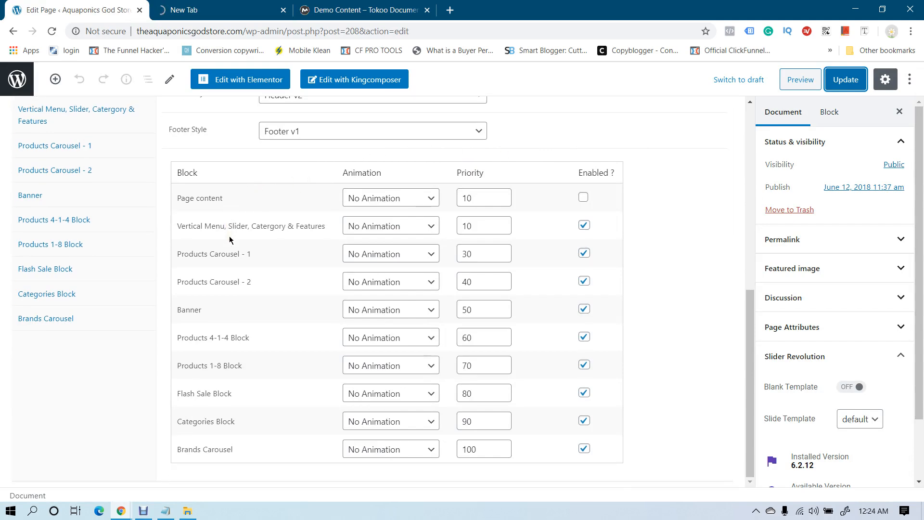
{"action": "left_click", "coordinate": [223, 11]}
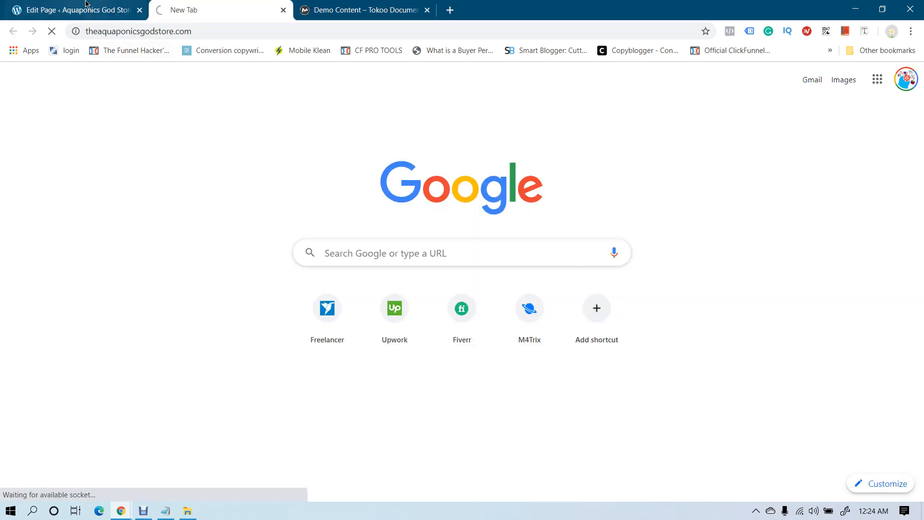
{"action": "left_click", "coordinate": [98, 10]}
{"action": "left_click", "coordinate": [204, 10]}
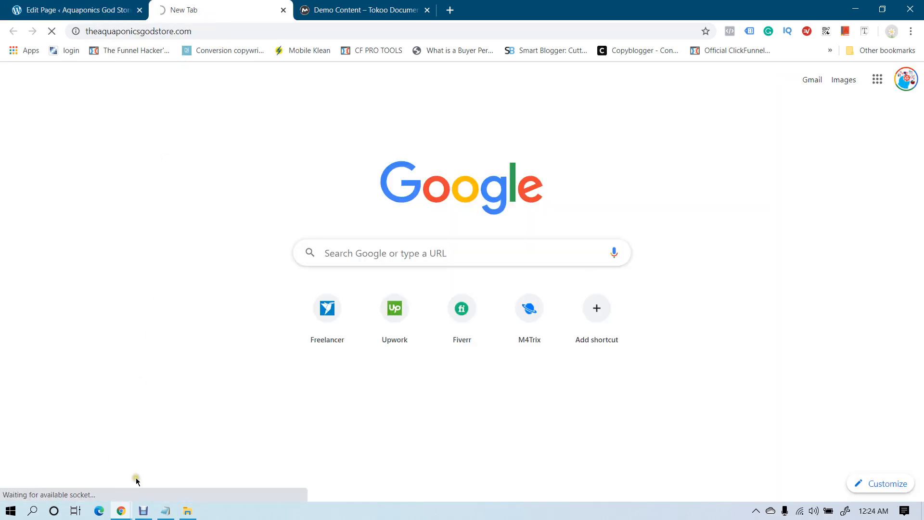
{"action": "left_click", "coordinate": [139, 512]}
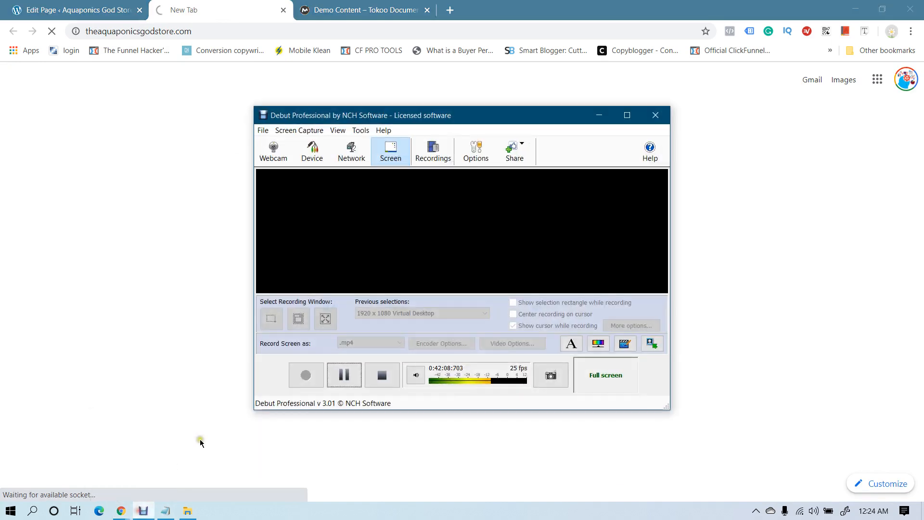
{"action": "left_click", "coordinate": [343, 375]}
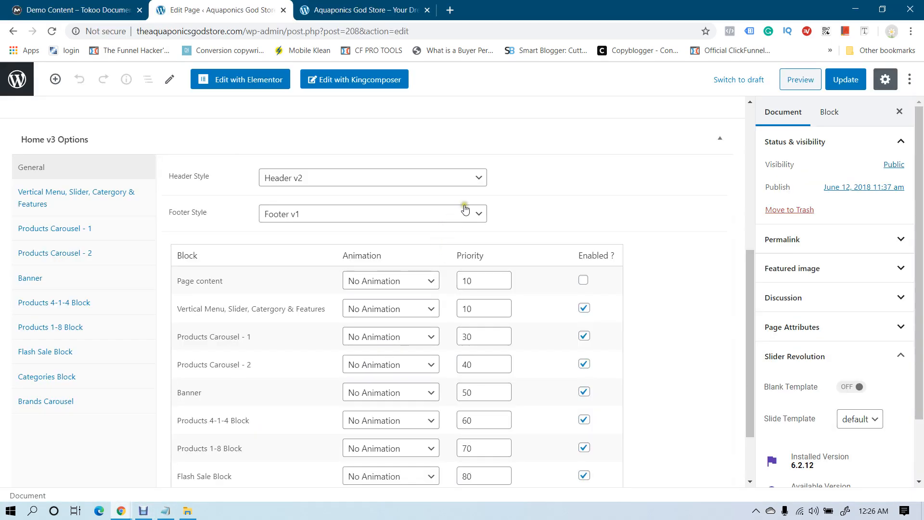
Compare the Home v3 block list with the storefront's sections, from the category menu and slider down to the flash sale products
{"action": "left_click", "coordinate": [335, 10]}
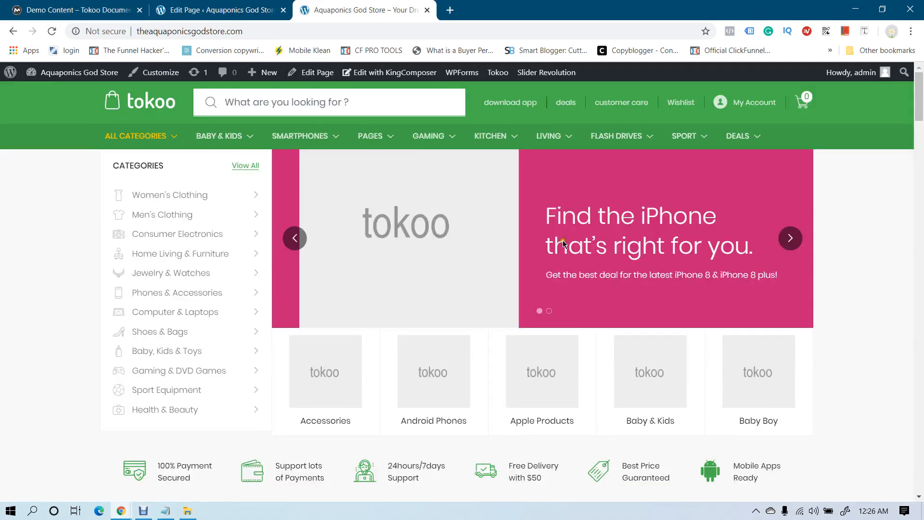
{"action": "left_click", "coordinate": [220, 10]}
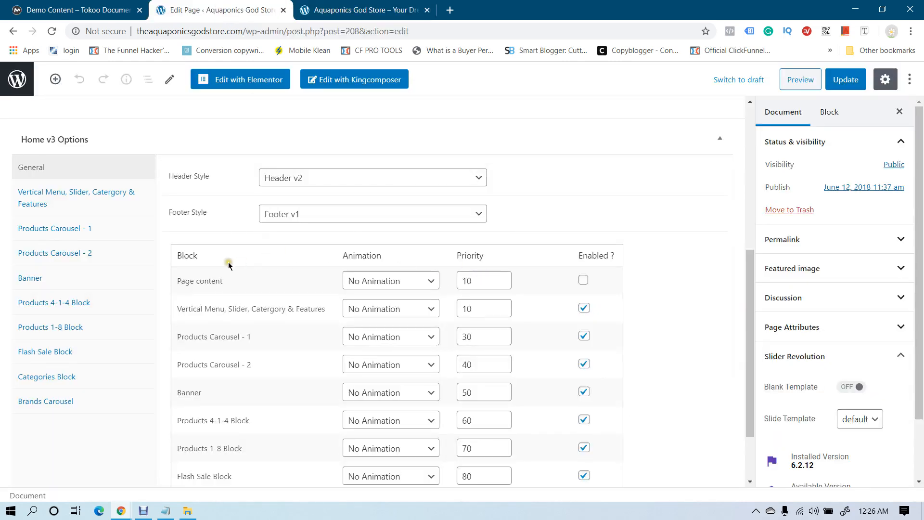
{"action": "scroll", "coordinate": [279, 292], "scroll_direction": "down", "scroll_amount": 1}
{"action": "left_click", "coordinate": [320, 9]}
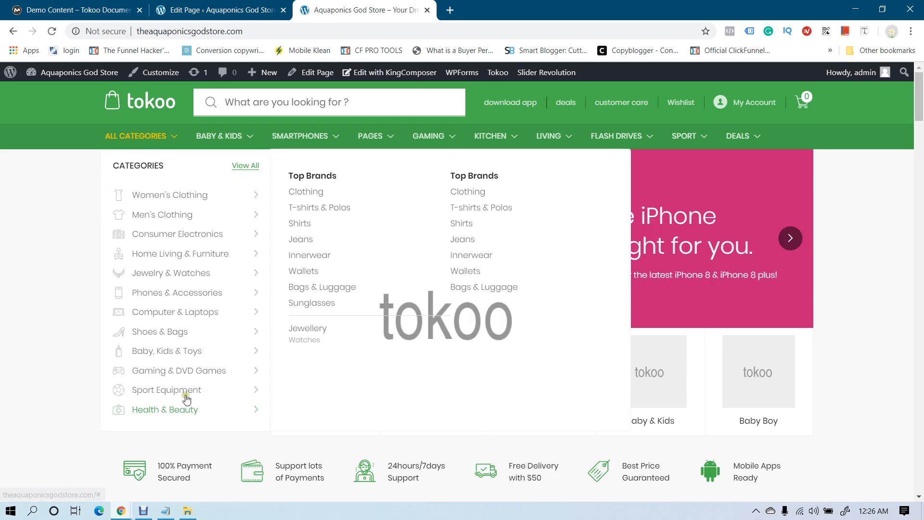
{"action": "scroll", "coordinate": [164, 352], "scroll_direction": "down", "scroll_amount": 5}
{"action": "scroll", "coordinate": [497, 155], "scroll_direction": "down", "scroll_amount": 6}
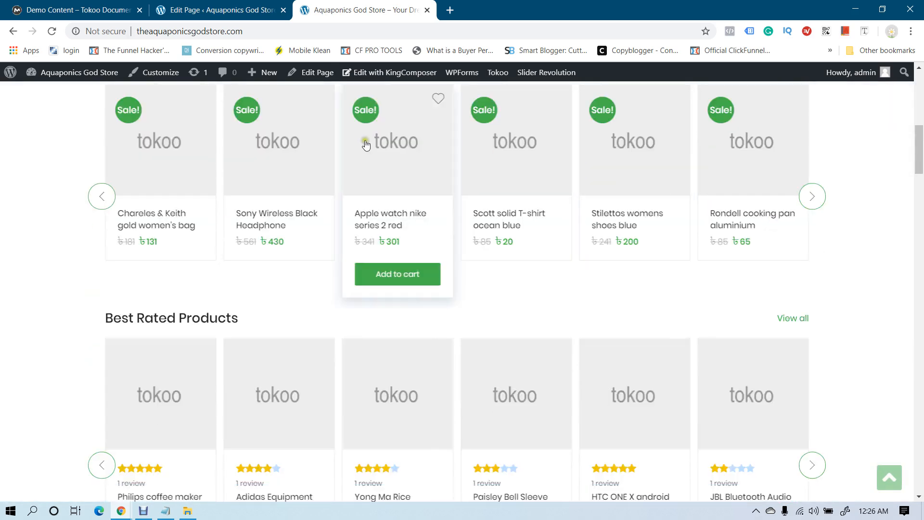
{"action": "scroll", "coordinate": [822, 207], "scroll_direction": "down", "scroll_amount": 8}
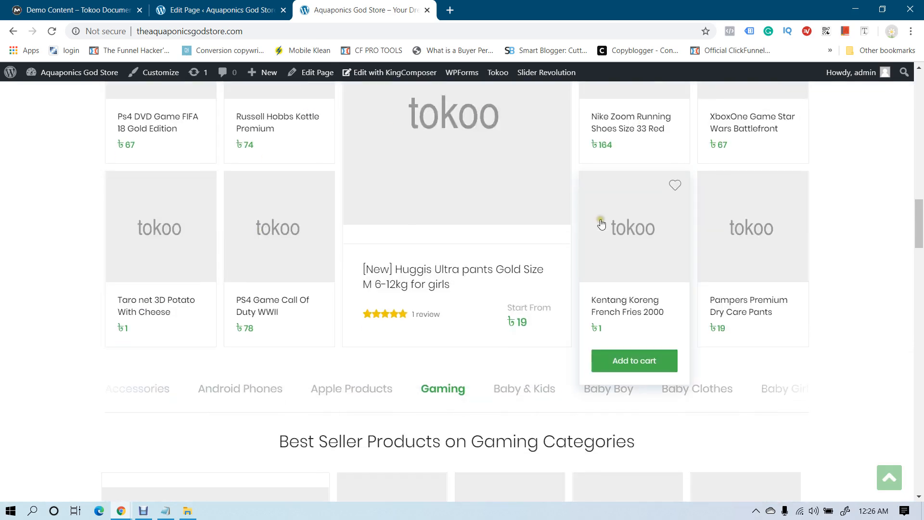
{"action": "scroll", "coordinate": [601, 222], "scroll_direction": "down", "scroll_amount": 6}
{"action": "scroll", "coordinate": [596, 223], "scroll_direction": "down", "scroll_amount": 8}
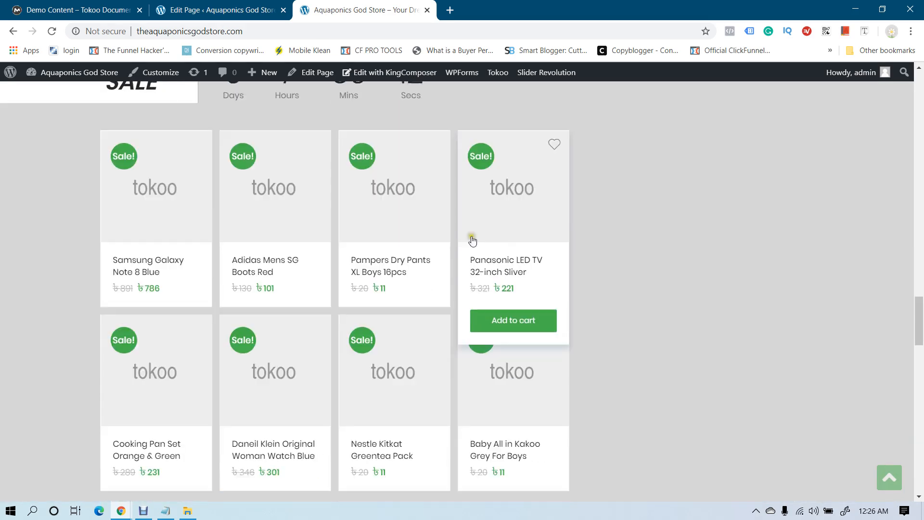
Disable the Vertical Menu, Slider, Catergory & Features block in Home v3 Options, update the page, and check the reloaded storefront
{"action": "left_click", "coordinate": [201, 4]}
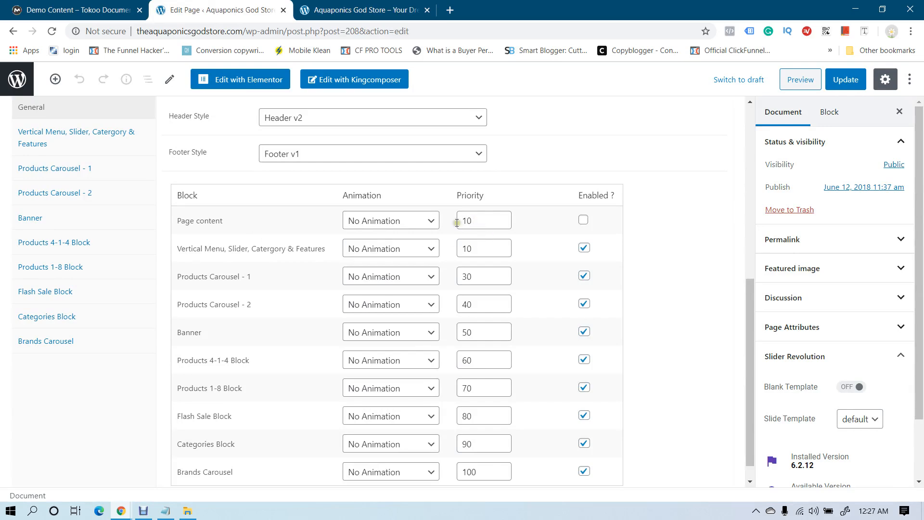
{"action": "scroll", "coordinate": [390, 287], "scroll_direction": "down", "scroll_amount": 1}
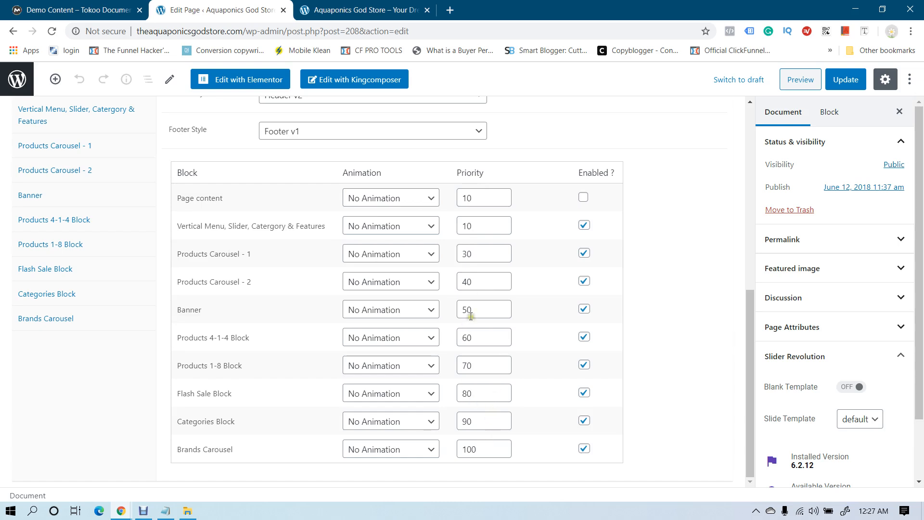
{"action": "scroll", "coordinate": [471, 316], "scroll_direction": "up", "scroll_amount": 1}
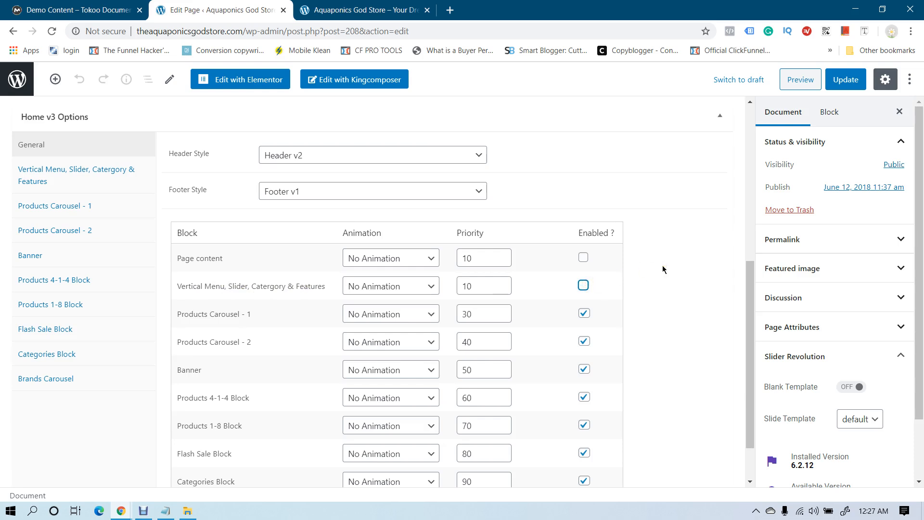
{"action": "left_click", "coordinate": [843, 79]}
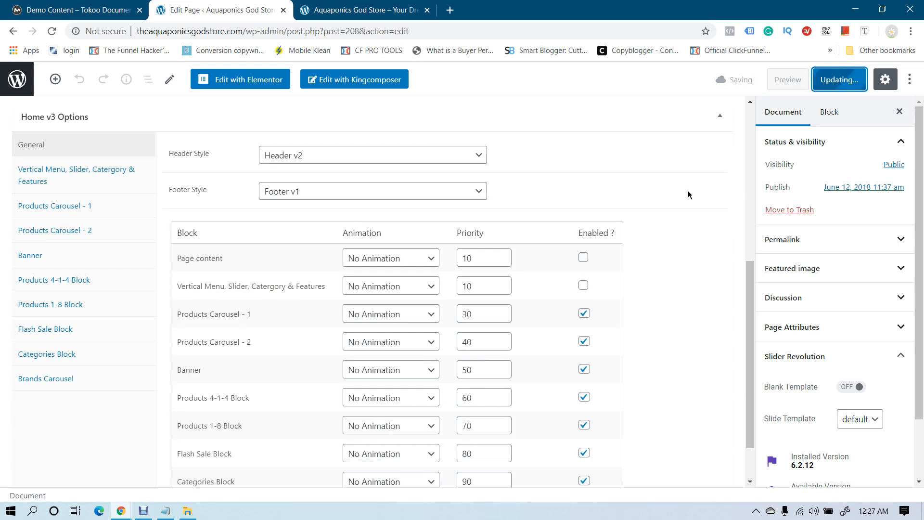
{"action": "left_click", "coordinate": [350, 8]}
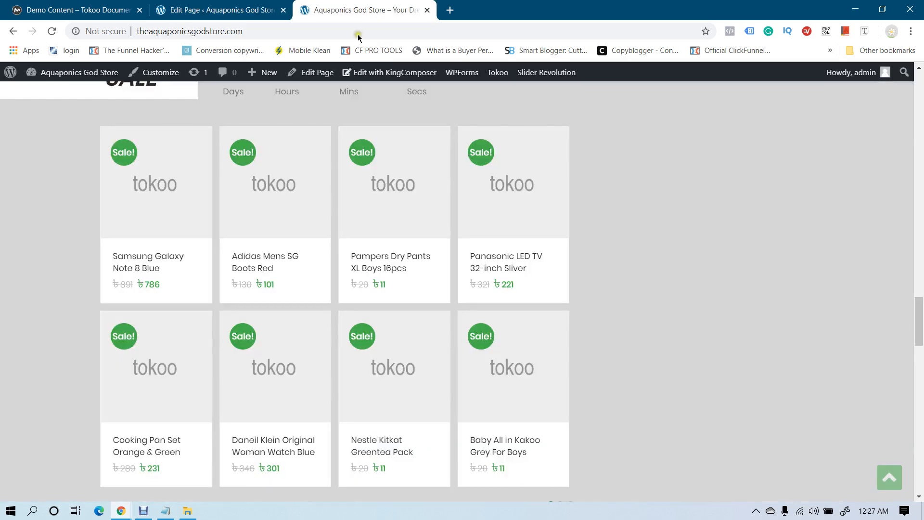
{"action": "scroll", "coordinate": [509, 130], "scroll_direction": "up", "scroll_amount": 15}
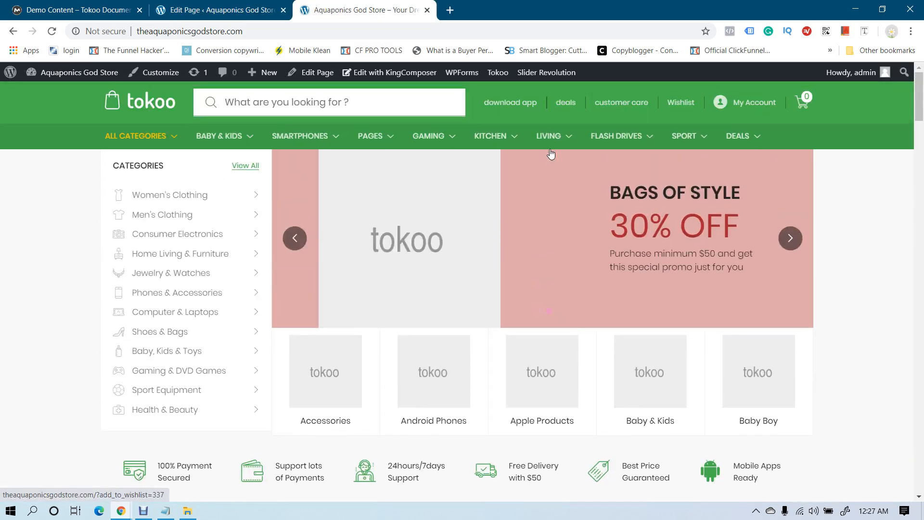
{"action": "mouse_move", "coordinate": [551, 153]}
{"action": "key", "text": "F5"}
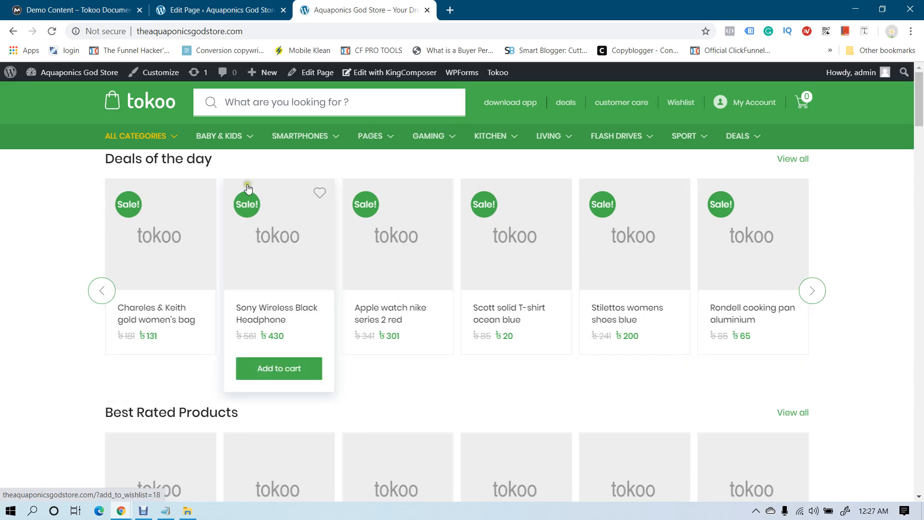
{"action": "mouse_move", "coordinate": [162, 145]}
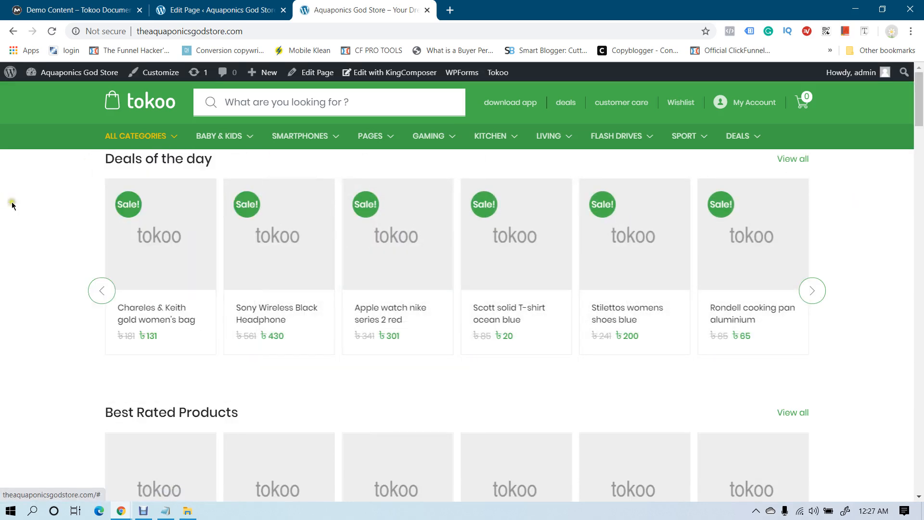
Re-enable the Vertical Menu, Slider, Catergory & Features block, update the page, check the reloaded storefront, and return to the Home v3 Options
{"action": "left_click", "coordinate": [212, 10]}
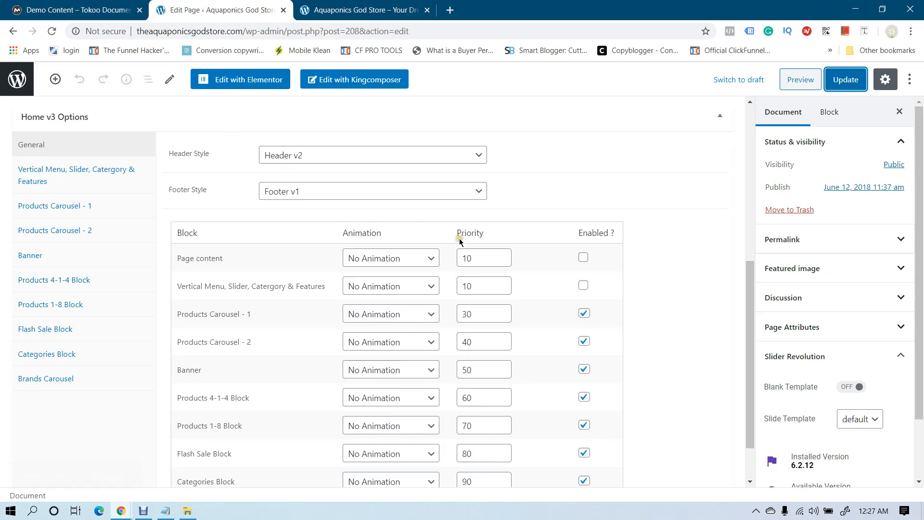
{"action": "left_click", "coordinate": [584, 285]}
{"action": "left_click", "coordinate": [826, 83]}
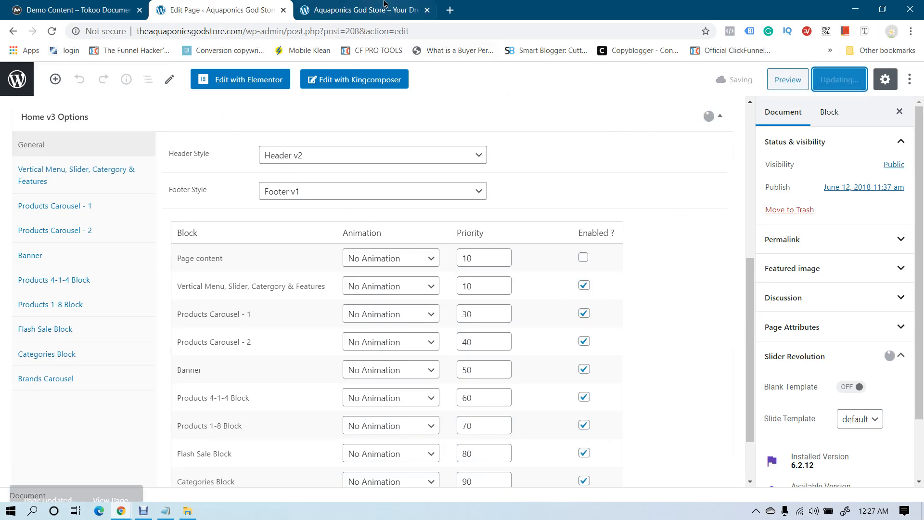
{"action": "left_click", "coordinate": [383, 6]}
{"action": "key", "text": "F5"}
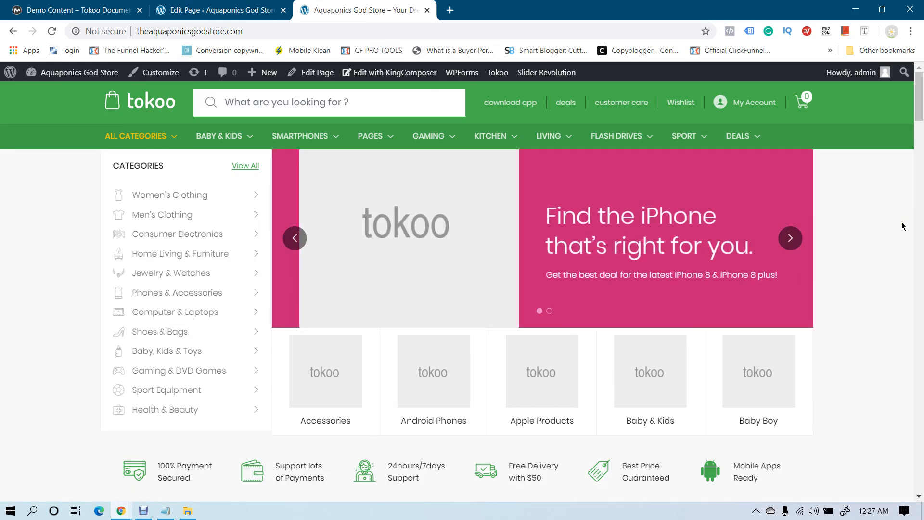
{"action": "left_click", "coordinate": [214, 10]}
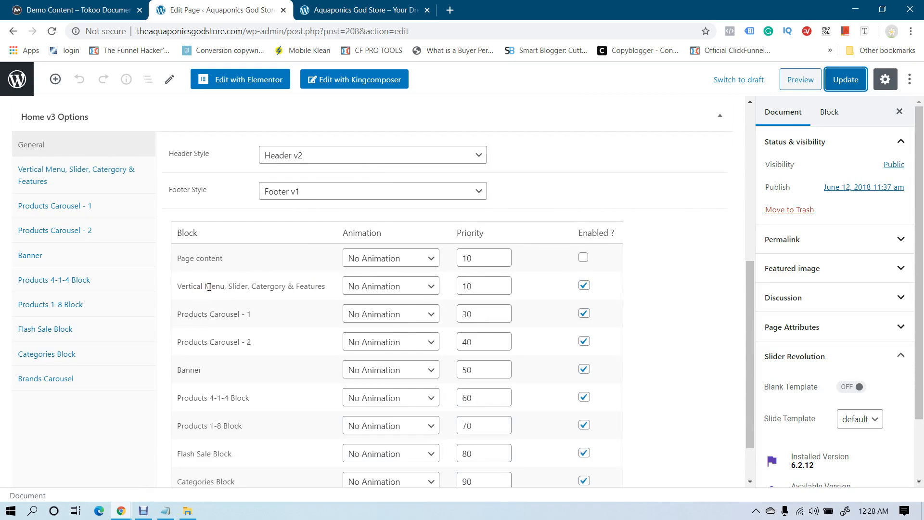
Compare the Vertical Menu, Slider, Catergory & Features block entry with the storefront's category menu, slider, category tiles and feature icons
{"action": "left_click", "coordinate": [346, 9]}
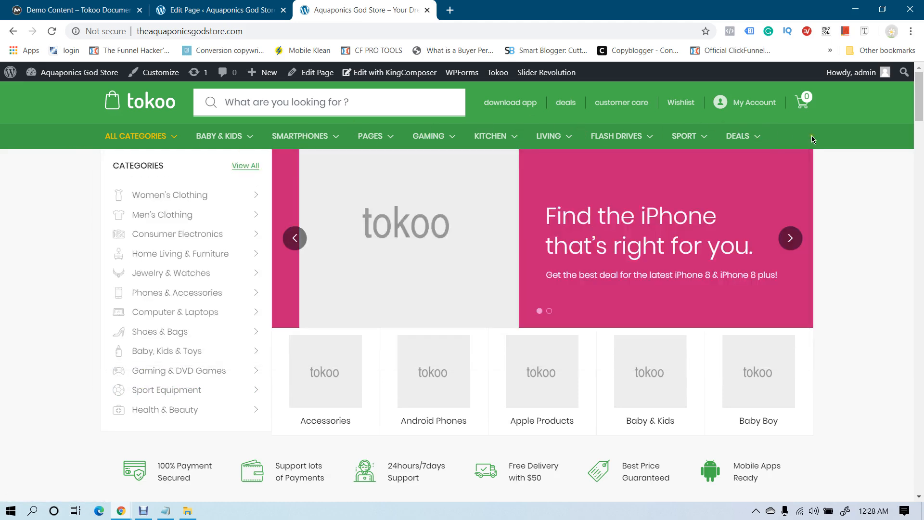
{"action": "mouse_move", "coordinate": [289, 136]}
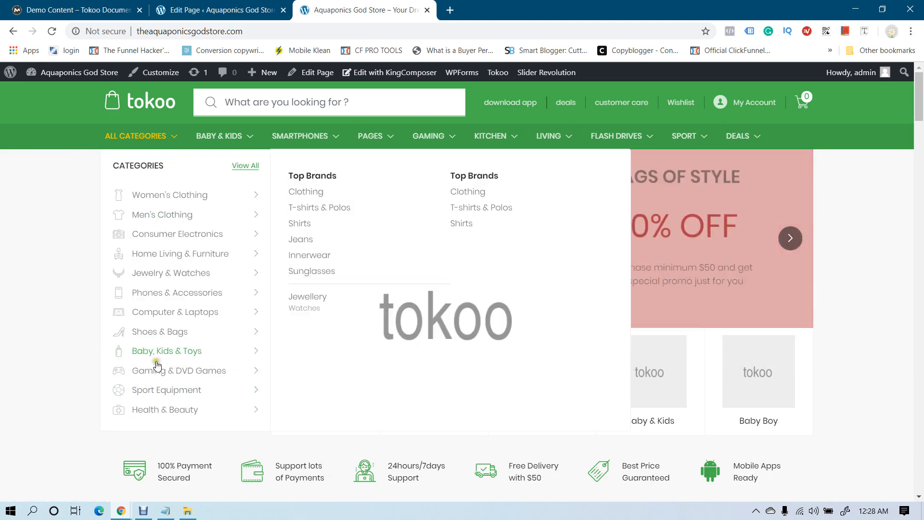
{"action": "left_click", "coordinate": [218, 10]}
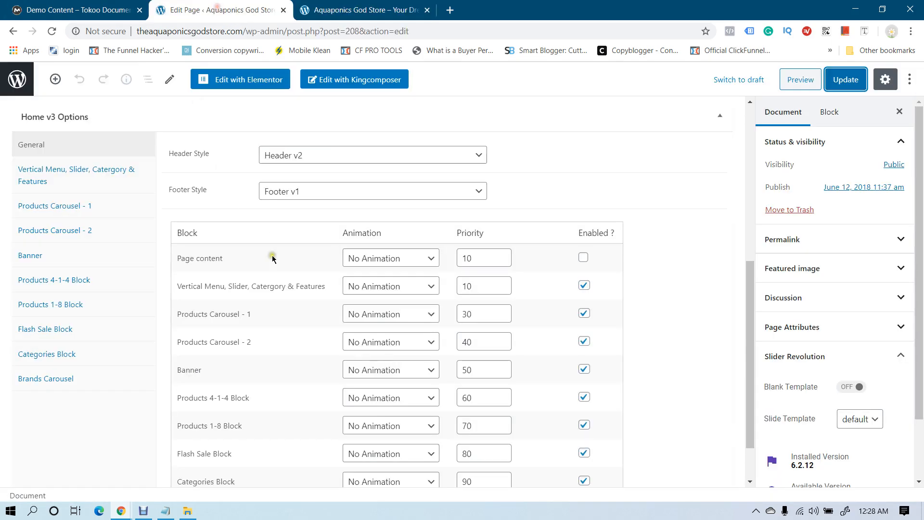
{"action": "left_click", "coordinate": [330, 8]}
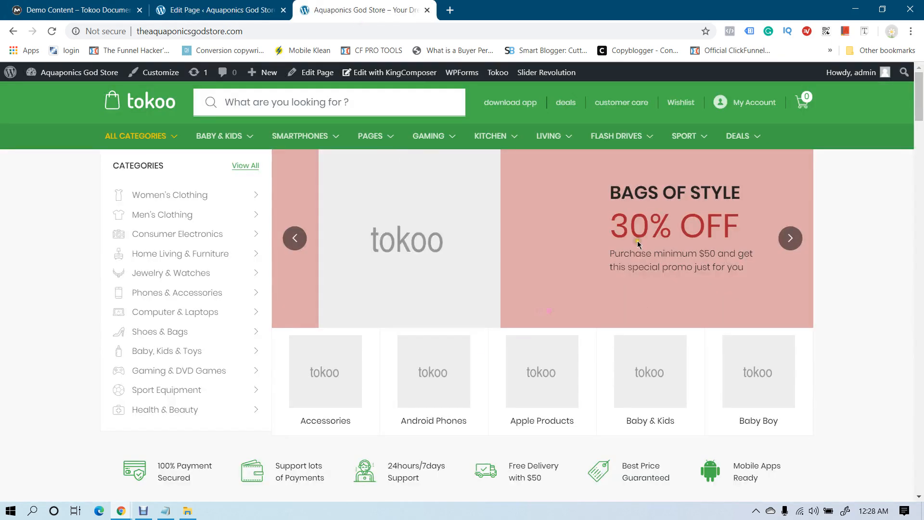
{"action": "left_click", "coordinate": [244, 12]}
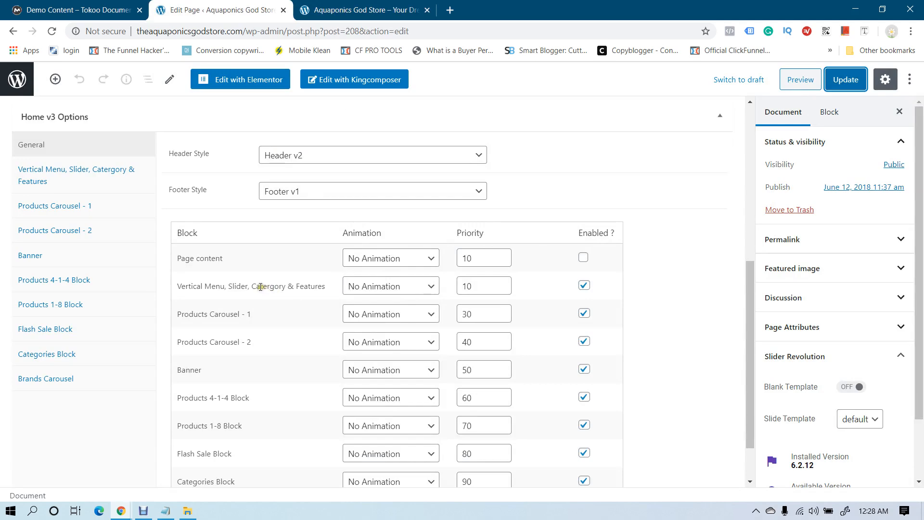
{"action": "left_click", "coordinate": [363, 9]}
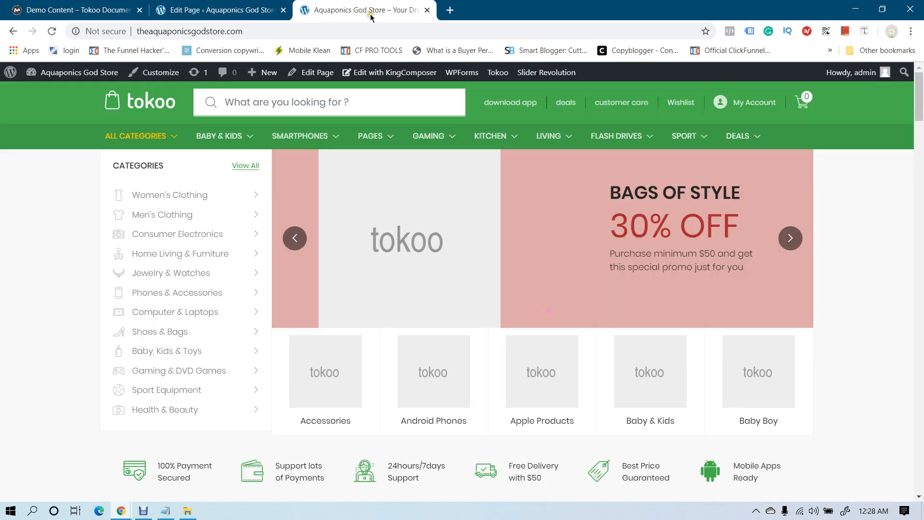
{"action": "scroll", "coordinate": [703, 388], "scroll_direction": "down", "scroll_amount": 2}
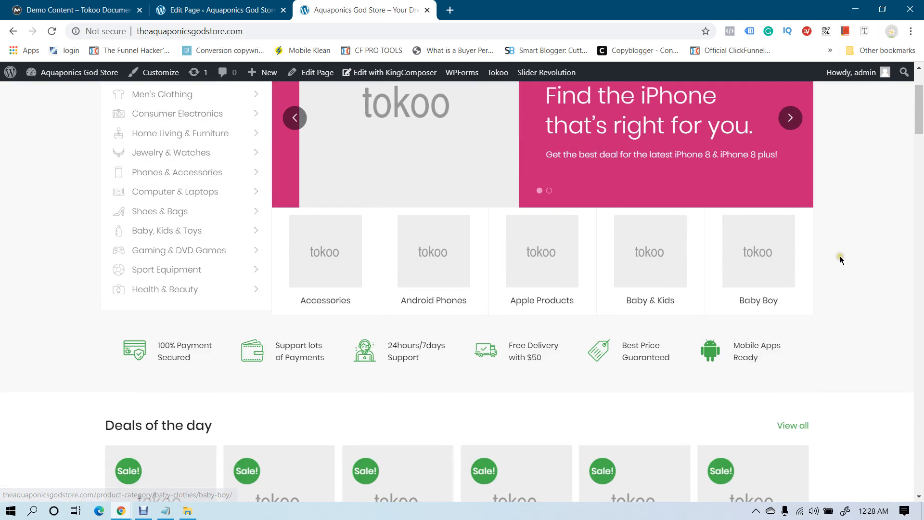
{"action": "scroll", "coordinate": [840, 255], "scroll_direction": "up", "scroll_amount": 2}
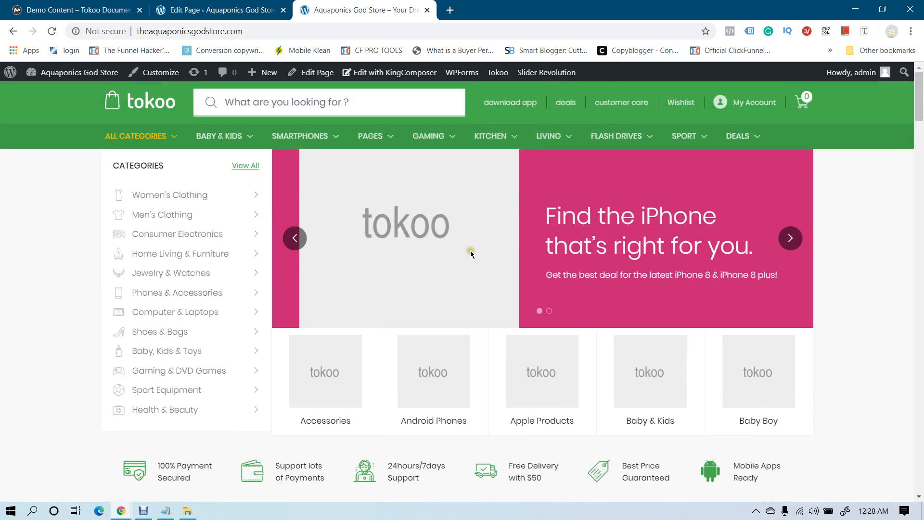
Enable the Page content block in Home v3 Options, update the page, and check the reloaded storefront
{"action": "key", "text": "ctrl+shift+Tab"}
{"action": "left_click", "coordinate": [582, 258]}
{"action": "left_click", "coordinate": [852, 82]}
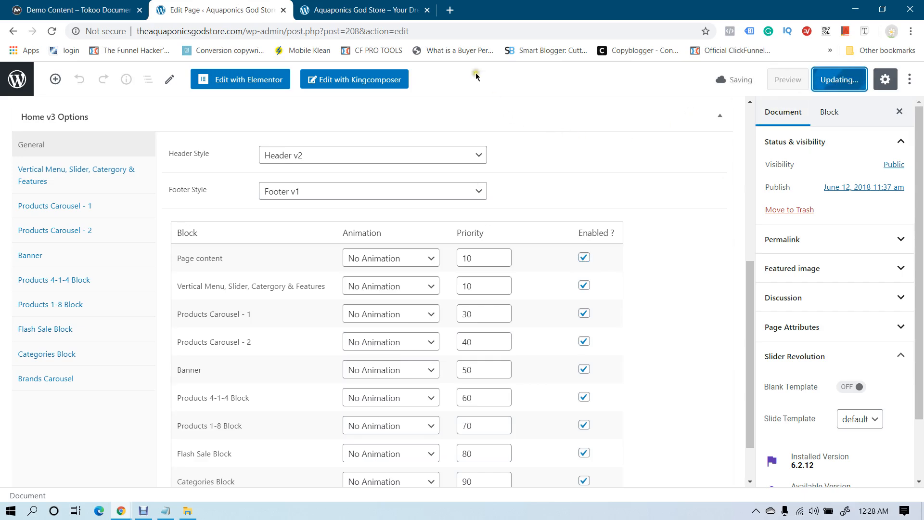
{"action": "left_click", "coordinate": [412, 5]}
{"action": "key", "text": "F5"}
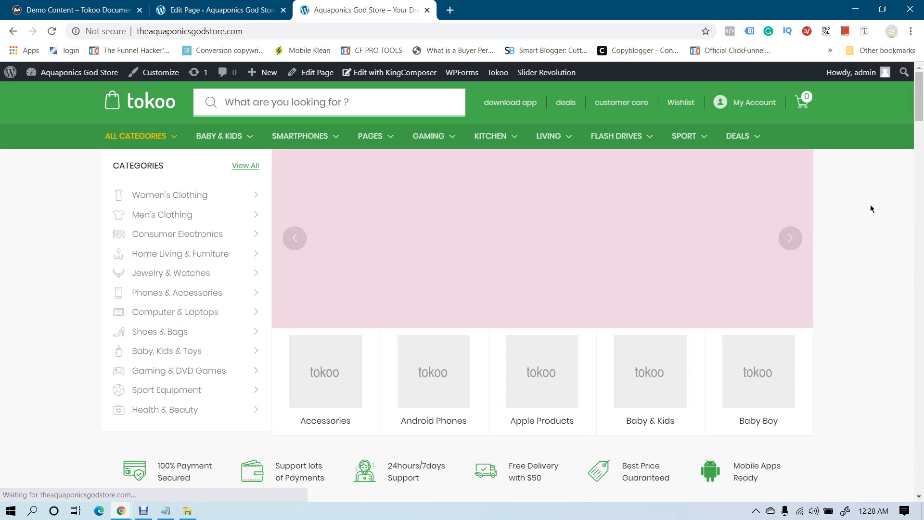
{"action": "scroll", "coordinate": [870, 206], "scroll_direction": "down", "scroll_amount": 5}
{"action": "scroll", "coordinate": [871, 209], "scroll_direction": "down", "scroll_amount": 3}
{"action": "scroll", "coordinate": [871, 208], "scroll_direction": "up", "scroll_amount": 8}
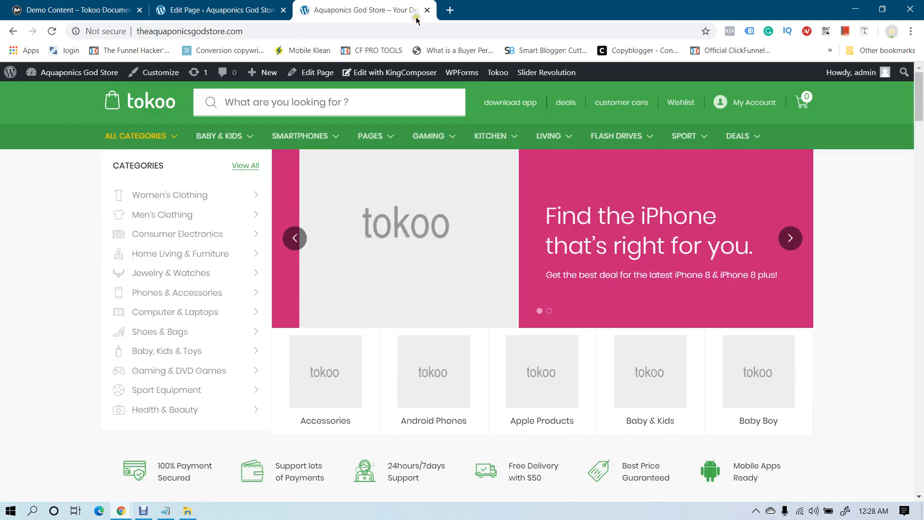
Disable the Page content block again, update the page, and reload the storefront
{"action": "left_click", "coordinate": [221, 10]}
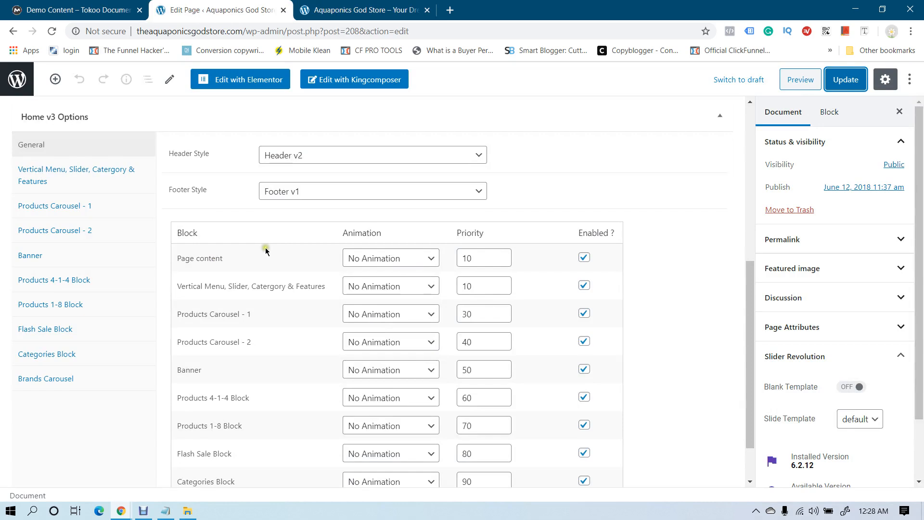
{"action": "left_click", "coordinate": [362, 9]}
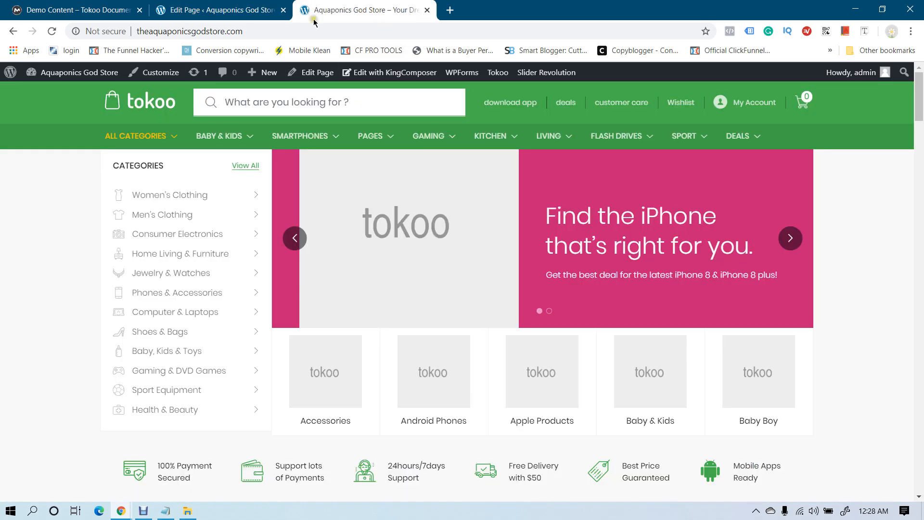
{"action": "left_click", "coordinate": [226, 11]}
{"action": "left_click", "coordinate": [377, 4]}
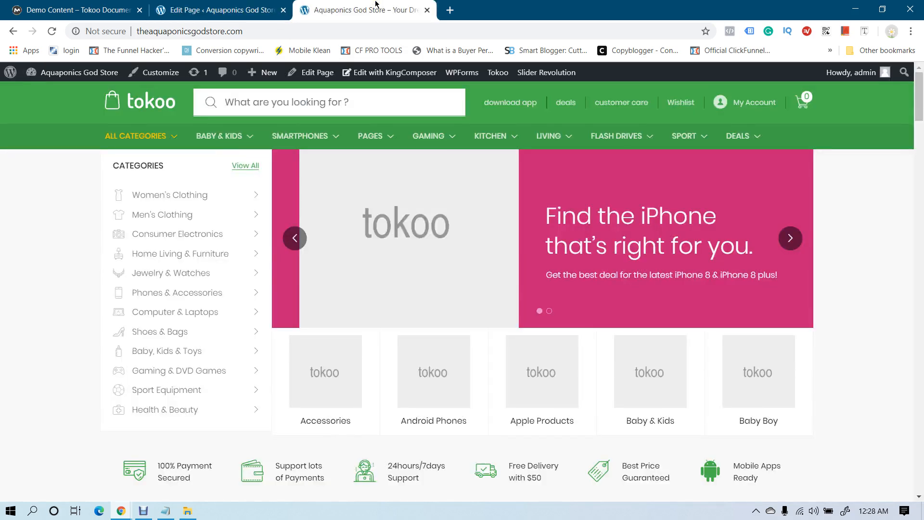
{"action": "key", "text": "F5"}
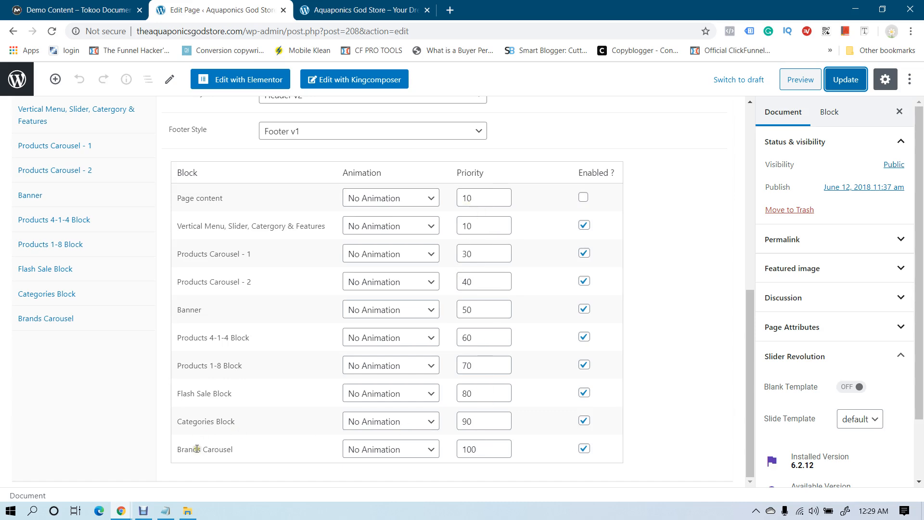
Examine the lower storefront sections, including Our Official Brand, and match them to the Brands Carousel entry in Home v3 Options
{"action": "left_click", "coordinate": [354, 3]}
{"action": "scroll", "coordinate": [479, 234], "scroll_direction": "down", "scroll_amount": 15}
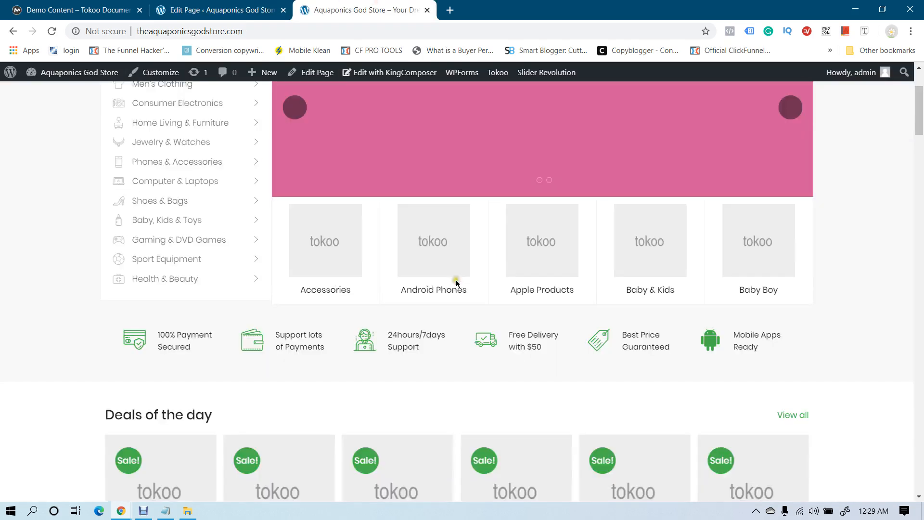
{"action": "scroll", "coordinate": [479, 233], "scroll_direction": "down", "scroll_amount": 13}
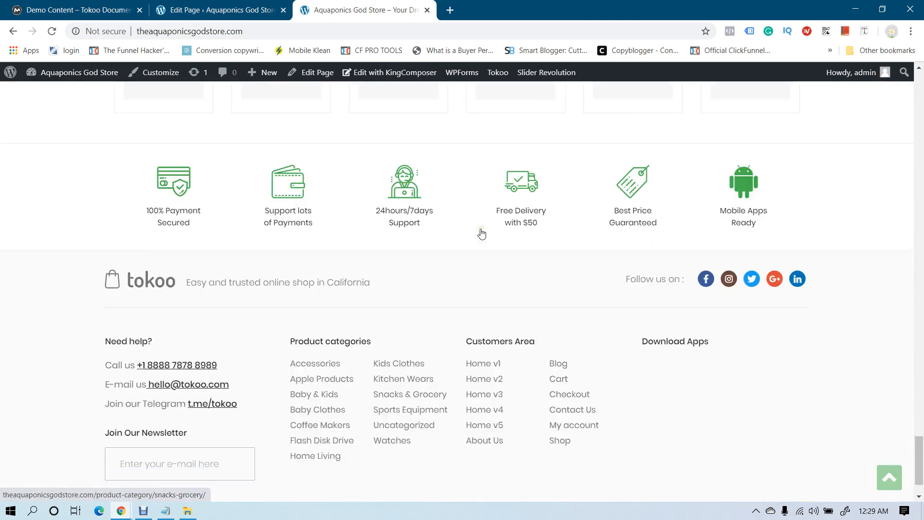
{"action": "scroll", "coordinate": [540, 230], "scroll_direction": "up", "scroll_amount": 6}
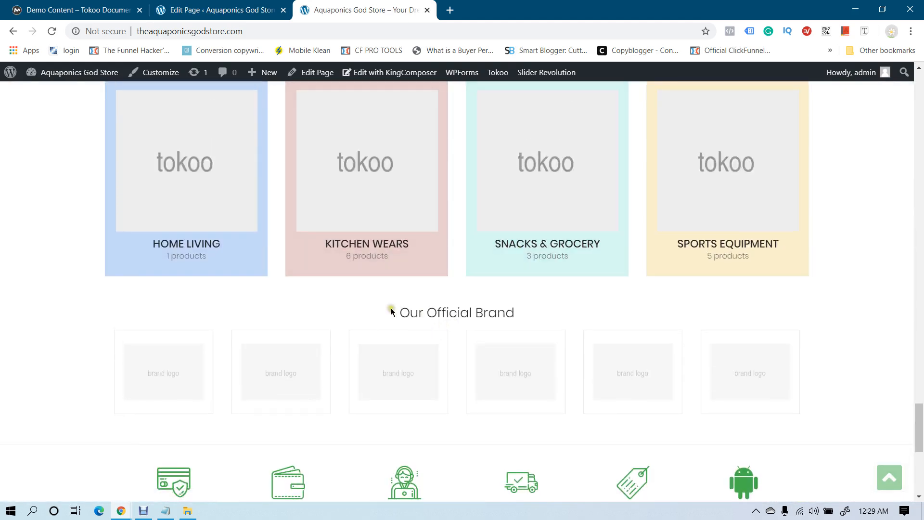
{"action": "left_click_drag", "start_coordinate": [409, 311], "coordinate": [525, 307]}
{"action": "left_click", "coordinate": [520, 306]}
{"action": "scroll", "coordinate": [483, 330], "scroll_direction": "up", "scroll_amount": 3}
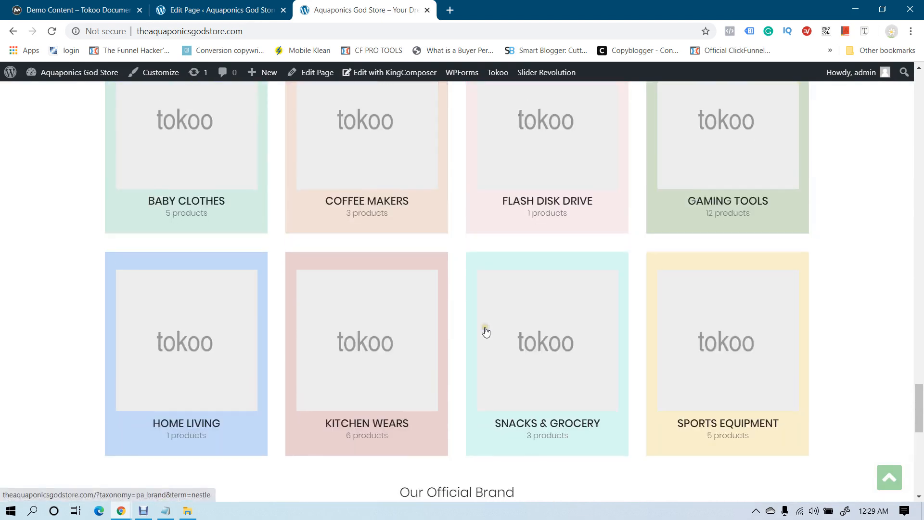
{"action": "scroll", "coordinate": [484, 328], "scroll_direction": "down", "scroll_amount": 5}
{"action": "left_click", "coordinate": [262, 4]}
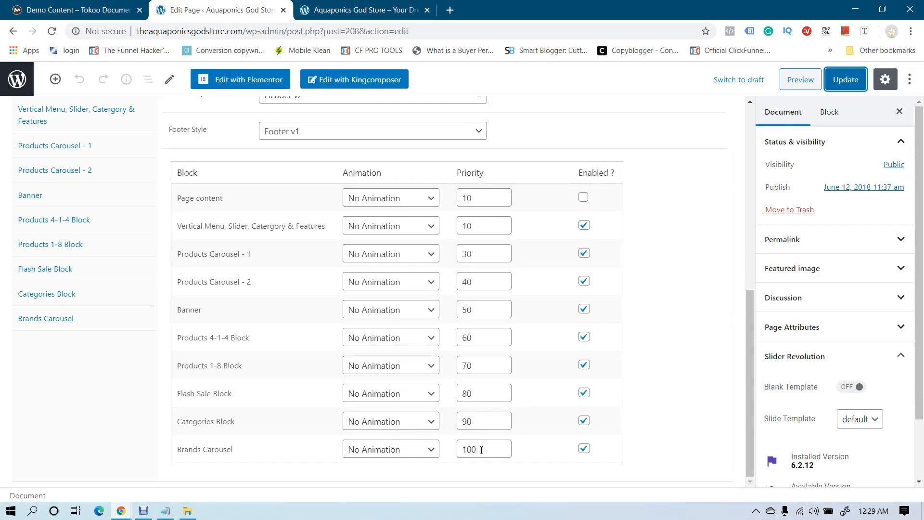
Compare the block priorities in Home v3 Options with the order of the category and brand sections on the storefront
{"action": "scroll", "coordinate": [479, 401], "scroll_direction": "up", "scroll_amount": 1}
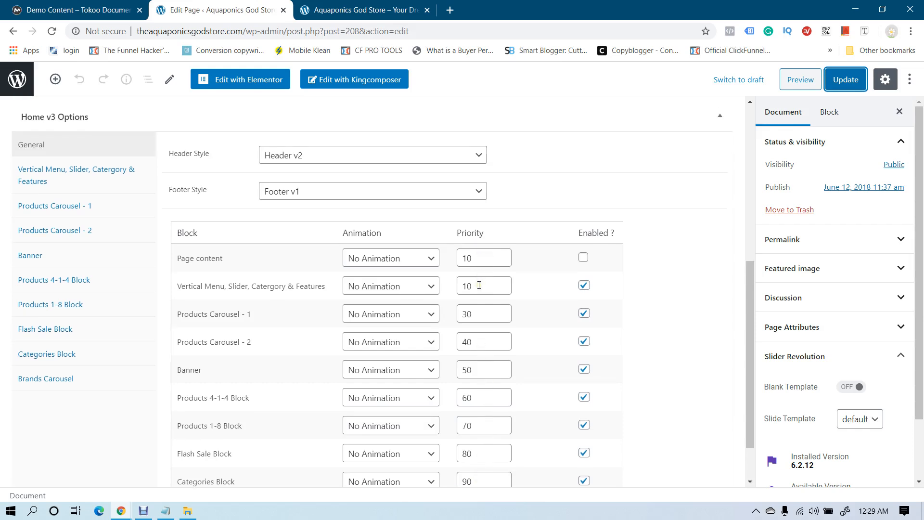
{"action": "scroll", "coordinate": [490, 382], "scroll_direction": "down", "scroll_amount": 1}
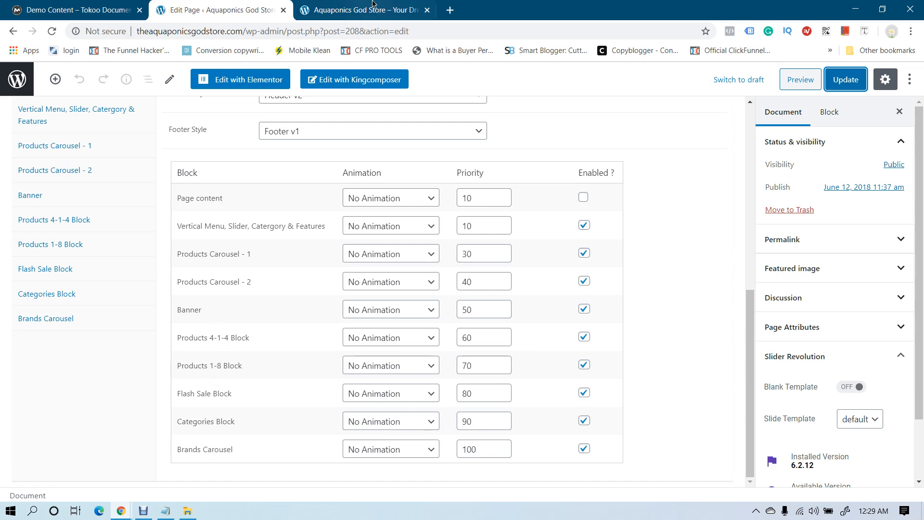
{"action": "left_click", "coordinate": [353, 9]}
{"action": "scroll", "coordinate": [461, 262], "scroll_direction": "up", "scroll_amount": 3}
{"action": "scroll", "coordinate": [461, 262], "scroll_direction": "up", "scroll_amount": 9}
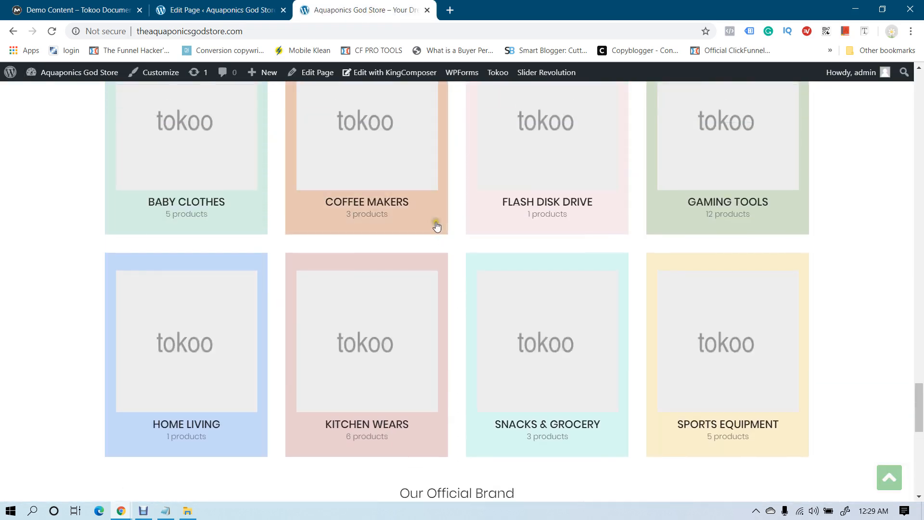
{"action": "scroll", "coordinate": [423, 340], "scroll_direction": "up", "scroll_amount": 3}
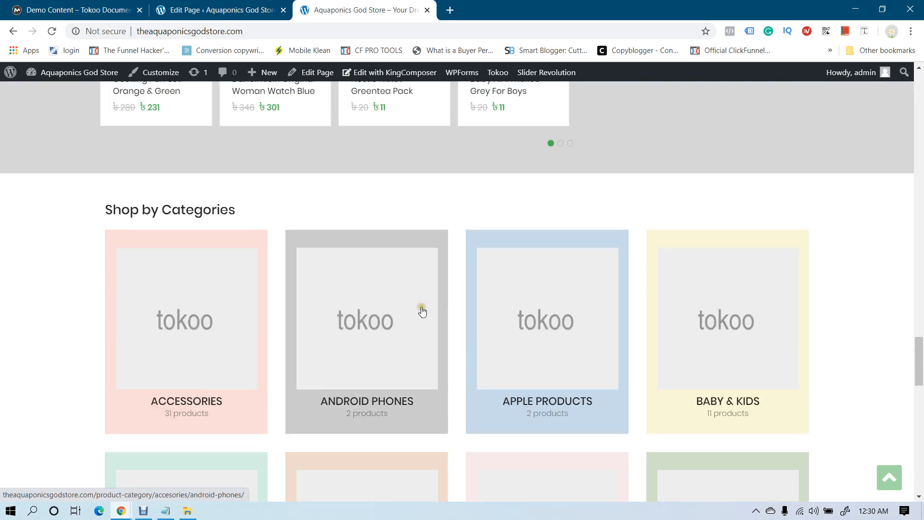
Set the Categories Block priority to 100 and the Brands Carousel priority to 90 in Home v3 Options, and update the page
{"action": "left_click", "coordinate": [237, 11]}
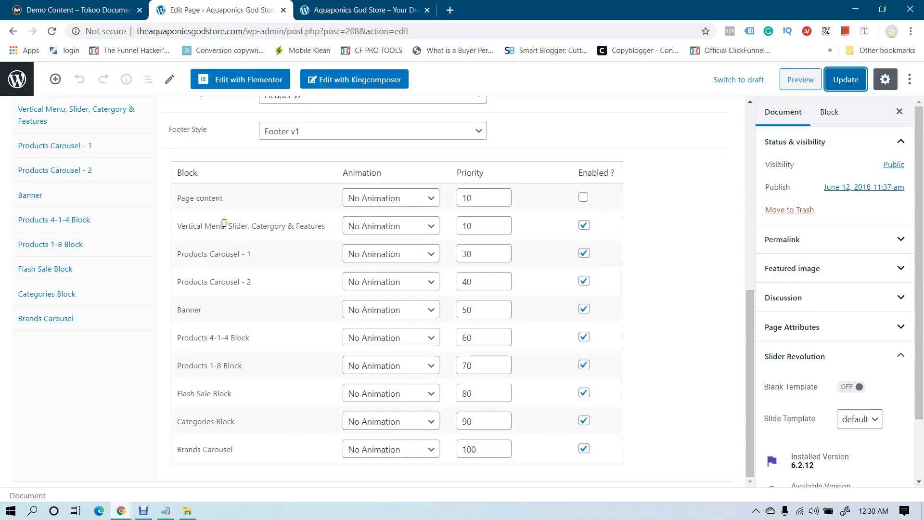
{"action": "scroll", "coordinate": [224, 222], "scroll_direction": "up", "scroll_amount": 2}
{"action": "scroll", "coordinate": [228, 225], "scroll_direction": "down", "scroll_amount": 2}
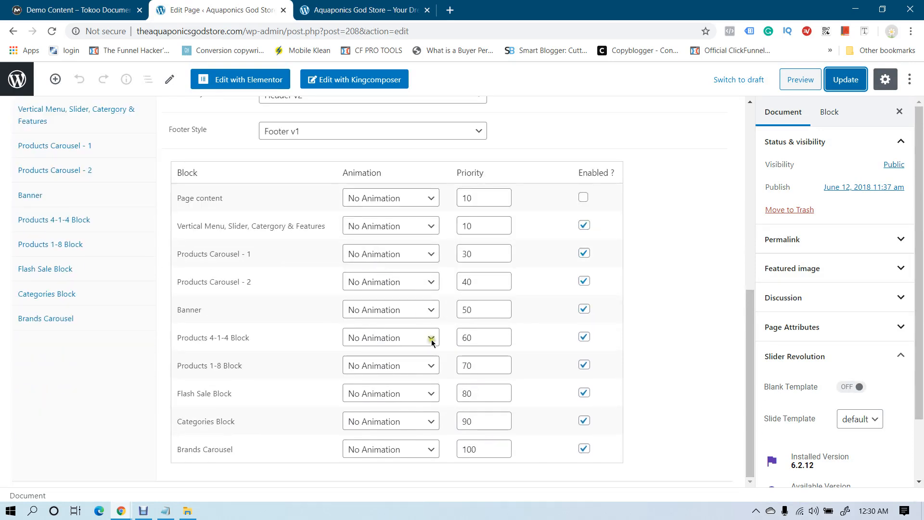
{"action": "double_click", "coordinate": [483, 422]}
{"action": "type", "text": "100"}
{"action": "double_click", "coordinate": [495, 451]}
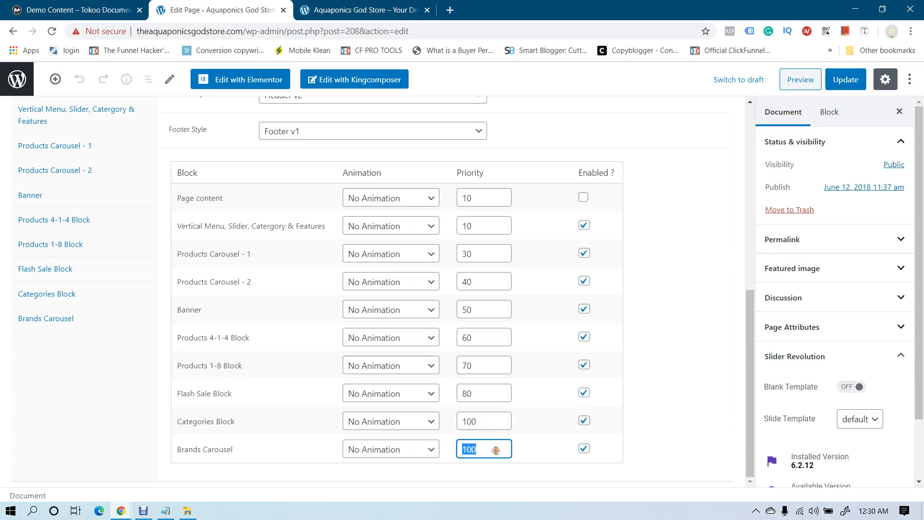
{"action": "type", "text": "90"}
{"action": "left_click", "coordinate": [840, 82]}
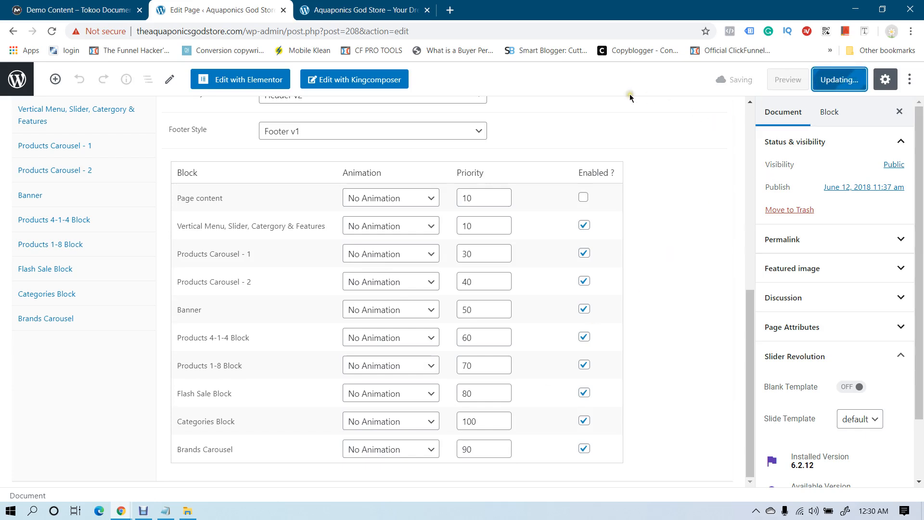
Reload the storefront and check the order of the Our Official Brand and Shop by Categories sections
{"action": "left_click", "coordinate": [338, 6]}
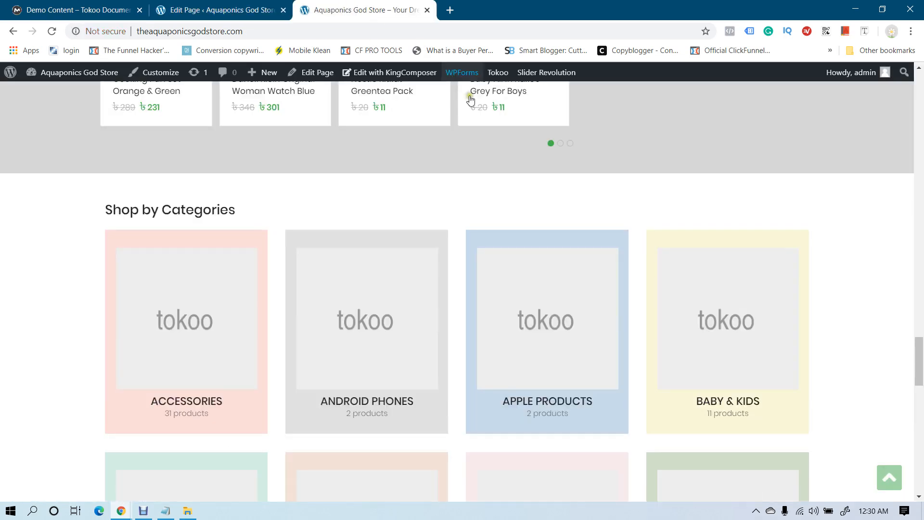
{"action": "key", "text": "F5"}
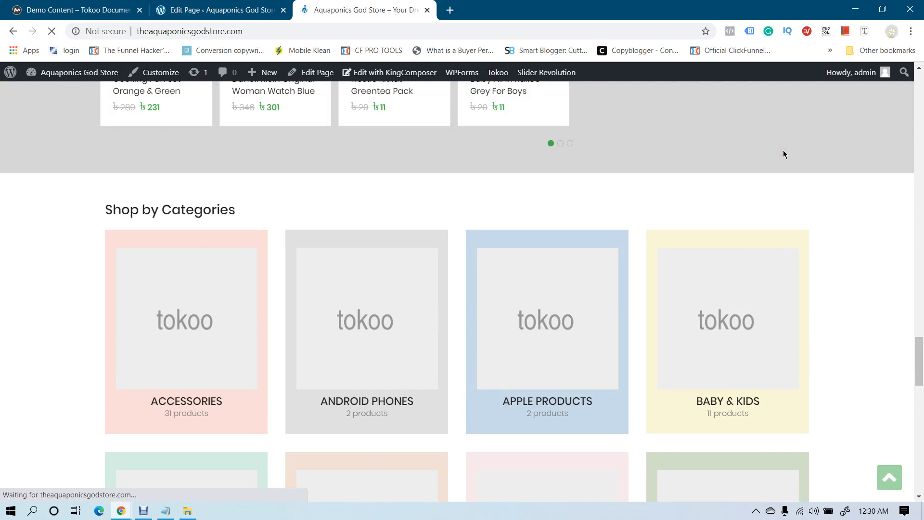
{"action": "scroll", "coordinate": [783, 153], "scroll_direction": "down", "scroll_amount": 20}
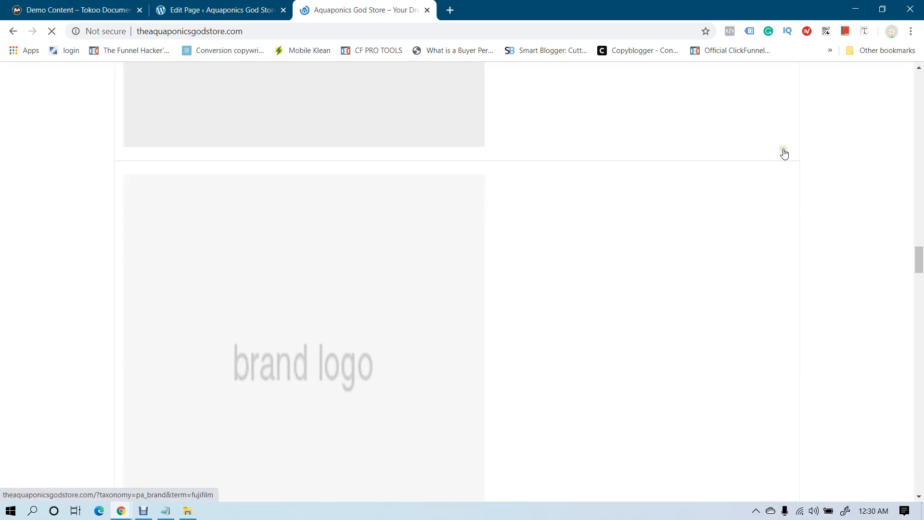
{"action": "scroll", "coordinate": [784, 153], "scroll_direction": "down", "scroll_amount": 20}
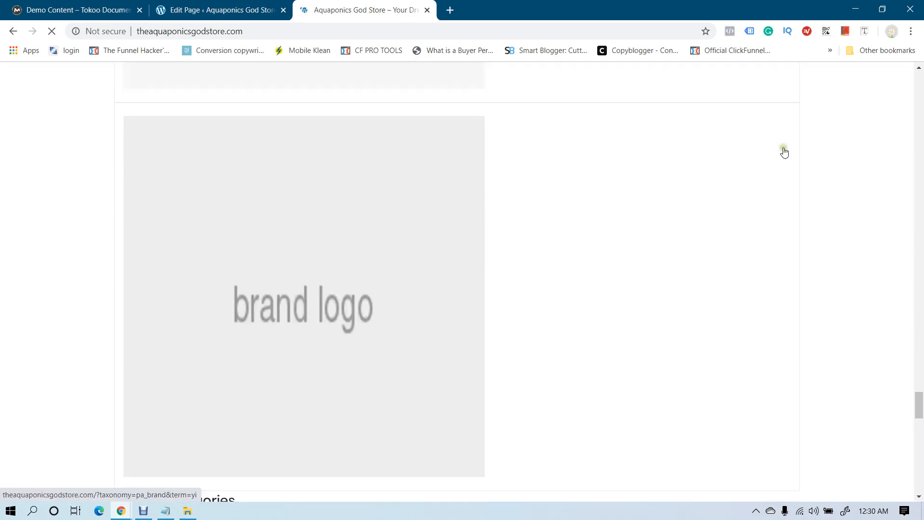
{"action": "scroll", "coordinate": [784, 153], "scroll_direction": "up", "scroll_amount": 15}
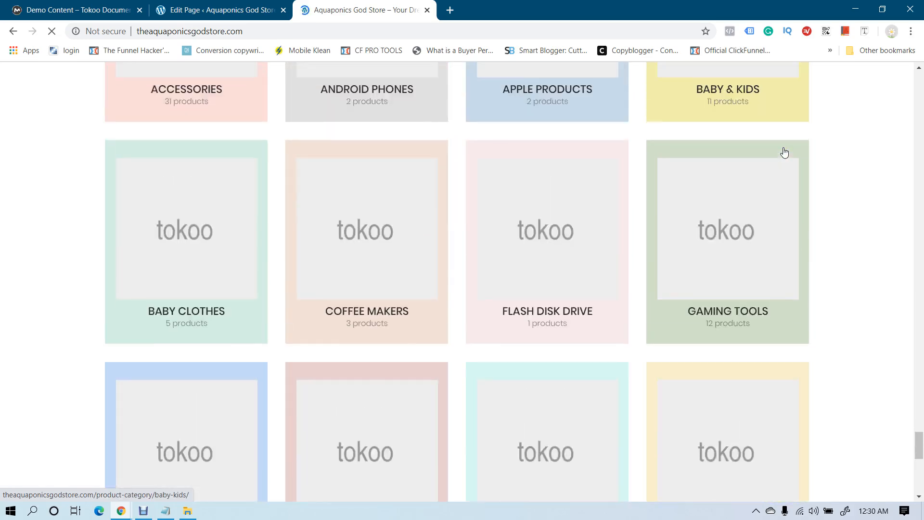
{"action": "scroll", "coordinate": [785, 153], "scroll_direction": "up", "scroll_amount": 7}
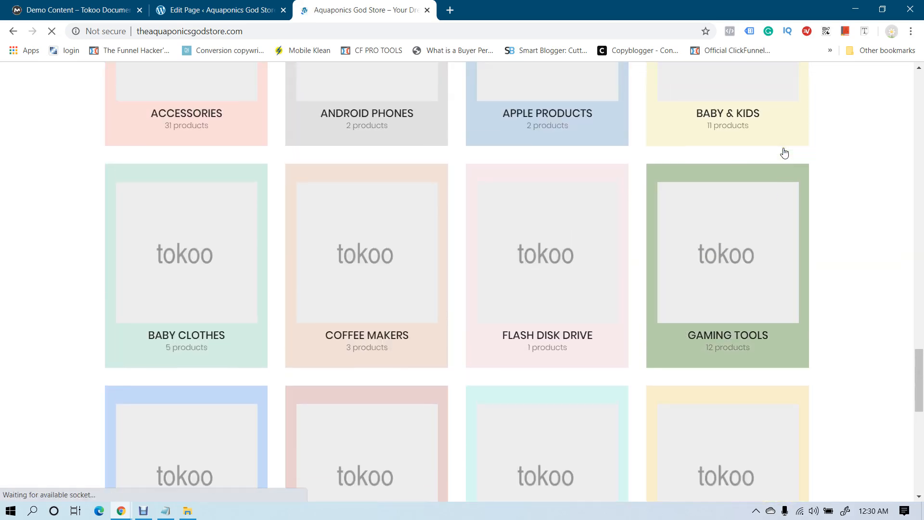
{"action": "scroll", "coordinate": [718, 167], "scroll_direction": "up", "scroll_amount": 9}
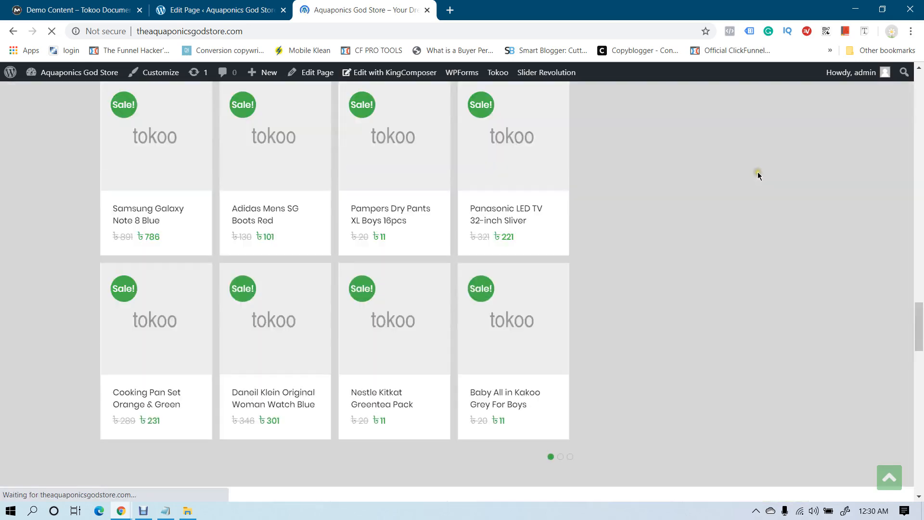
{"action": "scroll", "coordinate": [743, 185], "scroll_direction": "down", "scroll_amount": 10}
{"action": "scroll", "coordinate": [754, 199], "scroll_direction": "up", "scroll_amount": 3}
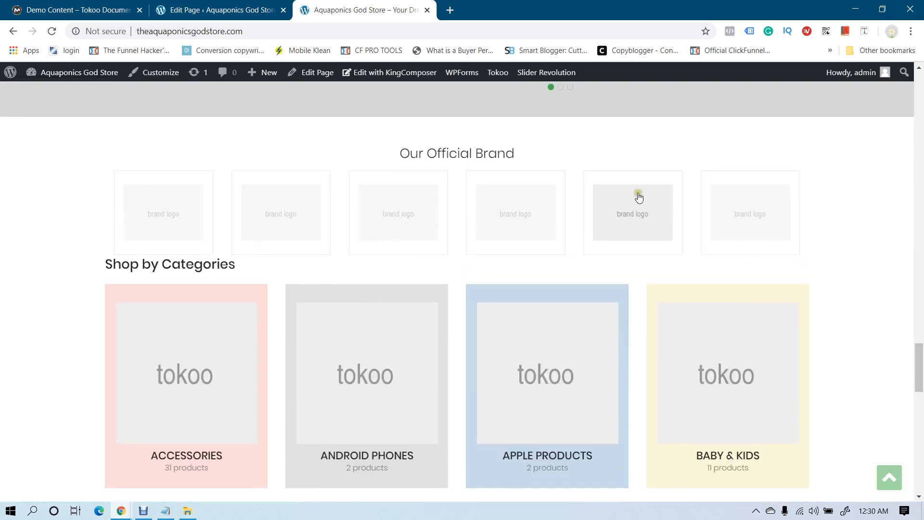
{"action": "left_click_drag", "start_coordinate": [410, 175], "coordinate": [519, 176]}
{"action": "left_click", "coordinate": [518, 176]}
{"action": "scroll", "coordinate": [286, 250], "scroll_direction": "down", "scroll_amount": 16}
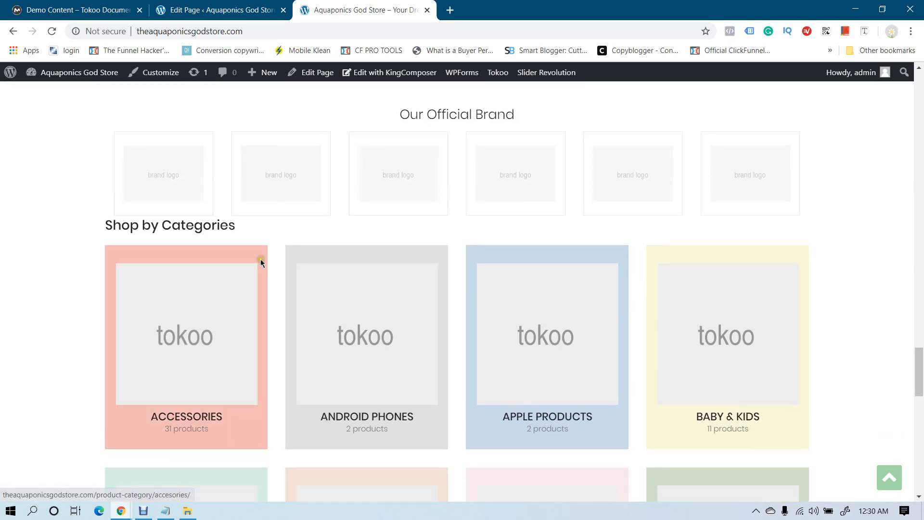
{"action": "scroll", "coordinate": [279, 269], "scroll_direction": "up", "scroll_amount": 15}
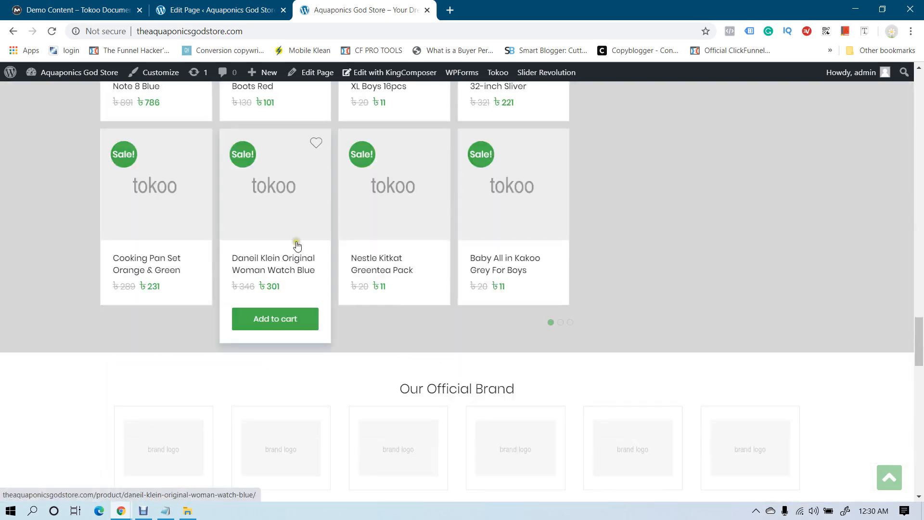
Set the Categories Block priority to 90 and the Brands Carousel priority to 100 in Home v3 Options, and update the page
{"action": "left_click", "coordinate": [210, 4]}
{"action": "double_click", "coordinate": [489, 423]}
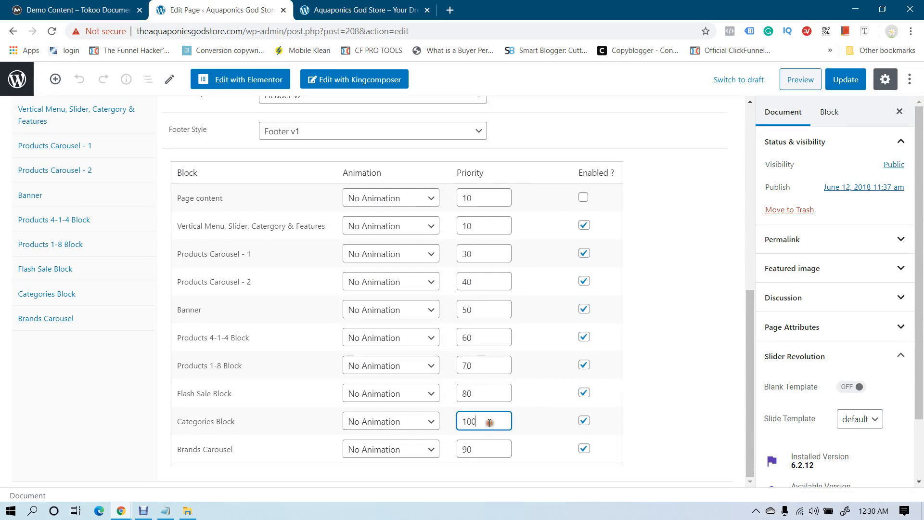
{"action": "type", "text": "90"}
{"action": "key", "text": "Tab"}
{"action": "left_click", "coordinate": [492, 444]}
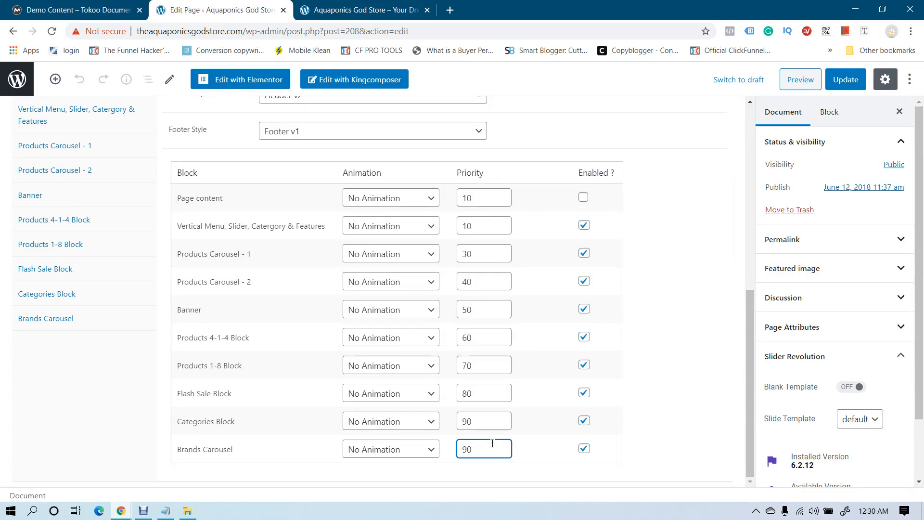
{"action": "type", "text": "100"}
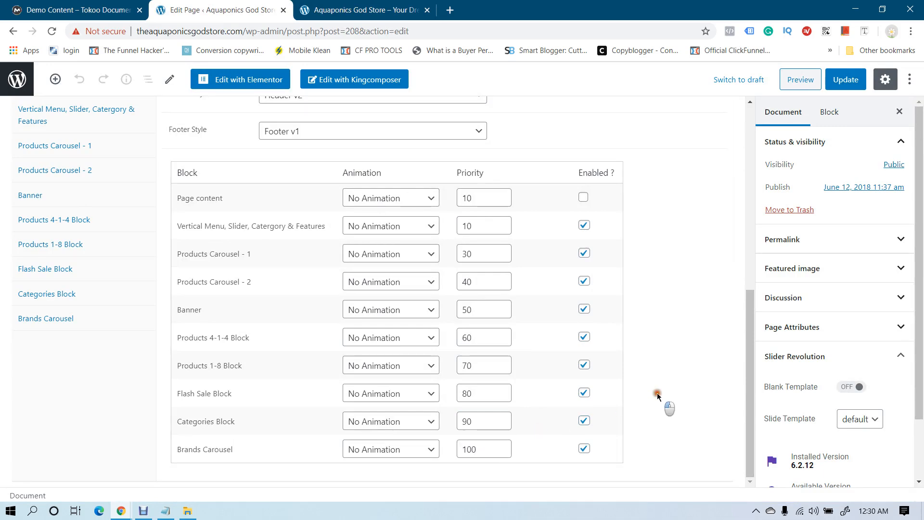
{"action": "left_click", "coordinate": [846, 79]}
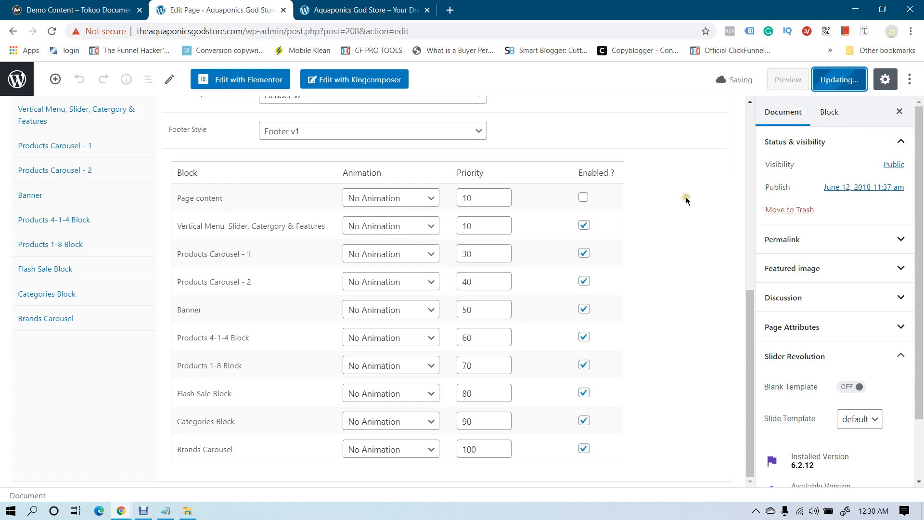
{"action": "scroll", "coordinate": [671, 226], "scroll_direction": "down", "scroll_amount": 1}
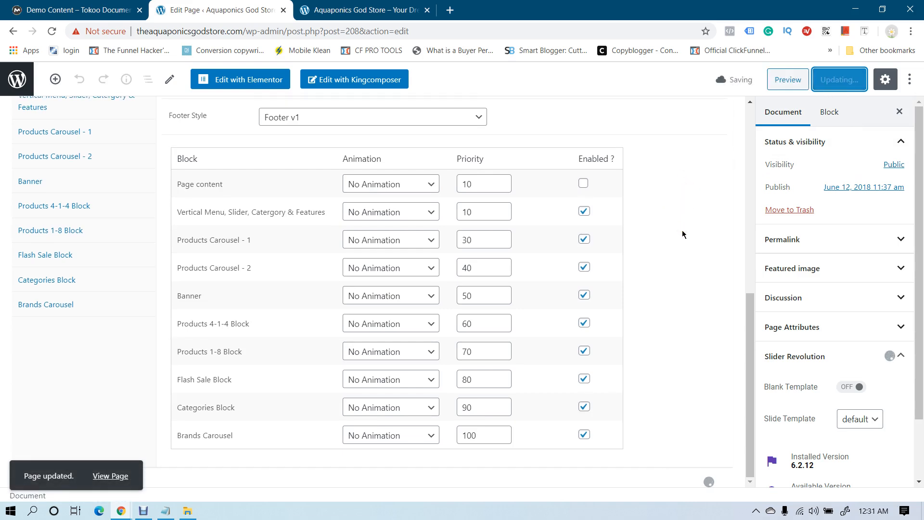
{"action": "scroll", "coordinate": [426, 183], "scroll_direction": "up", "scroll_amount": 1}
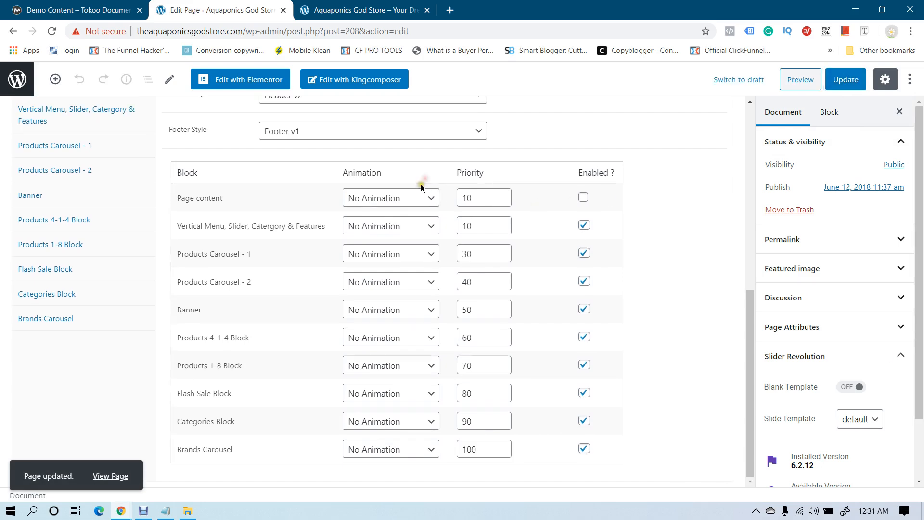
Look through the animation choices offered for the Page content block
{"action": "left_click", "coordinate": [418, 198]}
{"action": "left_click", "coordinate": [416, 198]}
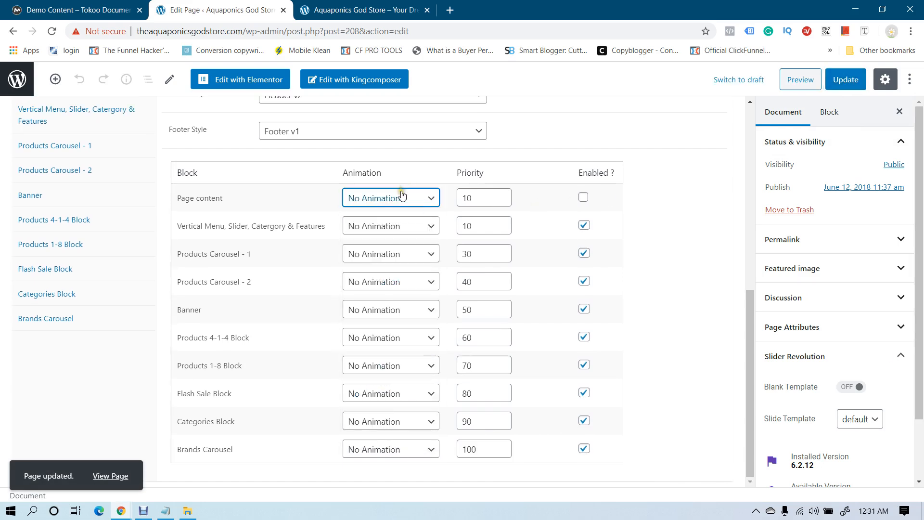
{"action": "left_click", "coordinate": [403, 195]}
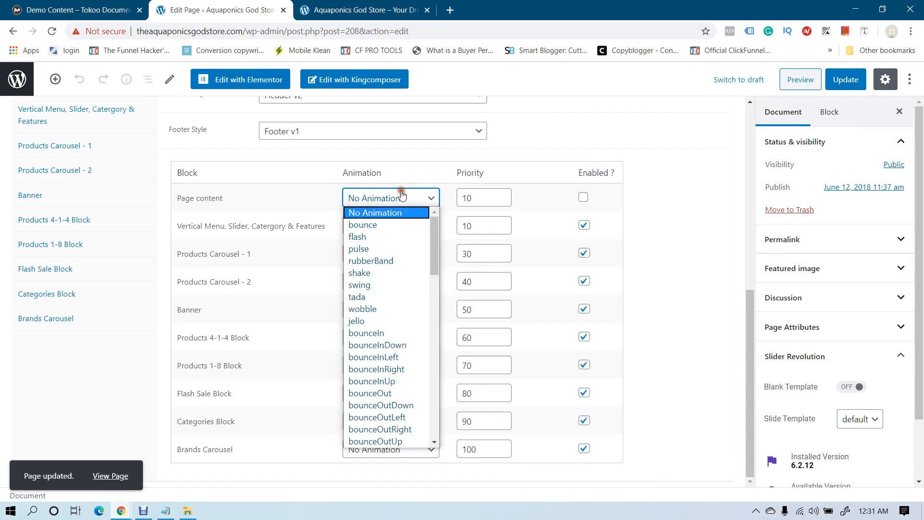
{"action": "left_click", "coordinate": [303, 224]}
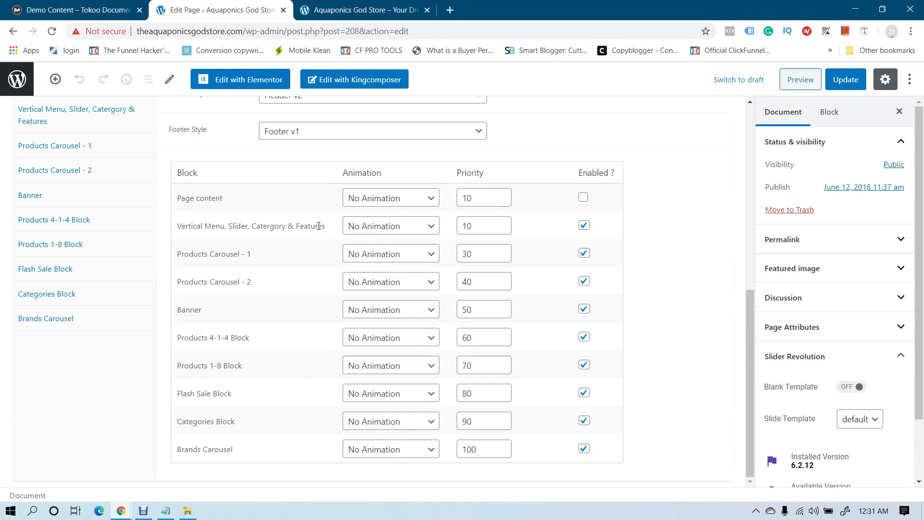
Set the animation of the Vertical Menu, Slider, Catergory & Features block to bounce and update the page
{"action": "left_click", "coordinate": [387, 227]}
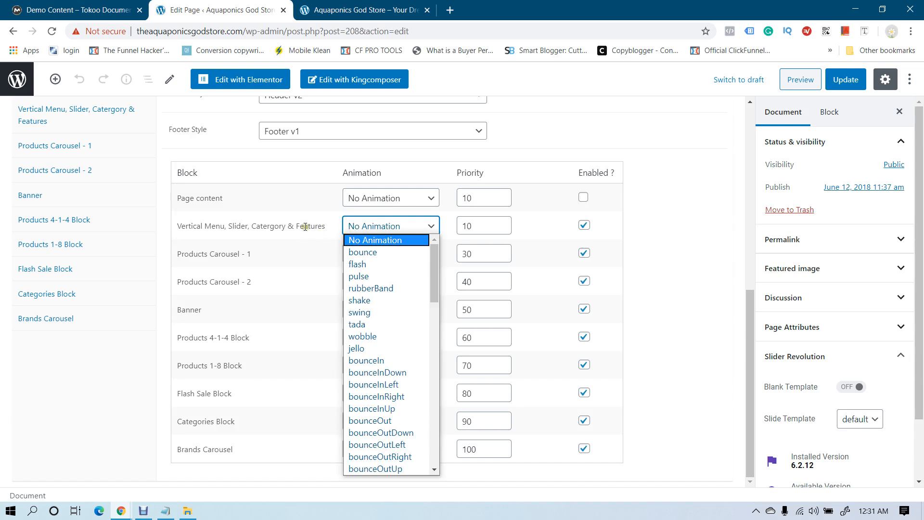
{"action": "left_click", "coordinate": [364, 252]}
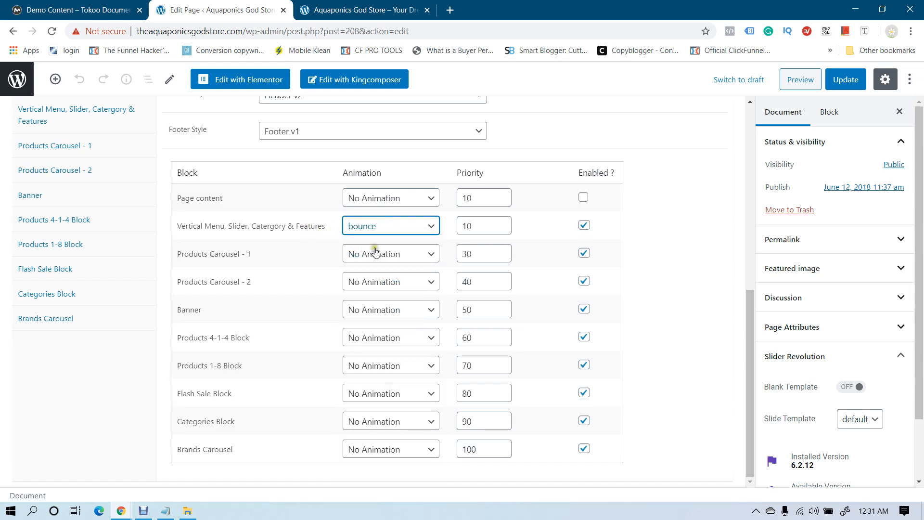
{"action": "left_click", "coordinate": [845, 78]}
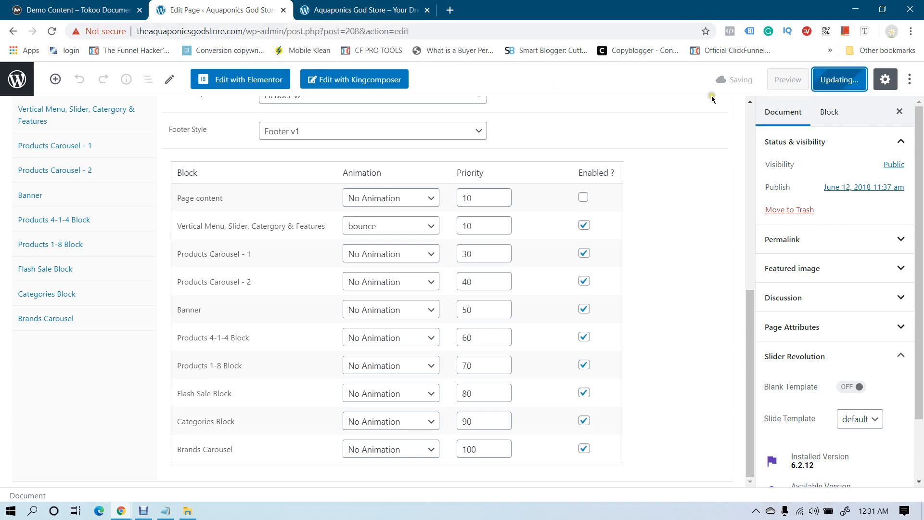
{"action": "left_click", "coordinate": [687, 100]}
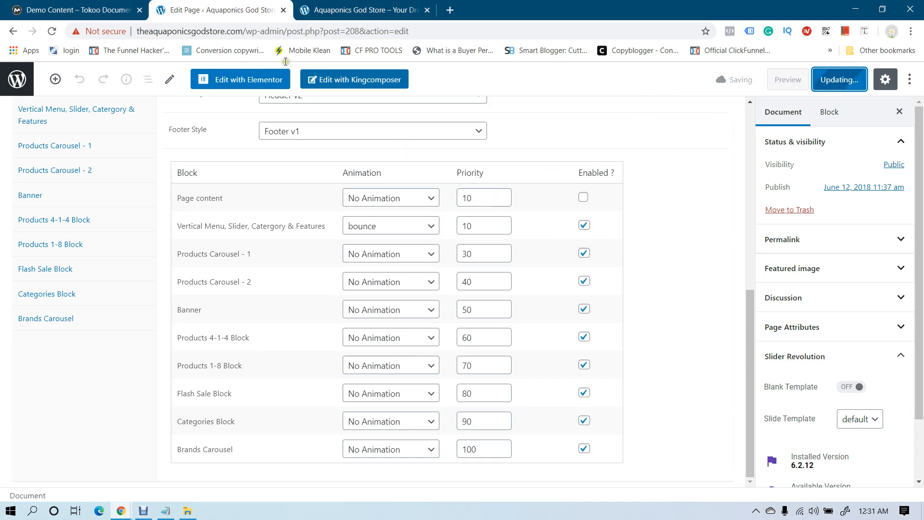
Reload the storefront to check the block animation, and look at the page update's progress in the editor
{"action": "left_click", "coordinate": [350, 6]}
{"action": "key", "text": "F5"}
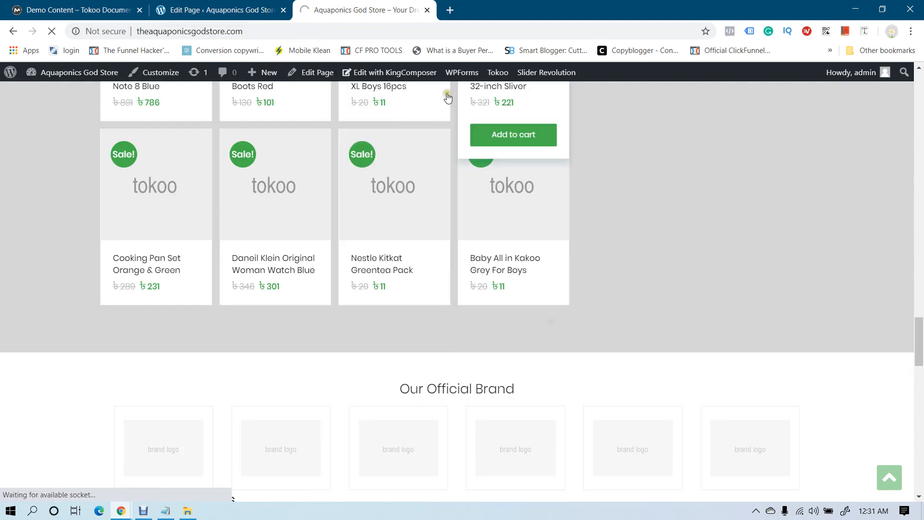
{"action": "left_click", "coordinate": [220, 4]}
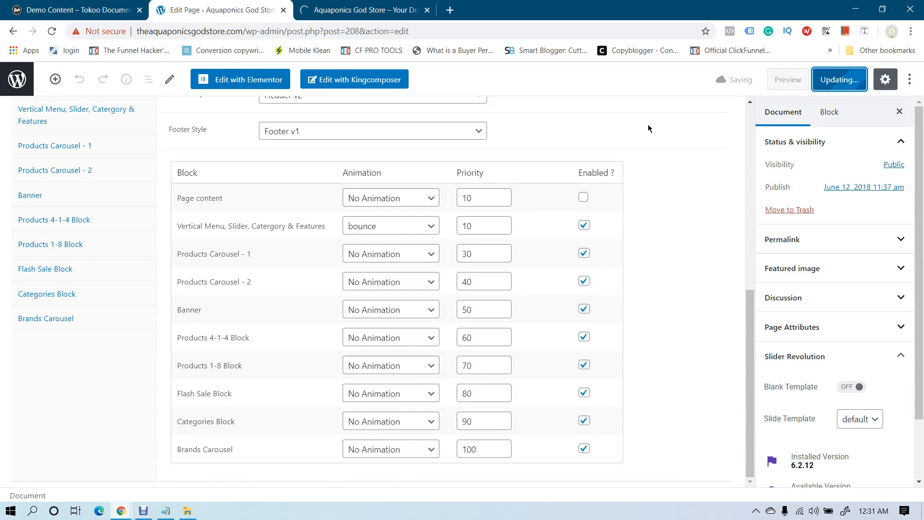
{"action": "left_click", "coordinate": [378, 5]}
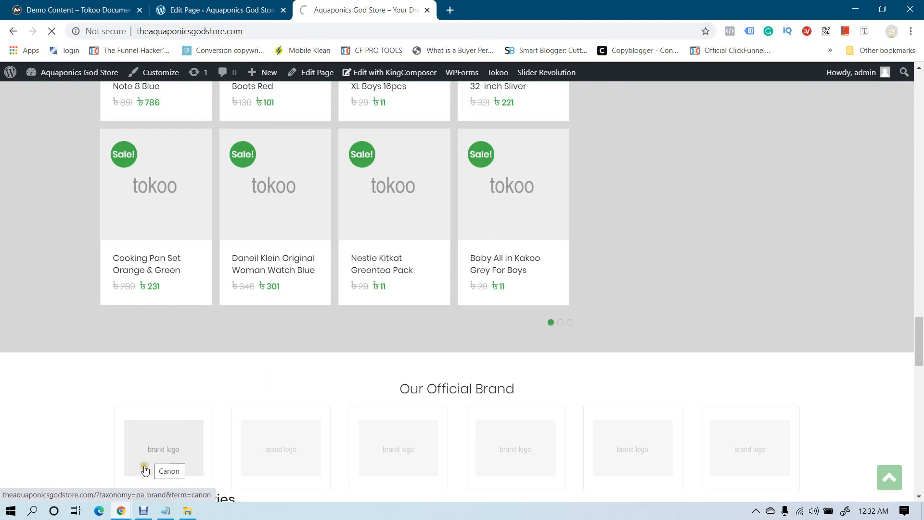
{"action": "mouse_move", "coordinate": [143, 518]}
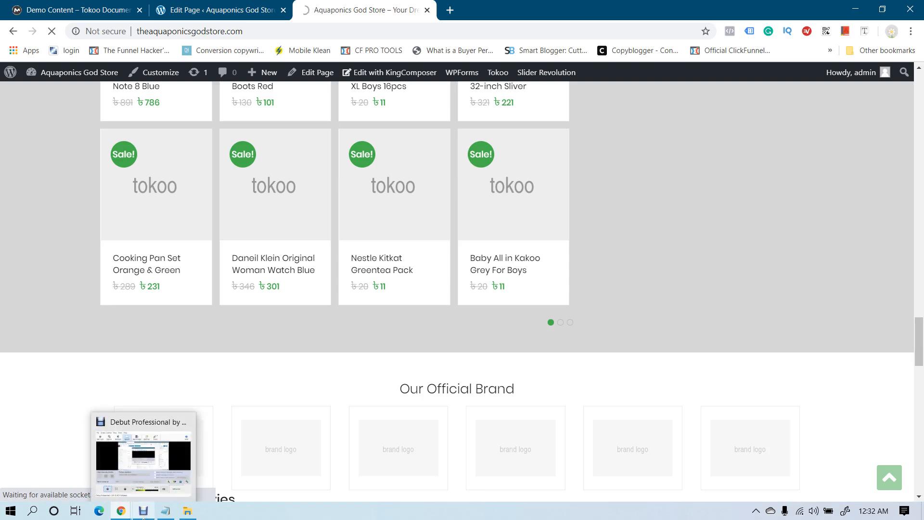
{"action": "left_click", "coordinate": [143, 514]}
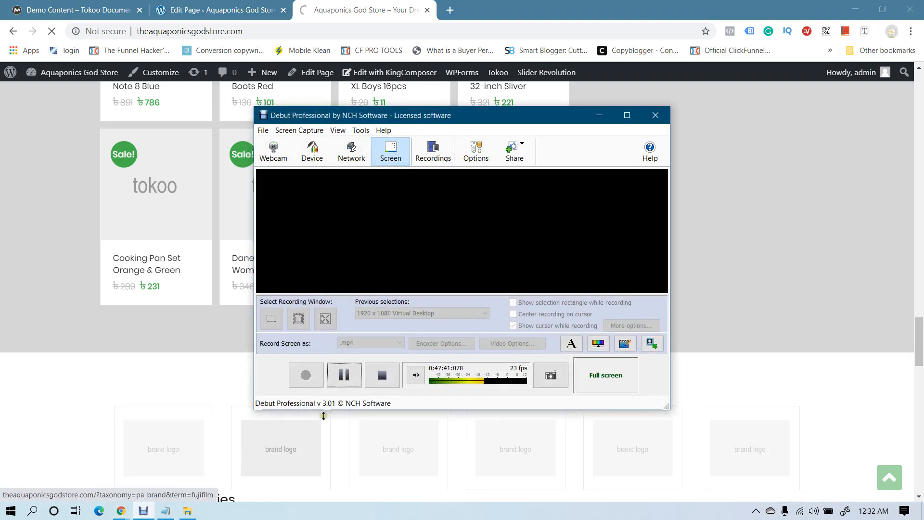
{"action": "left_click", "coordinate": [346, 374]}
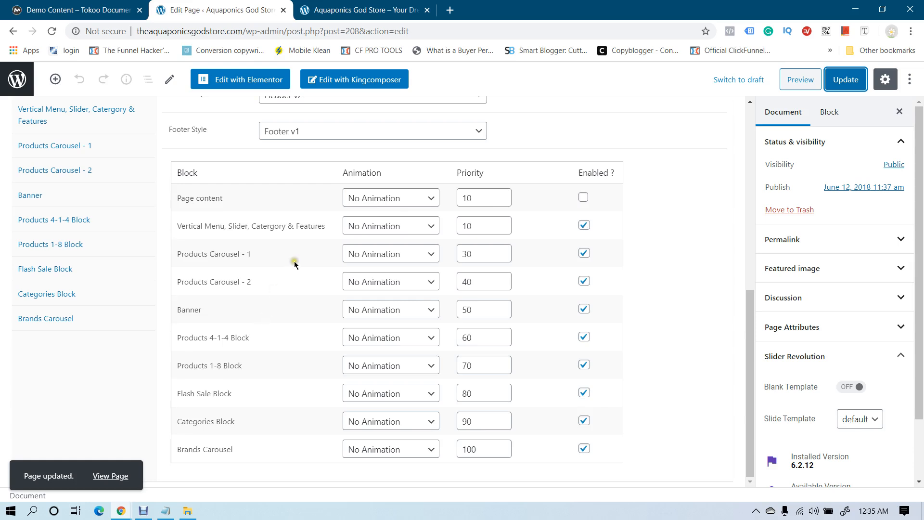
Set the Vertical Menu, Slider, Category & Features block's animation to bounce, update the page, and reload the storefront to check it
{"action": "left_click", "coordinate": [384, 226]}
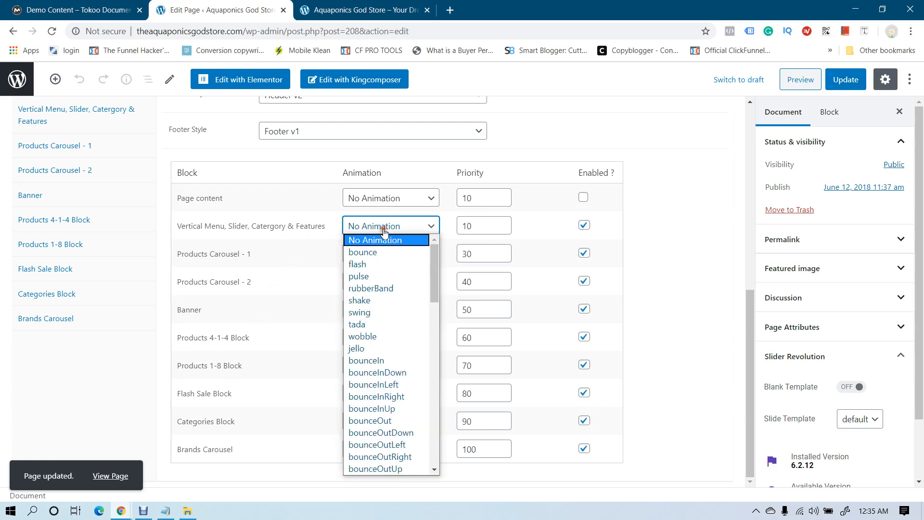
{"action": "left_click", "coordinate": [362, 253]}
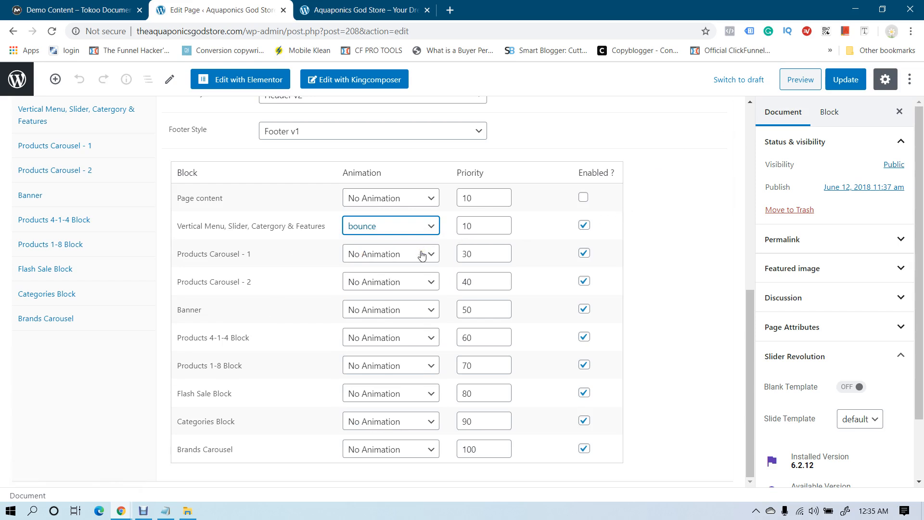
{"action": "left_click", "coordinate": [845, 80]}
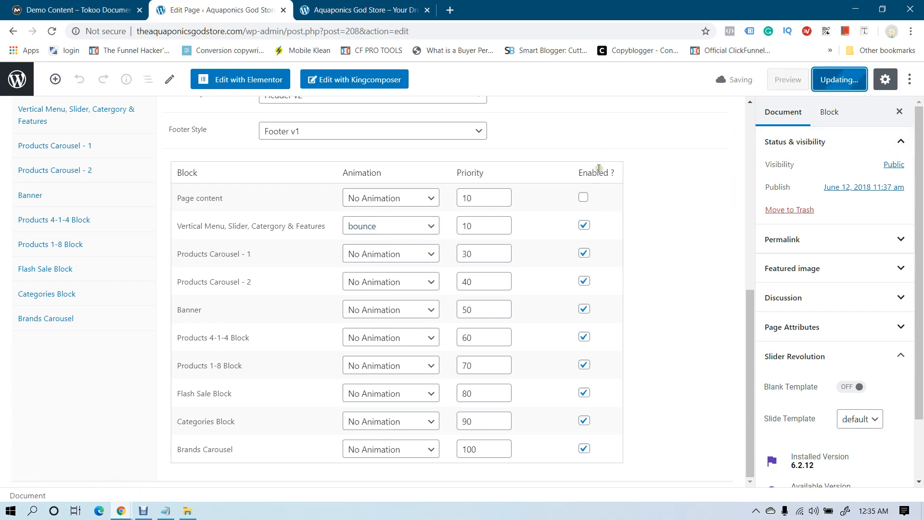
{"action": "key", "text": "ctrl+Tab"}
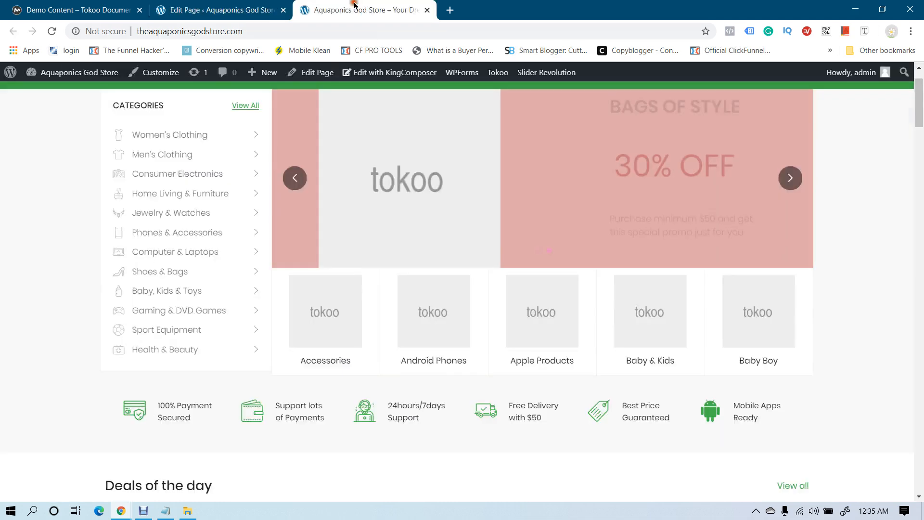
{"action": "key", "text": "F5"}
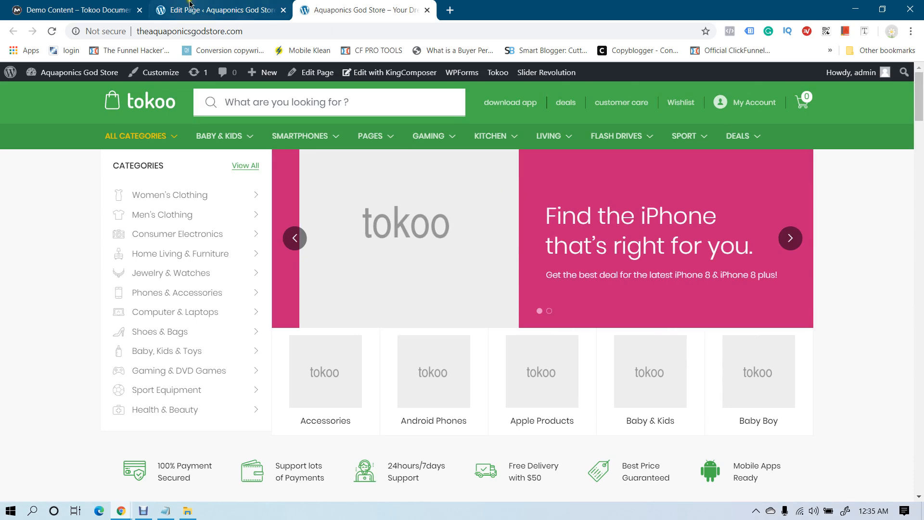
{"action": "left_click", "coordinate": [77, 9]}
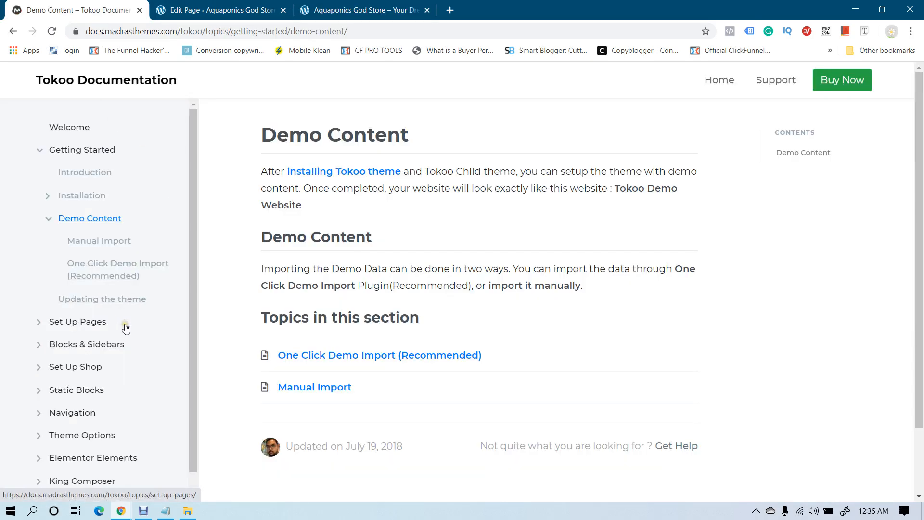
{"action": "left_click", "coordinate": [344, 5]}
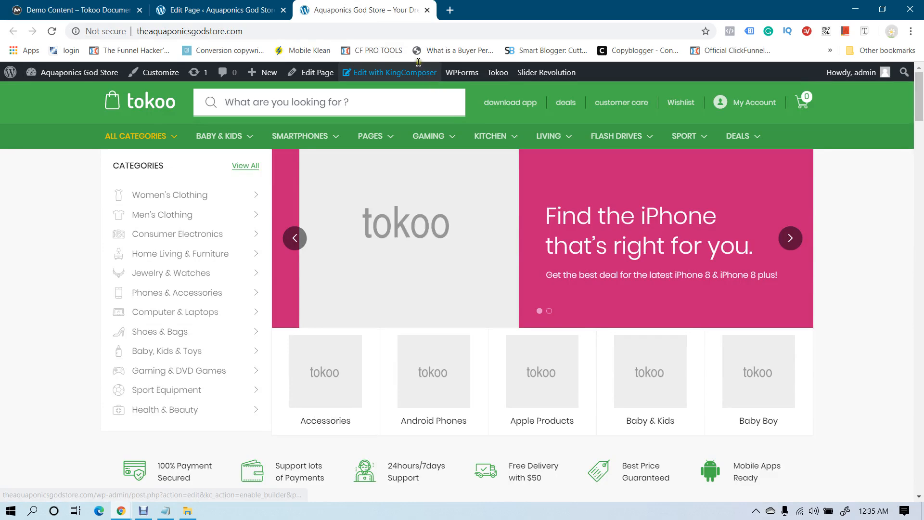
{"action": "left_click", "coordinate": [243, 7]}
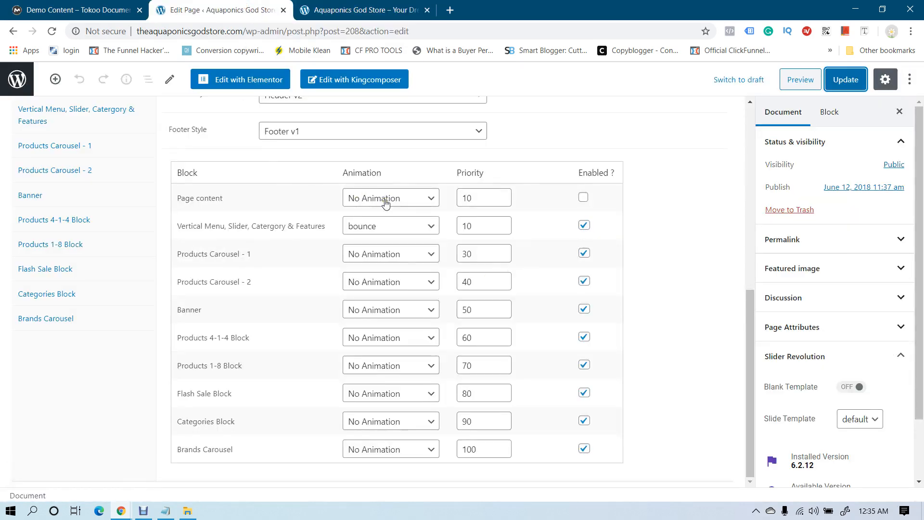
{"action": "left_click", "coordinate": [374, 7]}
{"action": "left_click", "coordinate": [526, 265]}
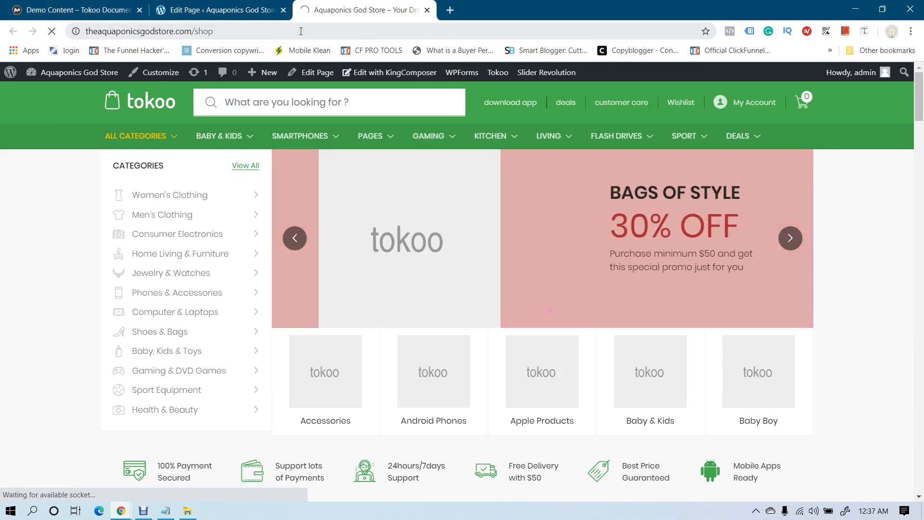
{"action": "left_click", "coordinate": [301, 31]}
{"action": "key", "text": "ctrl+c"}
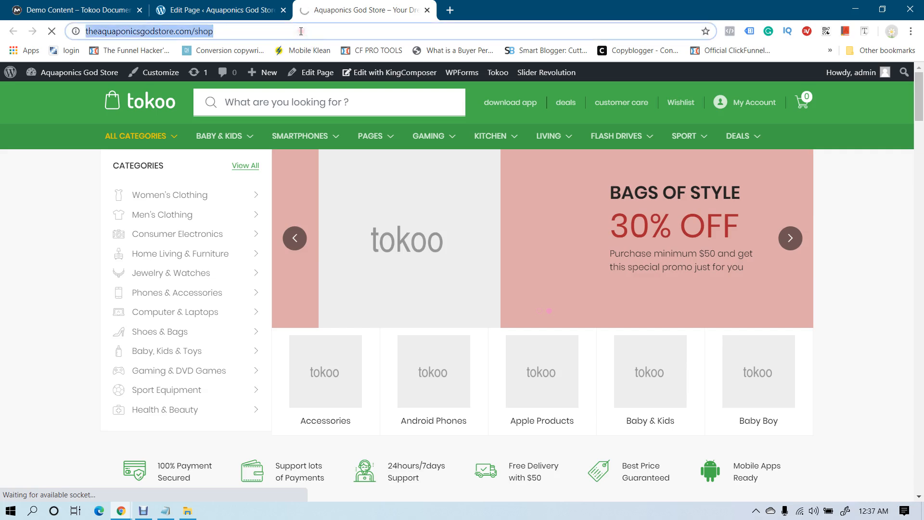
{"action": "left_click", "coordinate": [250, 7]}
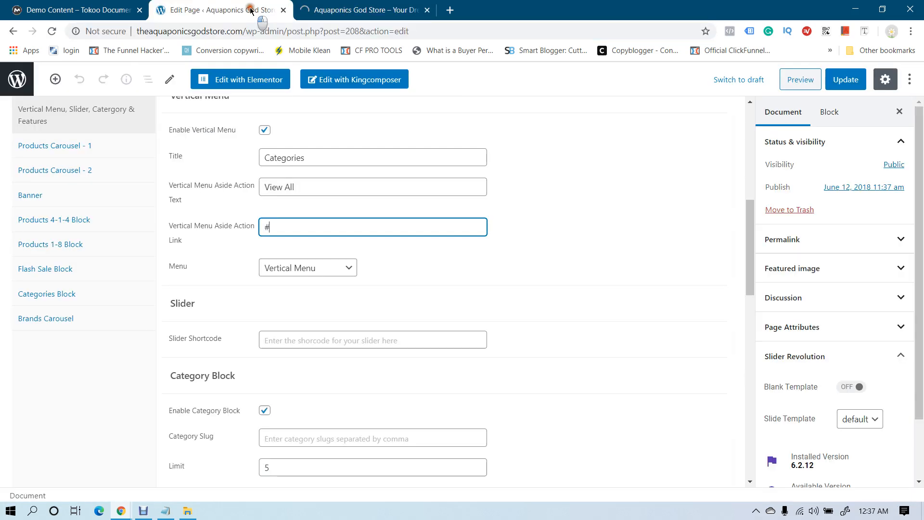
{"action": "key", "text": "BackSpace"}
{"action": "key", "text": "ctrl+v"}
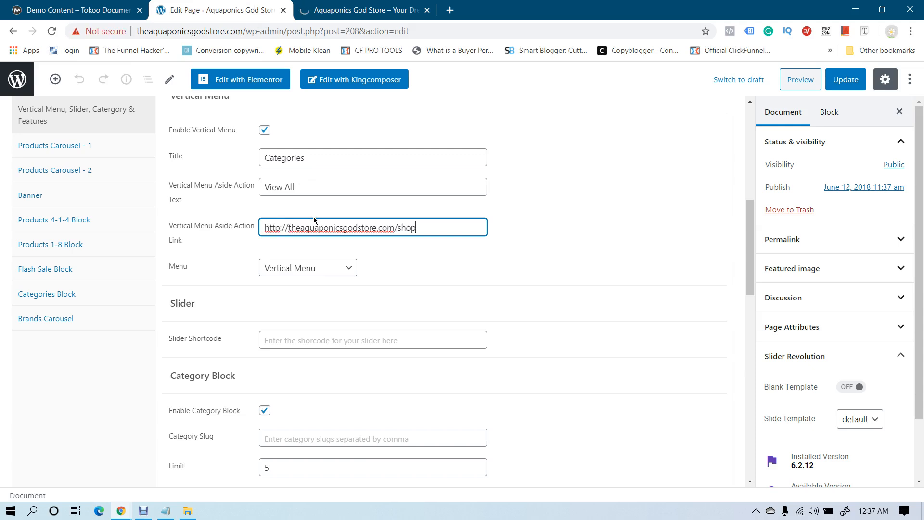
{"action": "left_click", "coordinate": [846, 81]}
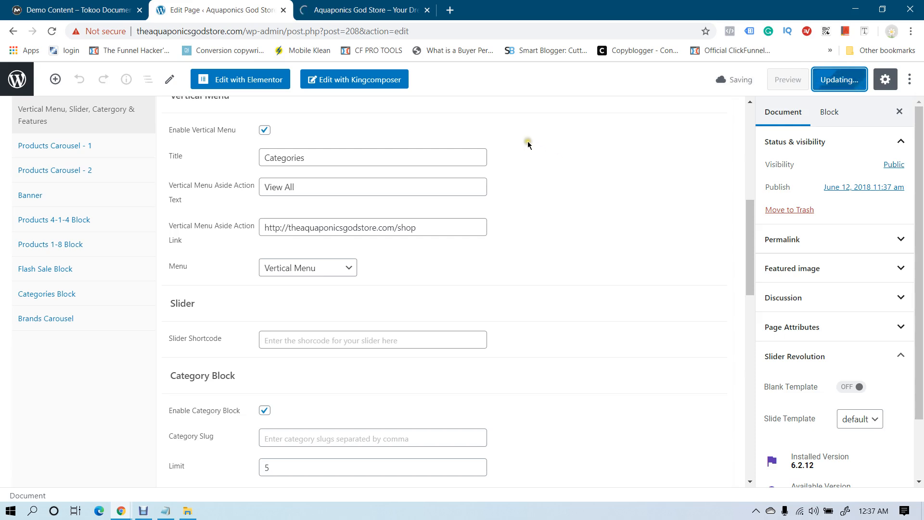
Close the page editor and the stalled store page, and open theaquaponicsgodstore.com in a new browser tab
{"action": "left_click", "coordinate": [283, 11]}
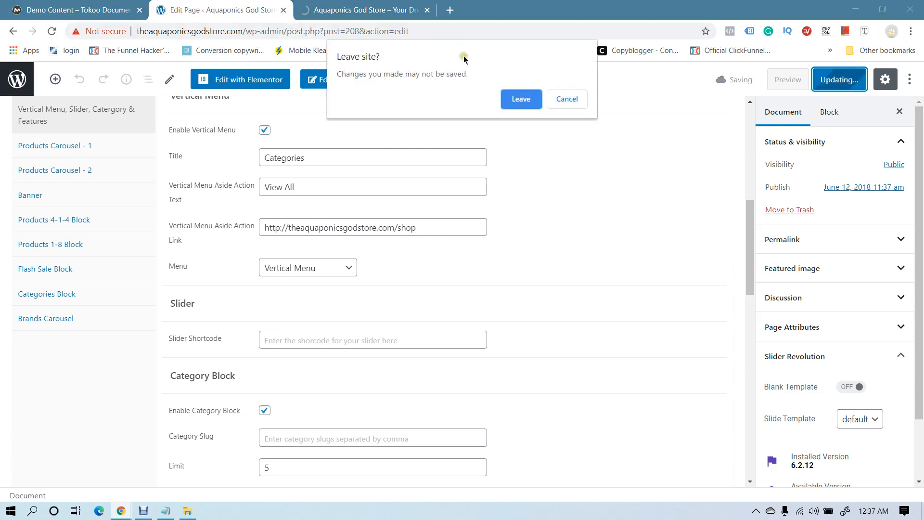
{"action": "left_click", "coordinate": [514, 99]}
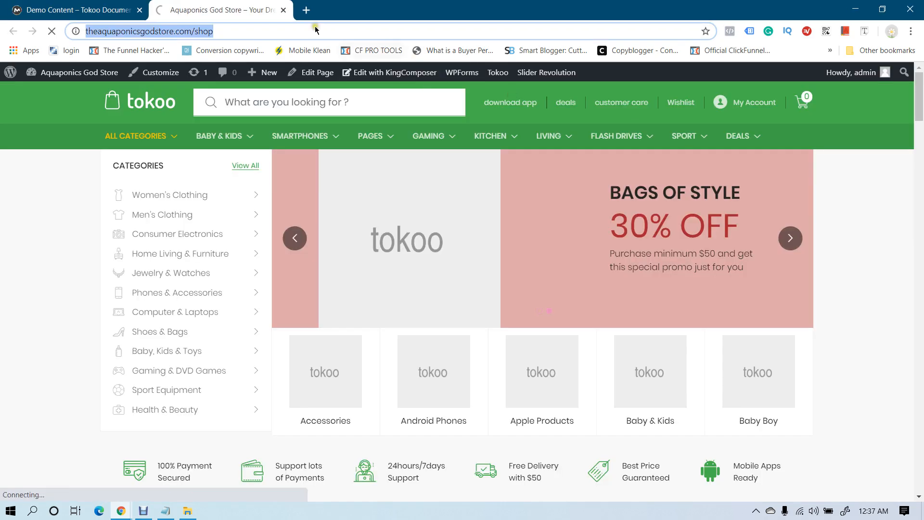
{"action": "left_click", "coordinate": [283, 10]}
{"action": "left_click", "coordinate": [162, 10]}
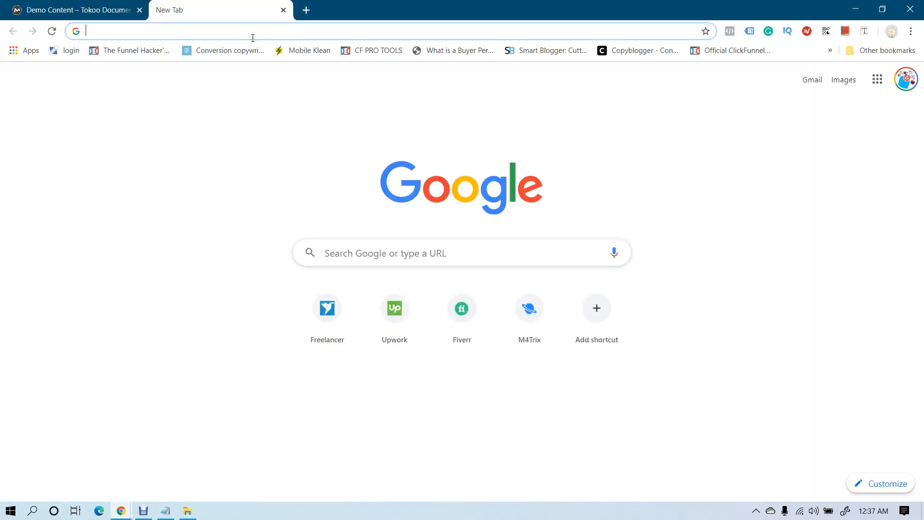
{"action": "type", "text": "a"}
{"action": "key", "text": "BackSpace"}
{"action": "key", "text": "BackSpace"}
{"action": "type", "text": "thea"}
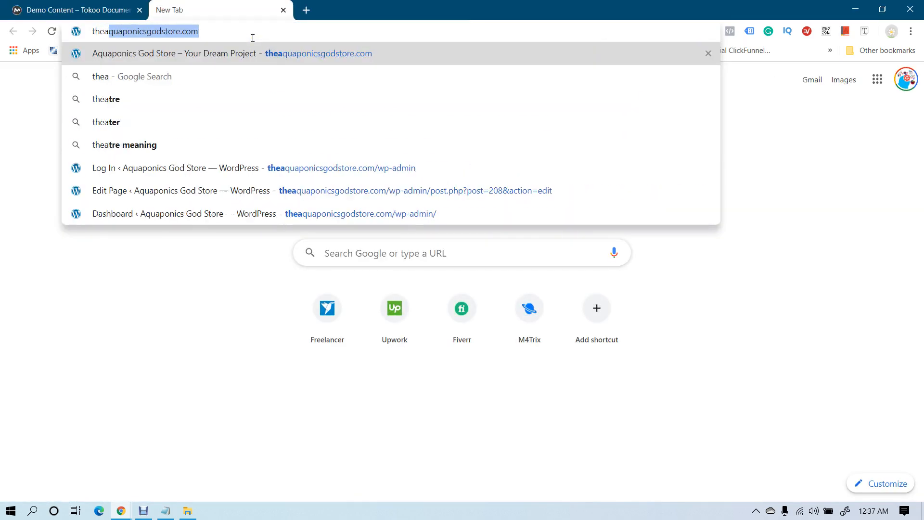
{"action": "key", "text": "Return"}
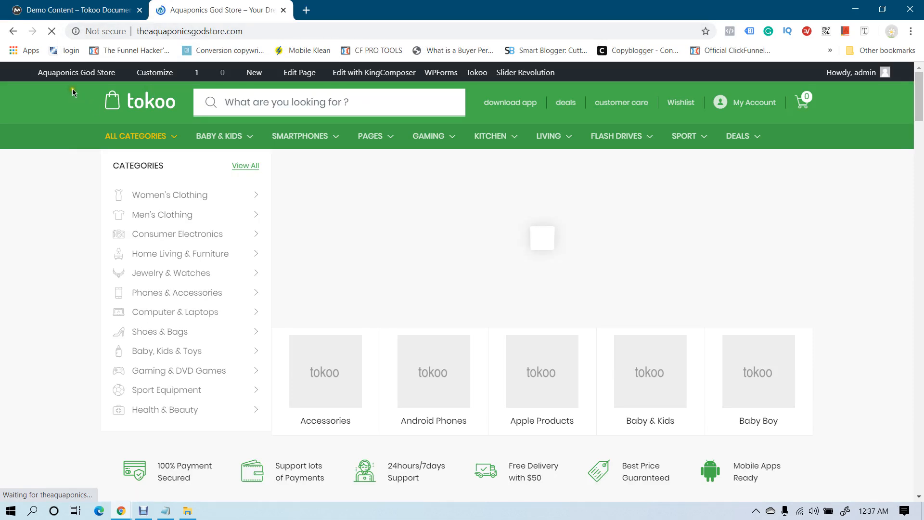
Go to the site's WordPress dashboard and open the list of all pages
{"action": "mouse_move", "coordinate": [61, 73]}
{"action": "left_click", "coordinate": [58, 94]}
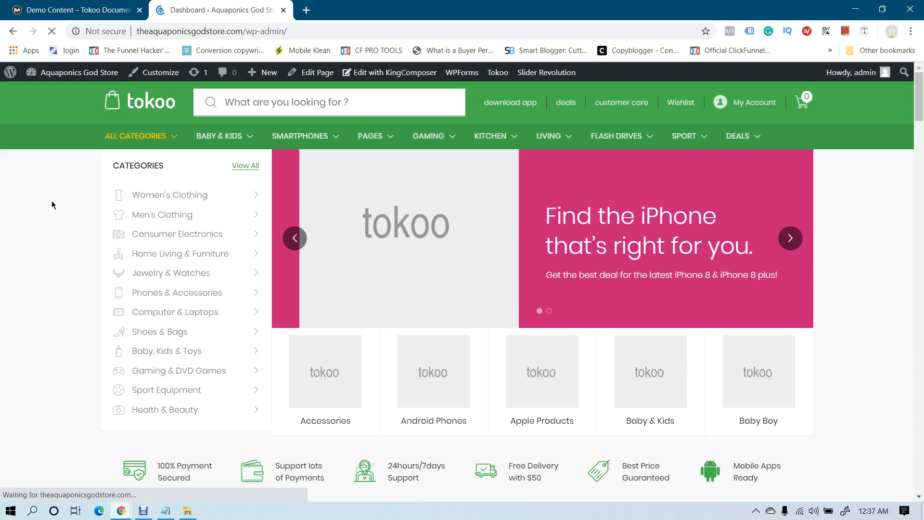
{"action": "scroll", "coordinate": [72, 246], "scroll_direction": "down", "scroll_amount": 5}
{"action": "scroll", "coordinate": [76, 240], "scroll_direction": "up", "scroll_amount": 3}
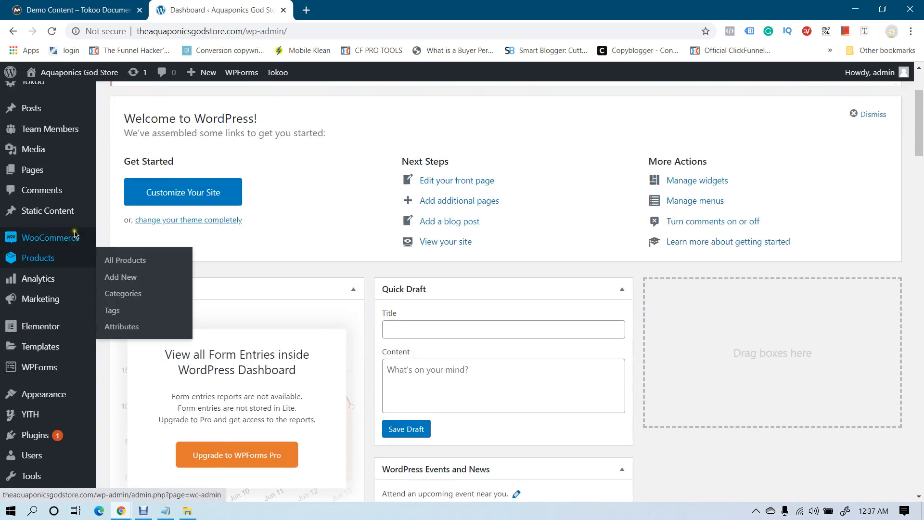
{"action": "left_click", "coordinate": [40, 167]}
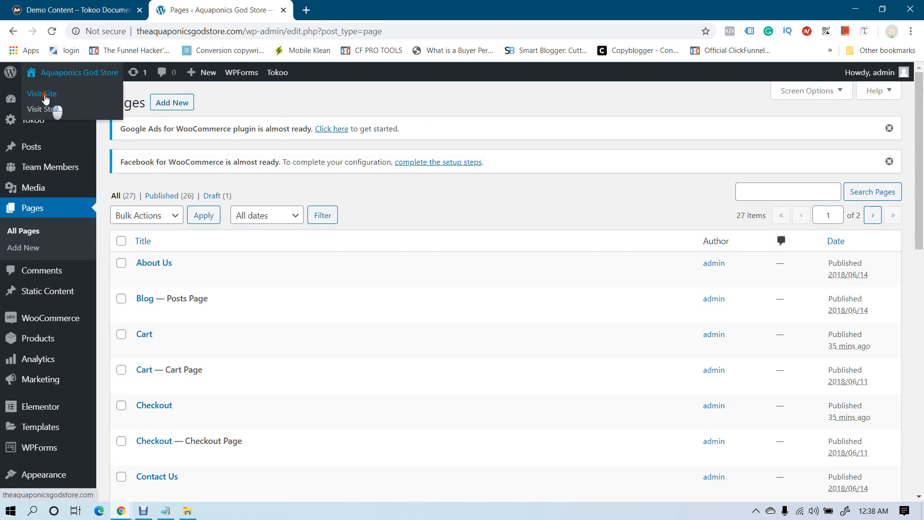
Open the store's shop page in a separate browser tab and copy its web address
{"action": "left_click", "coordinate": [44, 95], "text": "ctrl"}
{"action": "left_click", "coordinate": [50, 109], "text": "ctrl"}
{"action": "left_click", "coordinate": [364, 3]}
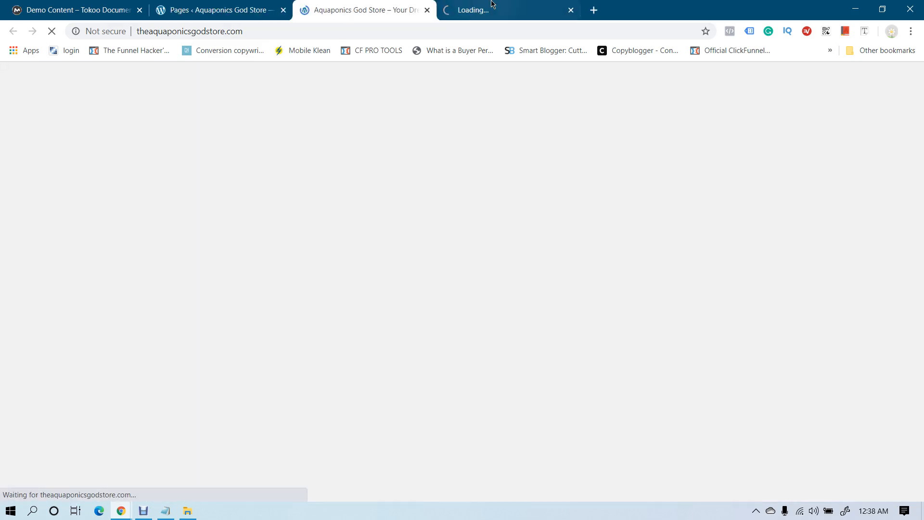
{"action": "left_click", "coordinate": [478, 4]}
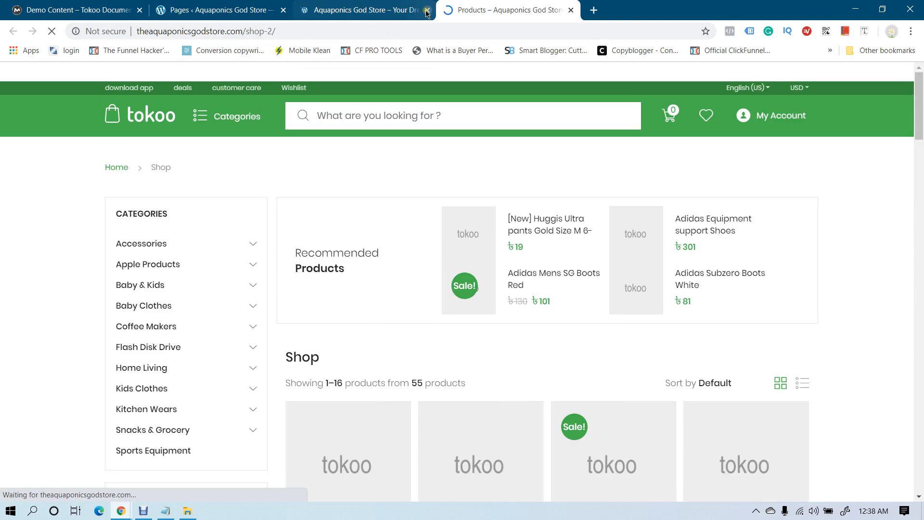
{"action": "left_click", "coordinate": [427, 10]}
{"action": "left_click", "coordinate": [410, 29]}
{"action": "key", "text": "ctrl+c"}
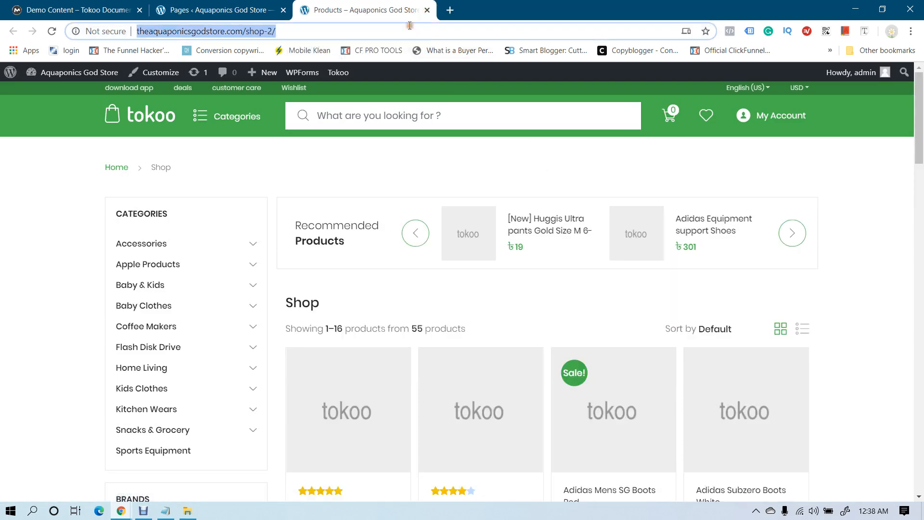
Open the Home v3 front page for editing and locate its Home v3 Options
{"action": "left_click", "coordinate": [278, 9]}
{"action": "scroll", "coordinate": [236, 254], "scroll_direction": "down", "scroll_amount": 15}
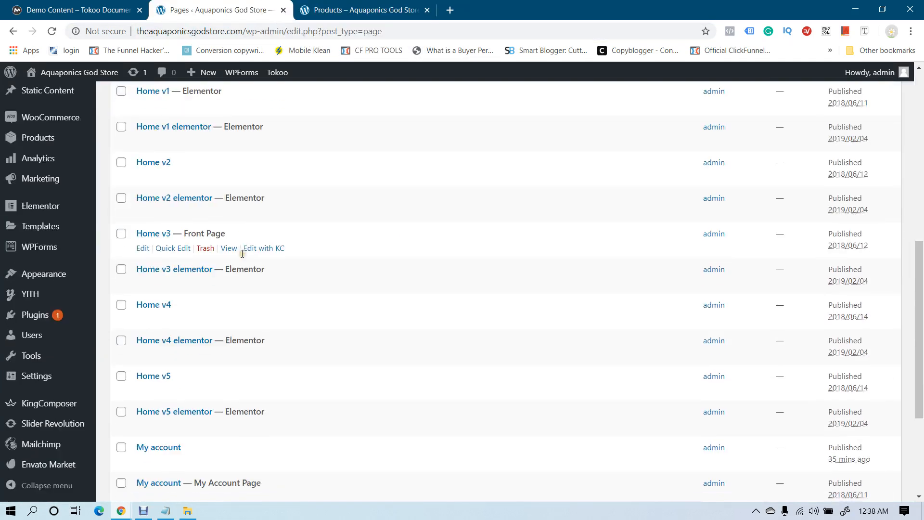
{"action": "left_click", "coordinate": [157, 239]}
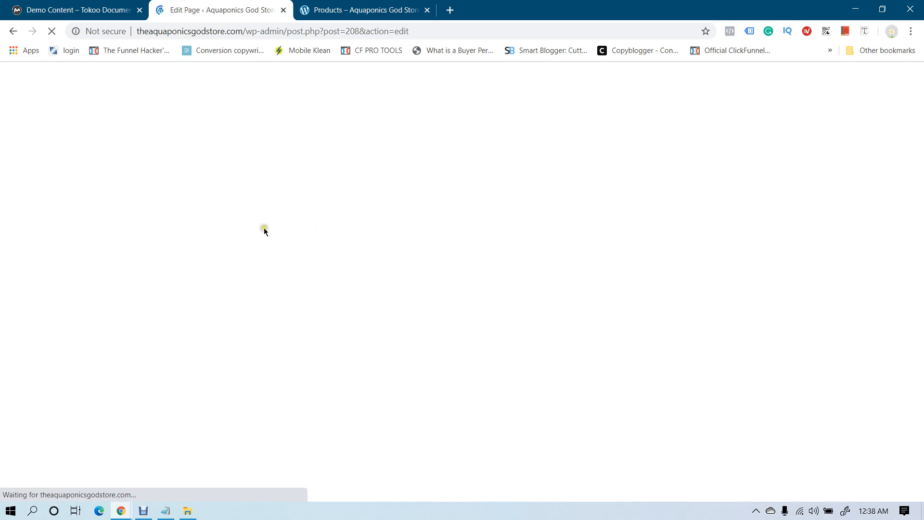
{"action": "scroll", "coordinate": [106, 305], "scroll_direction": "down", "scroll_amount": 6}
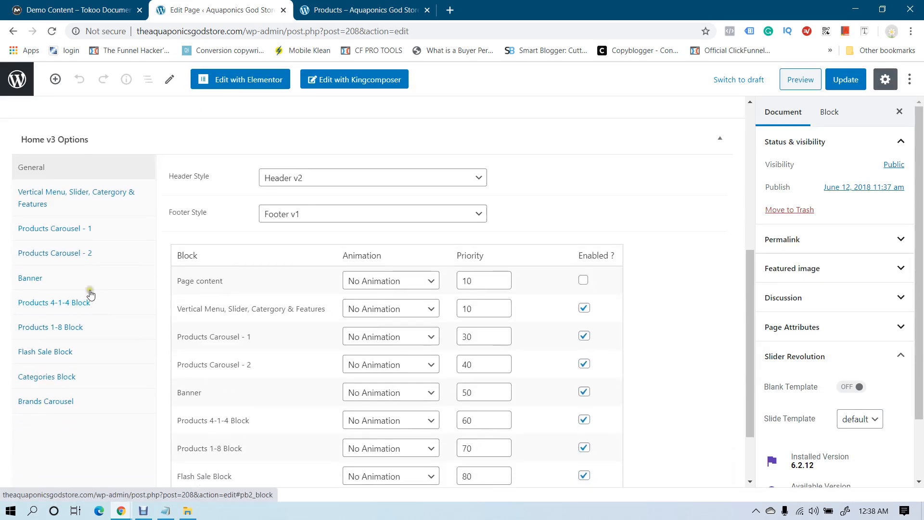
{"action": "left_click", "coordinate": [62, 192]}
{"action": "left_click", "coordinate": [295, 307]}
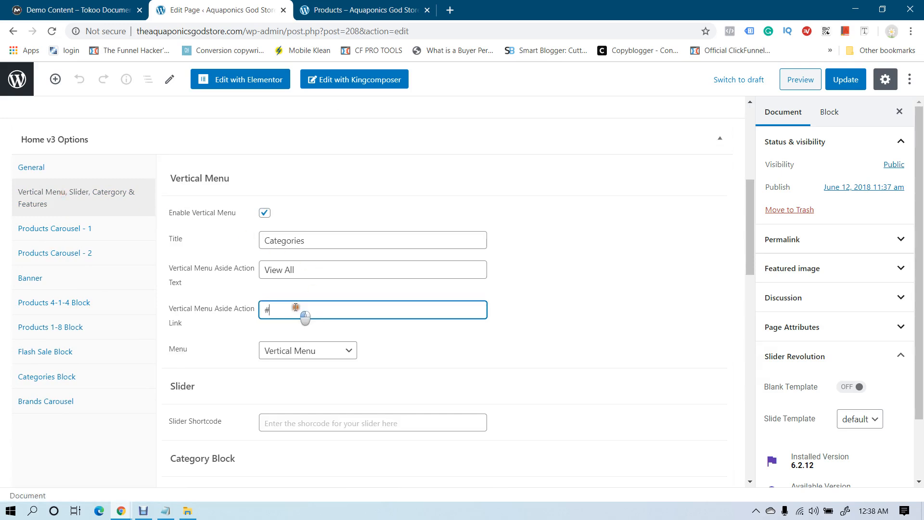
{"action": "key", "text": "ctrl+a"}
{"action": "key", "text": "ctrl+v"}
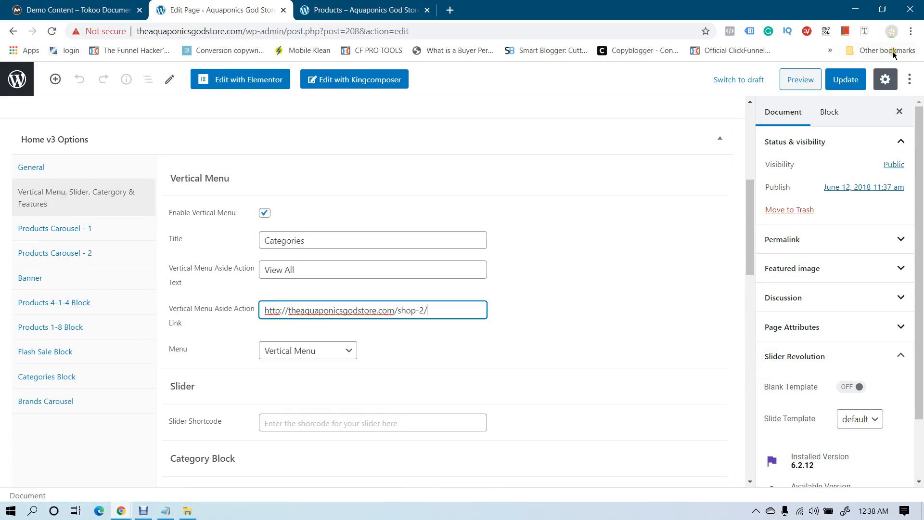
{"action": "left_click", "coordinate": [845, 79]}
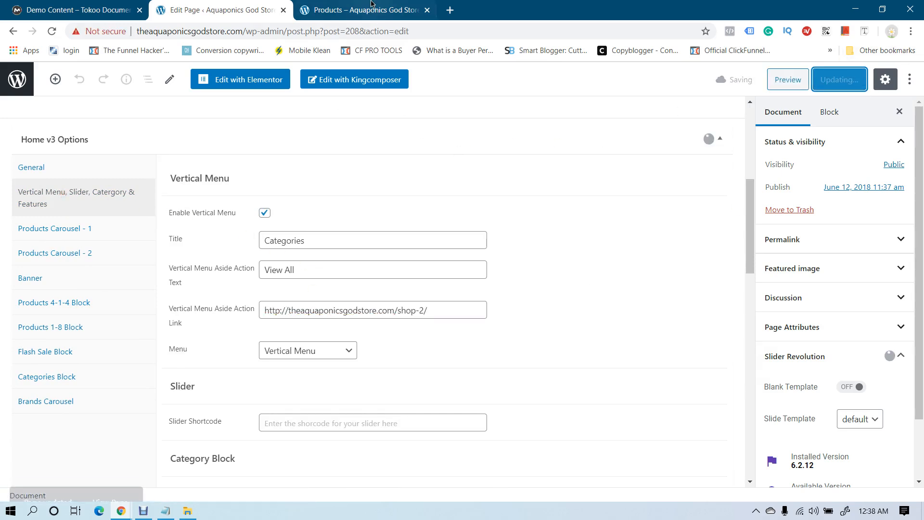
Go to the store's home page and follow the Categories menu's View All link to check its destination
{"action": "left_click", "coordinate": [371, 6]}
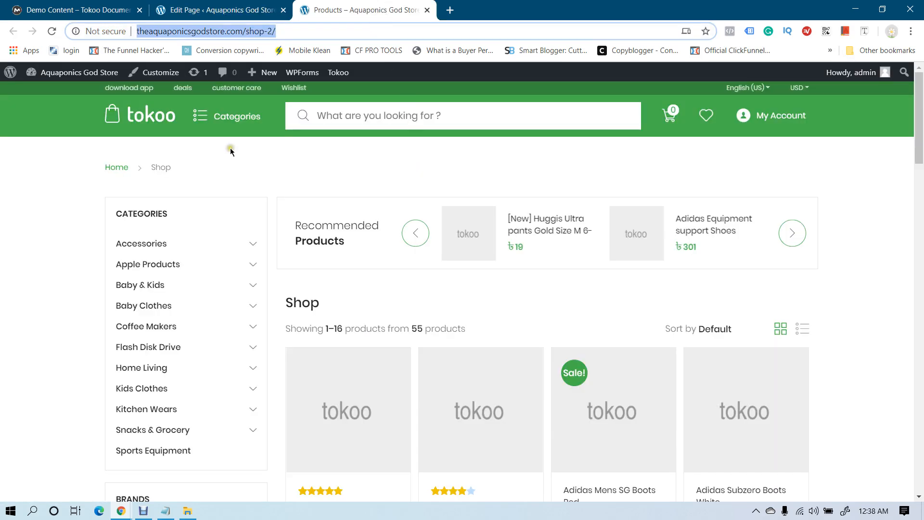
{"action": "left_click", "coordinate": [147, 119]}
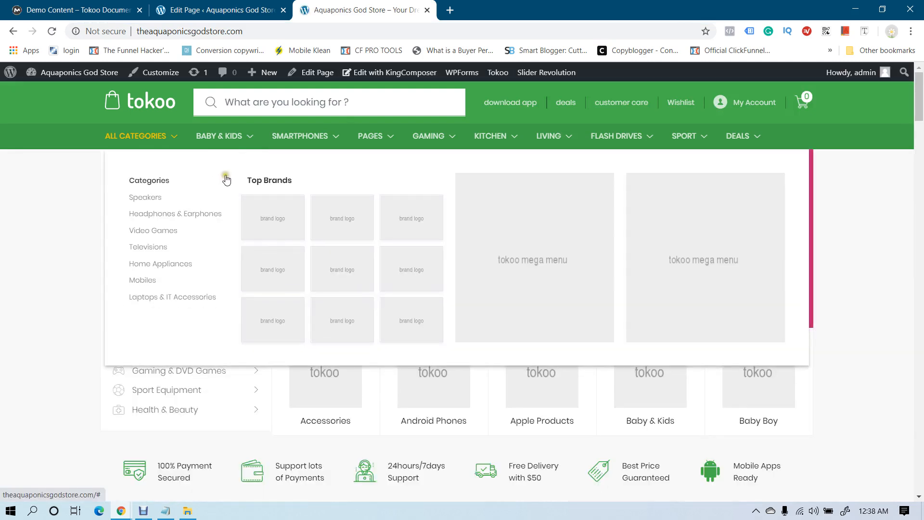
{"action": "left_click", "coordinate": [242, 166]}
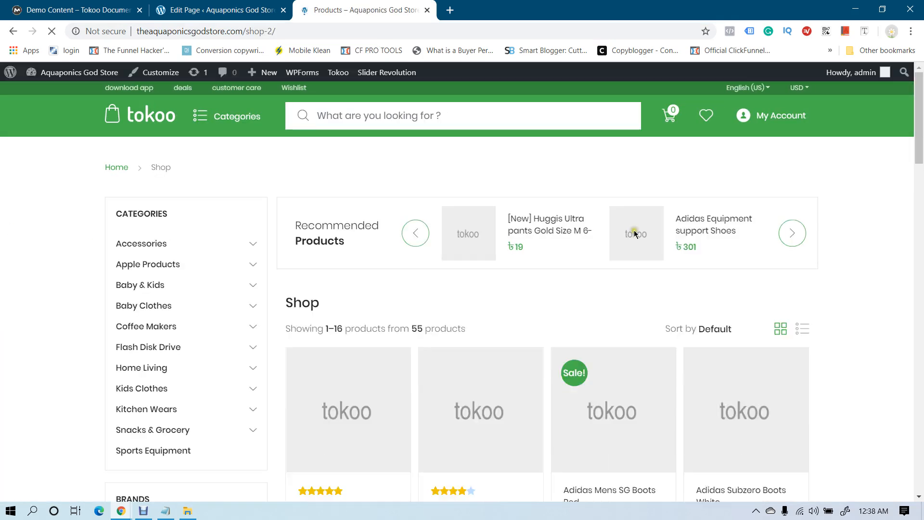
Look over the shop page, then return to the Home v3 Options and review the menus selectable for the Vertical Menu
{"action": "scroll", "coordinate": [707, 236], "scroll_direction": "down", "scroll_amount": 4}
{"action": "scroll", "coordinate": [783, 238], "scroll_direction": "up", "scroll_amount": 4}
{"action": "left_click", "coordinate": [226, 10]}
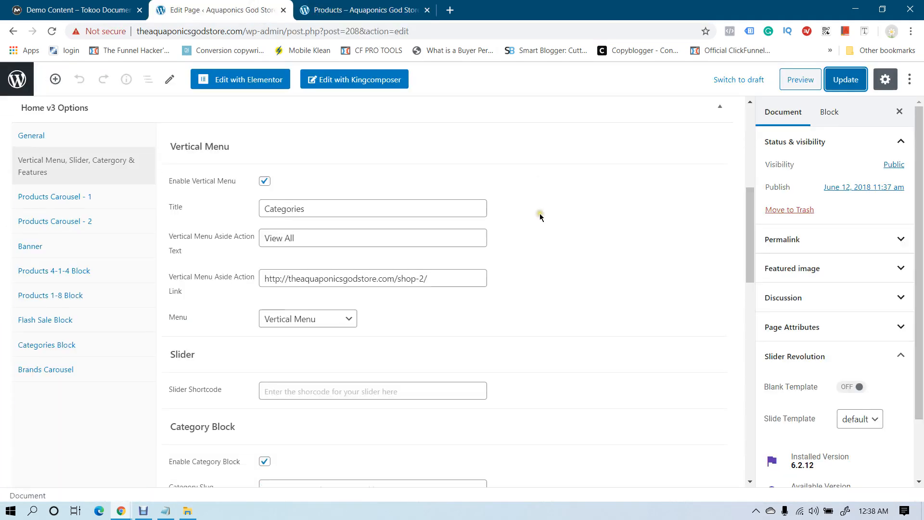
{"action": "scroll", "coordinate": [540, 217], "scroll_direction": "down", "scroll_amount": 2}
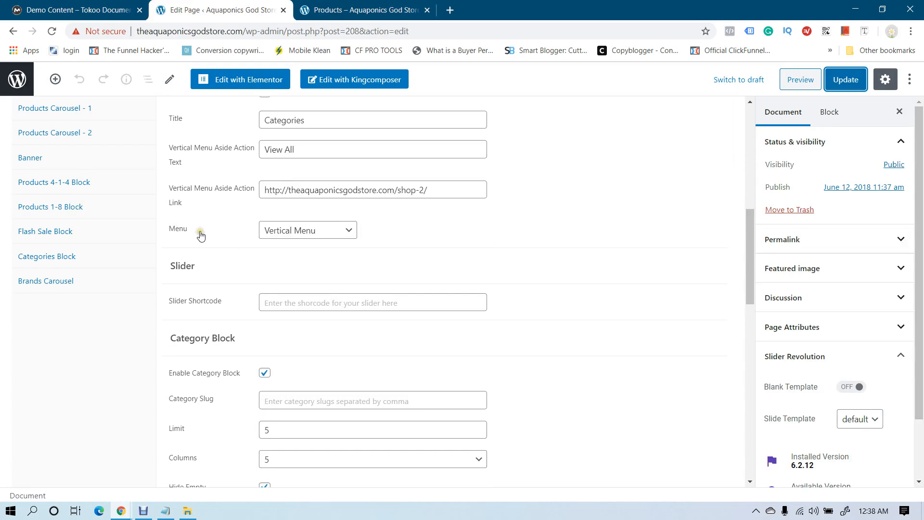
{"action": "left_click", "coordinate": [311, 229]}
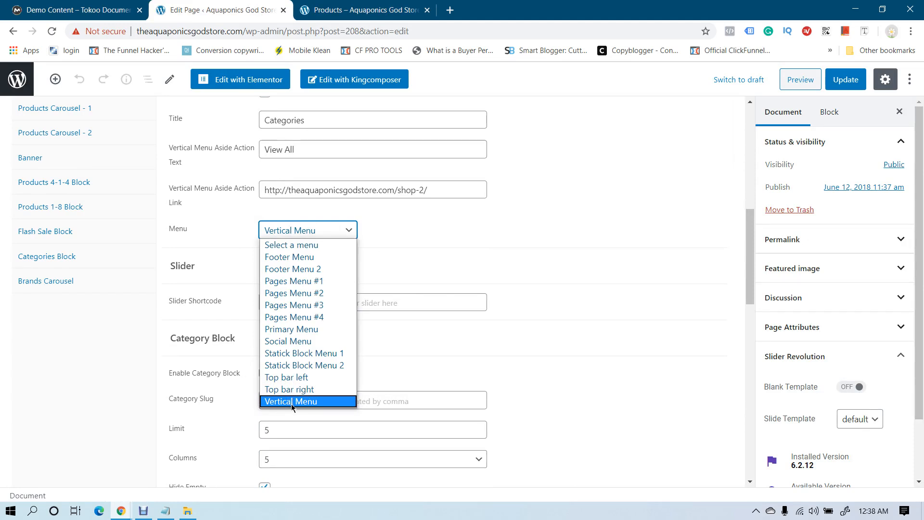
{"action": "left_click", "coordinate": [530, 262]}
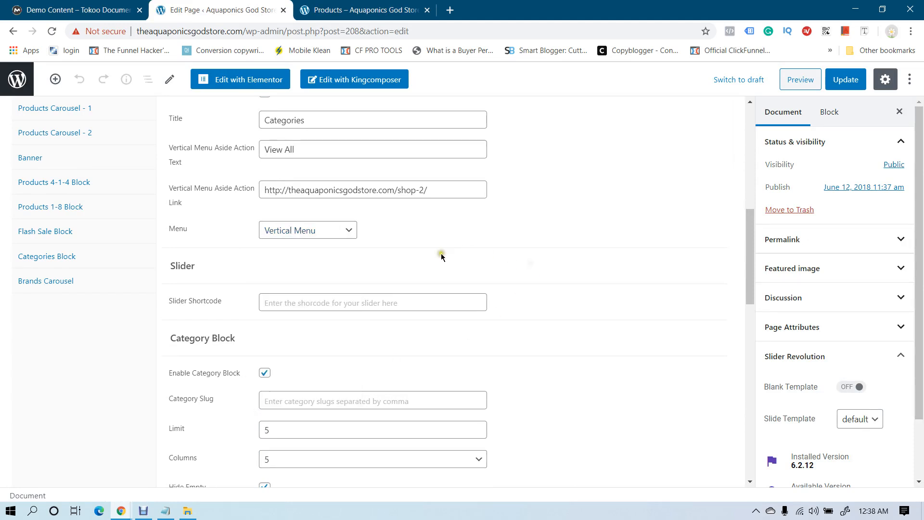
{"action": "left_click", "coordinate": [299, 236]}
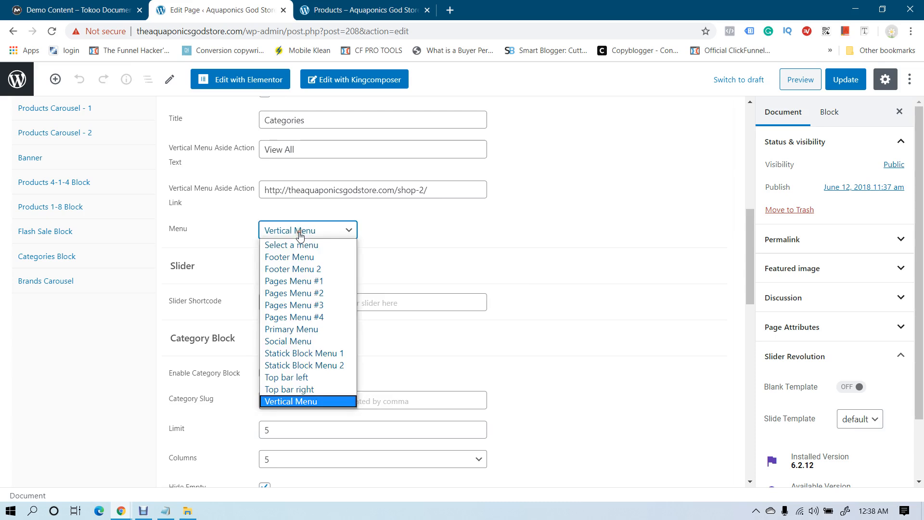
Inspect the Men's Clothing submenu in the store home page's Categories menu and compare it with the Home v3 menu choices
{"action": "left_click", "coordinate": [343, 9]}
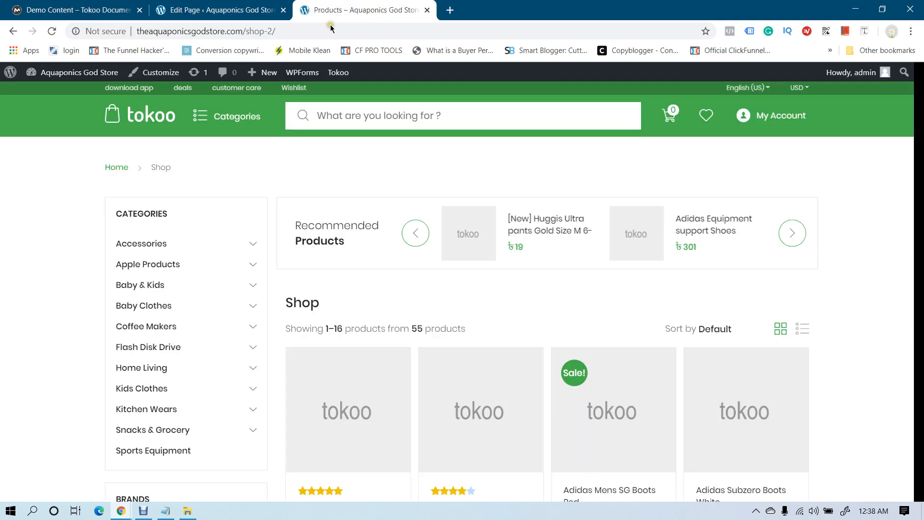
{"action": "key", "text": "F5"}
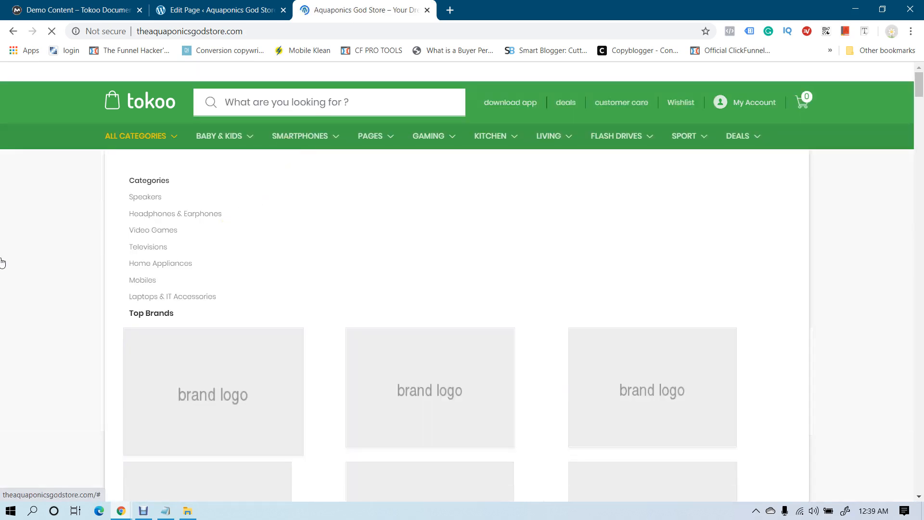
{"action": "mouse_move", "coordinate": [167, 218]}
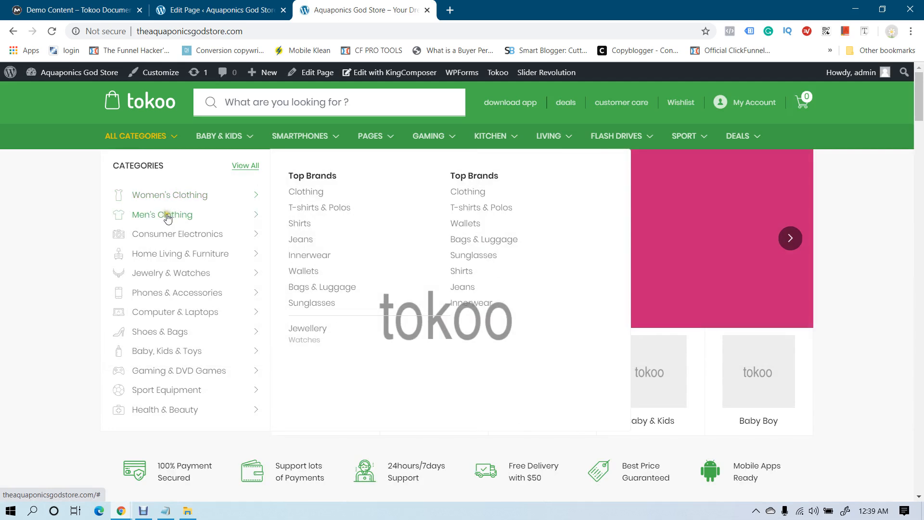
{"action": "key", "text": "ctrl+Page_Up"}
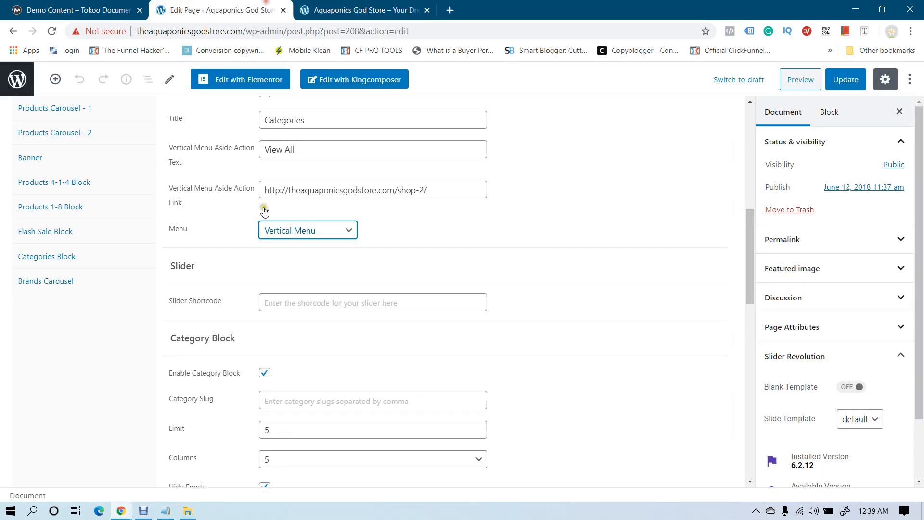
{"action": "left_click", "coordinate": [322, 231]}
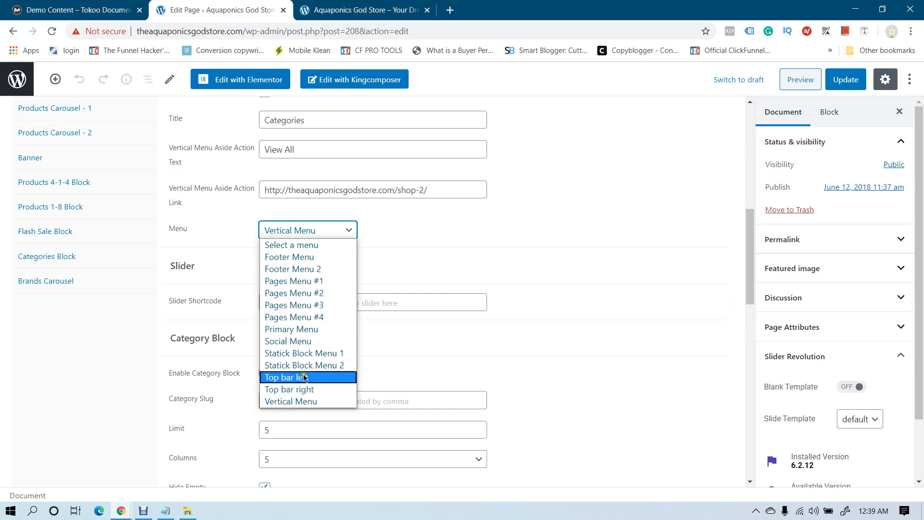
{"action": "left_click", "coordinate": [70, 344]}
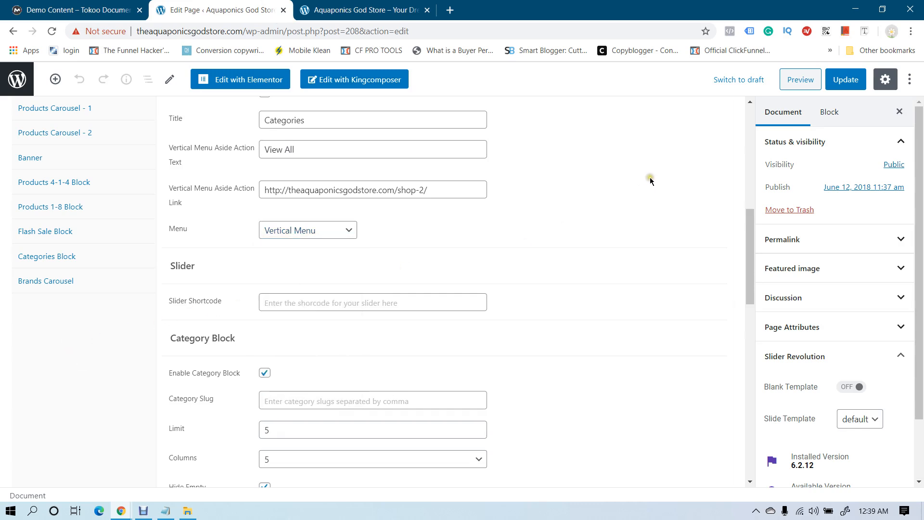
Leave the Home v3 page editor and open the site's menu management page
{"action": "scroll", "coordinate": [650, 180], "scroll_direction": "up", "scroll_amount": 9}
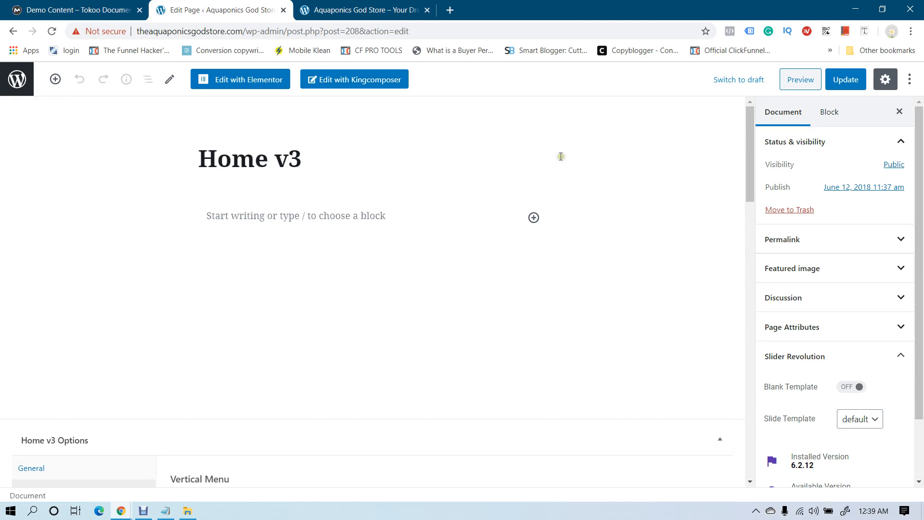
{"action": "left_click", "coordinate": [17, 79]}
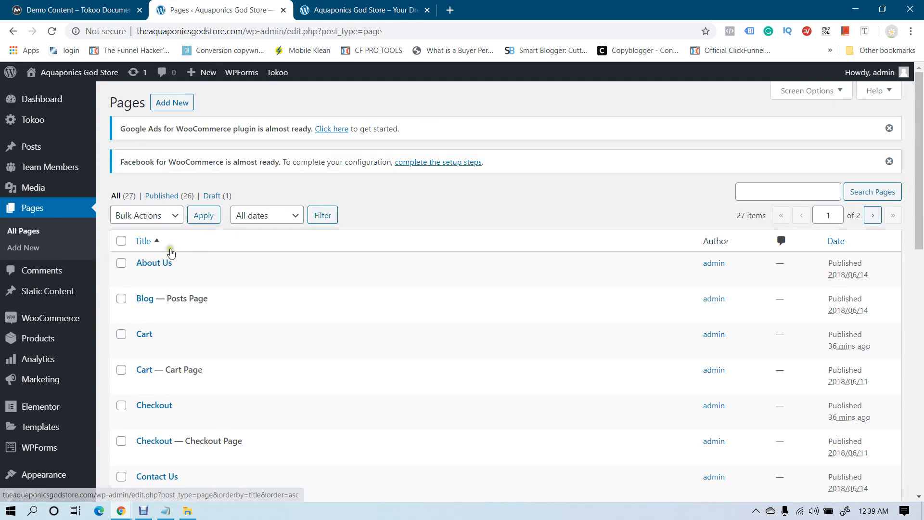
{"action": "scroll", "coordinate": [144, 245], "scroll_direction": "down", "scroll_amount": 4}
{"action": "mouse_move", "coordinate": [44, 144]}
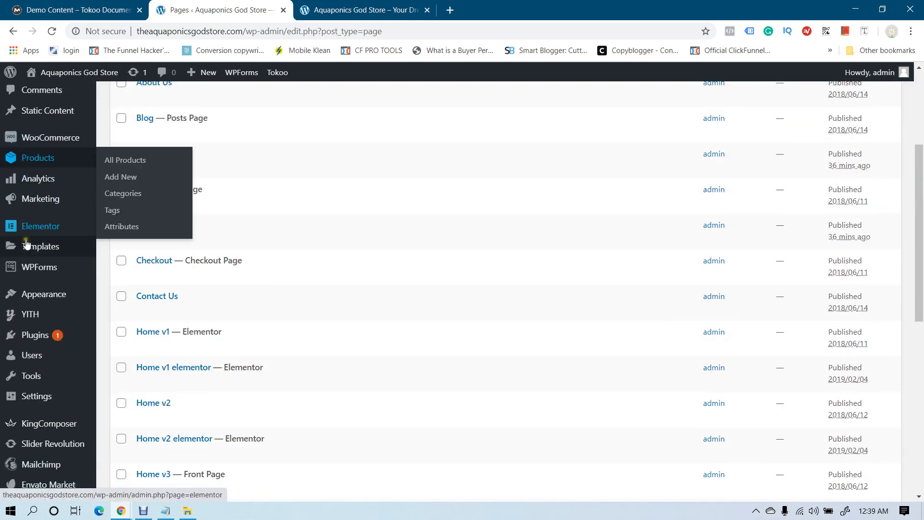
{"action": "mouse_move", "coordinate": [29, 297]}
{"action": "left_click", "coordinate": [118, 347]}
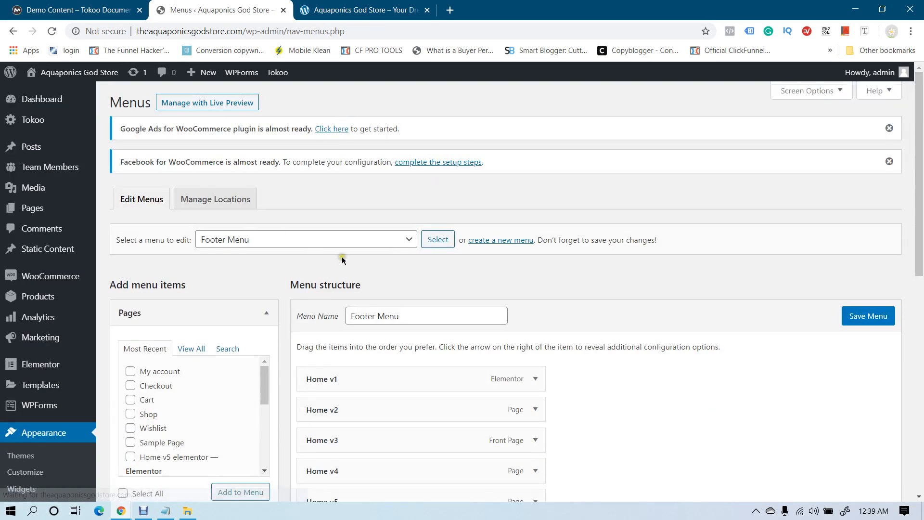
Examine the Footer Menu's structure and the categories, posts and pages that can be added as menu items
{"action": "scroll", "coordinate": [330, 248], "scroll_direction": "down", "scroll_amount": 5}
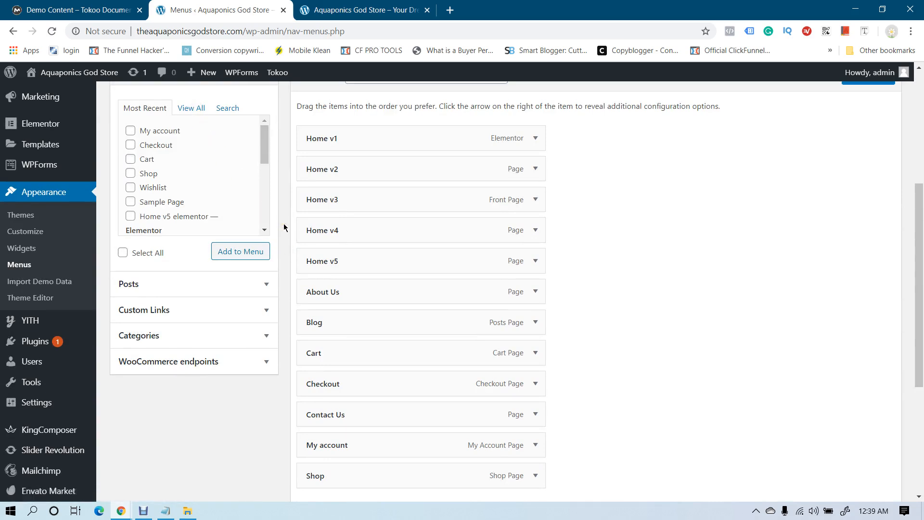
{"action": "scroll", "coordinate": [284, 224], "scroll_direction": "down", "scroll_amount": 3}
{"action": "scroll", "coordinate": [284, 224], "scroll_direction": "up", "scroll_amount": 4}
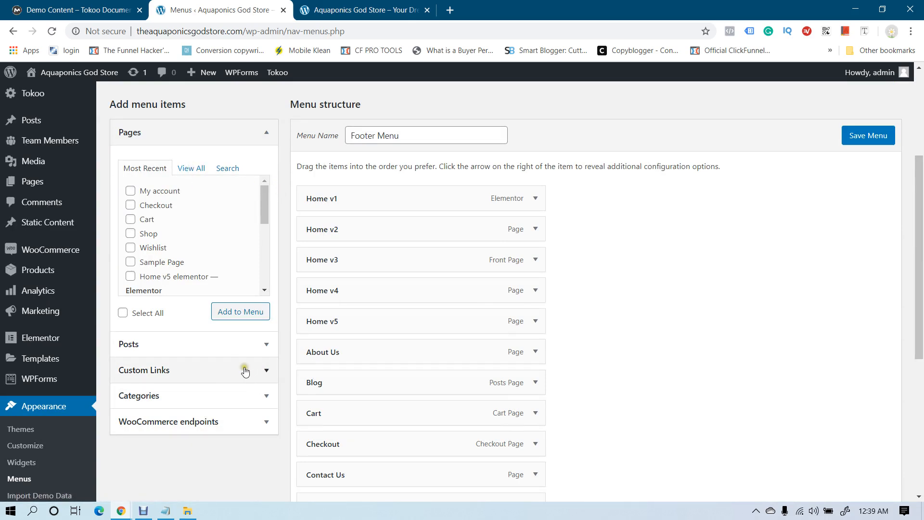
{"action": "left_click", "coordinate": [219, 396]}
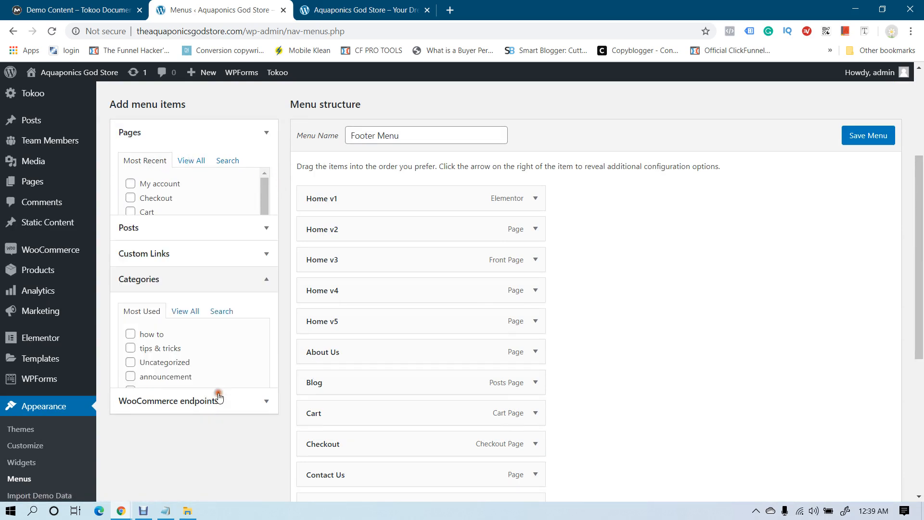
{"action": "left_click", "coordinate": [197, 244]}
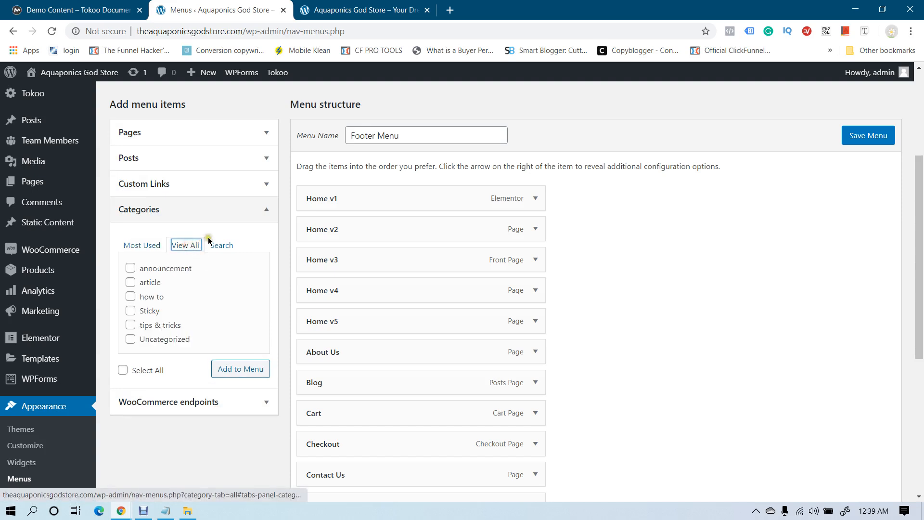
{"action": "left_click", "coordinate": [183, 160]}
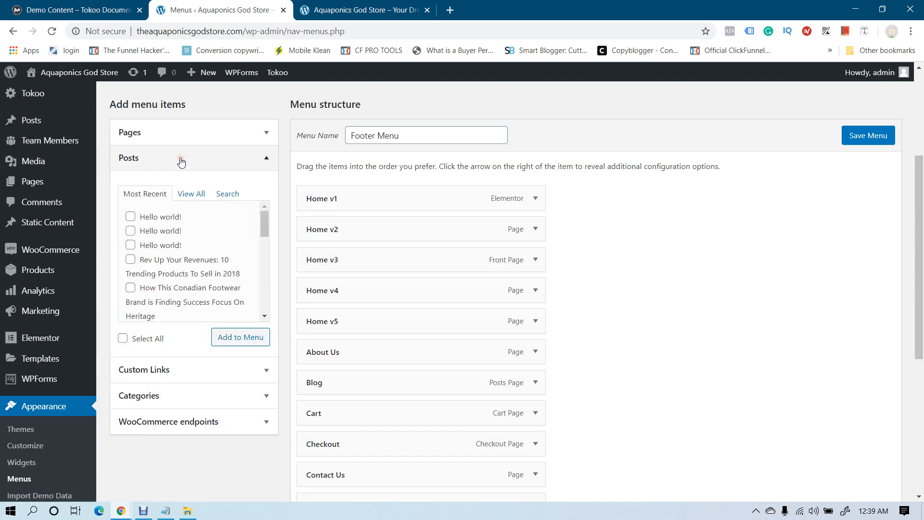
{"action": "left_click", "coordinate": [196, 131]}
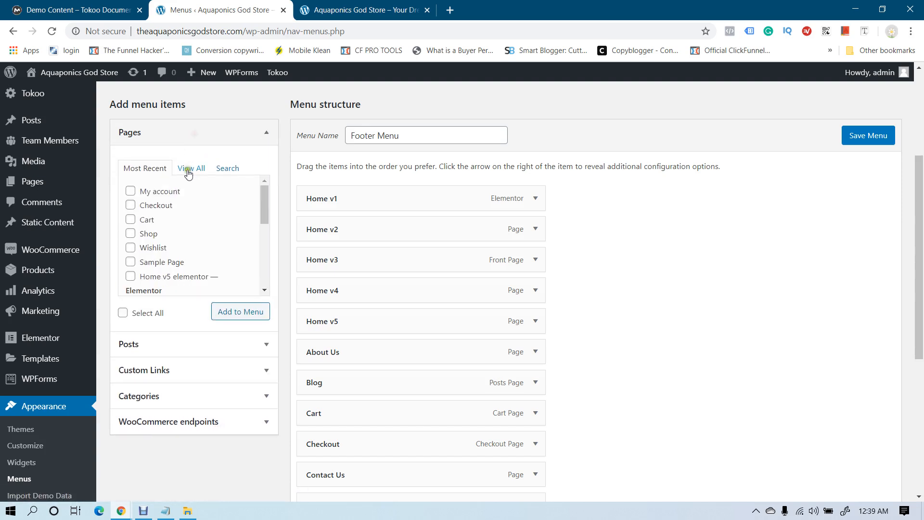
{"action": "left_click", "coordinate": [190, 168]}
{"action": "scroll", "coordinate": [209, 220], "scroll_direction": "down", "scroll_amount": 3}
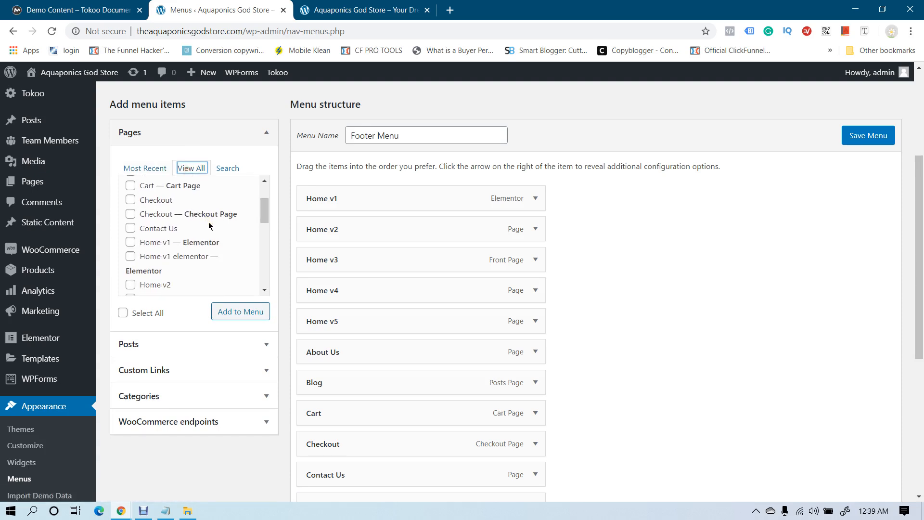
{"action": "scroll", "coordinate": [208, 226], "scroll_direction": "down", "scroll_amount": 6}
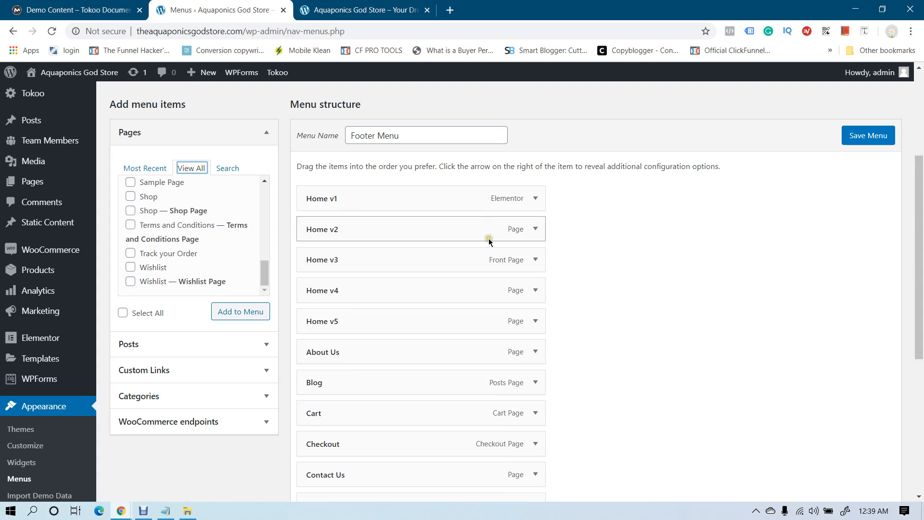
Review the rest of the Footer Menu and start creating a new menu
{"action": "scroll", "coordinate": [613, 279], "scroll_direction": "down", "scroll_amount": 5}
{"action": "scroll", "coordinate": [619, 283], "scroll_direction": "up", "scroll_amount": 8}
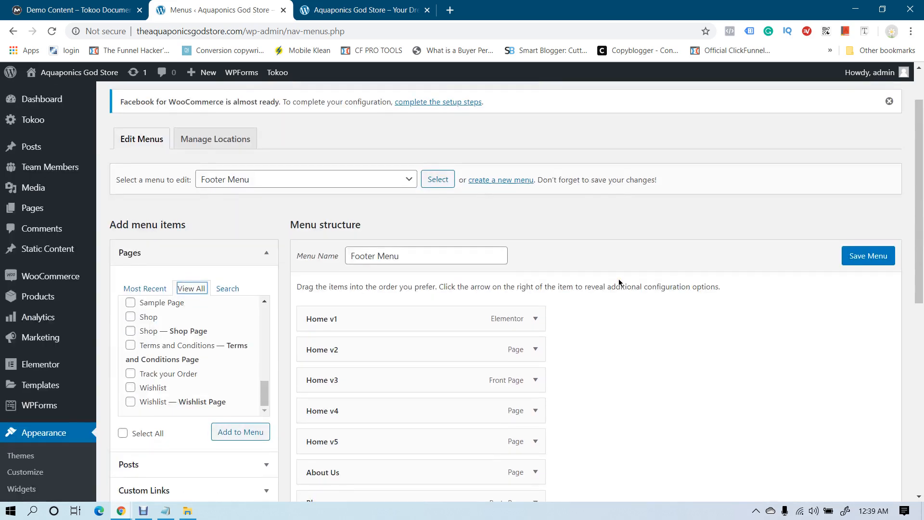
{"action": "scroll", "coordinate": [645, 272], "scroll_direction": "down", "scroll_amount": 2}
{"action": "scroll", "coordinate": [648, 271], "scroll_direction": "up", "scroll_amount": 4}
{"action": "left_click", "coordinate": [498, 244]}
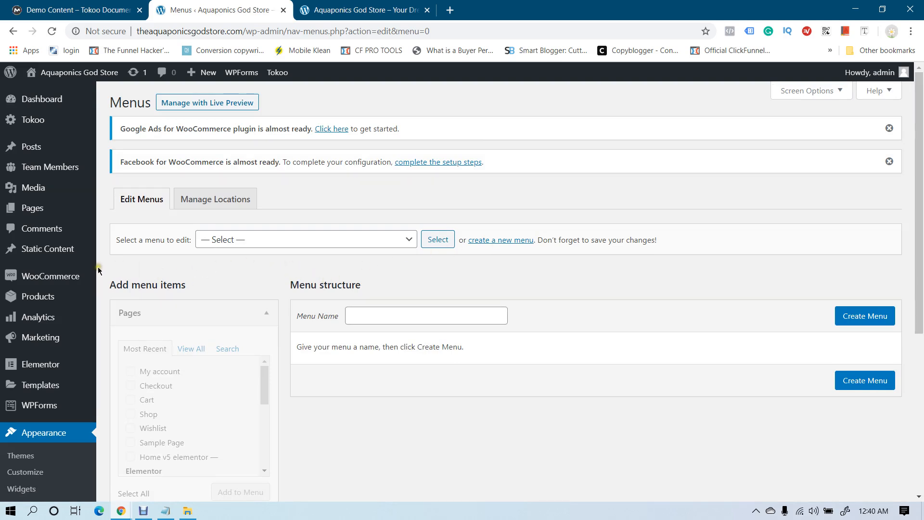
{"action": "mouse_move", "coordinate": [52, 297]}
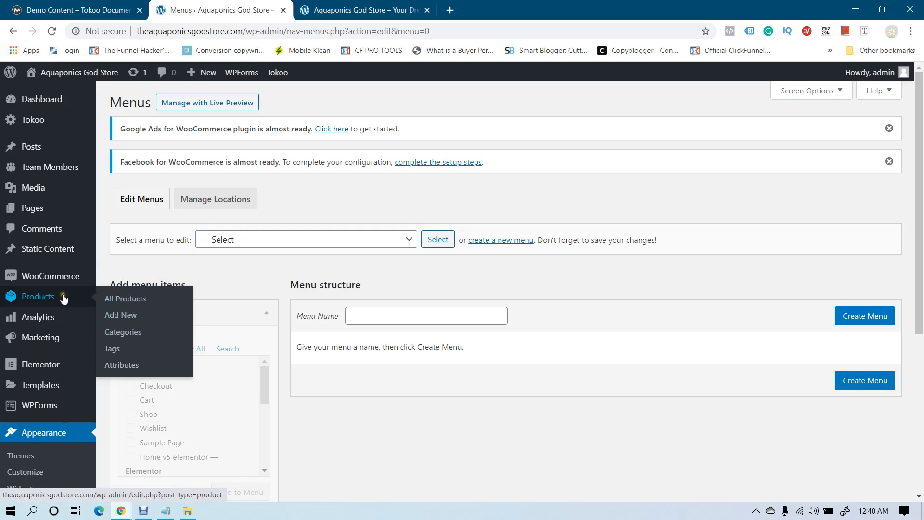
{"action": "mouse_move", "coordinate": [50, 281]}
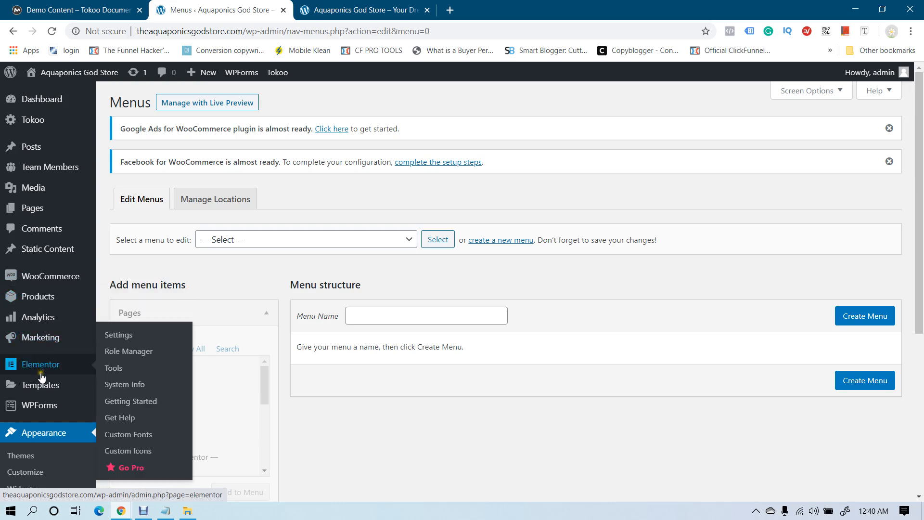
{"action": "scroll", "coordinate": [42, 380], "scroll_direction": "down", "scroll_amount": 1}
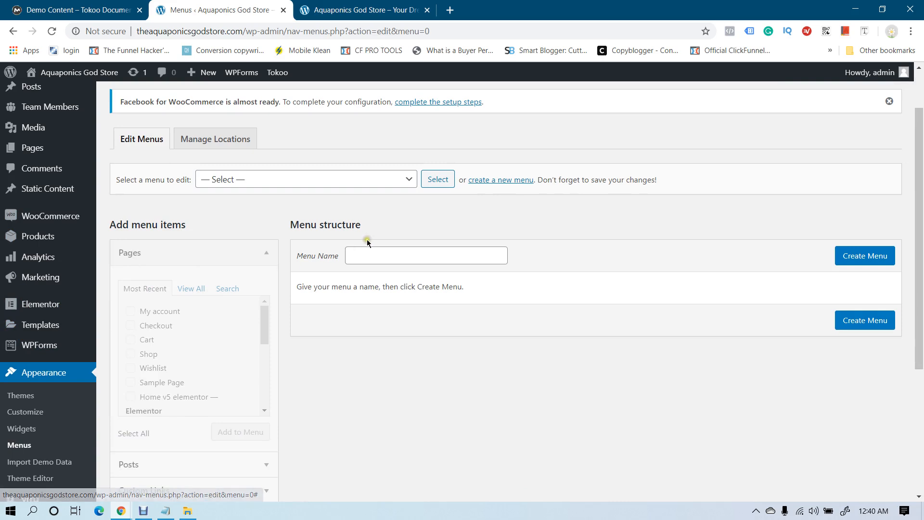
{"action": "scroll", "coordinate": [113, 217], "scroll_direction": "up", "scroll_amount": 1}
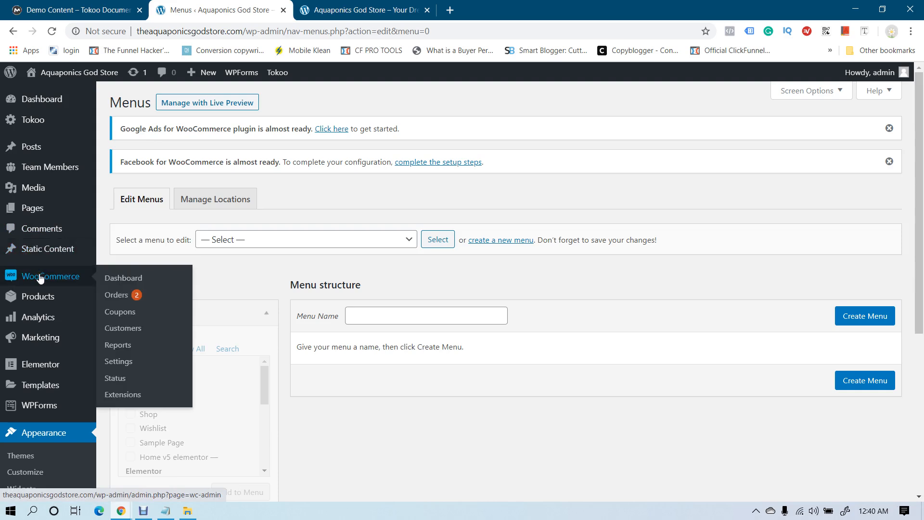
{"action": "scroll", "coordinate": [41, 277], "scroll_direction": "down", "scroll_amount": 5}
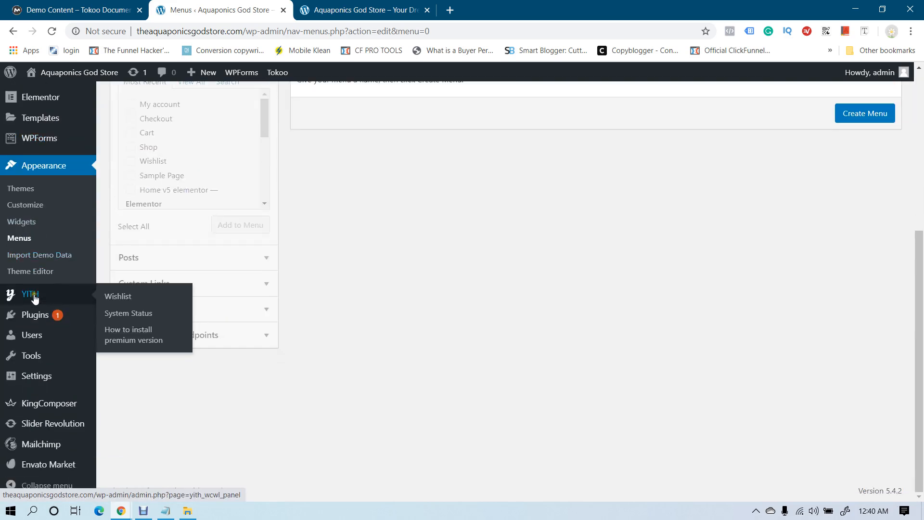
{"action": "mouse_move", "coordinate": [33, 338]}
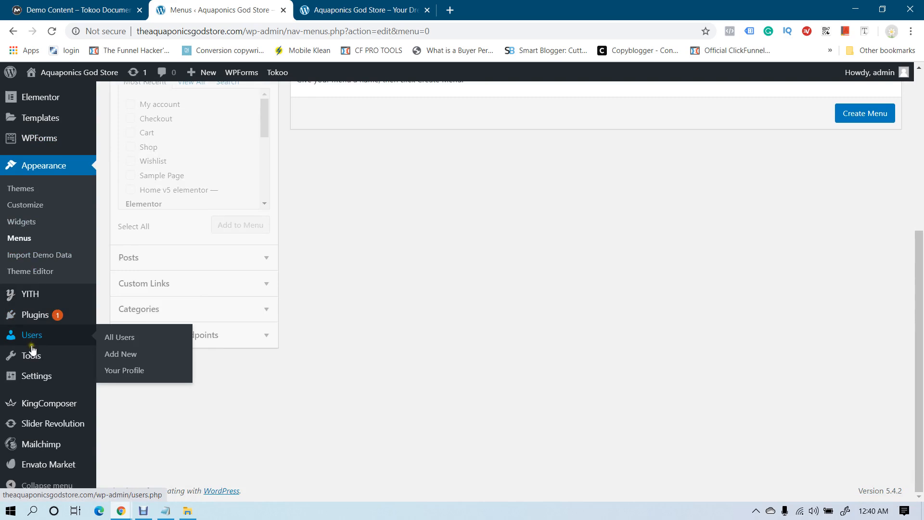
{"action": "mouse_move", "coordinate": [37, 360]}
{"action": "mouse_move", "coordinate": [38, 379]}
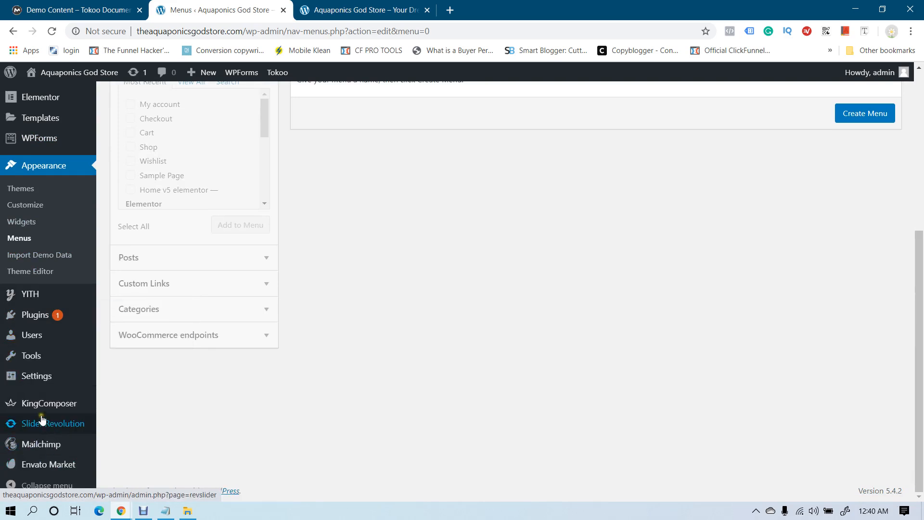
{"action": "scroll", "coordinate": [56, 361], "scroll_direction": "up", "scroll_amount": 1}
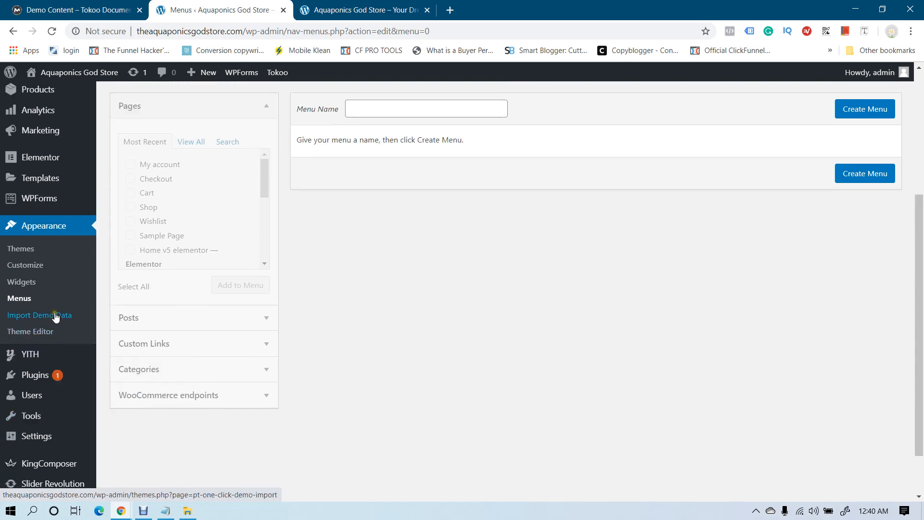
{"action": "scroll", "coordinate": [68, 269], "scroll_direction": "up", "scroll_amount": 2}
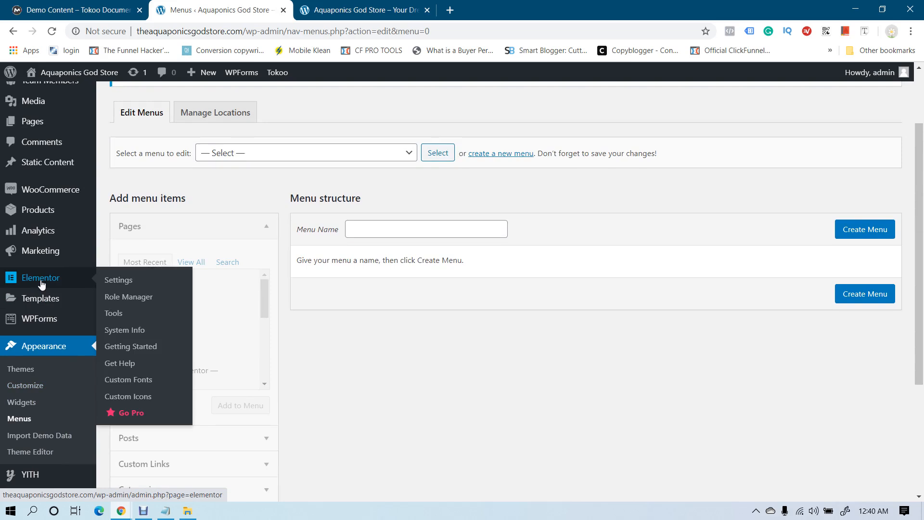
{"action": "mouse_move", "coordinate": [47, 212]}
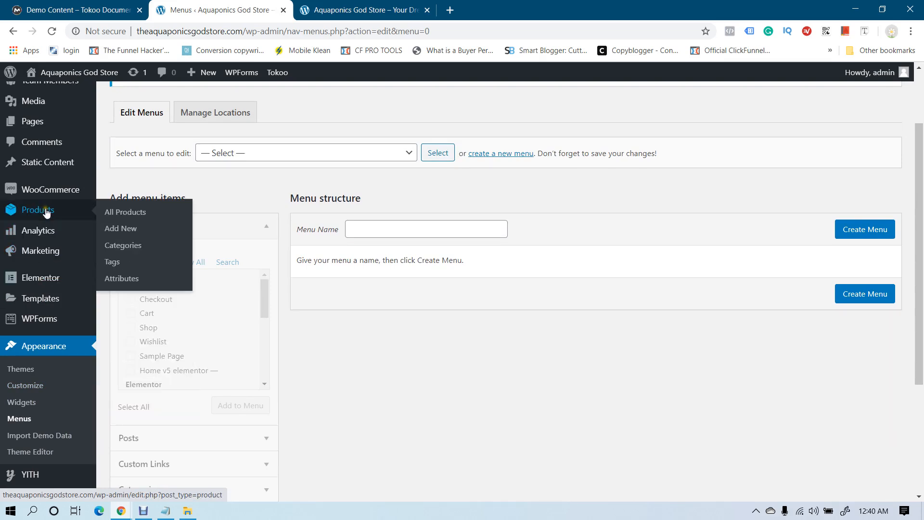
{"action": "mouse_move", "coordinate": [57, 193]}
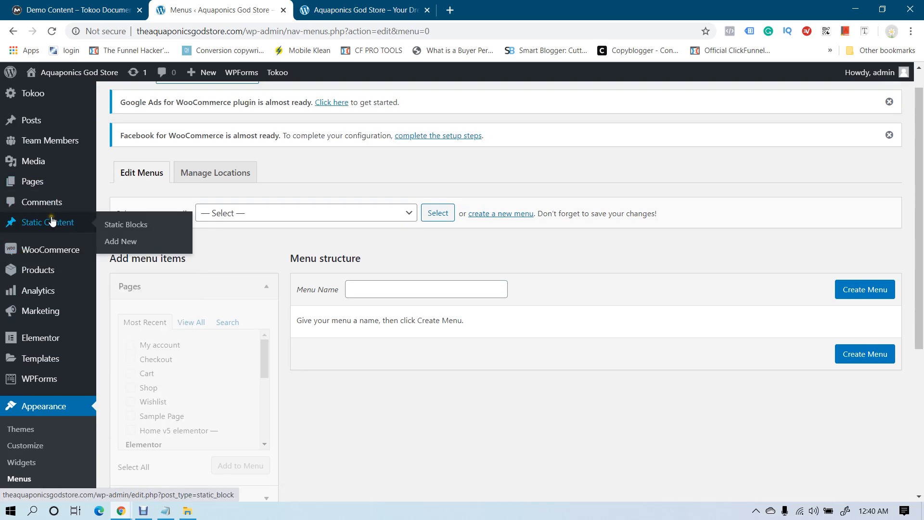
{"action": "mouse_move", "coordinate": [48, 224]}
{"action": "mouse_move", "coordinate": [32, 182]}
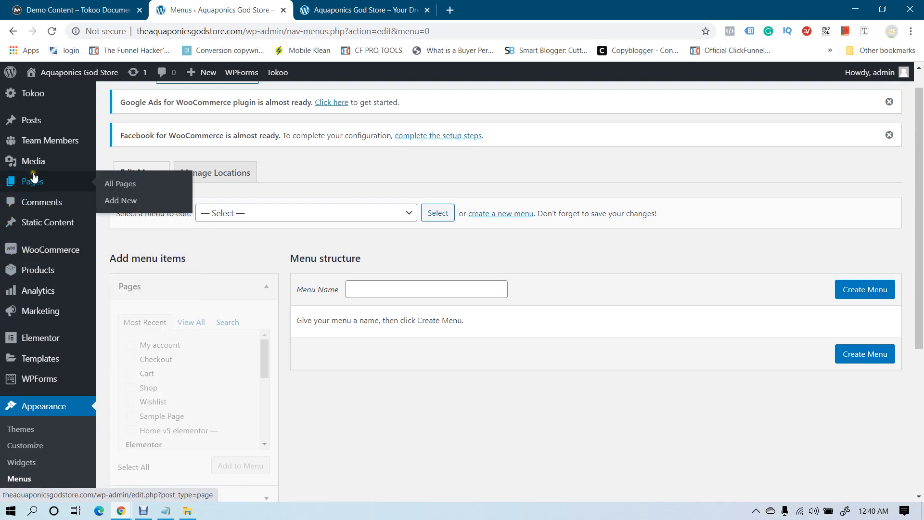
{"action": "mouse_move", "coordinate": [32, 145]}
{"action": "scroll", "coordinate": [33, 144], "scroll_direction": "up", "scroll_amount": 1}
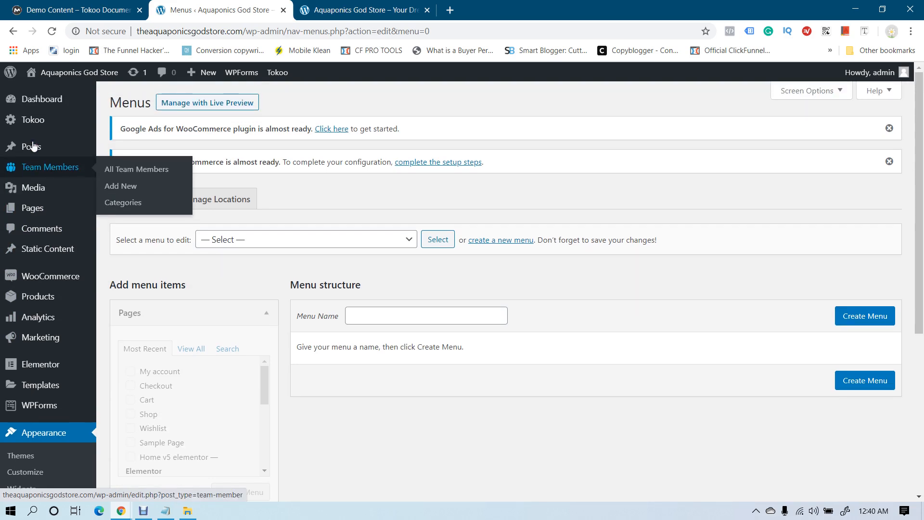
{"action": "mouse_move", "coordinate": [30, 117]}
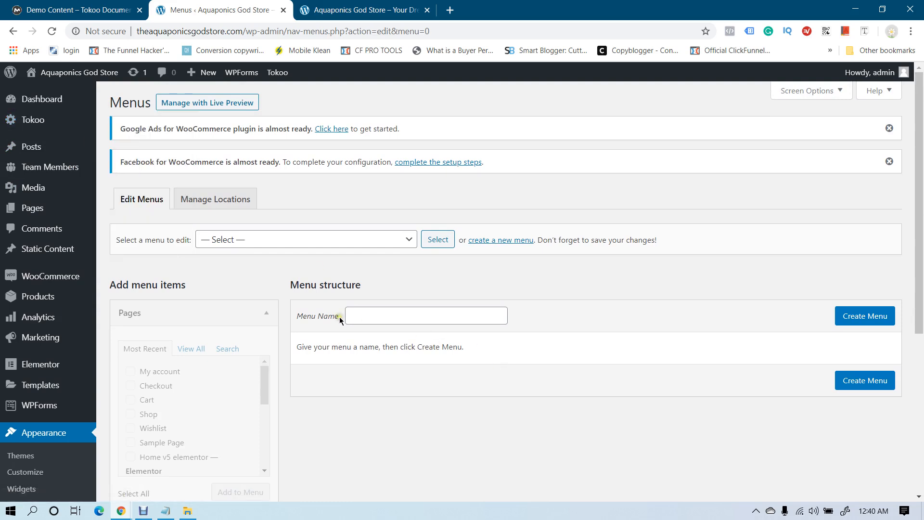
Name the new menu "vertical 2" and create it
{"action": "left_click", "coordinate": [382, 308]}
{"action": "type", "text": "vertical"}
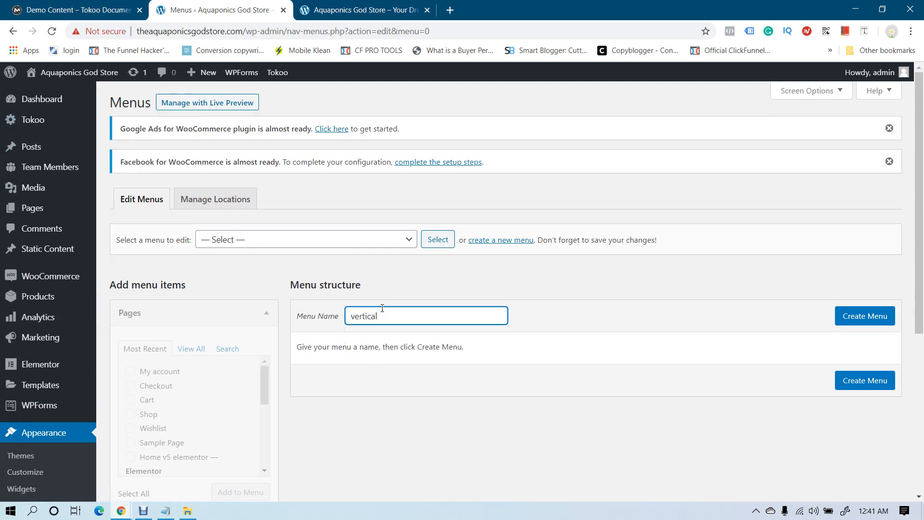
{"action": "type", "text": " 2"}
{"action": "left_click", "coordinate": [869, 317]}
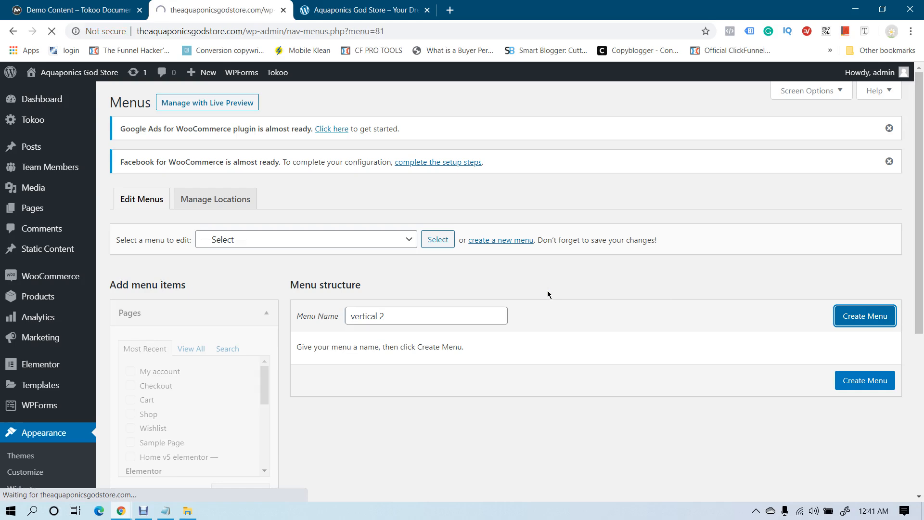
Add the About Us and Cart pages to the vertical 2 menu and save the menu
{"action": "scroll", "coordinate": [360, 331], "scroll_direction": "down", "scroll_amount": 3}
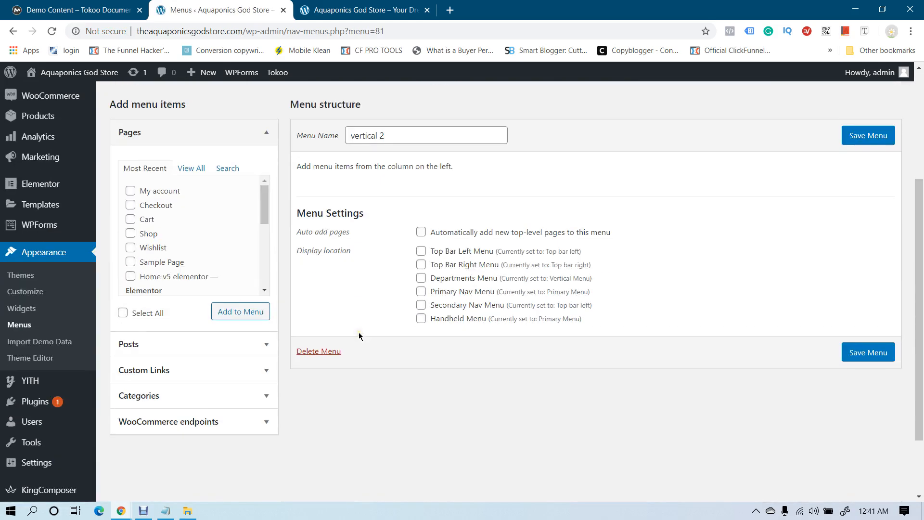
{"action": "scroll", "coordinate": [359, 336], "scroll_direction": "up", "scroll_amount": 2}
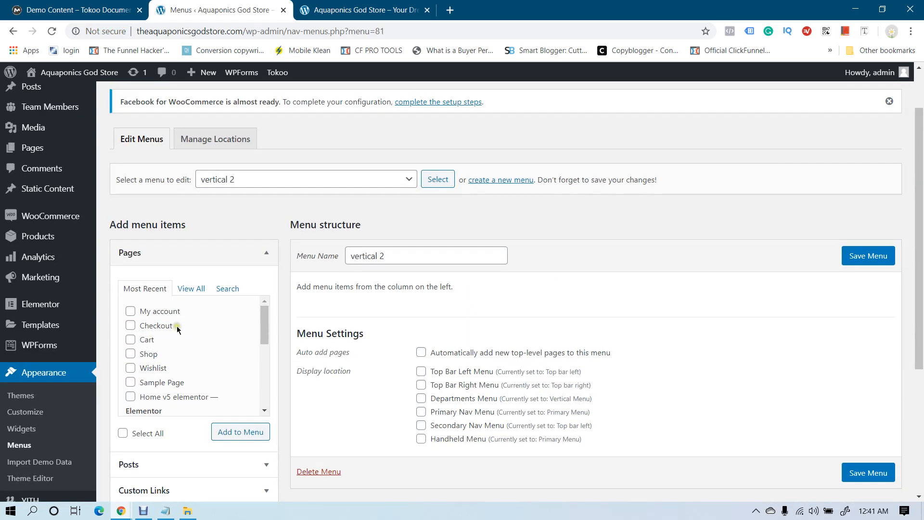
{"action": "left_click", "coordinate": [190, 289]}
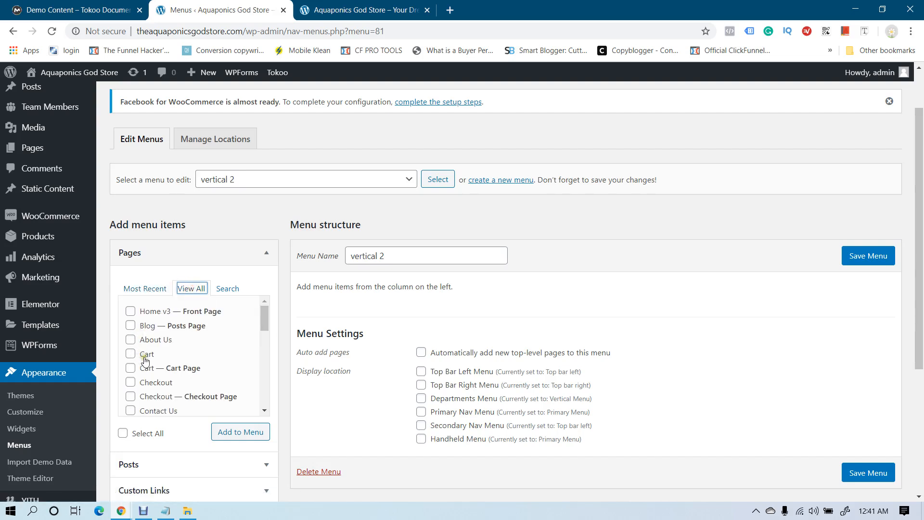
{"action": "left_click", "coordinate": [131, 340]}
{"action": "left_click", "coordinate": [130, 354]}
{"action": "left_click", "coordinate": [236, 437]}
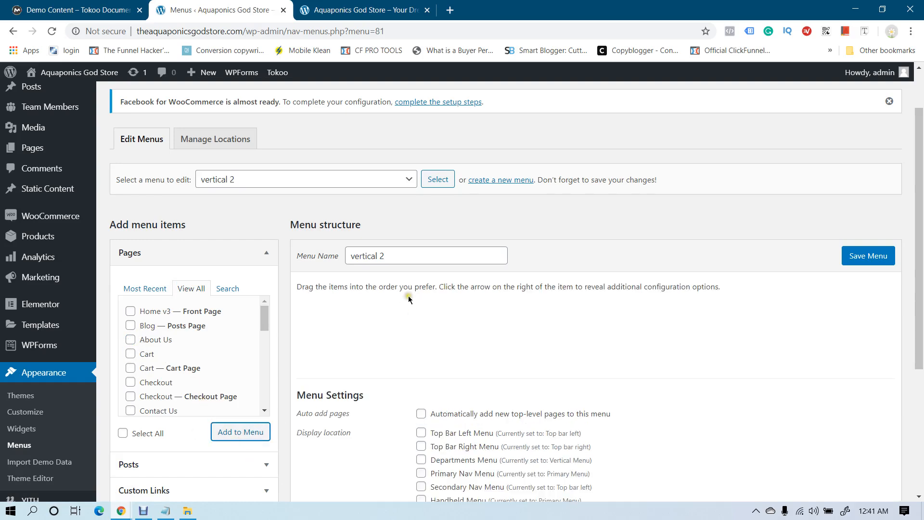
{"action": "scroll", "coordinate": [819, 252], "scroll_direction": "down", "scroll_amount": 5}
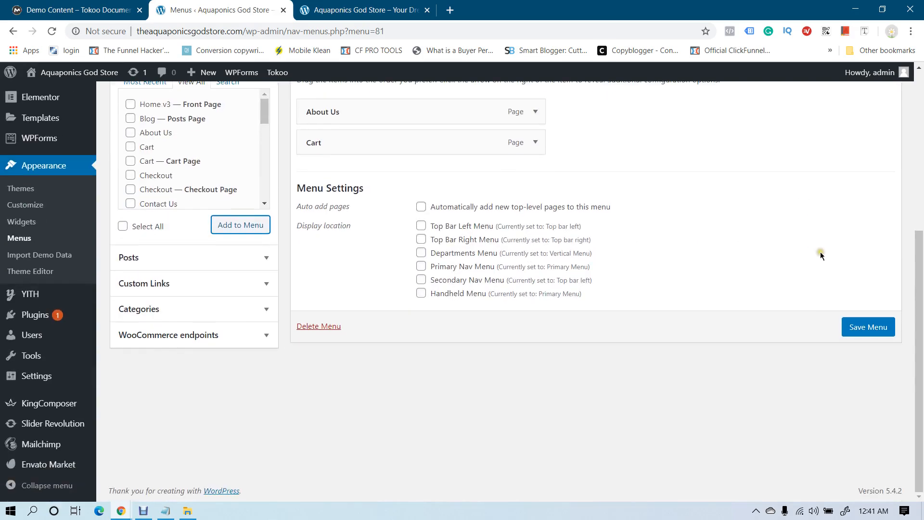
{"action": "left_click", "coordinate": [879, 328]}
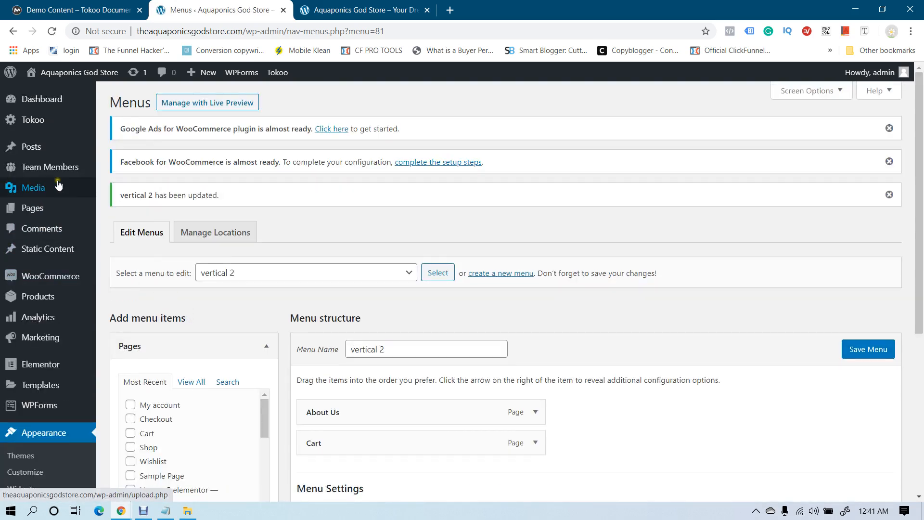
Open the Home v3 front page for editing and show its Vertical Menu, Slider, Category & Features options
{"action": "left_click", "coordinate": [25, 210]}
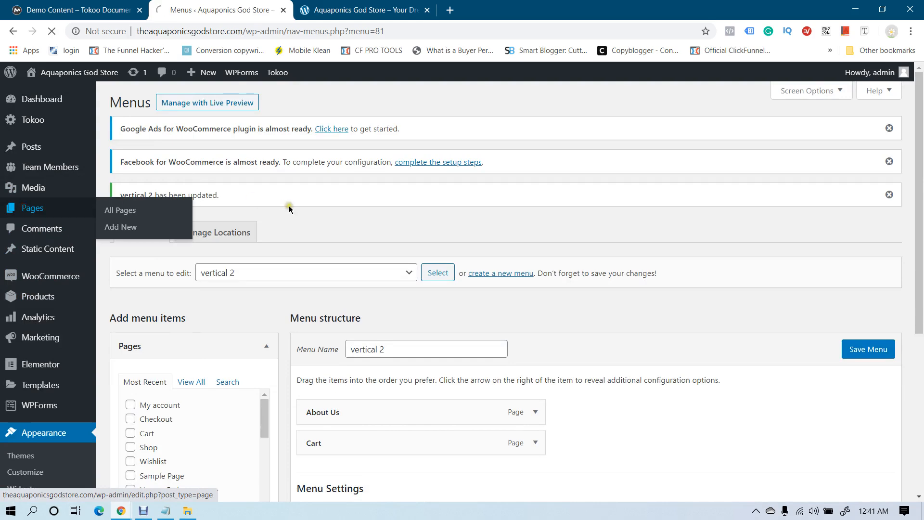
{"action": "scroll", "coordinate": [263, 236], "scroll_direction": "down", "scroll_amount": 3}
{"action": "scroll", "coordinate": [261, 235], "scroll_direction": "down", "scroll_amount": 5}
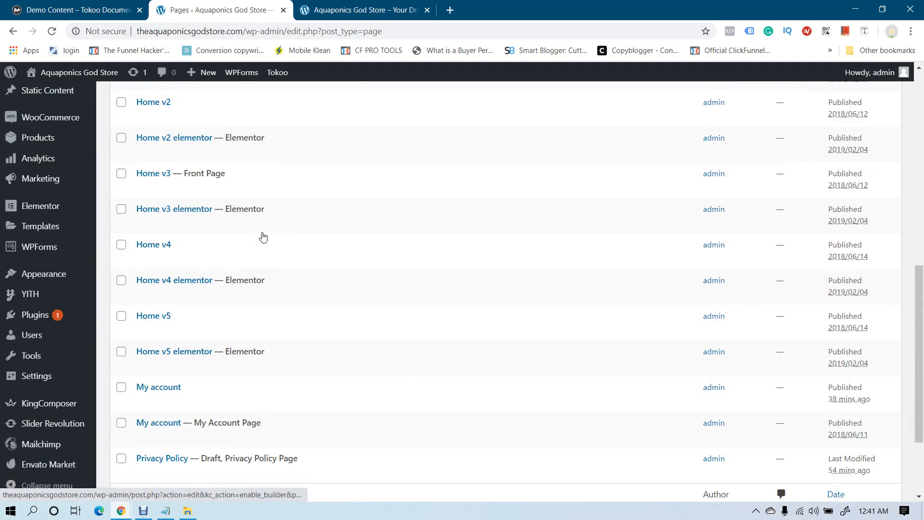
{"action": "left_click", "coordinate": [153, 174]}
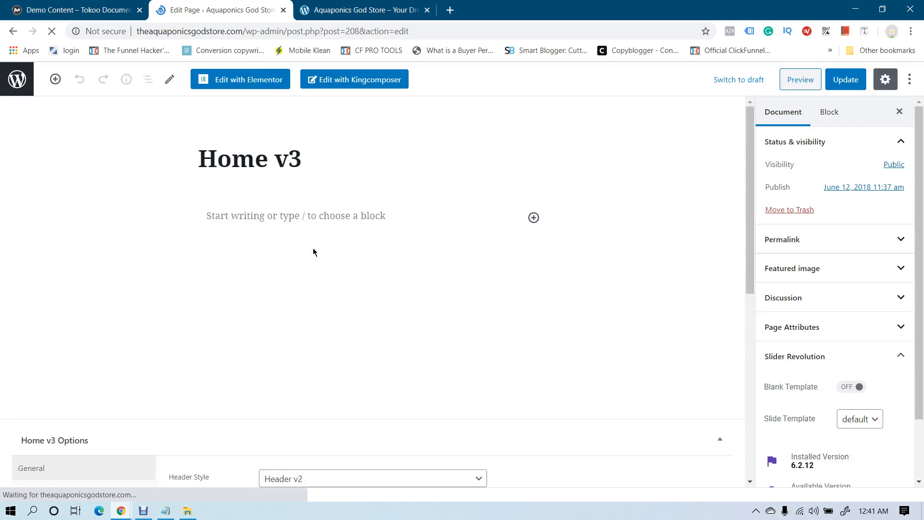
{"action": "scroll", "coordinate": [313, 250], "scroll_direction": "down", "scroll_amount": 6}
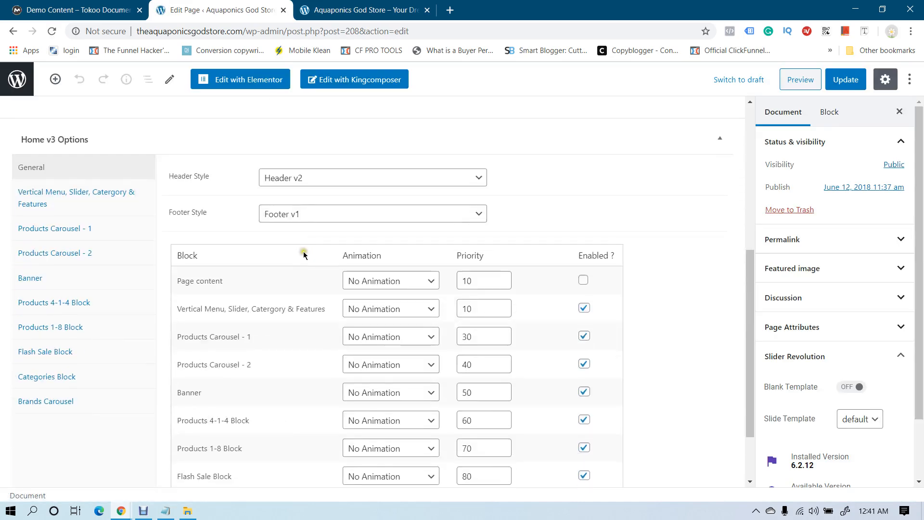
{"action": "left_click", "coordinate": [57, 200]}
{"action": "scroll", "coordinate": [289, 308], "scroll_direction": "down", "scroll_amount": 1}
Set the Home v3 vertical menu to vertical 2 and update the page
{"action": "left_click", "coordinate": [299, 291]}
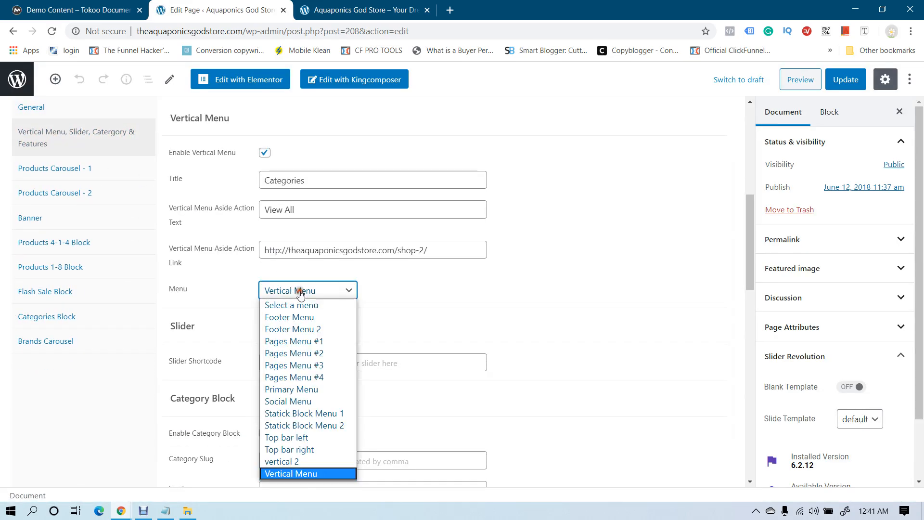
{"action": "left_click", "coordinate": [279, 464]}
{"action": "left_click", "coordinate": [845, 79]}
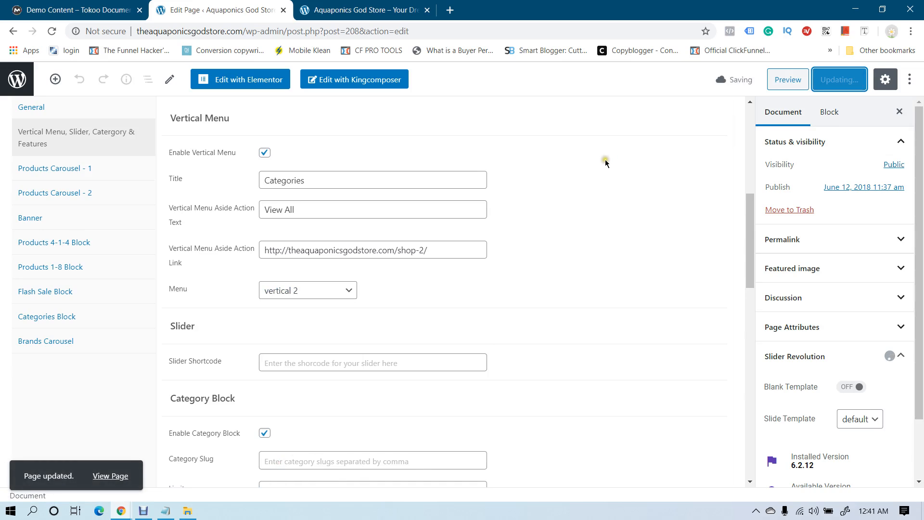
Reload the store's home page and check the items in its Categories menu
{"action": "left_click", "coordinate": [360, 10]}
{"action": "mouse_move", "coordinate": [424, 130]}
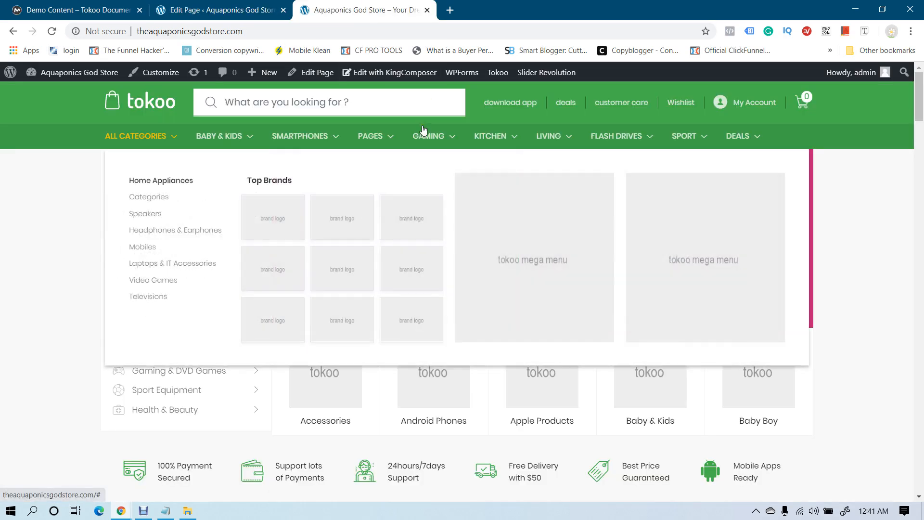
{"action": "key", "text": "ctrl+l"}
{"action": "key", "text": "Return"}
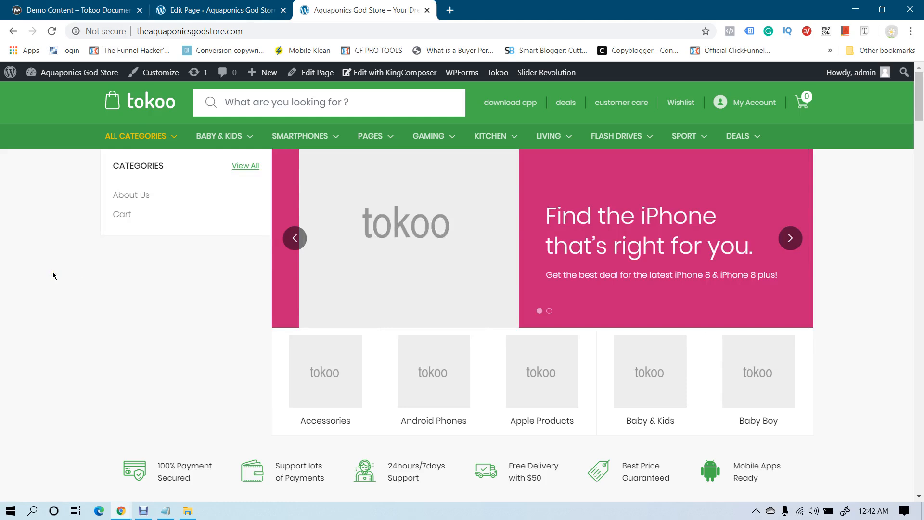
{"action": "left_click", "coordinate": [106, 11]}
{"action": "left_click", "coordinate": [351, 12]}
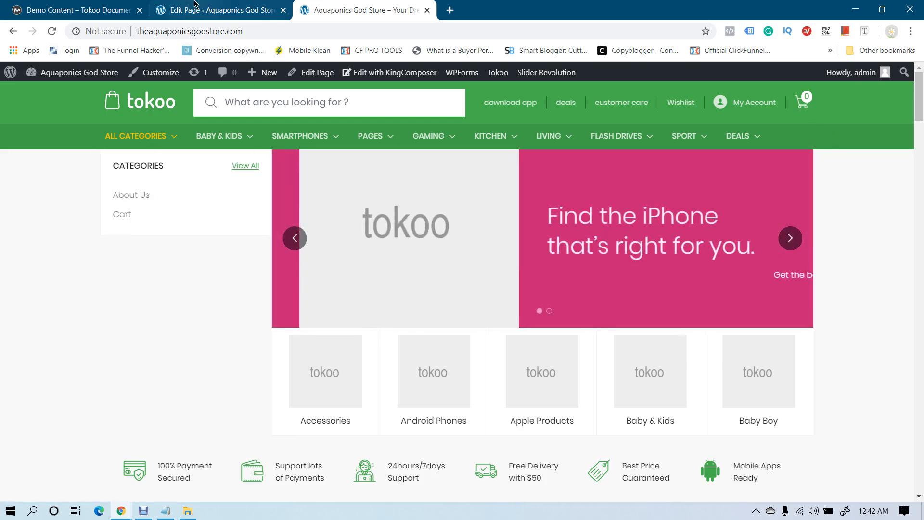
Set the Home v3 vertical menu back to Vertical Menu, update the page and check the reloaded store home page
{"action": "left_click", "coordinate": [195, 14]}
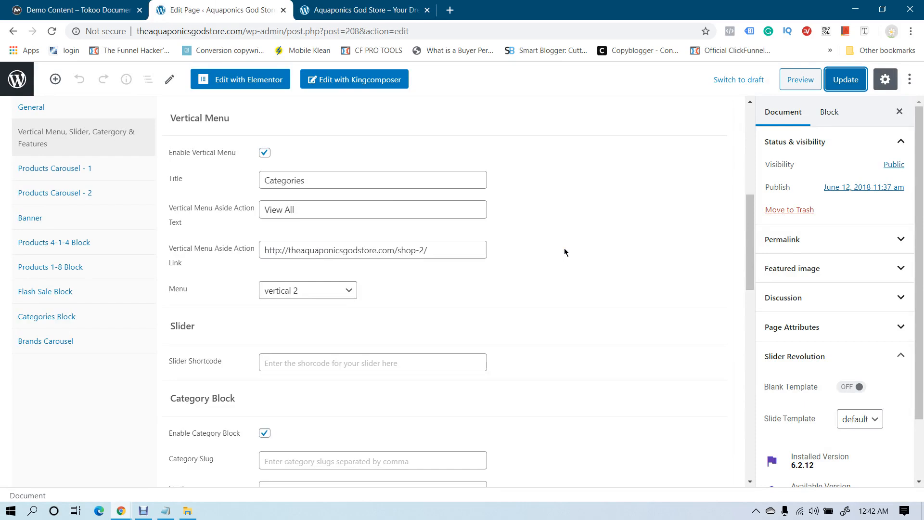
{"action": "left_click", "coordinate": [354, 292]}
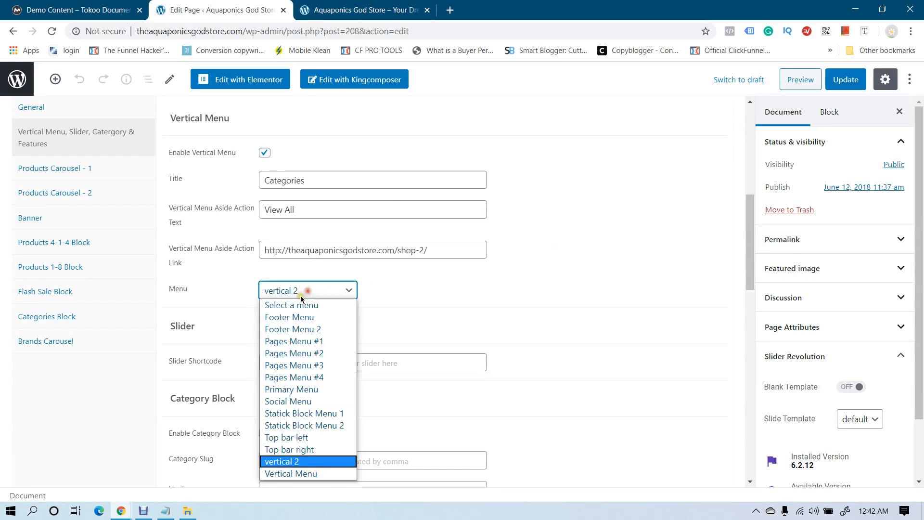
{"action": "left_click", "coordinate": [288, 473]}
{"action": "left_click", "coordinate": [842, 80]}
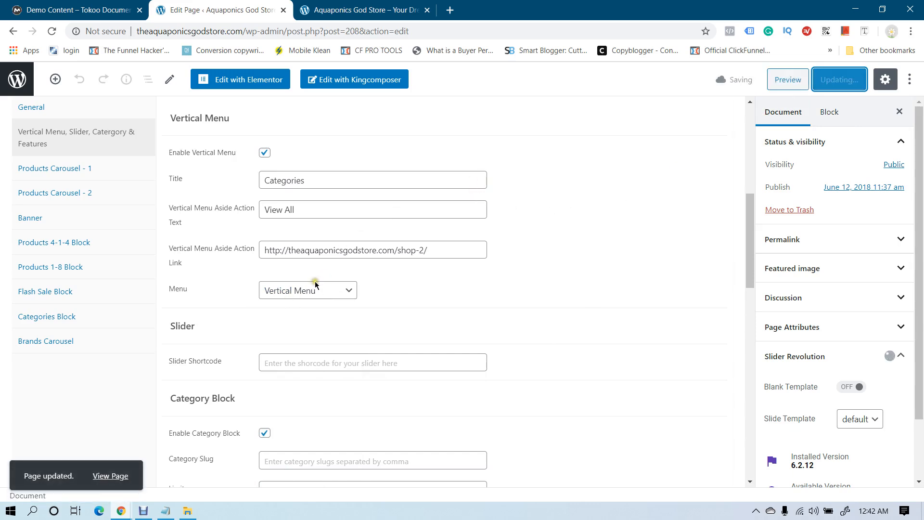
{"action": "key", "text": "ctrl+Tab"}
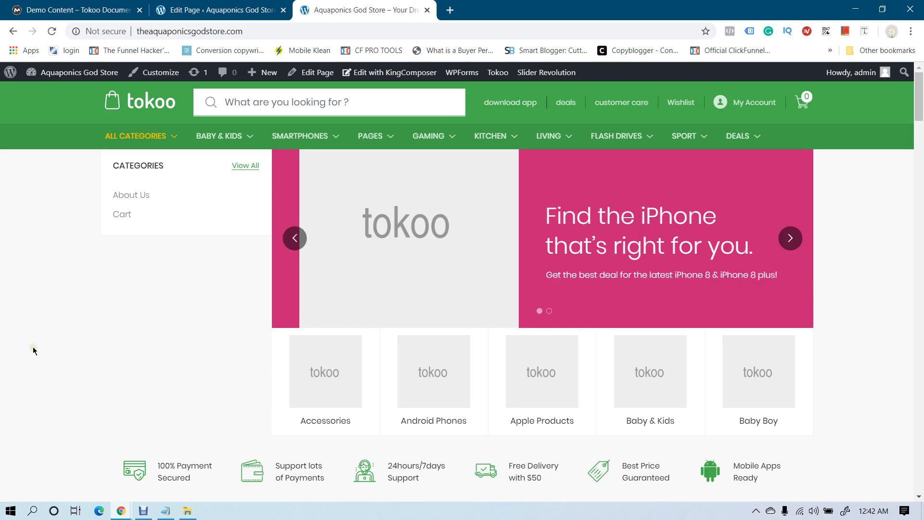
{"action": "key", "text": "F5"}
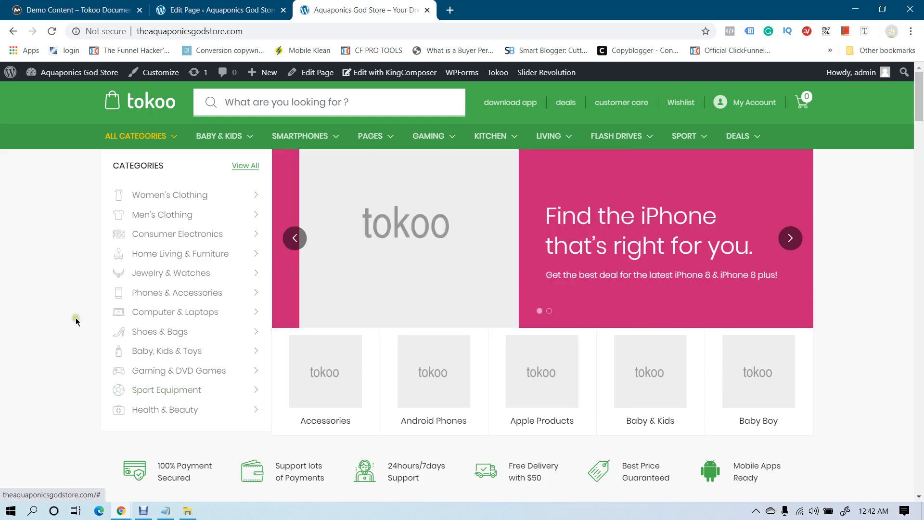
Examine the Slider Shortcode setting of Home v3 and compare it with the slider on the store's home page
{"action": "left_click", "coordinate": [219, 10]}
{"action": "scroll", "coordinate": [610, 255], "scroll_direction": "down", "scroll_amount": 3}
{"action": "left_click", "coordinate": [355, 233]}
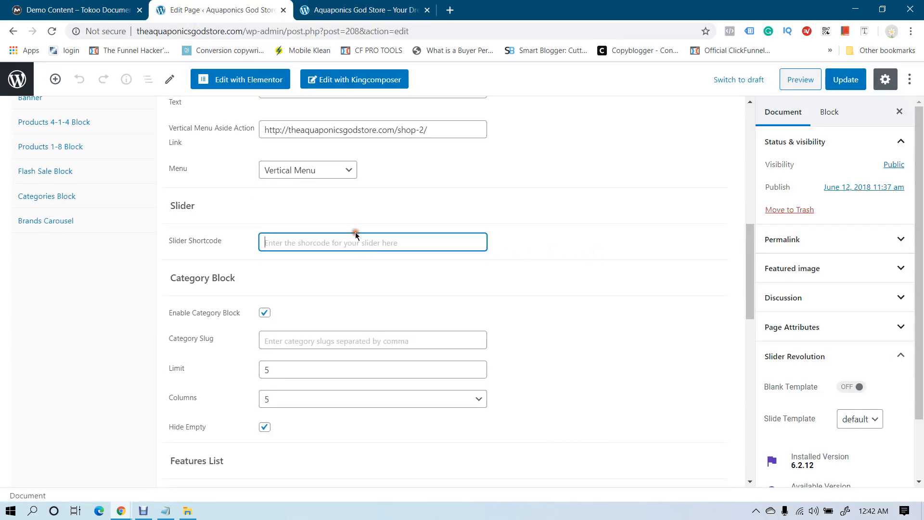
{"action": "left_click", "coordinate": [371, 10]}
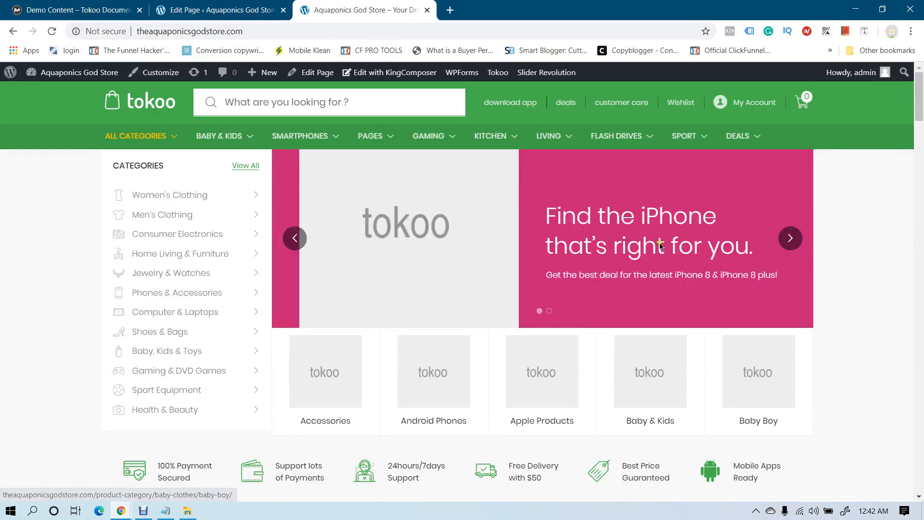
Compare the Category Block settings of Home v3 with the row of category tiles below the home page slider
{"action": "left_click", "coordinate": [219, 9]}
{"action": "scroll", "coordinate": [542, 309], "scroll_direction": "down", "scroll_amount": 2}
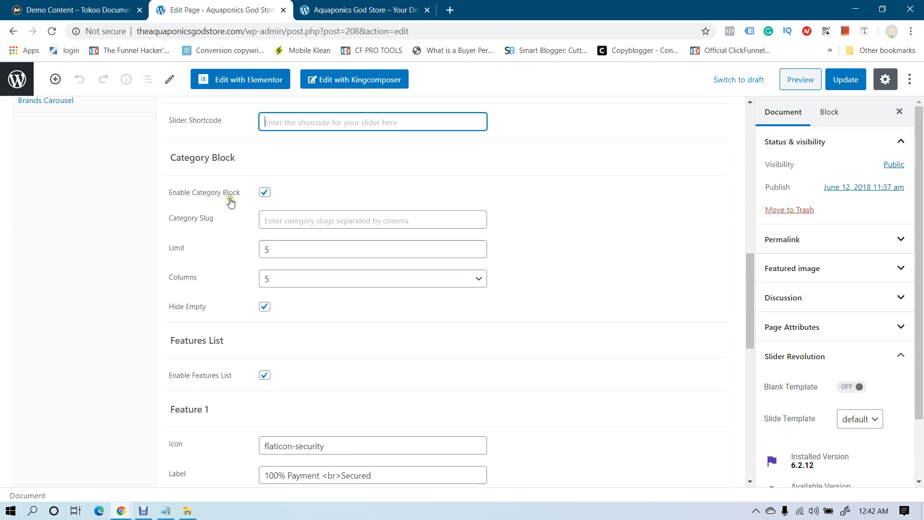
{"action": "left_click", "coordinate": [357, 6]}
{"action": "scroll", "coordinate": [573, 358], "scroll_direction": "down", "scroll_amount": 5}
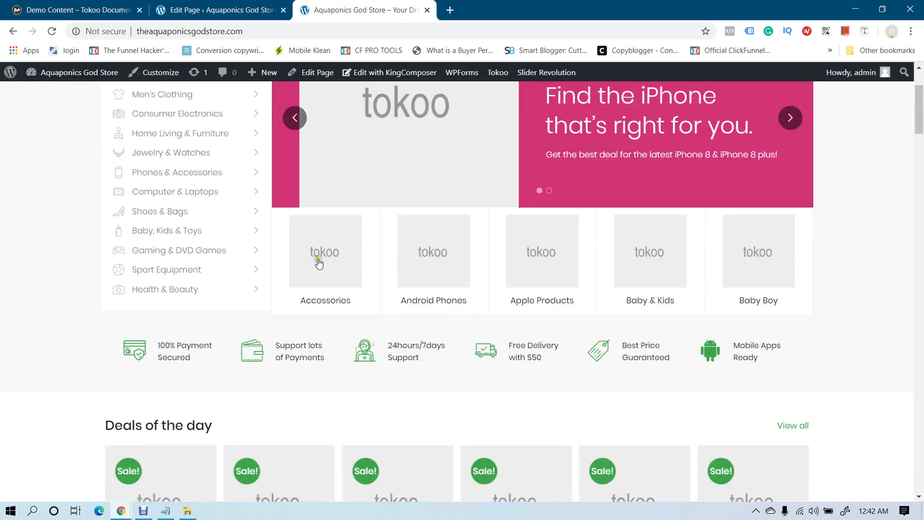
{"action": "left_click", "coordinate": [257, 4]}
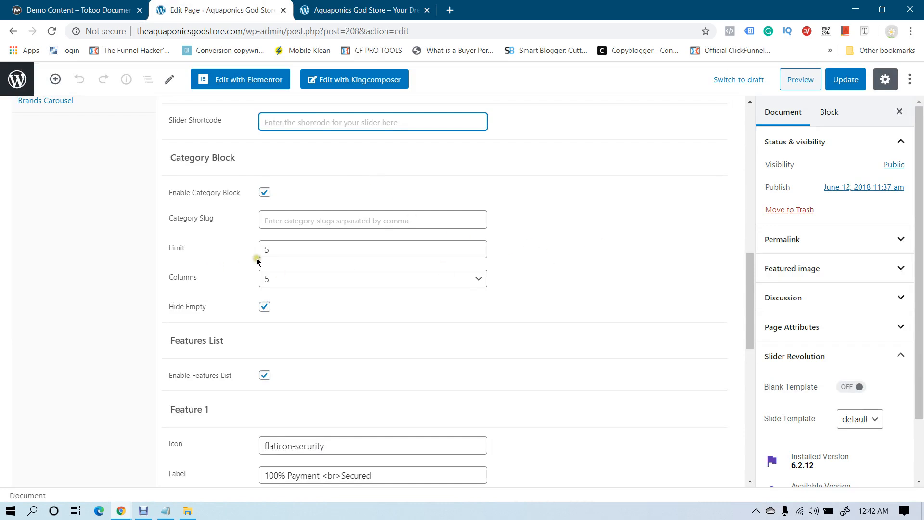
{"action": "left_click", "coordinate": [337, 9]}
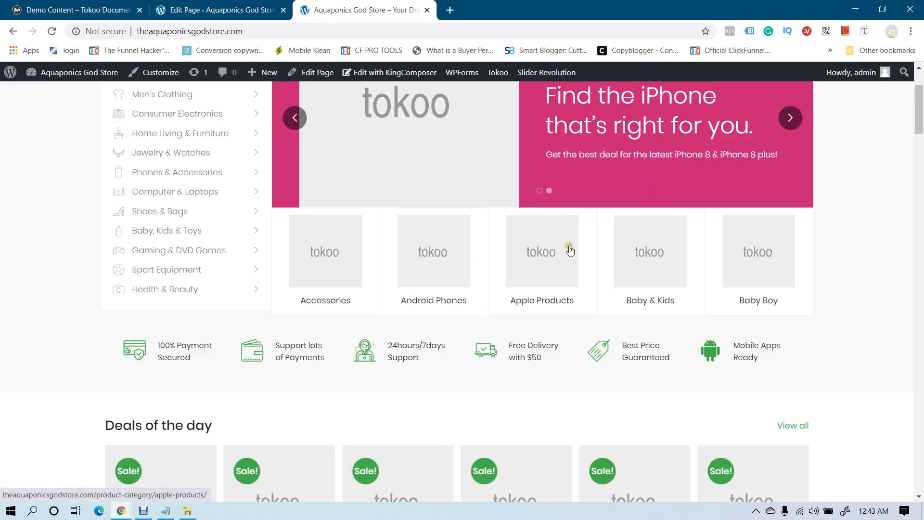
Disable the Category Block of Home v3, update the page and check the change on the reloaded store home page
{"action": "left_click", "coordinate": [269, 9]}
{"action": "left_click", "coordinate": [265, 192]}
{"action": "left_click", "coordinate": [845, 79]}
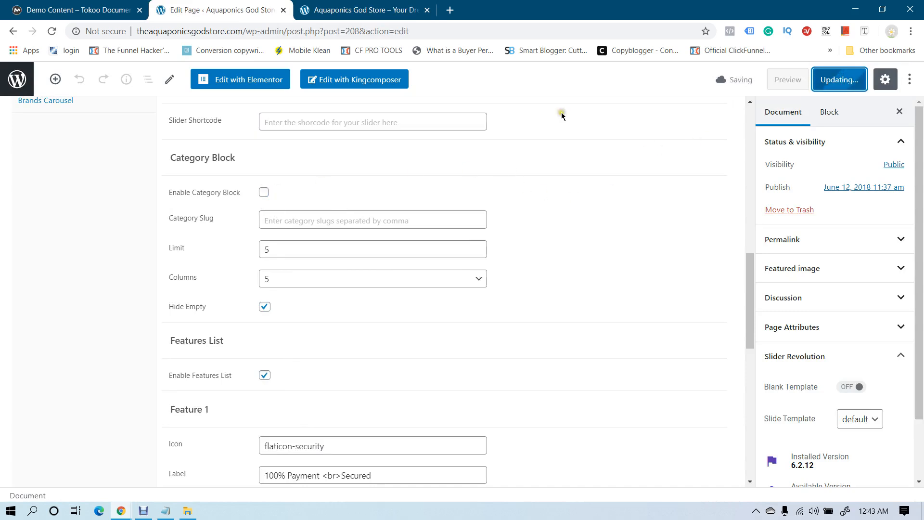
{"action": "left_click", "coordinate": [370, 9]}
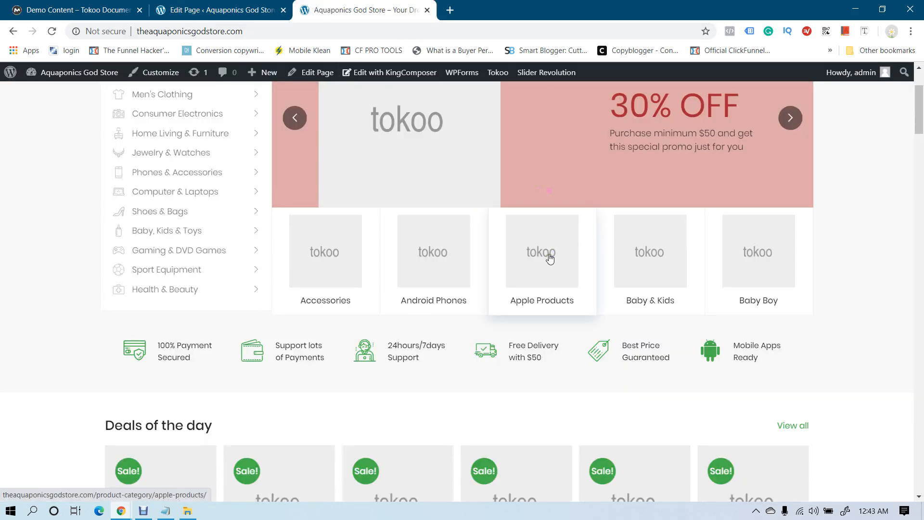
{"action": "key", "text": "F5"}
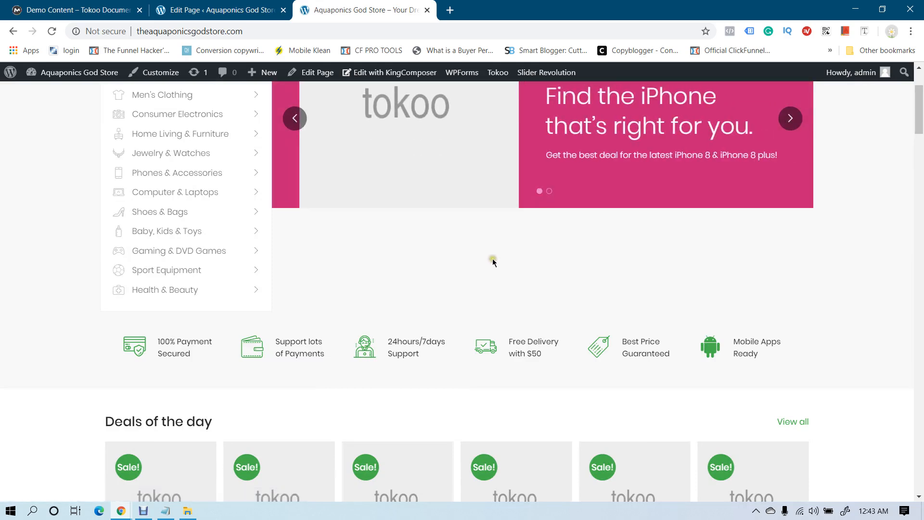
Re-enable the Category Block of Home v3, update the page and check the reloaded store home page
{"action": "scroll", "coordinate": [516, 280], "scroll_direction": "up", "scroll_amount": 1}
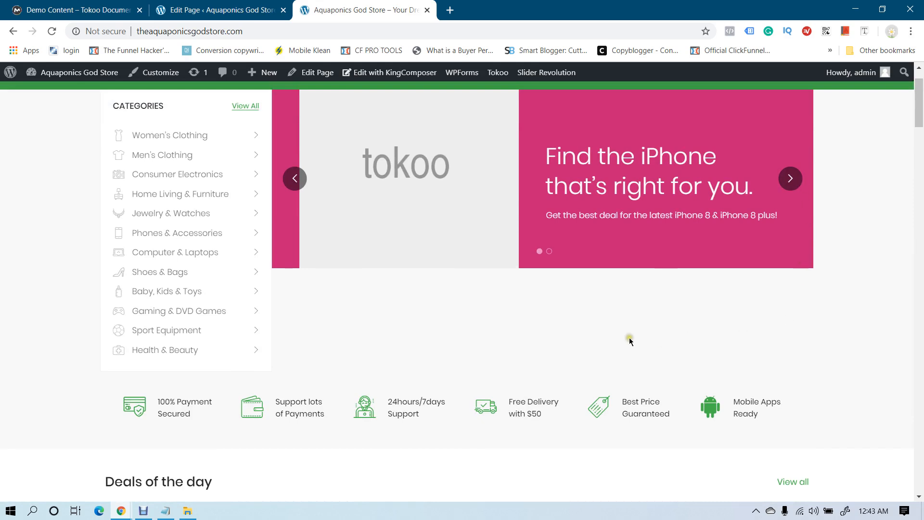
{"action": "left_click", "coordinate": [286, 3]}
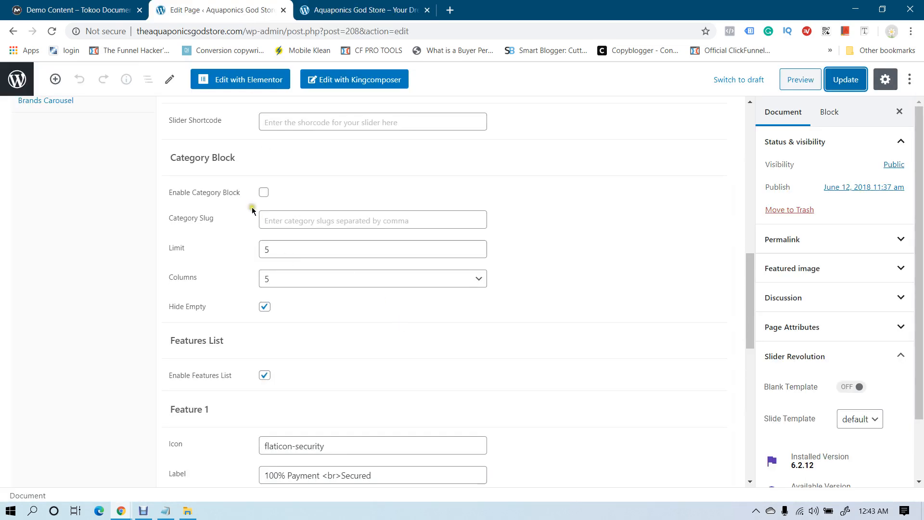
{"action": "left_click", "coordinate": [266, 193]}
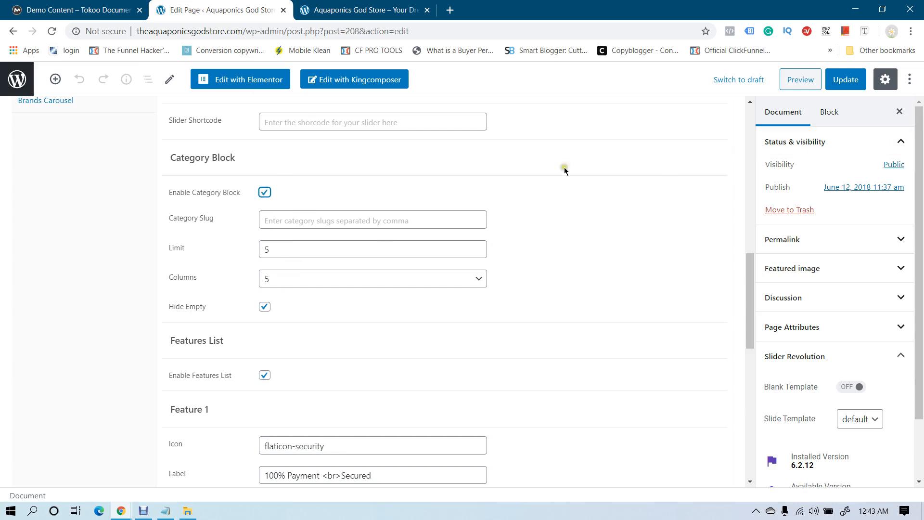
{"action": "left_click", "coordinate": [854, 83]}
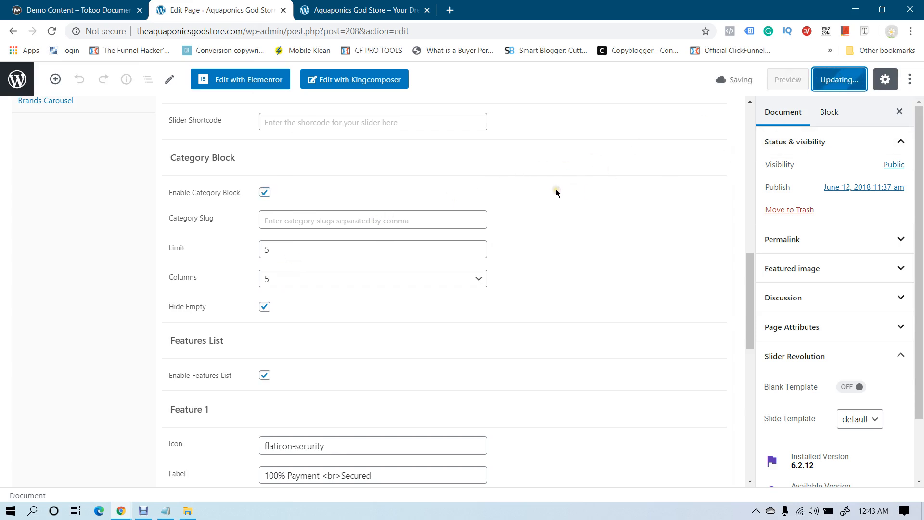
{"action": "left_click", "coordinate": [359, 9]}
{"action": "key", "text": "F5"}
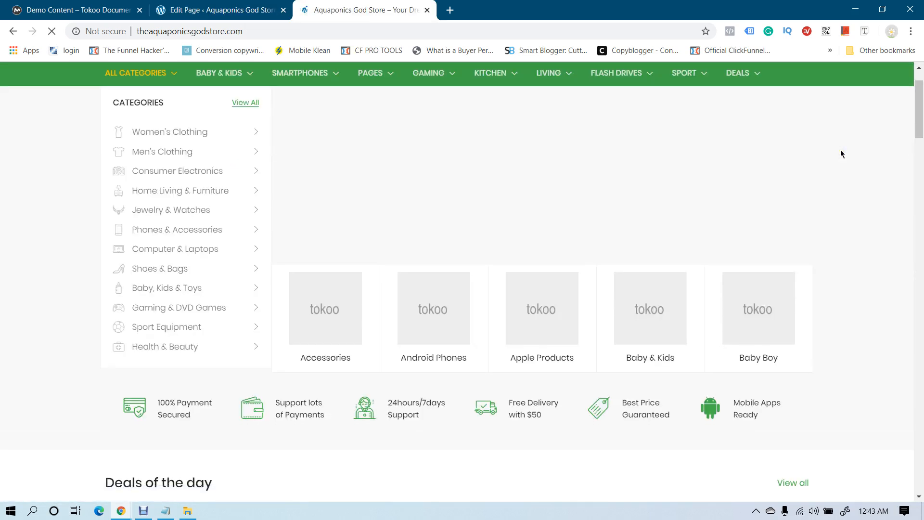
{"action": "scroll", "coordinate": [414, 275], "scroll_direction": "down", "scroll_amount": 2}
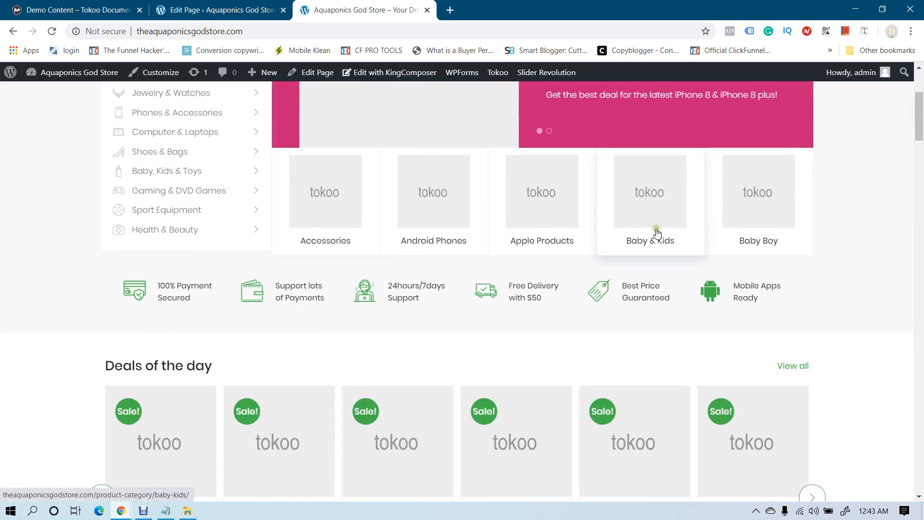
Compare the Category Slug setting of the Category Block with the category tiles on the store's home page
{"action": "key", "text": "ctrl+shift+Tab"}
{"action": "left_click", "coordinate": [312, 223]}
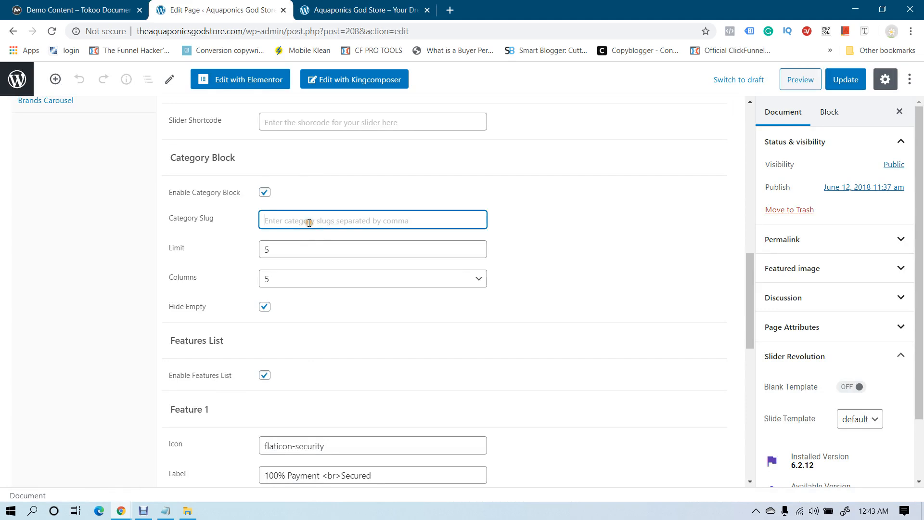
{"action": "left_click", "coordinate": [370, 5]}
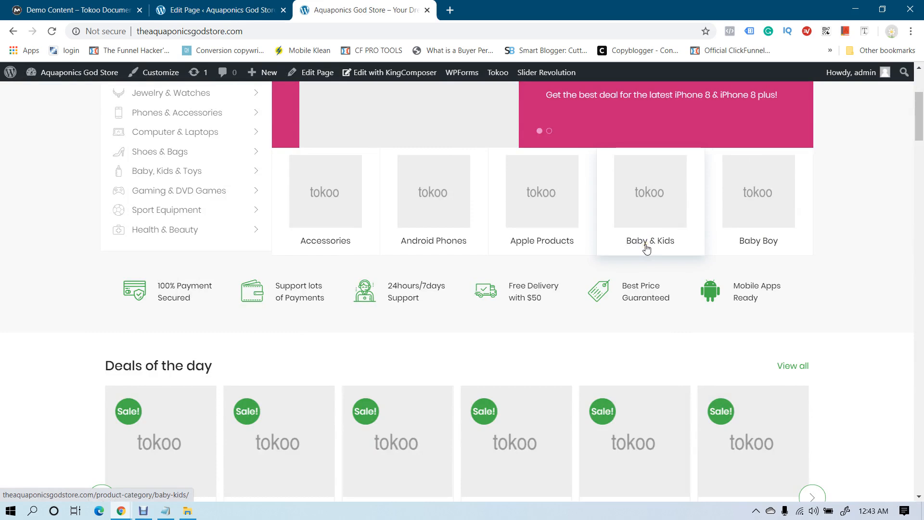
{"action": "left_click", "coordinate": [222, 10]}
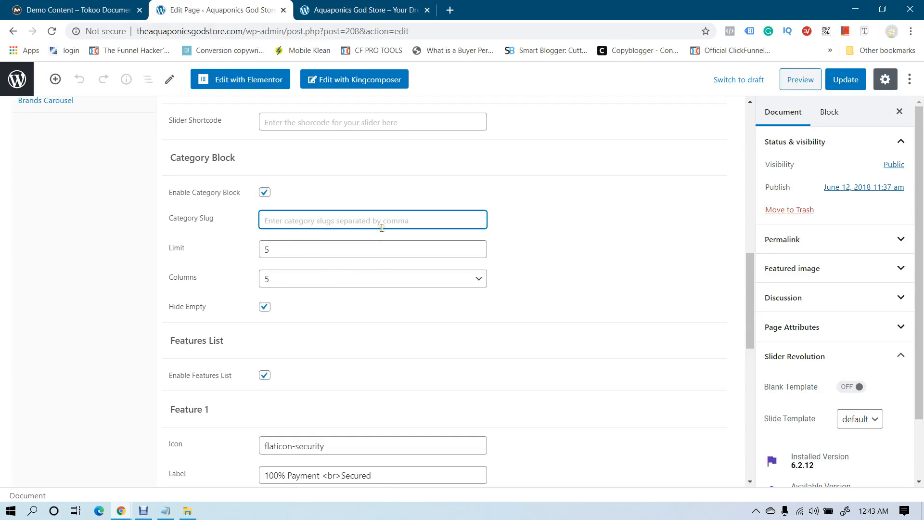
{"action": "left_click", "coordinate": [332, 10]}
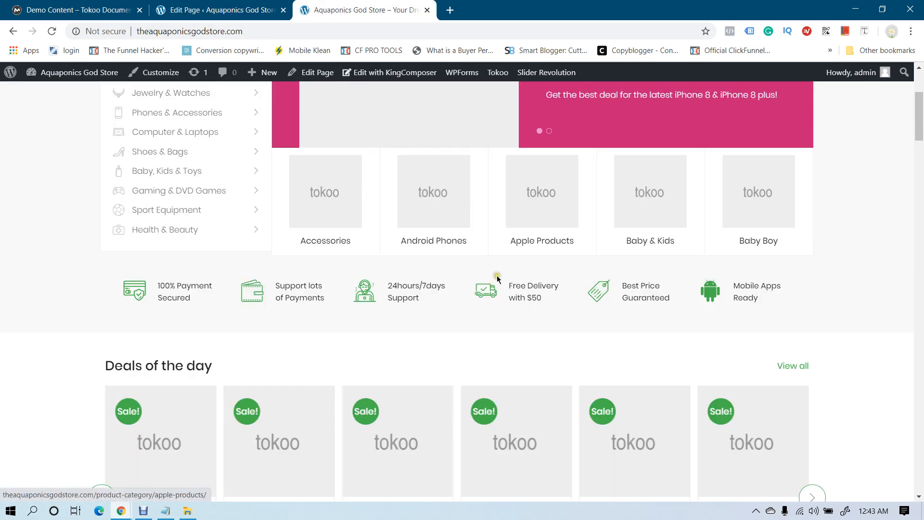
Open the Accessories category, examine the slug in its page address and return to the home page's category tiles
{"action": "left_click", "coordinate": [339, 240]}
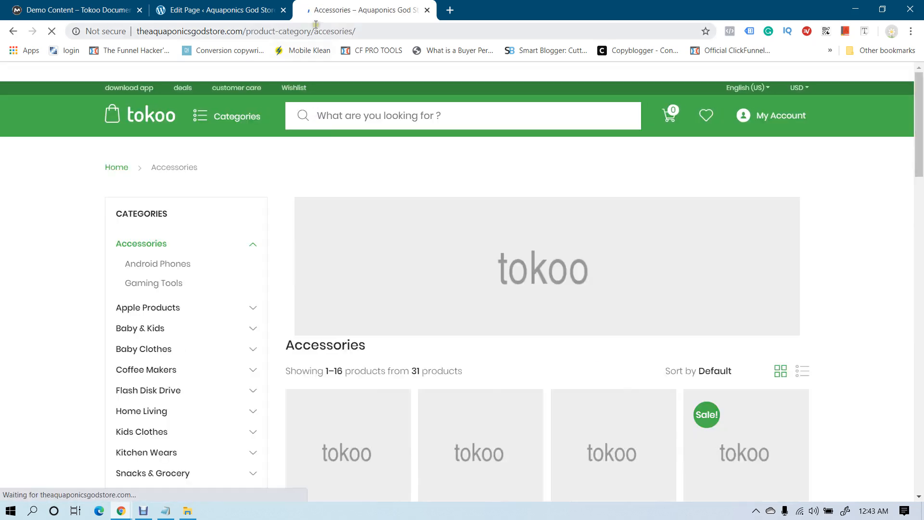
{"action": "left_click_drag", "start_coordinate": [316, 31], "coordinate": [352, 31]}
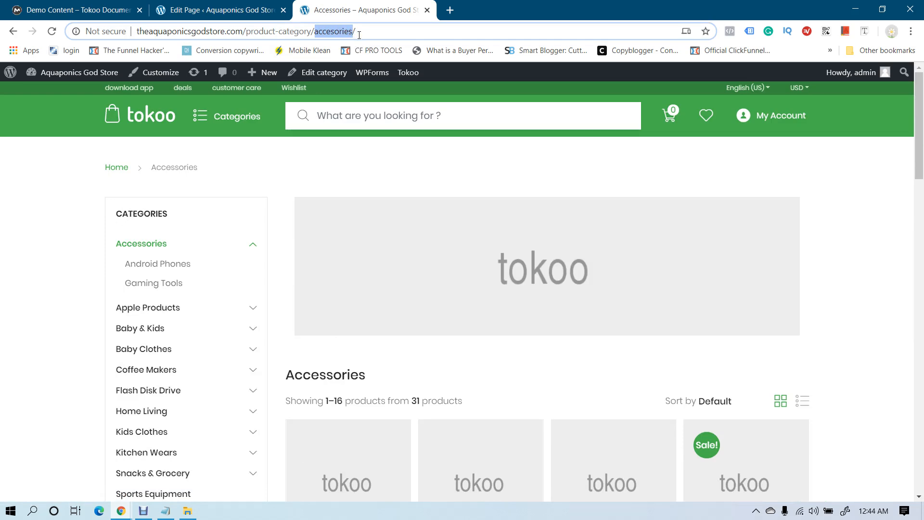
{"action": "left_click", "coordinate": [13, 31]}
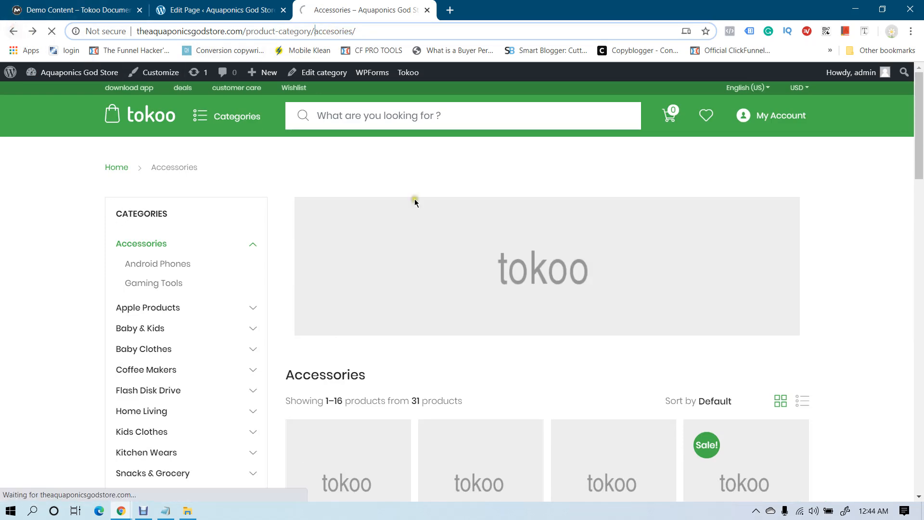
{"action": "left_click", "coordinate": [484, 245]}
{"action": "scroll", "coordinate": [446, 281], "scroll_direction": "down", "scroll_amount": 3}
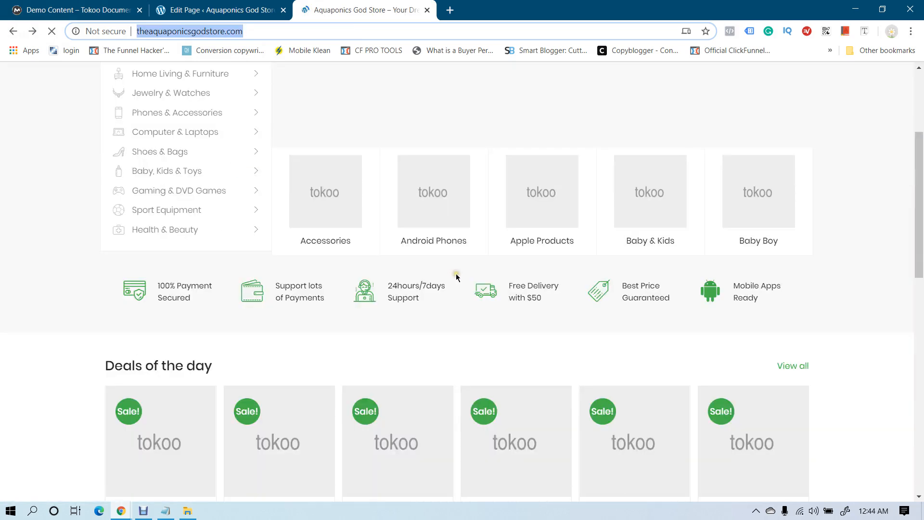
Open the Android Phones category in a new tab and copy the android-phones slug from its address
{"action": "right_click", "coordinate": [440, 245]}
{"action": "left_click", "coordinate": [477, 250]}
{"action": "left_click", "coordinate": [474, 9]}
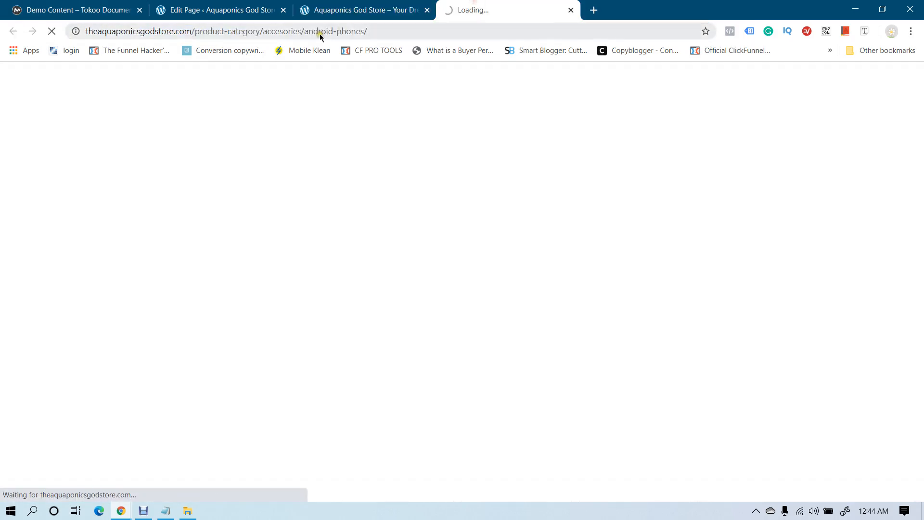
{"action": "left_click_drag", "start_coordinate": [356, 31], "coordinate": [415, 30]}
{"action": "key", "text": "ctrl+c"}
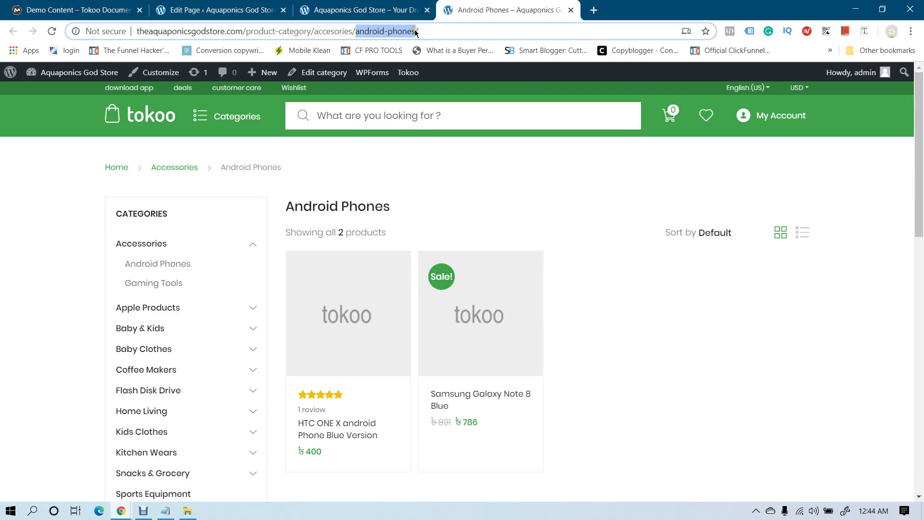
Set the Category Block's Category Slug to android-phones, update the page and check the reloaded store home page
{"action": "left_click", "coordinate": [269, 9]}
{"action": "key", "text": "ctrl+v"}
{"action": "left_click", "coordinate": [845, 79]}
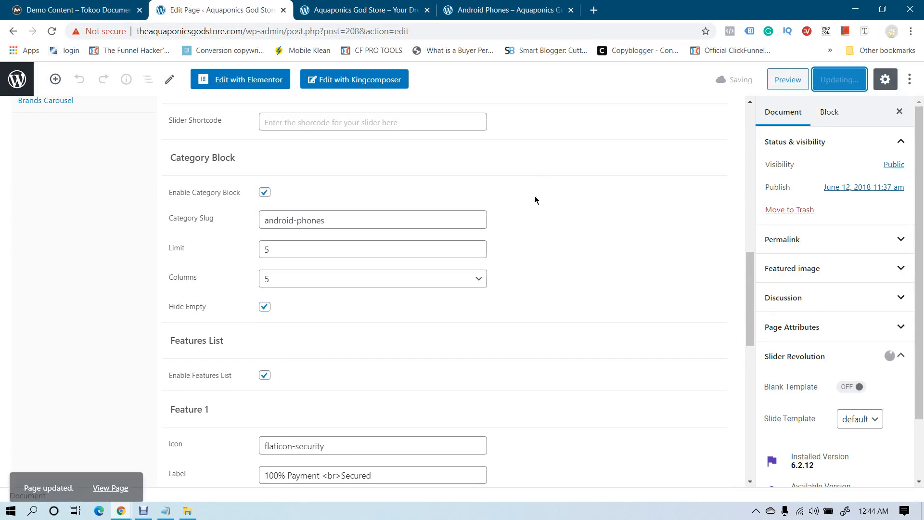
{"action": "left_click", "coordinate": [365, 10]}
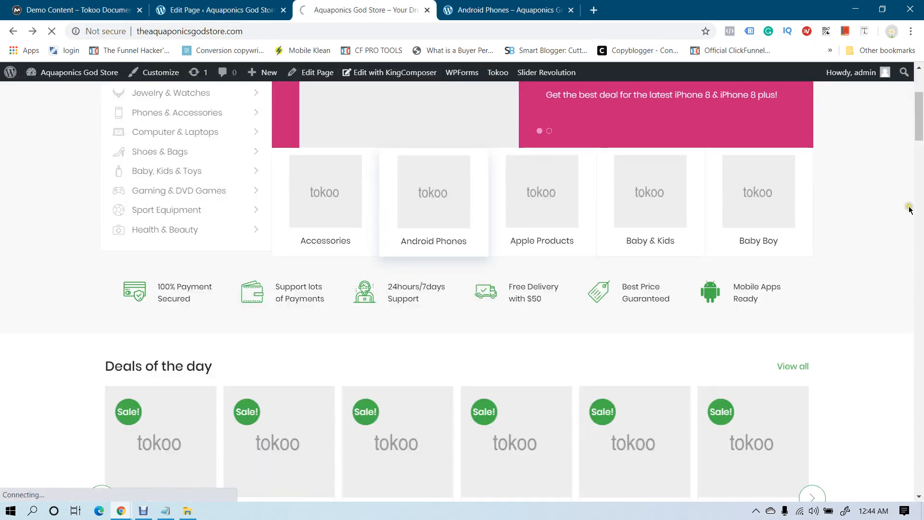
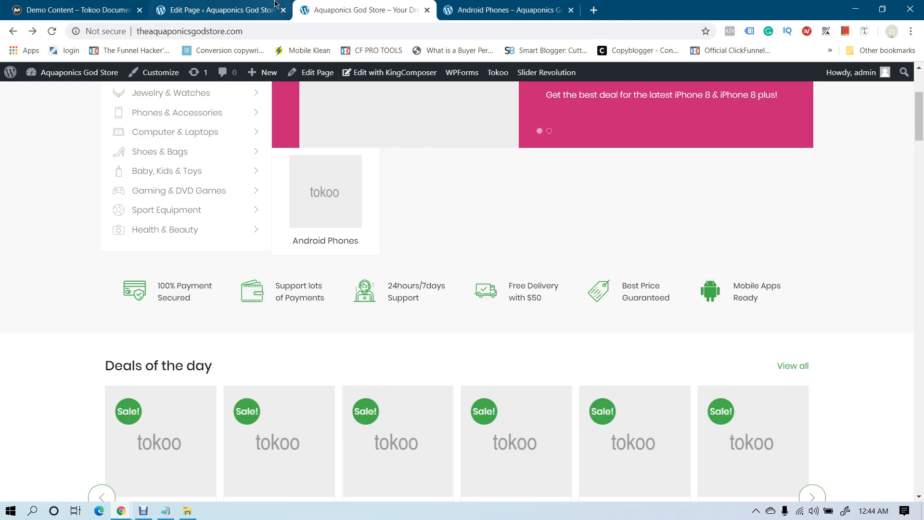
Clear the Category Slug of the Category Block, update the page and check the reloaded store home page
{"action": "left_click", "coordinate": [231, 9]}
{"action": "triple_click", "coordinate": [343, 217]}
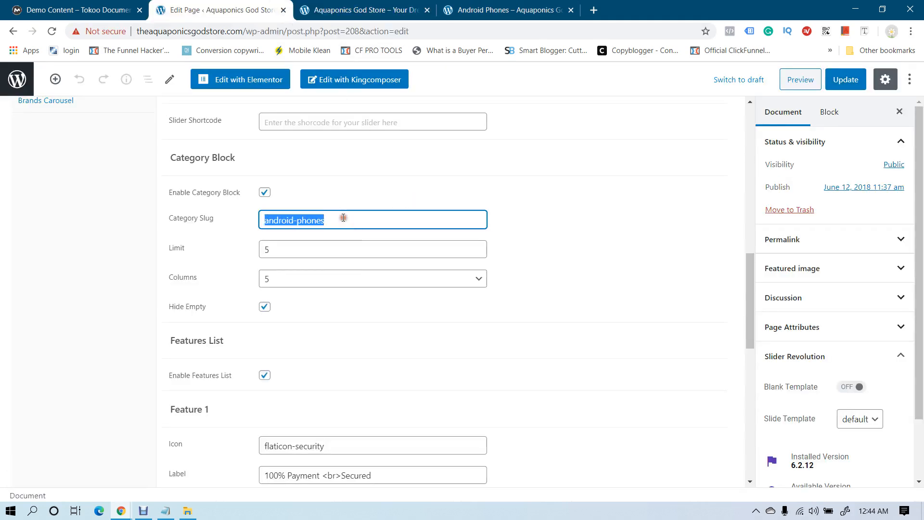
{"action": "key", "text": "BackSpace"}
{"action": "left_click", "coordinate": [845, 80]}
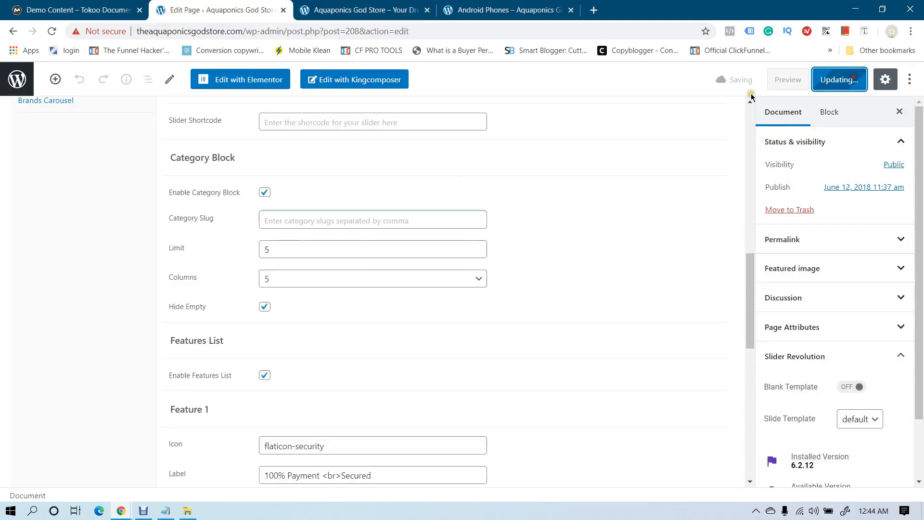
{"action": "left_click", "coordinate": [354, 4]}
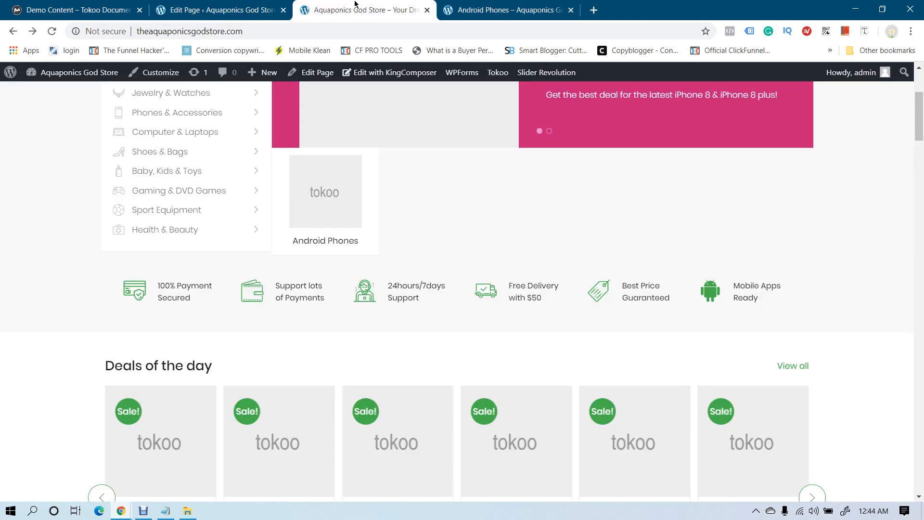
{"action": "key", "text": "F5"}
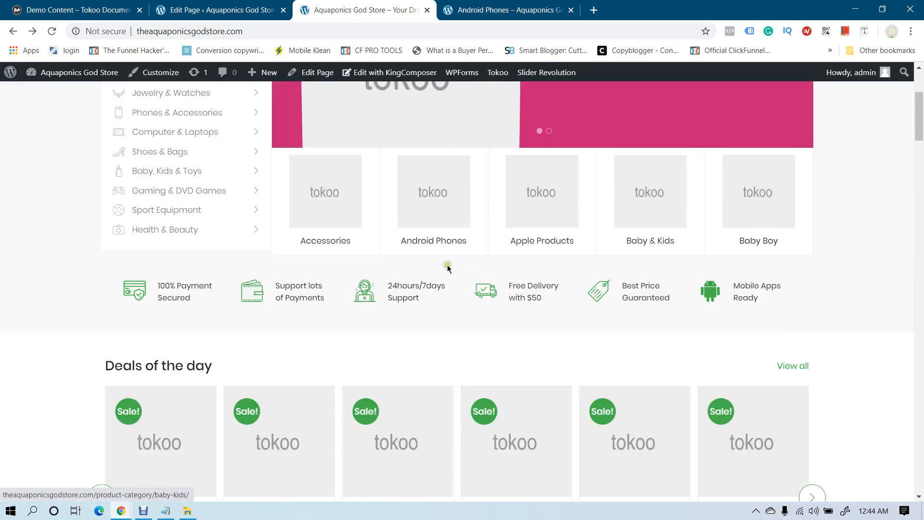
Examine the Limit setting and the available Columns options of the Category Block
{"action": "left_click", "coordinate": [182, 10]}
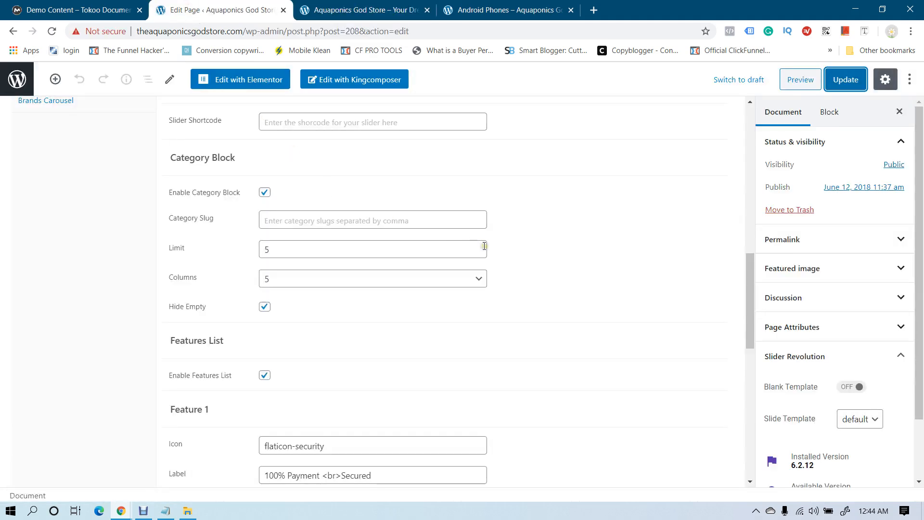
{"action": "scroll", "coordinate": [500, 266], "scroll_direction": "down", "scroll_amount": 1}
{"action": "left_click", "coordinate": [313, 219]}
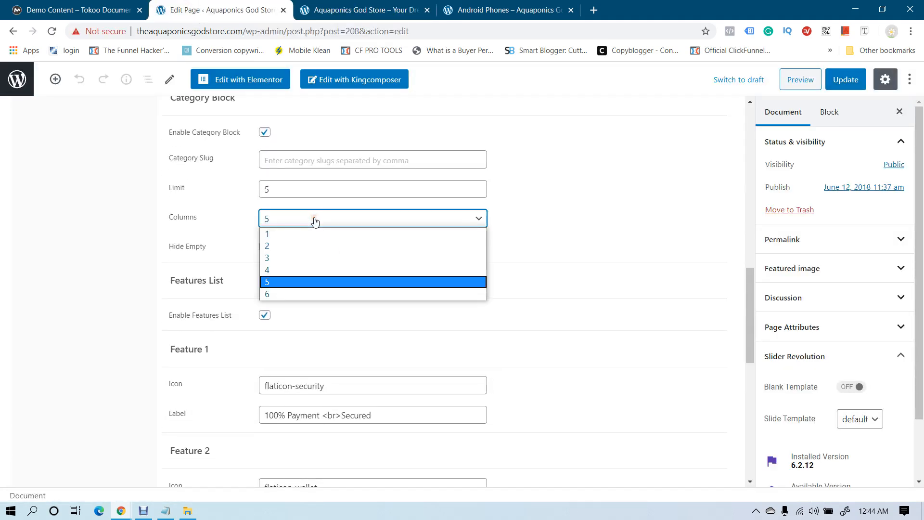
{"action": "left_click", "coordinate": [315, 219]}
{"action": "left_click", "coordinate": [284, 189]}
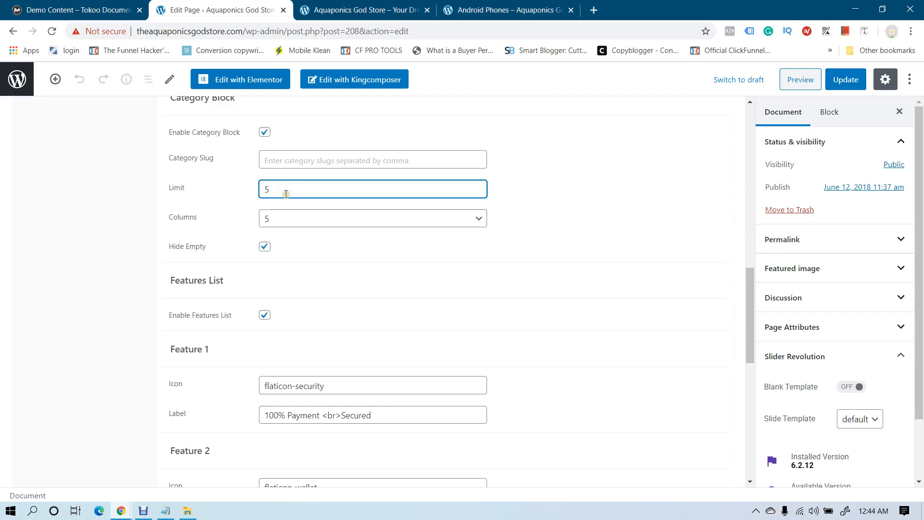
{"action": "left_click", "coordinate": [307, 221]}
{"action": "left_click", "coordinate": [306, 221]}
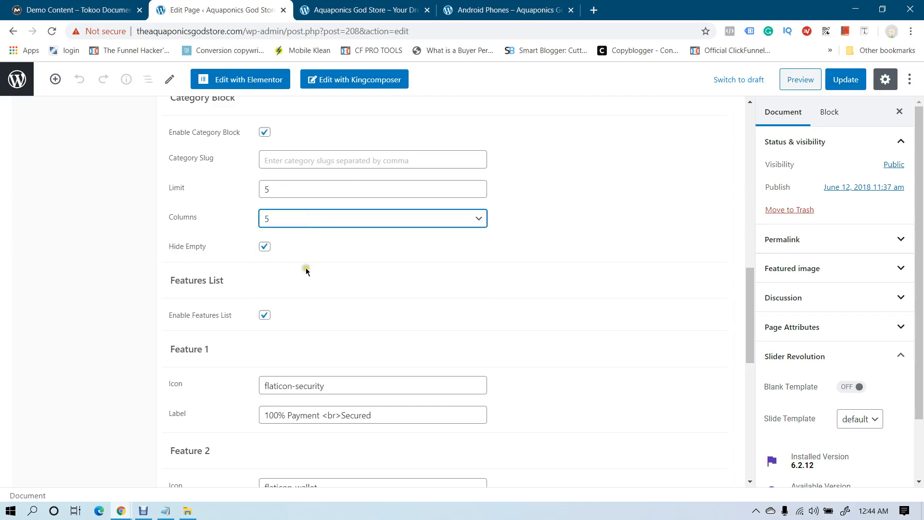
Compare the Category Block's Columns and Hide Empty settings with the row of category tiles on the store's home page
{"action": "left_click", "coordinate": [408, 3]}
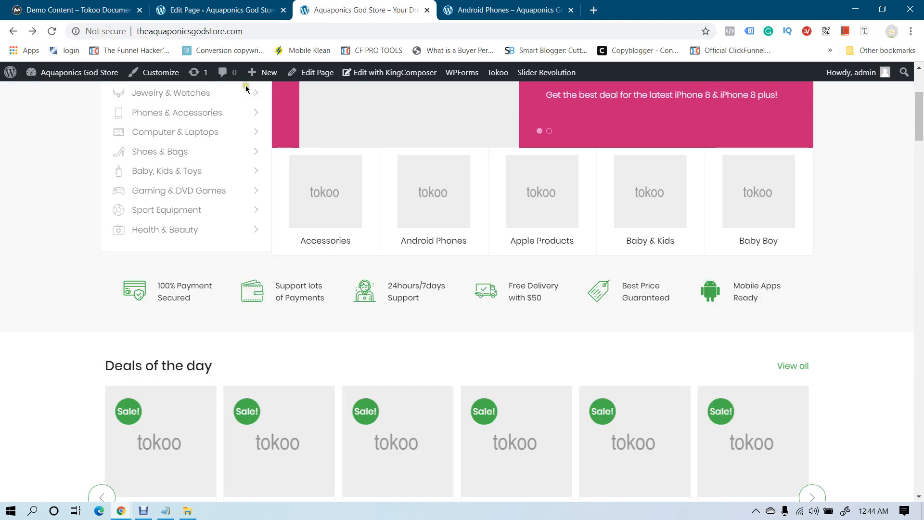
{"action": "left_click", "coordinate": [208, 2]}
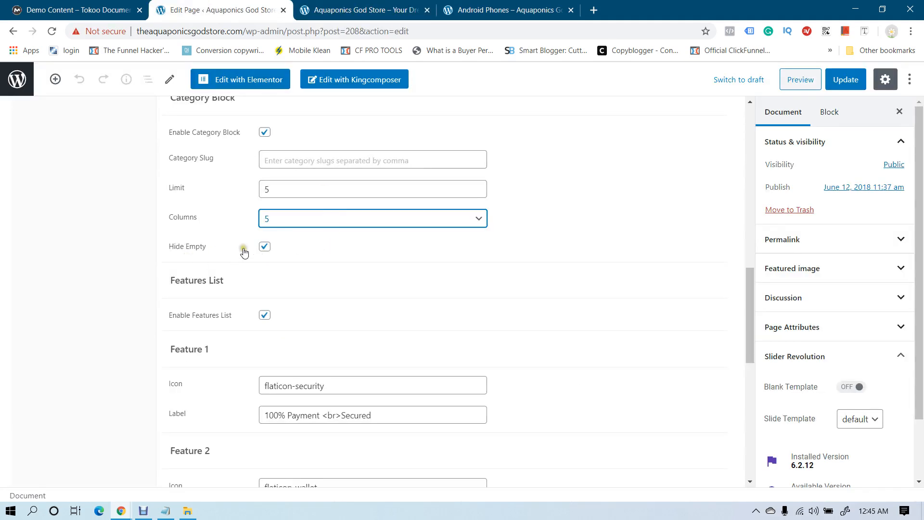
{"action": "left_click", "coordinate": [380, 11]}
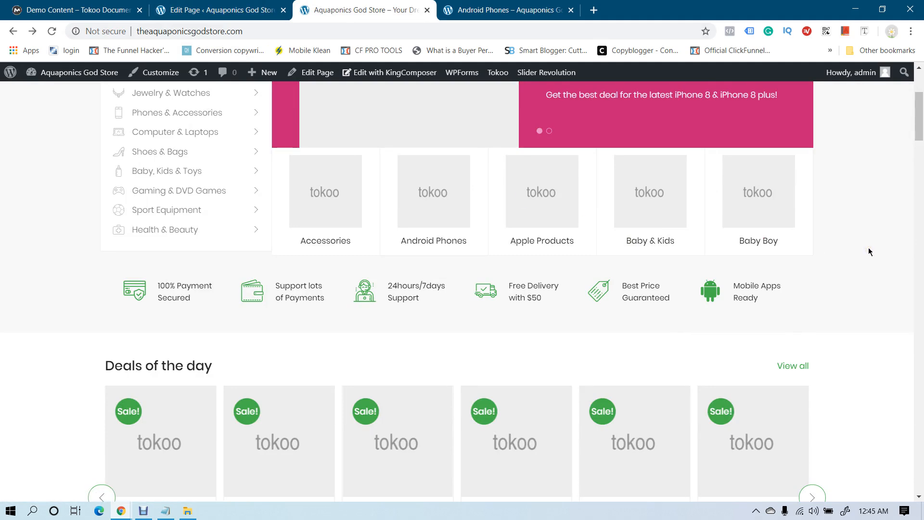
{"action": "left_click", "coordinate": [169, 3]}
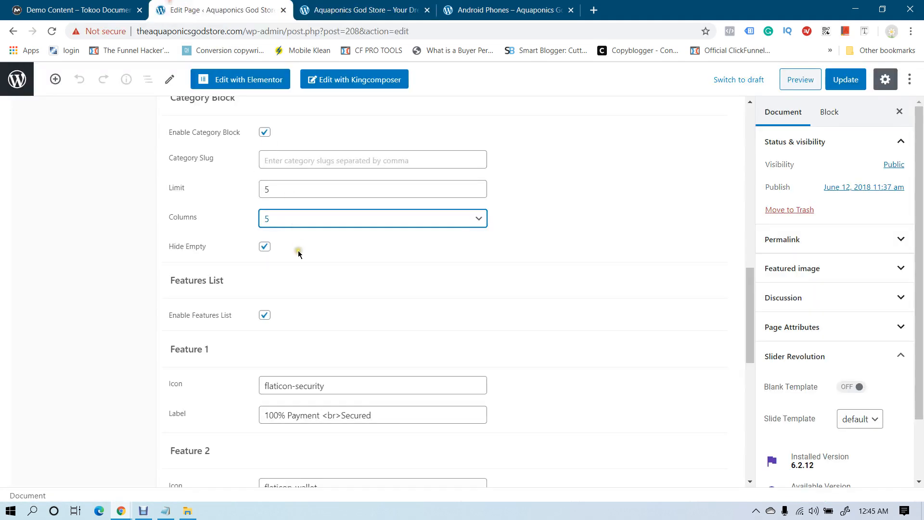
{"action": "left_click", "coordinate": [316, 4]}
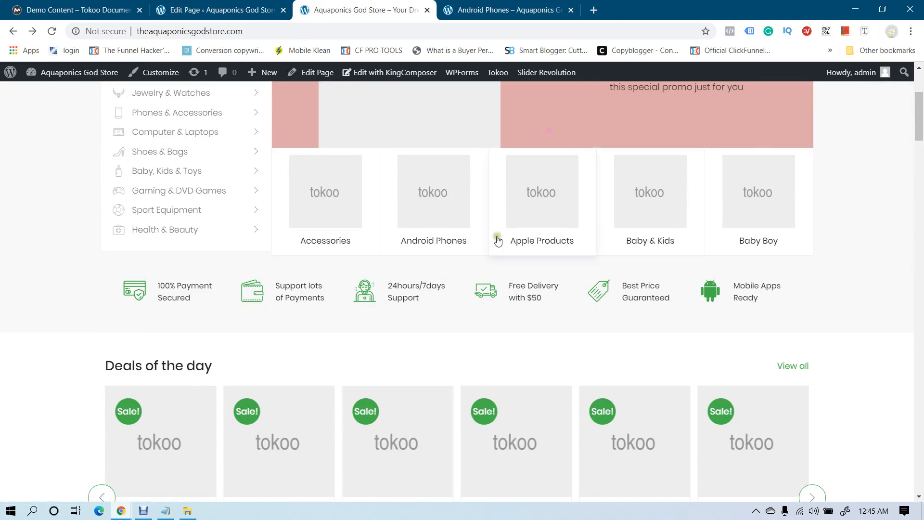
Try to open the Apple Products category from the home page, and close both open store tabs
{"action": "left_click", "coordinate": [537, 248]}
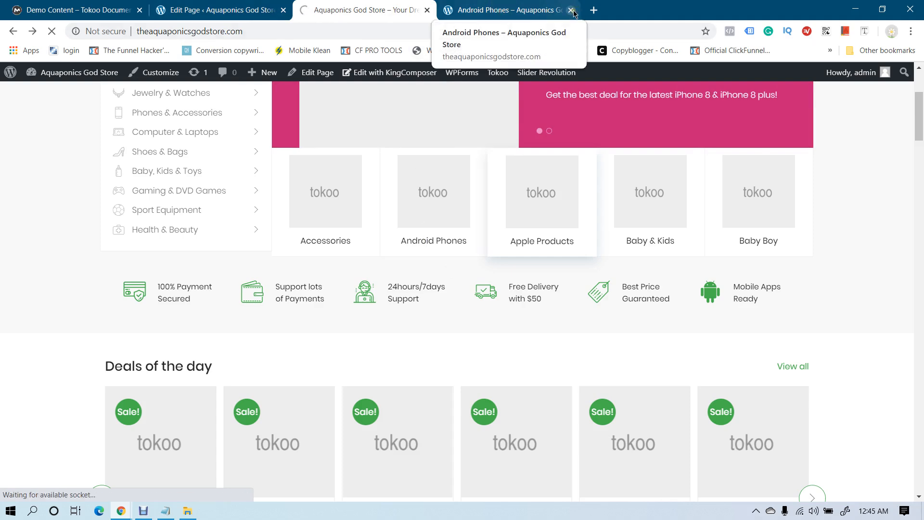
{"action": "left_click", "coordinate": [427, 10]}
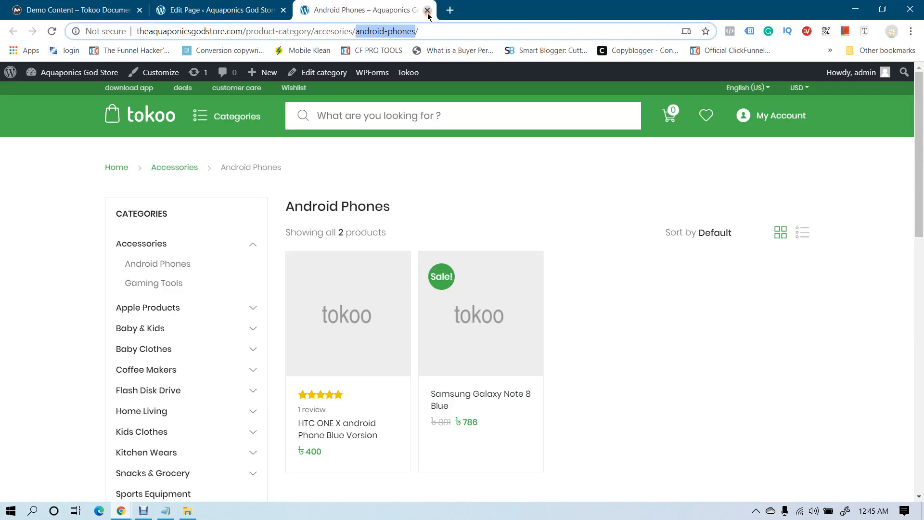
{"action": "left_click", "coordinate": [427, 10]}
{"action": "left_click", "coordinate": [307, 10]}
{"action": "type", "text": "the"}
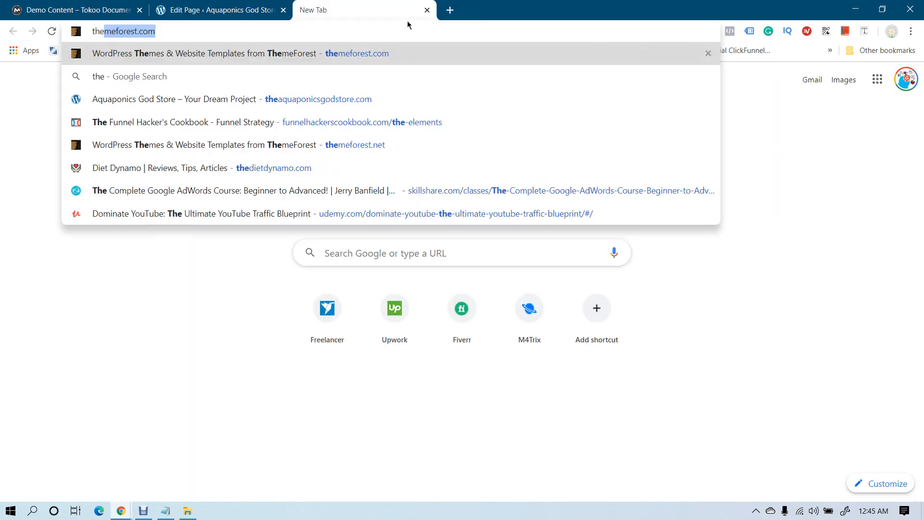
{"action": "key", "text": "Return"}
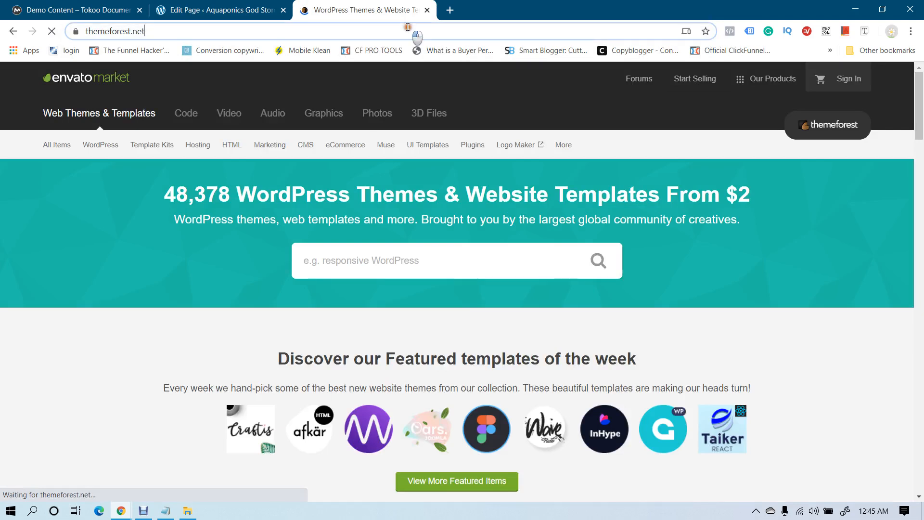
Load theaquaponicsgodstore.com in the new tab, close the old page editor tab and look over the home page
{"action": "left_click", "coordinate": [408, 29]}
{"action": "type", "text": "thea"}
{"action": "key", "text": "Return"}
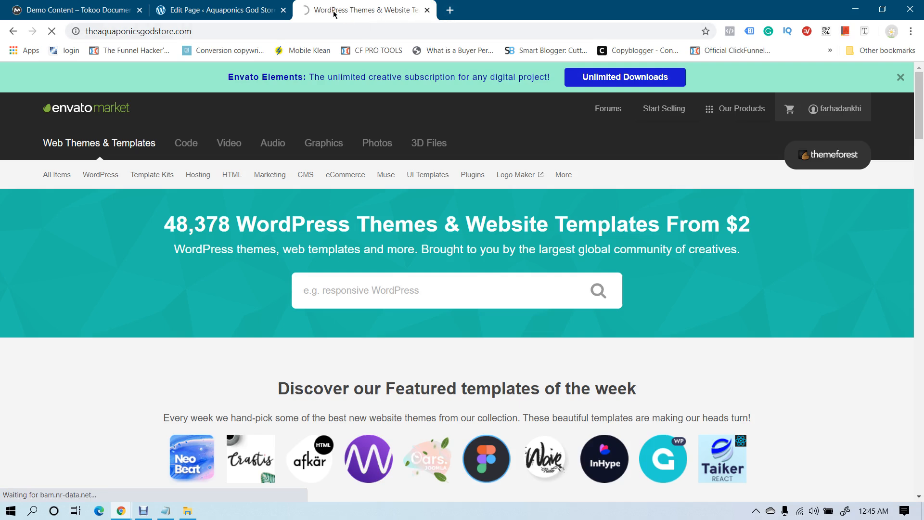
{"action": "left_click", "coordinate": [283, 10]}
{"action": "left_click", "coordinate": [316, 29]}
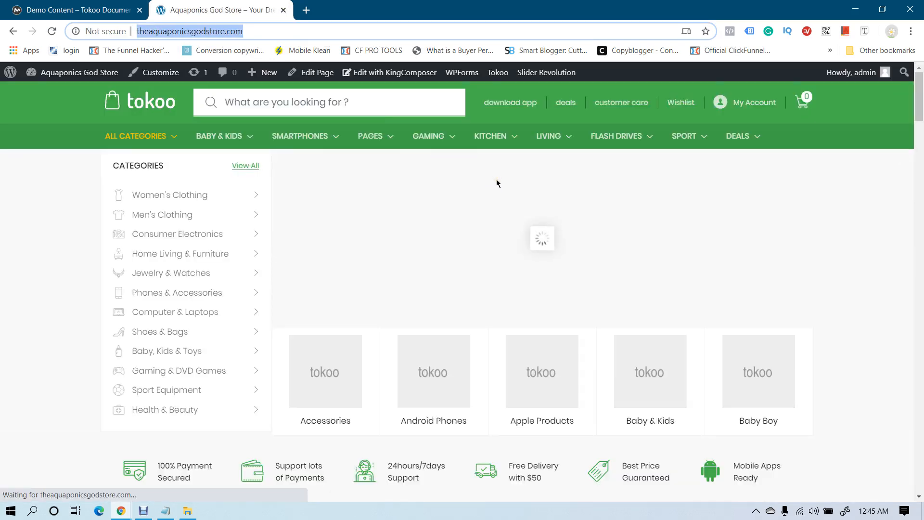
{"action": "scroll", "coordinate": [510, 193], "scroll_direction": "down", "scroll_amount": 2}
{"action": "scroll", "coordinate": [511, 193], "scroll_direction": "up", "scroll_amount": 2}
Go to the WordPress dashboard and open the Home v3 front page for editing from the list of pages
{"action": "mouse_move", "coordinate": [74, 79]}
{"action": "left_click", "coordinate": [57, 92]}
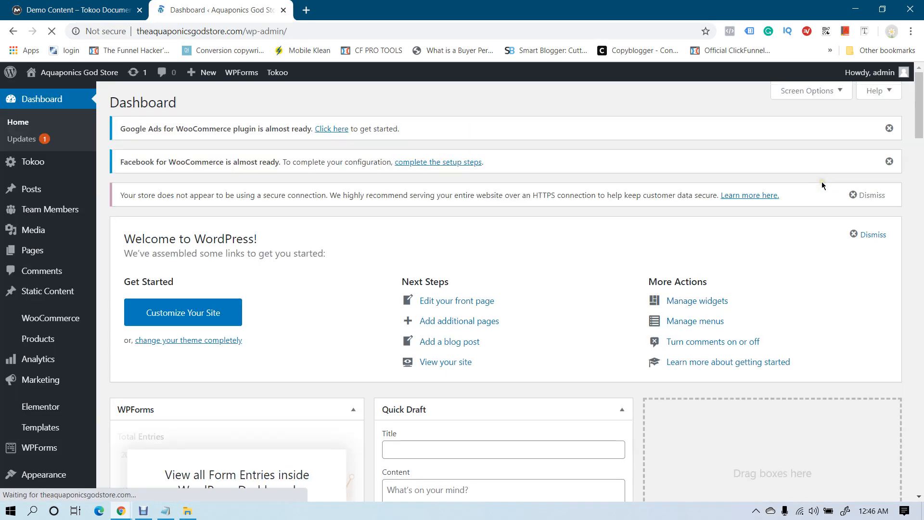
{"action": "scroll", "coordinate": [261, 274], "scroll_direction": "down", "scroll_amount": 3}
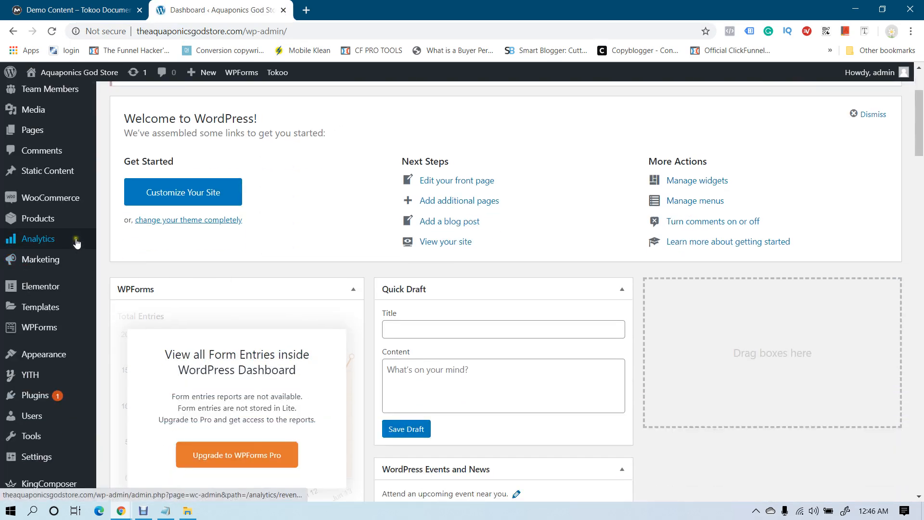
{"action": "scroll", "coordinate": [77, 241], "scroll_direction": "down", "scroll_amount": 1}
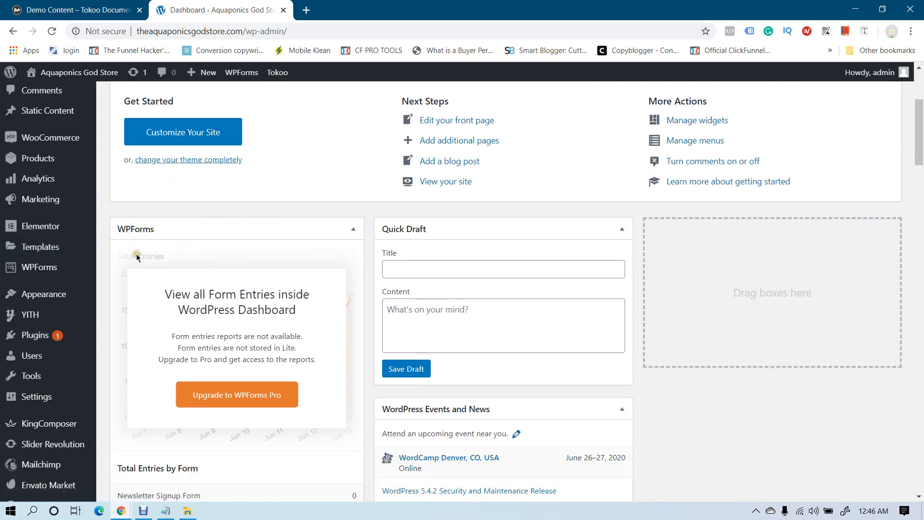
{"action": "scroll", "coordinate": [85, 270], "scroll_direction": "up", "scroll_amount": 2}
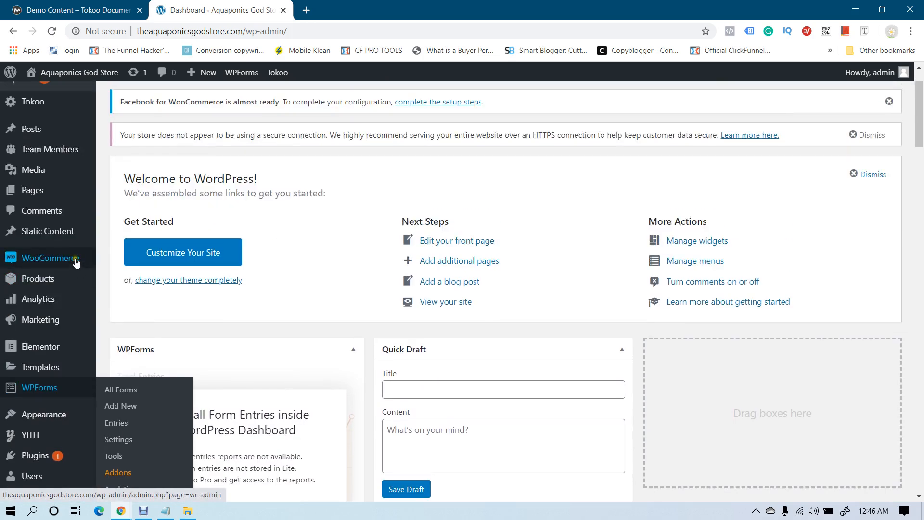
{"action": "left_click", "coordinate": [37, 190]}
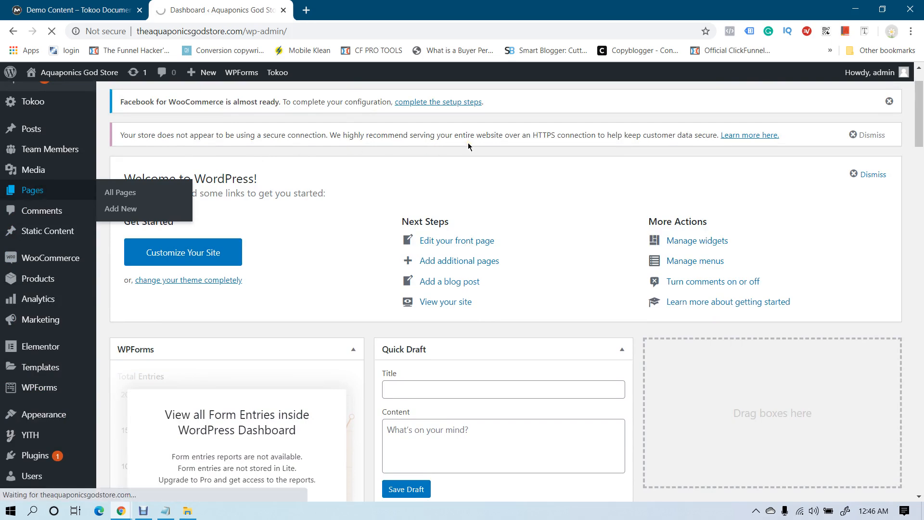
{"action": "scroll", "coordinate": [415, 232], "scroll_direction": "down", "scroll_amount": 7}
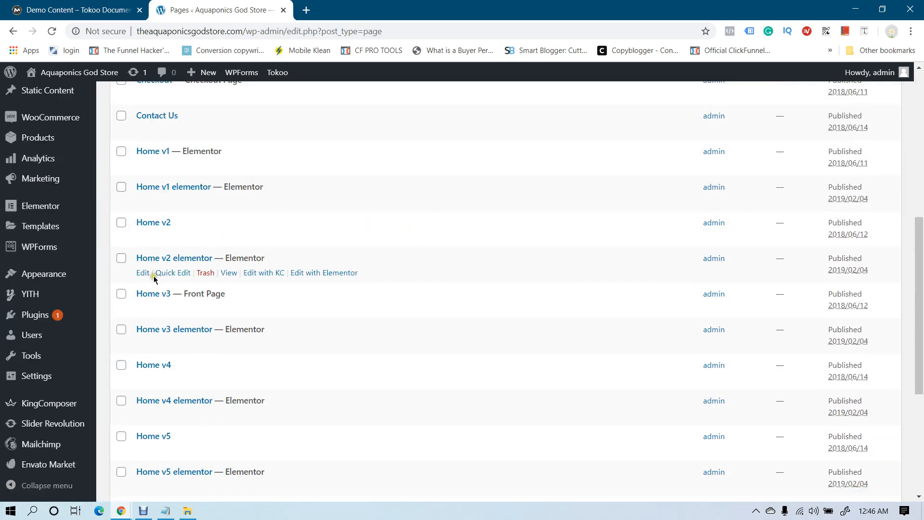
{"action": "left_click", "coordinate": [152, 293]}
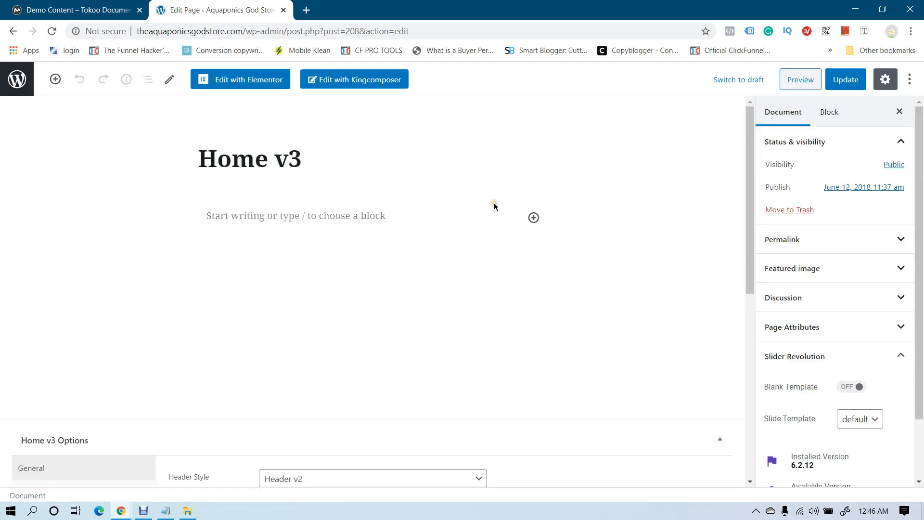
Open the Vertical Menu, Slider, Category & Features settings in Home v3 Options and go to the Features List section
{"action": "scroll", "coordinate": [518, 192], "scroll_direction": "down", "scroll_amount": 7}
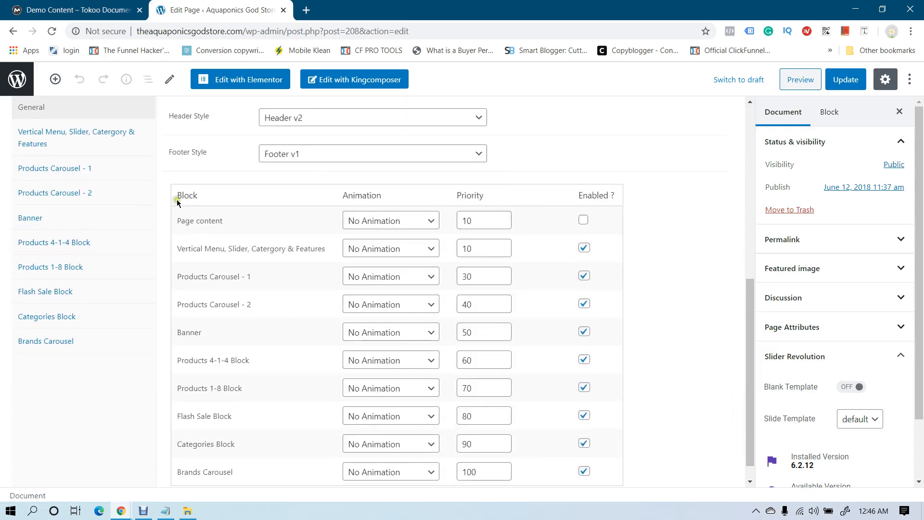
{"action": "left_click", "coordinate": [77, 150]}
{"action": "scroll", "coordinate": [554, 236], "scroll_direction": "down", "scroll_amount": 1}
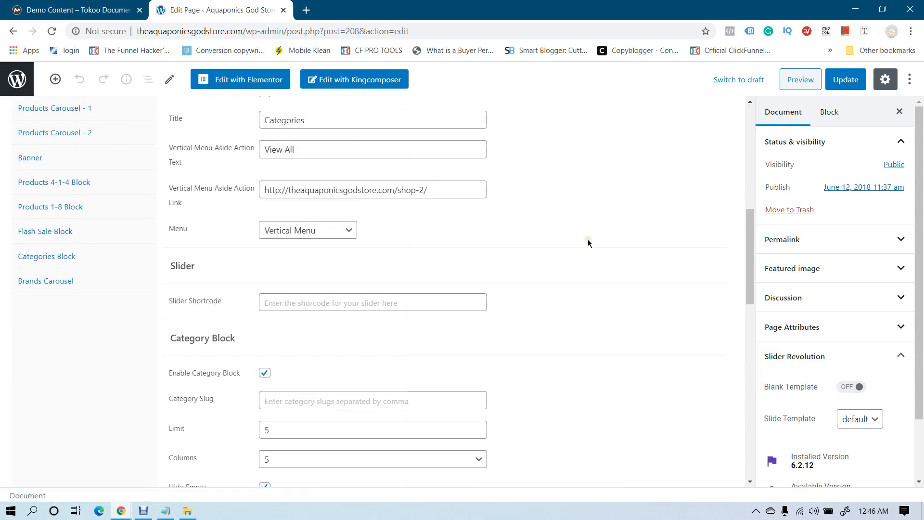
{"action": "scroll", "coordinate": [588, 243], "scroll_direction": "down", "scroll_amount": 6}
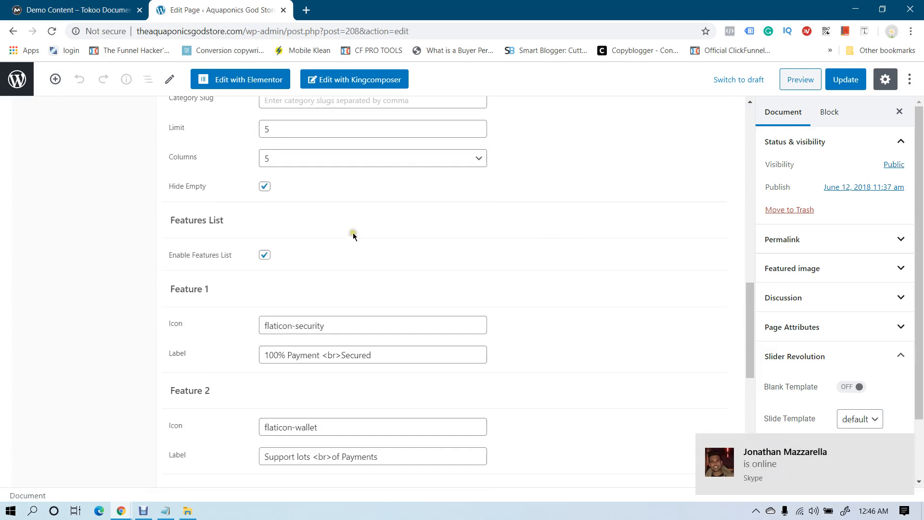
Open the store home page in a new tab and view the Apple Products category from its tile
{"action": "left_click", "coordinate": [307, 9]}
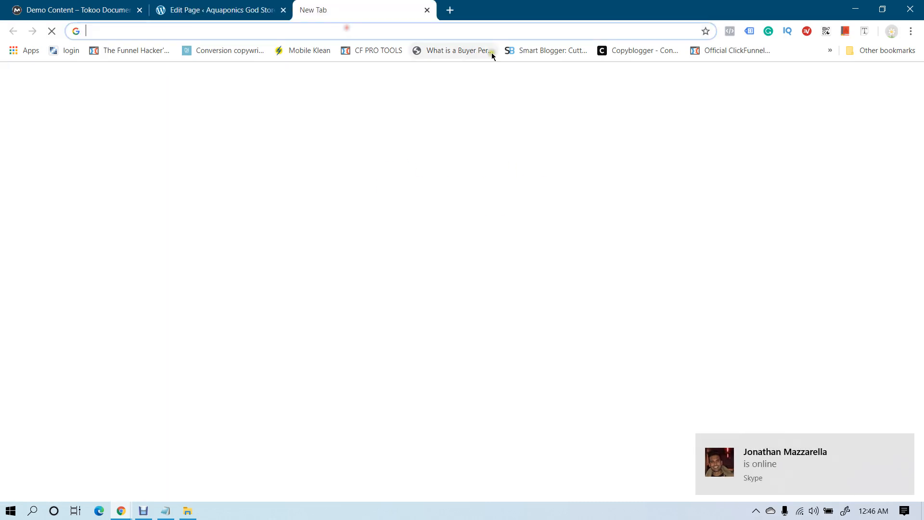
{"action": "type", "text": "thea"}
{"action": "left_click", "coordinate": [492, 56]}
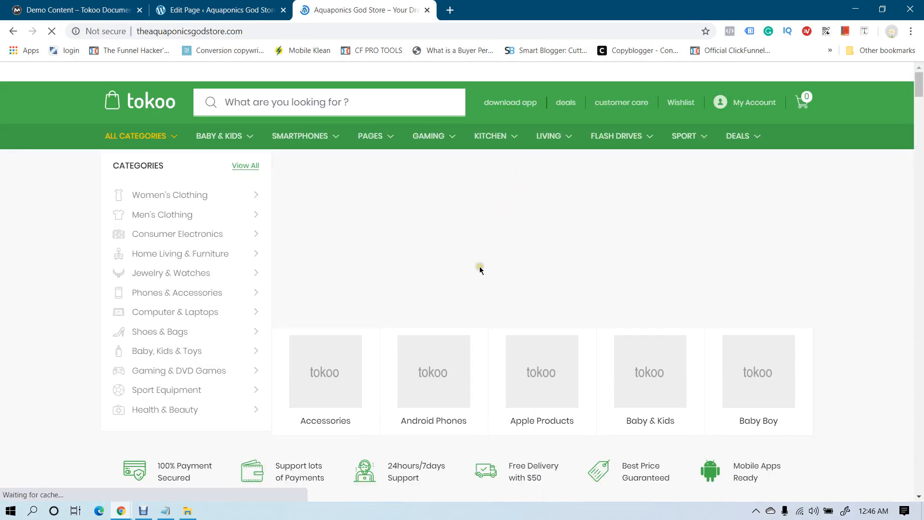
{"action": "left_click", "coordinate": [545, 379]}
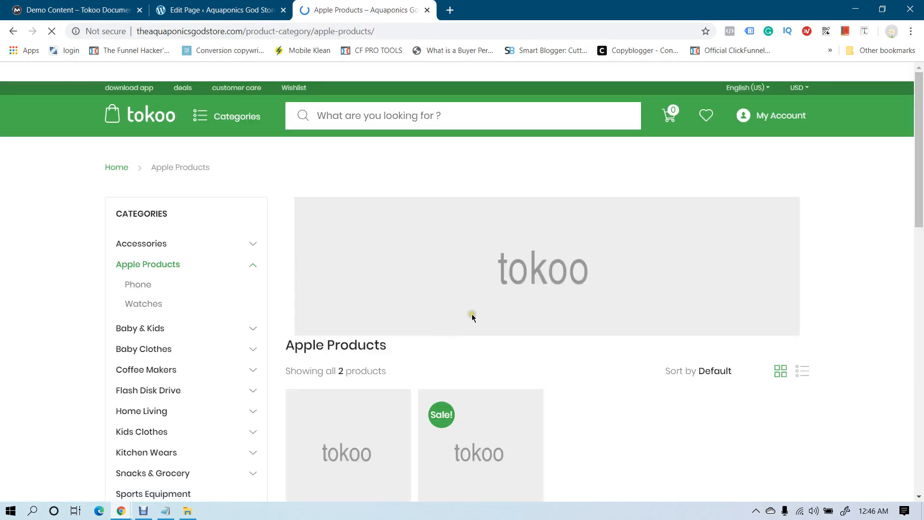
{"action": "scroll", "coordinate": [404, 317], "scroll_direction": "down", "scroll_amount": 3}
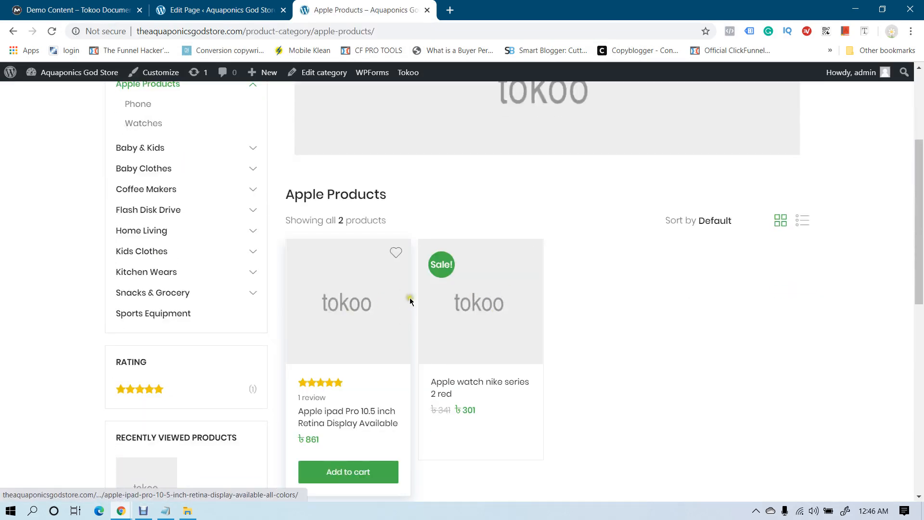
Check the Features List setting, return the store to its home page and view the features row under the category tiles
{"action": "left_click", "coordinate": [221, 9]}
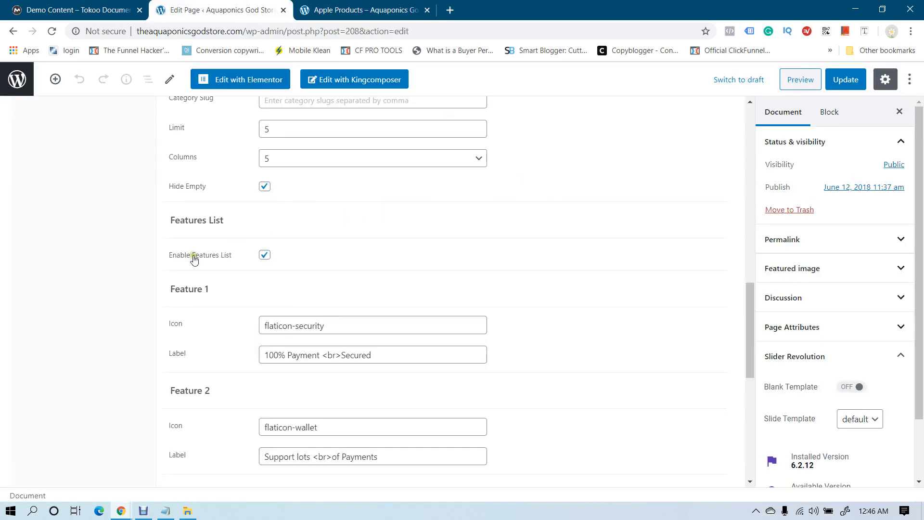
{"action": "left_click", "coordinate": [367, 10]}
{"action": "scroll", "coordinate": [295, 165], "scroll_direction": "up", "scroll_amount": 4}
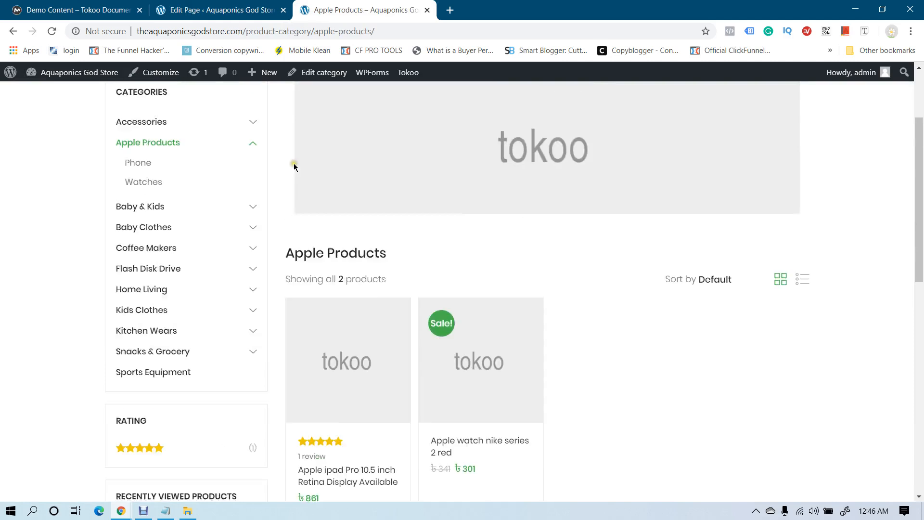
{"action": "left_click", "coordinate": [146, 125]}
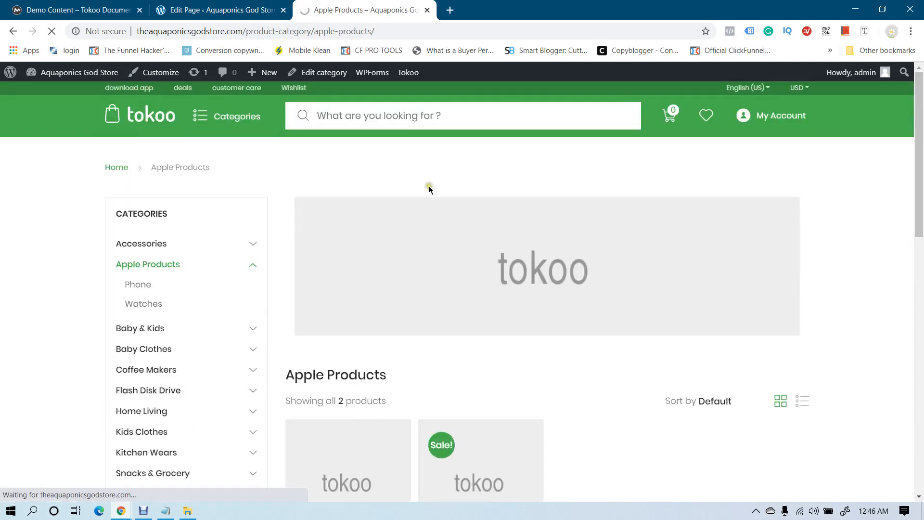
{"action": "scroll", "coordinate": [485, 206], "scroll_direction": "down", "scroll_amount": 5}
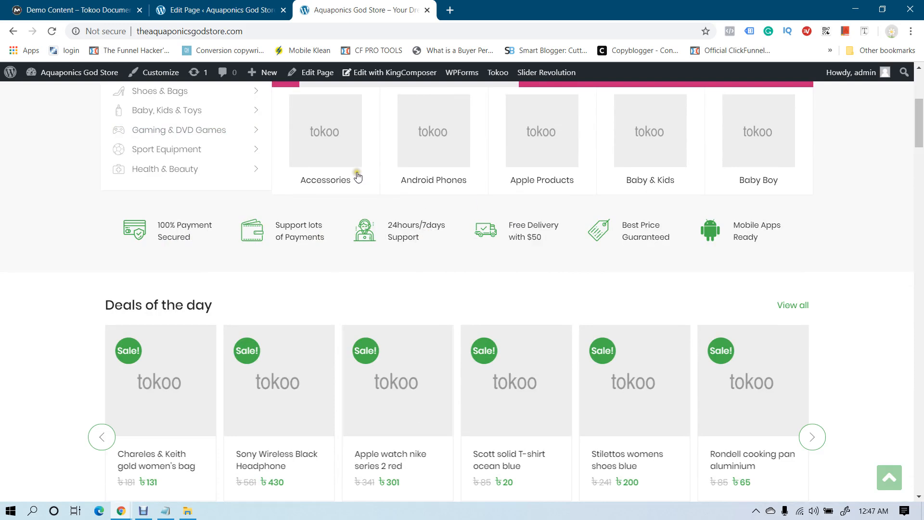
Disable the Features List, update the page and check the reloaded store home page
{"action": "left_click", "coordinate": [241, 5]}
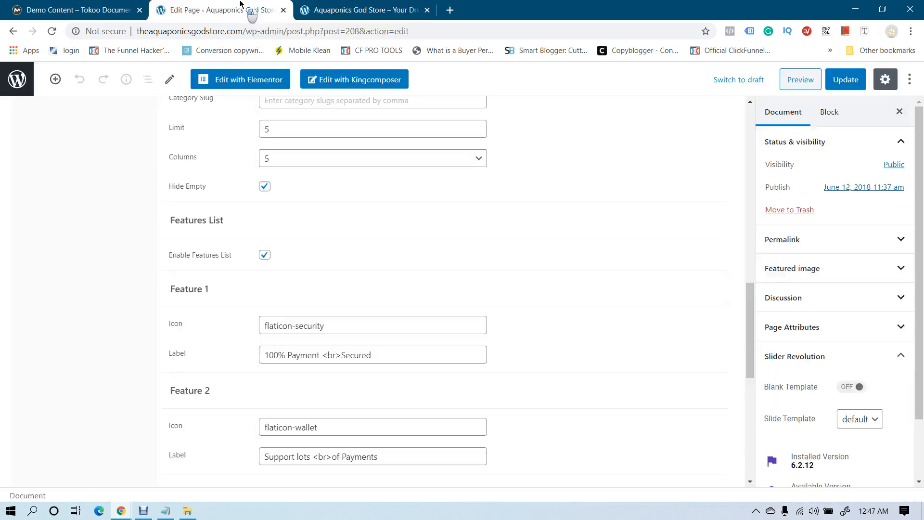
{"action": "left_click", "coordinate": [265, 258]}
{"action": "left_click", "coordinate": [845, 79]}
{"action": "left_click", "coordinate": [396, 15]}
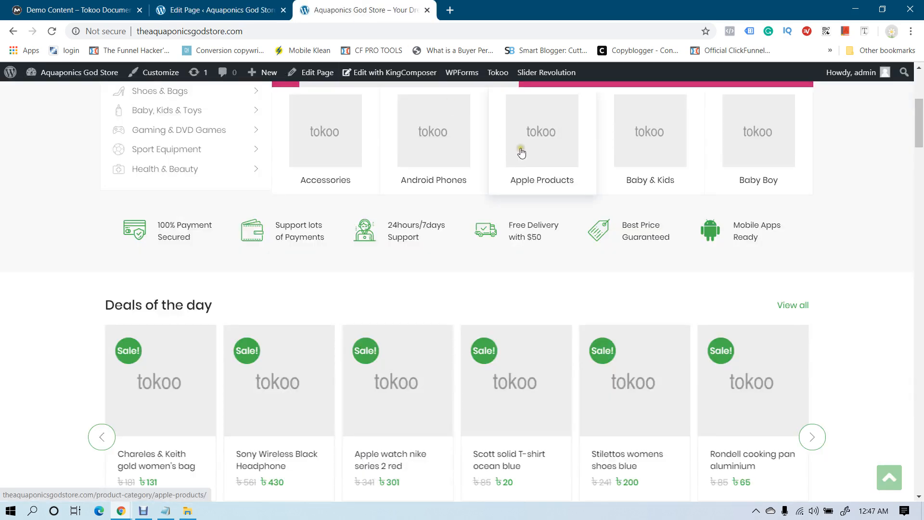
{"action": "key", "text": "F5"}
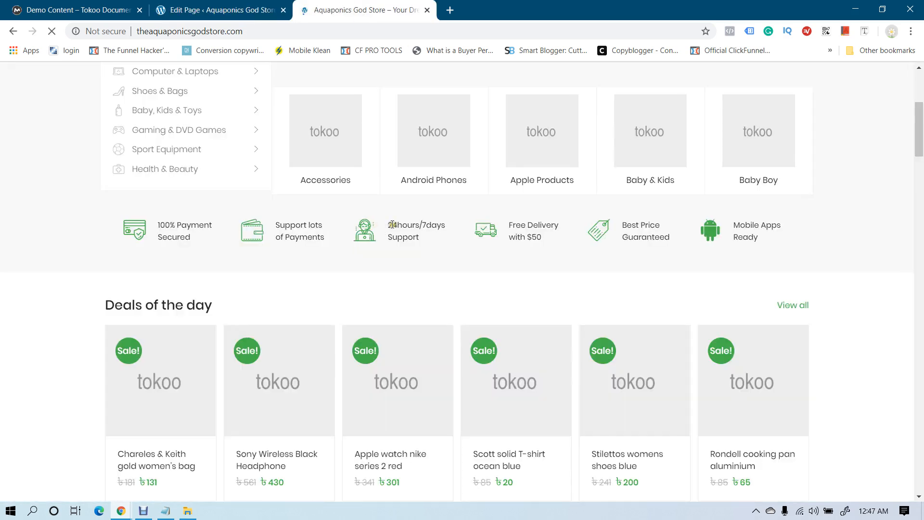
{"action": "left_click", "coordinate": [216, 10]}
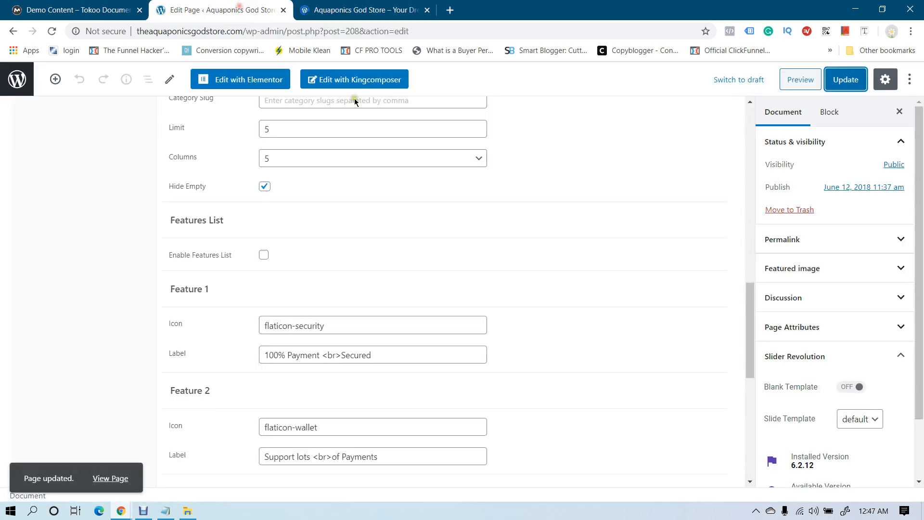
{"action": "key", "text": "ctrl+Tab"}
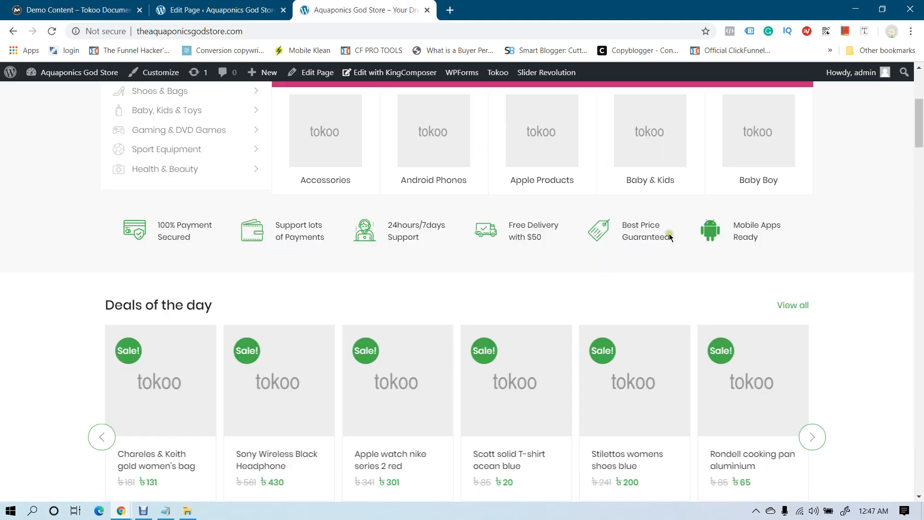
{"action": "key", "text": "F5"}
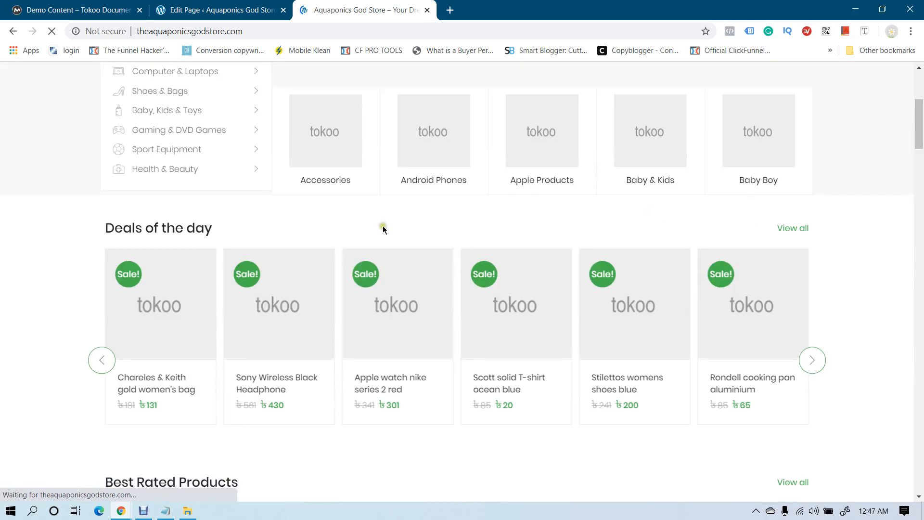
Enable the Features List again, update the page, reload the store home page and return to the page editor
{"action": "key", "text": "ctrl+shift+Tab"}
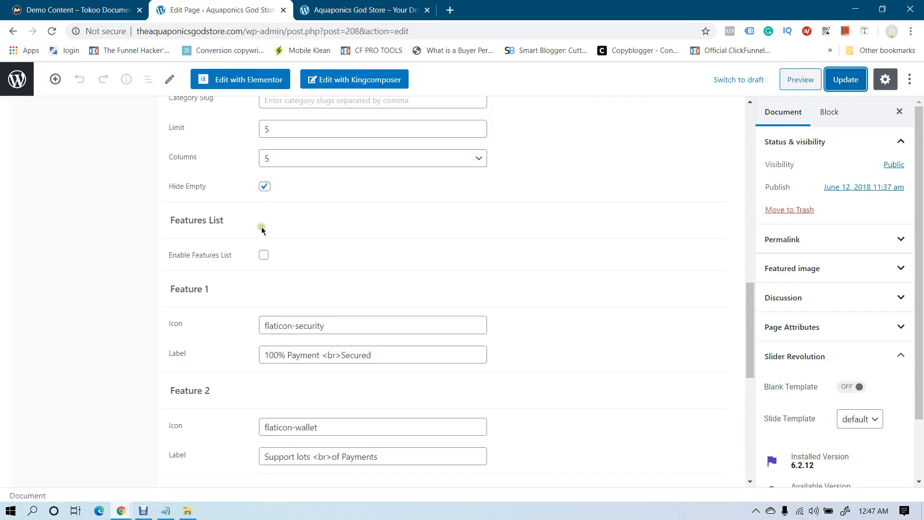
{"action": "left_click", "coordinate": [263, 255]}
{"action": "left_click", "coordinate": [845, 81]}
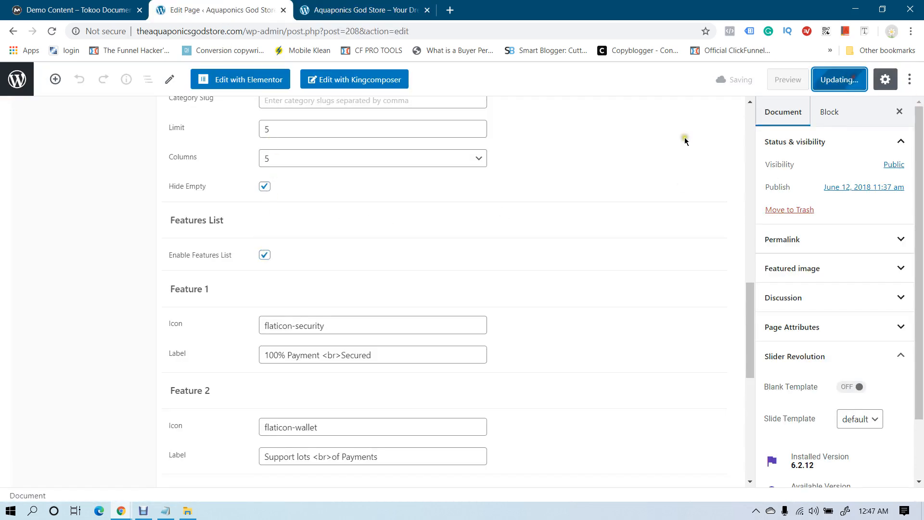
{"action": "scroll", "coordinate": [557, 196], "scroll_direction": "down", "scroll_amount": 3}
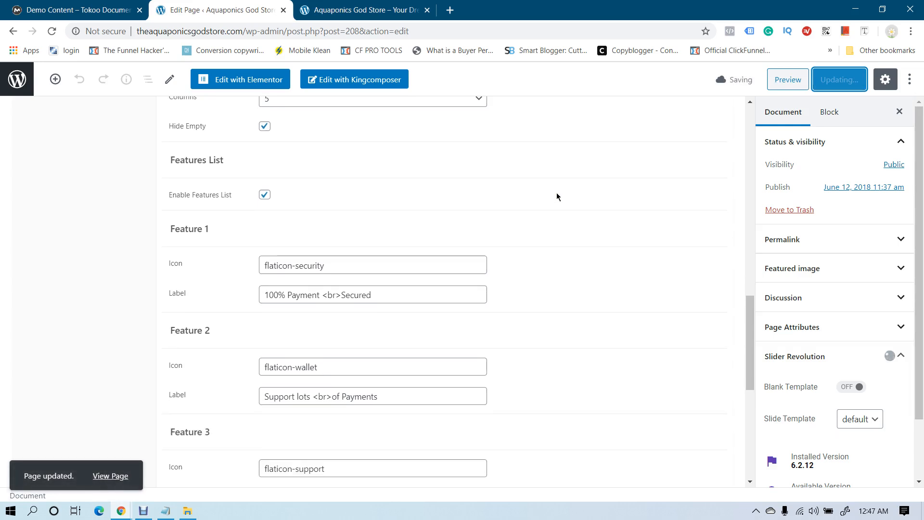
{"action": "left_click", "coordinate": [372, 4]}
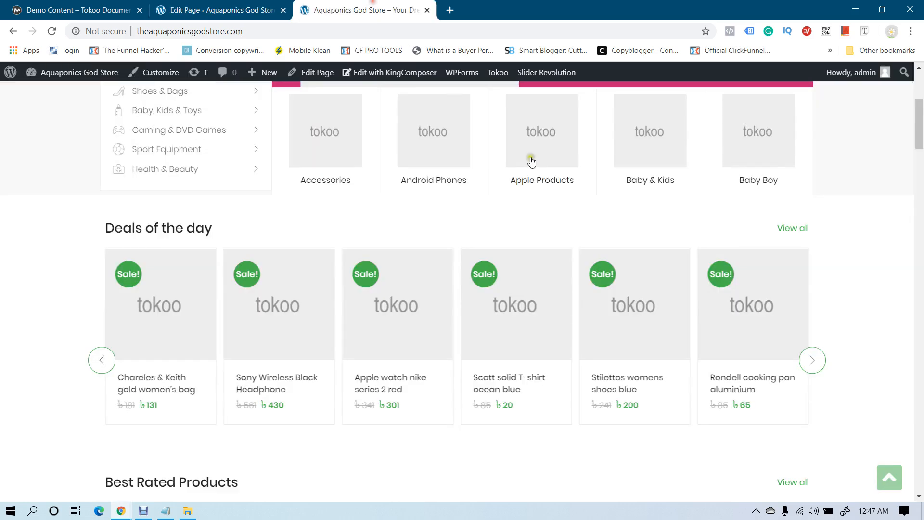
{"action": "left_click", "coordinate": [232, 7]}
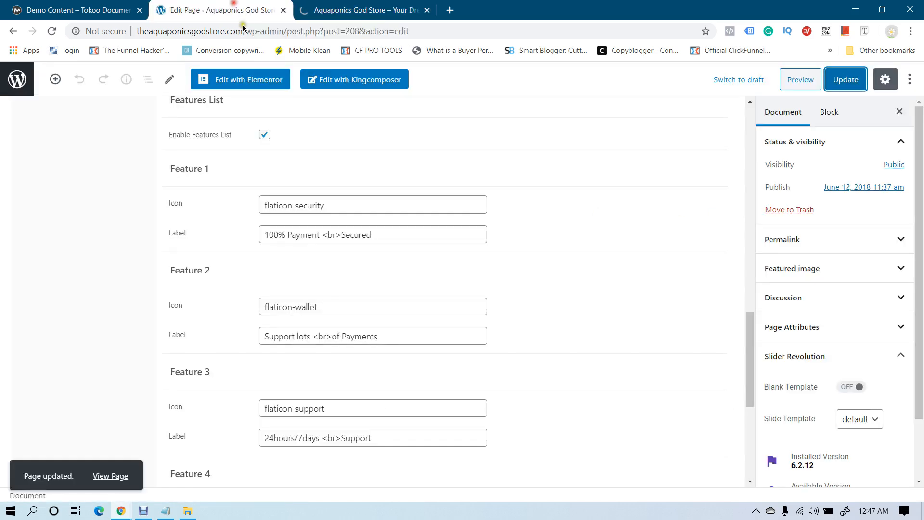
Reload the store home page, check the features row under the category tiles against the Feature 1 settings and return to the page editor
{"action": "left_click", "coordinate": [366, 9]}
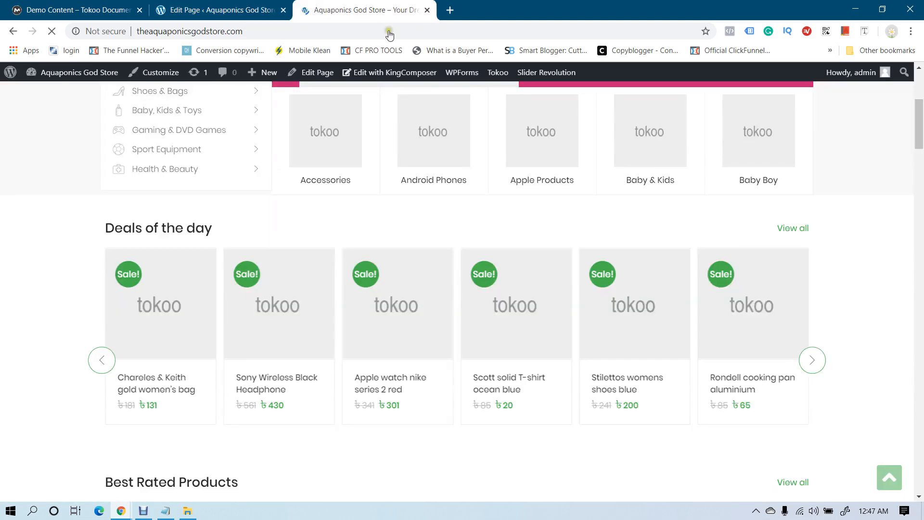
{"action": "key", "text": "F5"}
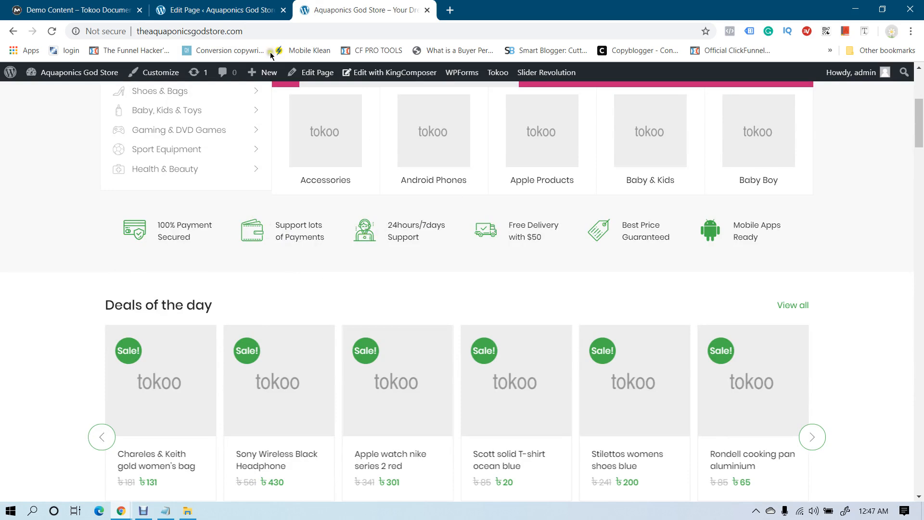
{"action": "left_click", "coordinate": [211, 6]}
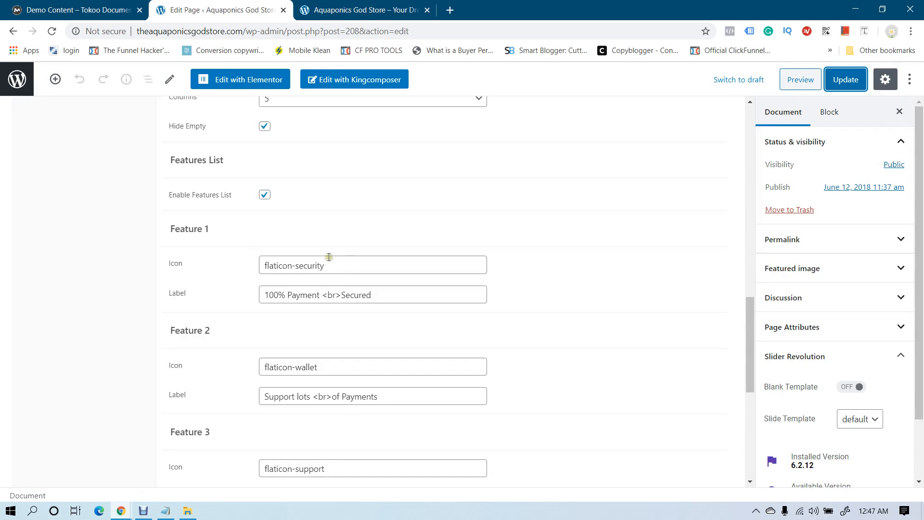
{"action": "left_click", "coordinate": [319, 12]}
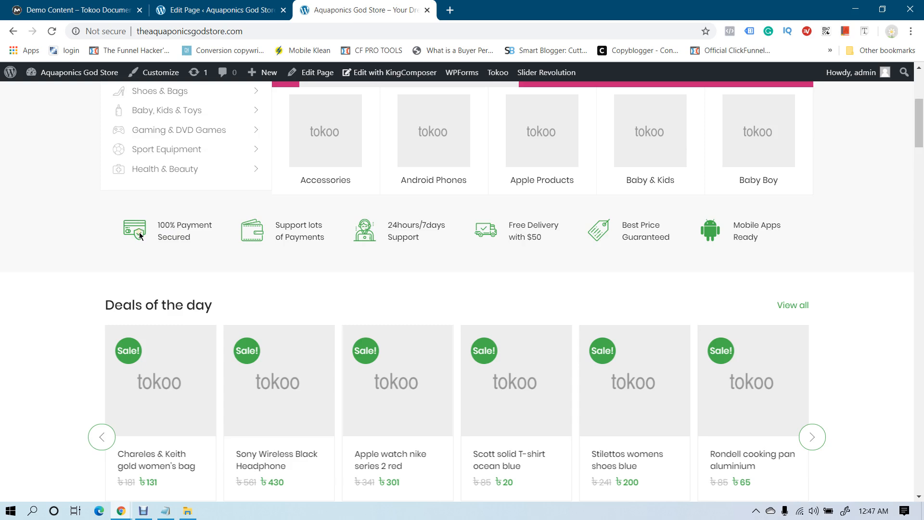
{"action": "left_click", "coordinate": [250, 10]}
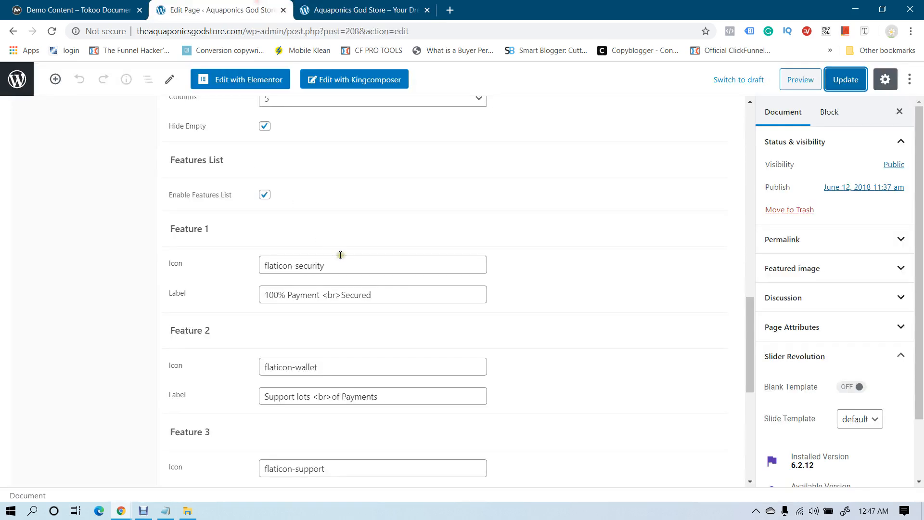
Compare Feature 1's icon and label in the page editor with the first feature shown on the store home page
{"action": "triple_click", "coordinate": [344, 266]}
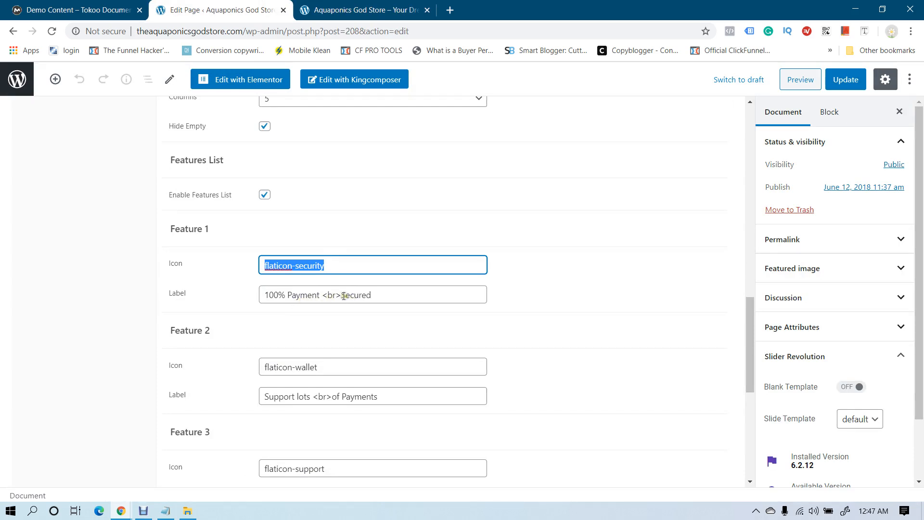
{"action": "left_click_drag", "start_coordinate": [344, 296], "coordinate": [384, 299]}
{"action": "left_click", "coordinate": [376, 291]}
{"action": "left_click", "coordinate": [350, 5]}
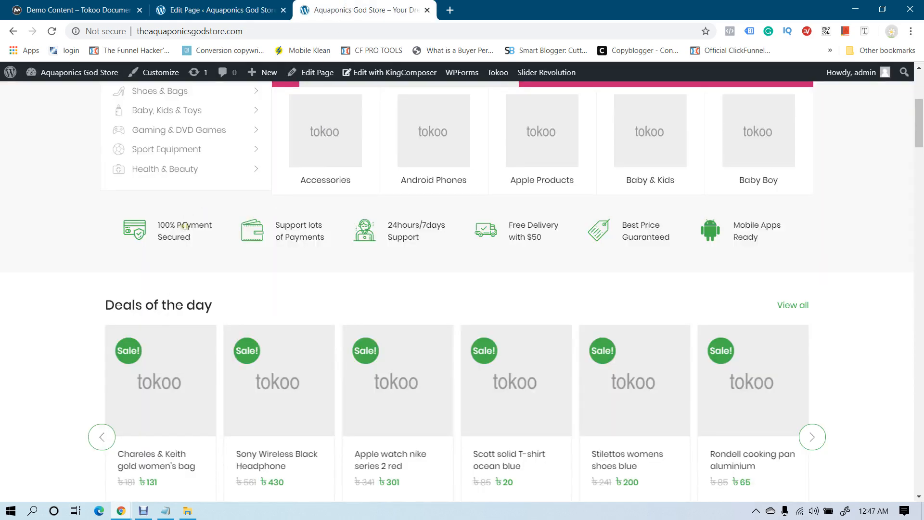
{"action": "left_click", "coordinate": [246, 7]}
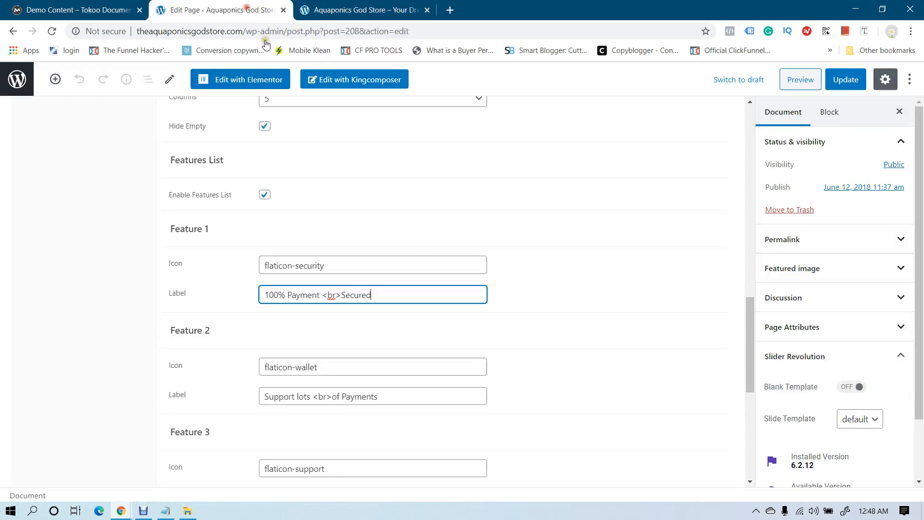
Remove the <br> tag from the Feature 1 label, update the page and reload the store home page
{"action": "left_click_drag", "start_coordinate": [340, 295], "coordinate": [321, 296]}
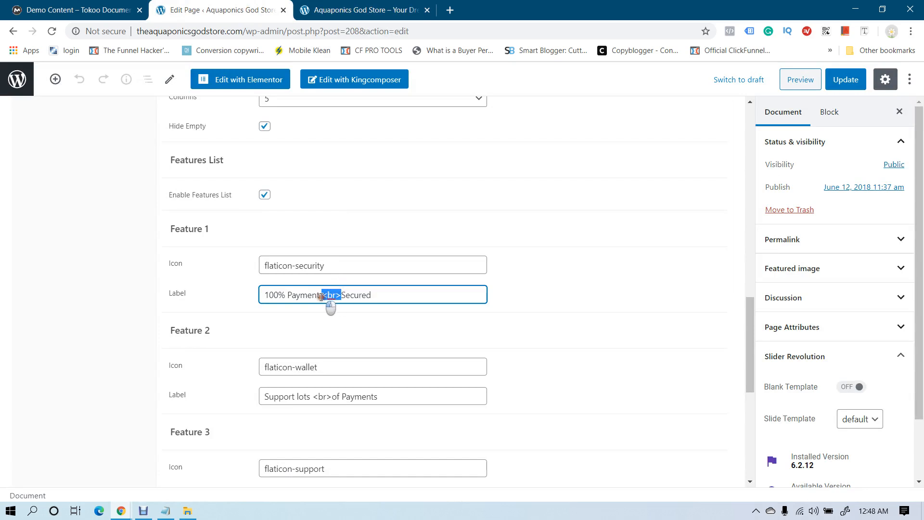
{"action": "key", "text": "BackSpace"}
{"action": "left_click", "coordinate": [845, 80]}
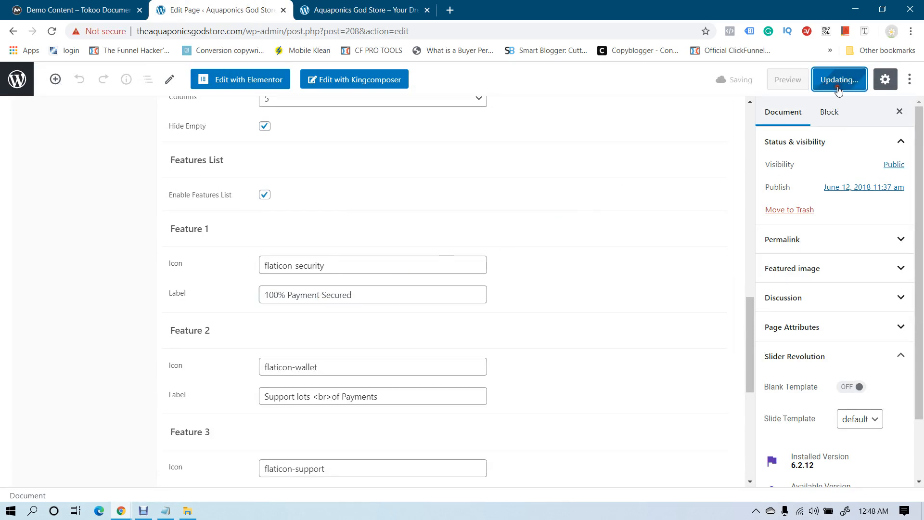
{"action": "left_click", "coordinate": [378, 9]}
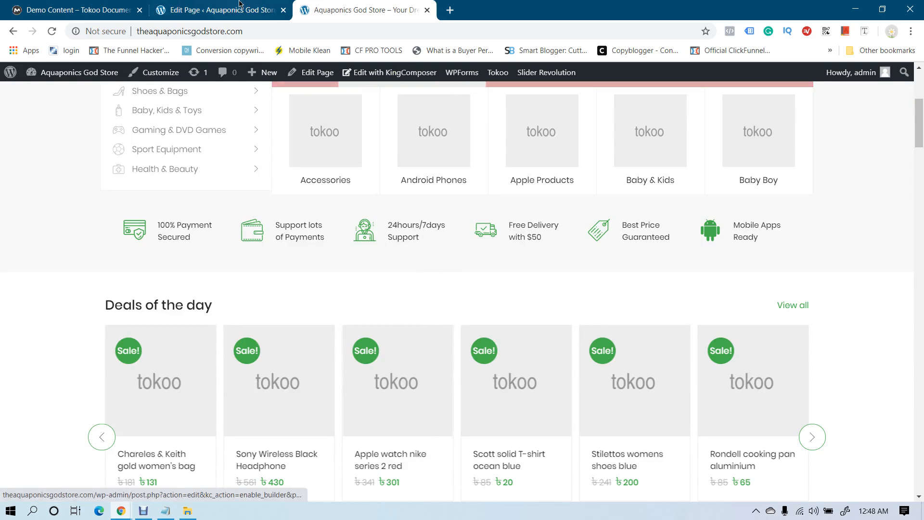
{"action": "left_click", "coordinate": [275, 17]}
{"action": "left_click", "coordinate": [349, 10]}
{"action": "key", "text": "F5"}
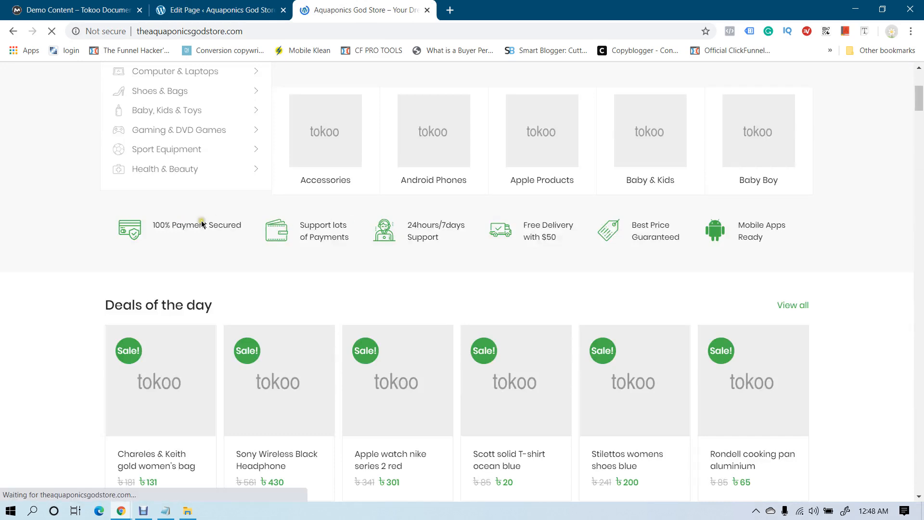
Restore the <br> tag before "Secured" in the Feature 1 label and update the page
{"action": "key", "text": "ctrl+shift+Tab"}
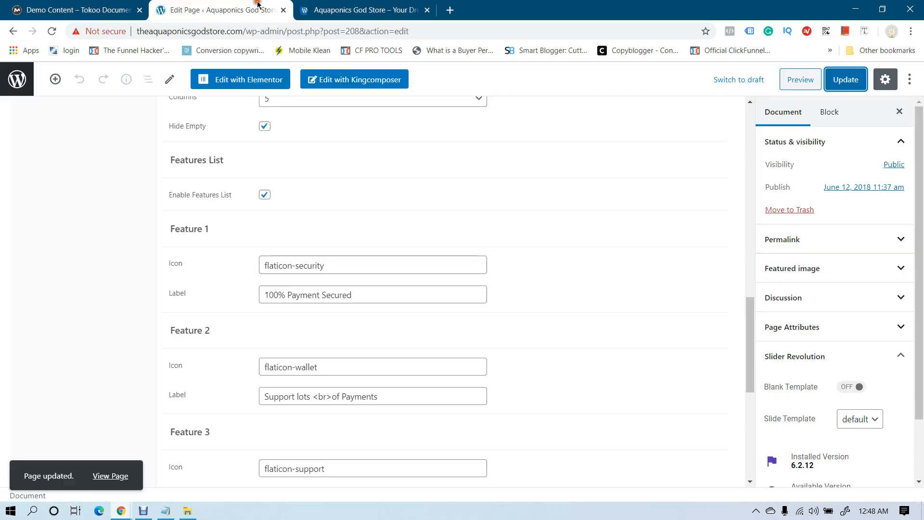
{"action": "left_click", "coordinate": [323, 295]}
{"action": "type", "text": "<br>"}
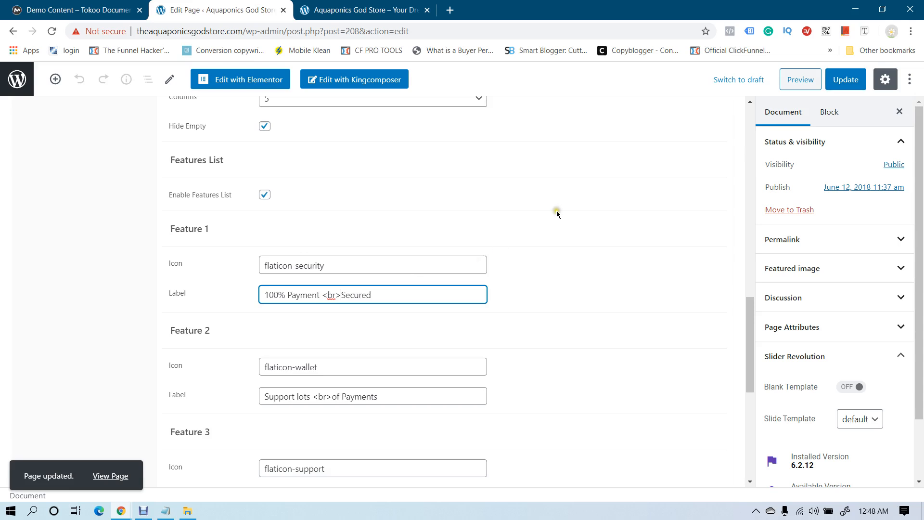
{"action": "left_click", "coordinate": [837, 83]}
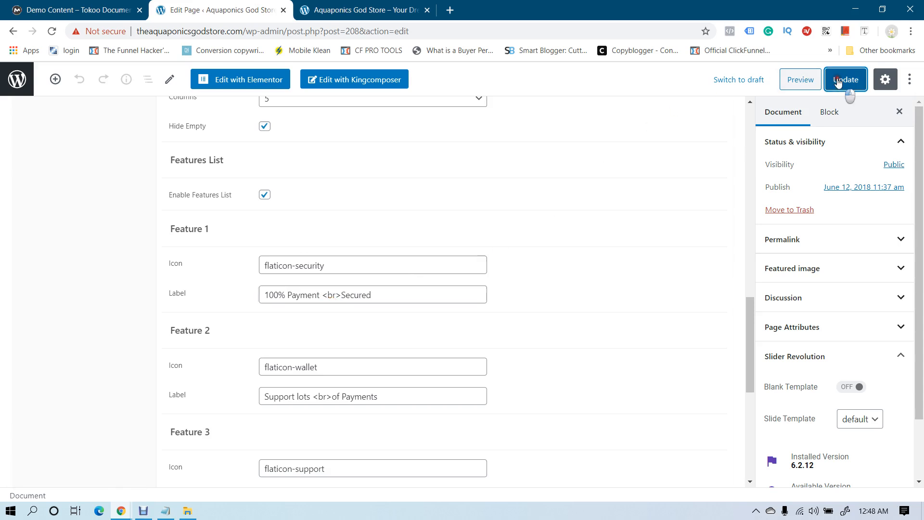
Review the icon and label settings of Features 2 to 6 in the Features List
{"action": "scroll", "coordinate": [563, 299], "scroll_direction": "down", "scroll_amount": 4}
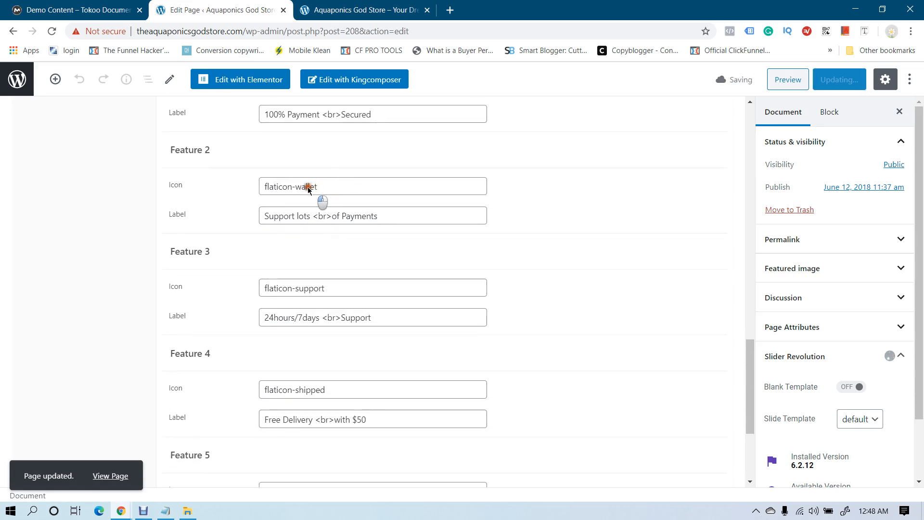
{"action": "left_click_drag", "start_coordinate": [343, 185], "coordinate": [178, 191]}
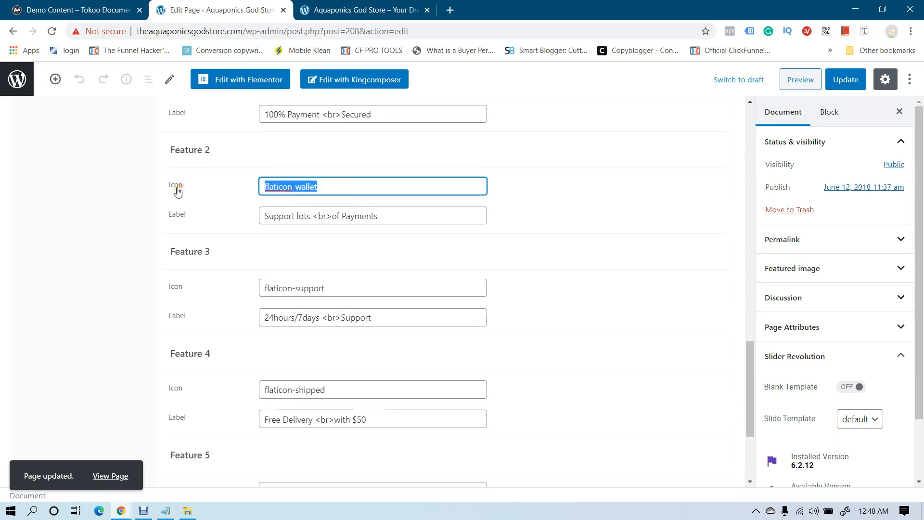
{"action": "scroll", "coordinate": [138, 279], "scroll_direction": "down", "scroll_amount": 3}
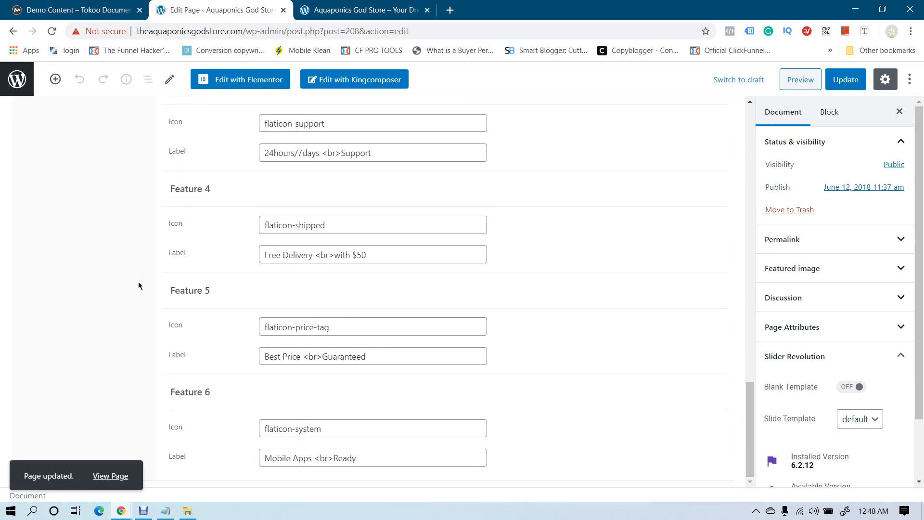
{"action": "scroll", "coordinate": [681, 260], "scroll_direction": "up", "scroll_amount": 20}
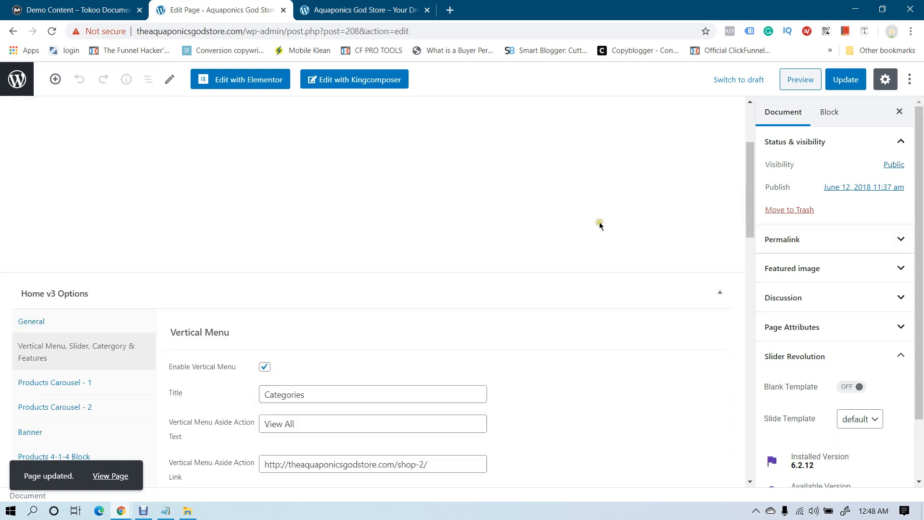
Look at the Products Carousel - 1 settings and the General block list of the Home v3 options
{"action": "scroll", "coordinate": [600, 222], "scroll_direction": "down", "scroll_amount": 3}
{"action": "left_click", "coordinate": [54, 185]}
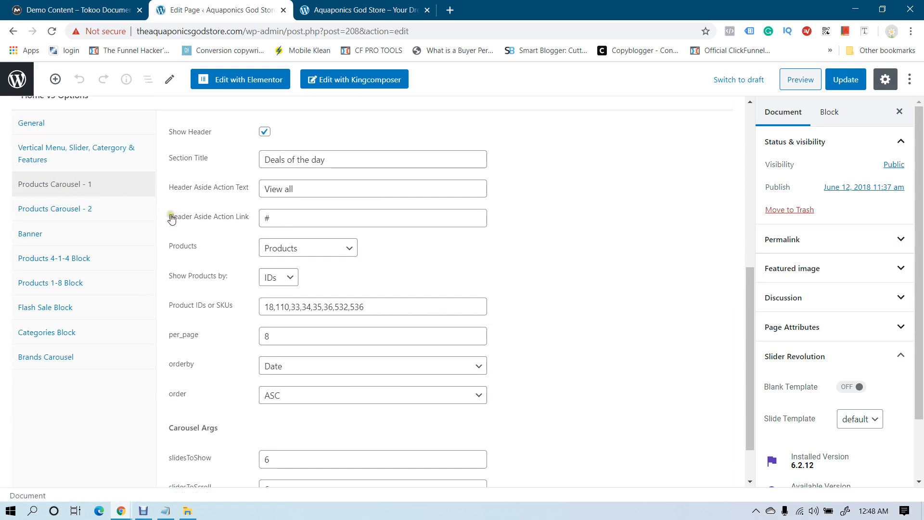
{"action": "scroll", "coordinate": [96, 202], "scroll_direction": "up", "scroll_amount": 1}
{"action": "left_click", "coordinate": [35, 182]}
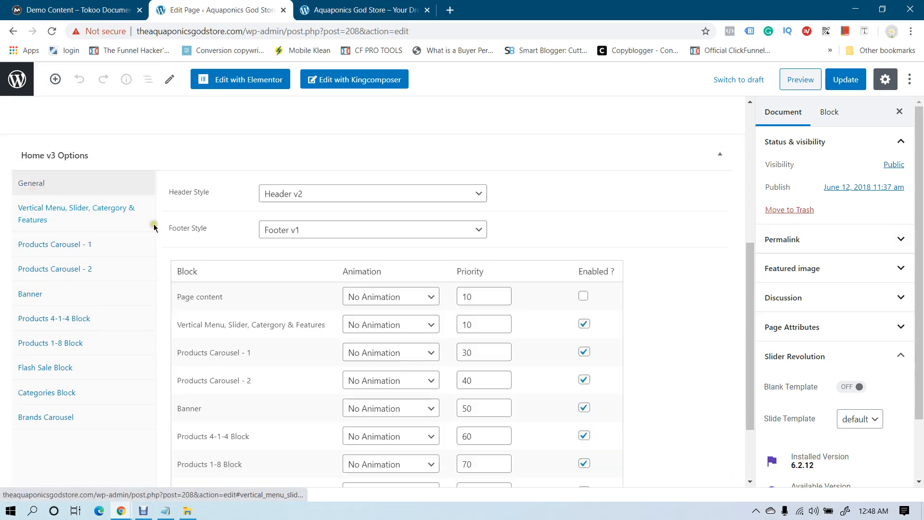
{"action": "scroll", "coordinate": [193, 250], "scroll_direction": "down", "scroll_amount": 3}
{"action": "scroll", "coordinate": [226, 274], "scroll_direction": "up", "scroll_amount": 4}
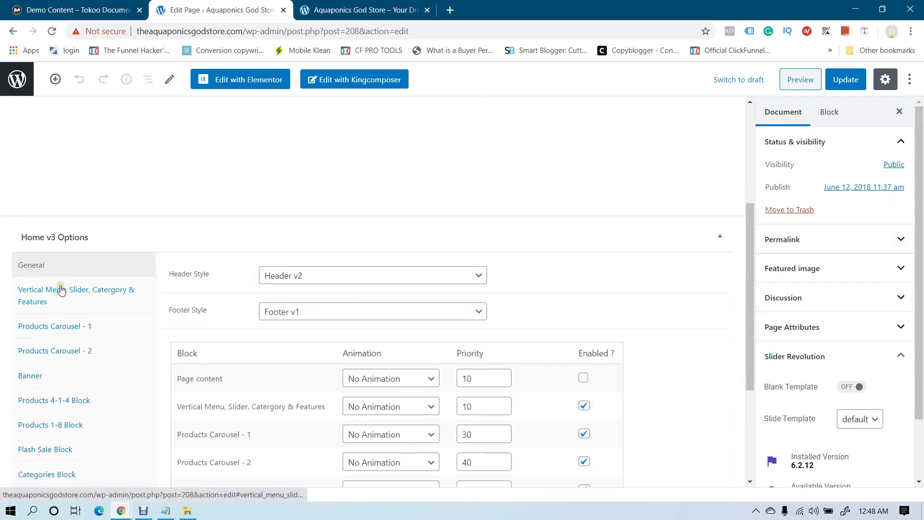
Look over the vertical menu, slider, category and features settings once more
{"action": "left_click", "coordinate": [94, 294]}
{"action": "scroll", "coordinate": [101, 296], "scroll_direction": "down", "scroll_amount": 15}
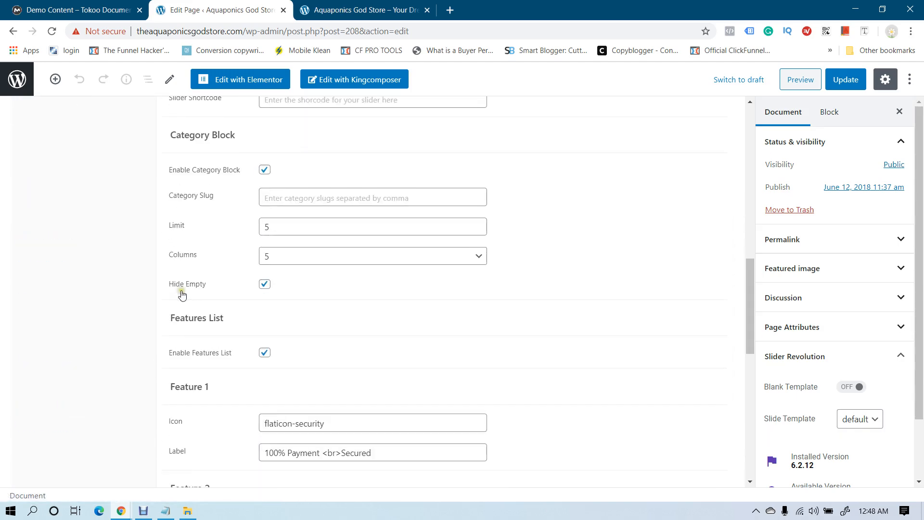
{"action": "scroll", "coordinate": [182, 295], "scroll_direction": "down", "scroll_amount": 5}
{"action": "scroll", "coordinate": [178, 292], "scroll_direction": "up", "scroll_amount": 15}
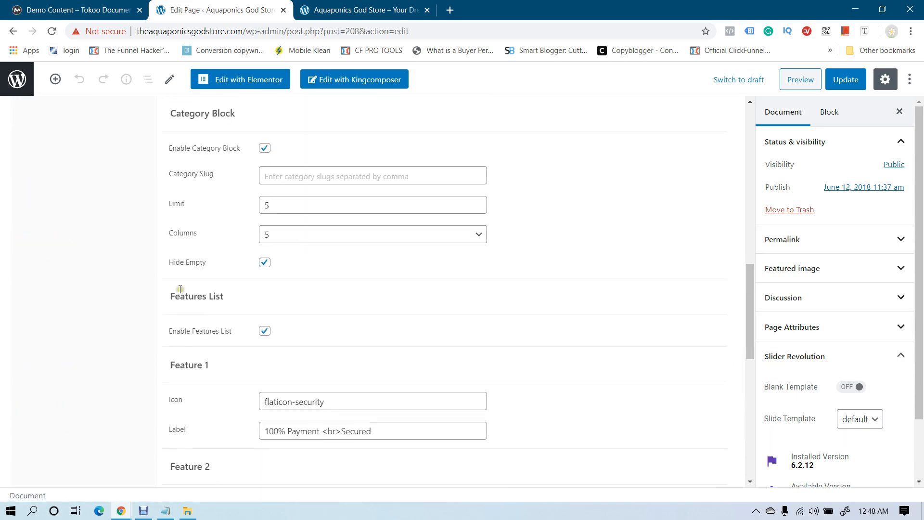
{"action": "scroll", "coordinate": [145, 287], "scroll_direction": "up", "scroll_amount": 3}
Open the Products Carousel - 1 settings and browse through the Deals of the day carousel on the store home page
{"action": "left_click", "coordinate": [75, 303]}
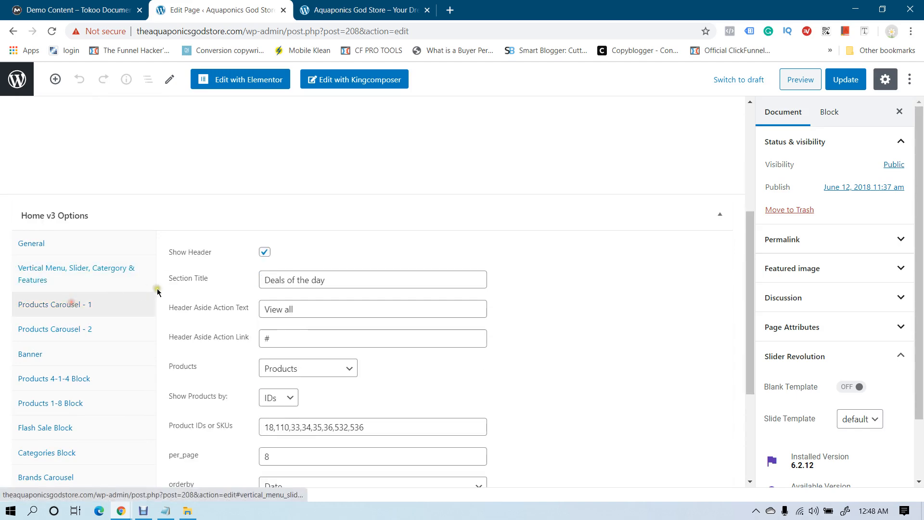
{"action": "left_click", "coordinate": [361, 9]}
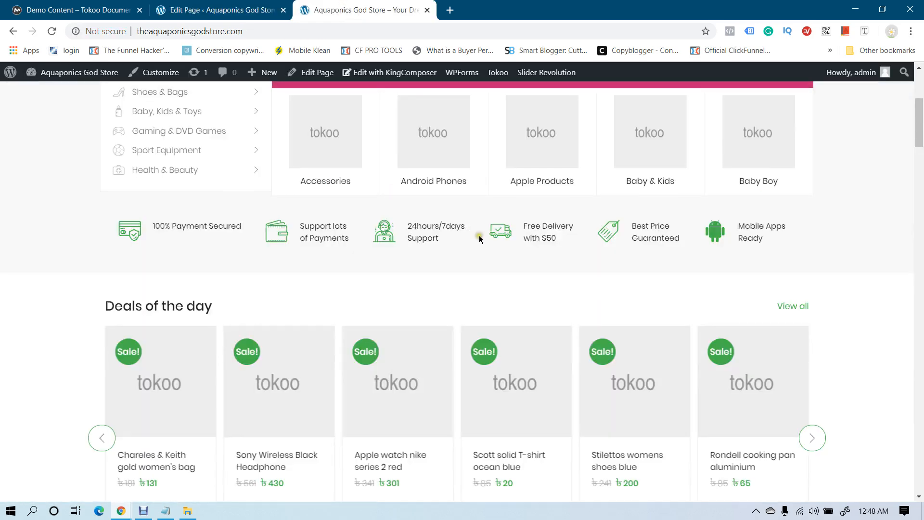
{"action": "scroll", "coordinate": [472, 233], "scroll_direction": "down", "scroll_amount": 3}
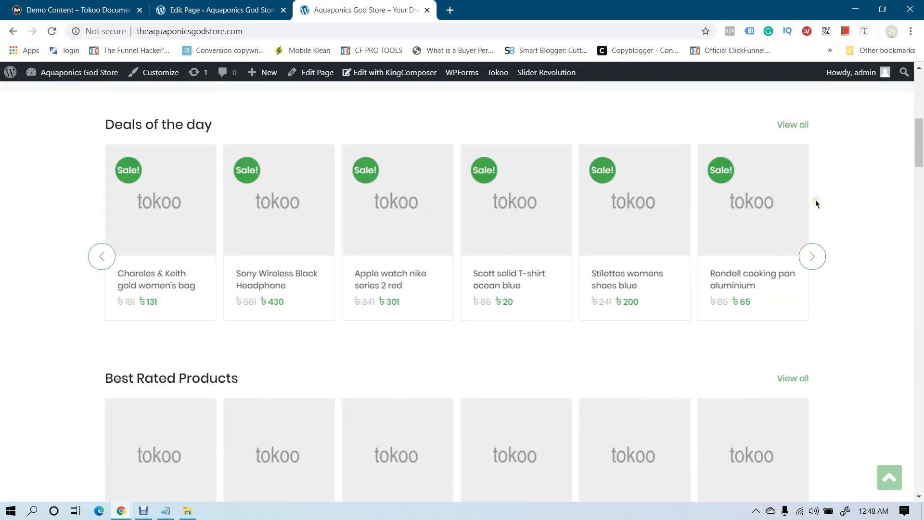
{"action": "left_click", "coordinate": [814, 255]}
{"action": "left_click", "coordinate": [814, 256]}
{"action": "left_click", "coordinate": [820, 256]}
{"action": "left_click_drag", "start_coordinate": [132, 127], "coordinate": [258, 117]}
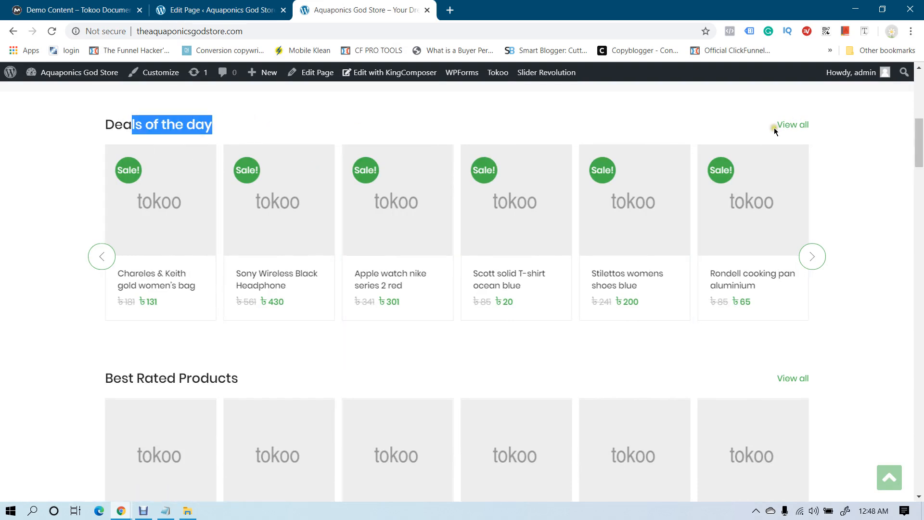
Compare the carousel's Section Title setting with the Deals of the day heading on the store home page
{"action": "left_click", "coordinate": [216, 9]}
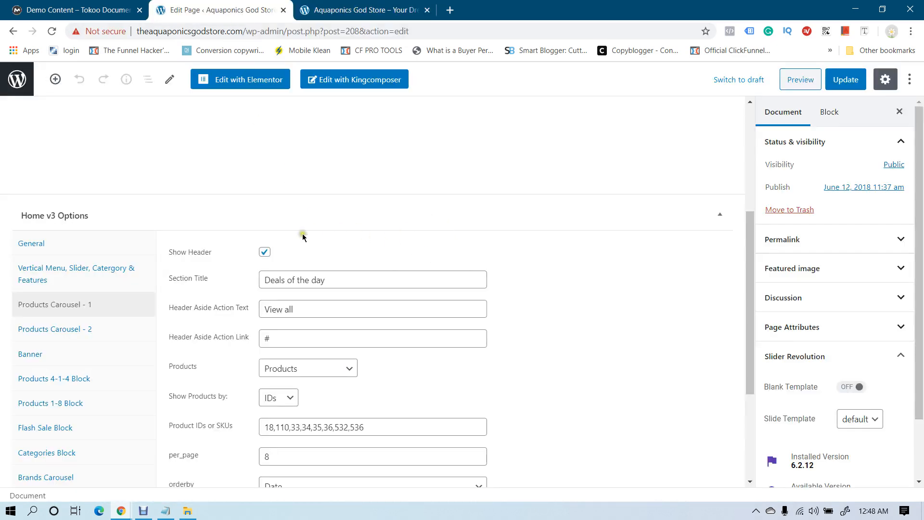
{"action": "left_click", "coordinate": [349, 7]}
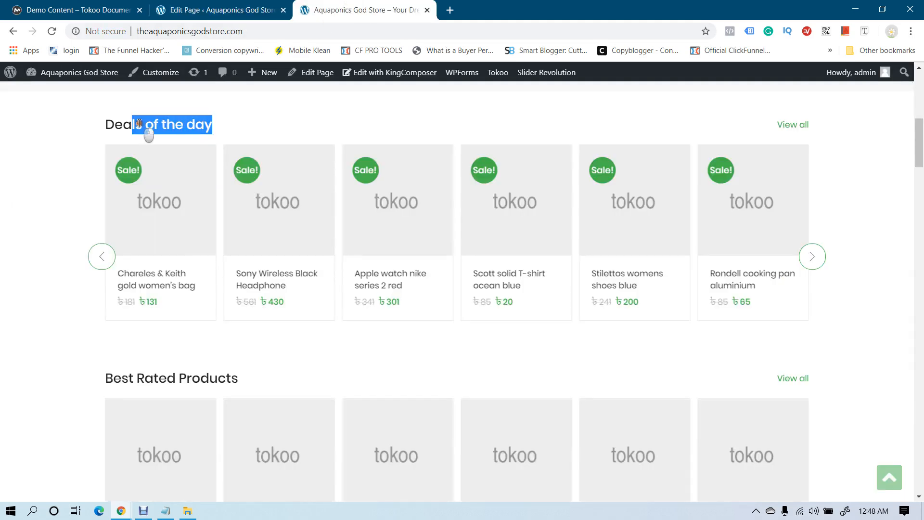
{"action": "left_click_drag", "start_coordinate": [105, 127], "coordinate": [195, 128]}
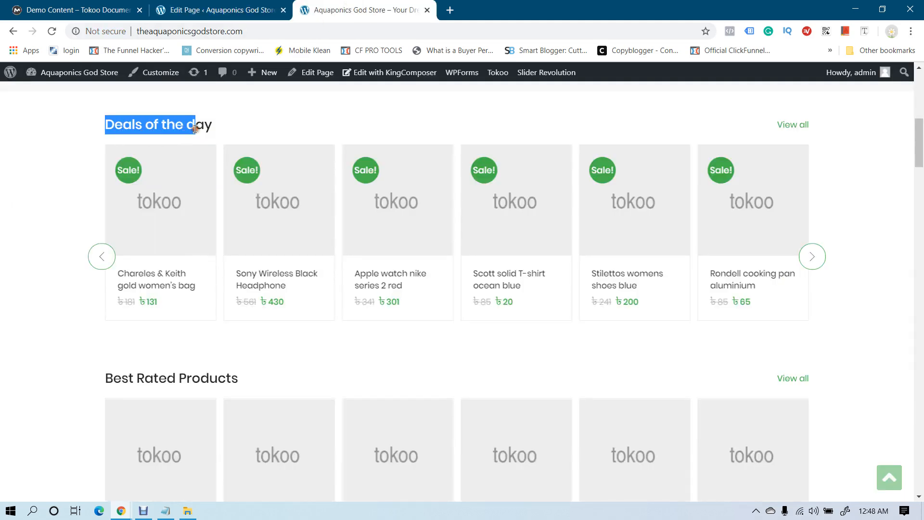
{"action": "left_click", "coordinate": [222, 5]}
{"action": "scroll", "coordinate": [340, 235], "scroll_direction": "down", "scroll_amount": 1}
{"action": "left_click_drag", "start_coordinate": [341, 219], "coordinate": [190, 222]}
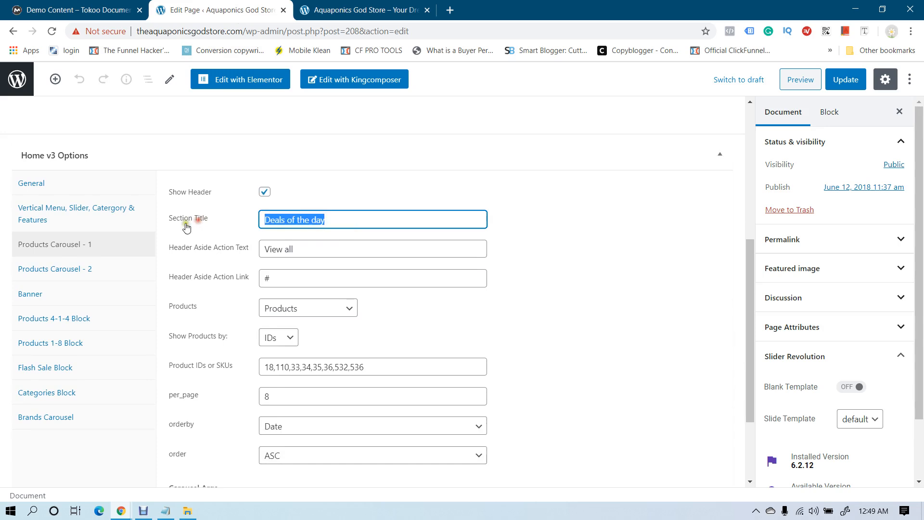
Compare the Header Aside Action Text setting with the View all link beside the Deals of the day heading
{"action": "left_click", "coordinate": [210, 226]}
{"action": "left_click_drag", "start_coordinate": [308, 252], "coordinate": [240, 250]}
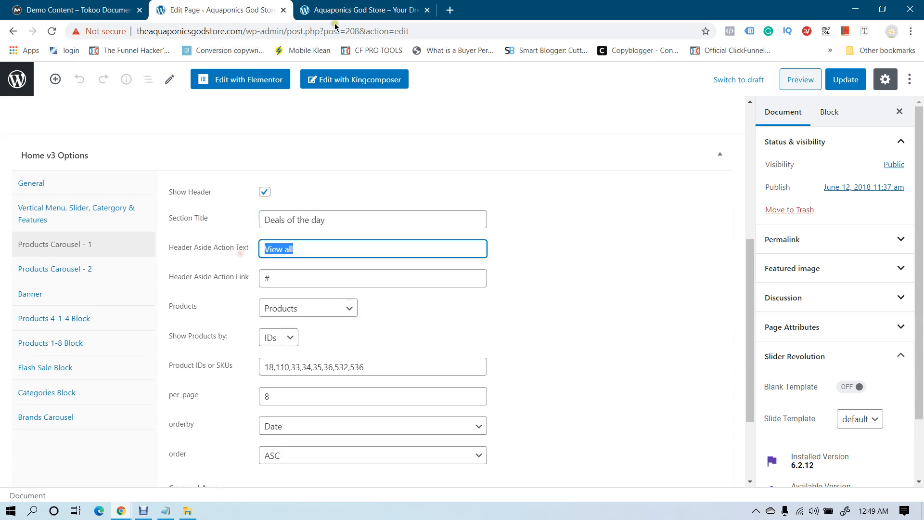
{"action": "left_click", "coordinate": [368, 3]}
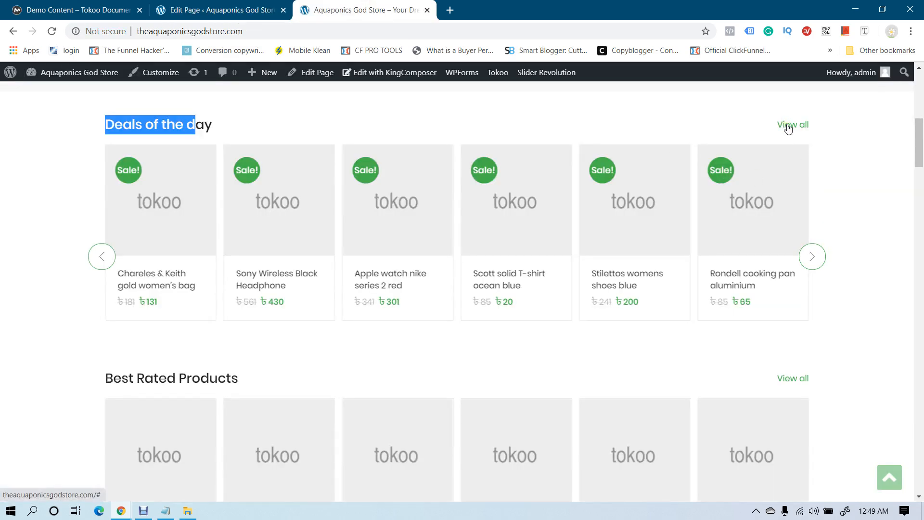
{"action": "left_click", "coordinate": [270, 10]}
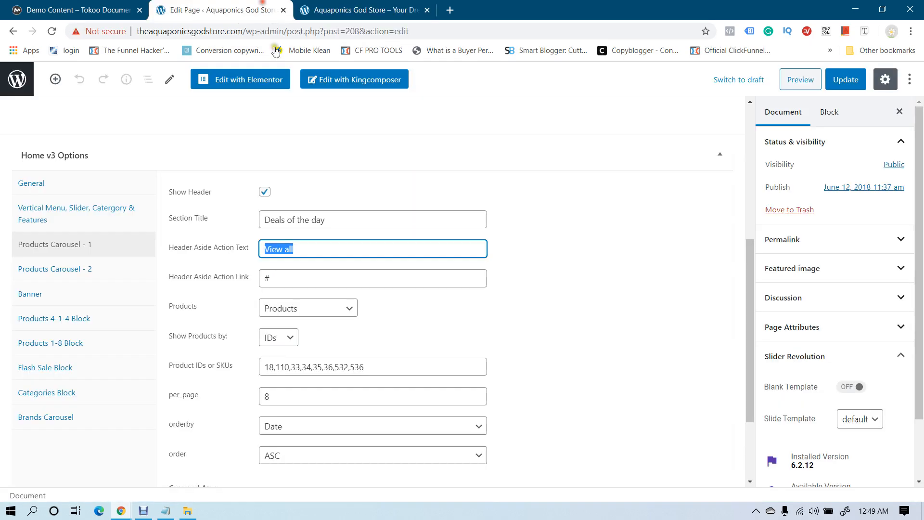
Review the action link, product source and product ID settings of Products Carousel - 1, keeping Products as the source
{"action": "left_click", "coordinate": [313, 247]}
{"action": "double_click", "coordinate": [286, 279]}
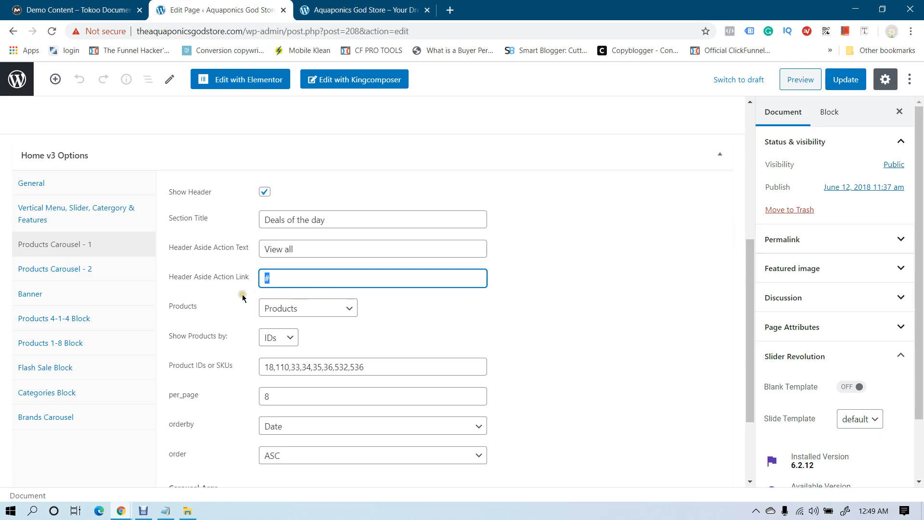
{"action": "scroll", "coordinate": [240, 299], "scroll_direction": "down", "scroll_amount": 2}
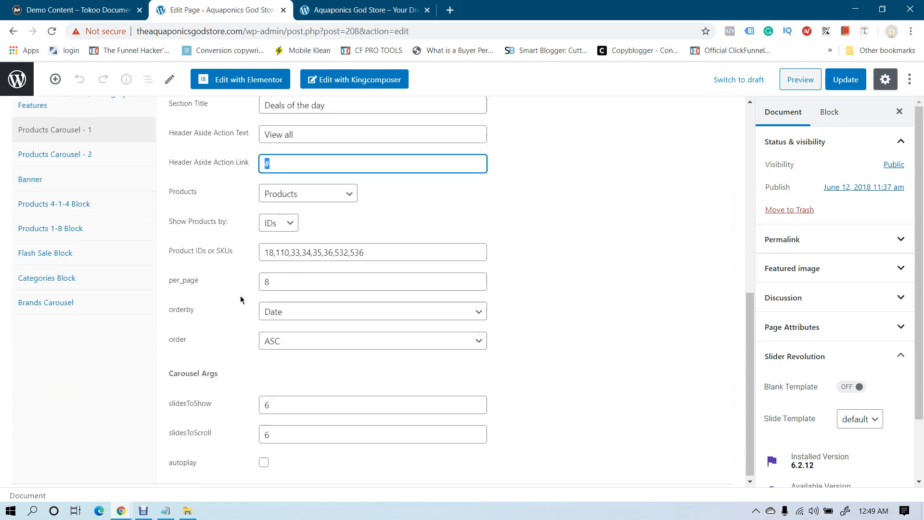
{"action": "left_click", "coordinate": [302, 187]}
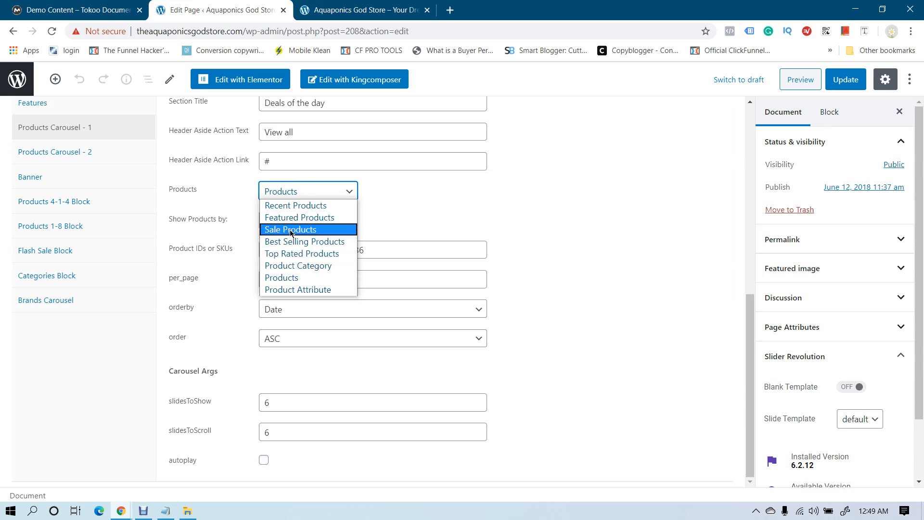
{"action": "left_click", "coordinate": [285, 278]}
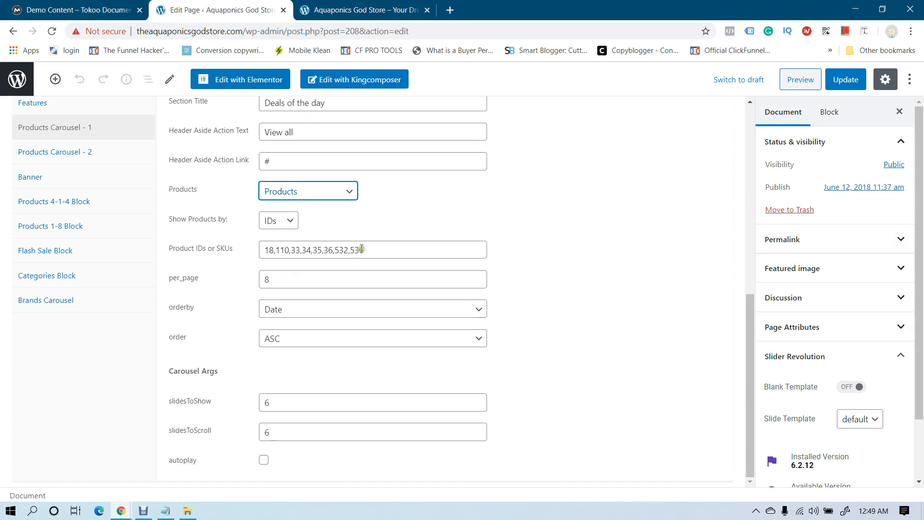
{"action": "left_click_drag", "start_coordinate": [381, 252], "coordinate": [212, 248]}
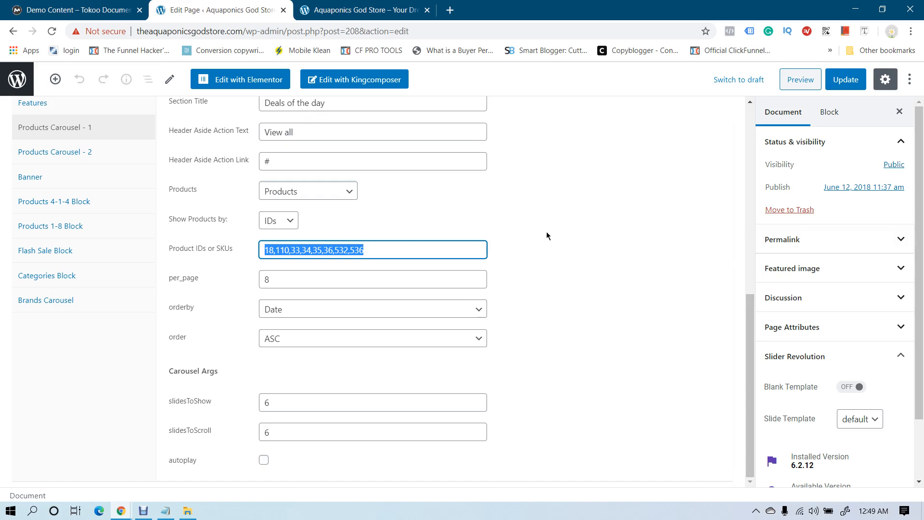
Leave the Home v3 page editor, open the store's product list and start adding a new product
{"action": "scroll", "coordinate": [547, 232], "scroll_direction": "up", "scroll_amount": 1}
{"action": "scroll", "coordinate": [547, 232], "scroll_direction": "up", "scroll_amount": 6}
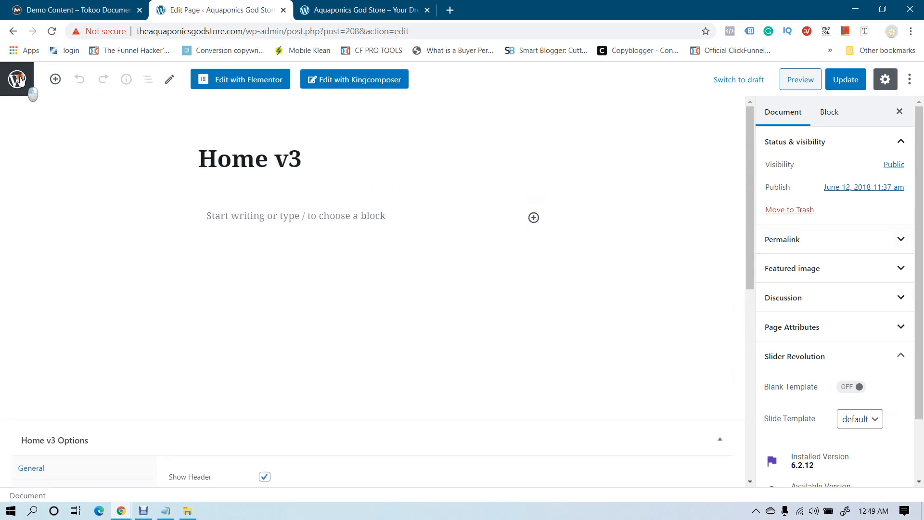
{"action": "left_click", "coordinate": [29, 89]}
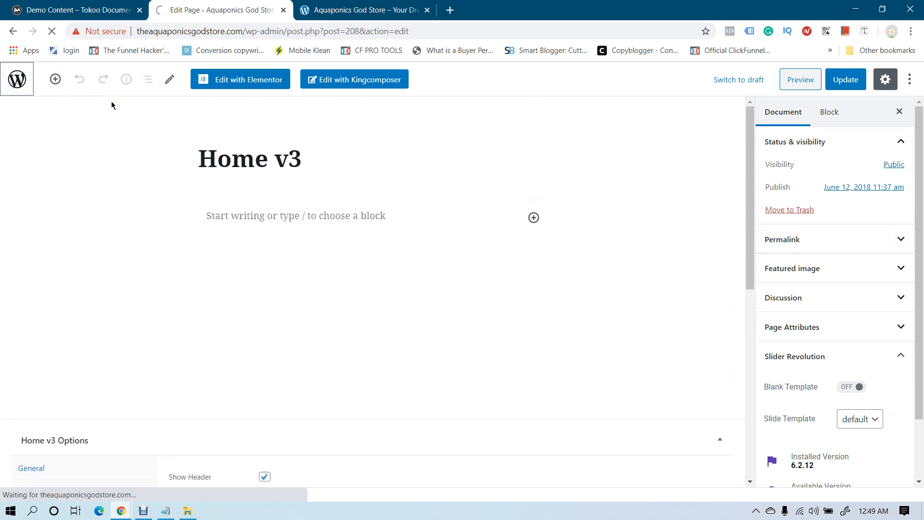
{"action": "scroll", "coordinate": [292, 131], "scroll_direction": "down", "scroll_amount": 1}
{"action": "scroll", "coordinate": [292, 132], "scroll_direction": "down", "scroll_amount": 1}
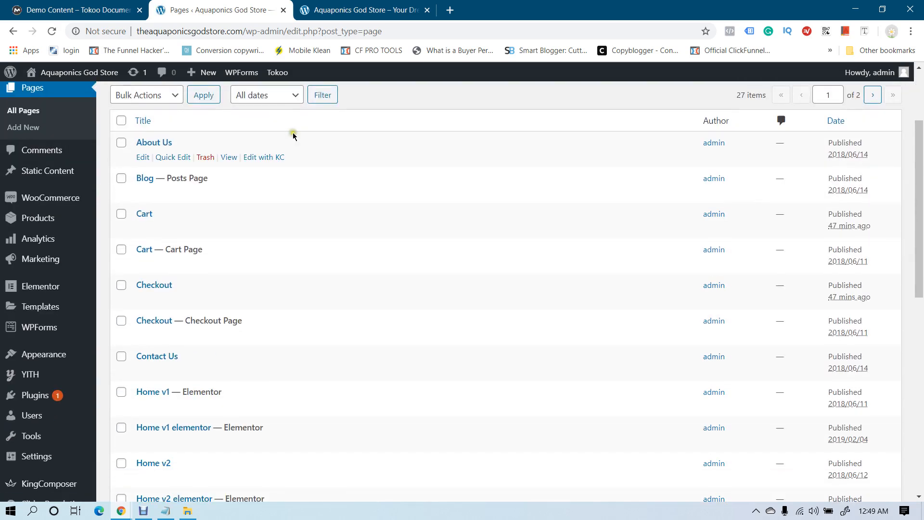
{"action": "left_click", "coordinate": [36, 218]}
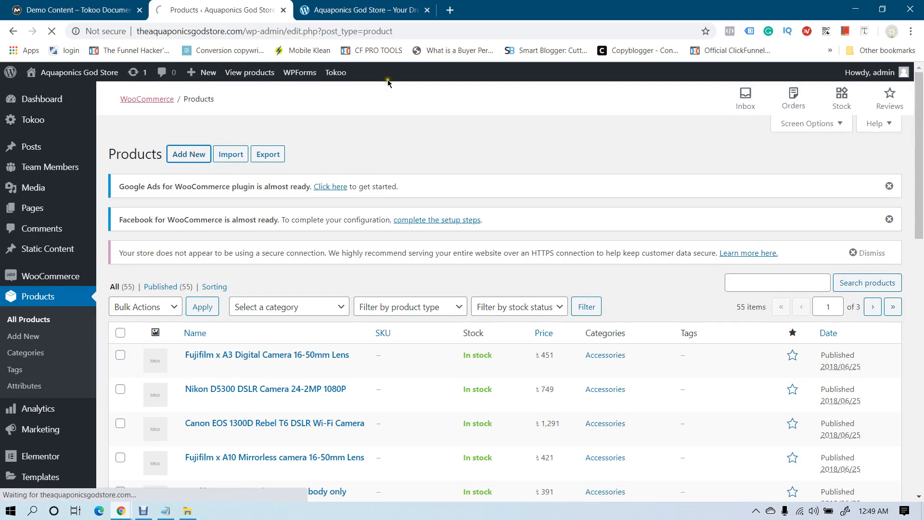
Load AliExpress in a new browser tab and return to the new product form
{"action": "left_click", "coordinate": [450, 10]}
{"action": "type", "text": "alie"}
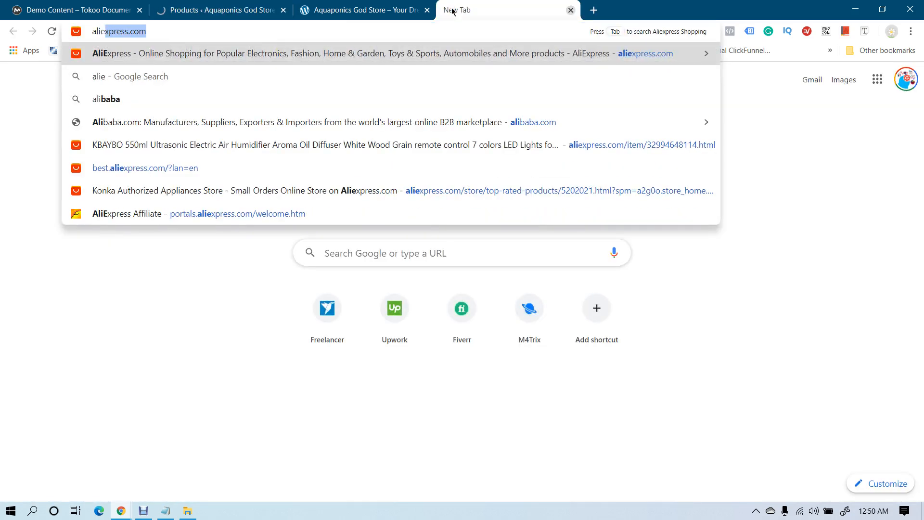
{"action": "key", "text": "Return"}
{"action": "left_click", "coordinate": [218, 10]}
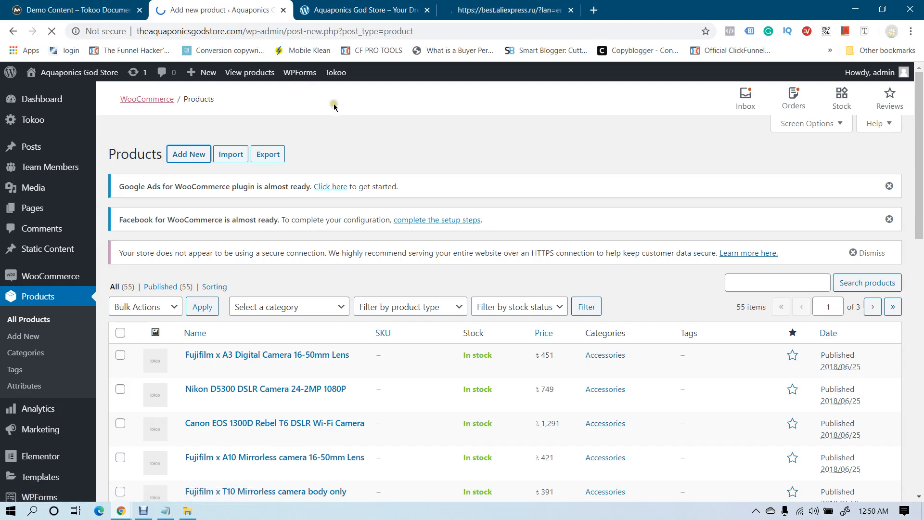
{"action": "scroll", "coordinate": [359, 173], "scroll_direction": "down", "scroll_amount": 4}
{"action": "scroll", "coordinate": [388, 180], "scroll_direction": "down", "scroll_amount": 8}
{"action": "scroll", "coordinate": [388, 180], "scroll_direction": "up", "scroll_amount": 10}
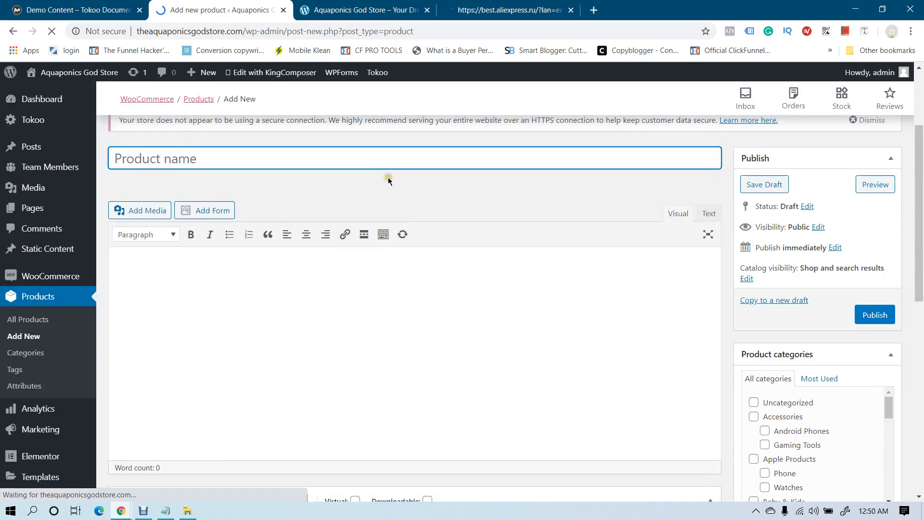
Browse the recommended items on the Russian AliExpress site and open the dog car seat cover listing
{"action": "left_click", "coordinate": [506, 9]}
{"action": "scroll", "coordinate": [466, 183], "scroll_direction": "down", "scroll_amount": 7}
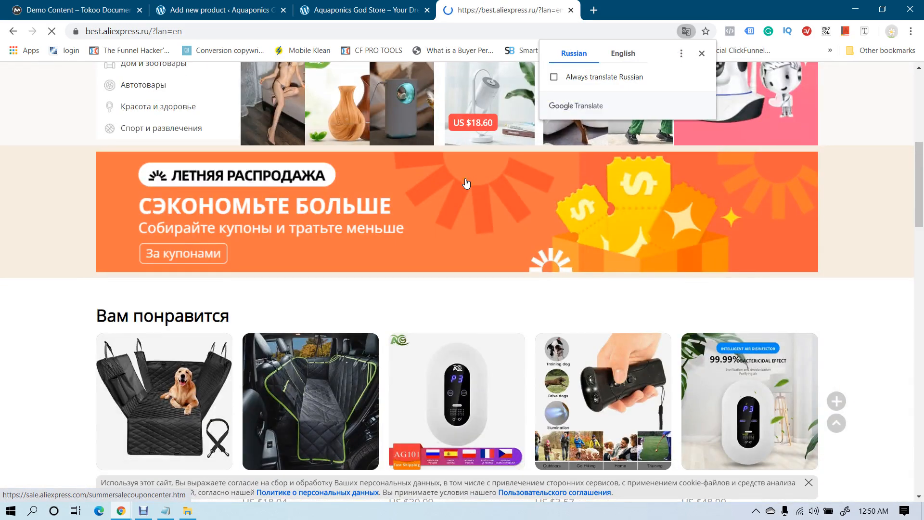
{"action": "scroll", "coordinate": [466, 183], "scroll_direction": "down", "scroll_amount": 5}
{"action": "scroll", "coordinate": [175, 211], "scroll_direction": "up", "scroll_amount": 1}
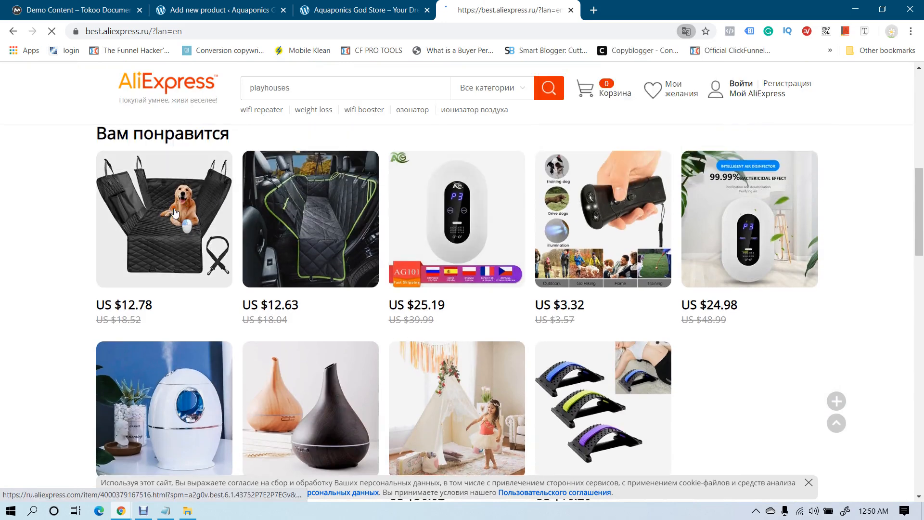
{"action": "left_click", "coordinate": [175, 211]}
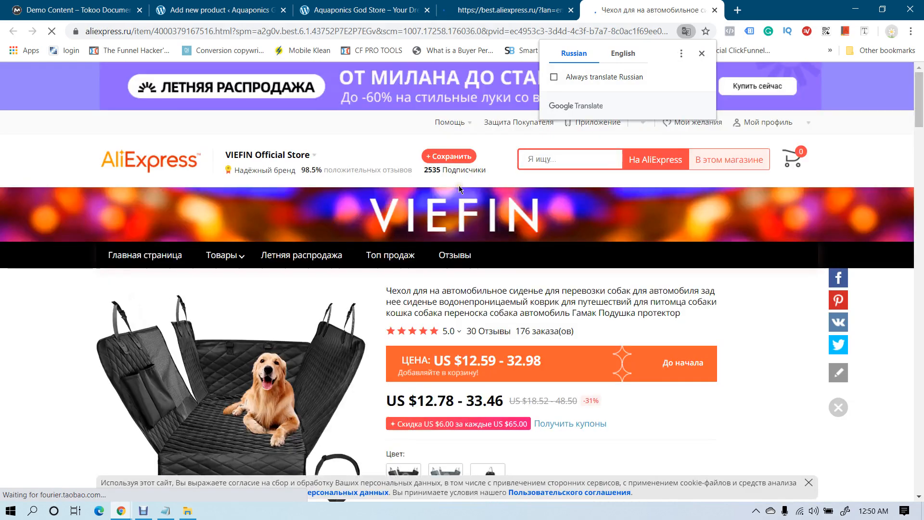
{"action": "left_click", "coordinate": [539, 9]}
{"action": "scroll", "coordinate": [467, 176], "scroll_direction": "up", "scroll_amount": 5}
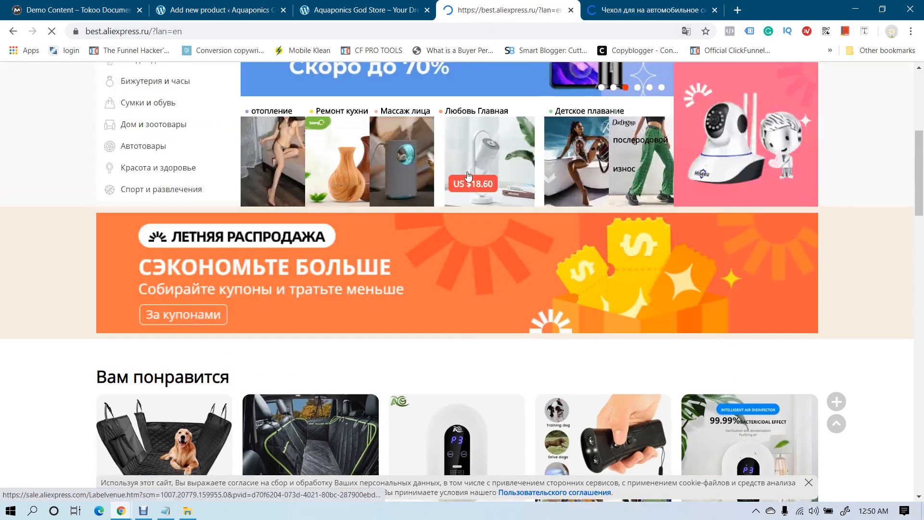
Reload AliExpress and switch it from the Russian site to the global English site
{"action": "left_click", "coordinate": [347, 32]}
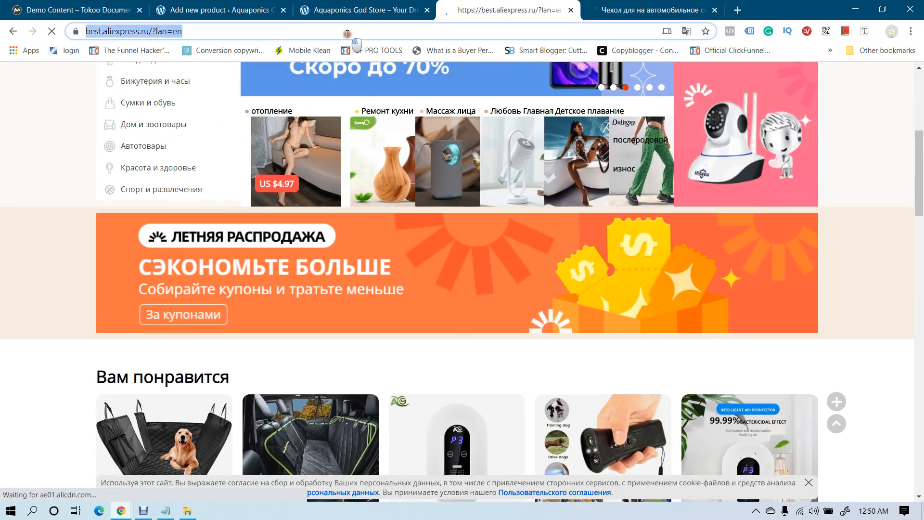
{"action": "type", "text": "alie"}
{"action": "key", "text": "Return"}
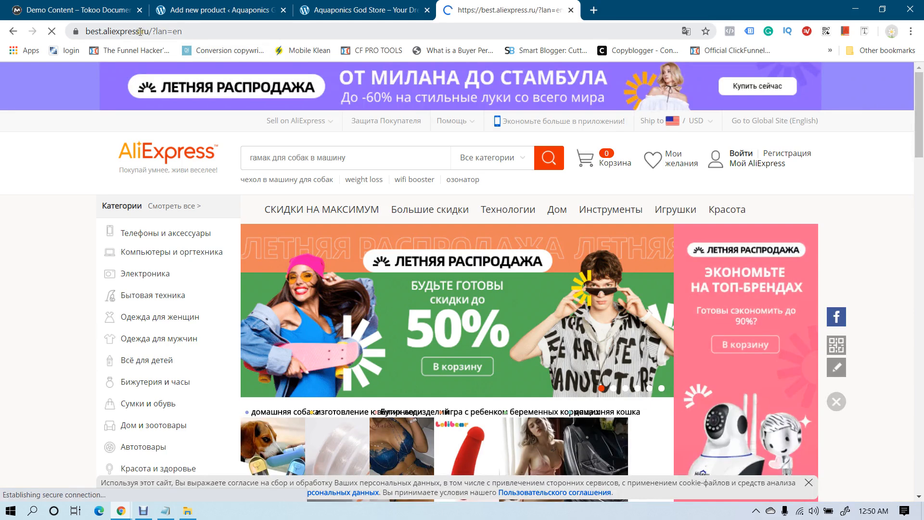
{"action": "left_click_drag", "start_coordinate": [143, 32], "coordinate": [158, 32]}
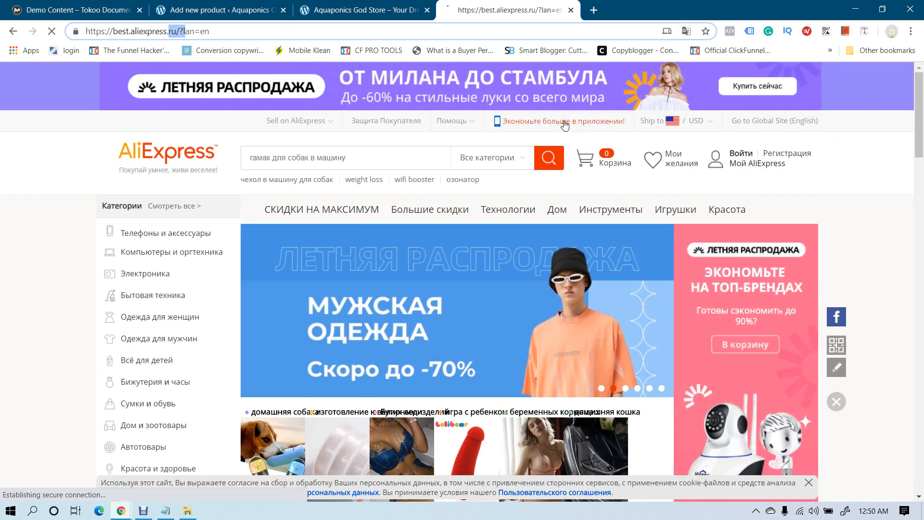
{"action": "left_click", "coordinate": [564, 121]}
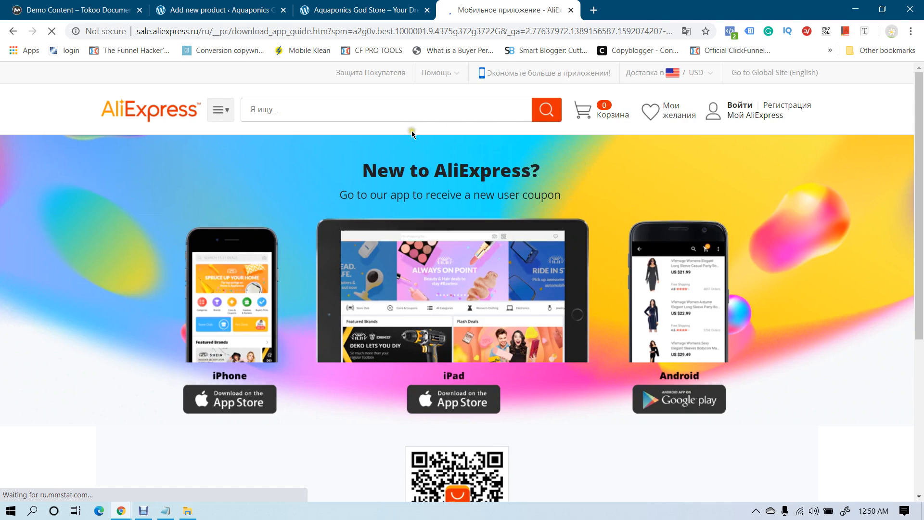
{"action": "left_click", "coordinate": [759, 76]}
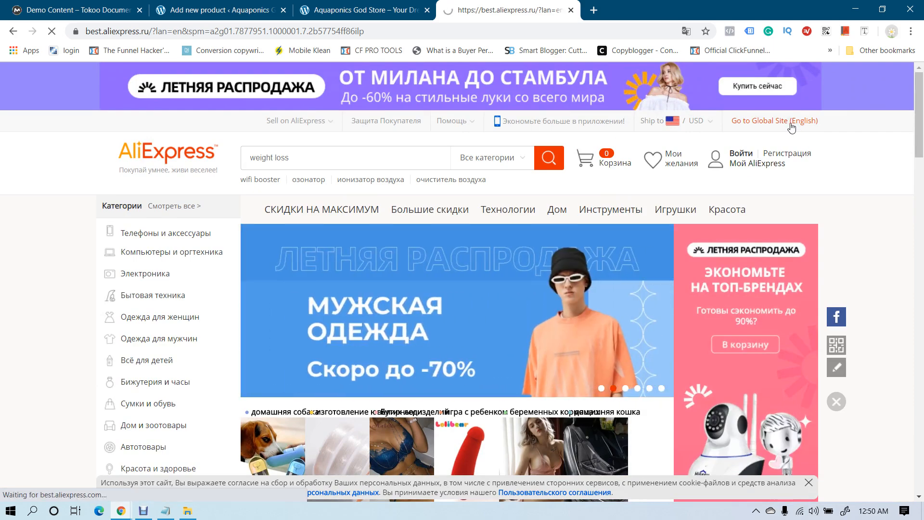
Open the 400ml Air Ultrasonic Humidifier aroma diffuser listing from the Best Match products on AliExpress
{"action": "scroll", "coordinate": [487, 264], "scroll_direction": "down", "scroll_amount": 10}
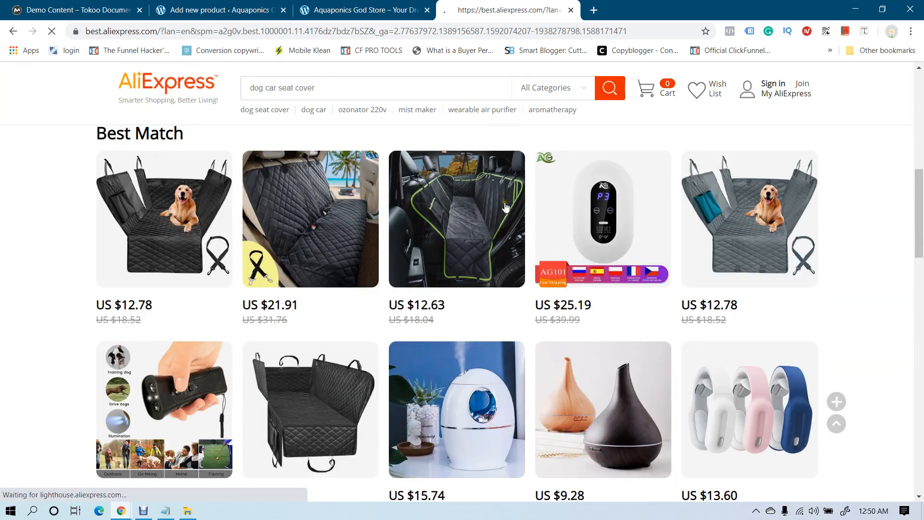
{"action": "scroll", "coordinate": [505, 207], "scroll_direction": "down", "scroll_amount": 3}
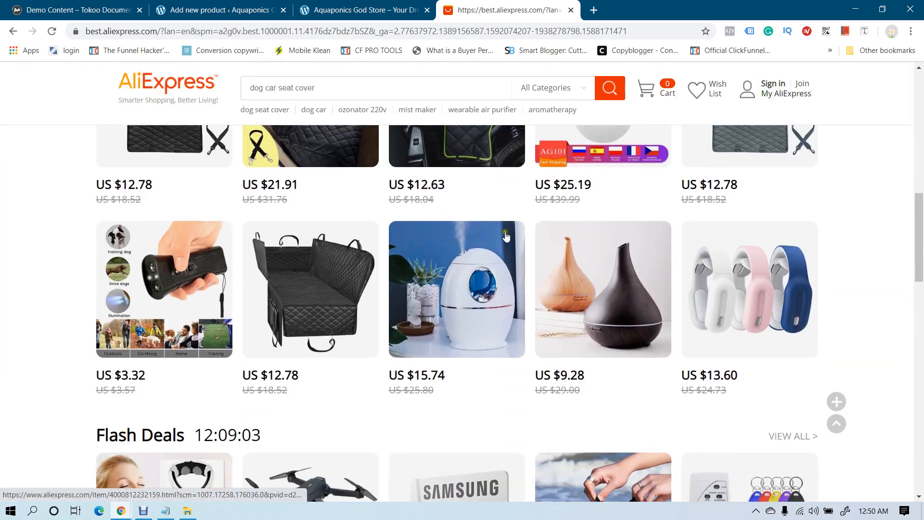
{"action": "left_click", "coordinate": [575, 270]}
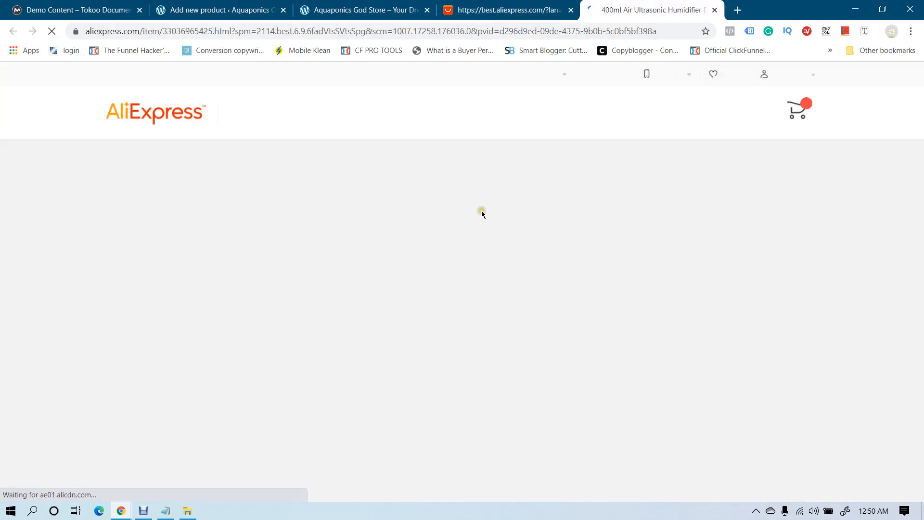
{"action": "scroll", "coordinate": [483, 207], "scroll_direction": "down", "scroll_amount": 3}
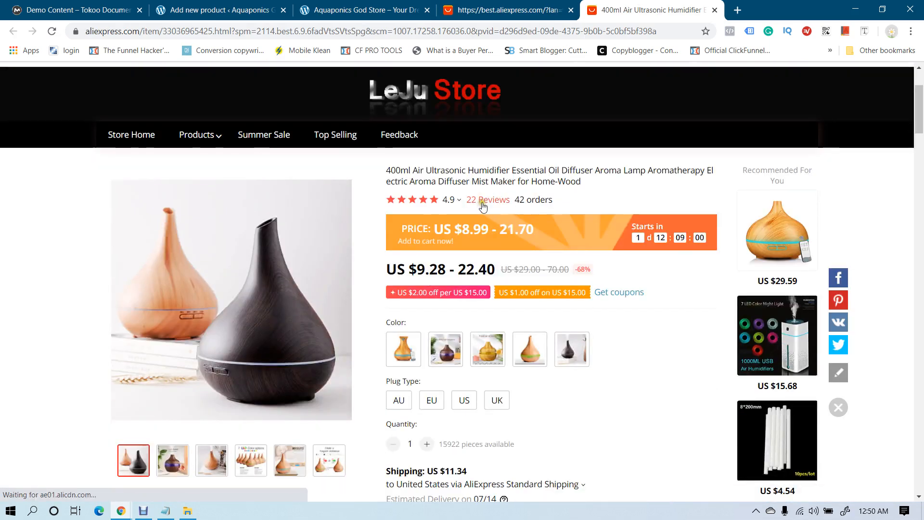
Name the new store product "Air Ultrasonic Humidifier Essential Oil Diffuse", copying the wording from the AliExpress listing title
{"action": "left_click_drag", "start_coordinate": [412, 171], "coordinate": [597, 174]}
{"action": "key", "text": "ctrl+c"}
{"action": "left_click", "coordinate": [236, 10]}
{"action": "key", "text": "ctrl+v"}
Copy the humidifier's overview text from the AliExpress listing into the new product's description
{"action": "left_click", "coordinate": [645, 9]}
{"action": "scroll", "coordinate": [590, 186], "scroll_direction": "down", "scroll_amount": 7}
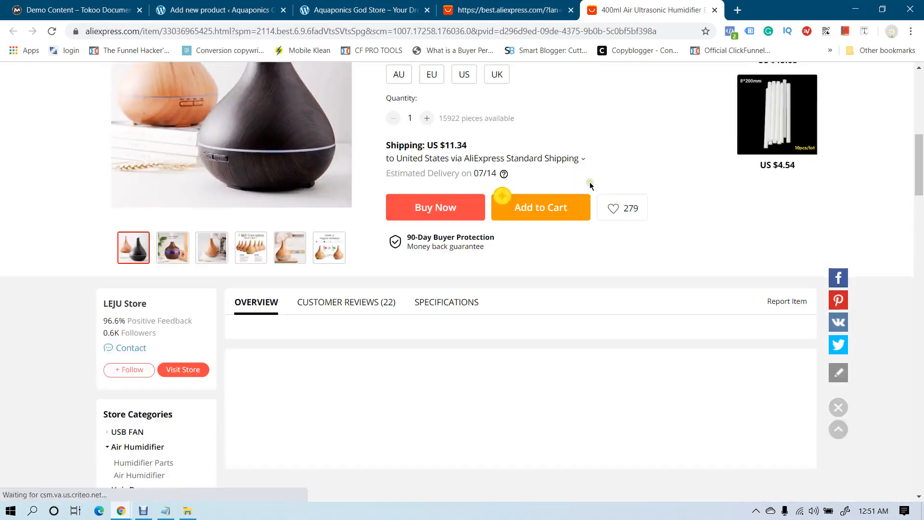
{"action": "scroll", "coordinate": [591, 185], "scroll_direction": "down", "scroll_amount": 5}
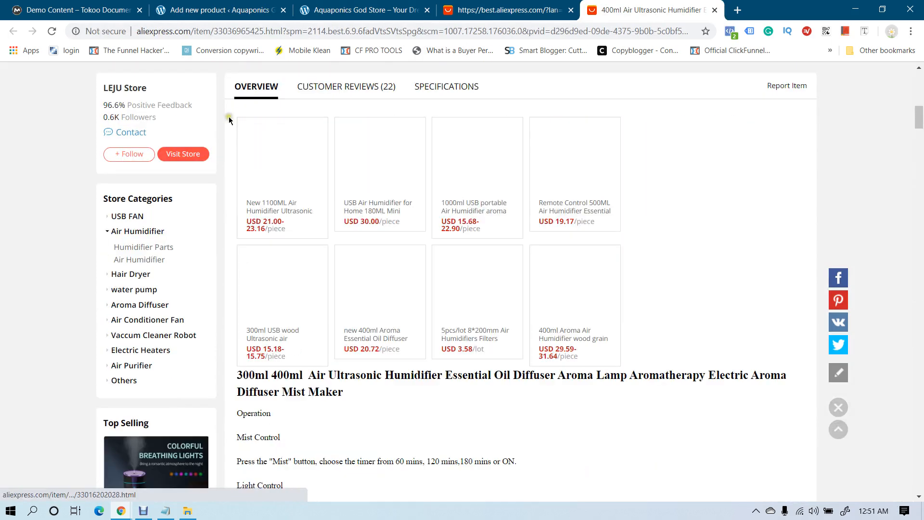
{"action": "scroll", "coordinate": [299, 180], "scroll_direction": "down", "scroll_amount": 5}
{"action": "left_click_drag", "start_coordinate": [235, 133], "coordinate": [651, 425]}
{"action": "scroll", "coordinate": [374, 365], "scroll_direction": "down", "scroll_amount": 5}
{"action": "left_click", "coordinate": [219, 9]}
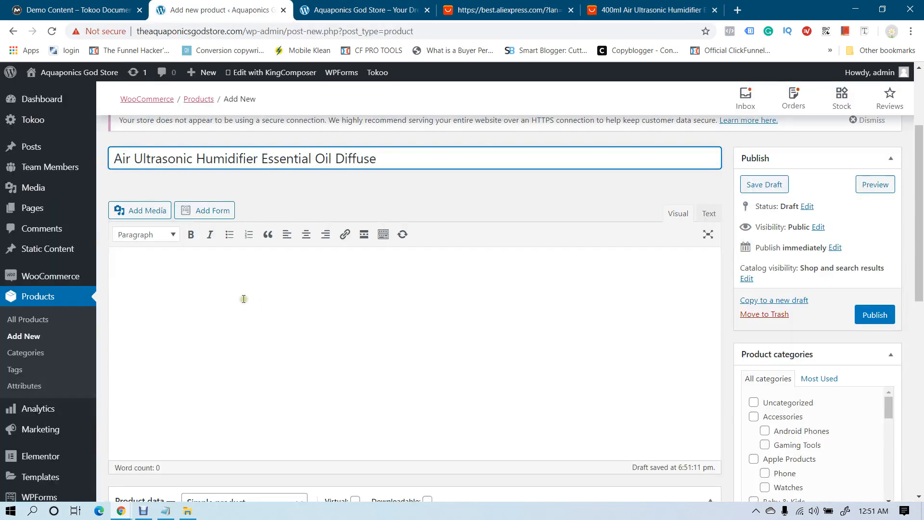
{"action": "left_click", "coordinate": [243, 299]}
{"action": "type", "text": "300ml 400ml Air Ultrasonic Humidifier Essential Oil Diffuser Aroma Lamp Aromatherapy Electric Aroma Diffuser Mist Maker Operation Mist Control Press the \"Mist\" button, choose the timer from 60 mins, 120 mins,180 mins or ON. Light Control Press the \"Light\" button to turn on the LED light, the color will change automatically. Press the \"Light\" button again to fix the color. Press the \"Light\" button again to change color. If you need to turn it off please long press the button for one second. High/Low Control Adjust the spray intensity(strong or week) Attention 1. Please add water below the Max line. 2. Before press the \"MIST\" button,please ensure that you have added water into the sink. Because there is no water but press the \"MIST\"button, the diffuser will be burned out. Packaging include 1x Aroma Diffuser 1x Power Adapter 1x User Manual 1x Measuring Cup 1x Remote Control( if u choose the 300ml one, it's not include the remote control and plug, it just include the usb cable)"}
Set the new product's regular price to 50 and its sale price to 30
{"action": "scroll", "coordinate": [354, 303], "scroll_direction": "down", "scroll_amount": 6}
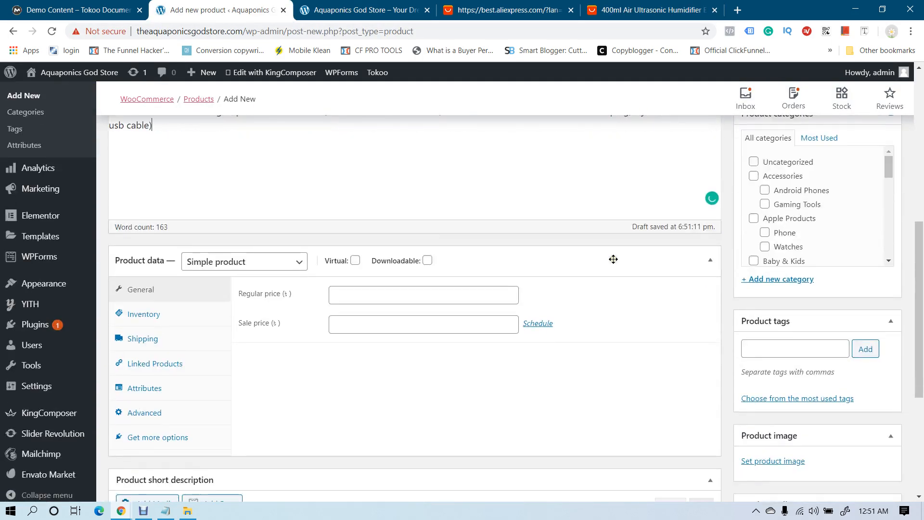
{"action": "left_click", "coordinate": [378, 238]}
{"action": "left_click", "coordinate": [608, 239]}
{"action": "left_click", "coordinate": [413, 235]}
{"action": "type", "text": "50"}
{"action": "left_click", "coordinate": [410, 261]}
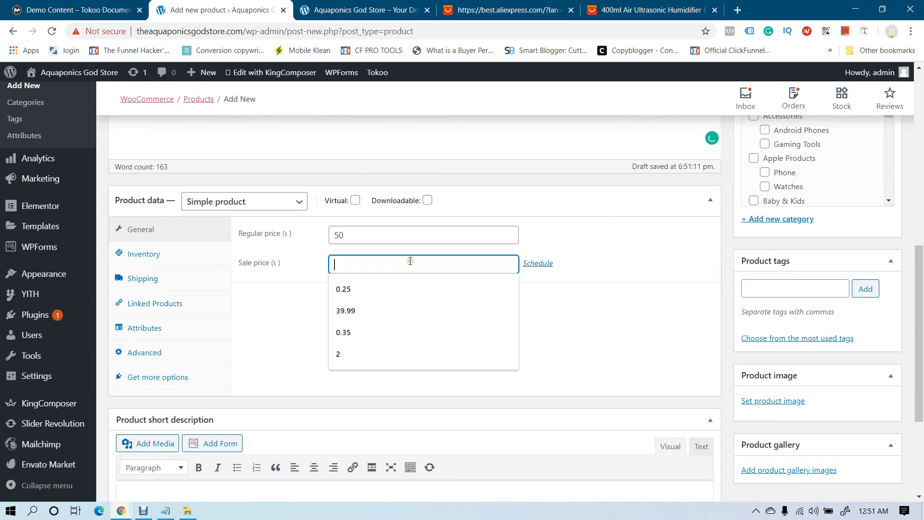
{"action": "type", "text": "30"}
{"action": "left_click", "coordinate": [440, 301]}
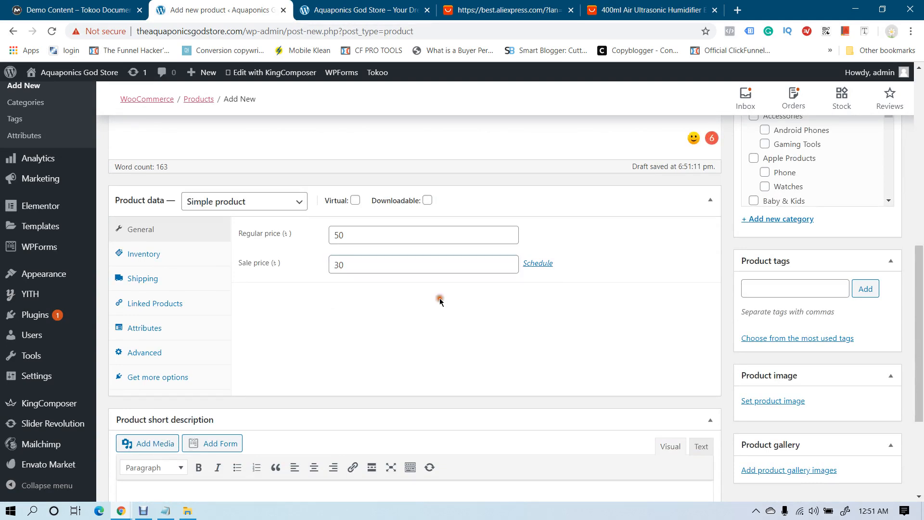
Look through the product data's Inventory, Shipping, Linked Products, Attributes and Advanced settings
{"action": "left_click", "coordinate": [166, 262]}
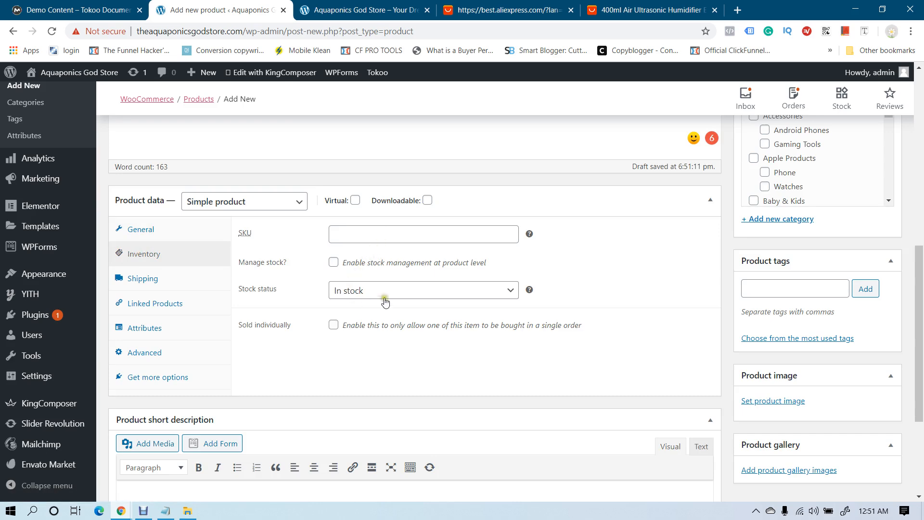
{"action": "scroll", "coordinate": [366, 289], "scroll_direction": "down", "scroll_amount": 3}
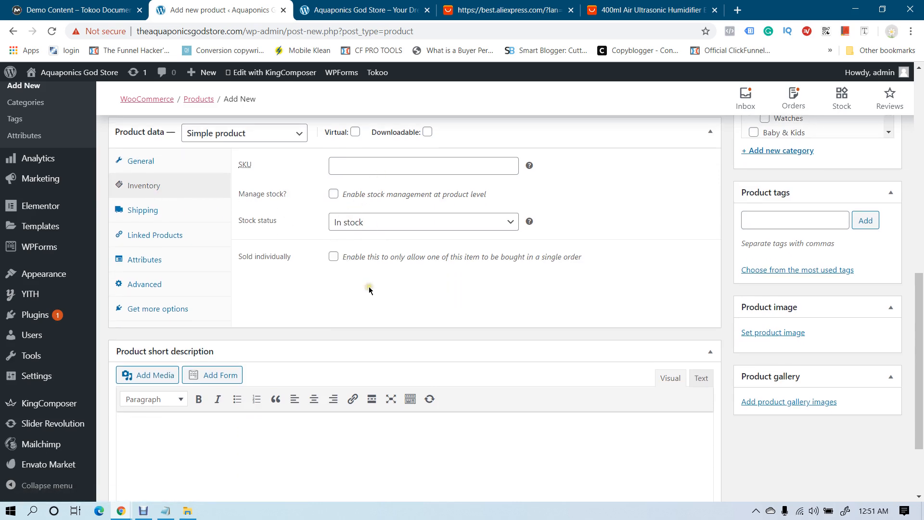
{"action": "scroll", "coordinate": [369, 289], "scroll_direction": "up", "scroll_amount": 3}
{"action": "left_click", "coordinate": [135, 276]}
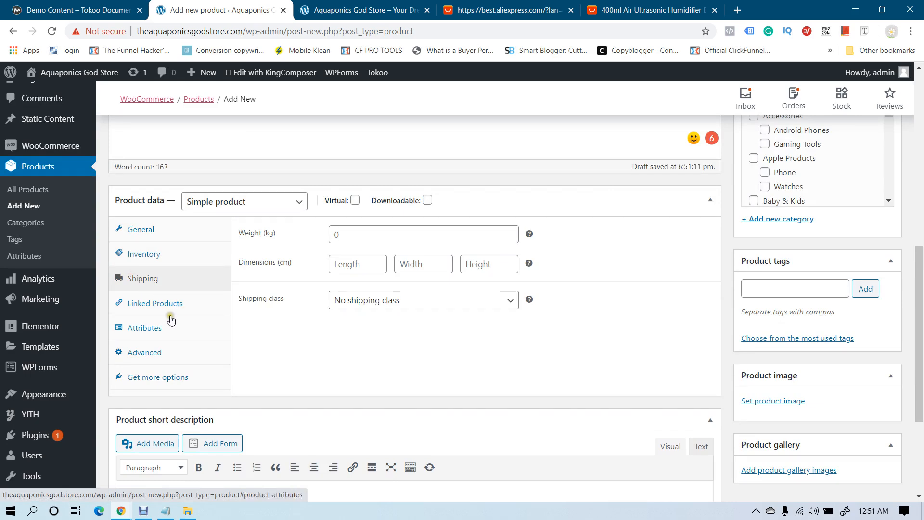
{"action": "left_click", "coordinate": [151, 307]}
{"action": "left_click", "coordinate": [144, 327]}
{"action": "left_click", "coordinate": [153, 351]}
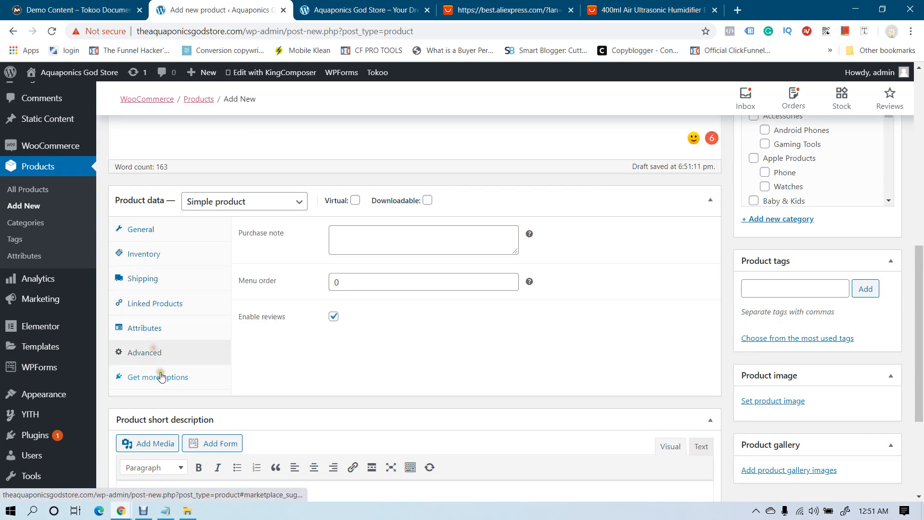
Look through the product data's recommended extensions and the list of existing product categories
{"action": "left_click", "coordinate": [162, 374]}
{"action": "scroll", "coordinate": [717, 243], "scroll_direction": "down", "scroll_amount": 5}
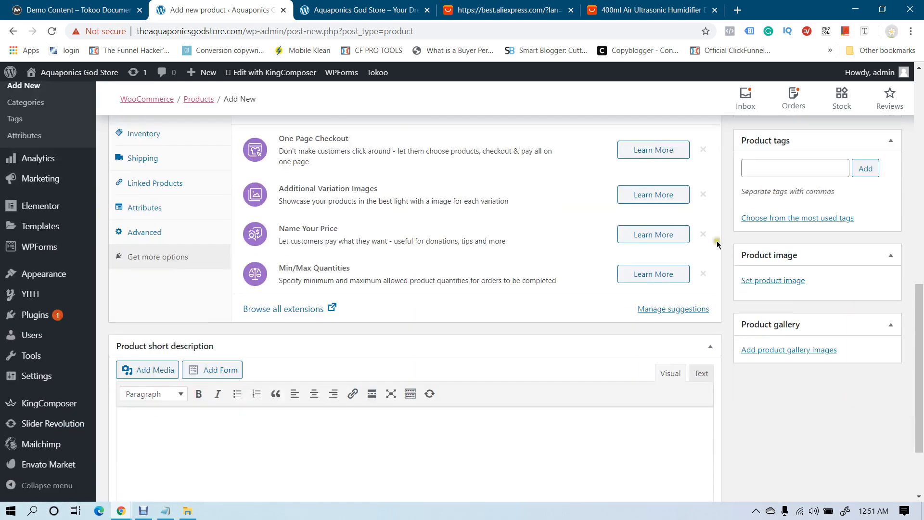
{"action": "scroll", "coordinate": [717, 244], "scroll_direction": "up", "scroll_amount": 8}
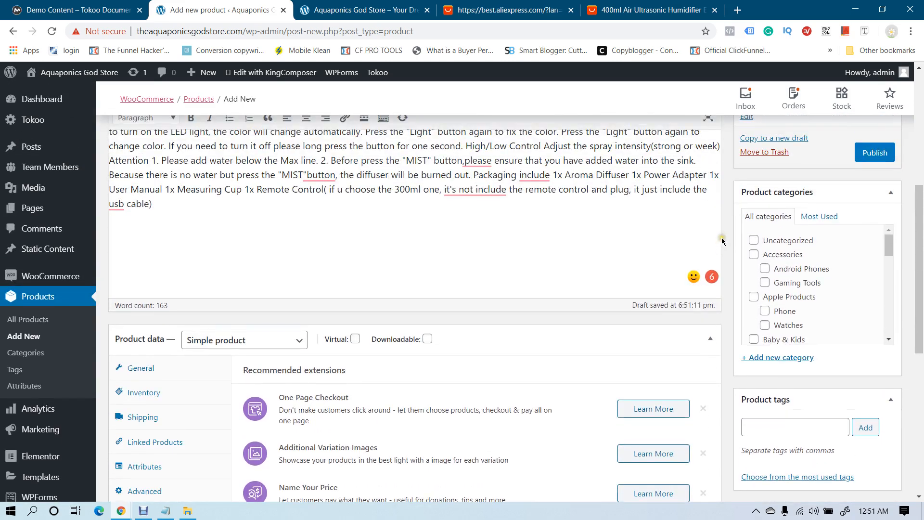
{"action": "scroll", "coordinate": [798, 265], "scroll_direction": "down", "scroll_amount": 6}
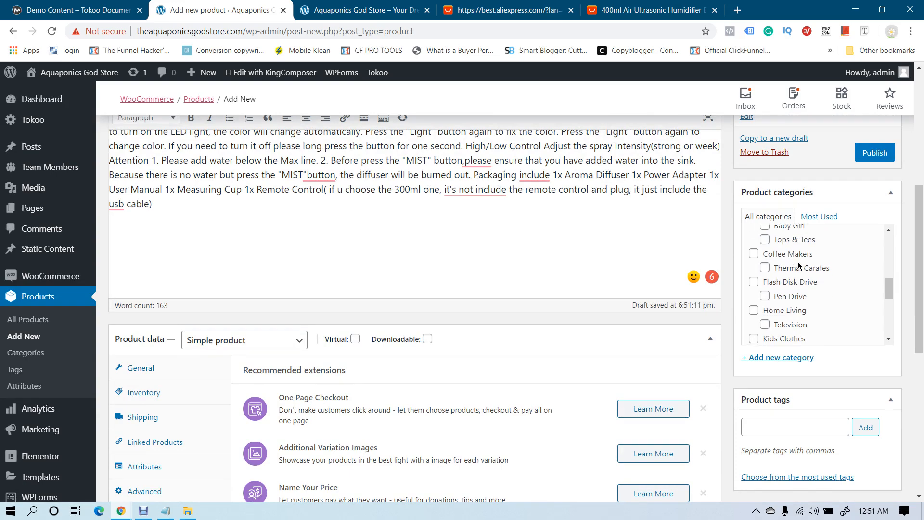
{"action": "scroll", "coordinate": [798, 265], "scroll_direction": "down", "scroll_amount": 3}
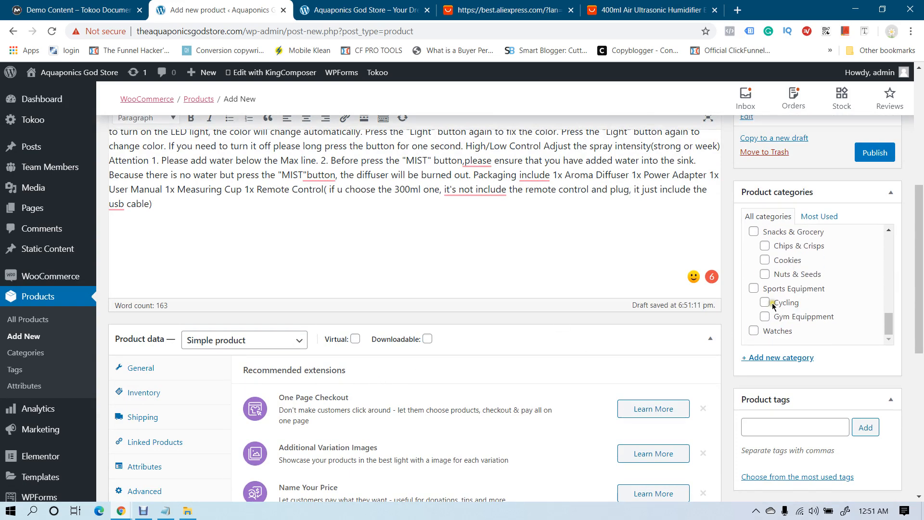
{"action": "scroll", "coordinate": [718, 326], "scroll_direction": "down", "scroll_amount": 1}
{"action": "scroll", "coordinate": [845, 229], "scroll_direction": "up", "scroll_amount": 9}
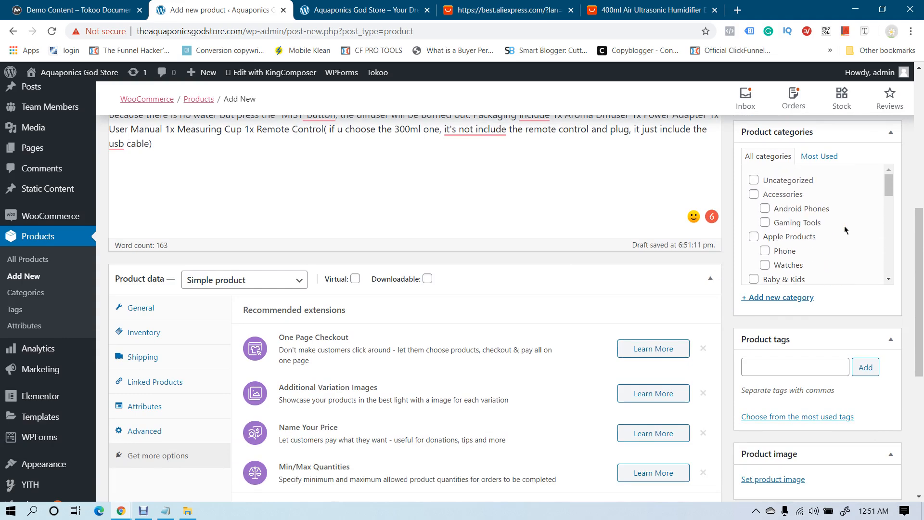
{"action": "left_click", "coordinate": [138, 307]}
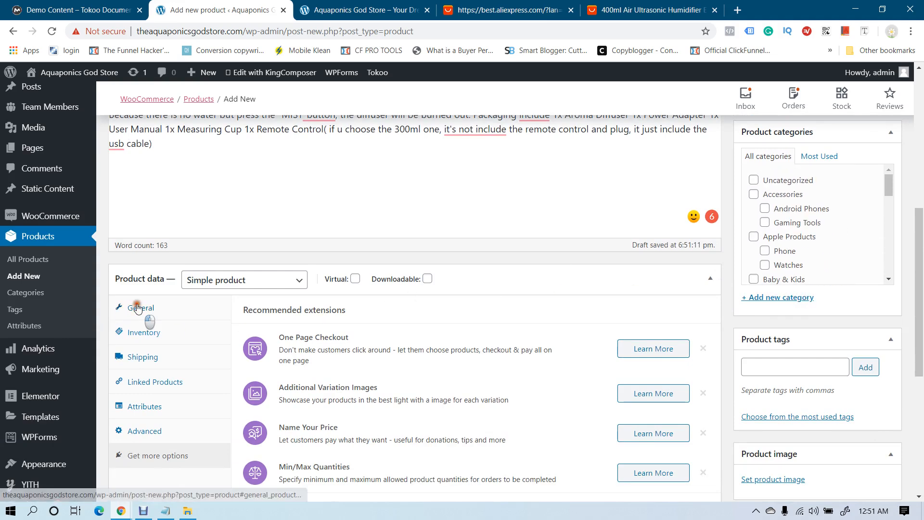
Switch to the AliExpress humidifier listing and examine its title, options, overview and specifications to find a fitting category
{"action": "left_click", "coordinate": [601, 6]}
{"action": "scroll", "coordinate": [514, 165], "scroll_direction": "up", "scroll_amount": 7}
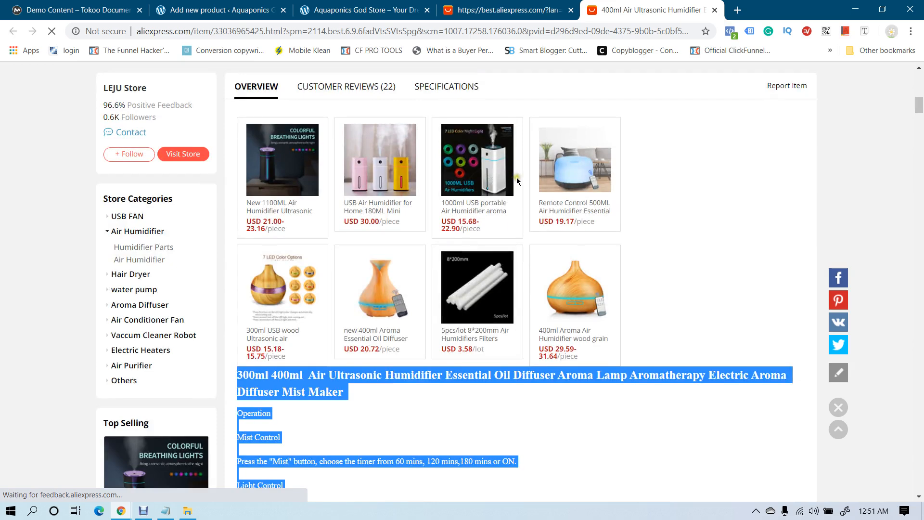
{"action": "scroll", "coordinate": [517, 180], "scroll_direction": "up", "scroll_amount": 3}
{"action": "scroll", "coordinate": [692, 192], "scroll_direction": "up", "scroll_amount": 5}
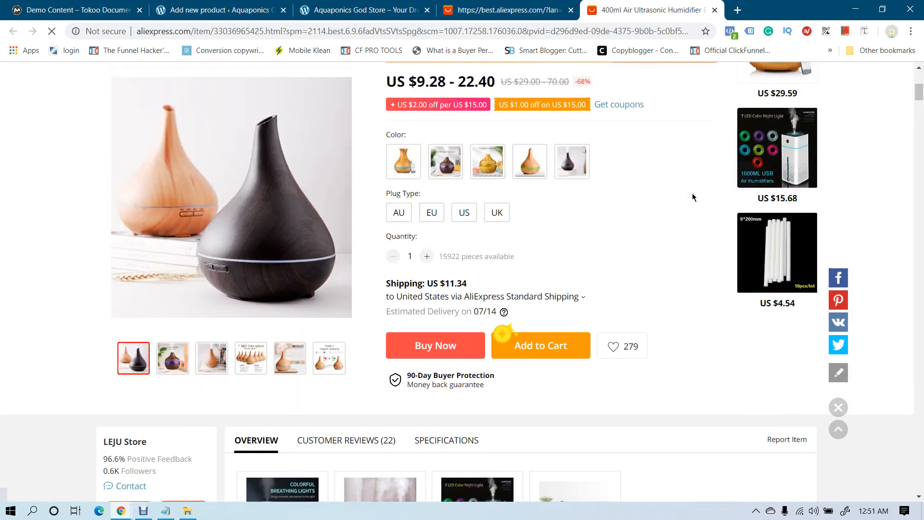
{"action": "scroll", "coordinate": [689, 192], "scroll_direction": "up", "scroll_amount": 5}
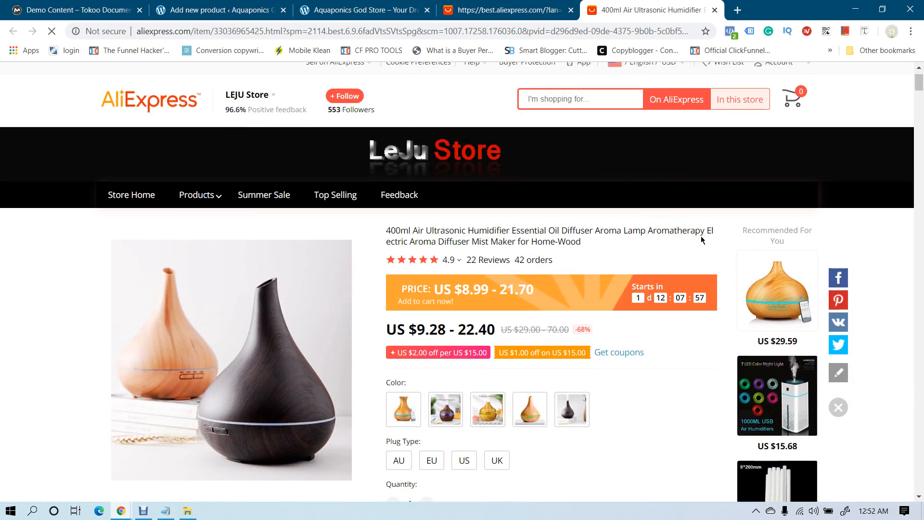
{"action": "scroll", "coordinate": [701, 239], "scroll_direction": "down", "scroll_amount": 7}
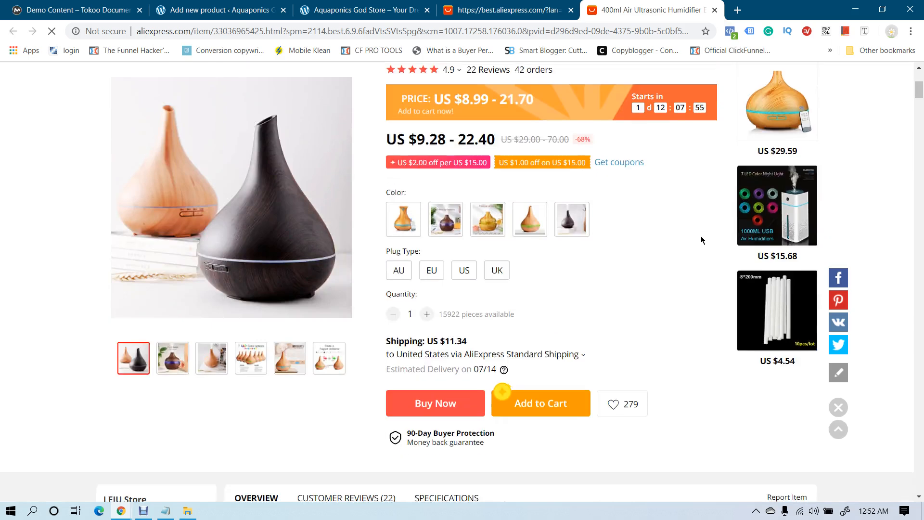
{"action": "scroll", "coordinate": [701, 238], "scroll_direction": "down", "scroll_amount": 8}
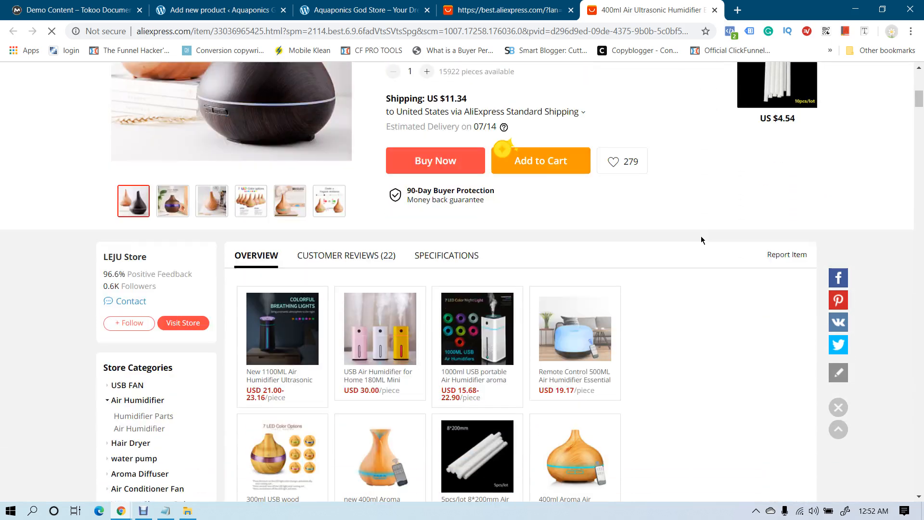
{"action": "scroll", "coordinate": [701, 238], "scroll_direction": "up", "scroll_amount": 4}
{"action": "scroll", "coordinate": [701, 239], "scroll_direction": "up", "scroll_amount": 3}
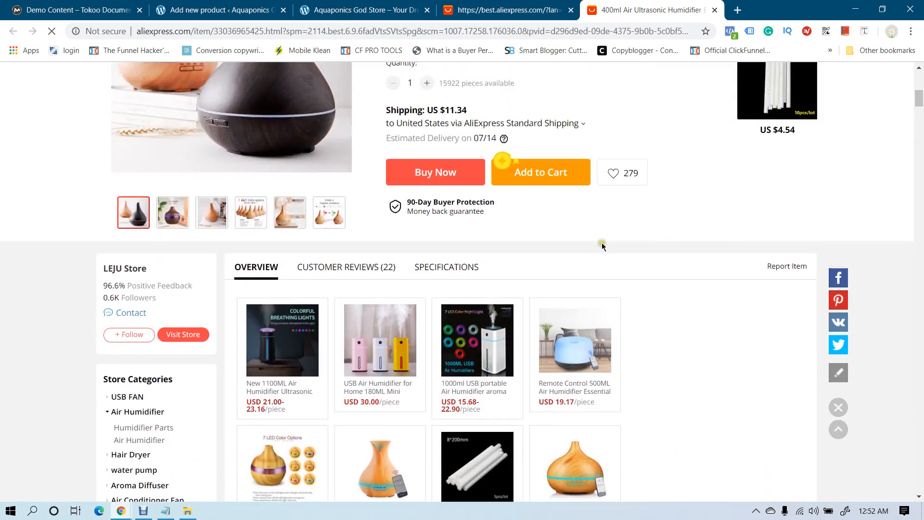
{"action": "left_click", "coordinate": [463, 273]}
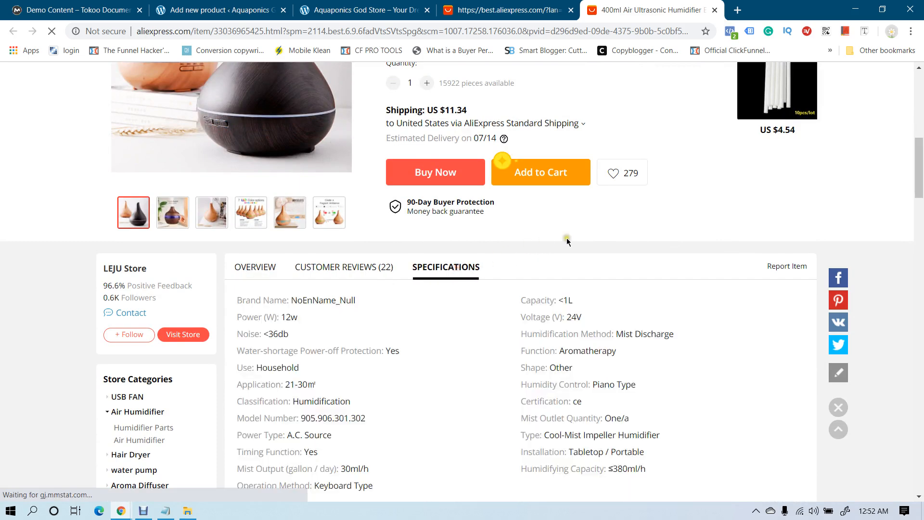
{"action": "scroll", "coordinate": [629, 229], "scroll_direction": "up", "scroll_amount": 8}
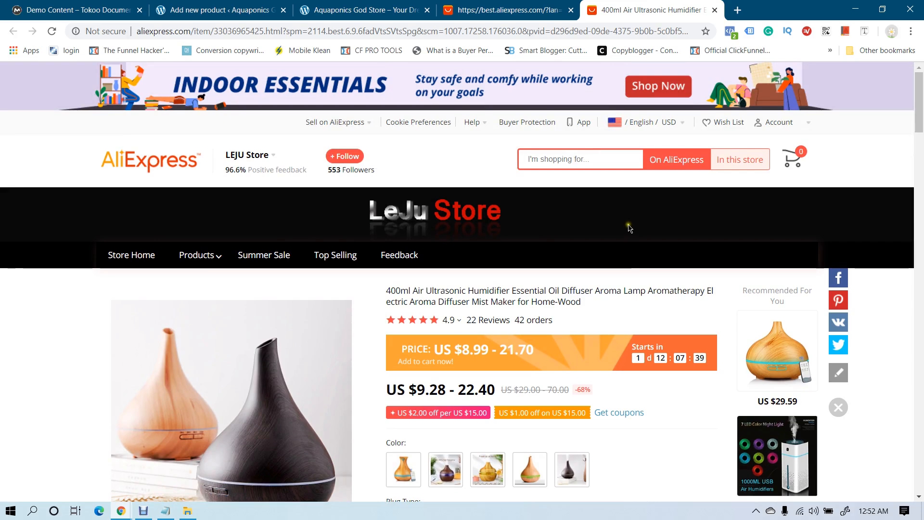
Return to the new product page and create the product category "Home Improvements" for the humidifier
{"action": "left_click", "coordinate": [505, 11]}
{"action": "left_click", "coordinate": [369, 11]}
{"action": "left_click", "coordinate": [220, 4]}
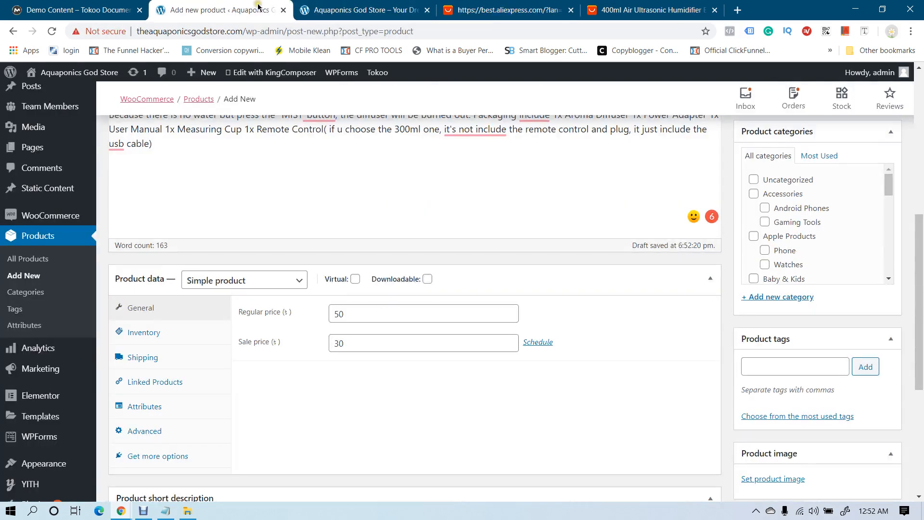
{"action": "left_click", "coordinate": [775, 297]}
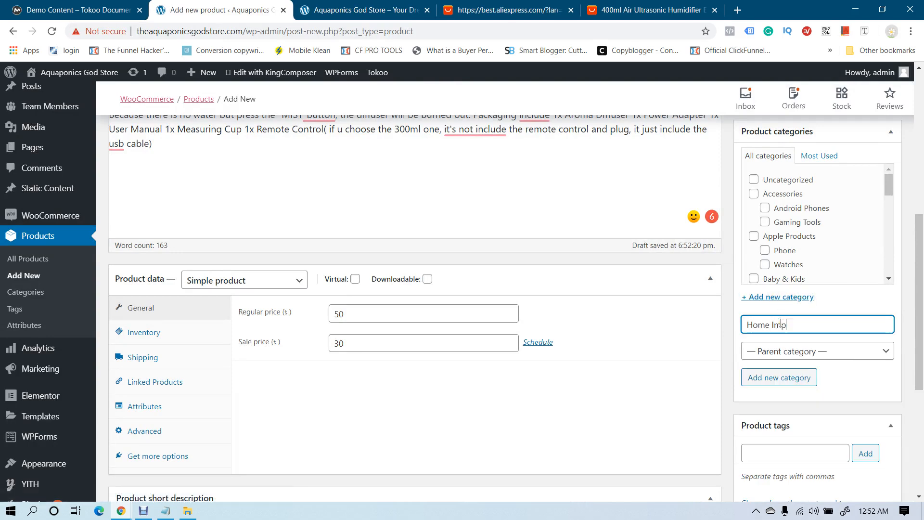
{"action": "left_click", "coordinate": [780, 382]}
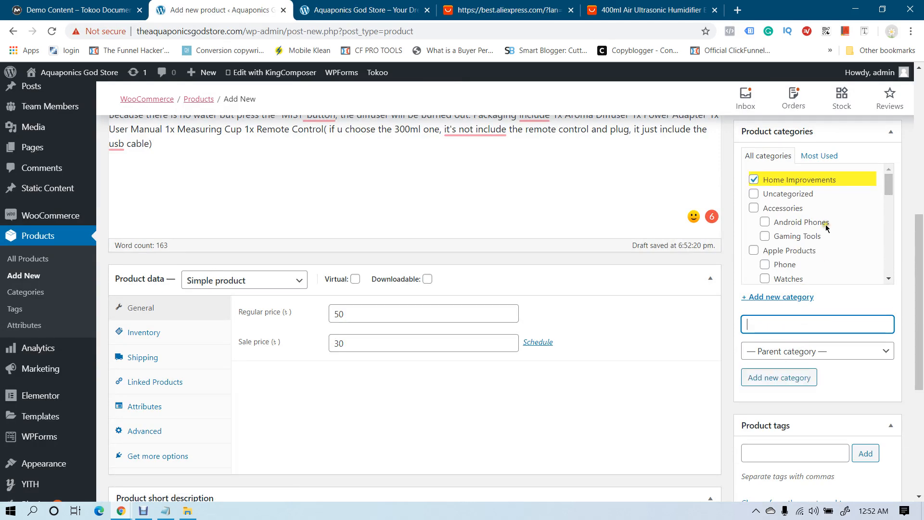
Open the product image chooser for the humidifier
{"action": "scroll", "coordinate": [576, 359], "scroll_direction": "down", "scroll_amount": 5}
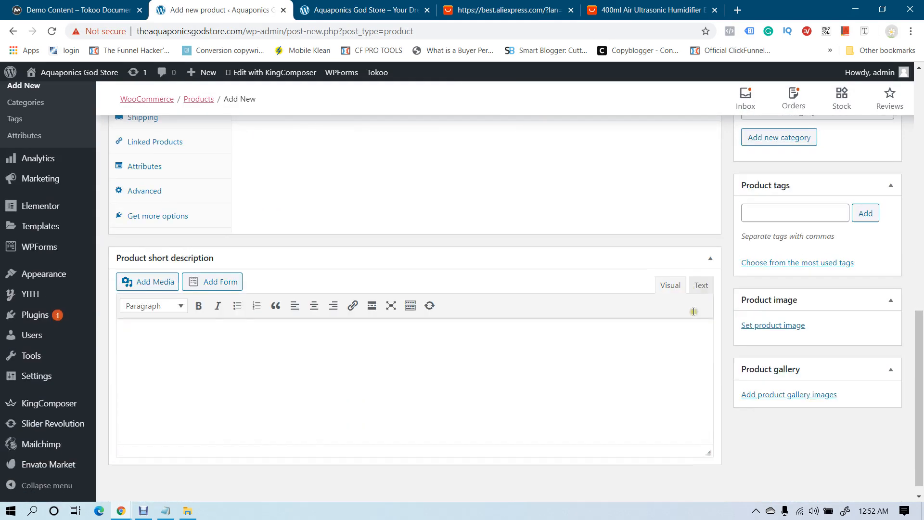
{"action": "scroll", "coordinate": [722, 327], "scroll_direction": "up", "scroll_amount": 9}
{"action": "scroll", "coordinate": [722, 329], "scroll_direction": "down", "scroll_amount": 7}
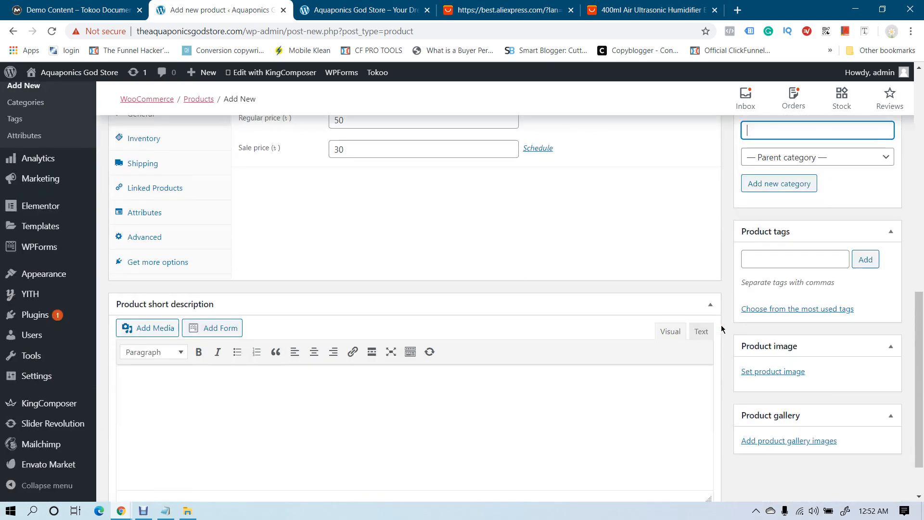
{"action": "left_click", "coordinate": [768, 372]}
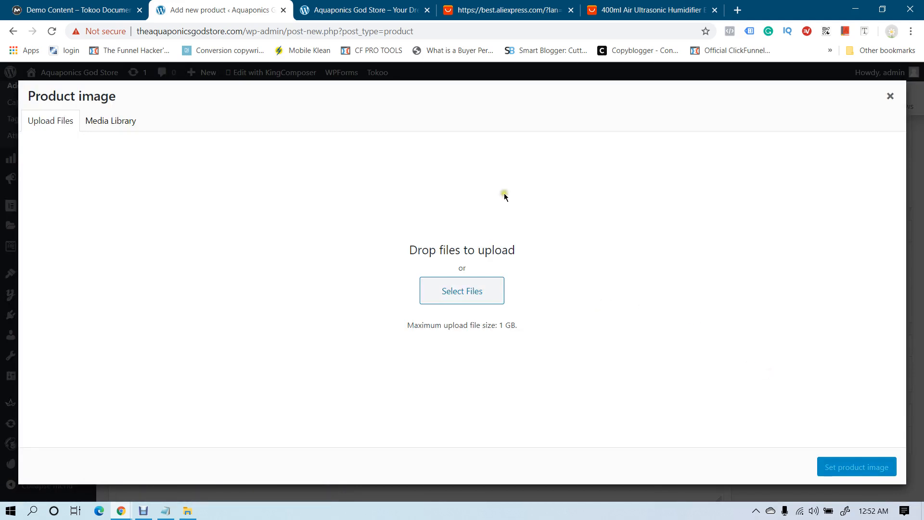
Capture the main photo of the two humidifiers on the AliExpress listing with Snipping Tool
{"action": "left_click", "coordinate": [650, 6]}
{"action": "scroll", "coordinate": [260, 260], "scroll_direction": "down", "scroll_amount": 3}
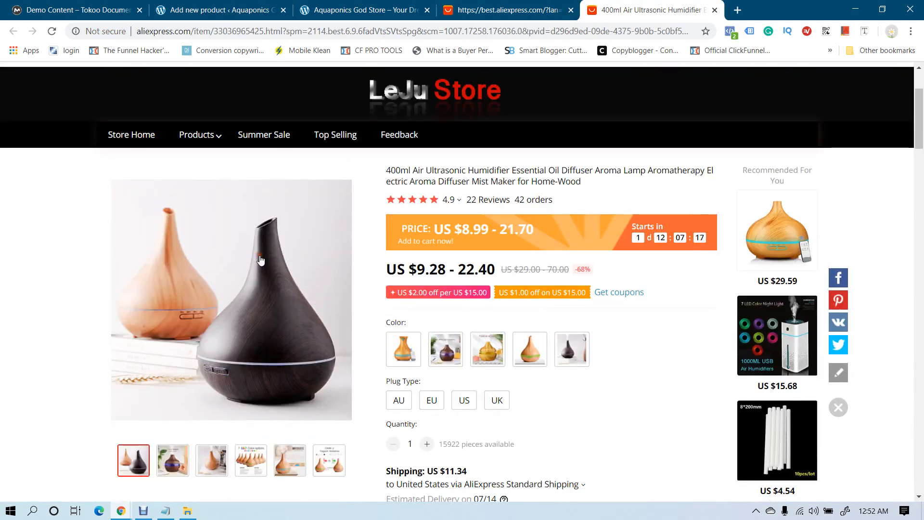
{"action": "right_click", "coordinate": [260, 256]}
{"action": "left_click", "coordinate": [184, 261]}
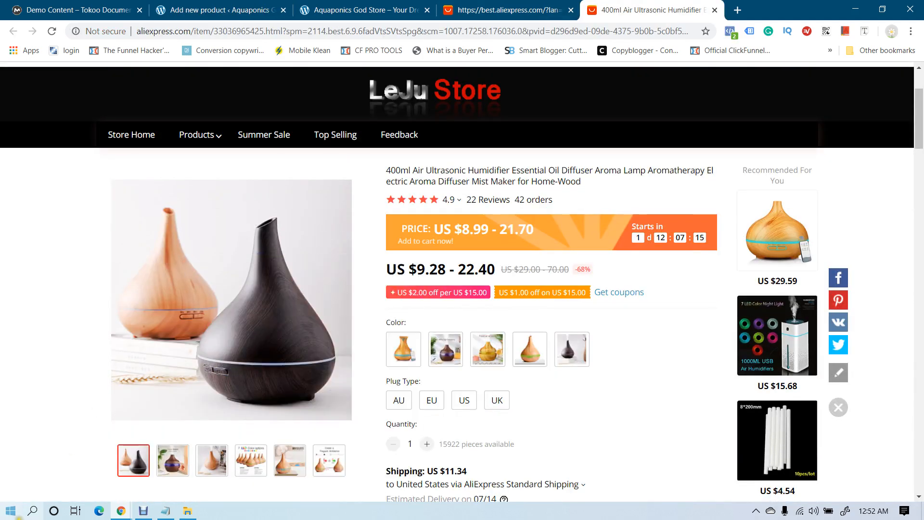
{"action": "left_click", "coordinate": [32, 511]}
{"action": "type", "text": "sn"}
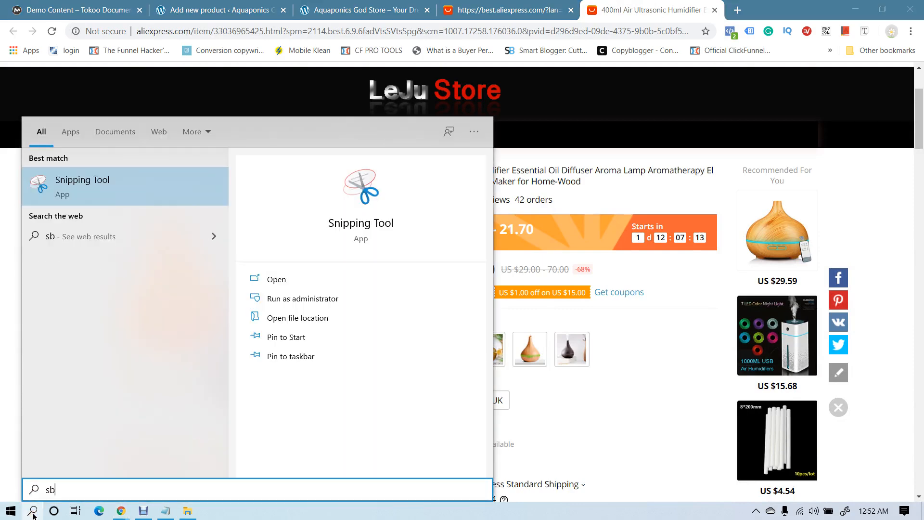
{"action": "key", "text": "Return"}
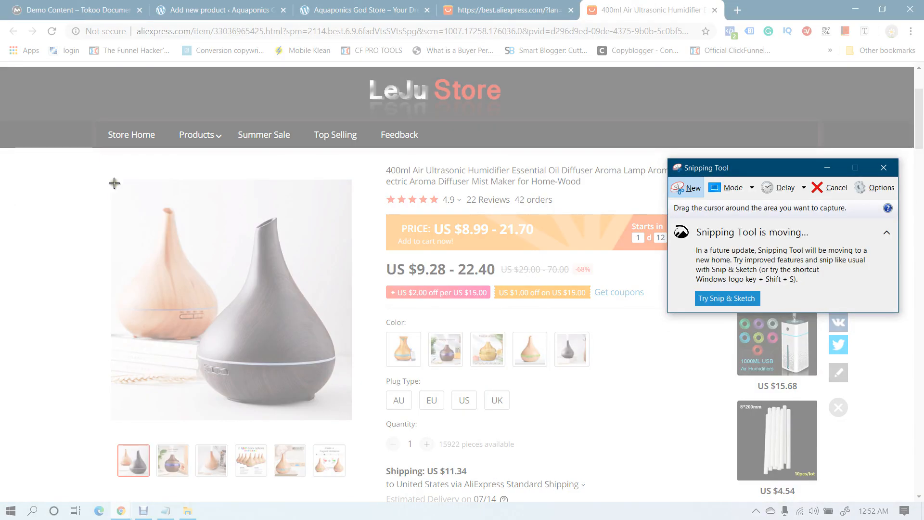
{"action": "left_click_drag", "start_coordinate": [115, 183], "coordinate": [352, 421]}
Save the captured snip to the Desktop as a PNG named "img 1" and close Snipping Tool
{"action": "key", "text": "ctrl+s"}
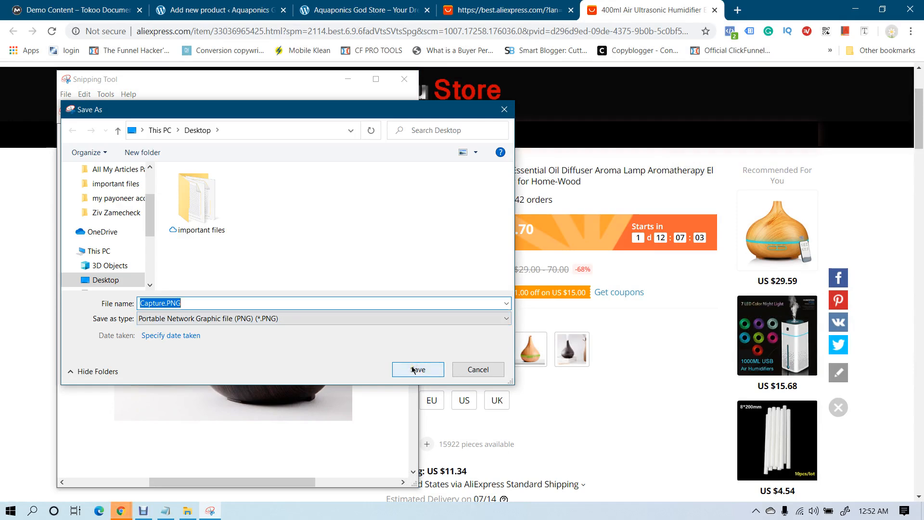
{"action": "type", "text": "img 1"}
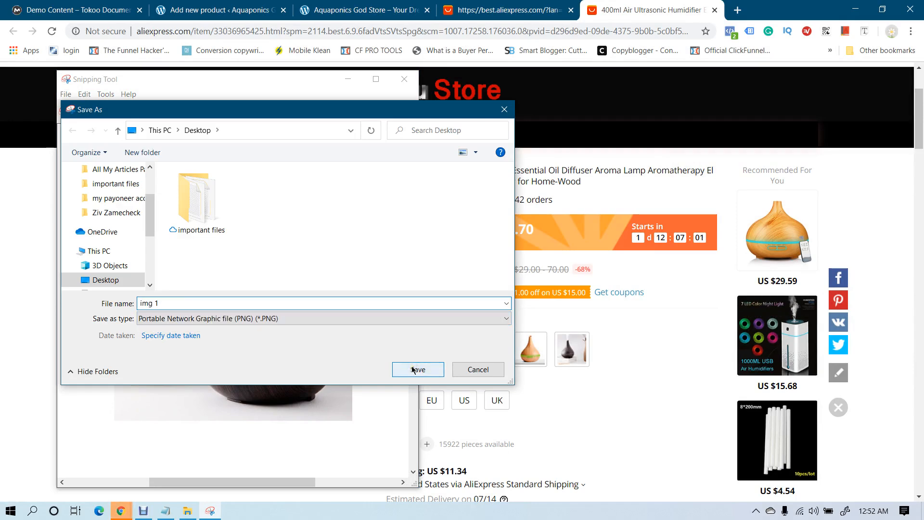
{"action": "left_click", "coordinate": [418, 369]}
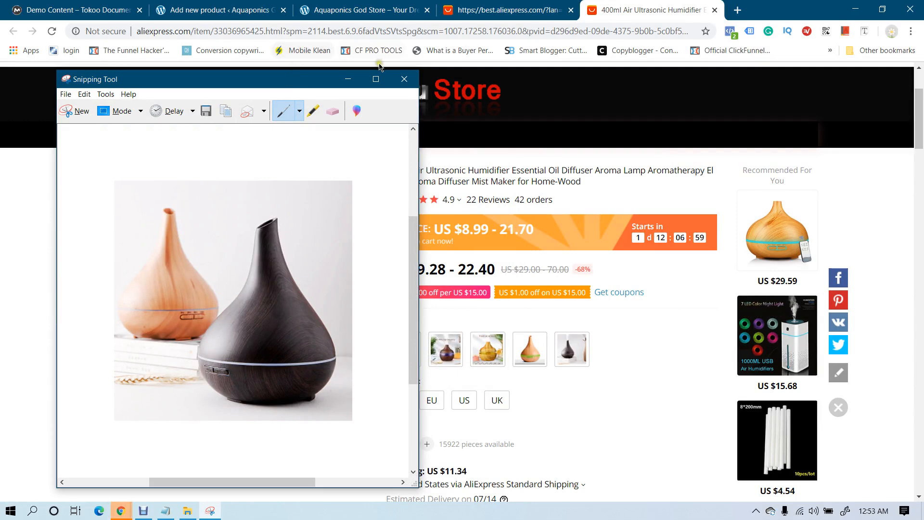
{"action": "left_click", "coordinate": [402, 80]}
Upload img 1.PNG from the Desktop in the WordPress product image dialog and set it as the humidifier's product image
{"action": "left_click", "coordinate": [219, 9]}
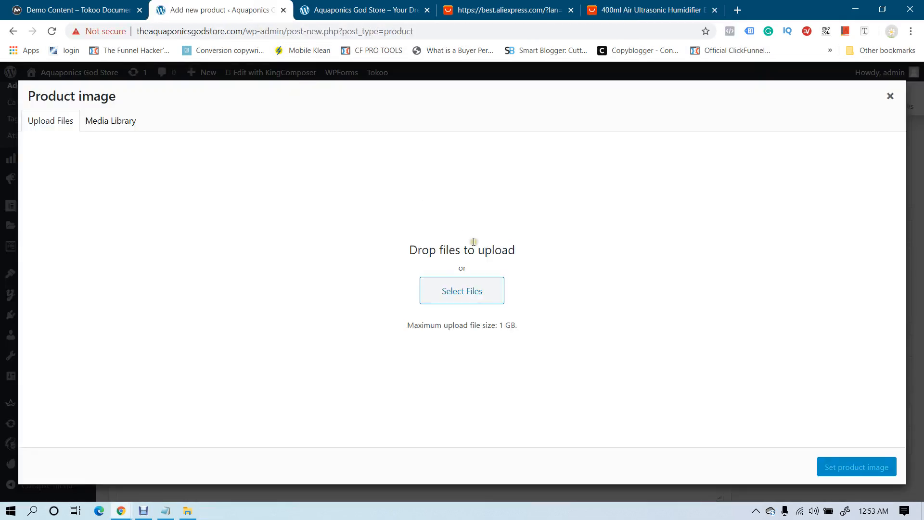
{"action": "left_click", "coordinate": [450, 294]}
{"action": "left_click", "coordinate": [179, 209]}
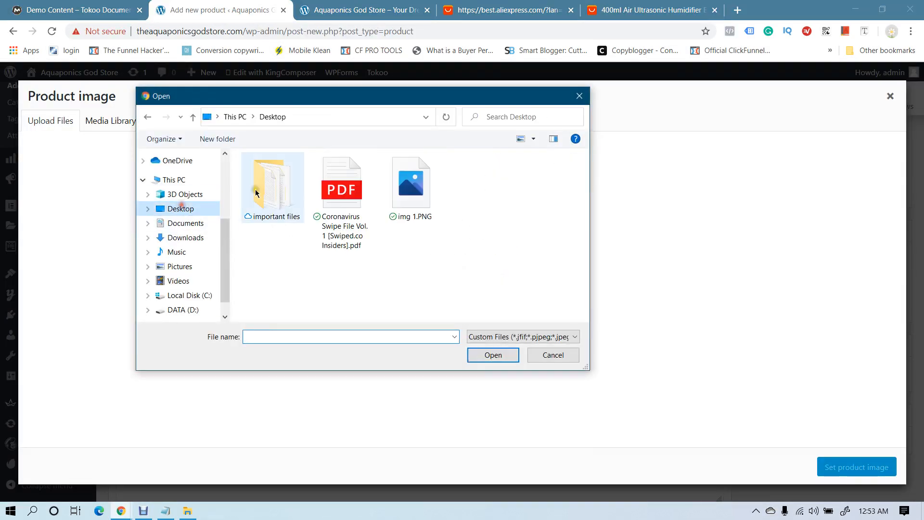
{"action": "double_click", "coordinate": [405, 187]}
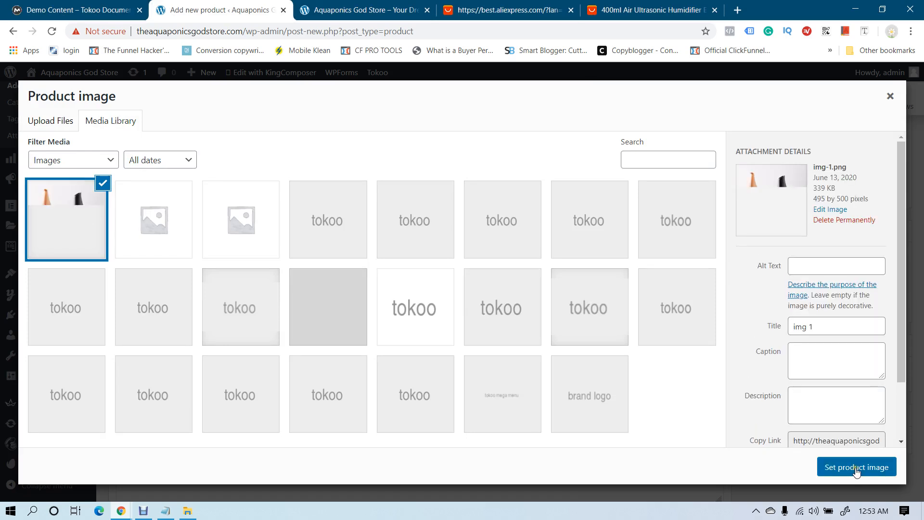
{"action": "left_click", "coordinate": [856, 468]}
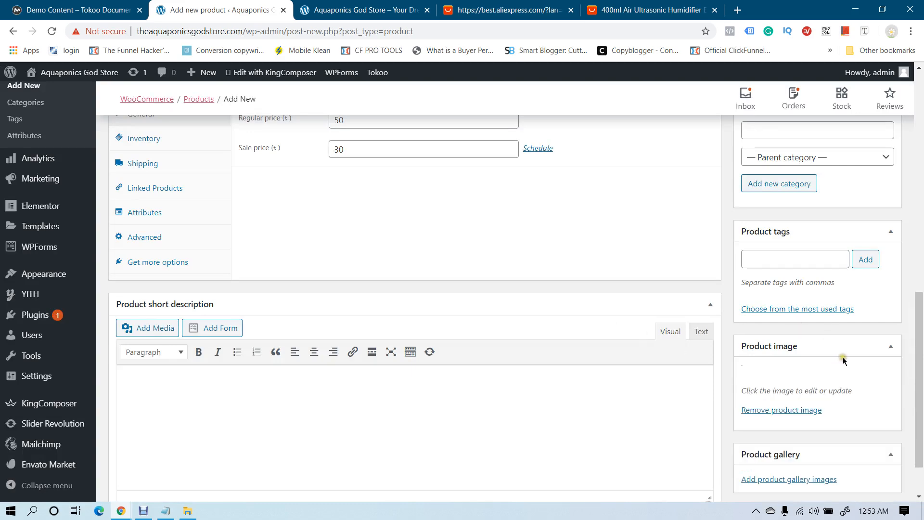
{"action": "scroll", "coordinate": [828, 332], "scroll_direction": "down", "scroll_amount": 2}
{"action": "scroll", "coordinate": [816, 343], "scroll_direction": "down", "scroll_amount": 1}
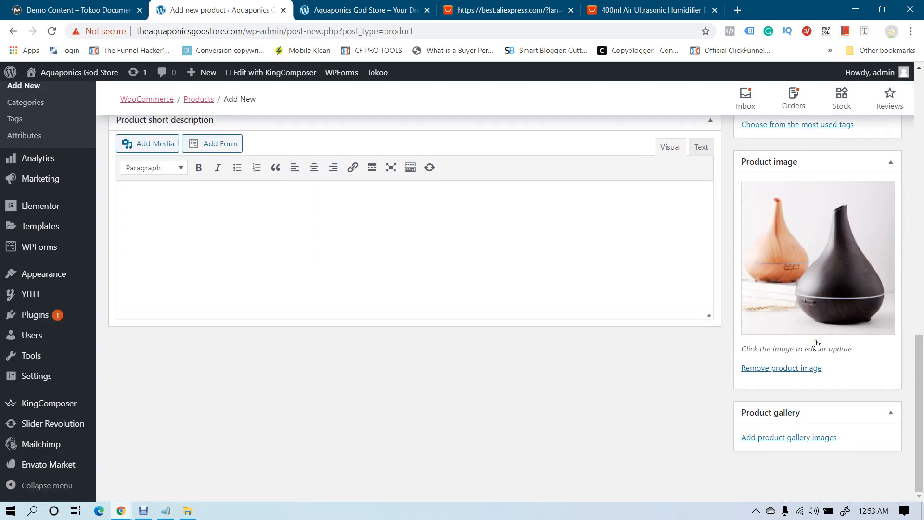
{"action": "scroll", "coordinate": [683, 339], "scroll_direction": "up", "scroll_amount": 3}
{"action": "scroll", "coordinate": [722, 375], "scroll_direction": "down", "scroll_amount": 3}
Publish the humidifier product
{"action": "scroll", "coordinate": [743, 296], "scroll_direction": "up", "scroll_amount": 5}
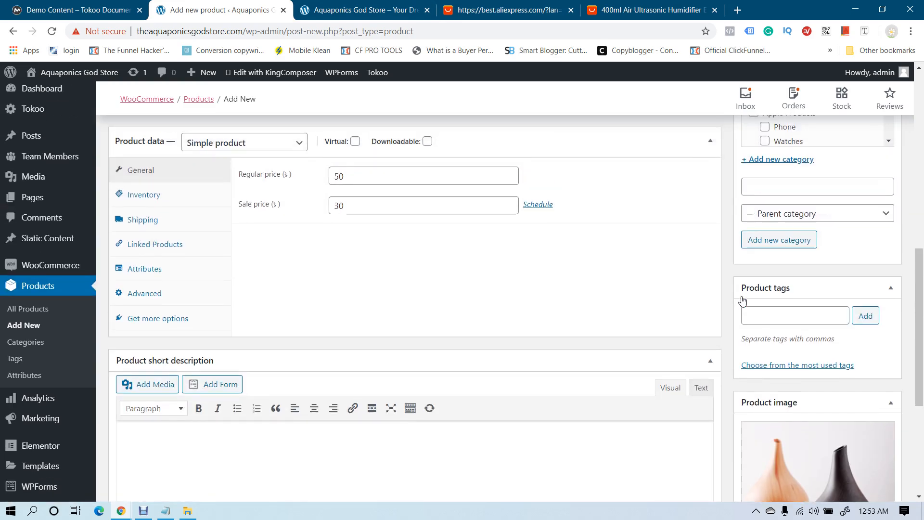
{"action": "scroll", "coordinate": [736, 324], "scroll_direction": "up", "scroll_amount": 8}
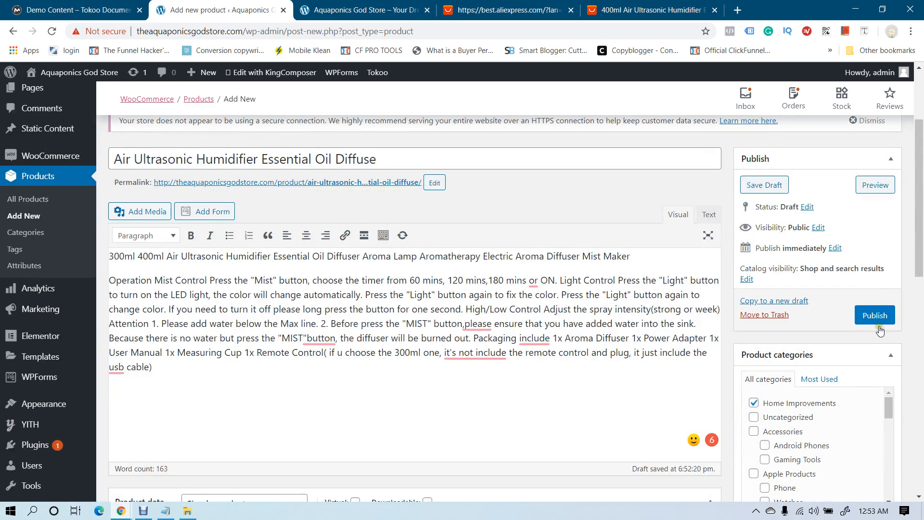
{"action": "left_click", "coordinate": [875, 316]}
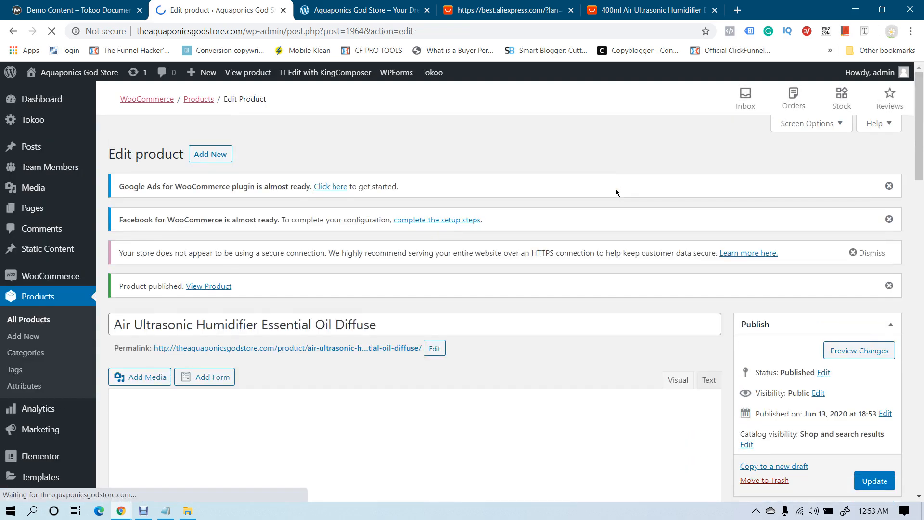
Copy the product ID of Air Ultrasonic Humidifier Essential Oil Diffuse from the full products list
{"action": "scroll", "coordinate": [615, 192], "scroll_direction": "down", "scroll_amount": 1}
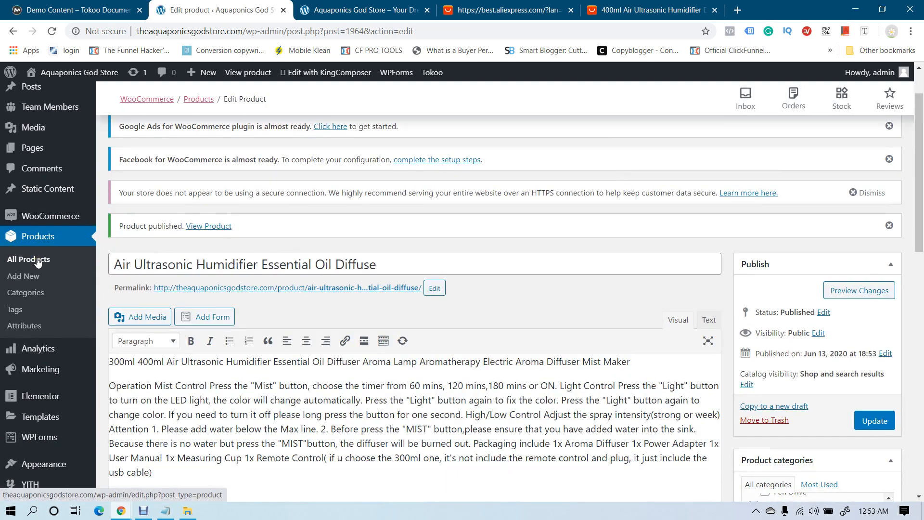
{"action": "left_click", "coordinate": [38, 261]}
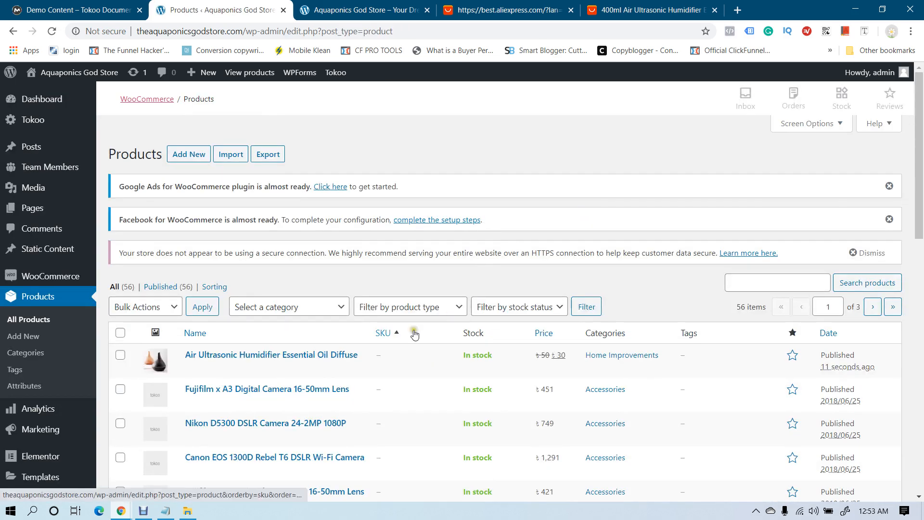
{"action": "mouse_move", "coordinate": [262, 355]}
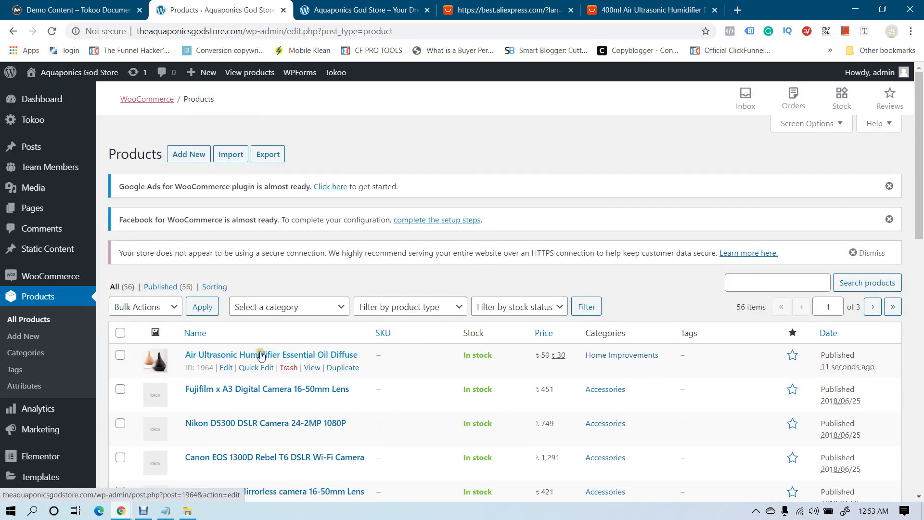
{"action": "double_click", "coordinate": [201, 368]}
{"action": "right_click", "coordinate": [212, 372]}
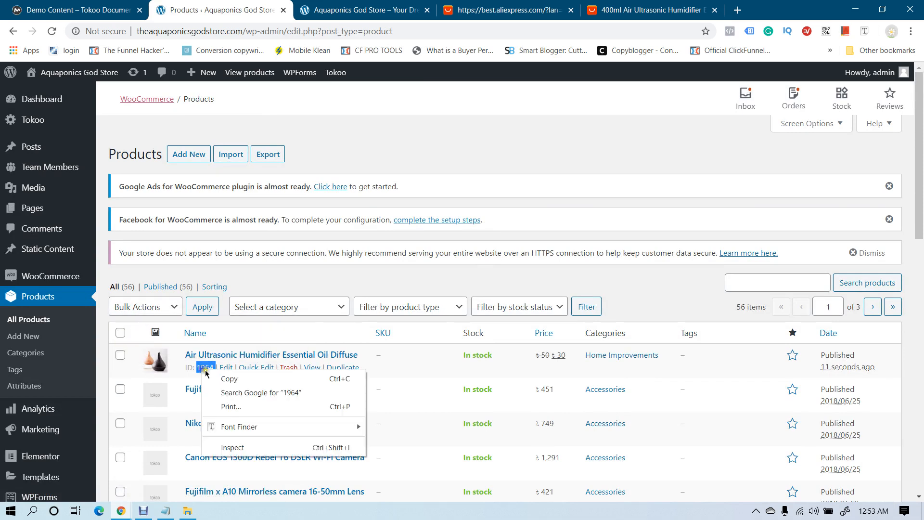
{"action": "left_click", "coordinate": [226, 380]}
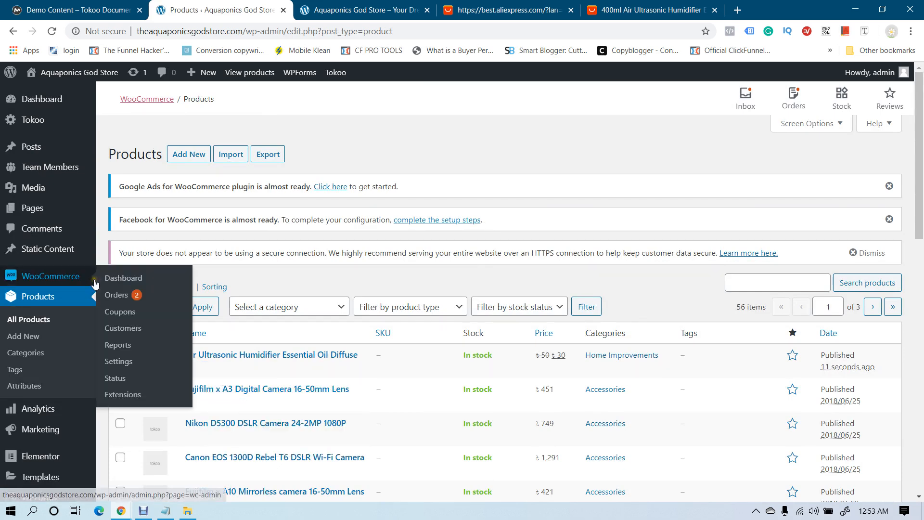
Open the Home v3 front page for editing from the list of all pages
{"action": "left_click", "coordinate": [25, 210]}
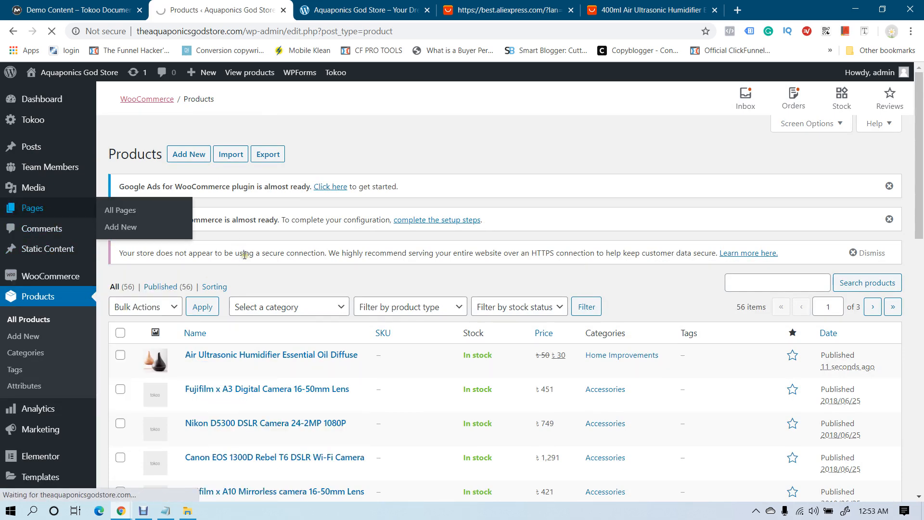
{"action": "scroll", "coordinate": [270, 275], "scroll_direction": "down", "scroll_amount": 7}
{"action": "scroll", "coordinate": [285, 278], "scroll_direction": "down", "scroll_amount": 1}
{"action": "left_click", "coordinate": [147, 233]}
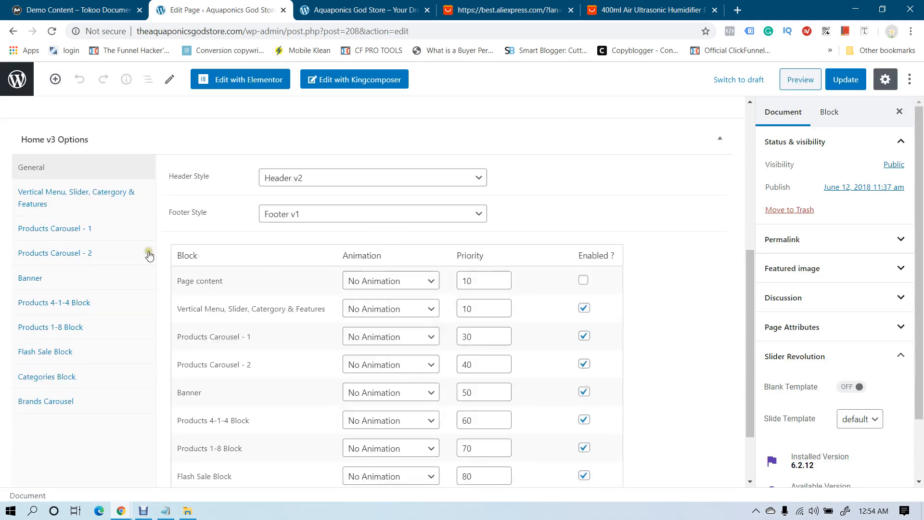
Add product ID 1964 at the start of the Products Carousel - 1 ID list, separated by a comma, and update the page
{"action": "left_click", "coordinate": [60, 229]}
{"action": "triple_click", "coordinate": [385, 353]}
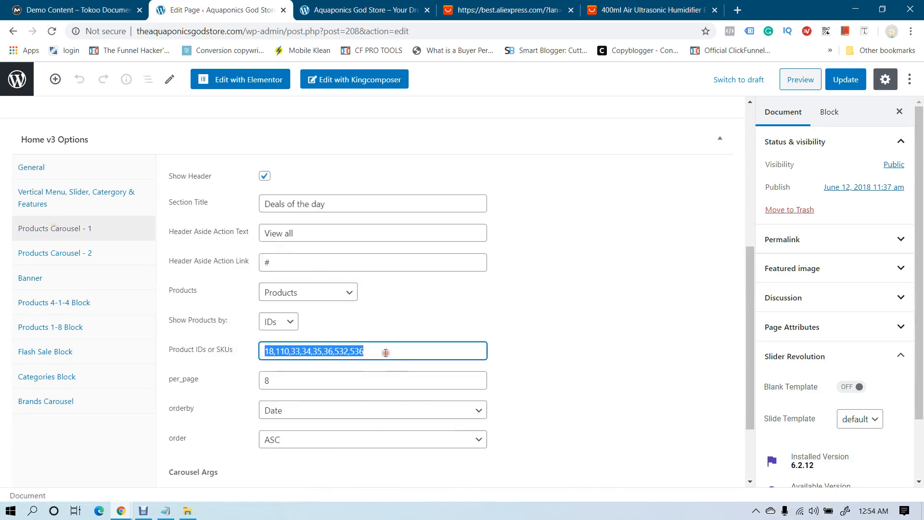
{"action": "left_click", "coordinate": [262, 351]}
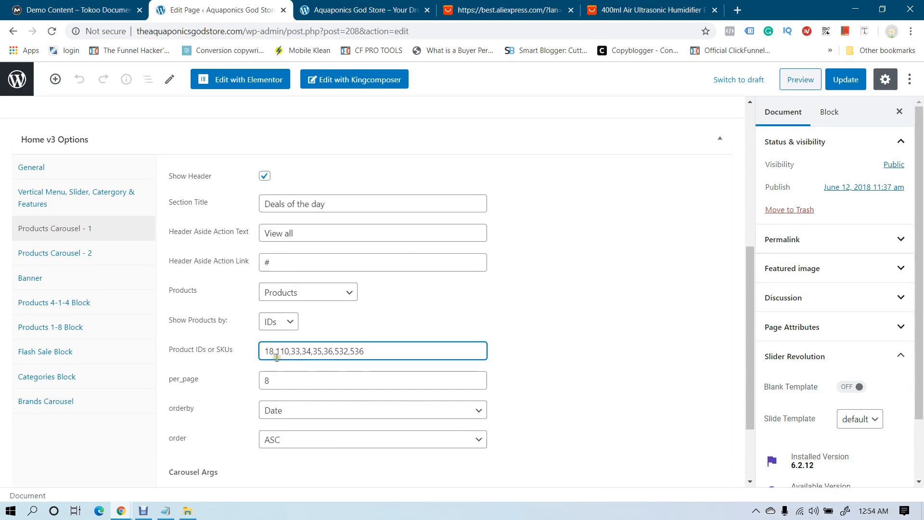
{"action": "type", "text": "1964,"}
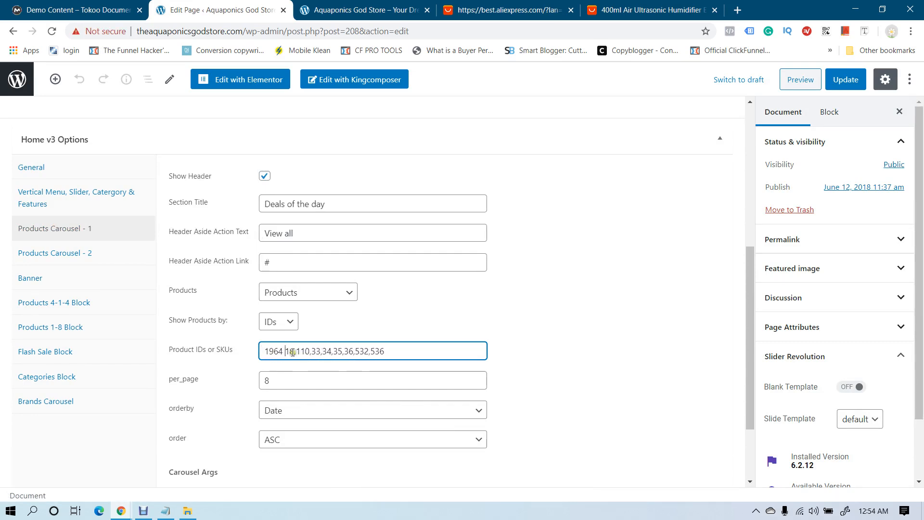
{"action": "key", "text": "BackSpace"}
{"action": "type", "text": ","}
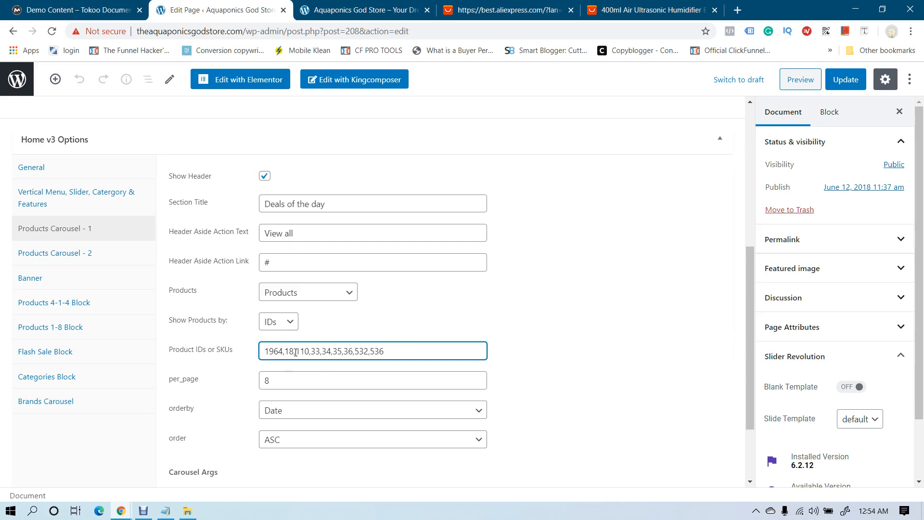
{"action": "left_click", "coordinate": [587, 339]}
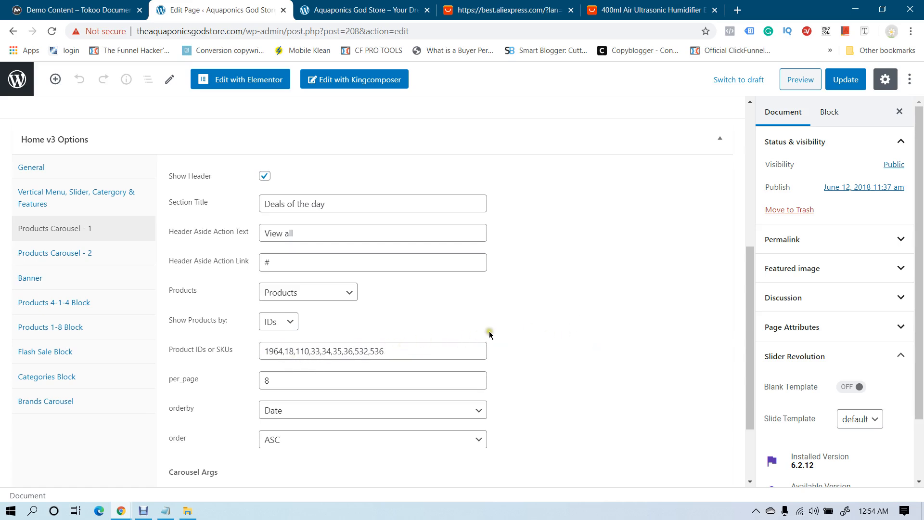
{"action": "left_click", "coordinate": [845, 79]}
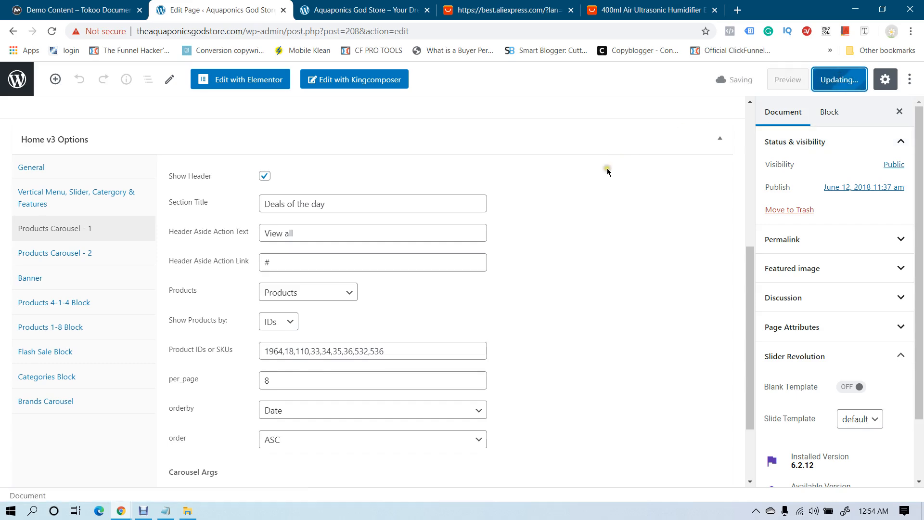
Reload the live store home page and check the products in the Deals of the day carousel
{"action": "left_click", "coordinate": [345, 6]}
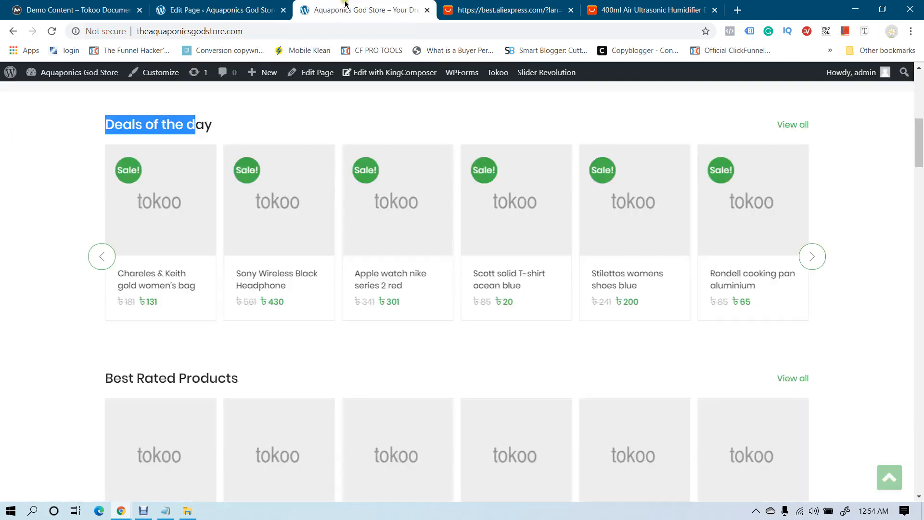
{"action": "scroll", "coordinate": [153, 315], "scroll_direction": "up", "scroll_amount": 4}
{"action": "scroll", "coordinate": [169, 427], "scroll_direction": "down", "scroll_amount": 3}
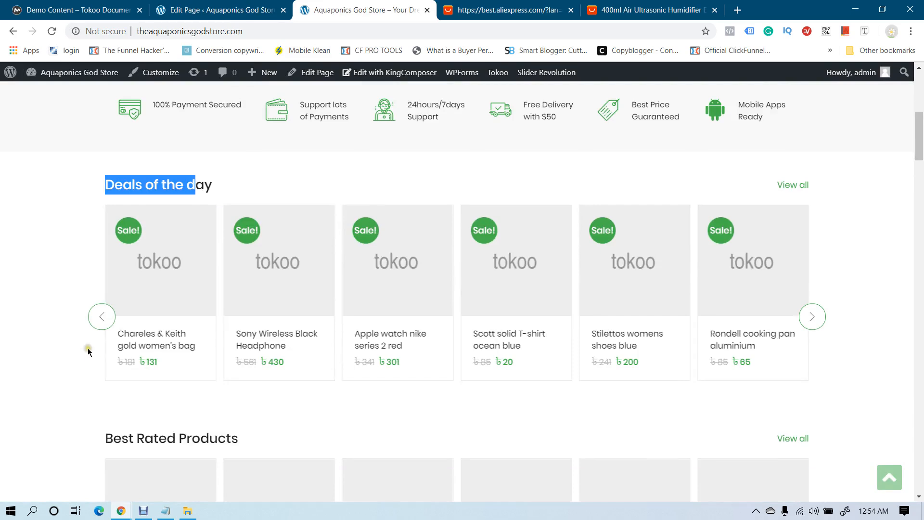
{"action": "key", "text": "F5"}
{"action": "scroll", "coordinate": [181, 227], "scroll_direction": "down", "scroll_amount": 1}
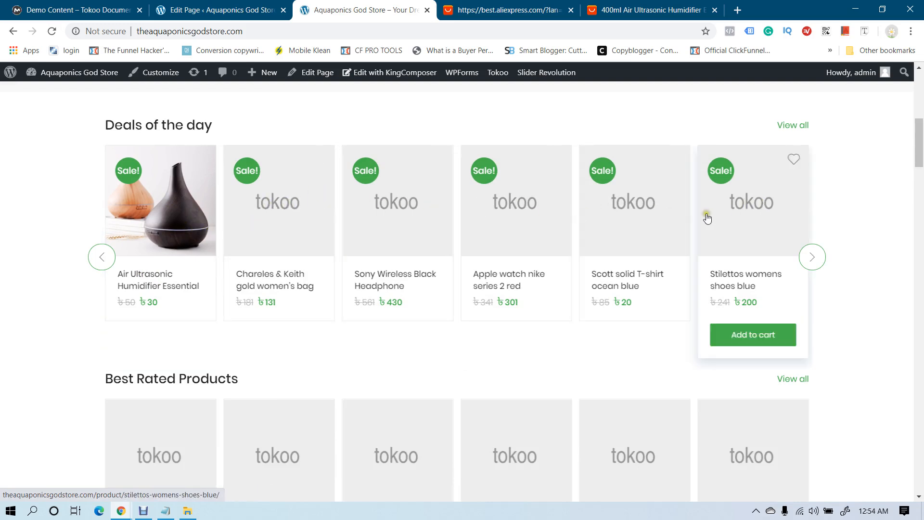
Open the humidifier's product page from the carousel and review its image, price and description
{"action": "left_click", "coordinate": [145, 277]}
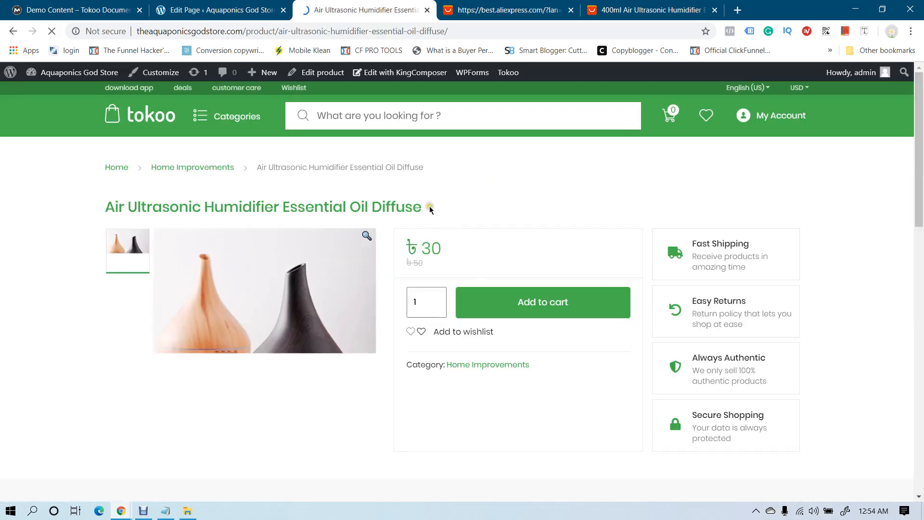
{"action": "scroll", "coordinate": [187, 230], "scroll_direction": "down", "scroll_amount": 1}
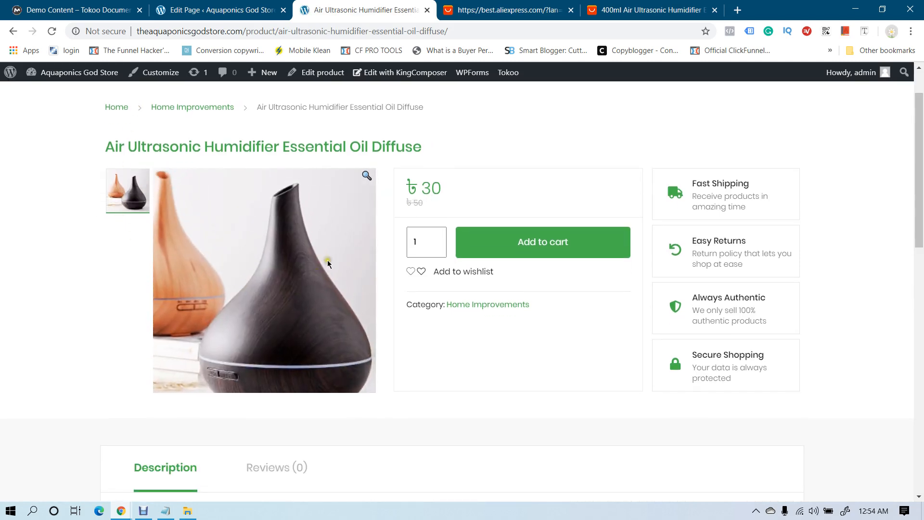
{"action": "scroll", "coordinate": [327, 260], "scroll_direction": "down", "scroll_amount": 6}
{"action": "scroll", "coordinate": [616, 252], "scroll_direction": "down", "scroll_amount": 3}
{"action": "scroll", "coordinate": [617, 256], "scroll_direction": "up", "scroll_amount": 11}
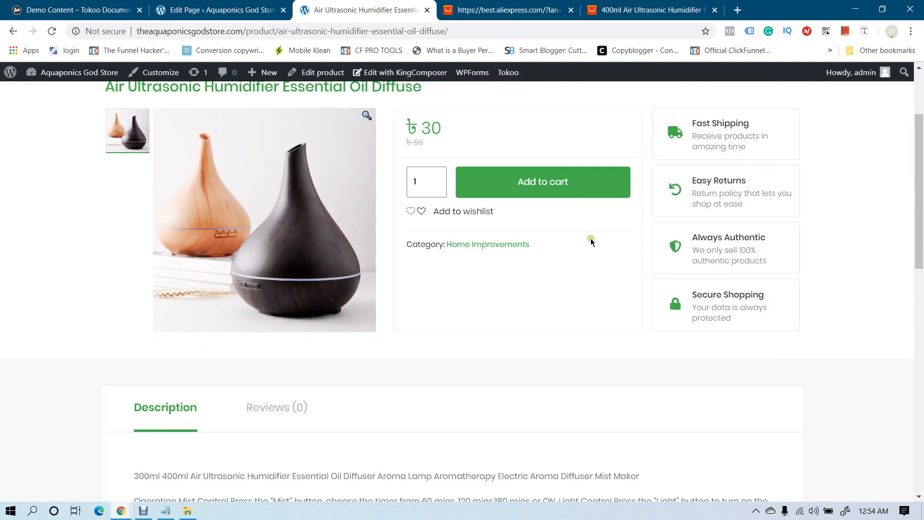